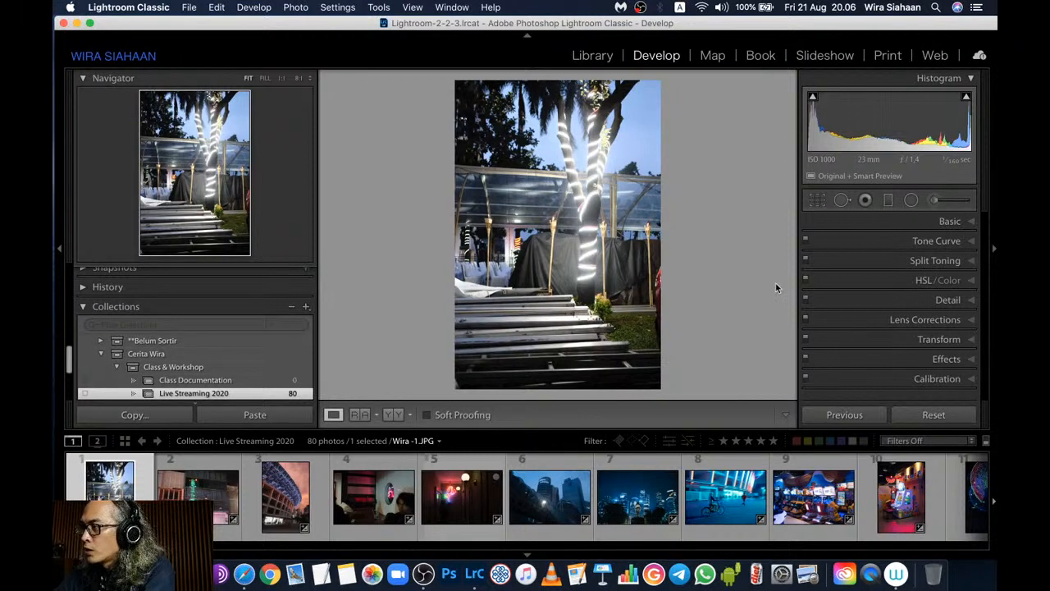
Review the display options of the Develop adjustment sections and look over the Basic adjustments of the first photo
right_click(863, 221)
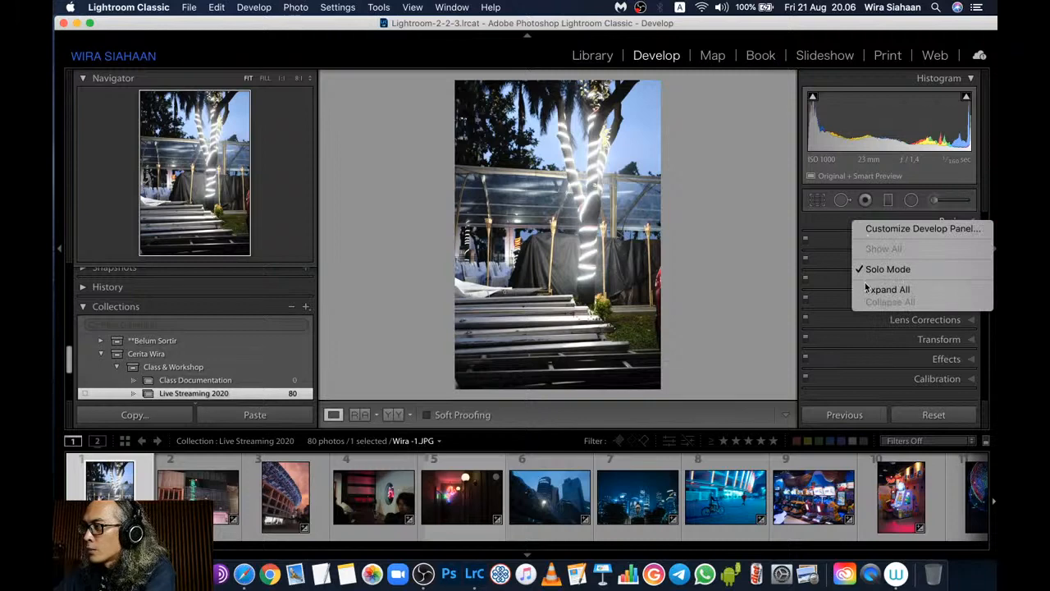
click(755, 230)
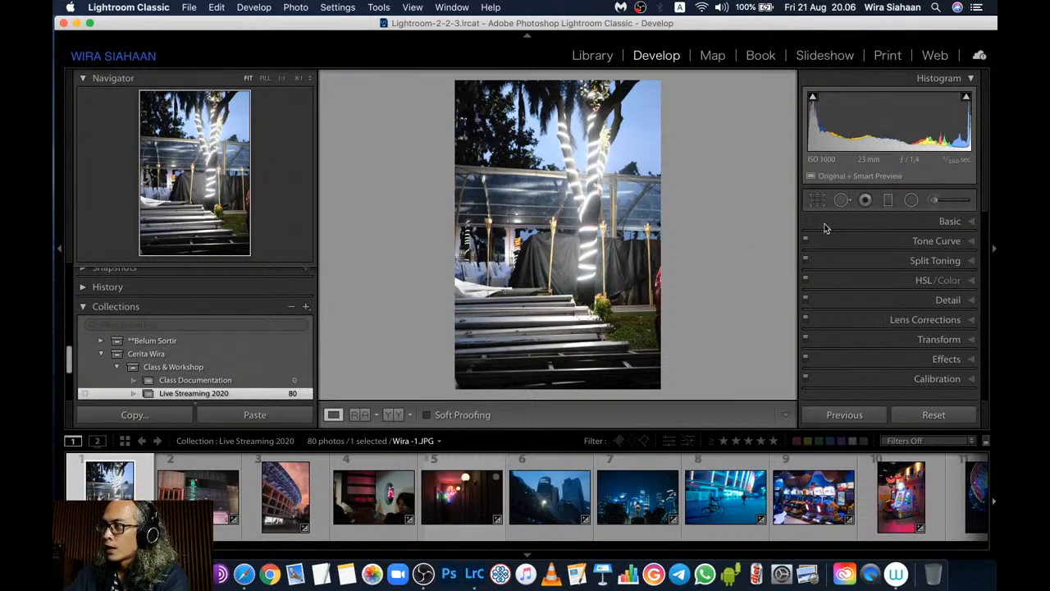
click(936, 223)
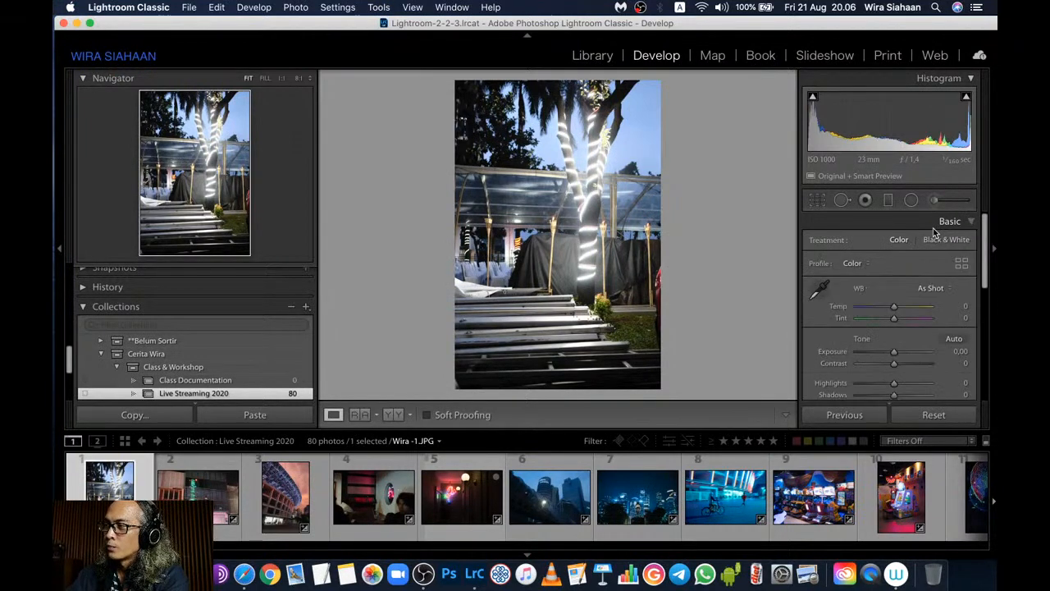
scroll(935, 233, down, 3)
scroll(936, 233, up, 3)
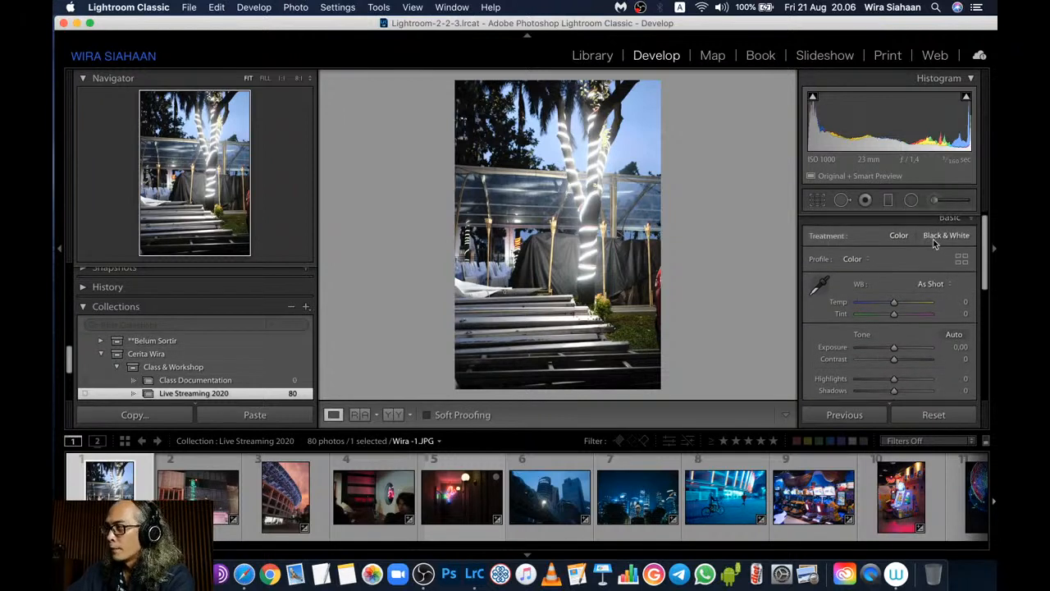
scroll(939, 238, up, 1)
click(950, 223)
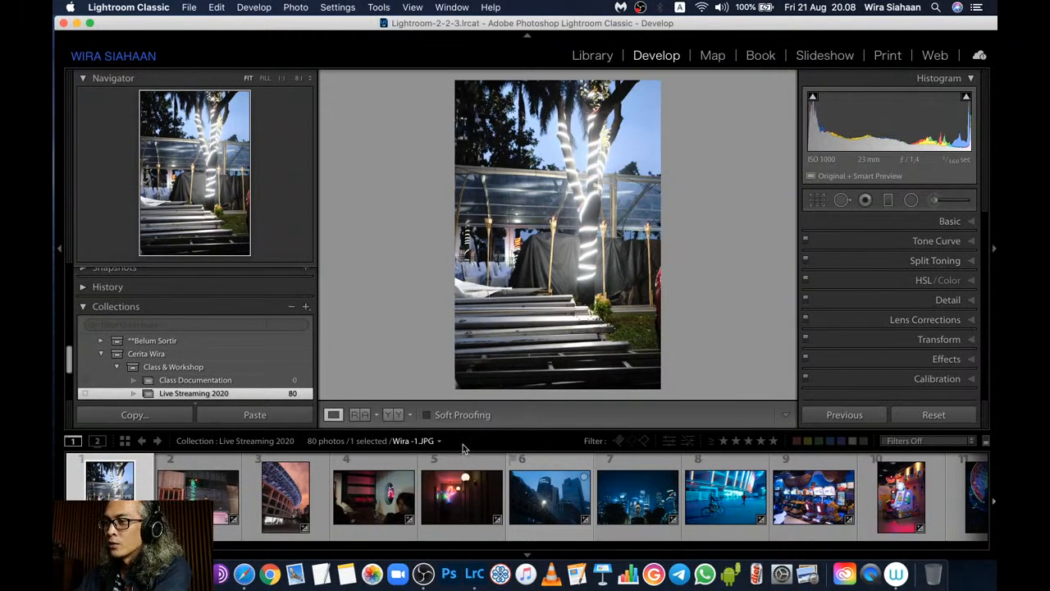
Look through the photos of the Live Streaming 2020 collection from the first to the last and return to the start
scroll(355, 525, right, 15)
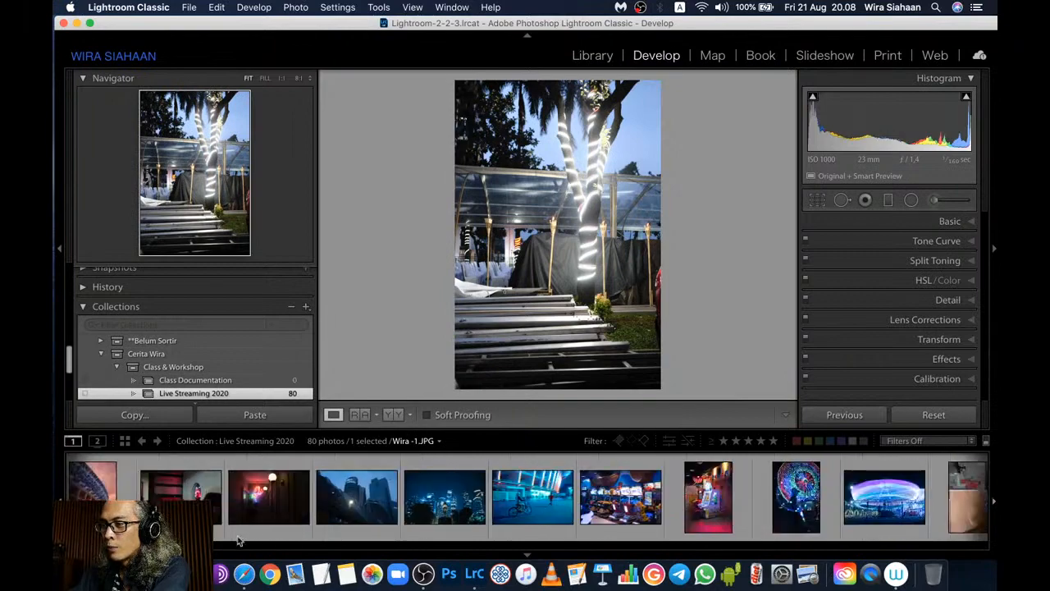
scroll(354, 539, right, 10)
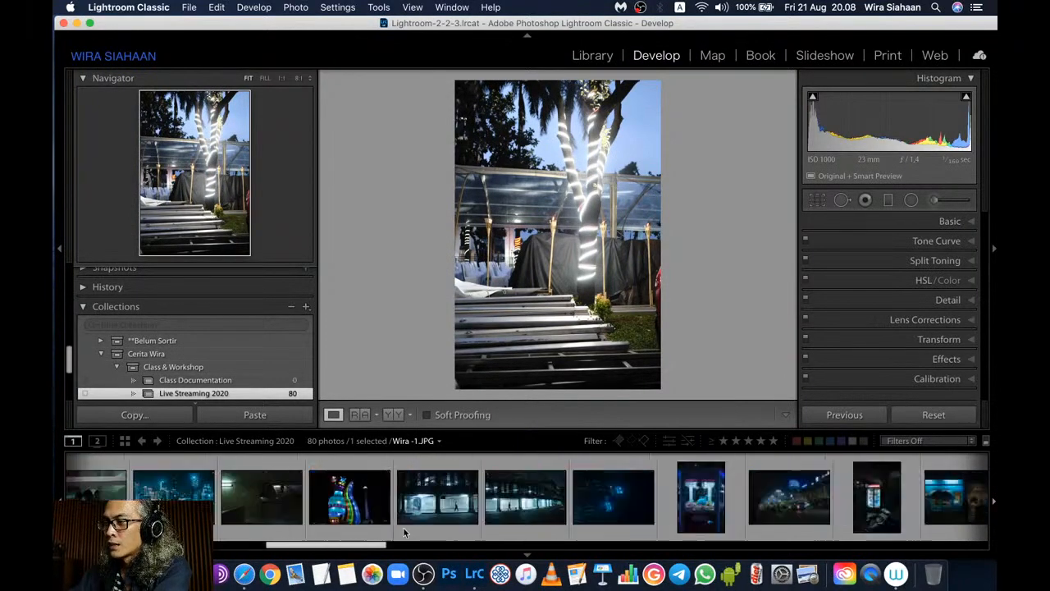
scroll(342, 525, right, 10)
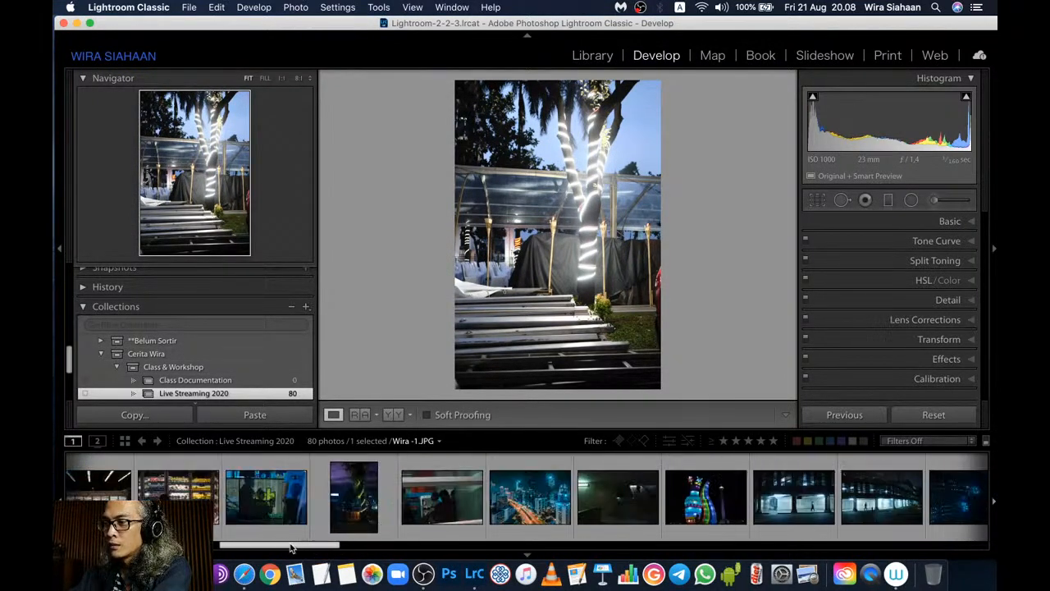
scroll(526, 497, left, 5)
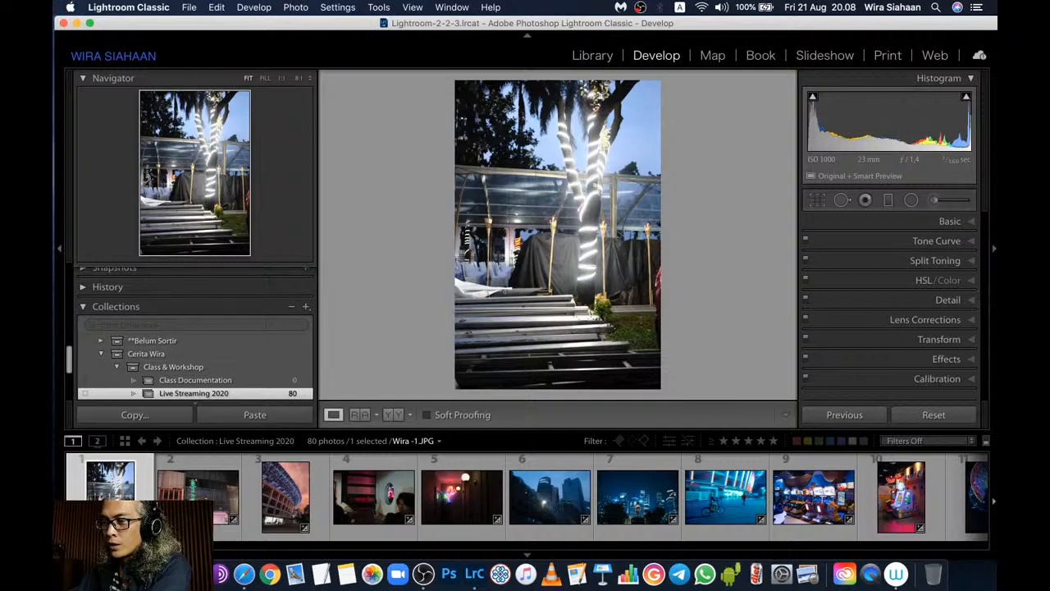
scroll(742, 498, down, 15)
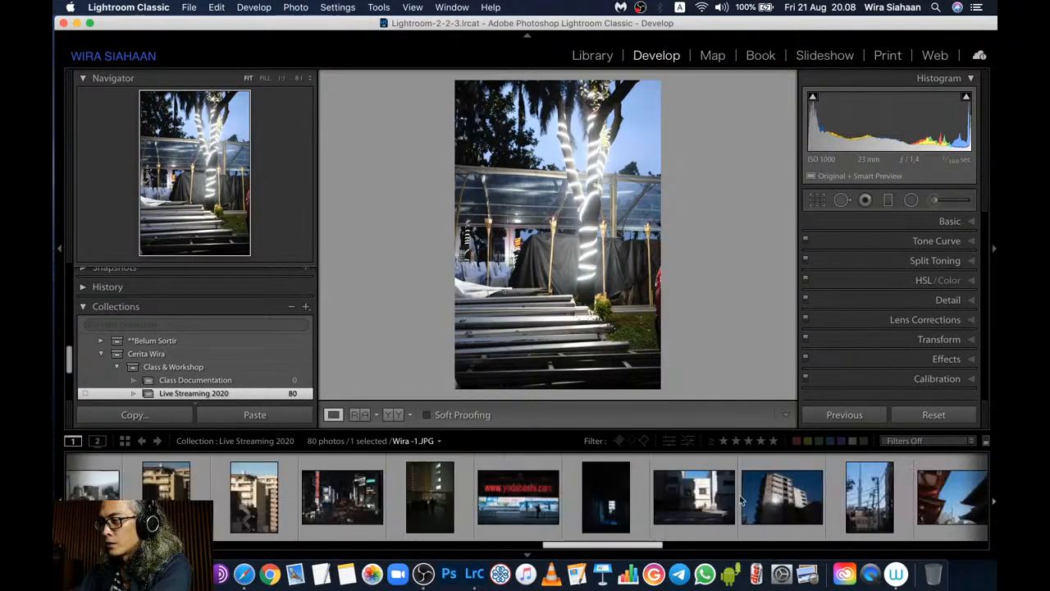
scroll(743, 498, down, 10)
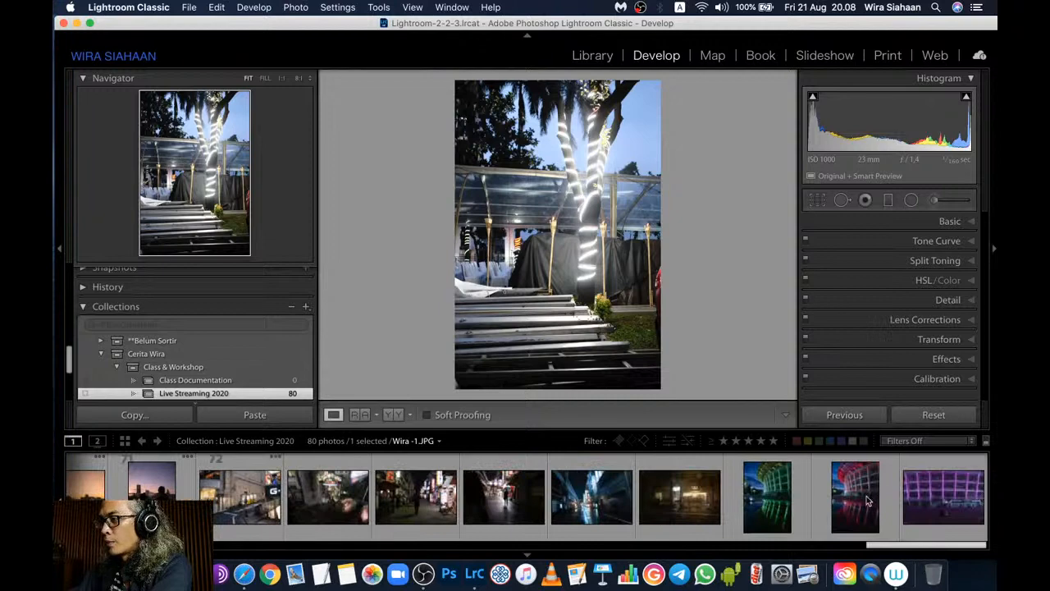
scroll(868, 501, up, 20)
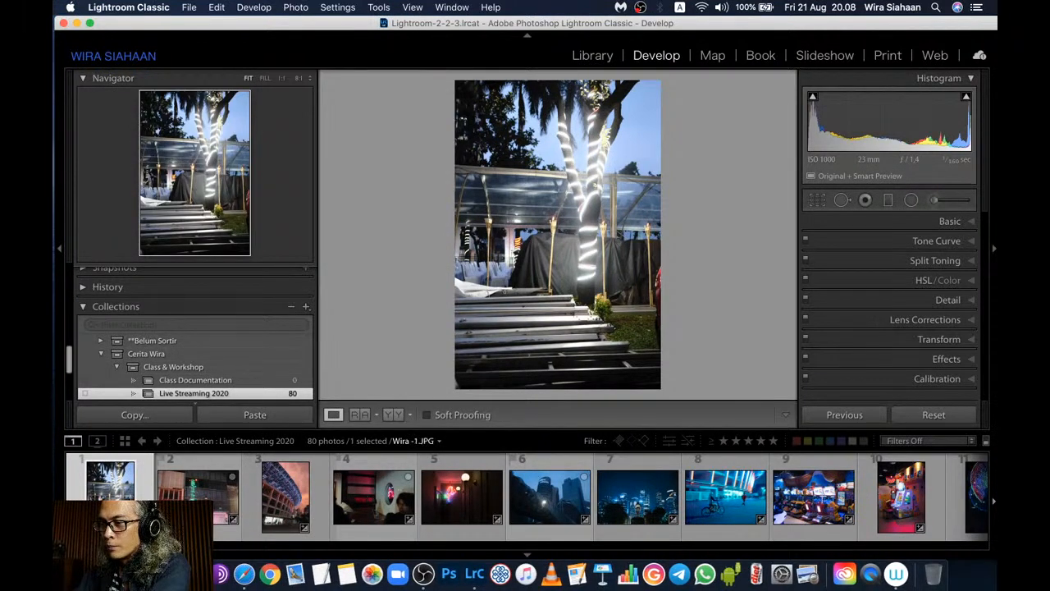
scroll(527, 496, right, 2)
scroll(527, 497, left, 2)
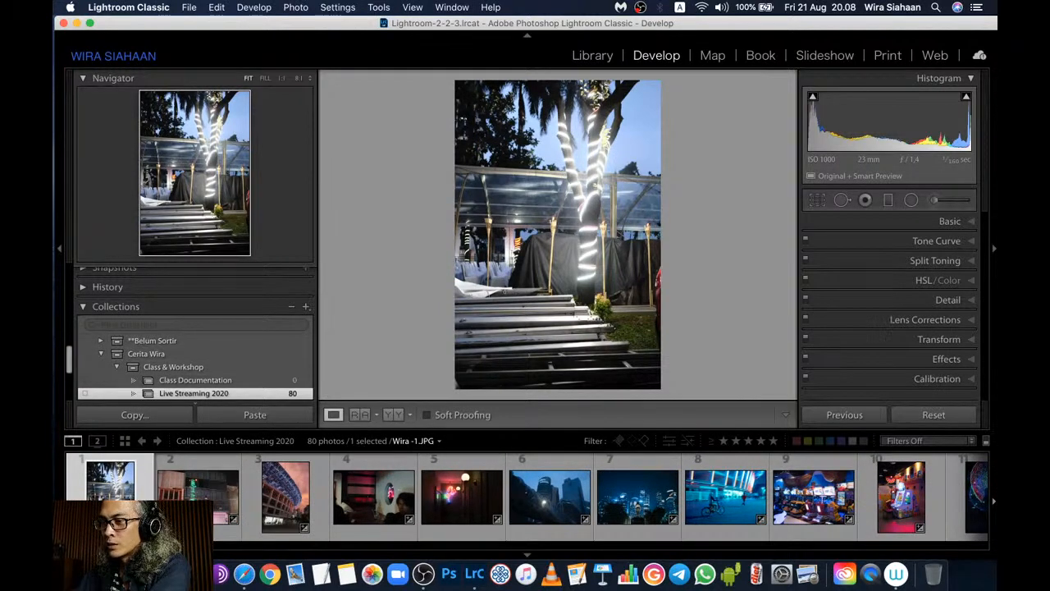
scroll(527, 496, right, 2)
scroll(526, 497, left, 2)
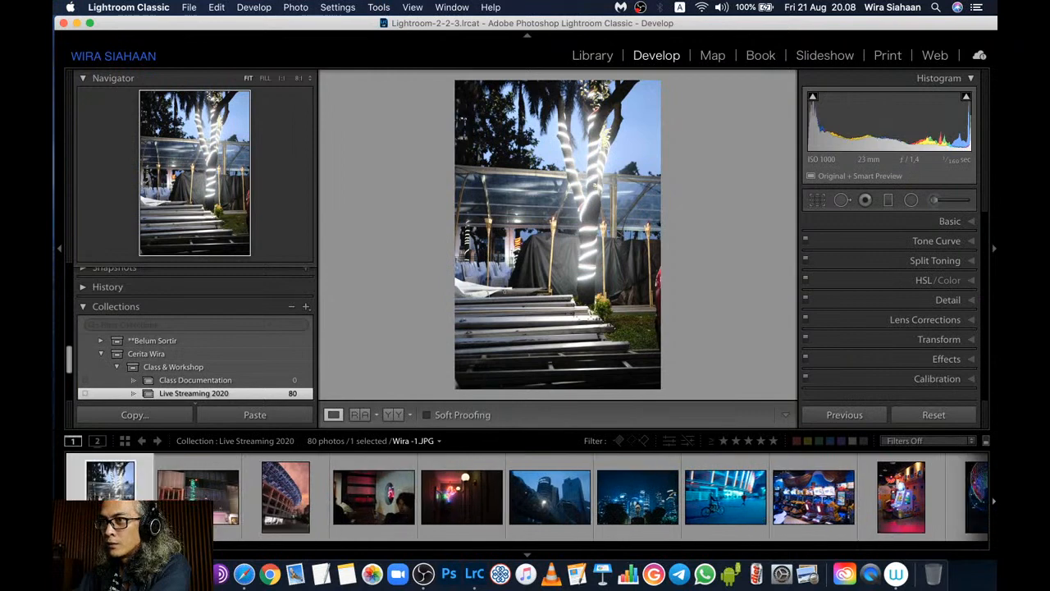
scroll(526, 497, right, 3)
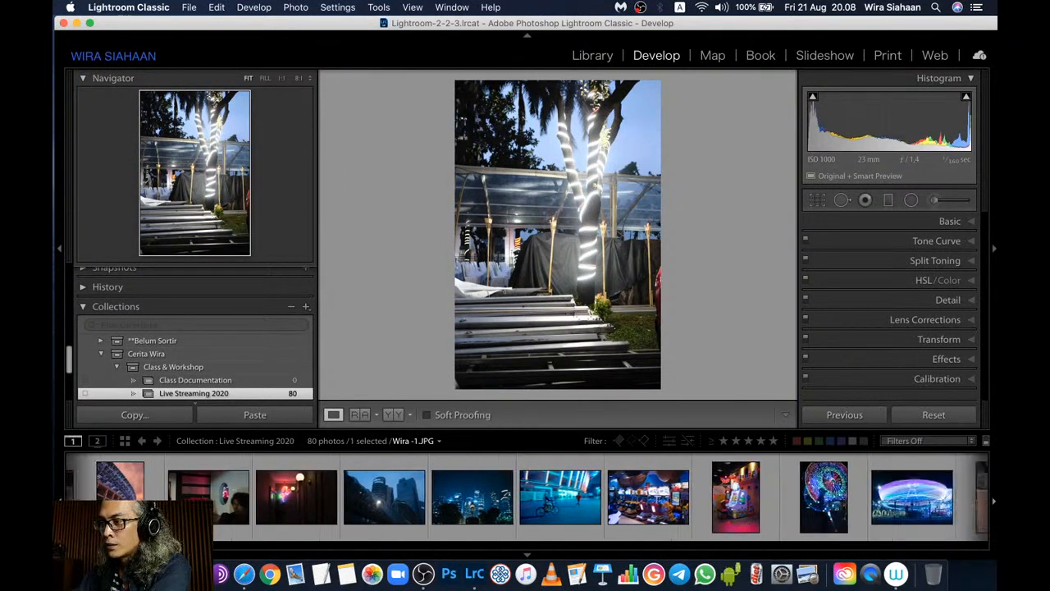
scroll(526, 497, left, 3)
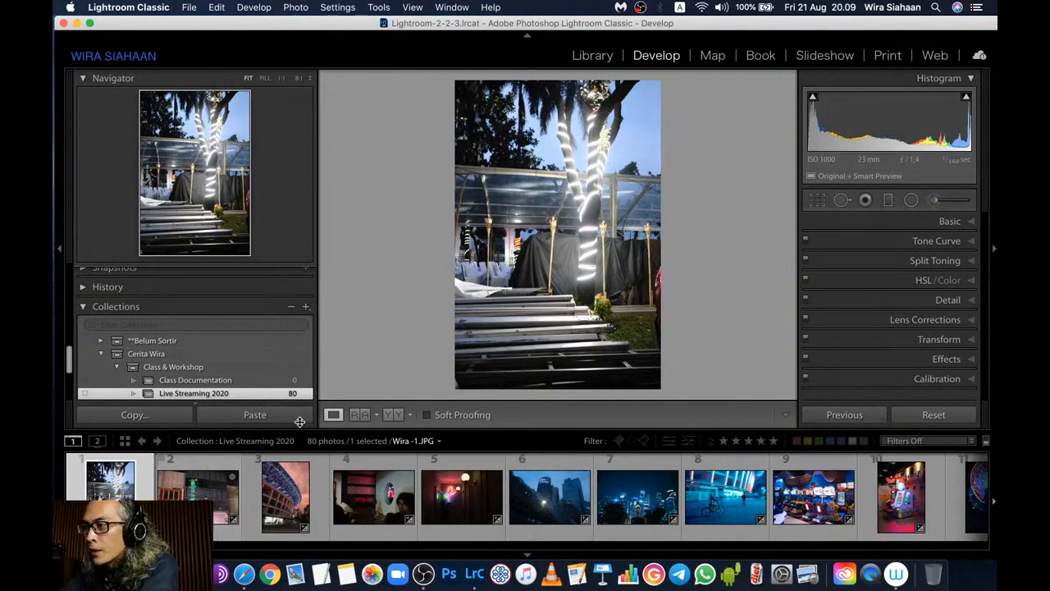
Browse the collection's early photos again, view the neon-sign building photo and return to the first photo with the lit tree
scroll(358, 495, right, 10)
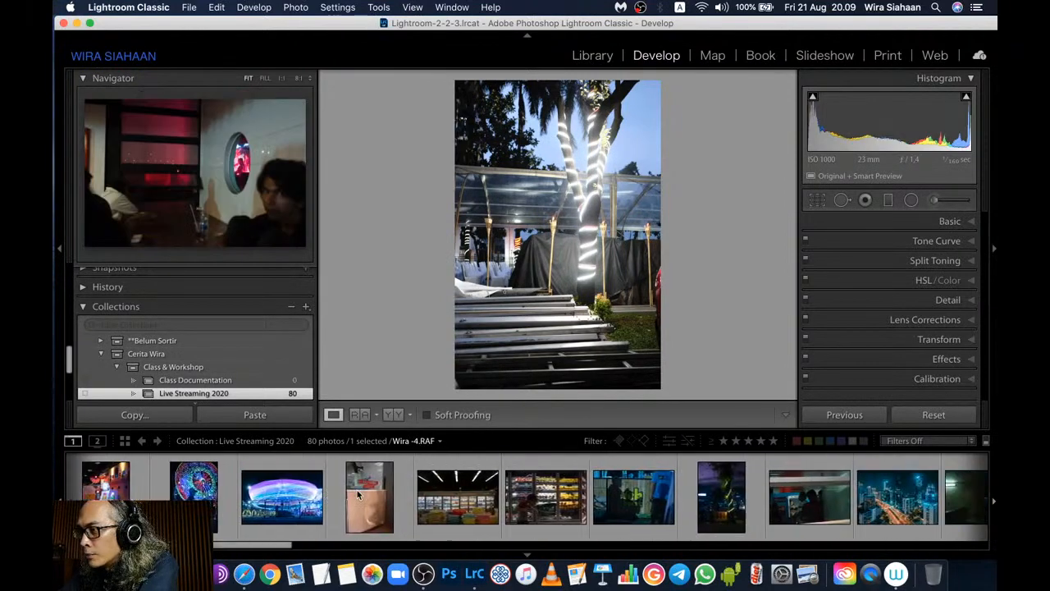
scroll(358, 494, left, 10)
scroll(357, 490, right, 10)
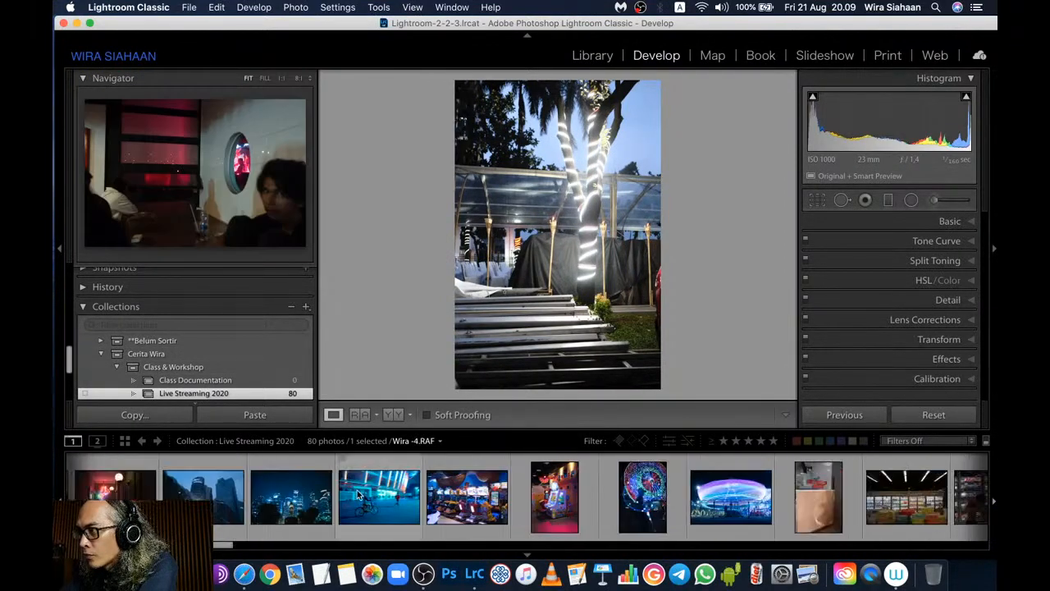
scroll(357, 490, left, 10)
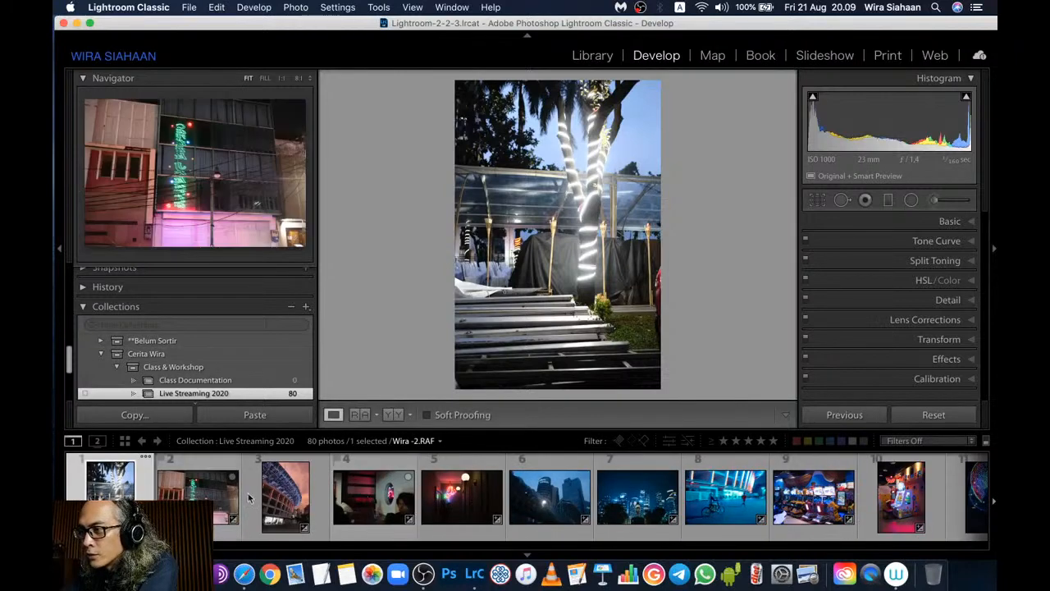
scroll(248, 493, right, 10)
scroll(248, 493, left, 10)
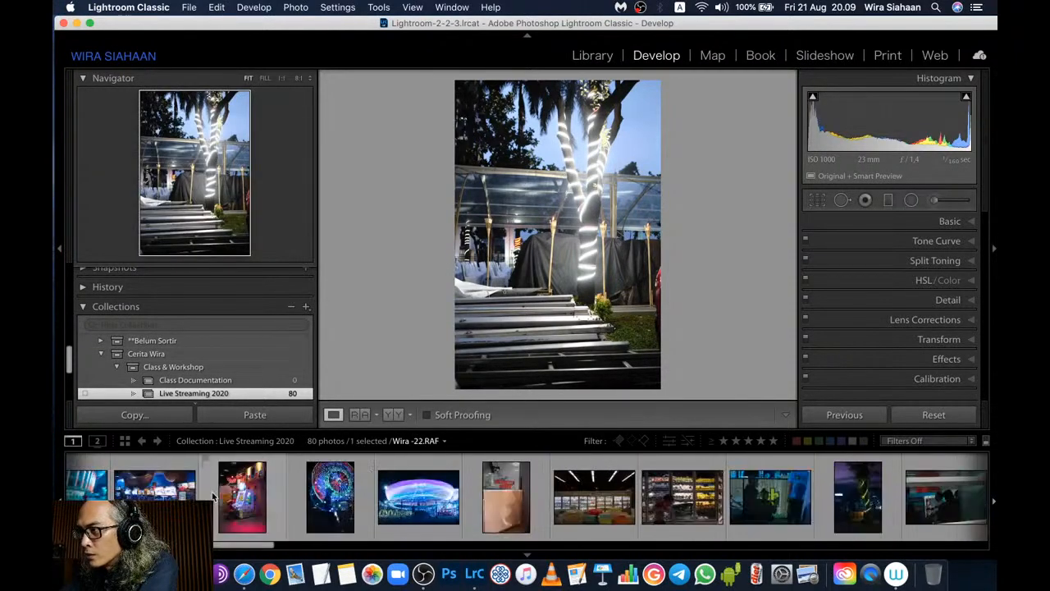
scroll(580, 494, left, 10)
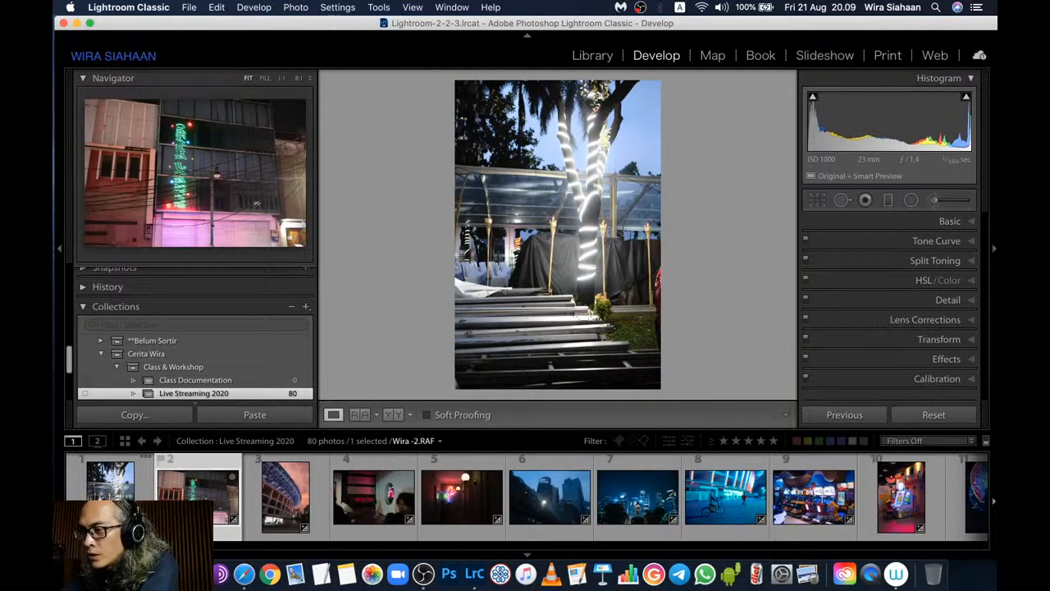
click(219, 494)
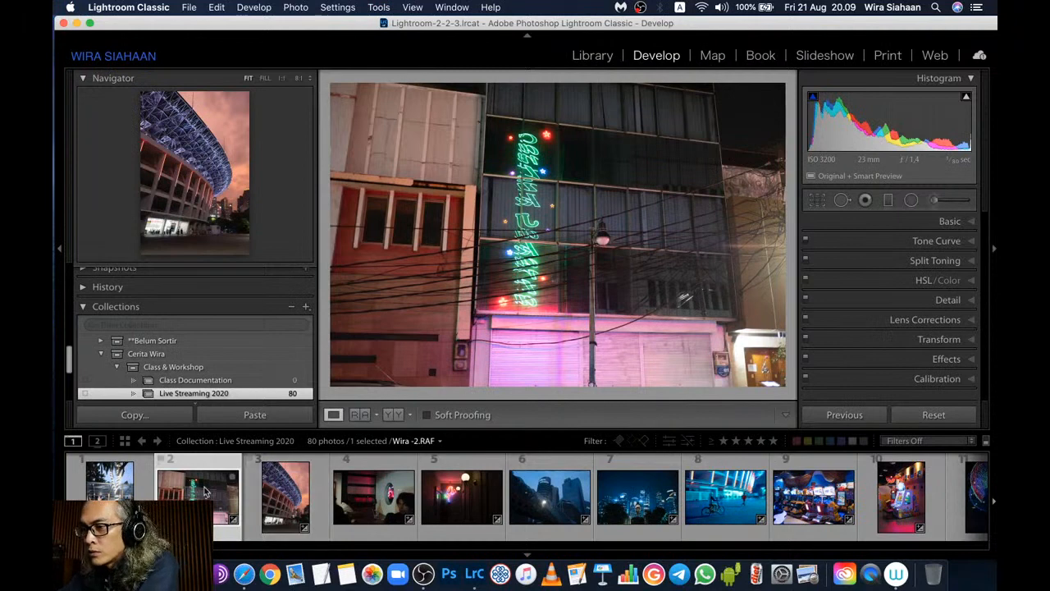
click(145, 489)
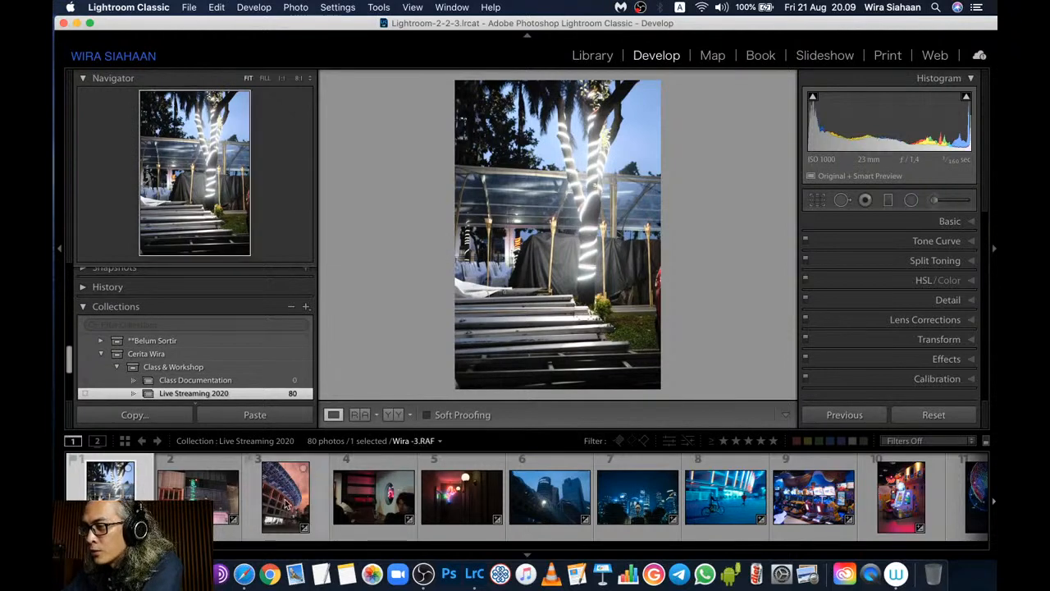
Switch to OBS, try out the Welcome screen scene, restore the Scene scene and return to the first photo in Lightroom Classic
click(424, 566)
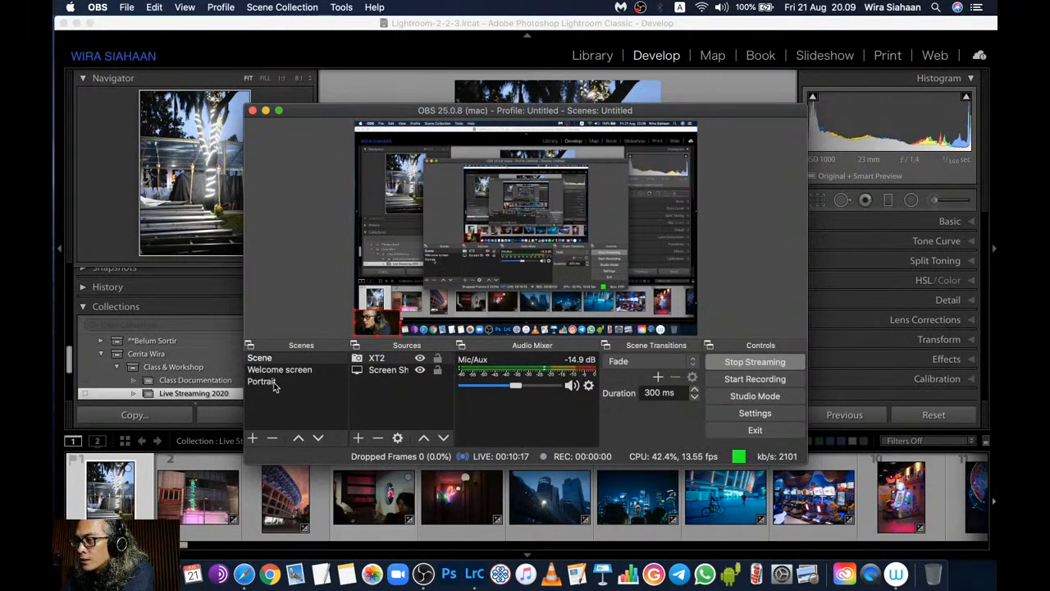
click(314, 375)
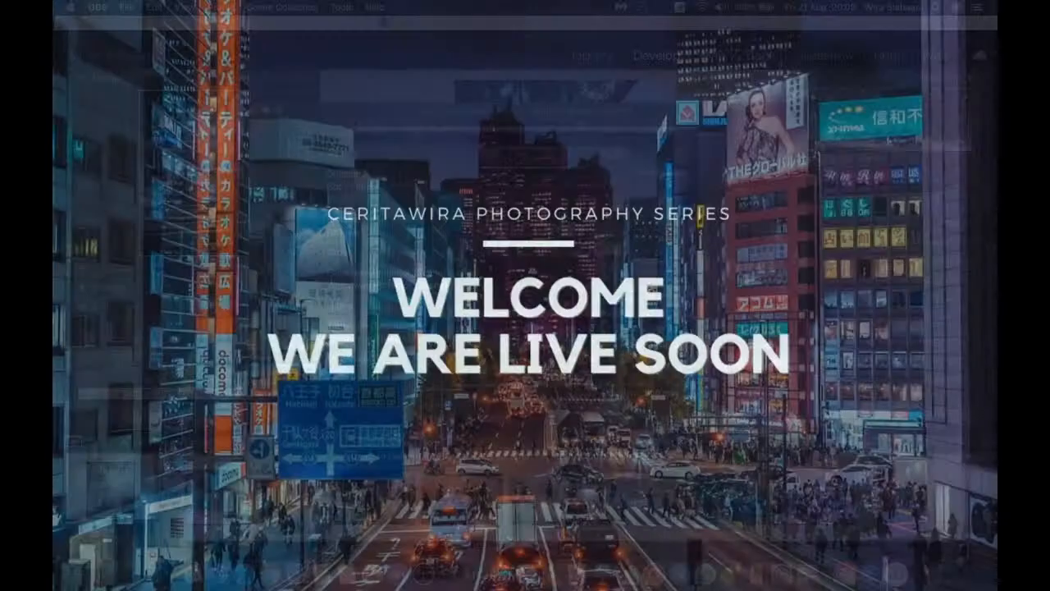
click(292, 359)
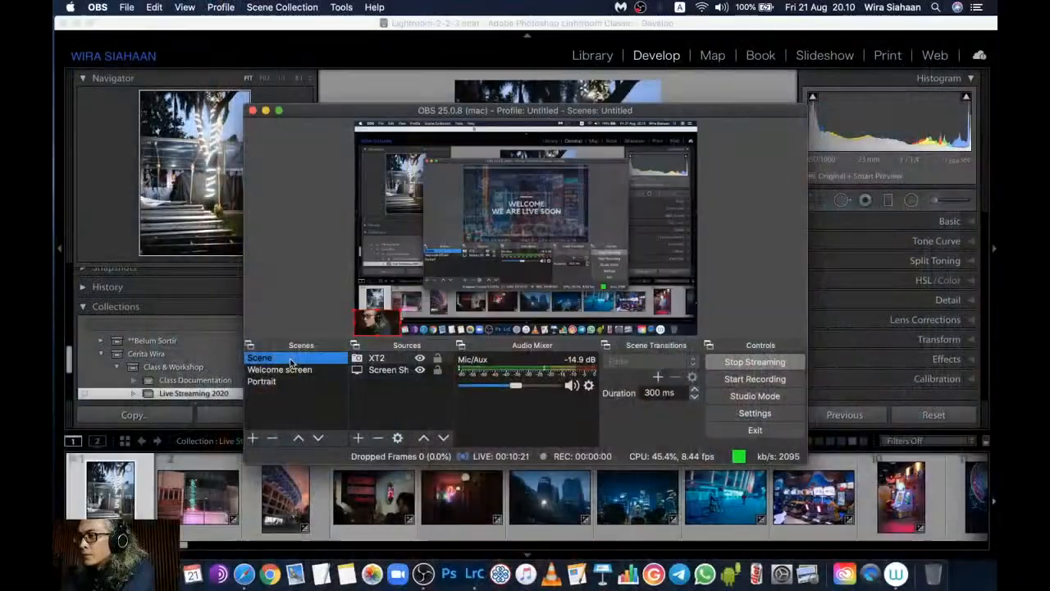
key(super+Tab)
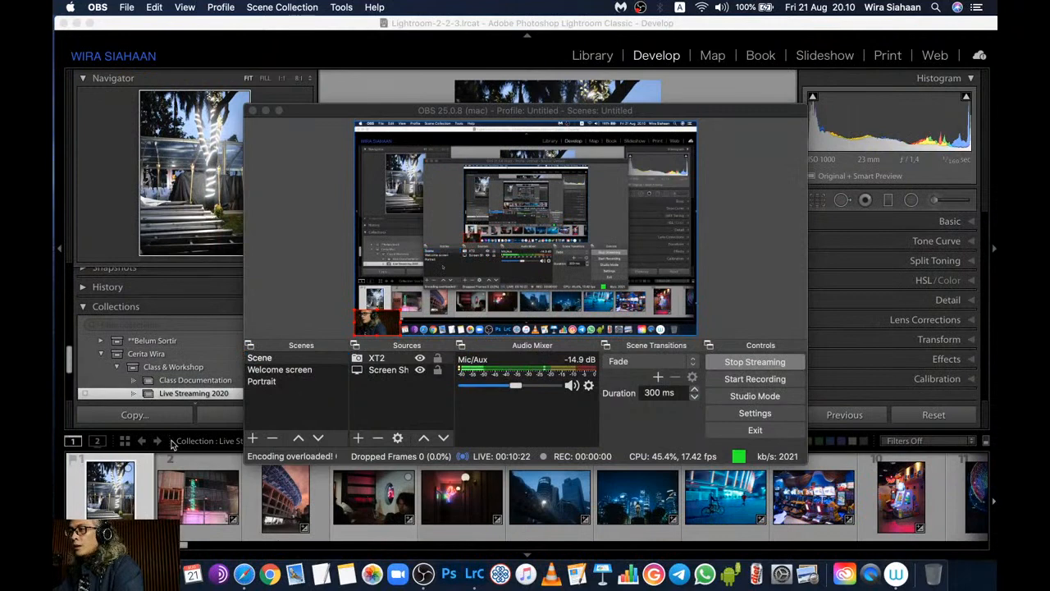
click(100, 507)
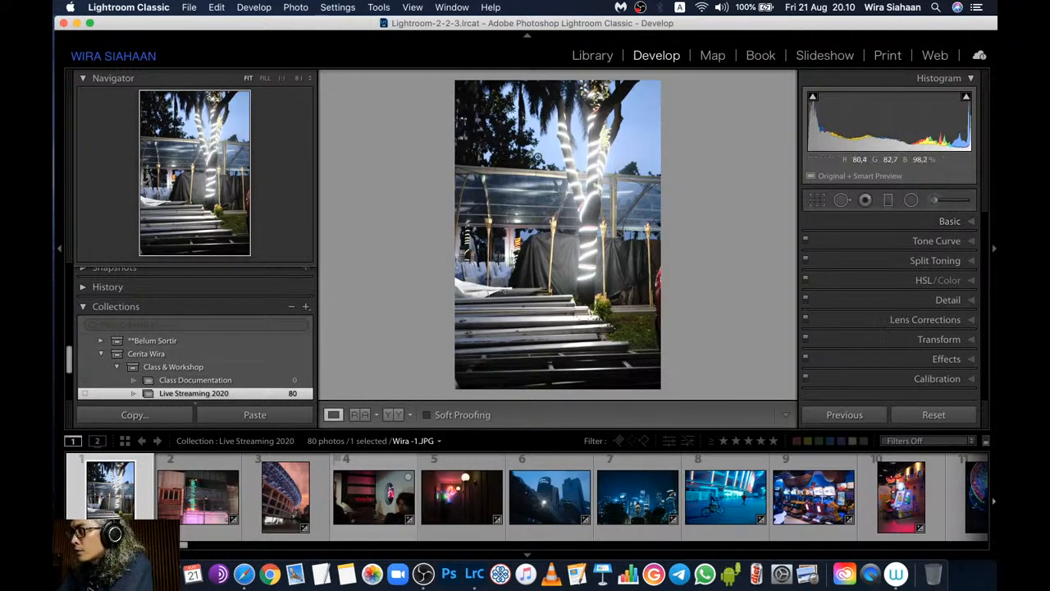
In the Basic adjustments of the second photo, the neon-sign building, set Temp to 3.537 and Shadows to +10
click(951, 223)
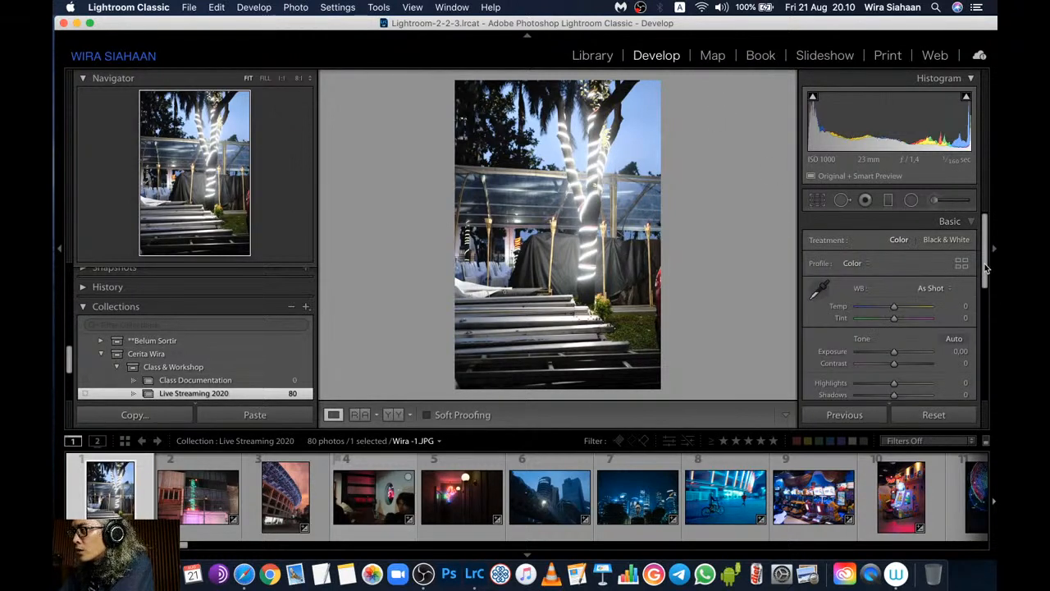
mouse_move(985, 269)
mouse_down()
mouse_move(992, 359)
mouse_move(985, 260)
mouse_up()
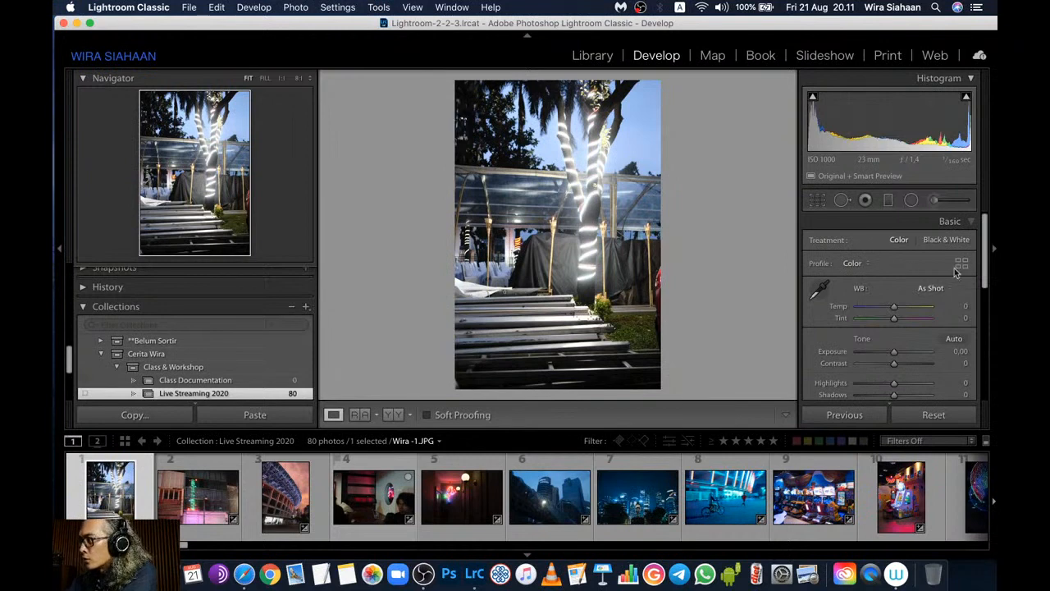
scroll(988, 244, down, 3)
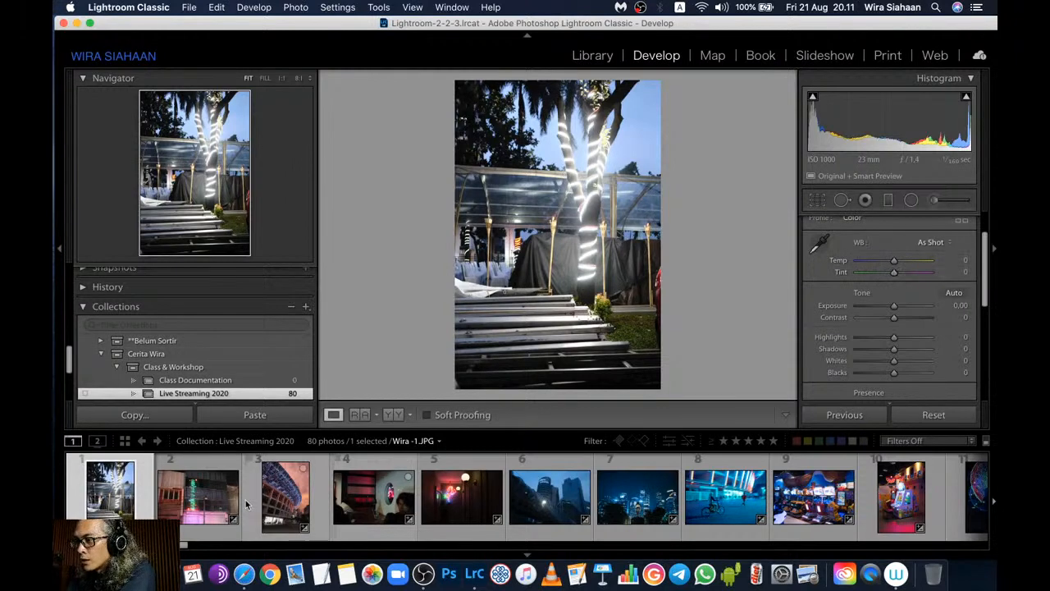
click(215, 500)
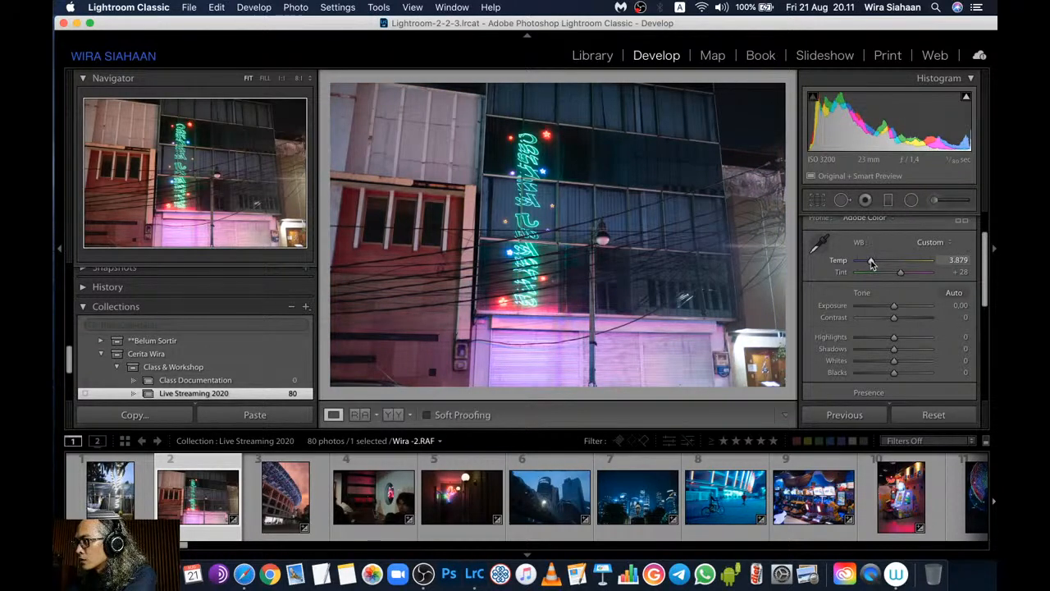
drag(872, 264, 868, 261)
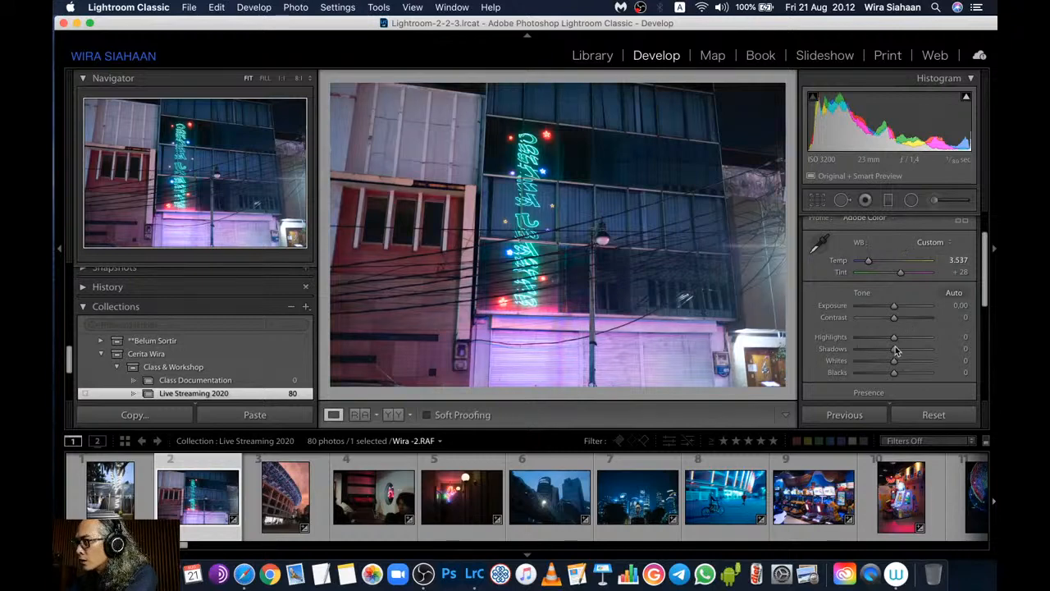
drag(899, 343, 894, 363)
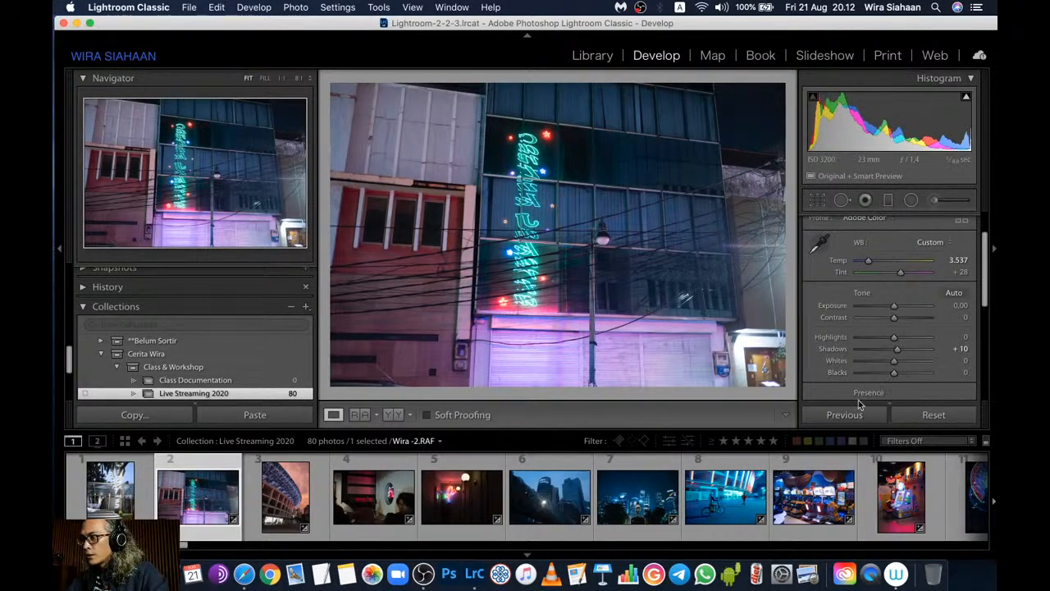
Switch to OBS, raise the Mic/Aux volume slightly, bring up Zoom and return to Lightroom Classic
click(414, 580)
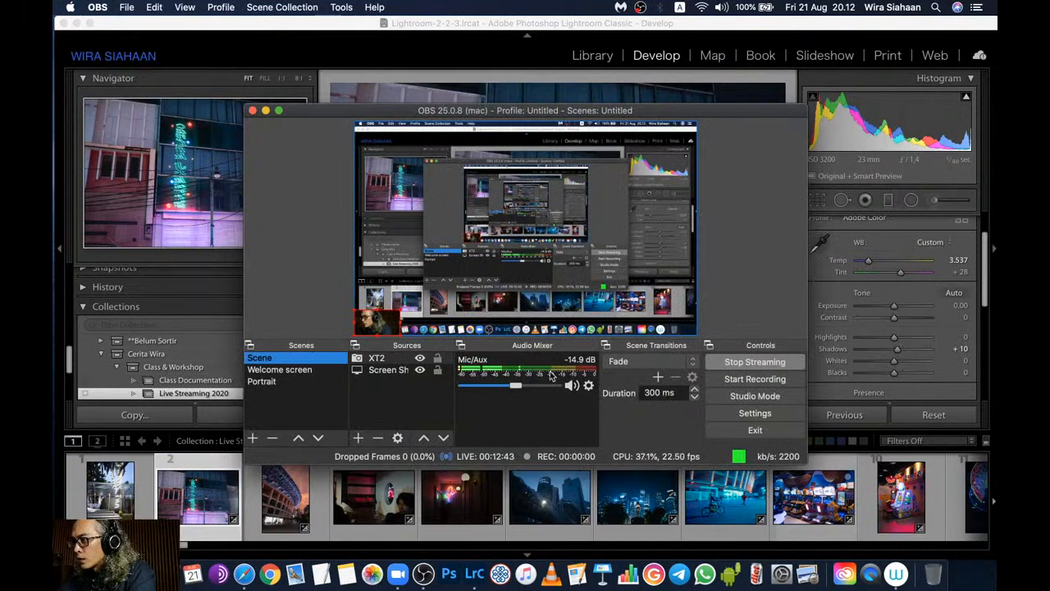
drag(516, 389, 526, 389)
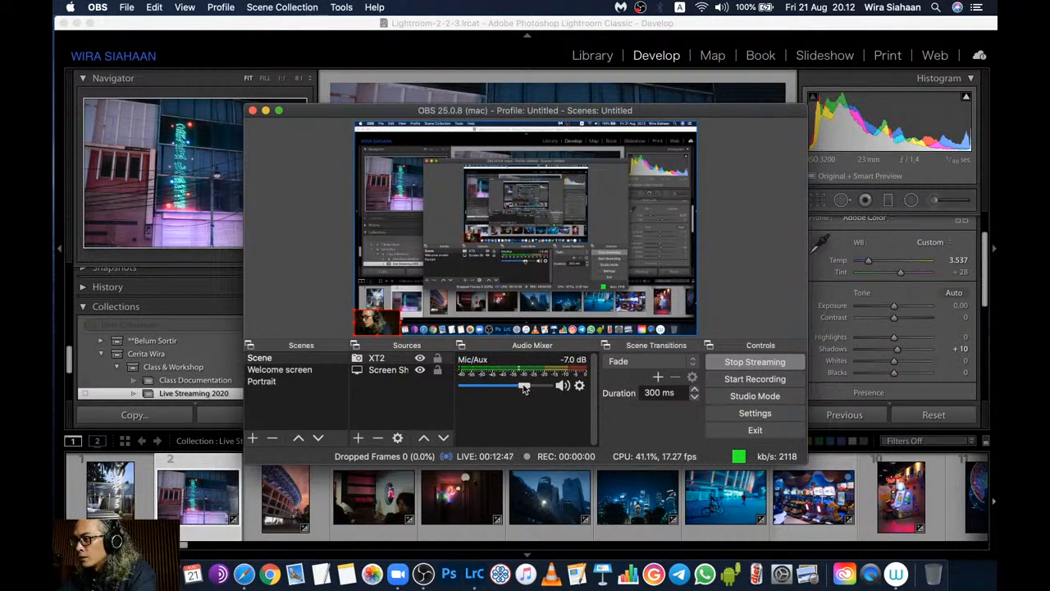
click(402, 555)
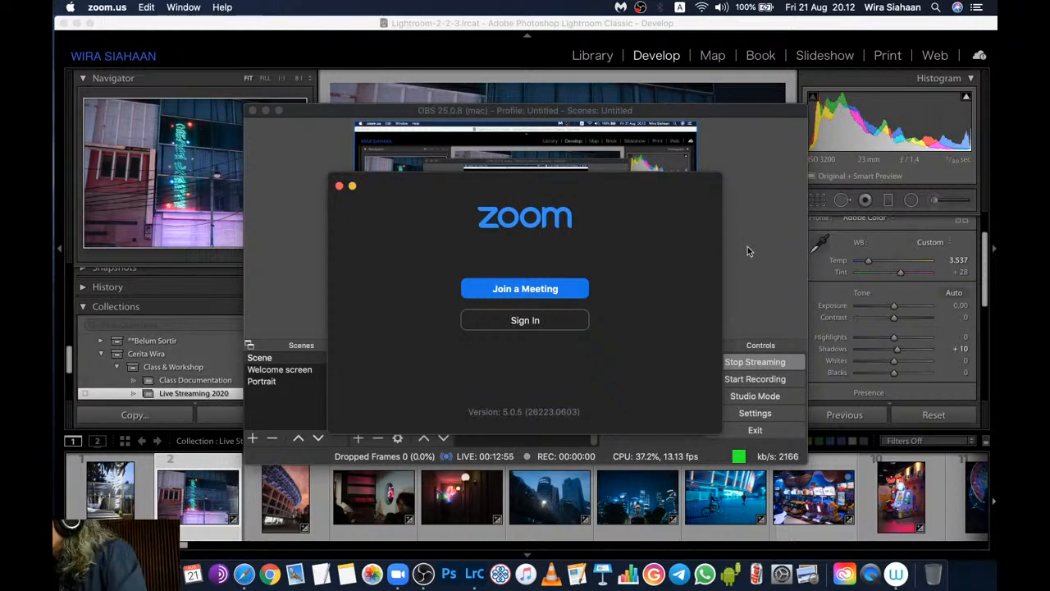
click(781, 28)
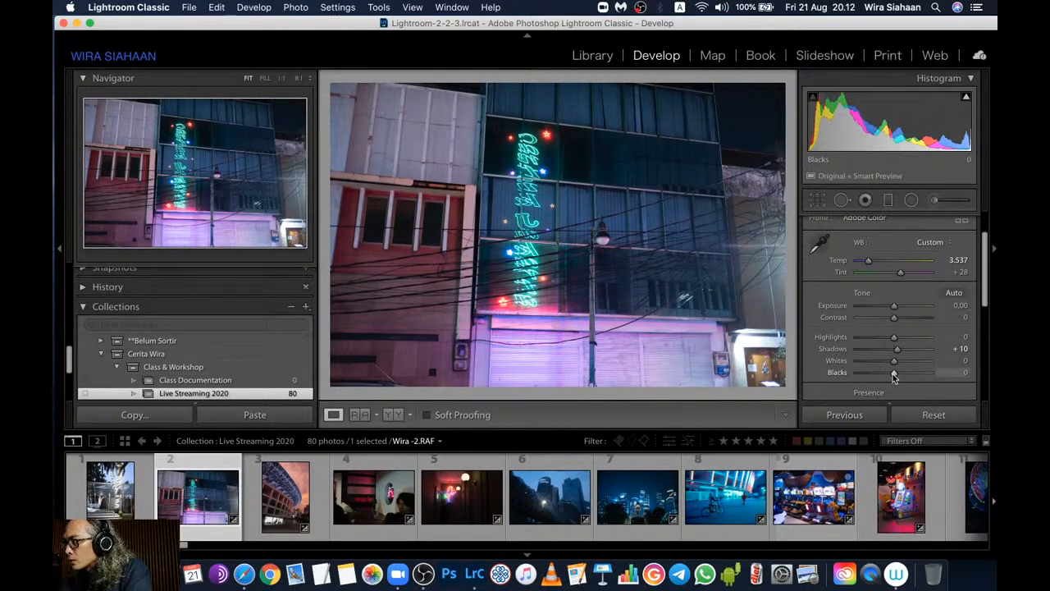
Try Blacks at -24 and Contrast at +41 on the neon-sign building photo, resetting each to 0
drag(888, 377, 887, 376)
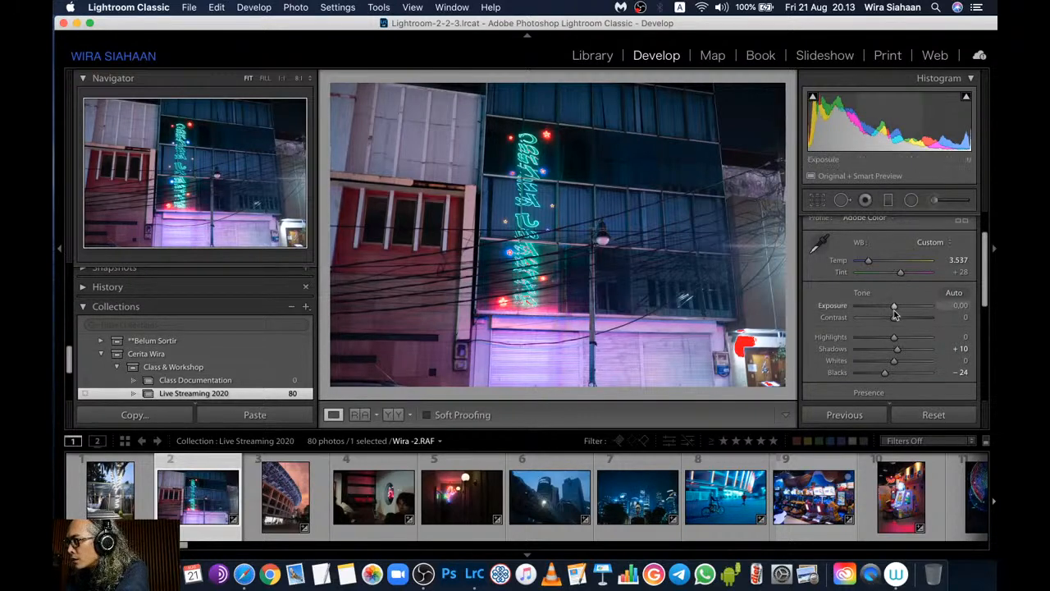
drag(895, 311, 897, 314)
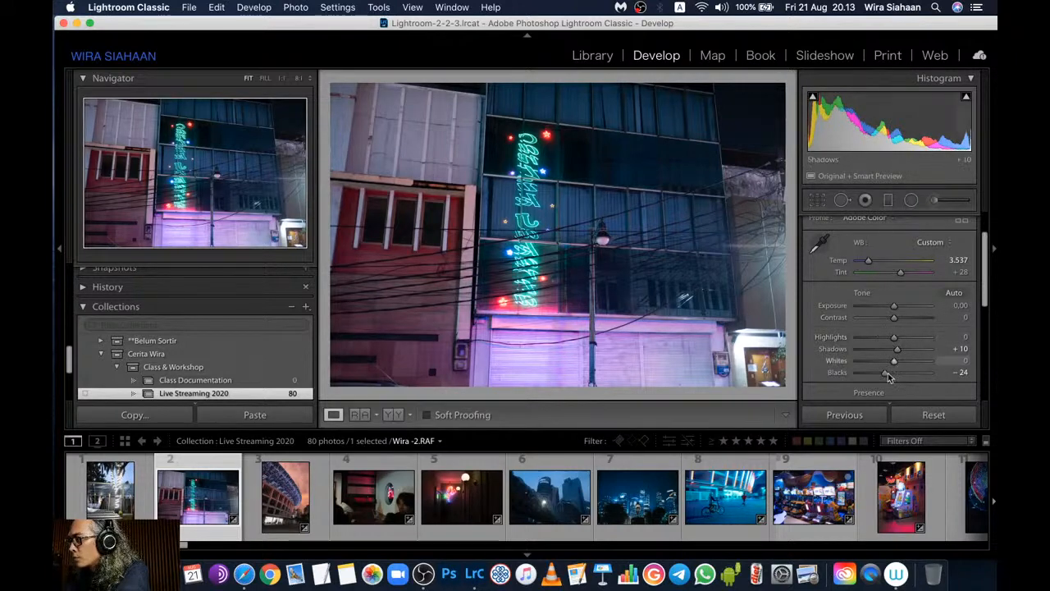
drag(885, 374, 839, 373)
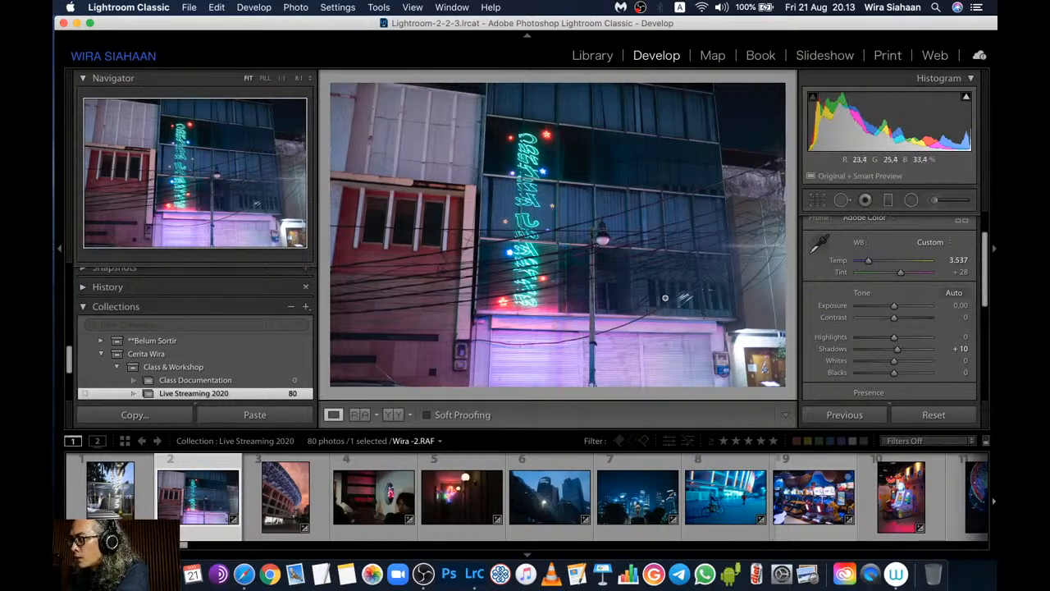
drag(875, 319, 911, 322)
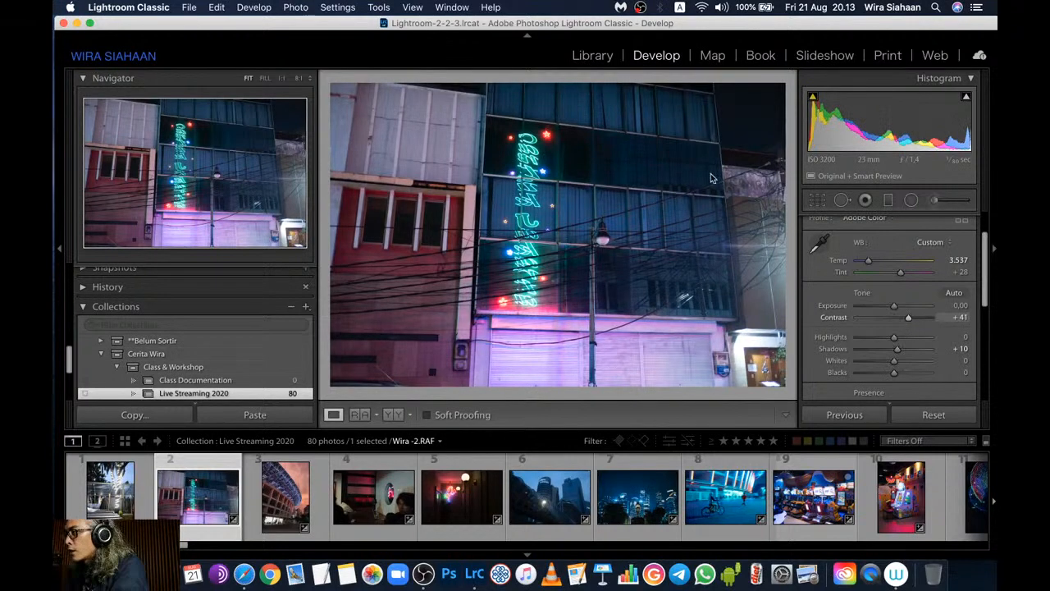
double_click(841, 321)
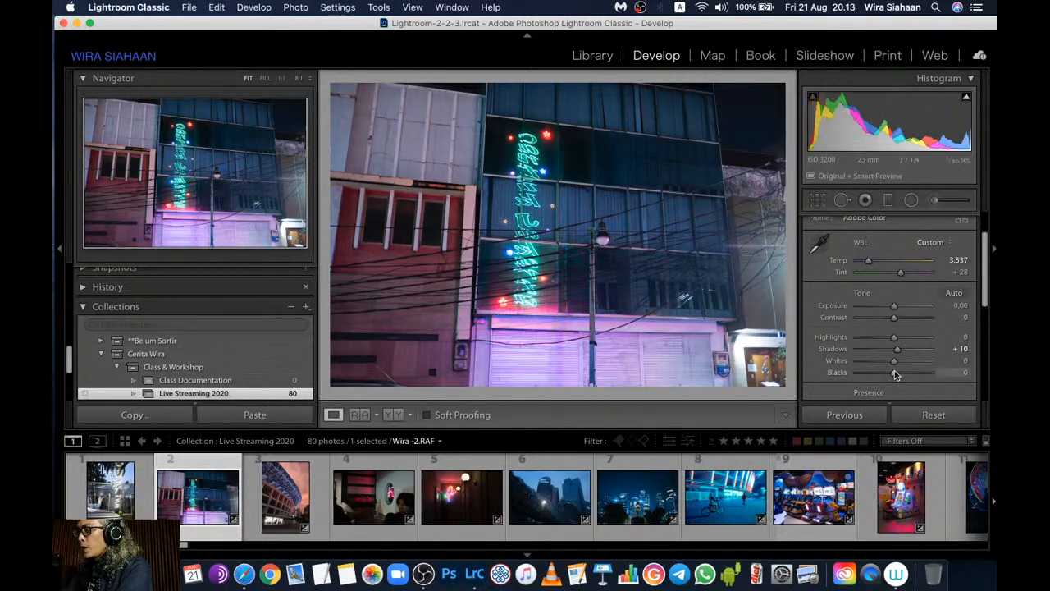
Set the neon-sign photo's Whites to +29, Blacks to -41 and Highlights to -22
drag(896, 376, 886, 374)
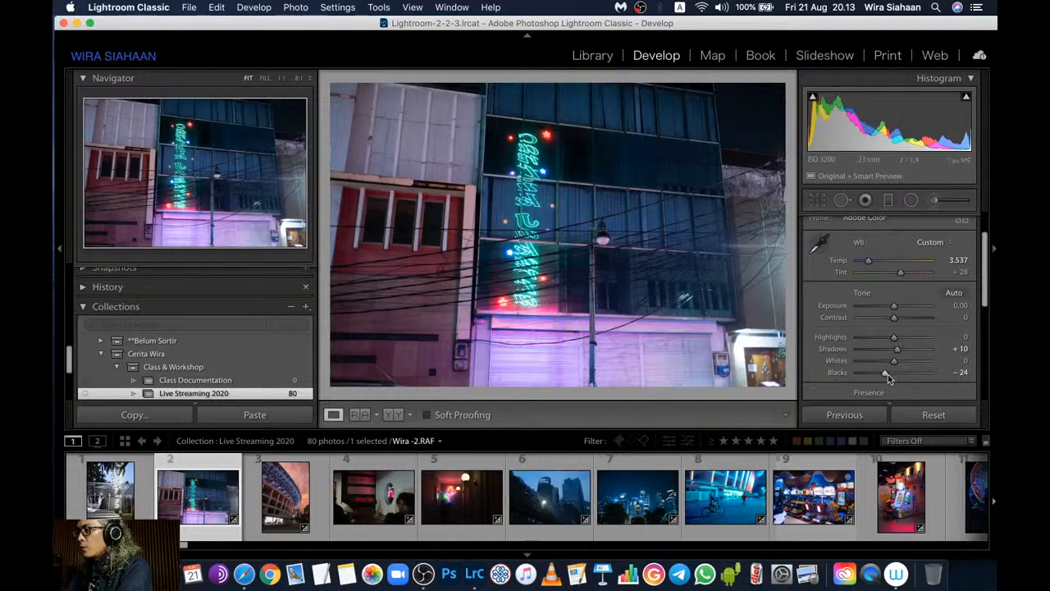
drag(896, 365, 902, 362)
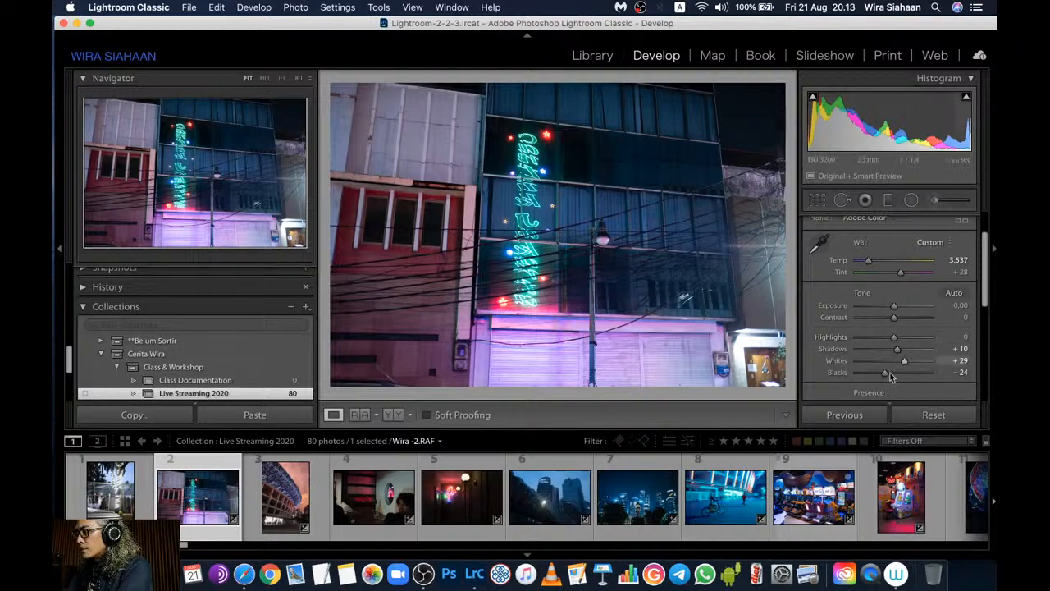
drag(882, 373, 880, 374)
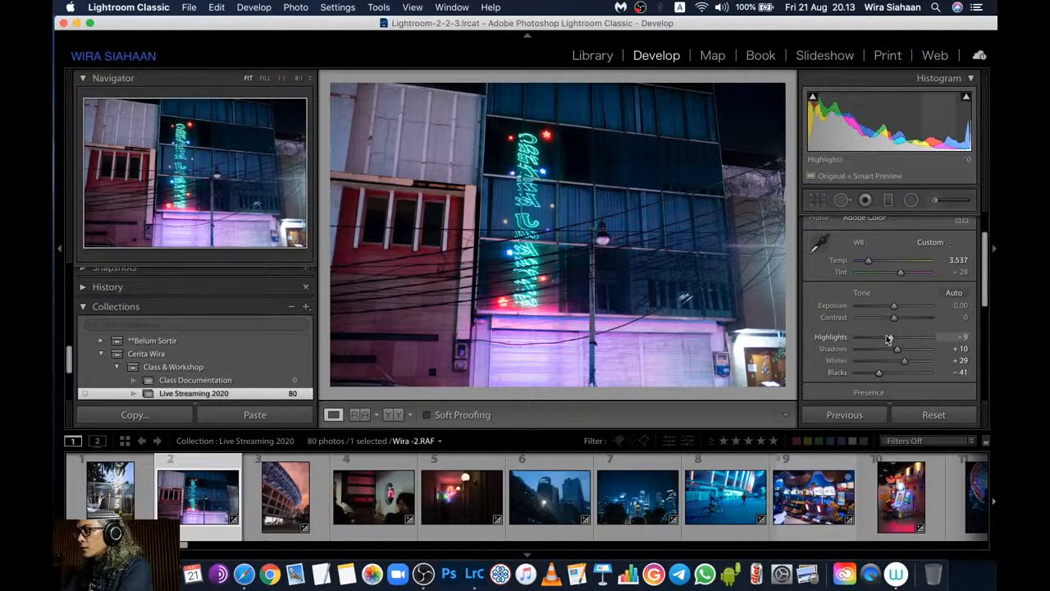
drag(888, 338, 885, 337)
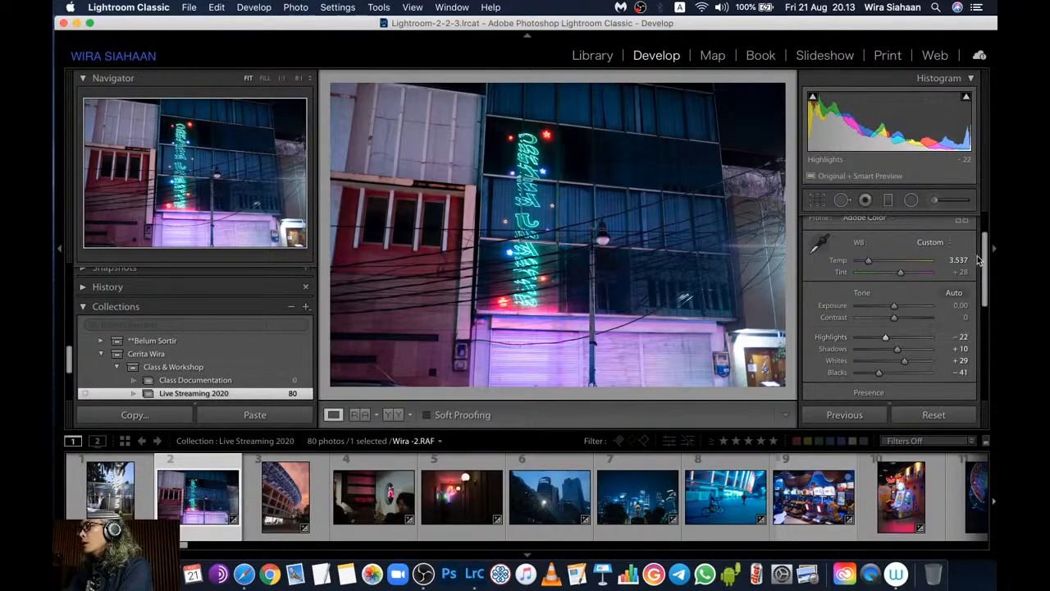
Switch to Safari and load the website color.adobe.com
mouse_move(989, 274)
mouse_down()
mouse_move(987, 301)
mouse_move(988, 284)
mouse_up()
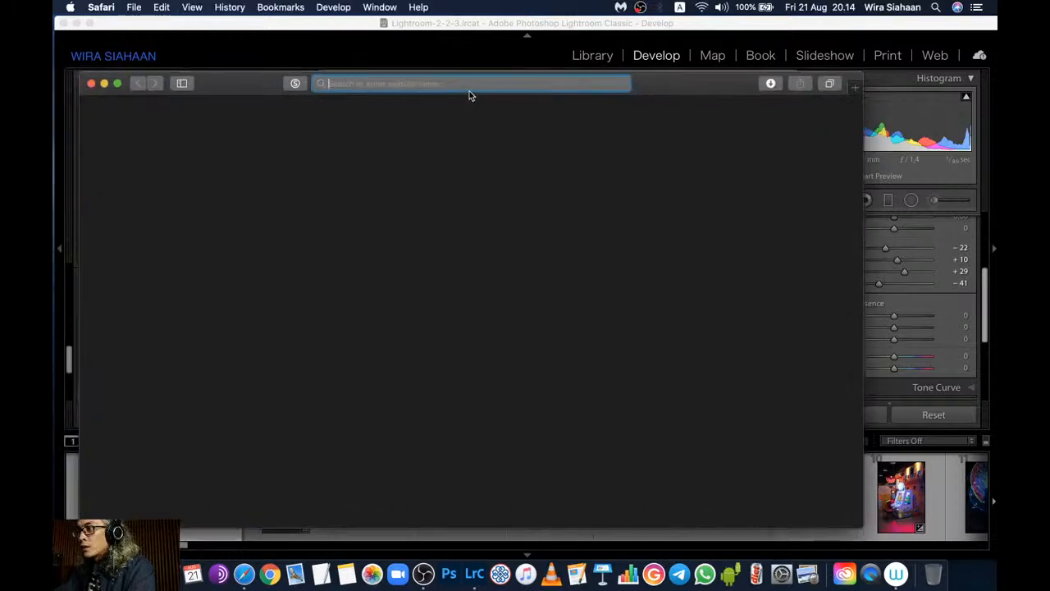
text(colors.ado)
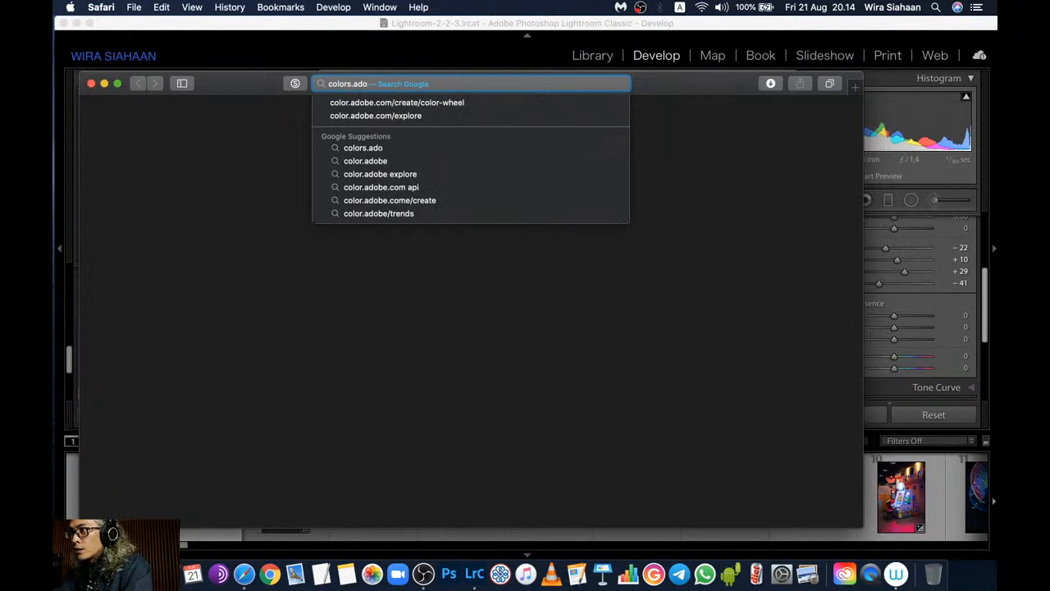
key(BackSpace)
key(BackSpace)
key(BackSpace)
key(BackSpace)
key(BackSpace)
text(.adobe)
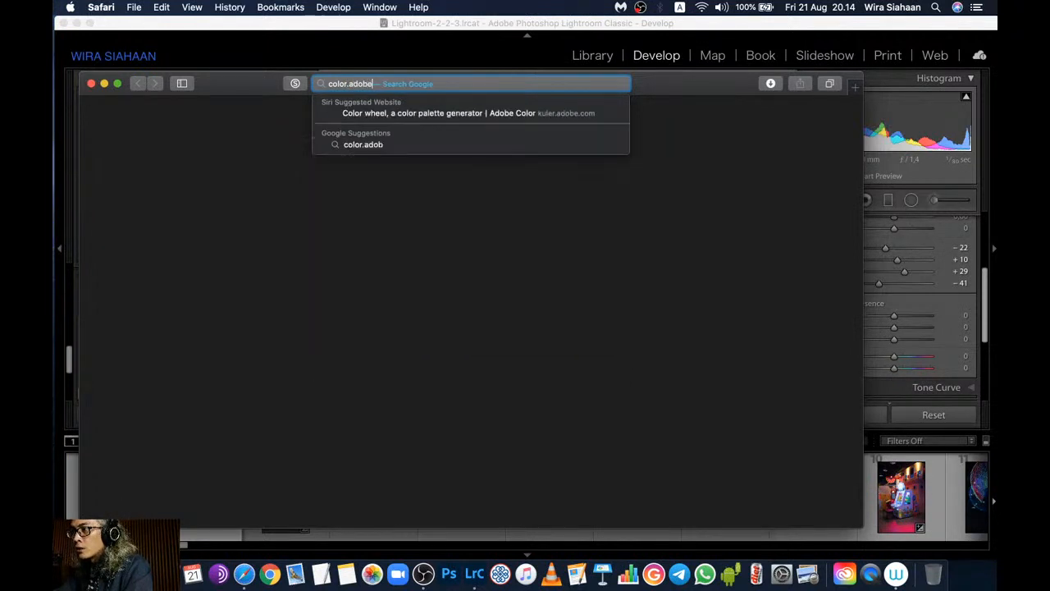
text(.com)
key(Return)
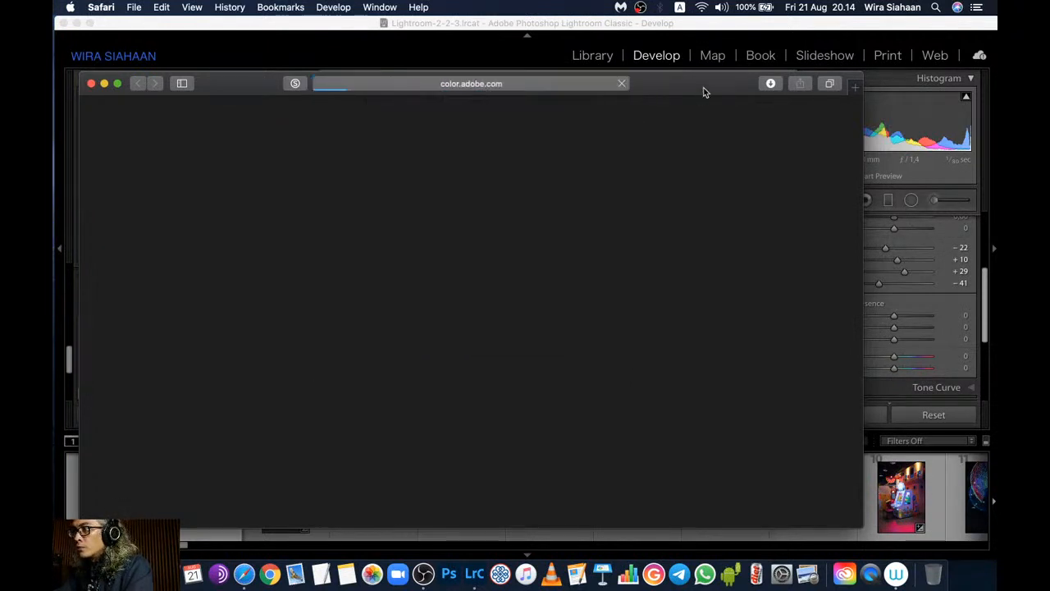
Dismiss the What's New window, apply the Complementary harmony rule and shift the magenta marker slightly towards red on the color wheel
drag(703, 87, 723, 52)
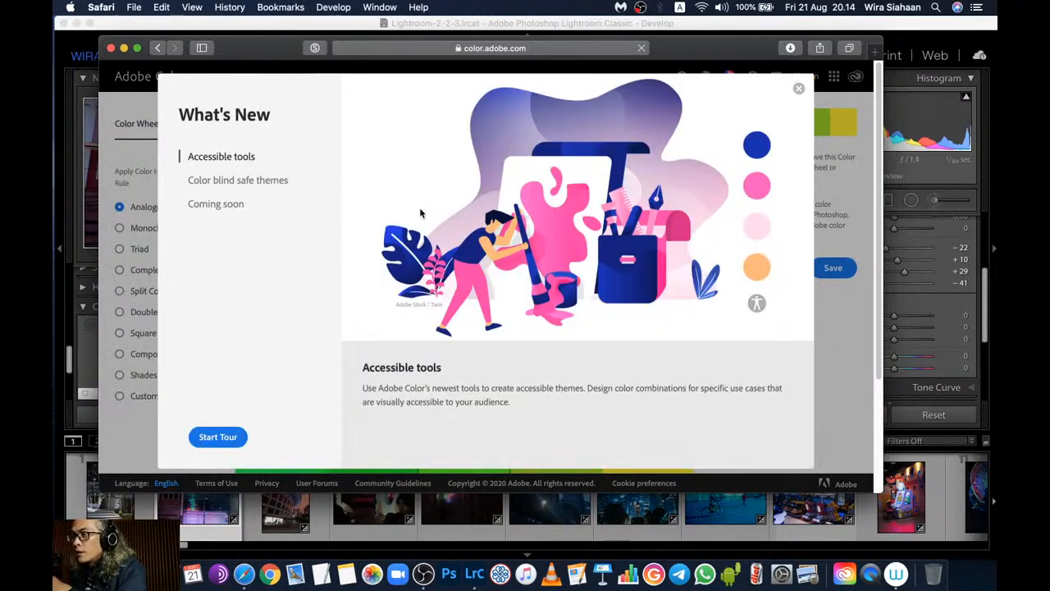
click(799, 88)
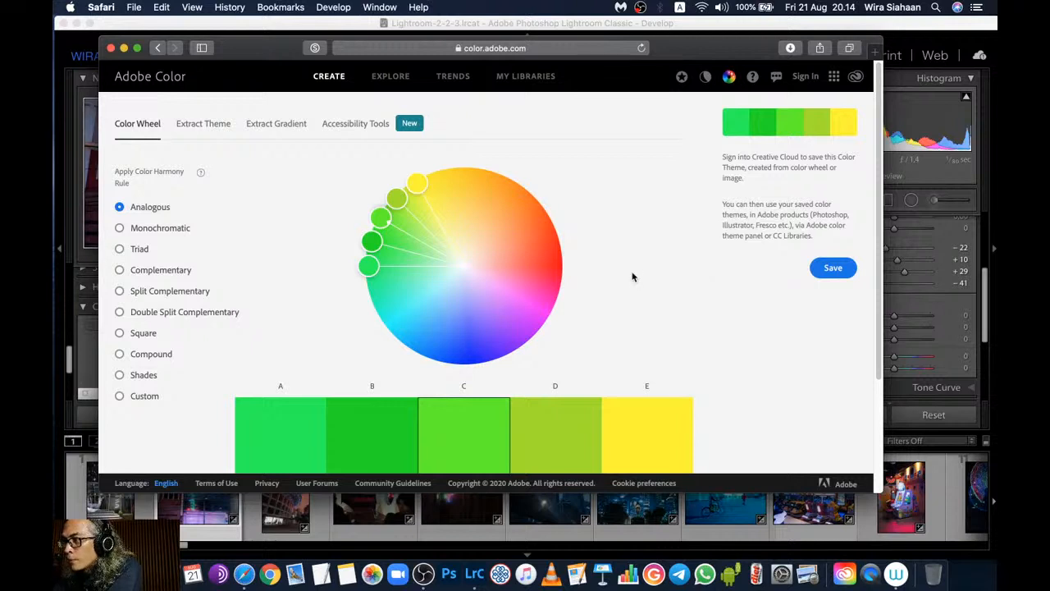
scroll(632, 272, down, 1)
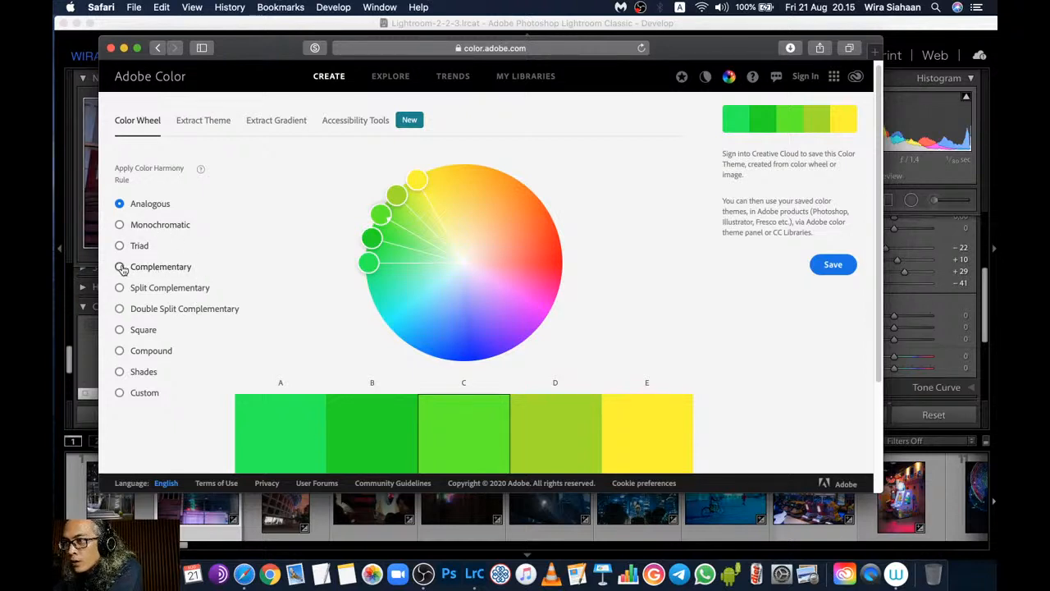
click(120, 268)
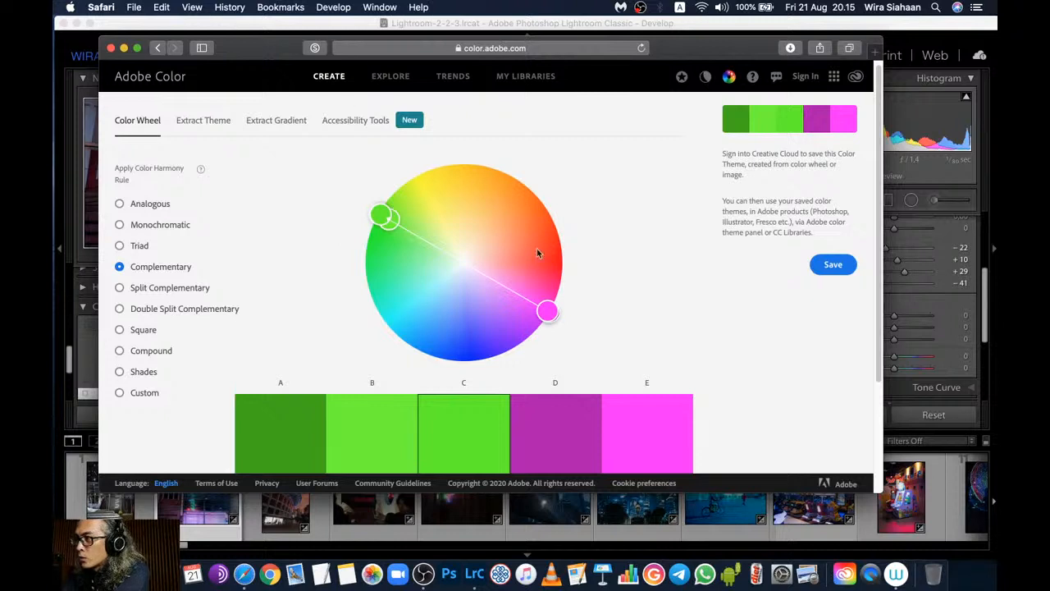
click(549, 313)
drag(558, 314, 566, 310)
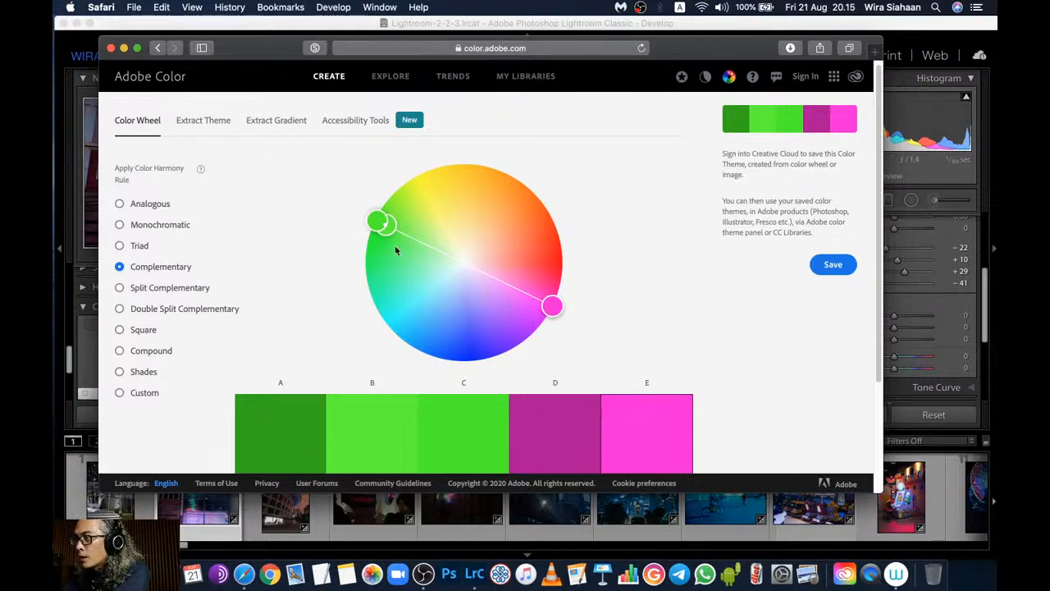
Return to Lightroom Classic and expand the Split Toning adjustments for the neon-sign photo
click(906, 24)
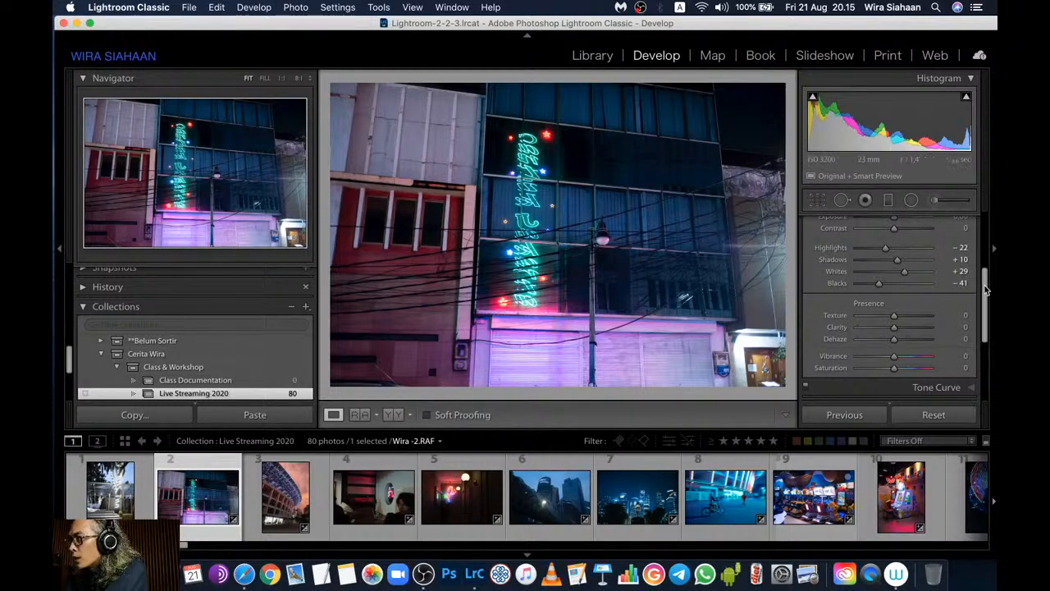
scroll(986, 289, down, 5)
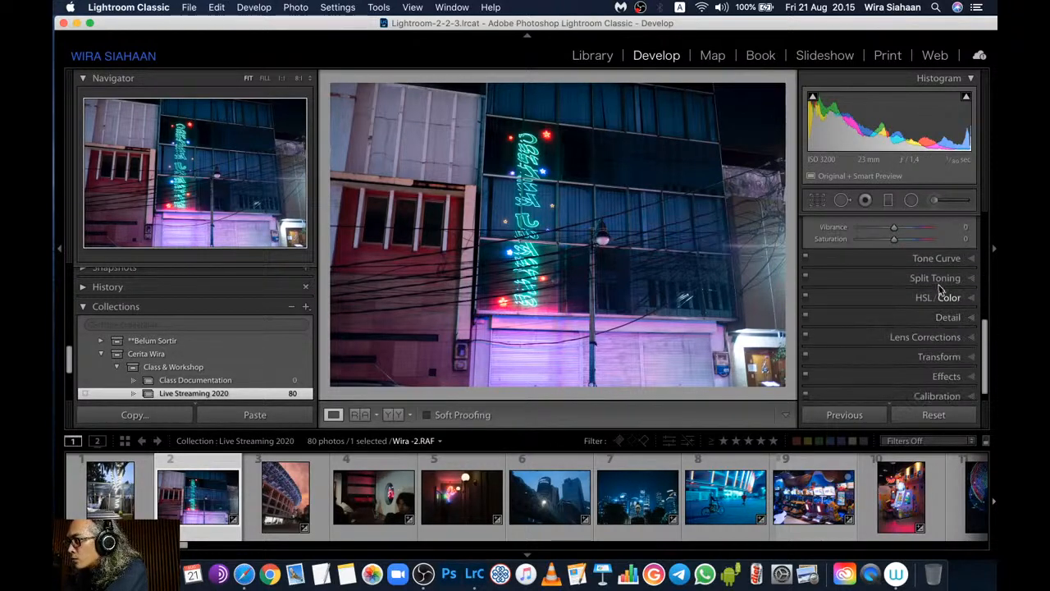
click(938, 280)
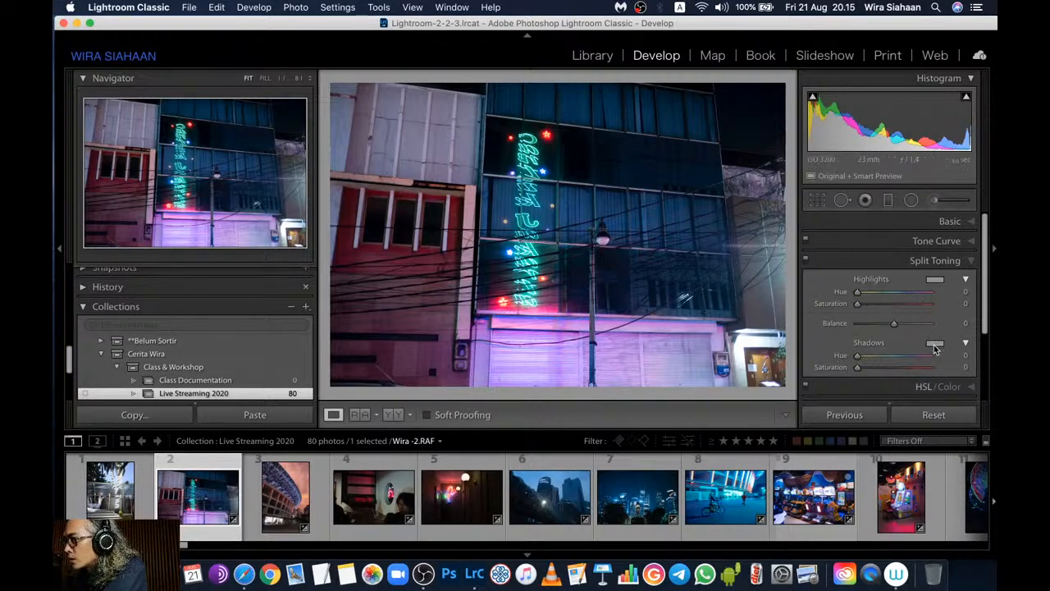
click(948, 262)
click(946, 262)
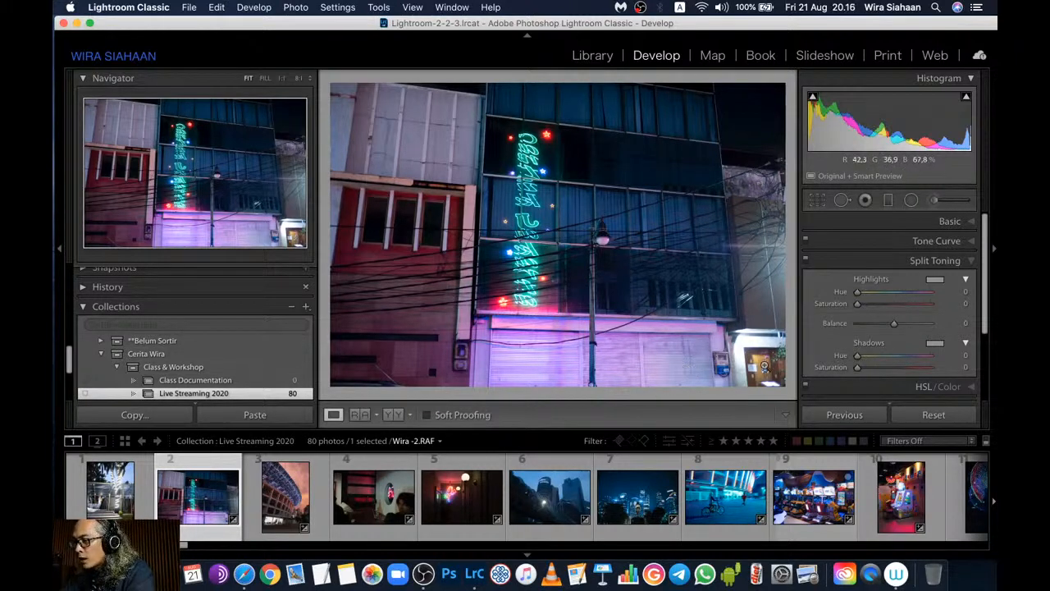
Set the Split Toning Shadows Hue to 358 while previewing the tint at full strength
key(alt)
key(alt)
key(alt)
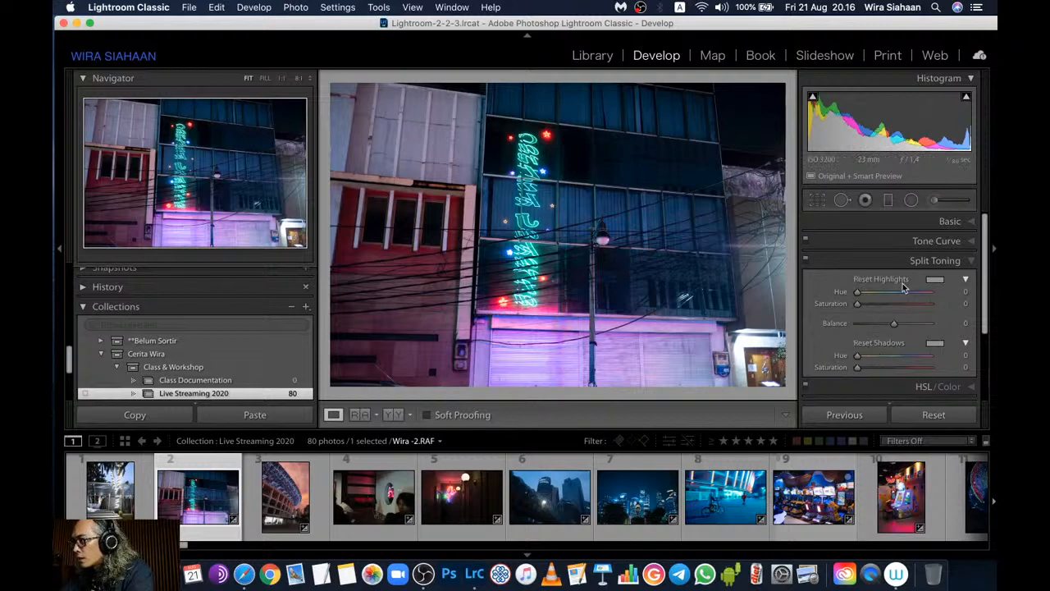
key(alt)
key(alt)
key(alt)
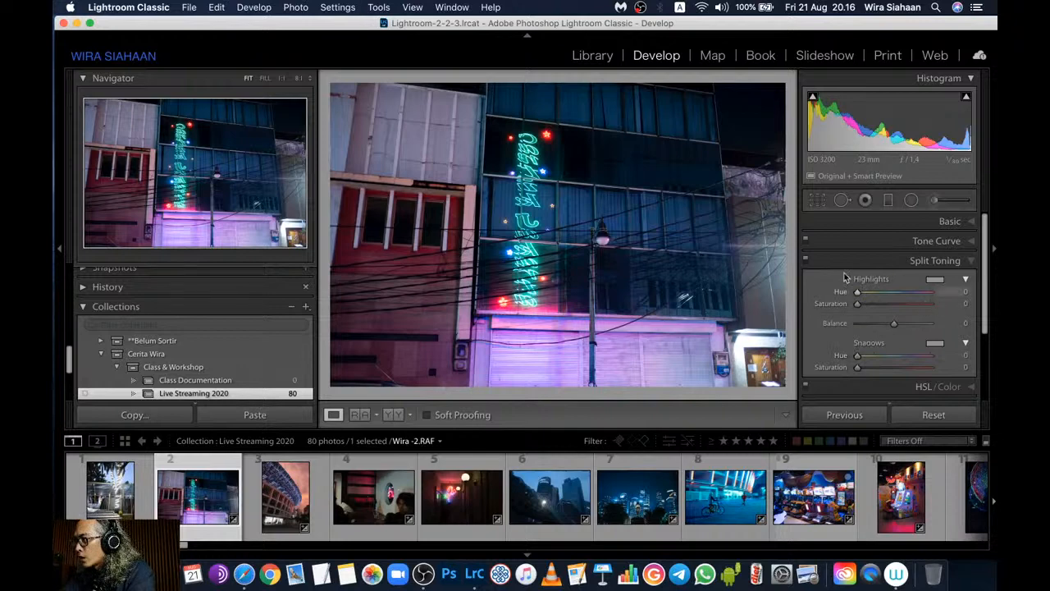
alt+click(857, 358)
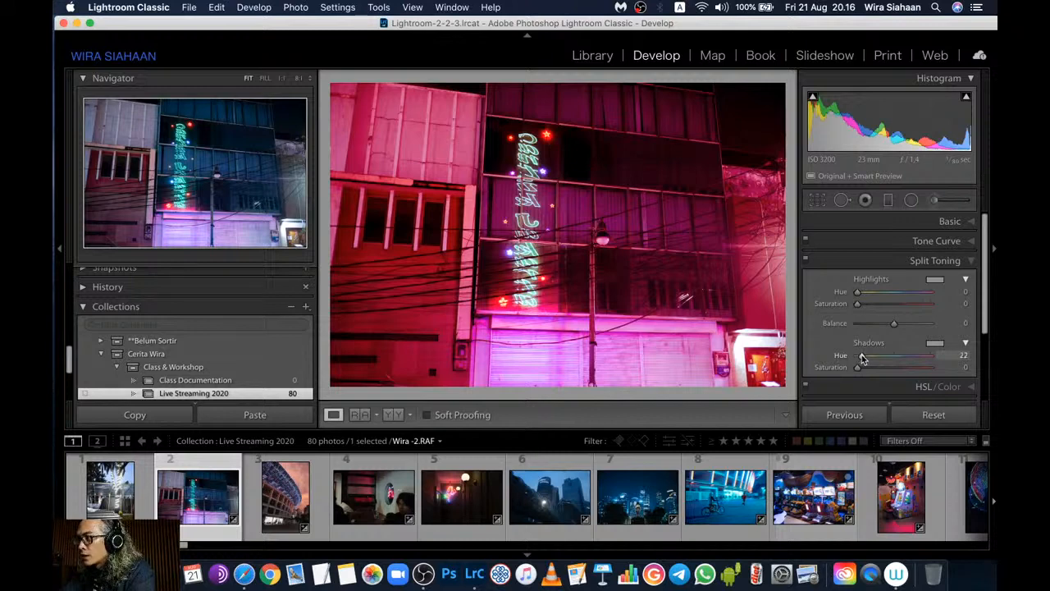
drag(862, 358, 927, 358)
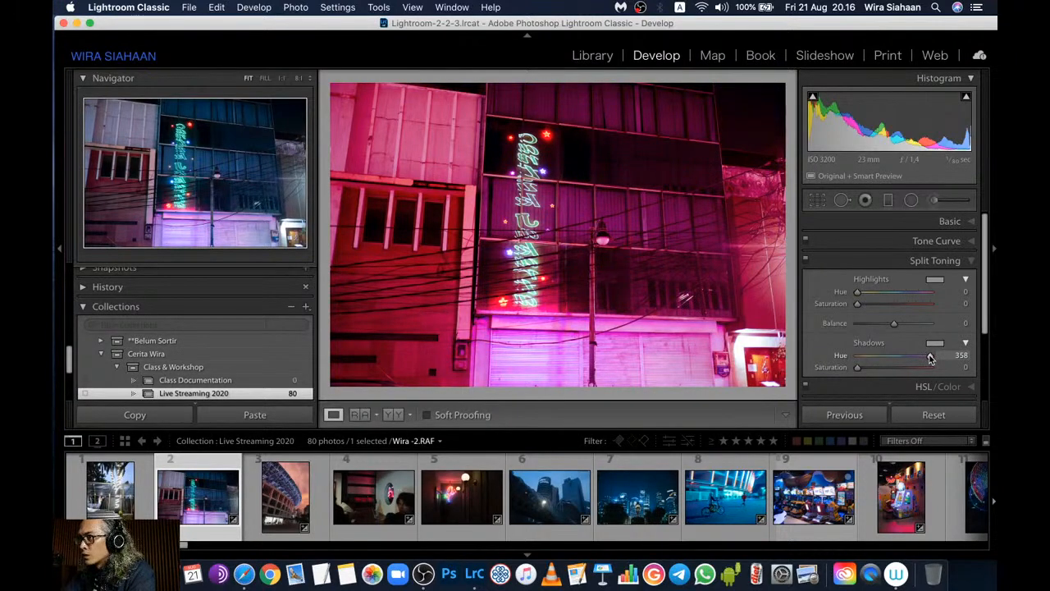
Set the Split Toning Shadows Saturation to 28 and compare the photo with and without split toning
drag(859, 368, 884, 371)
double_click(832, 371)
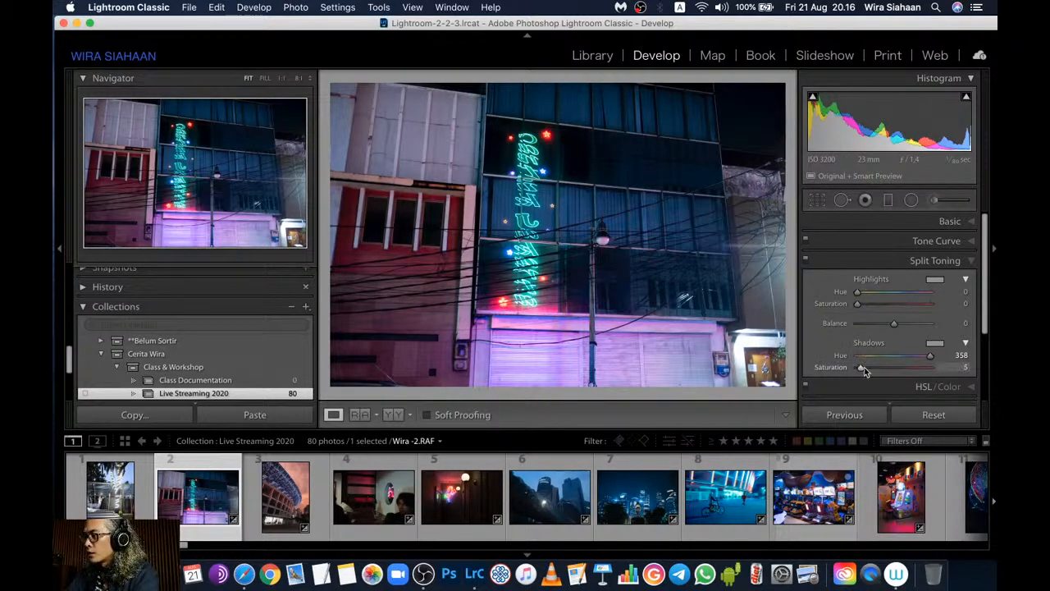
drag(873, 370, 958, 367)
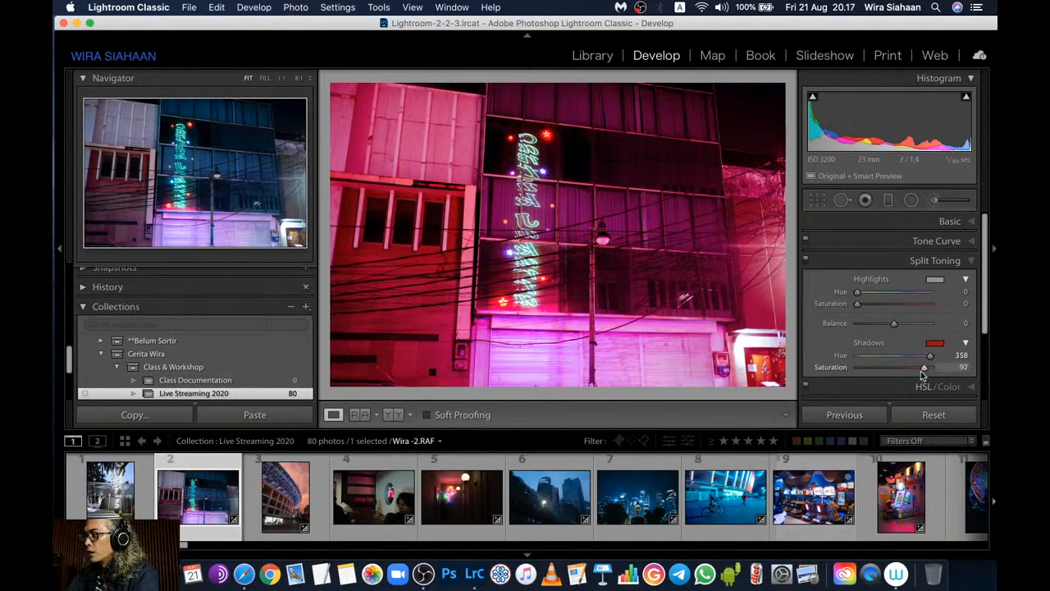
drag(892, 375, 880, 371)
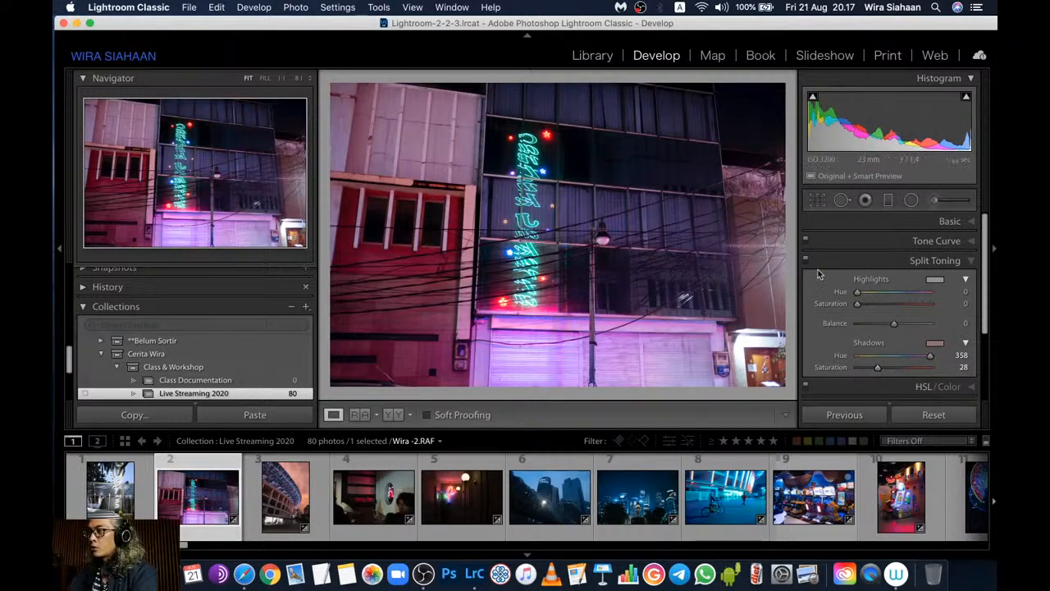
click(805, 261)
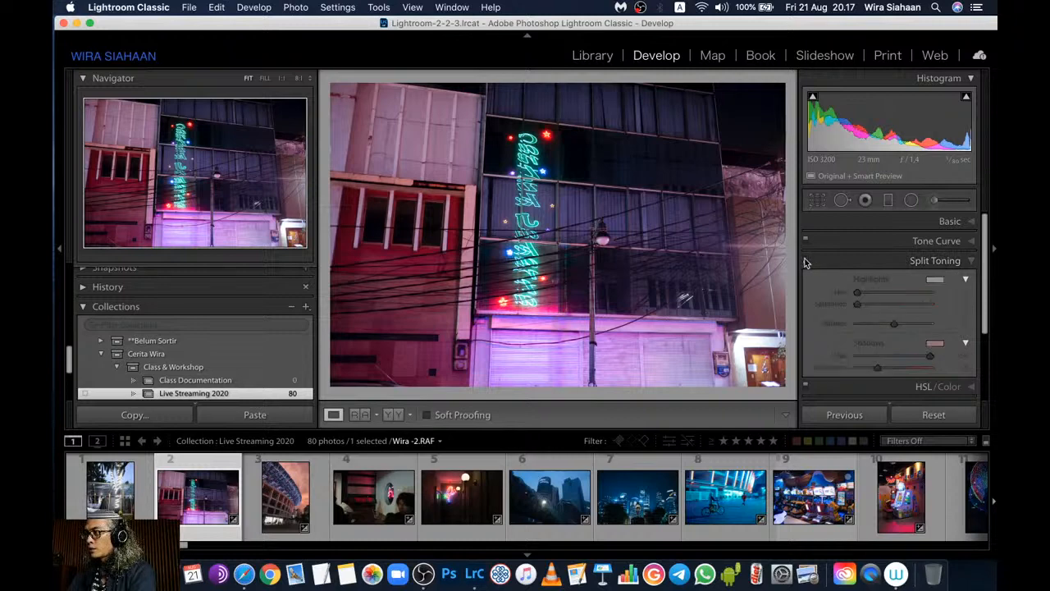
click(805, 261)
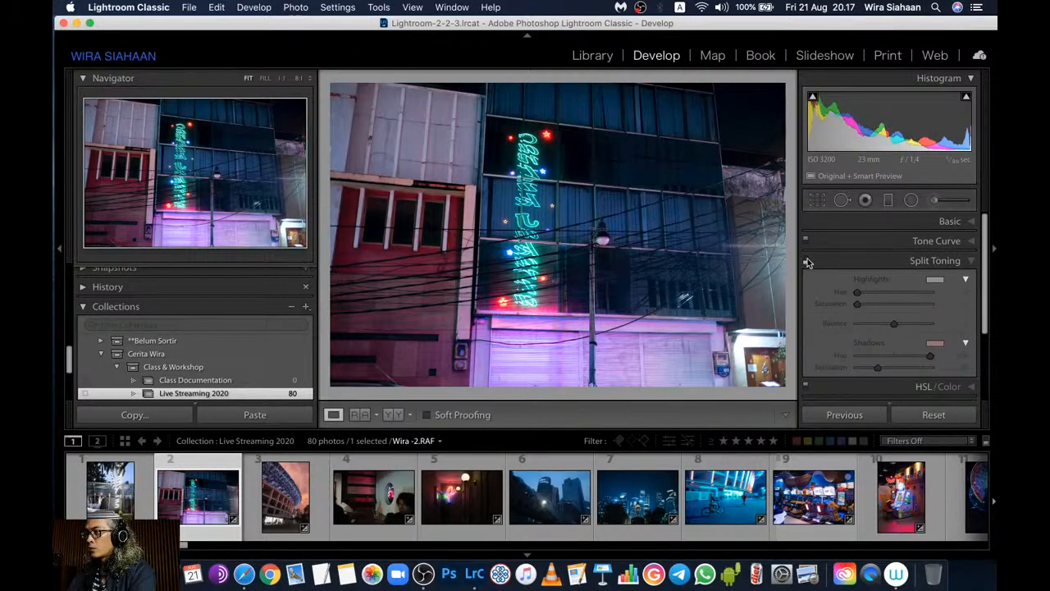
Re-enable split toning on the neon-sign photo and compare the edited version with the original
click(806, 261)
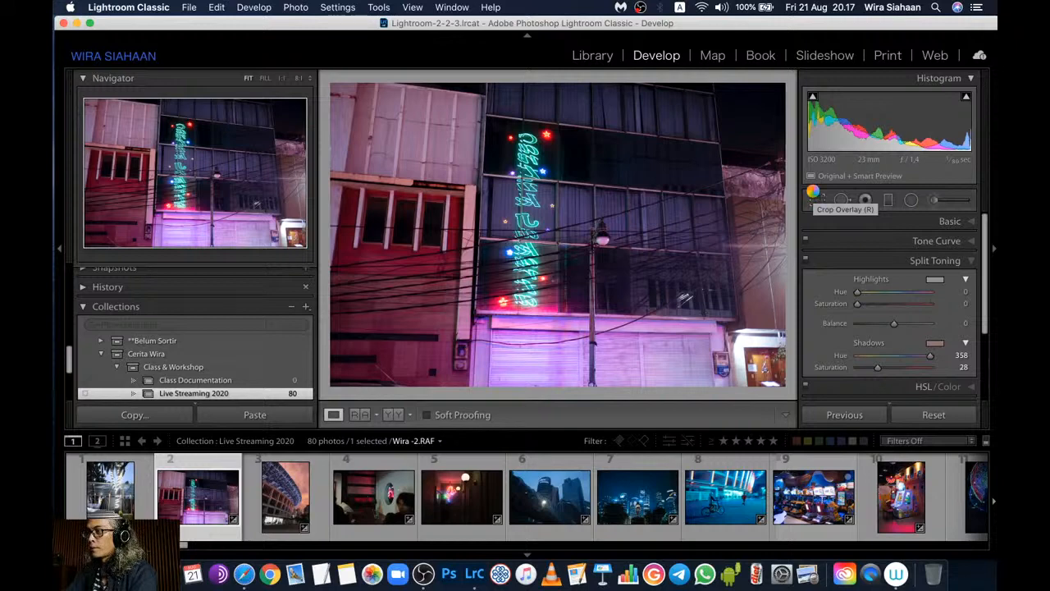
key(backslash)
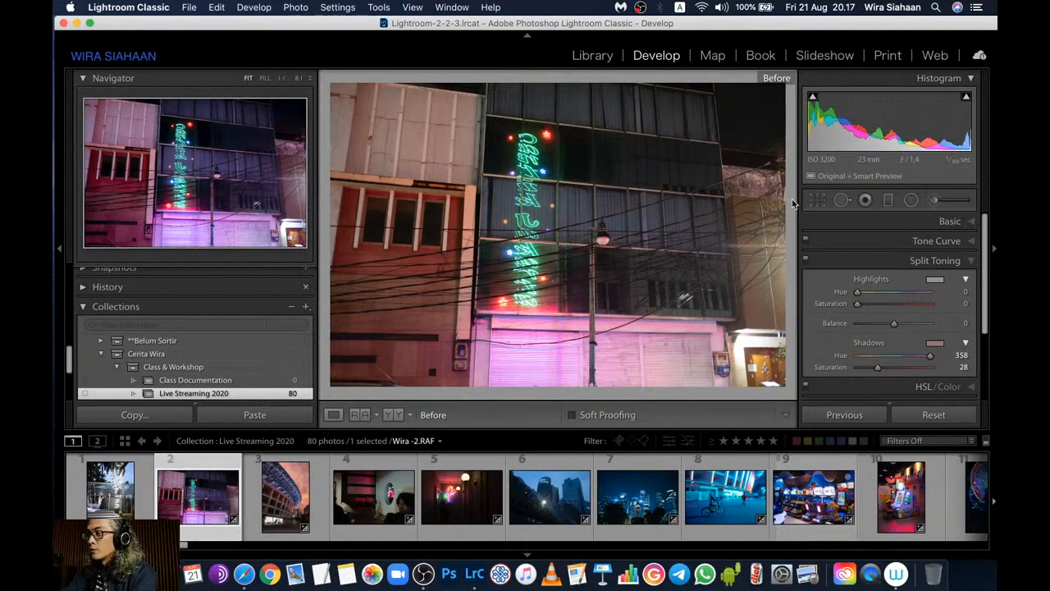
key(backslash)
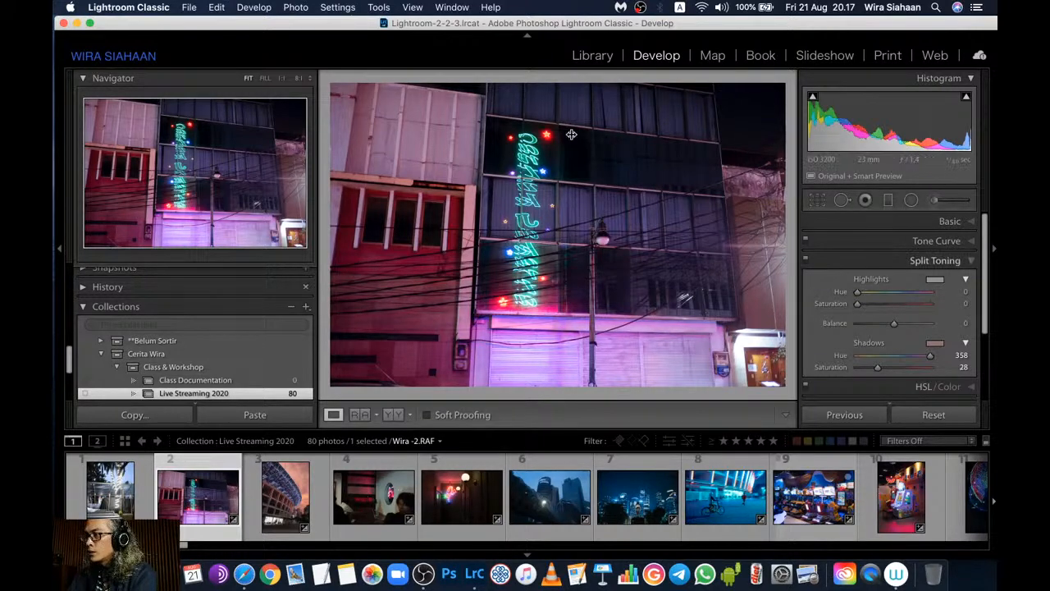
Tint the Split Toning Highlights green with Hue 136 and Saturation 51
click(933, 281)
click(772, 316)
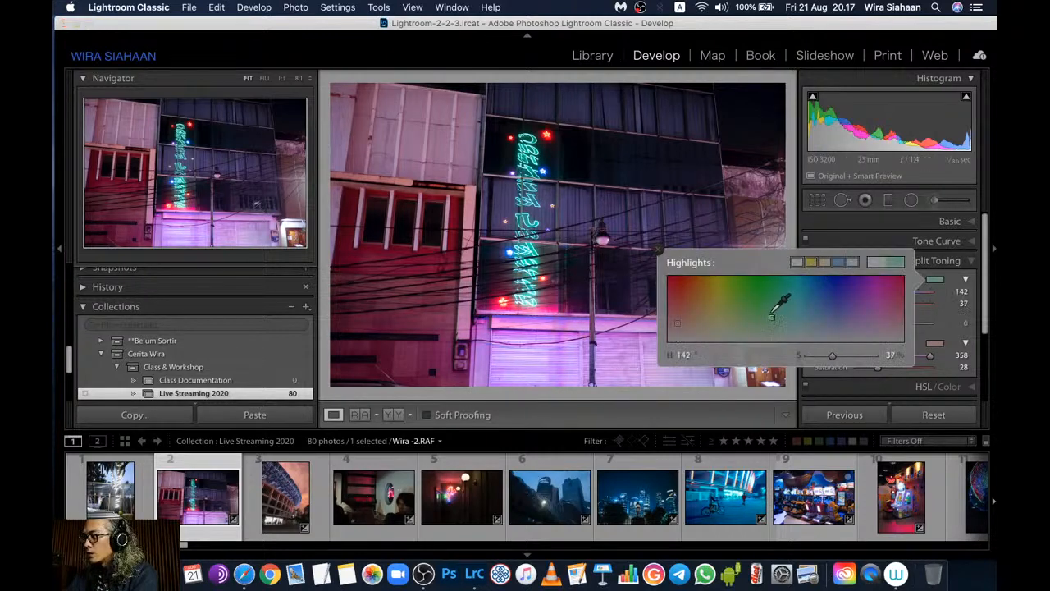
drag(772, 316, 768, 308)
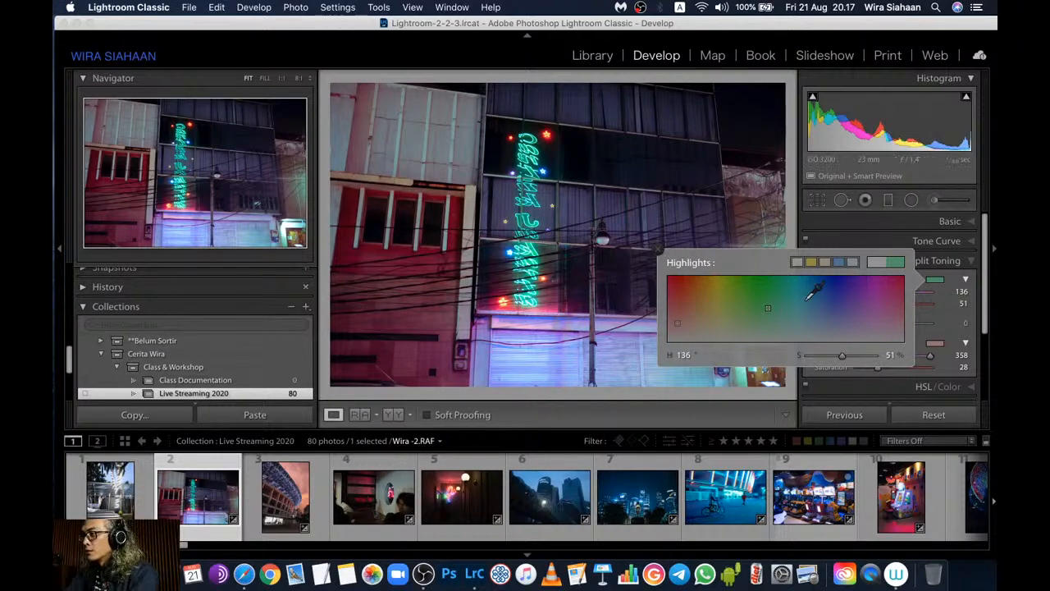
click(658, 249)
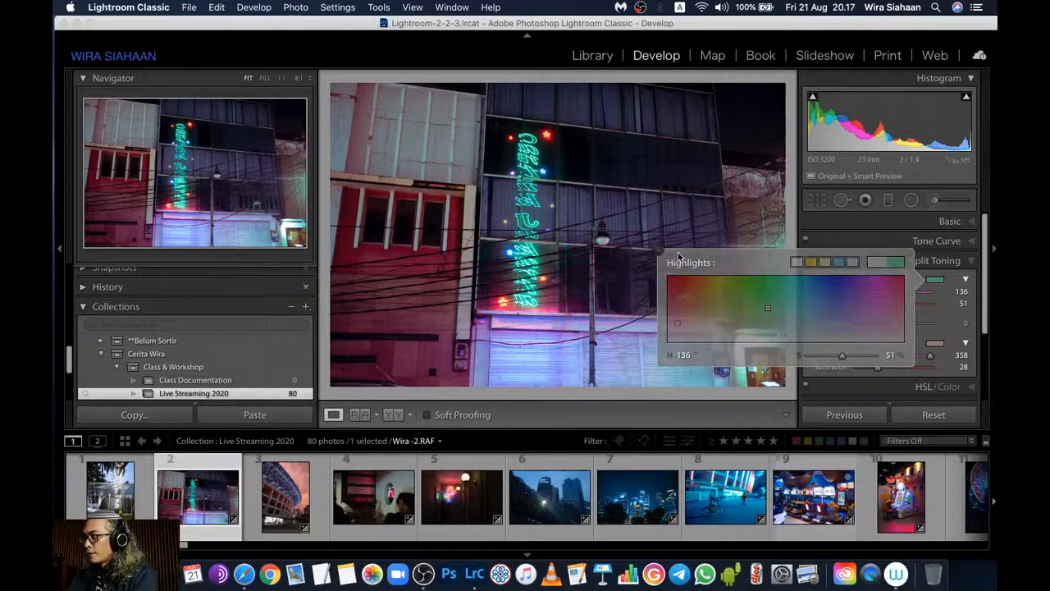
Try shifting the Split Toning Highlights Hue to 71 and 195, and undo the hue changes
drag(987, 275, 988, 277)
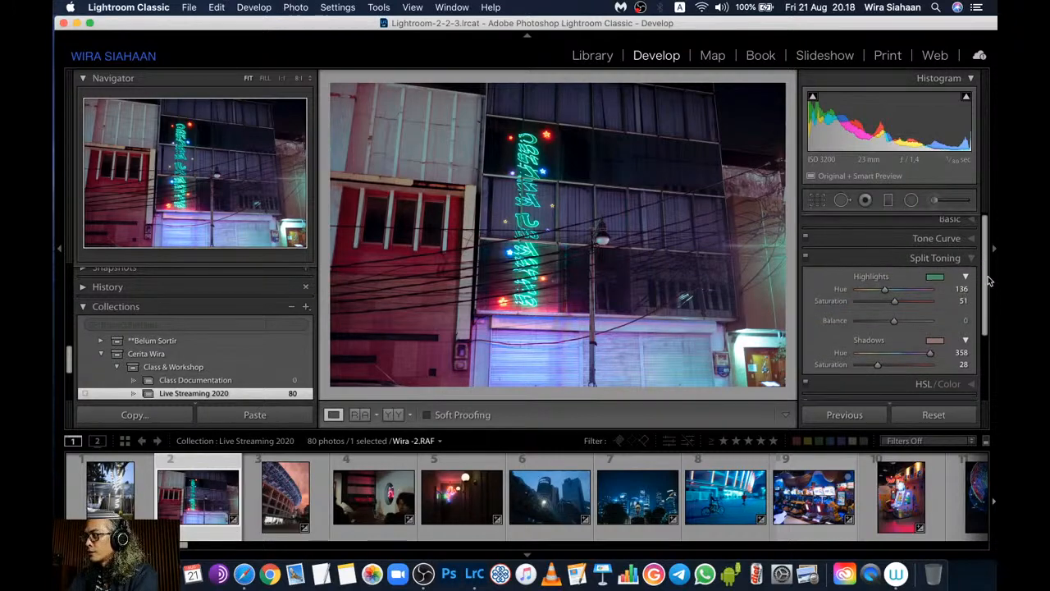
scroll(988, 280, down, 5)
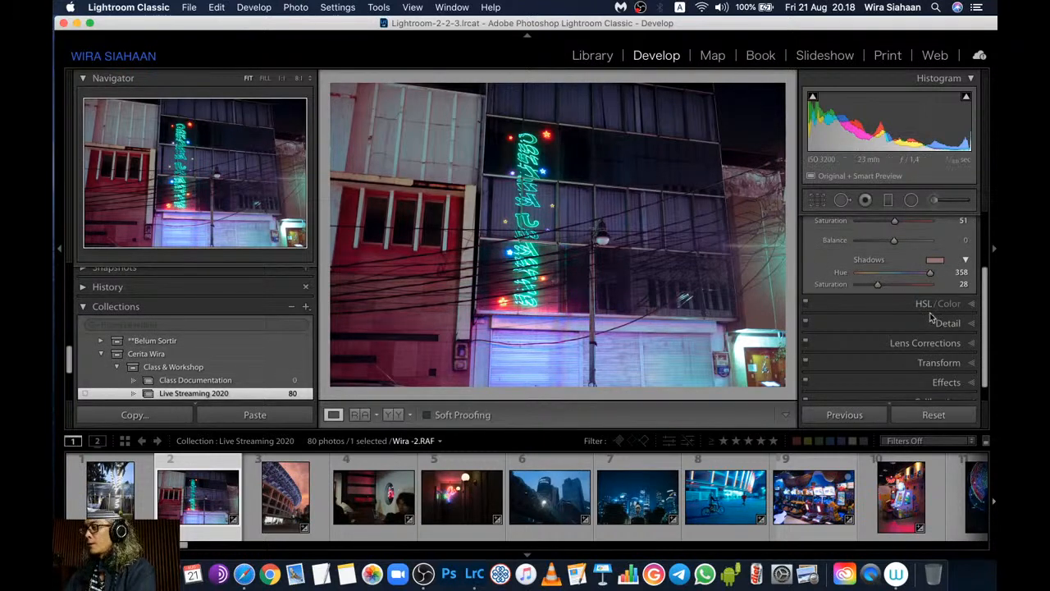
drag(985, 283, 988, 348)
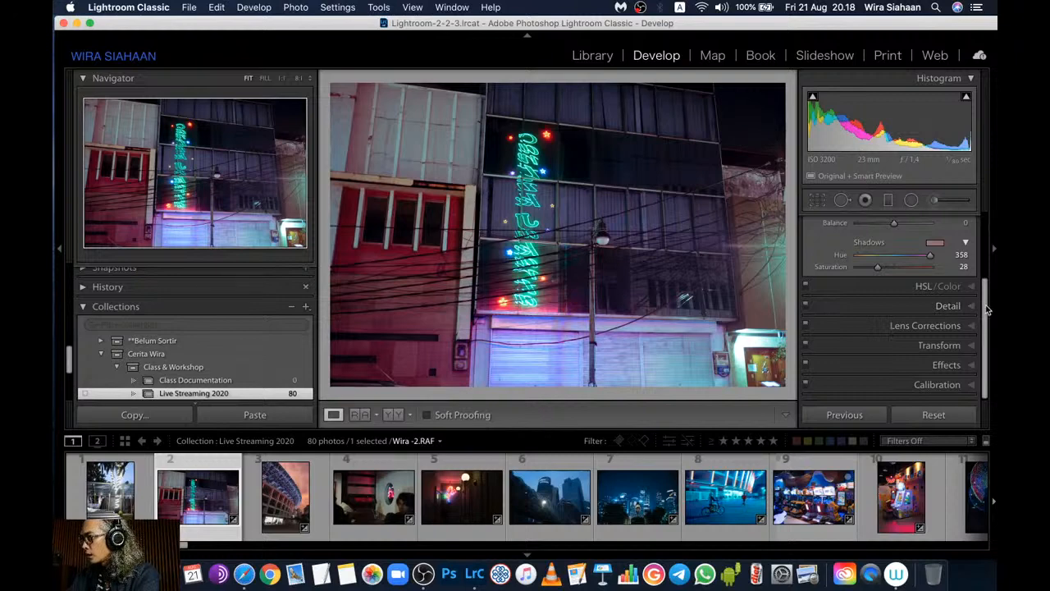
drag(987, 312, 984, 269)
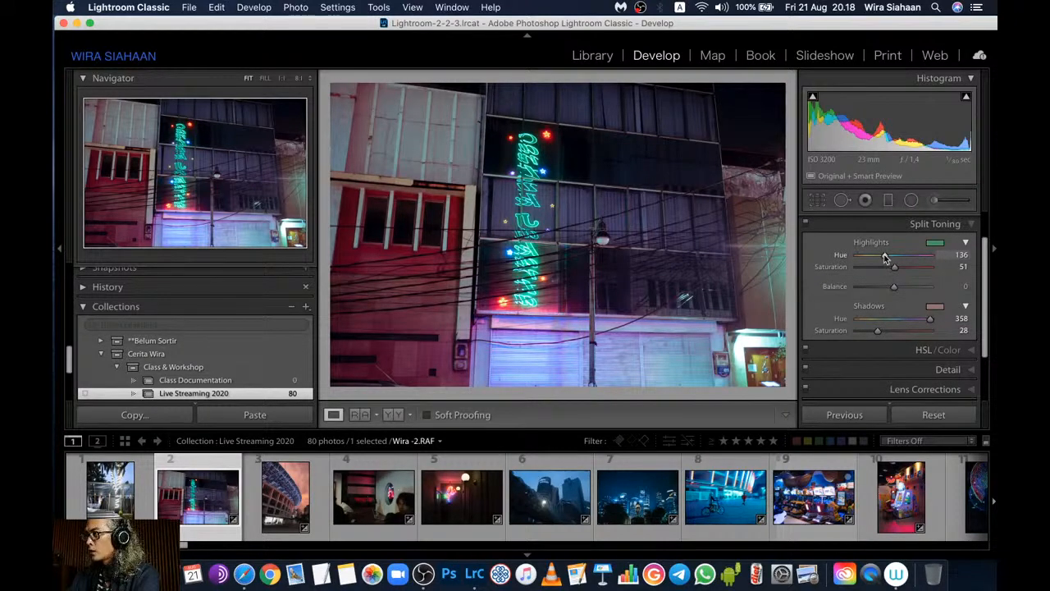
mouse_move(885, 257)
mouse_down()
mouse_move(872, 257)
mouse_move(908, 255)
mouse_move(872, 258)
mouse_up()
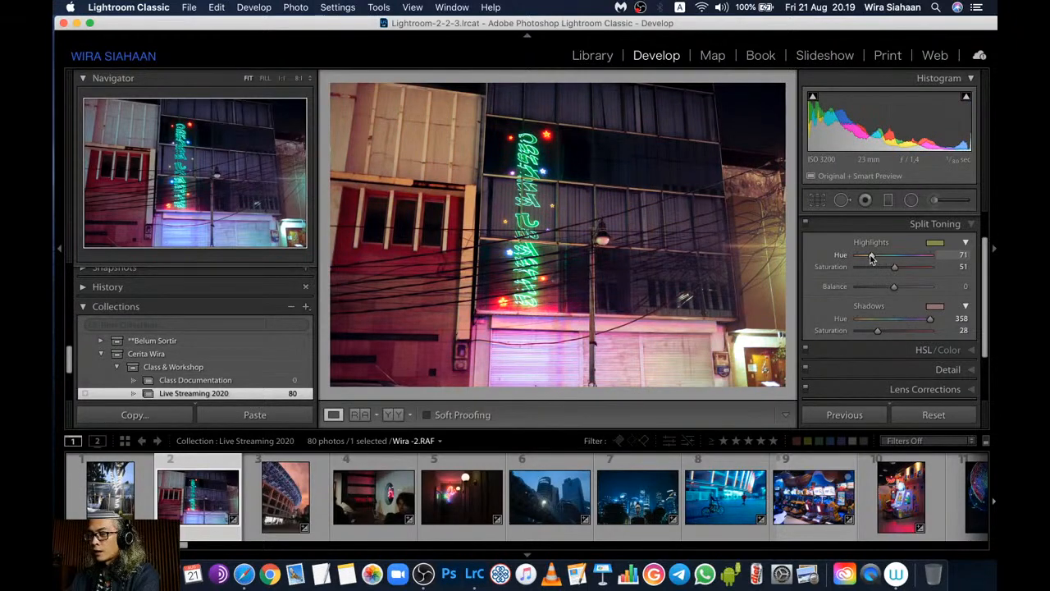
drag(871, 258, 897, 261)
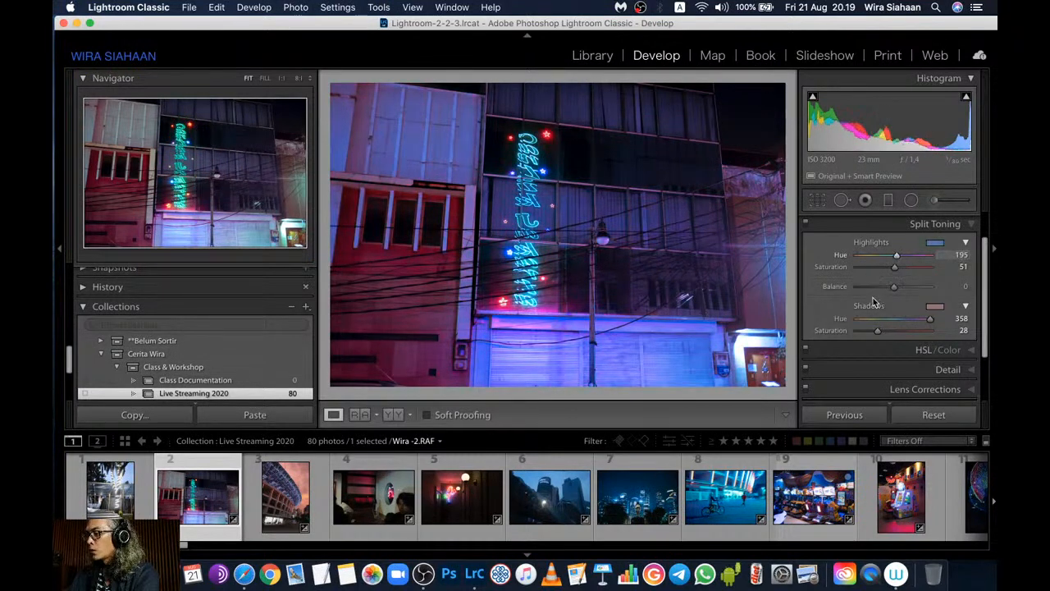
key(super+z)
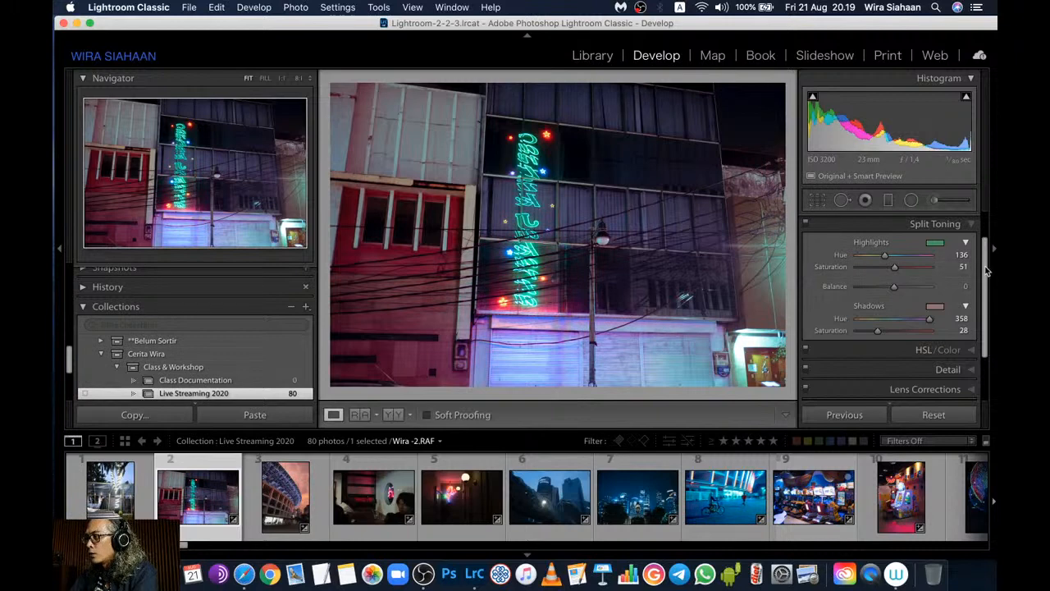
Try darkening the photo's edges with the Post-Crop Vignetting Amount in Effects, and reset the amount to 0
drag(990, 275, 991, 332)
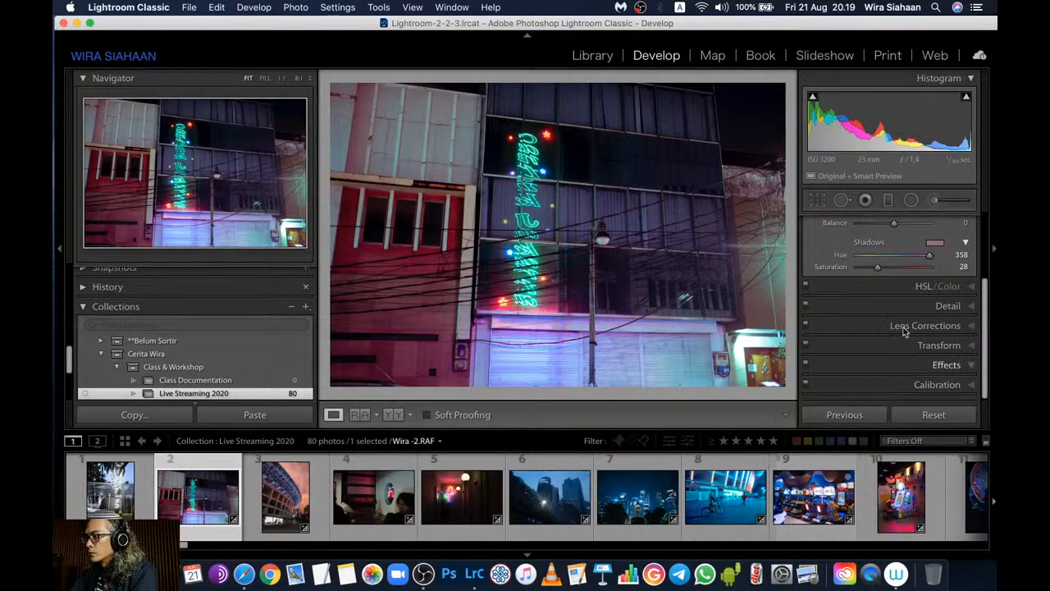
click(919, 365)
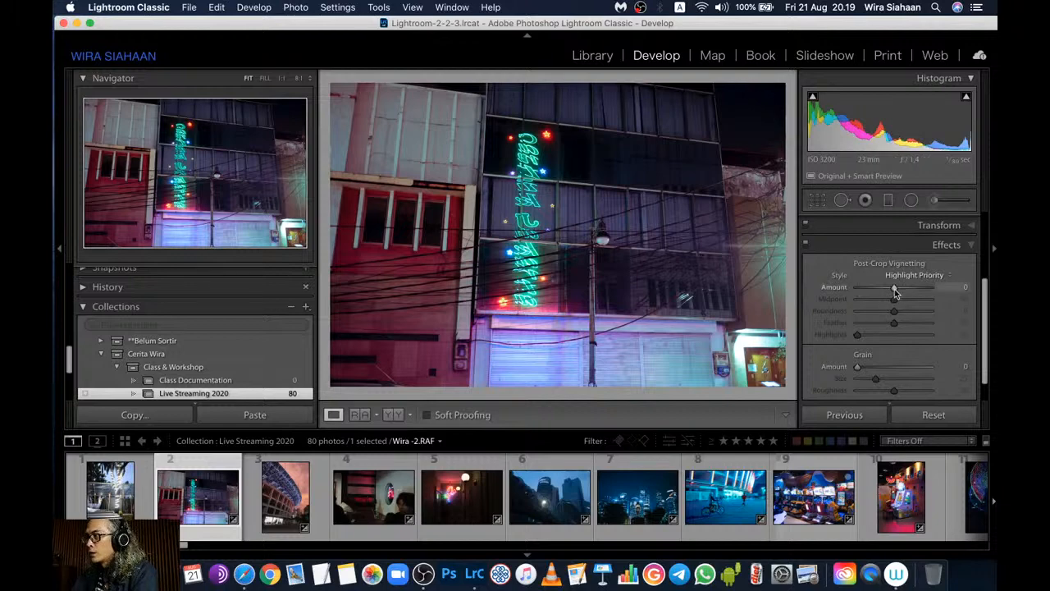
drag(896, 292, 883, 287)
double_click(832, 288)
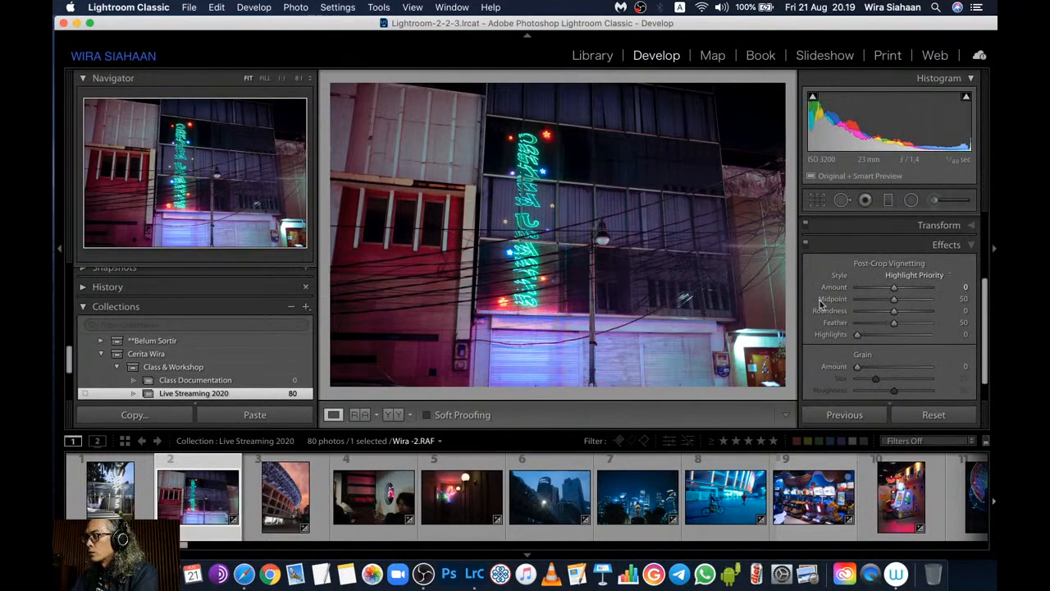
Draw a large Radial Filter ellipse centered on the vertical neon sign, reaching from the photo's upper edge down to the shutter
scroll(984, 297, up, 5)
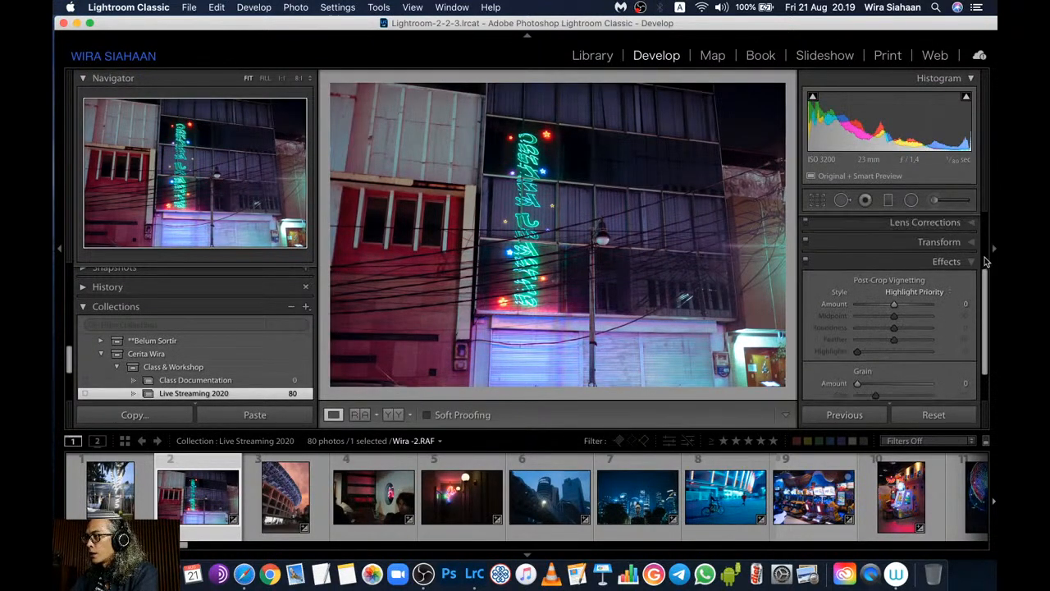
click(912, 201)
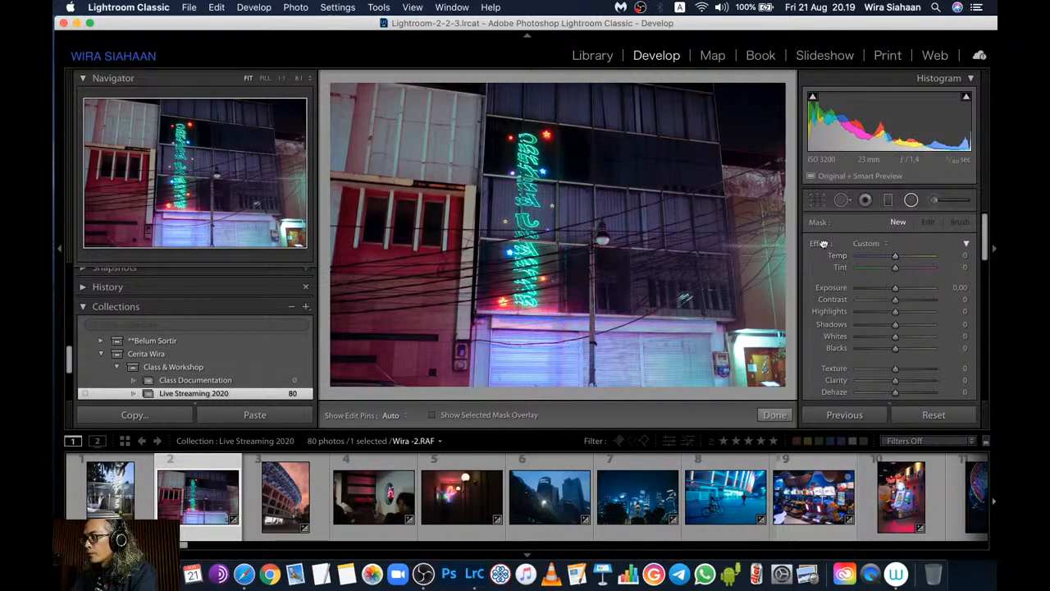
scroll(824, 243, down, 1)
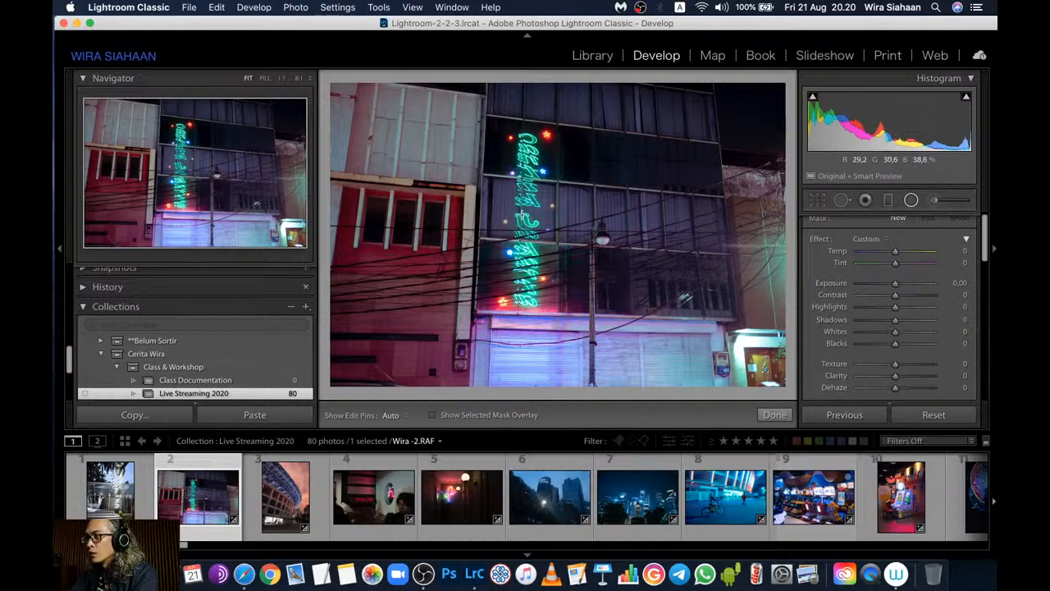
drag(522, 215, 537, 242)
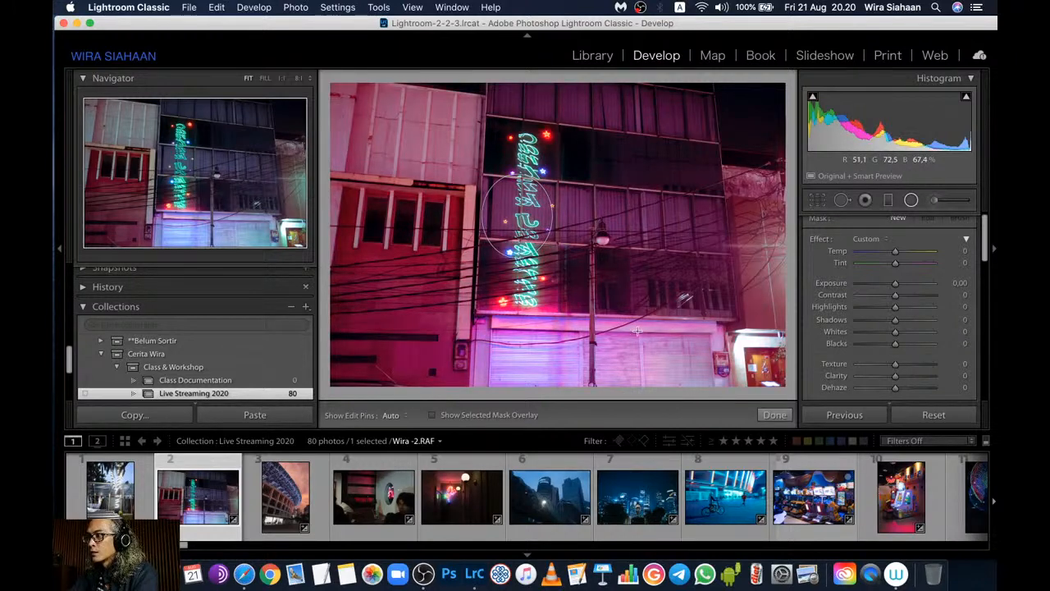
drag(637, 330, 550, 219)
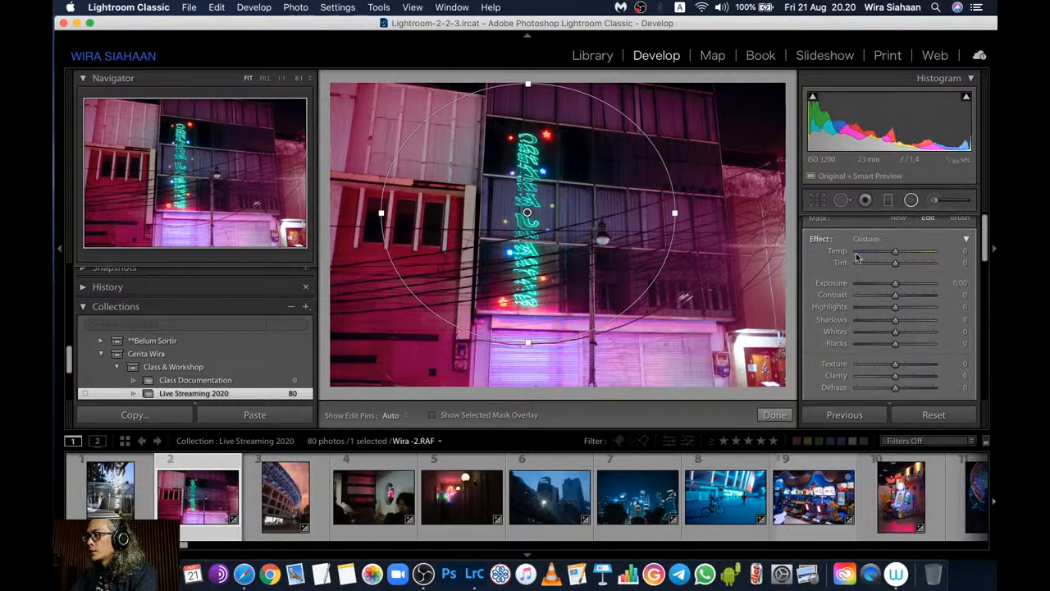
Reset the radial filter's effect settings, darken the area around the sign with Exposure −0.87 and finish the filter
double_click(822, 240)
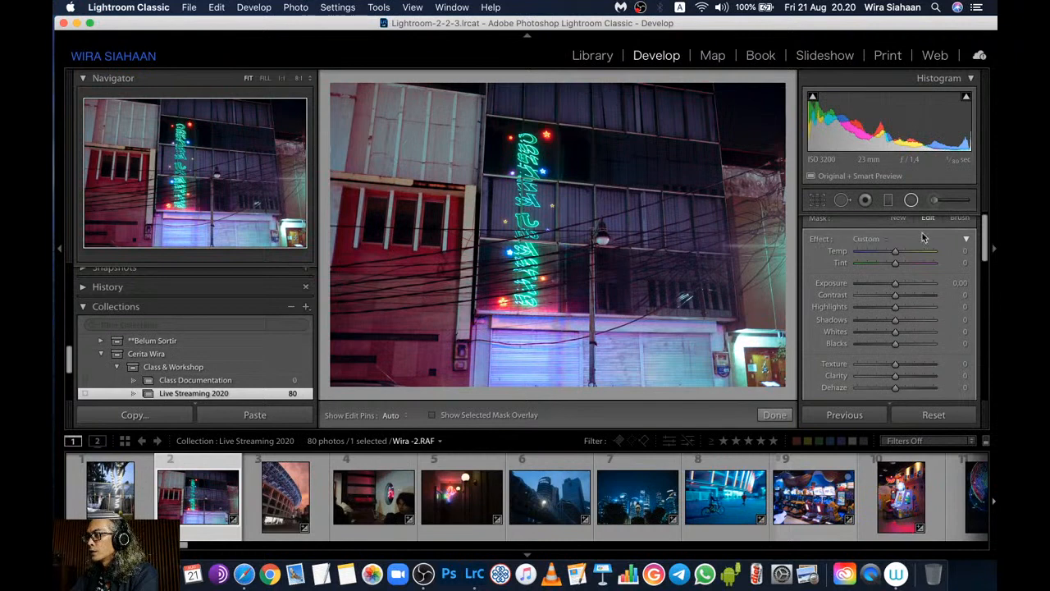
key(alt)
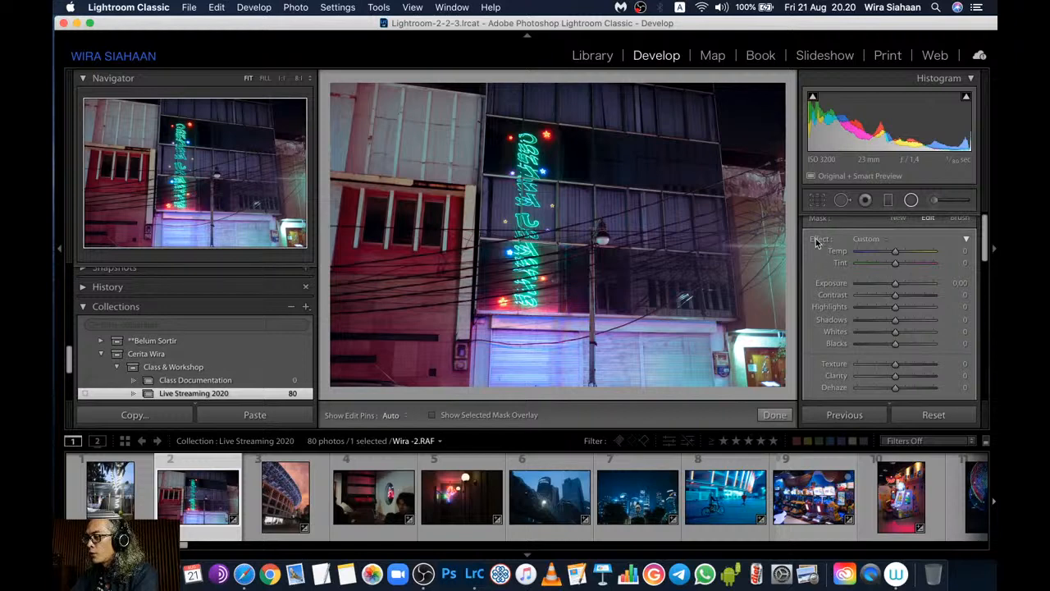
key(alt)
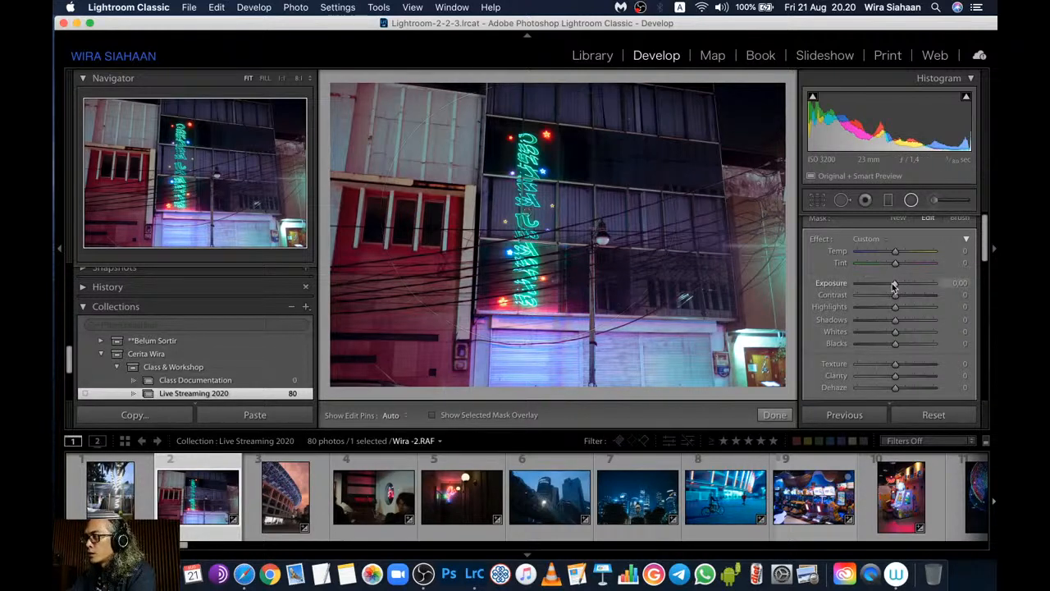
drag(895, 286, 886, 285)
mouse_move(997, 589)
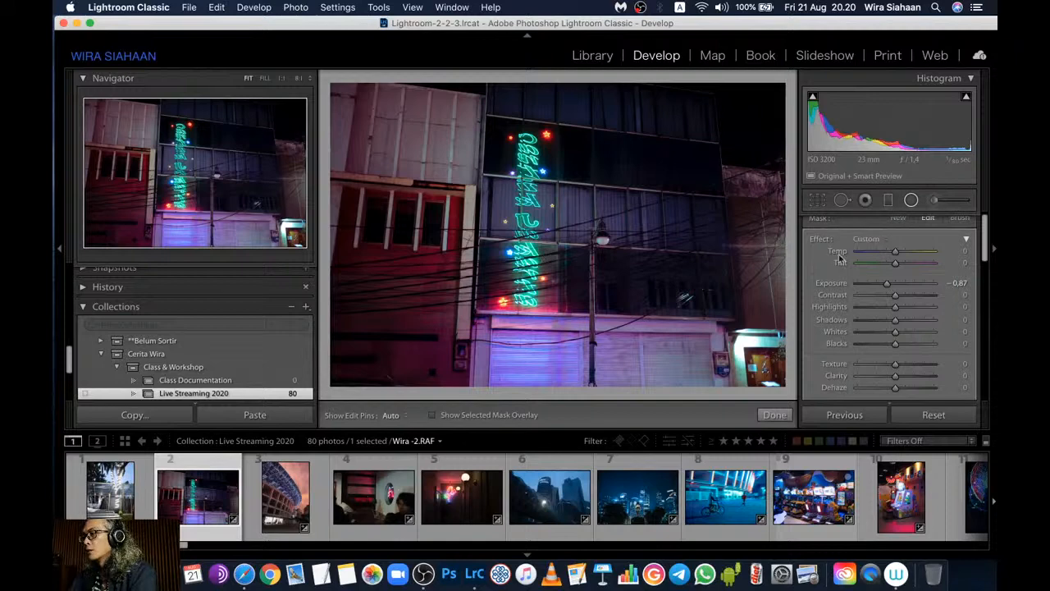
mouse_move(781, 275)
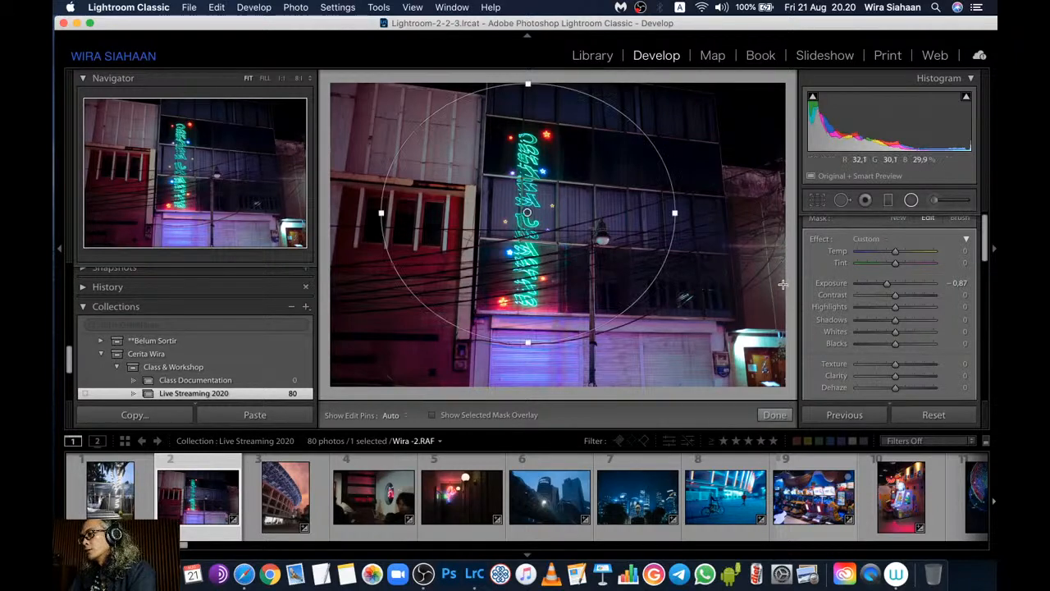
click(774, 415)
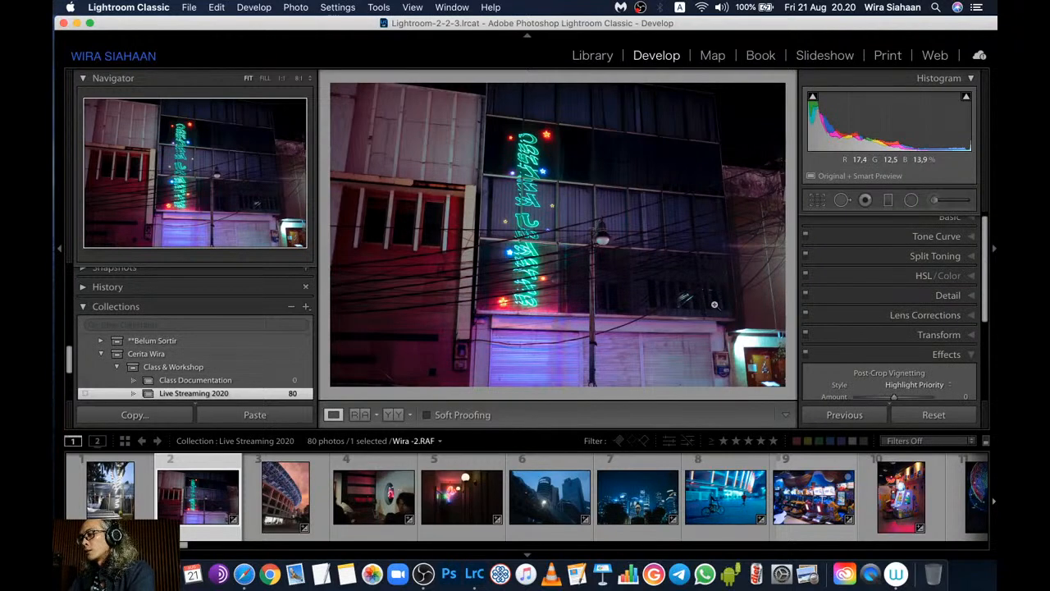
Show and hide the crop overlay's thirds grid to examine the sign's placement in the composition
key(r)
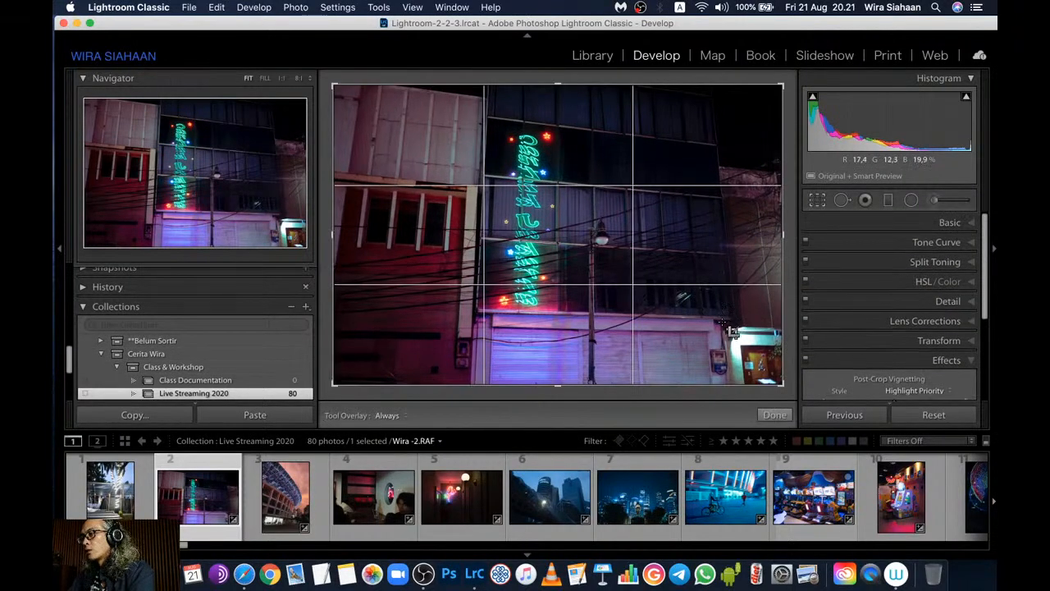
key(r)
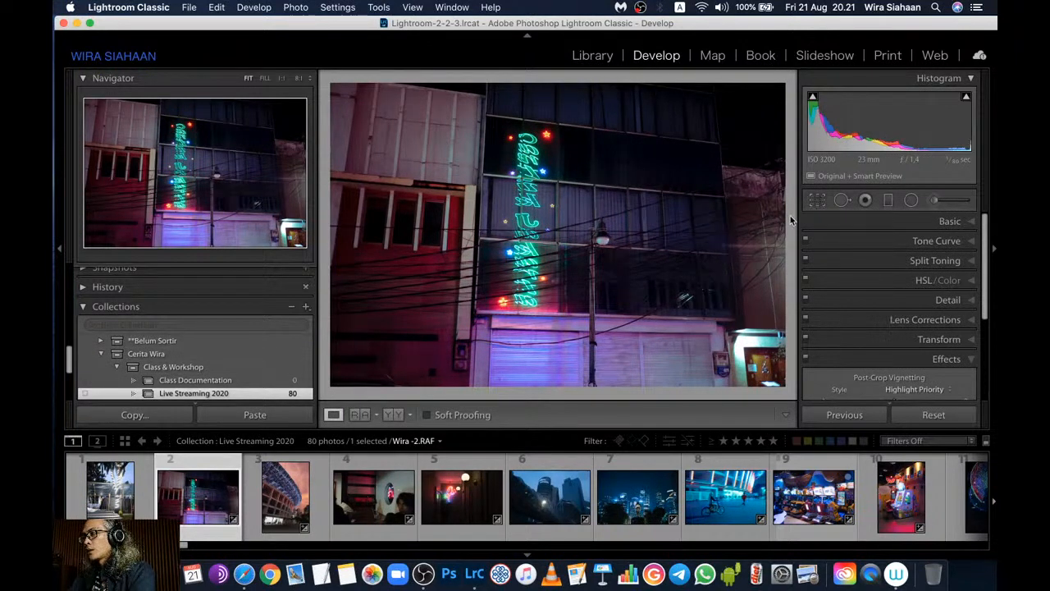
key(r)
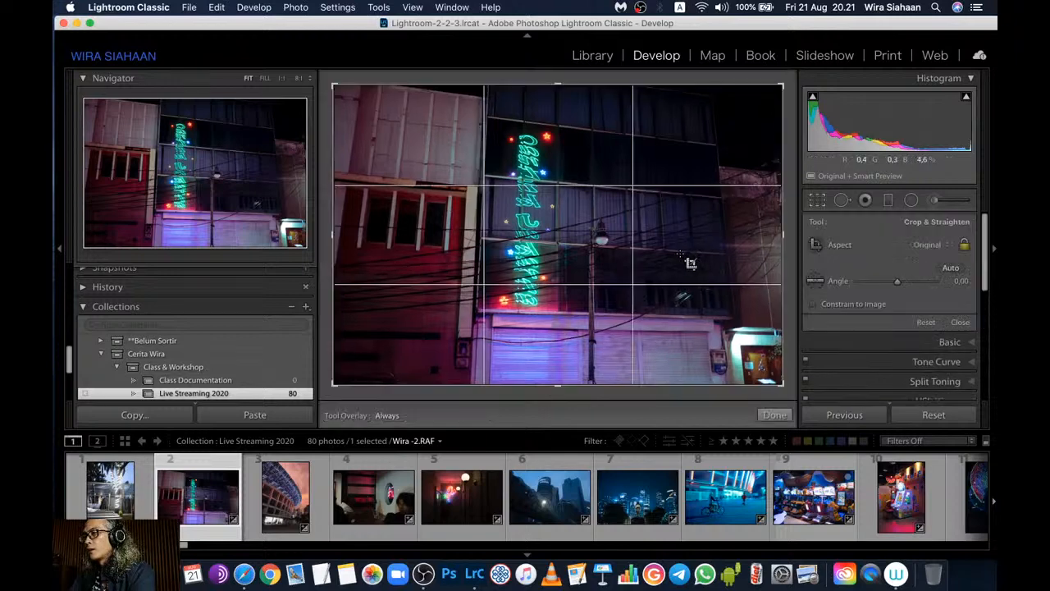
key(r)
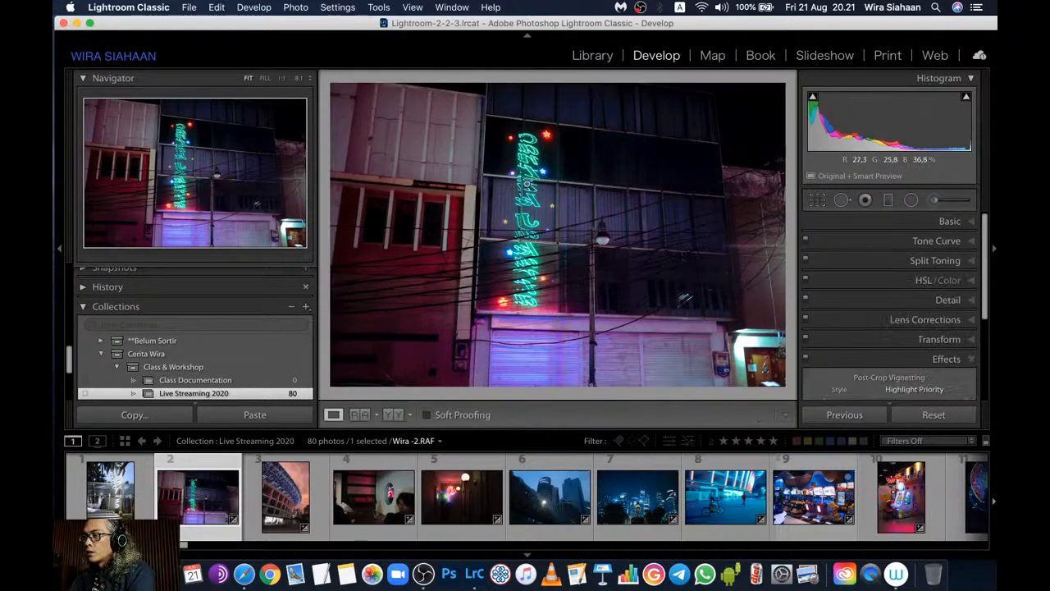
key(r)
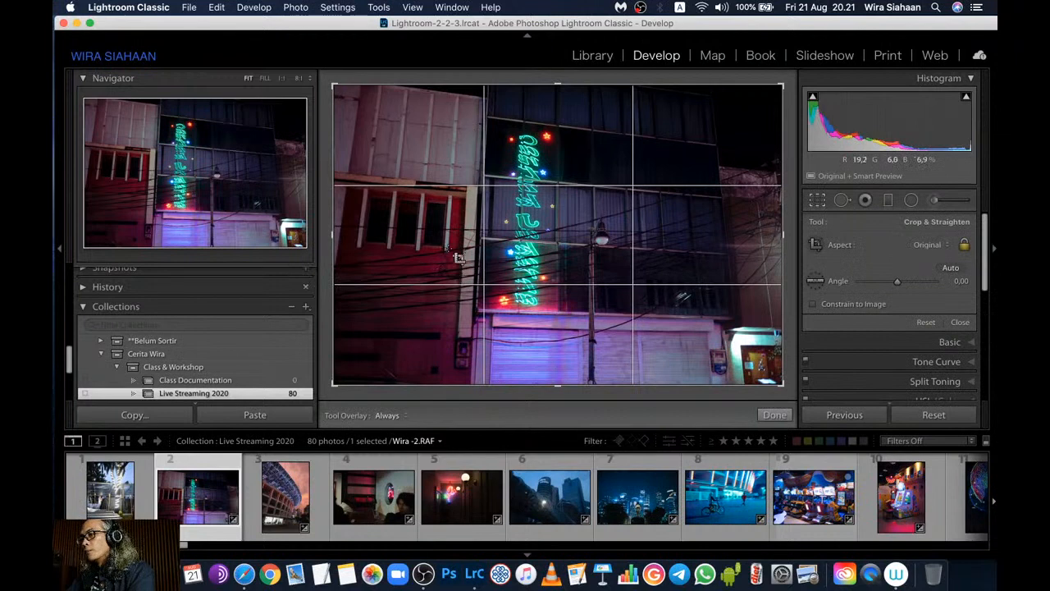
key(r)
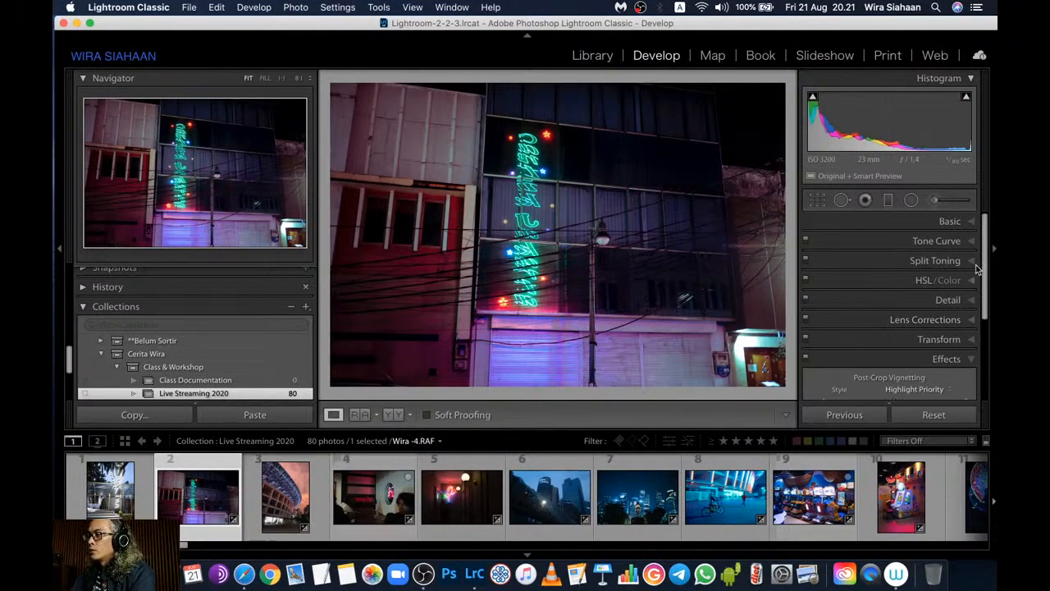
Open the HSL/Color adjustments and compare the photo's colors with the complementary color wheel in Adobe Color
drag(986, 267, 988, 292)
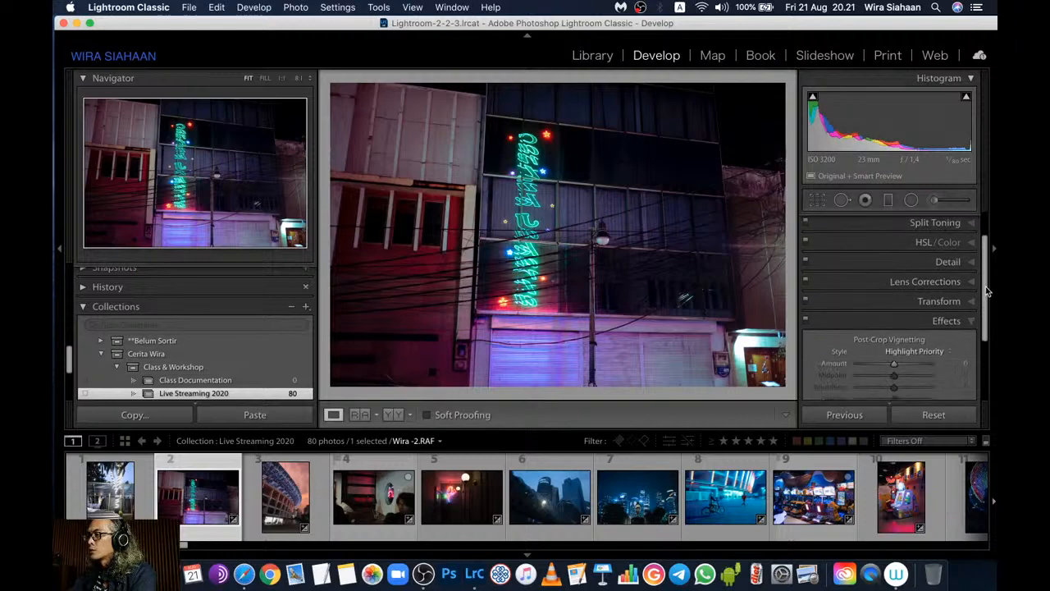
click(939, 318)
click(930, 283)
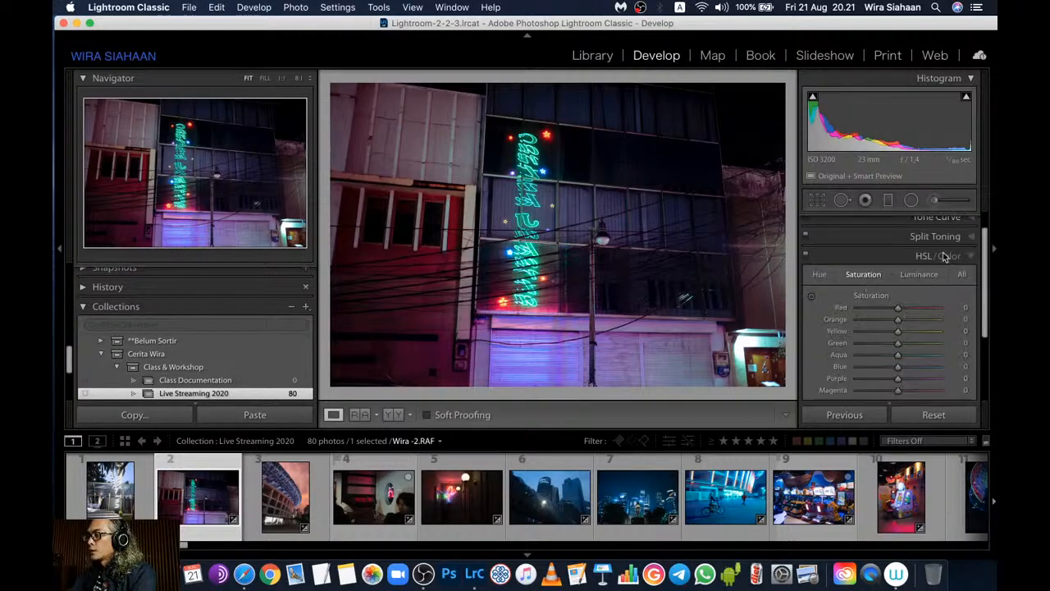
scroll(944, 275, down, 2)
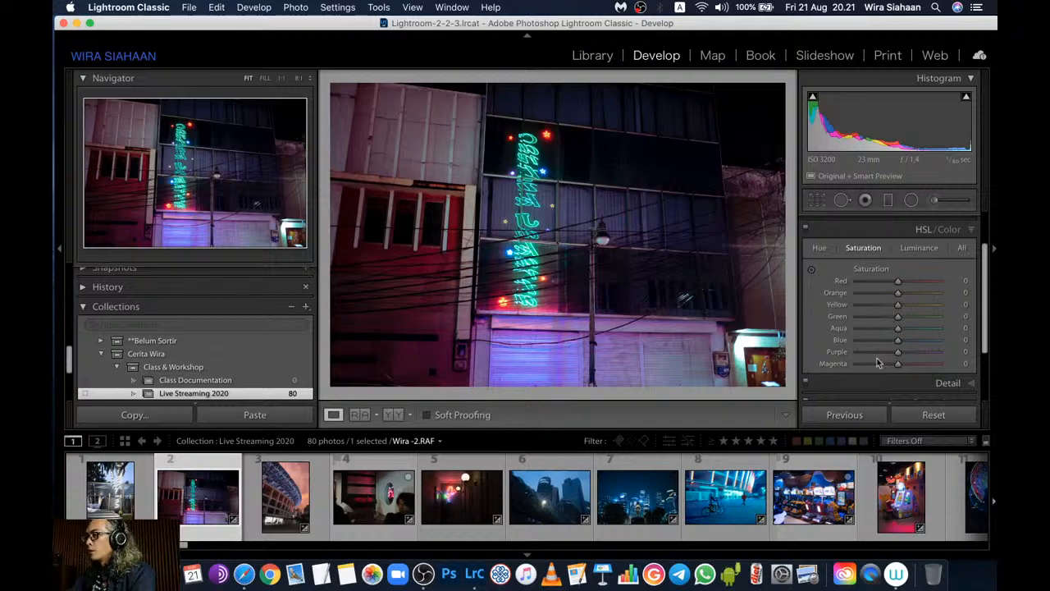
key(super+Tab)
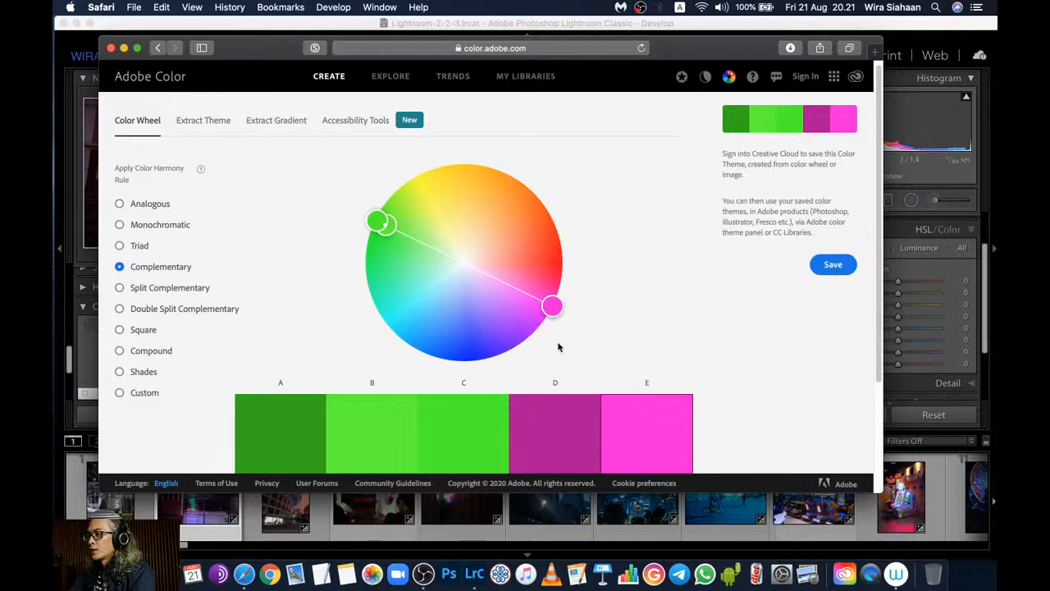
key(super+Tab)
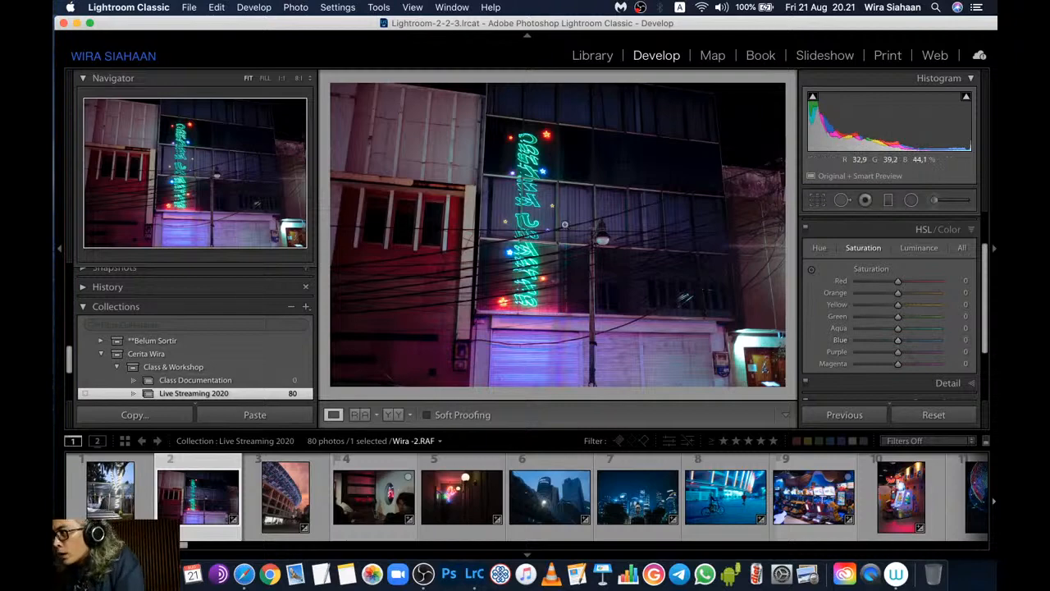
In HSL Hue, try Green at +39 and reset it, and shift the Blue hue to −53
click(820, 249)
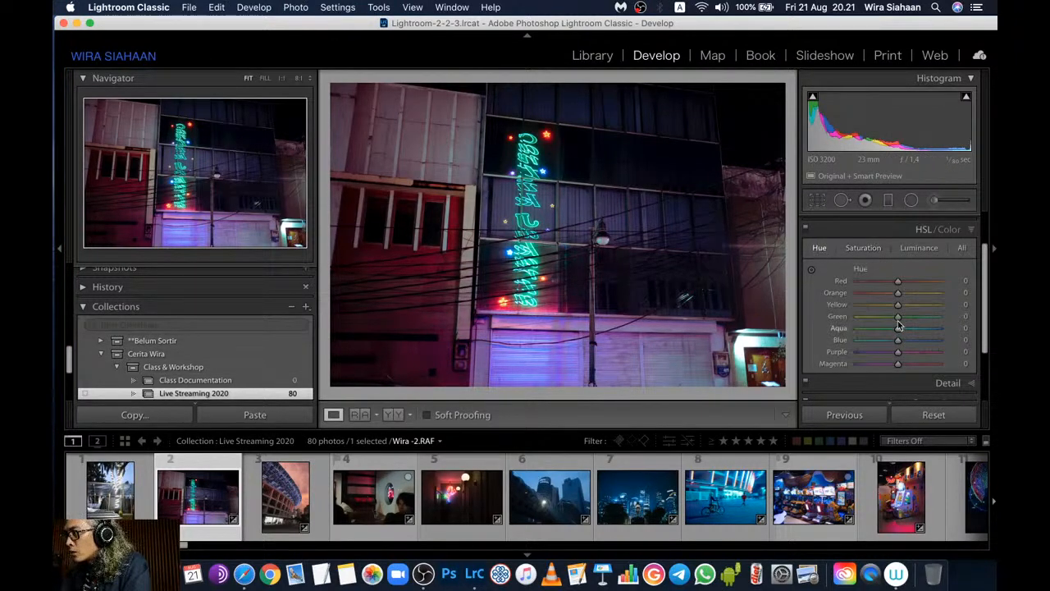
mouse_move(898, 320)
mouse_down()
mouse_move(876, 320)
mouse_move(913, 319)
mouse_up()
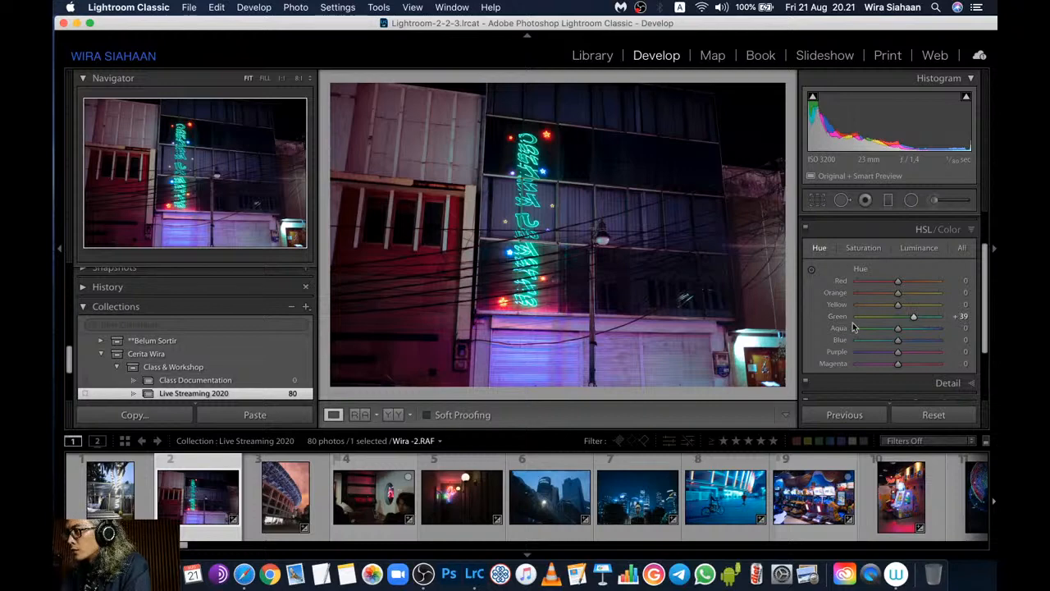
double_click(853, 321)
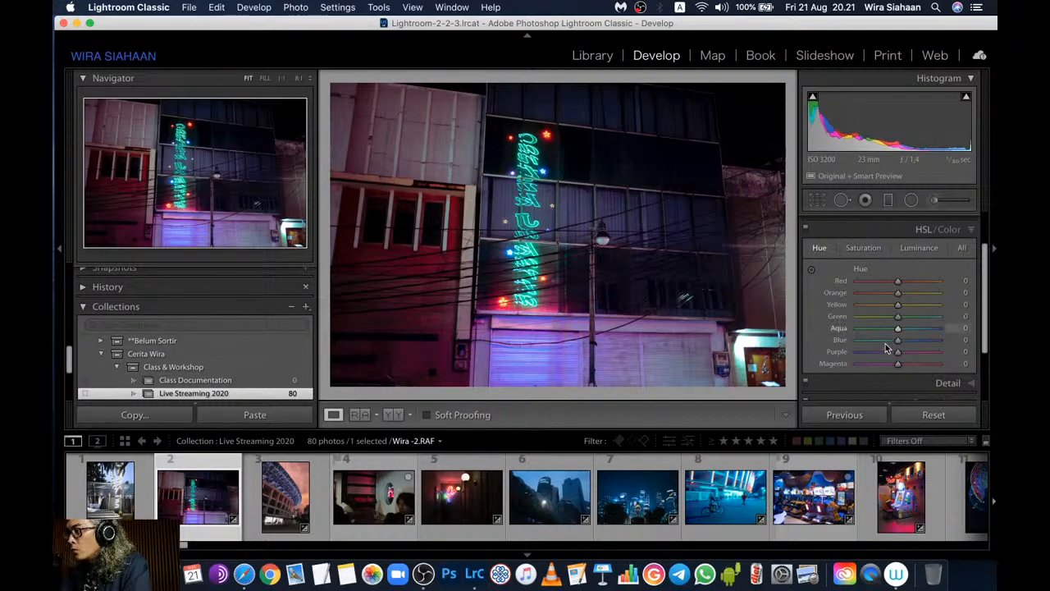
drag(885, 348, 900, 345)
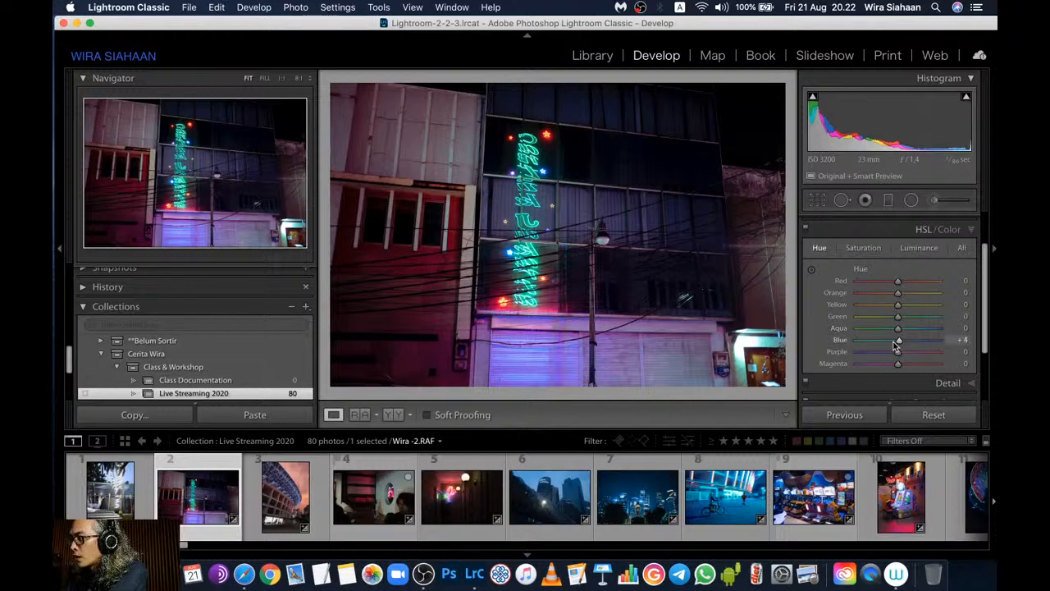
drag(896, 346, 873, 350)
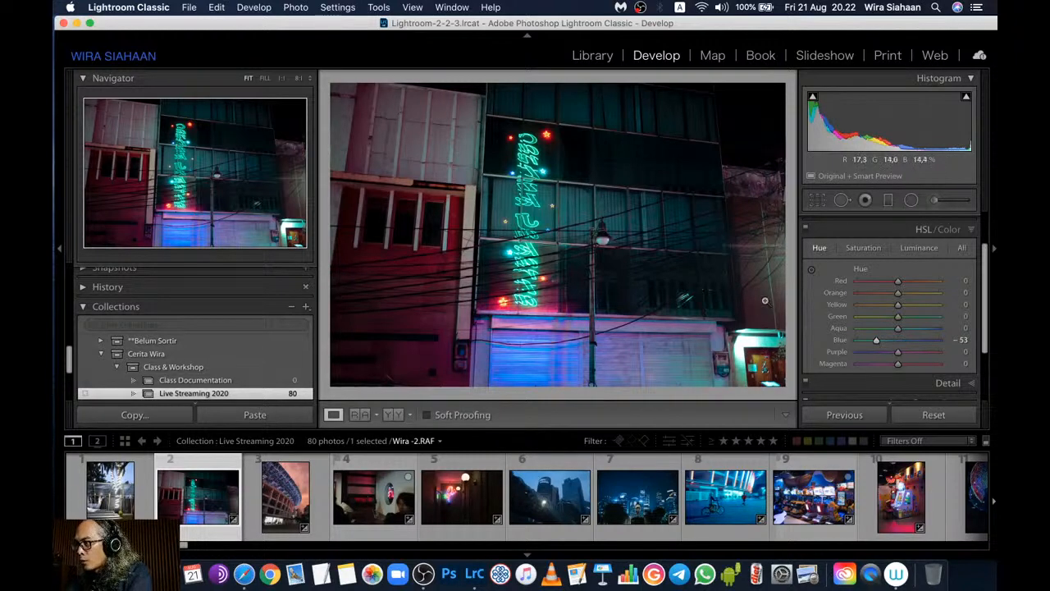
Crop the photo tighter in its original aspect, aligning the vertical neon sign with the first vertical thirds line
key(r)
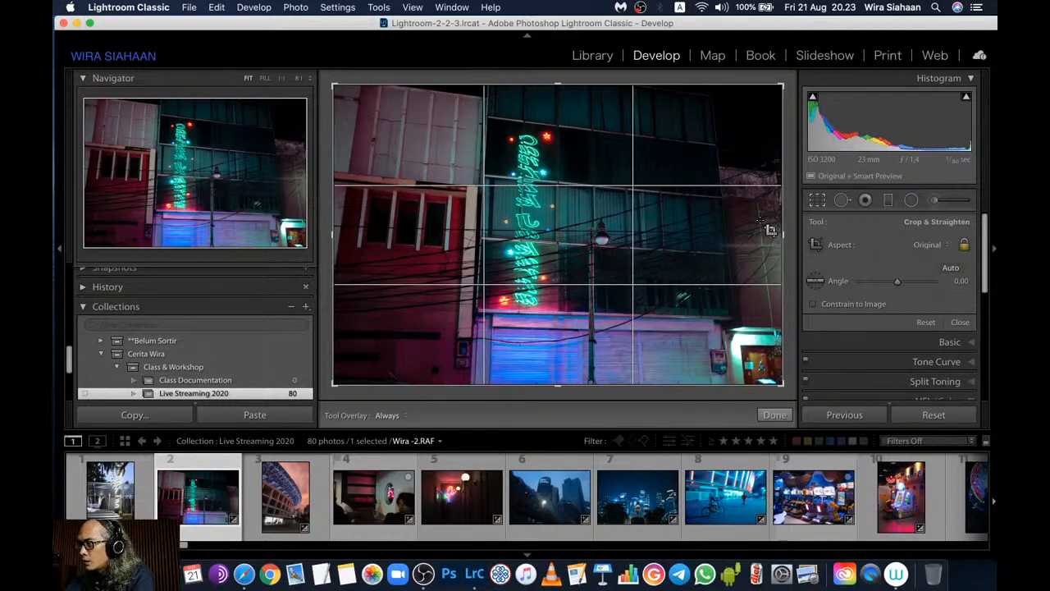
click(774, 414)
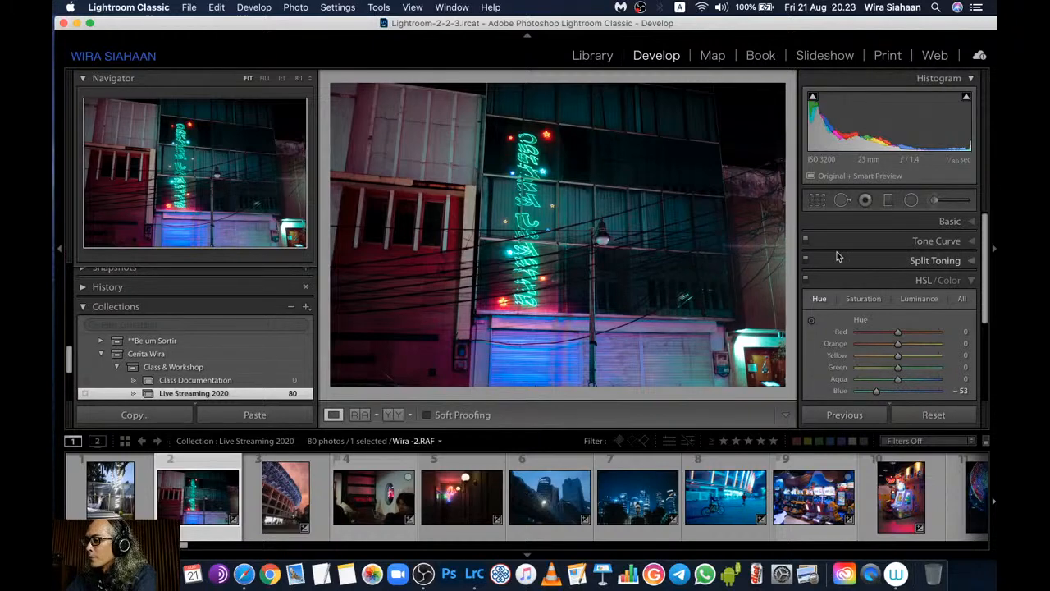
key(r)
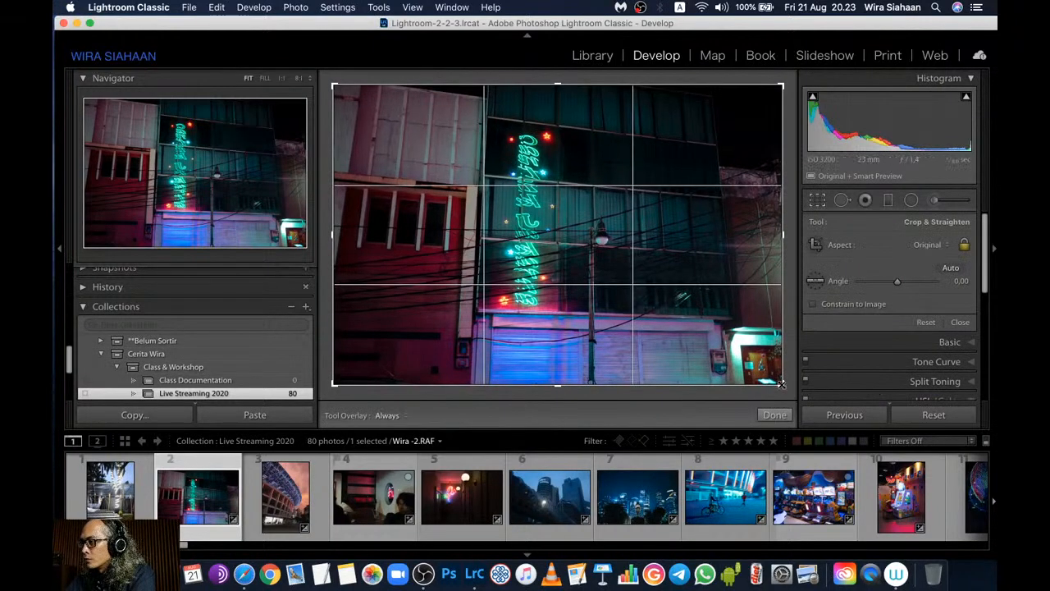
drag(781, 383, 756, 371)
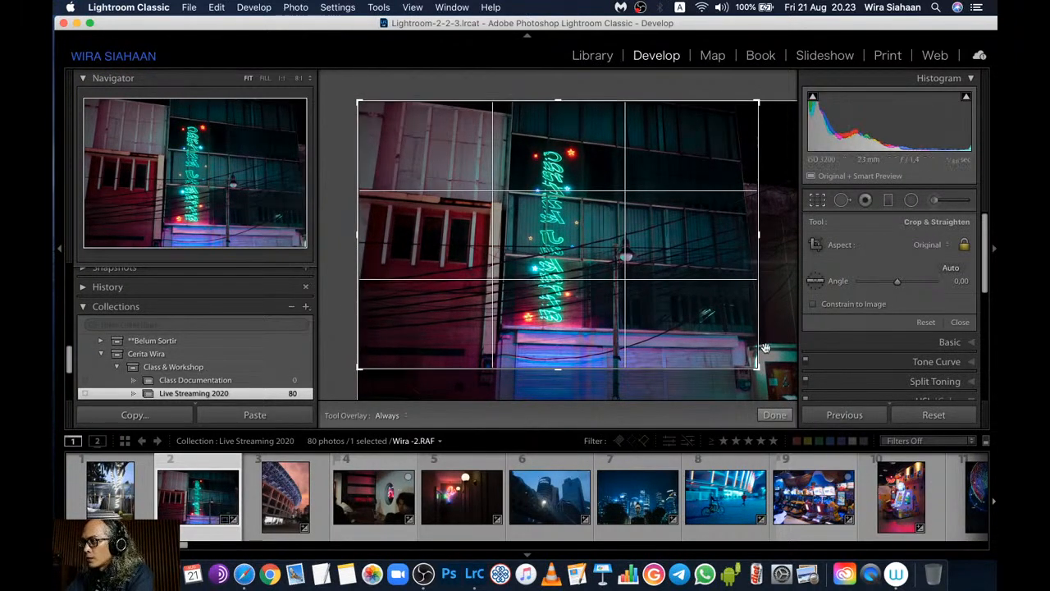
drag(358, 102, 375, 111)
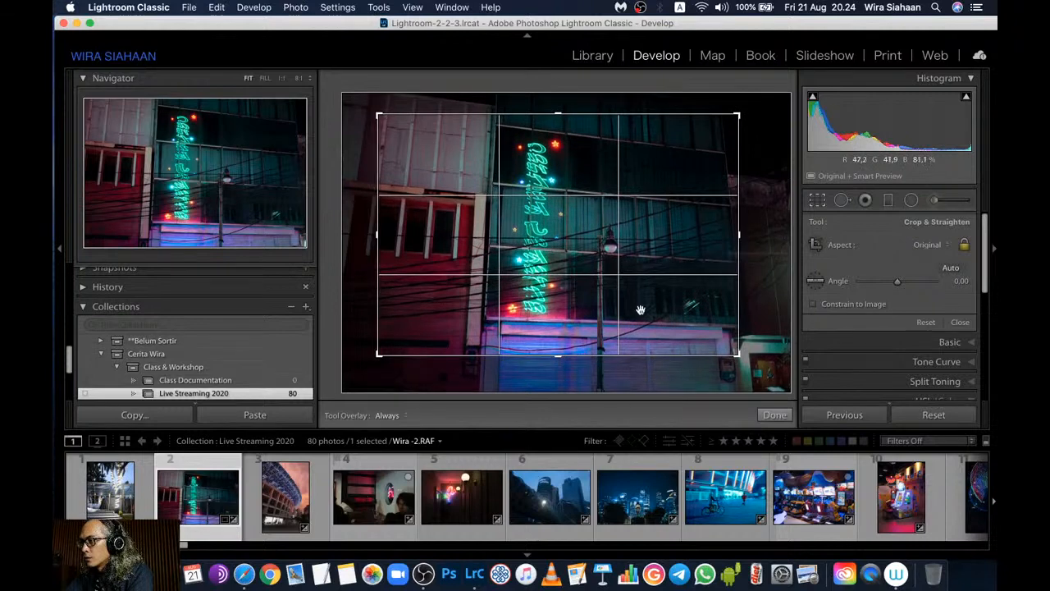
drag(663, 279, 663, 275)
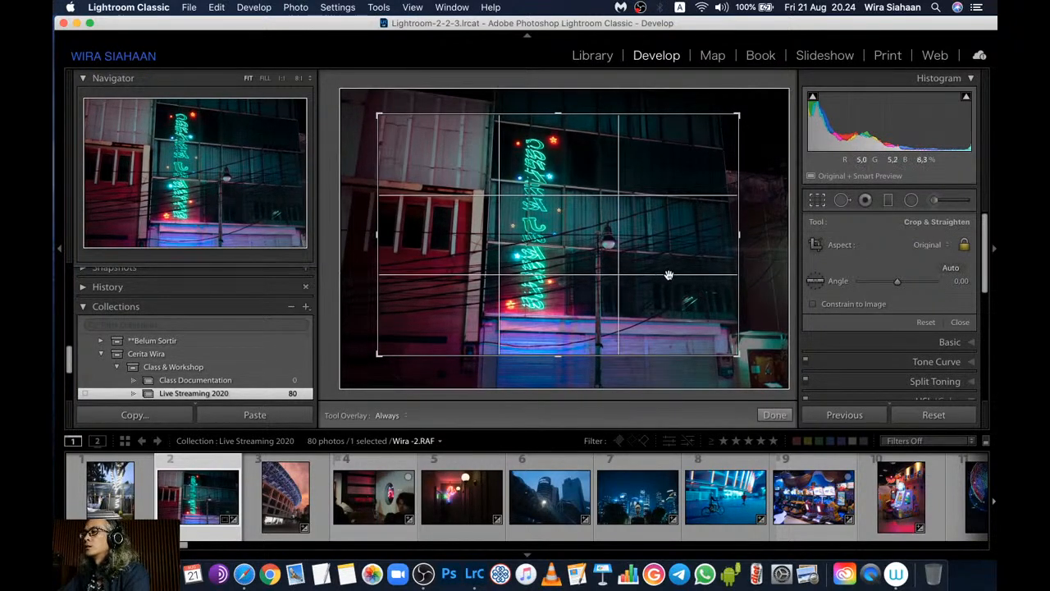
click(776, 416)
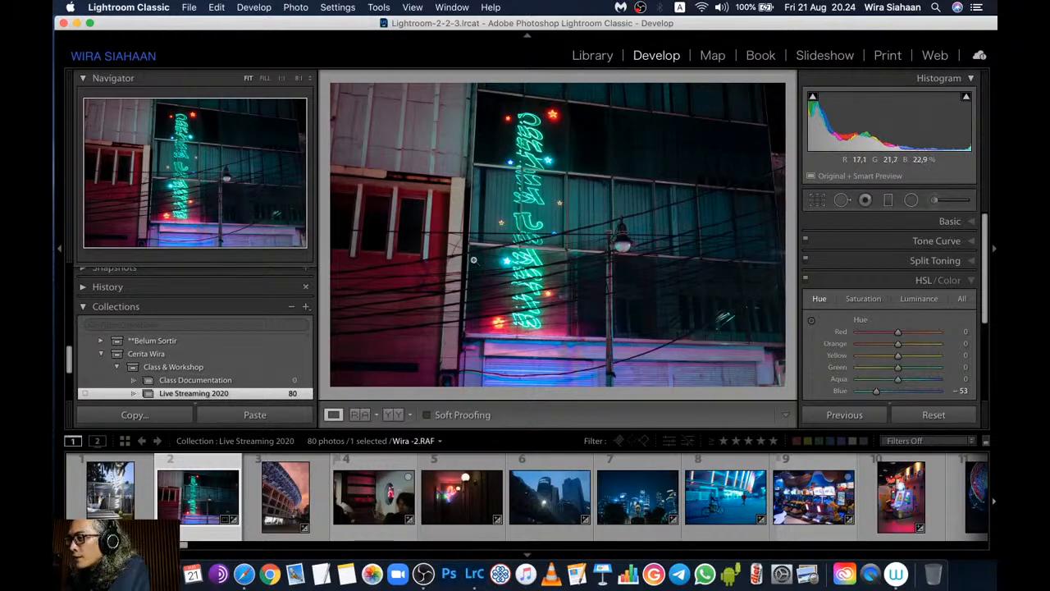
Open the fourth photo, the interior with the round window, and set its Exposure to +0.75
scroll(300, 502, down, 2)
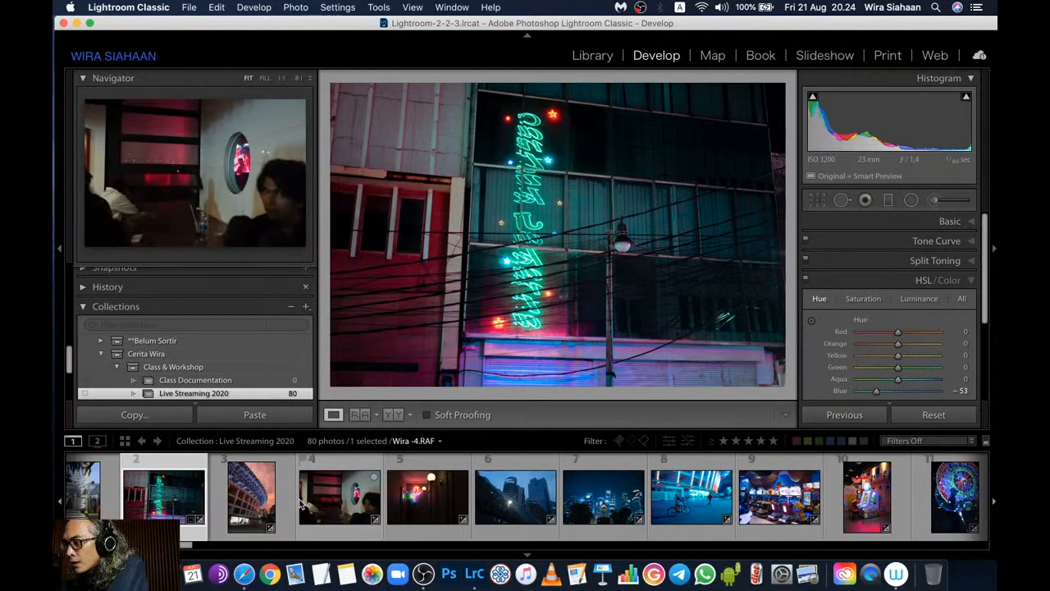
scroll(300, 502, down, 2)
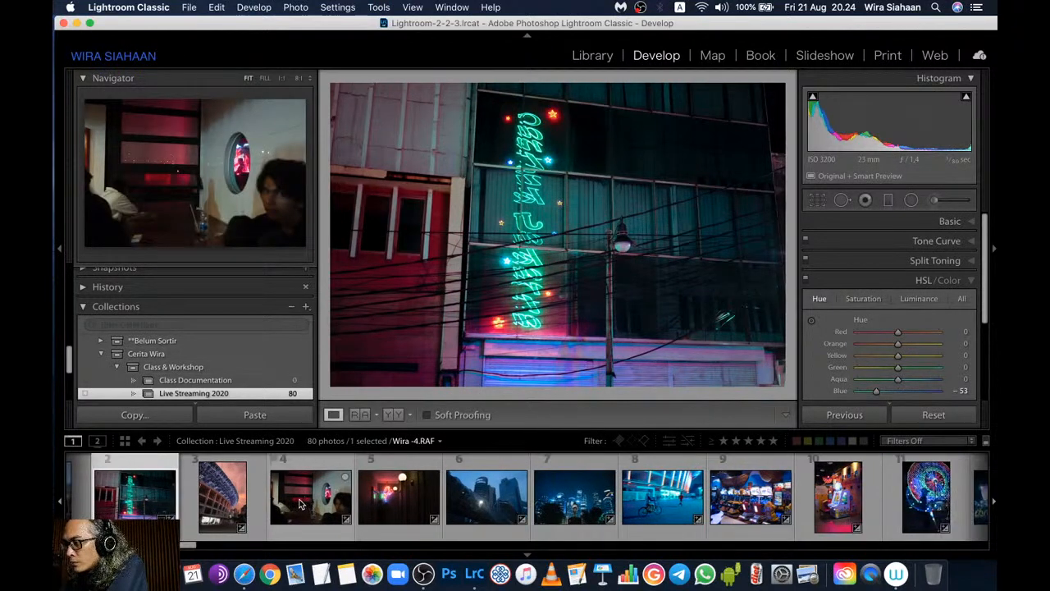
click(294, 514)
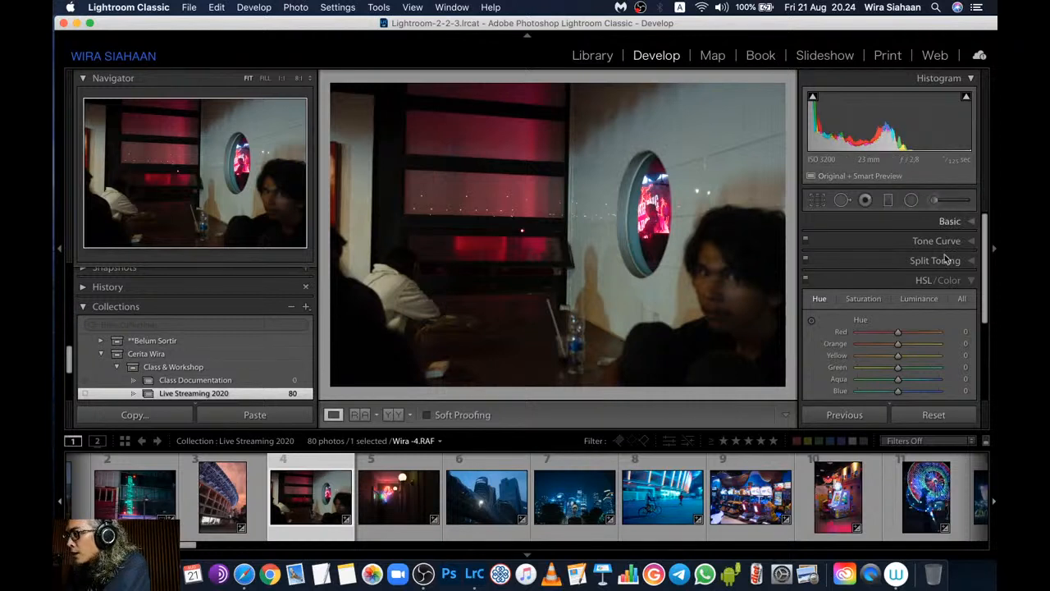
click(948, 222)
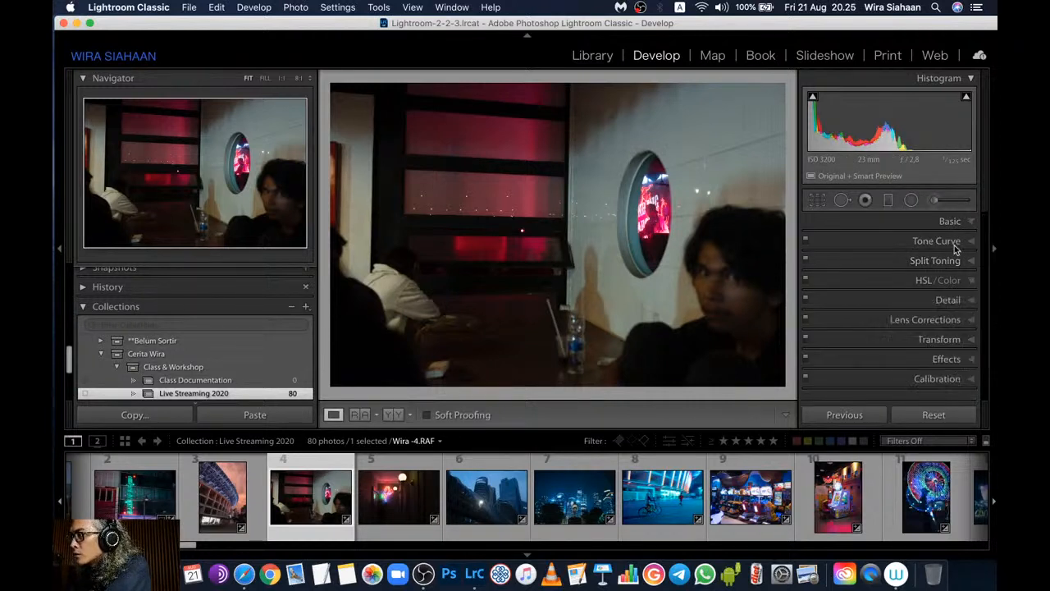
drag(986, 252, 996, 297)
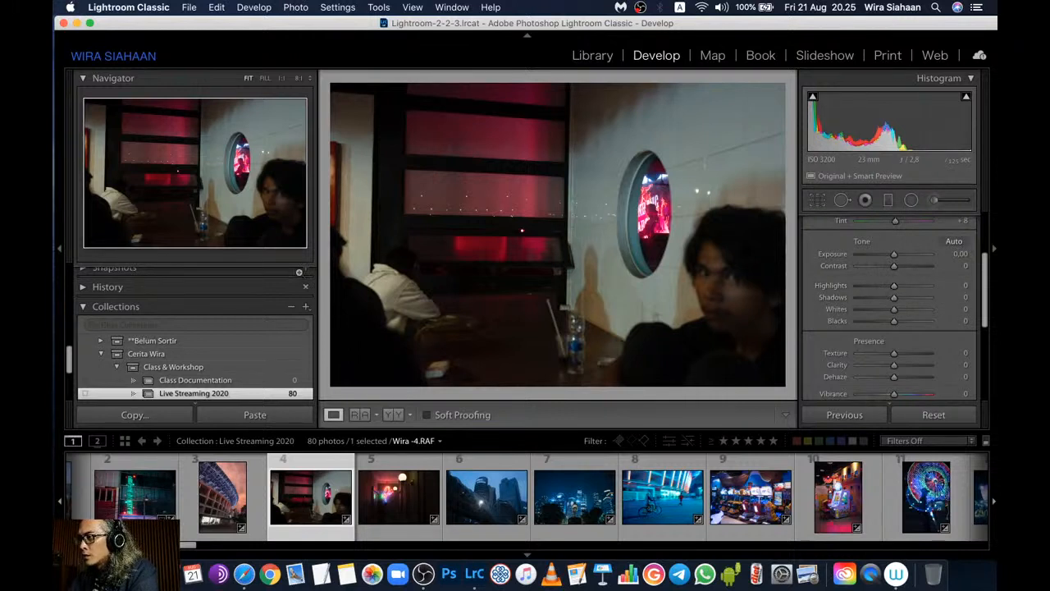
drag(895, 255, 897, 256)
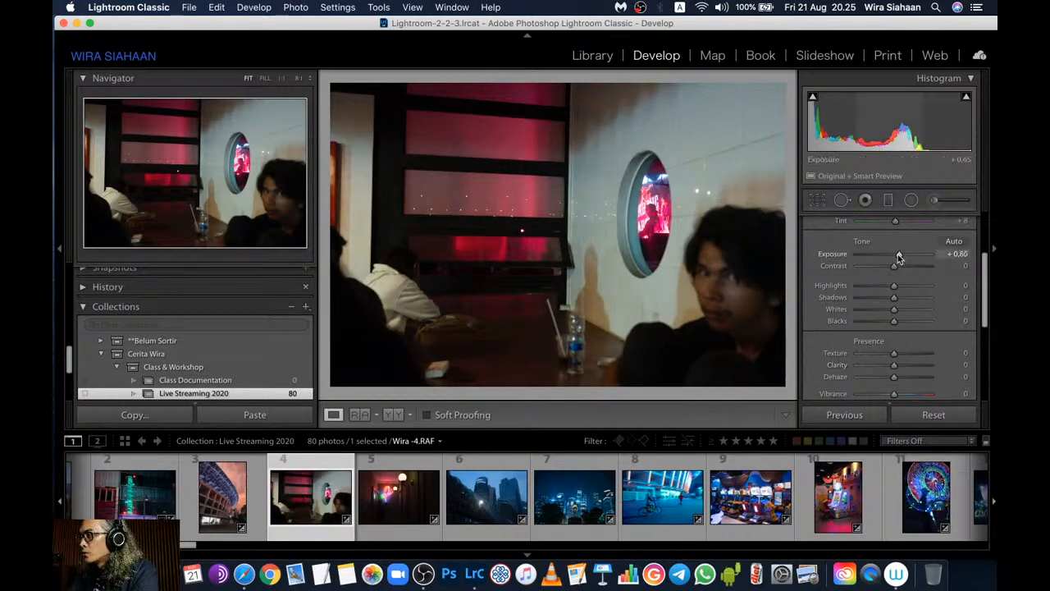
drag(899, 258, 899, 258)
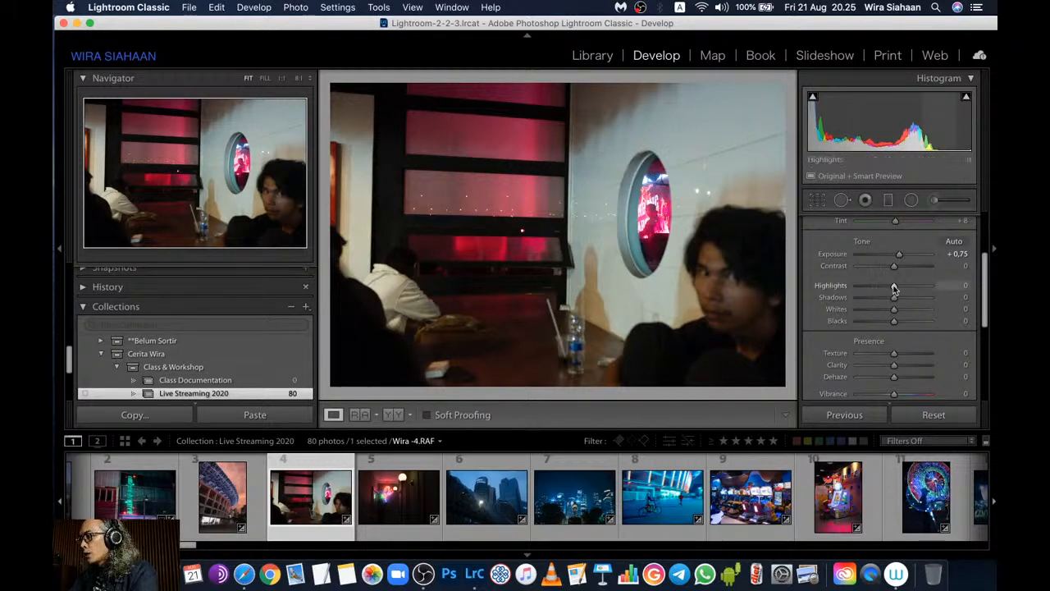
Balance the interior photo's tones with Highlights −39, Shadows +45 and Blacks −40
drag(894, 286, 880, 287)
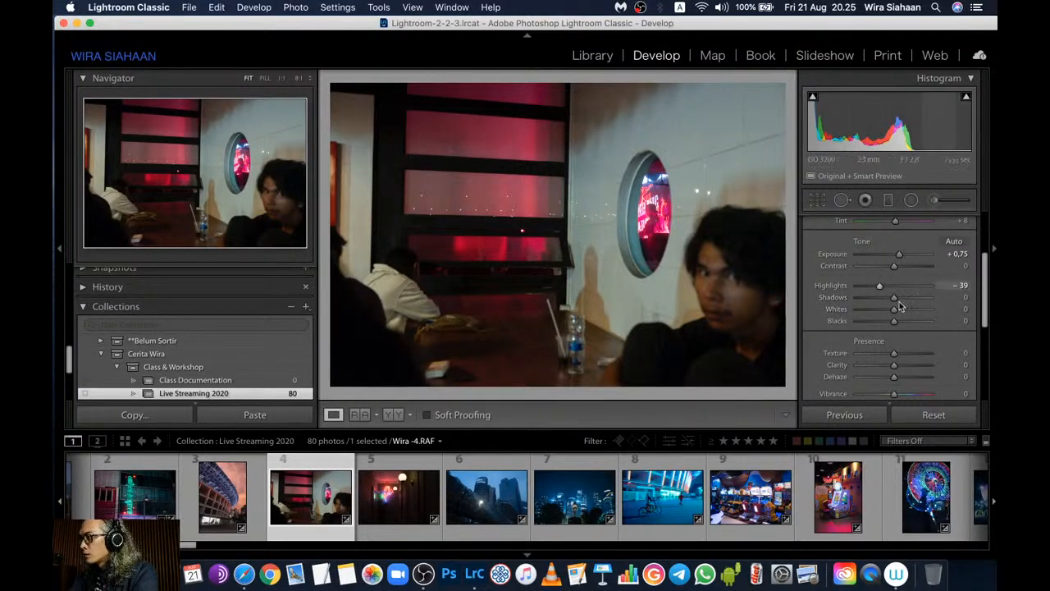
drag(900, 299, 911, 299)
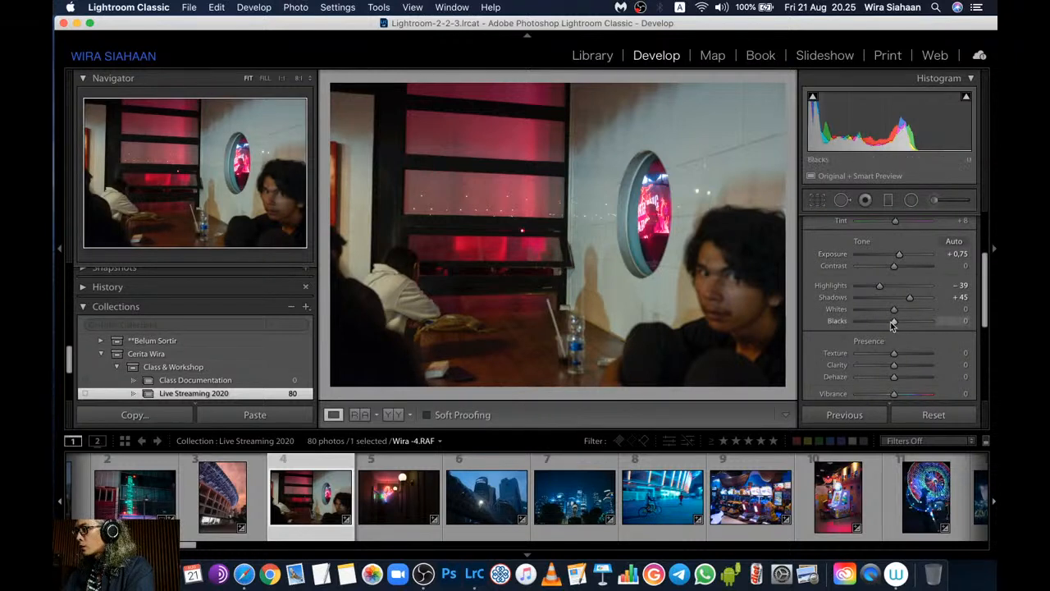
drag(893, 322, 874, 325)
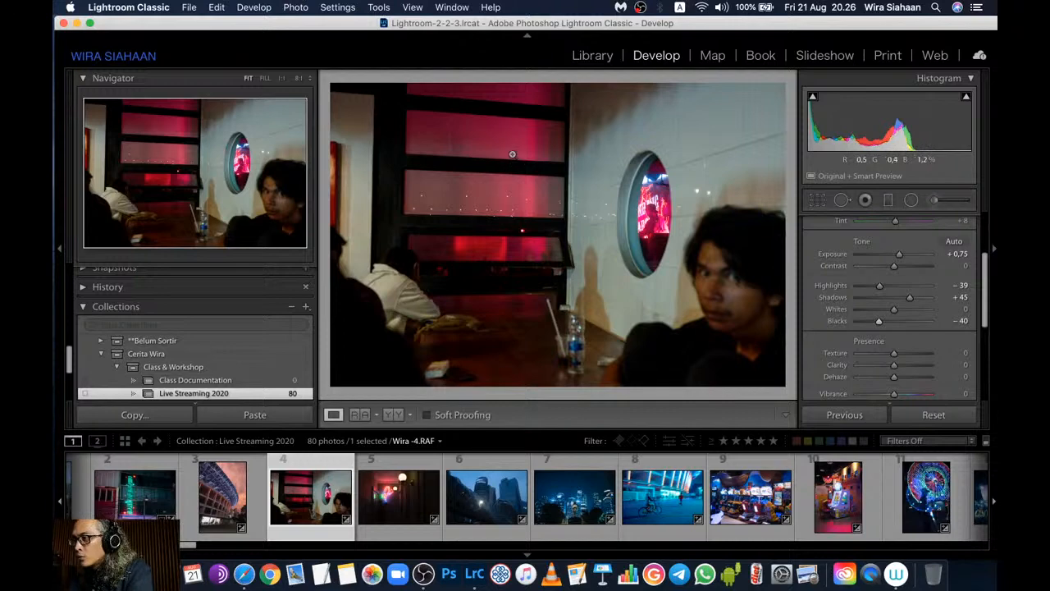
Consult the complementary color wheel in Adobe Color, return to the interior photo and open its Split Toning settings
key(super+Tab)
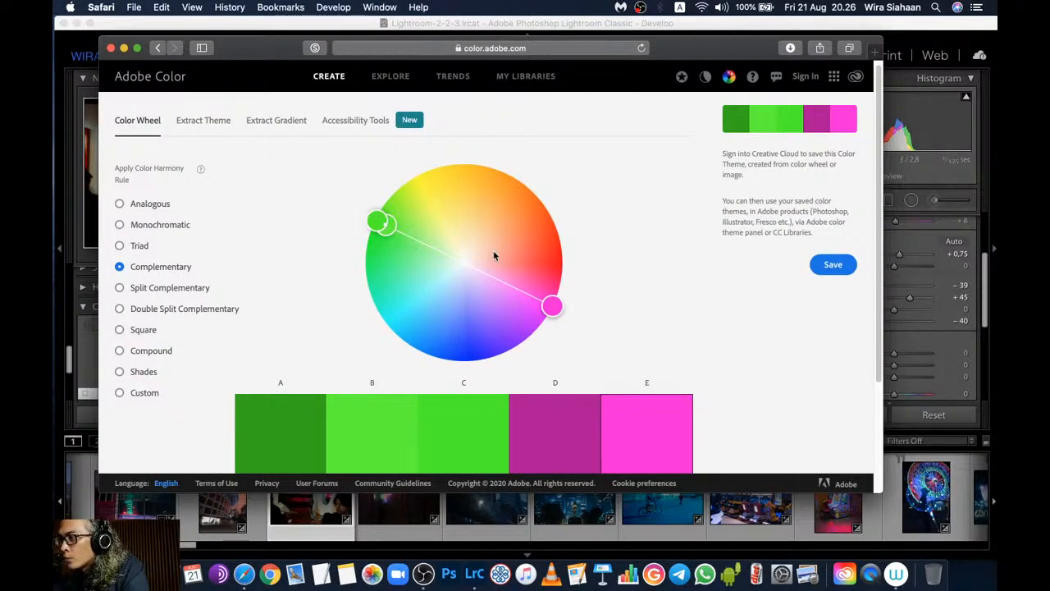
key(super+Tab)
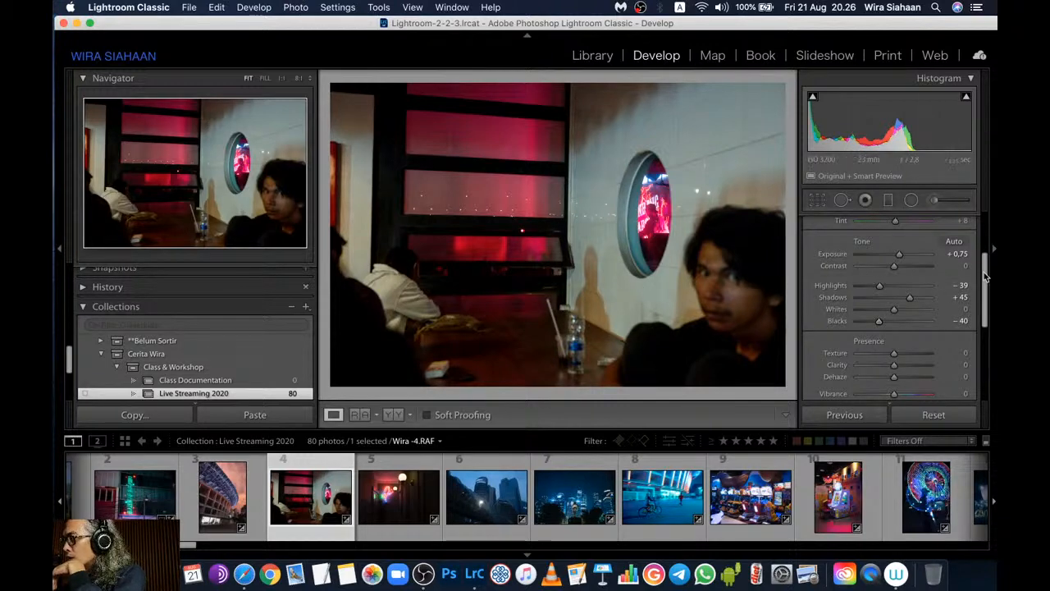
drag(986, 278, 974, 343)
click(935, 306)
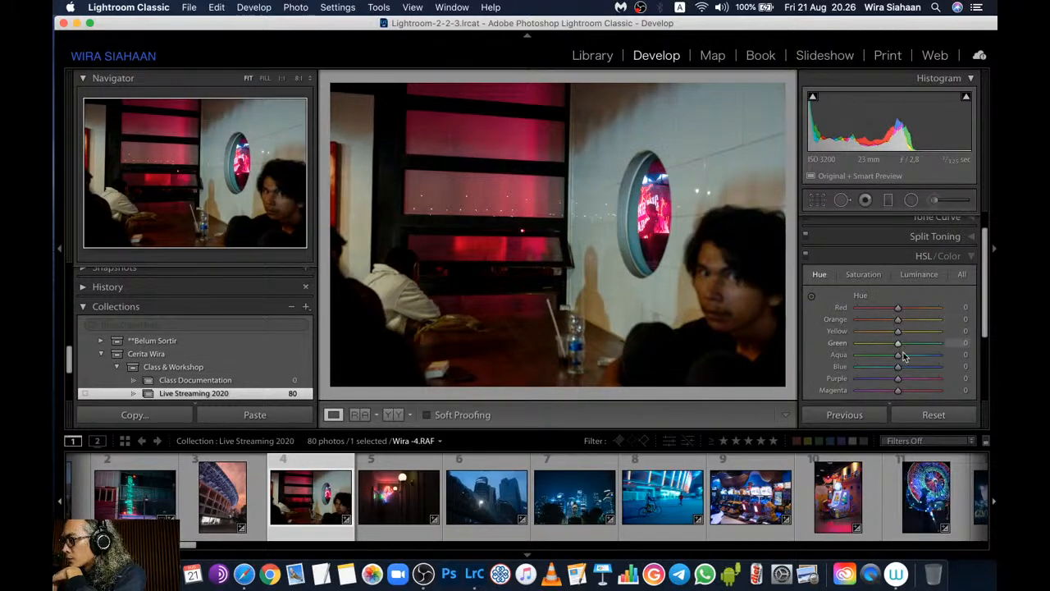
click(935, 242)
click(935, 260)
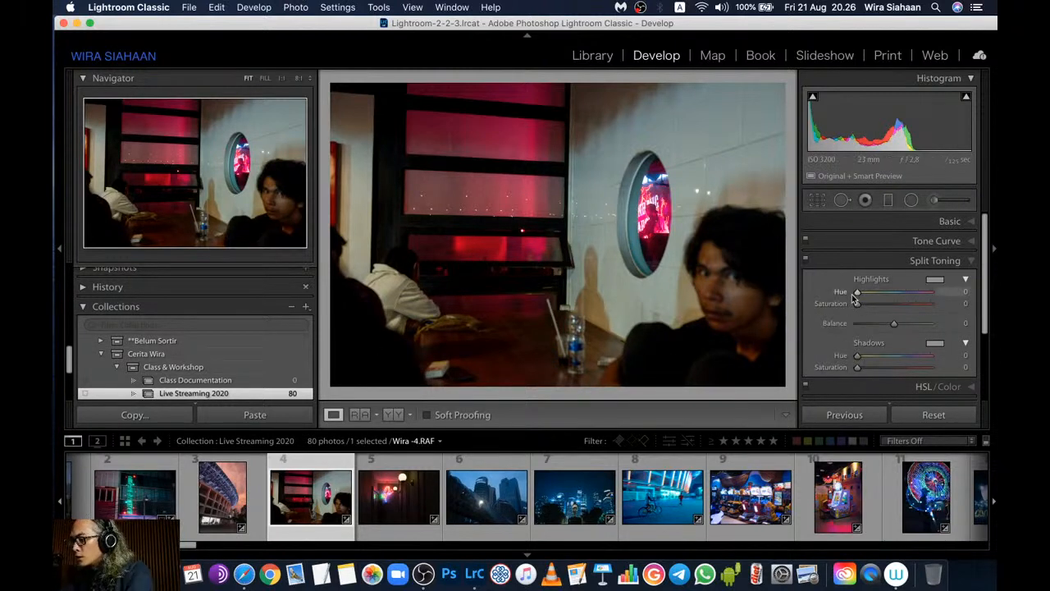
Tint the photo's highlights green-teal in Split Toning with Hue 149 and Saturation 41
key(alt)
drag(859, 293, 893, 312)
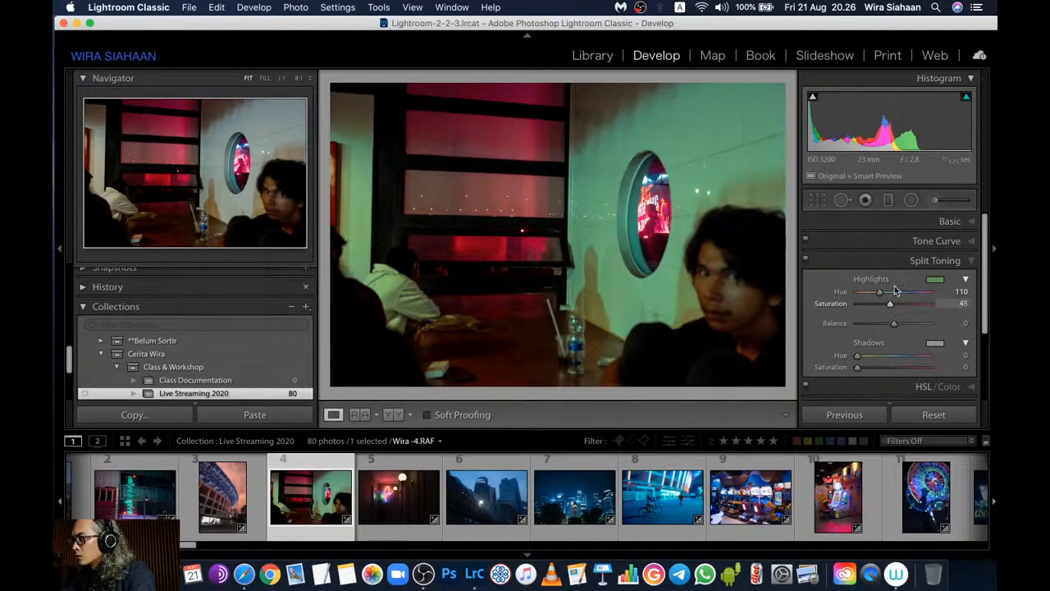
click(935, 280)
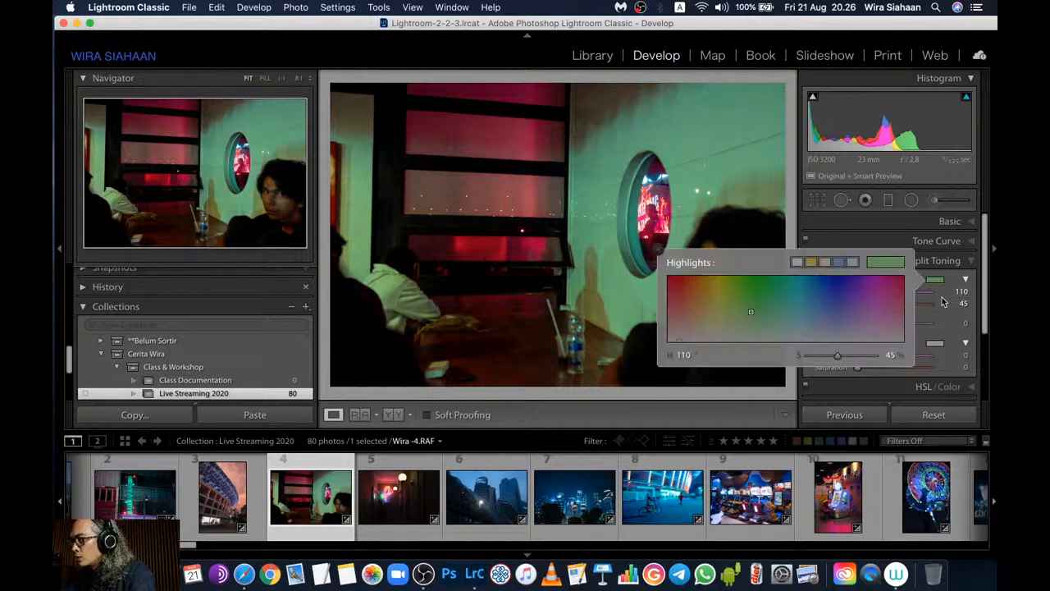
mouse_move(763, 310)
mouse_down()
mouse_move(785, 309)
mouse_move(775, 314)
mouse_up()
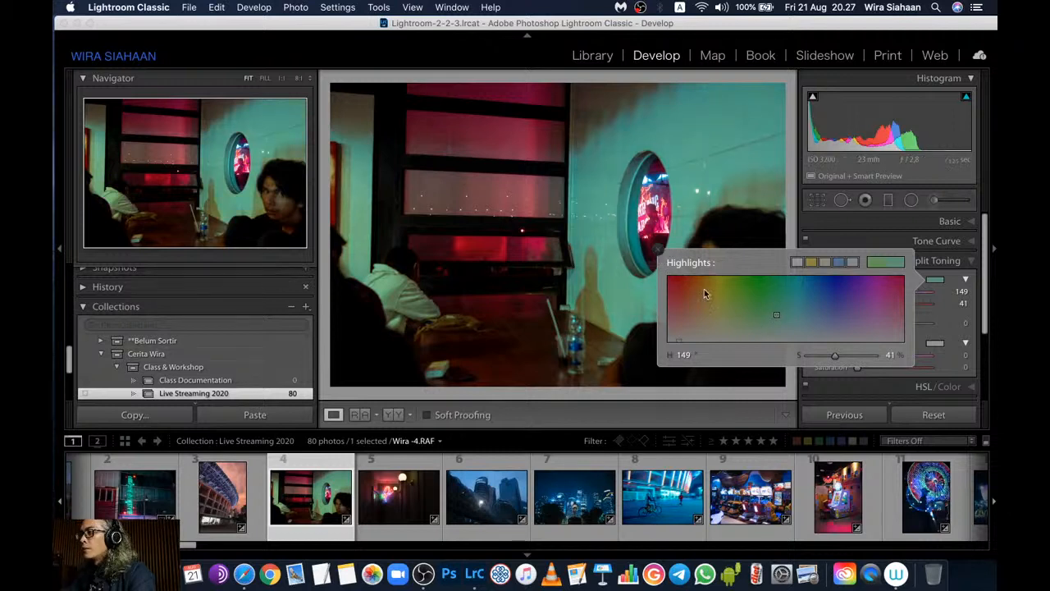
key(Escape)
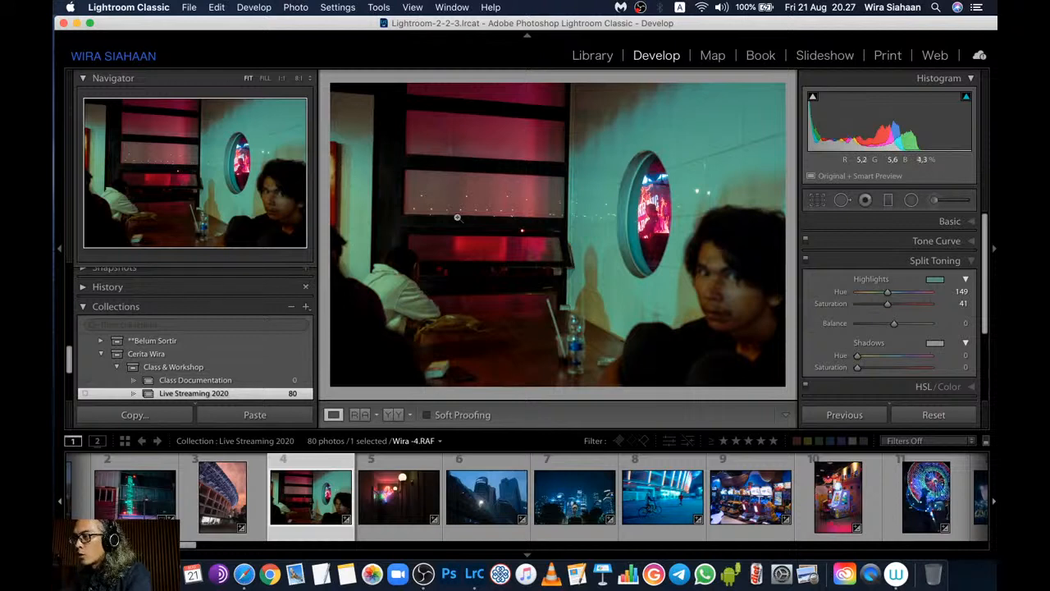
Crop the interior photo tighter at its original aspect ratio, trimming mainly the side behind the seated person in white
key(r)
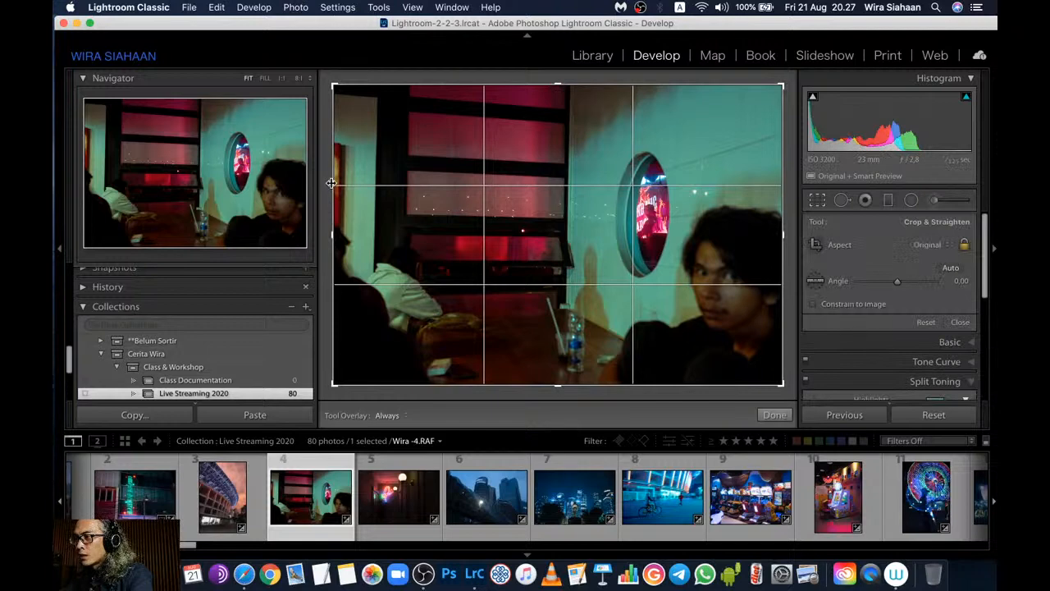
drag(331, 182, 377, 221)
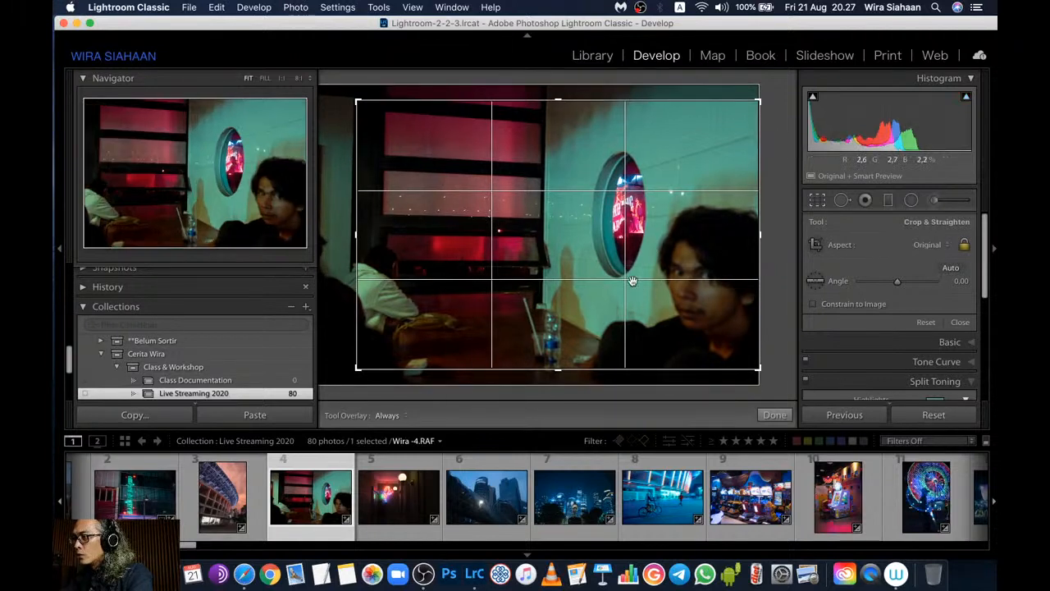
click(776, 415)
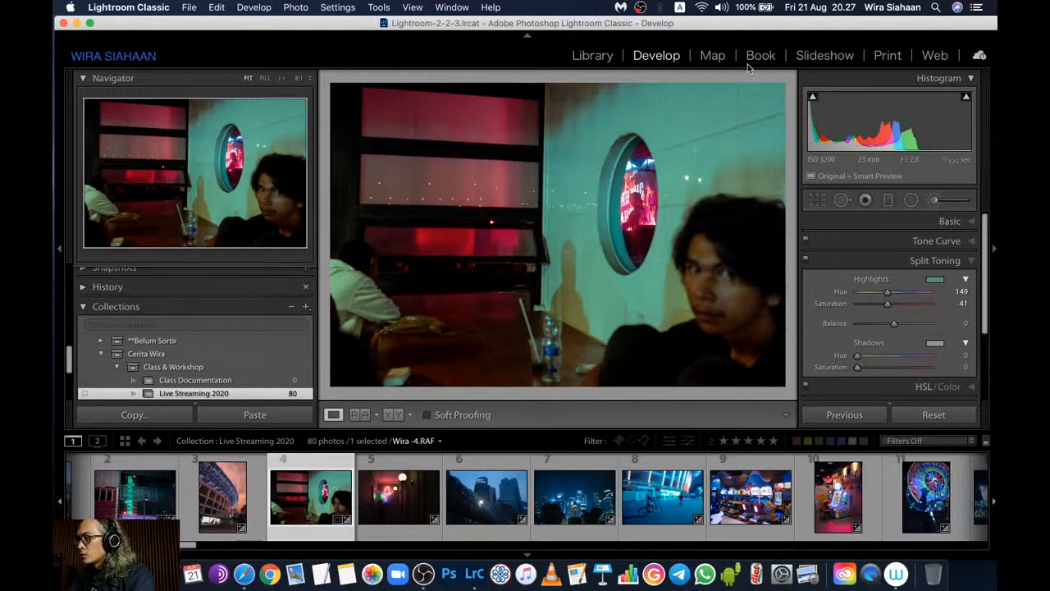
Start a new Adjustment Brush on the interior photo with Exposure set to 0.20
key(k)
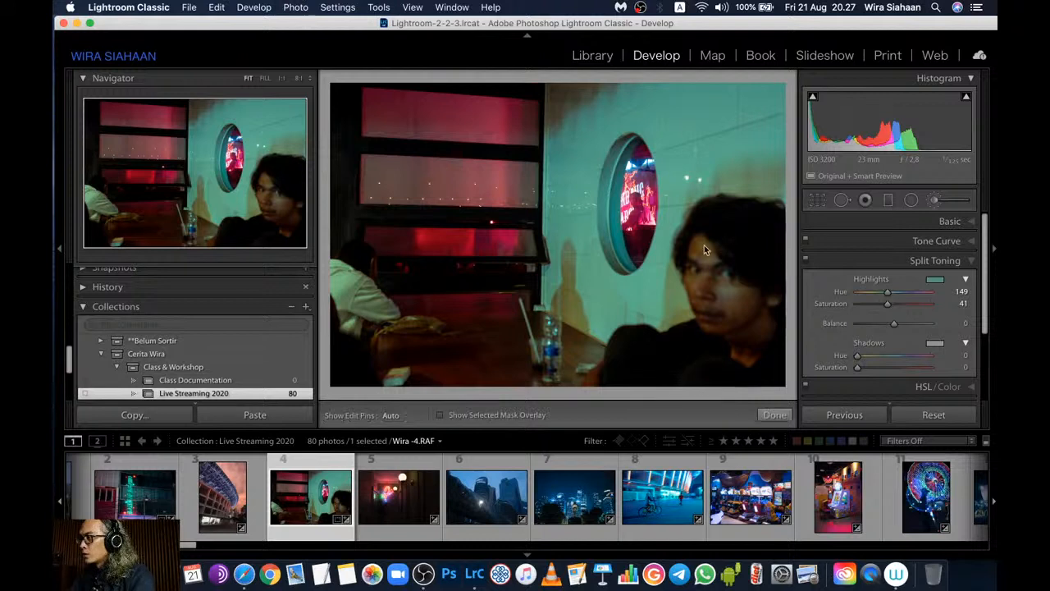
click(933, 202)
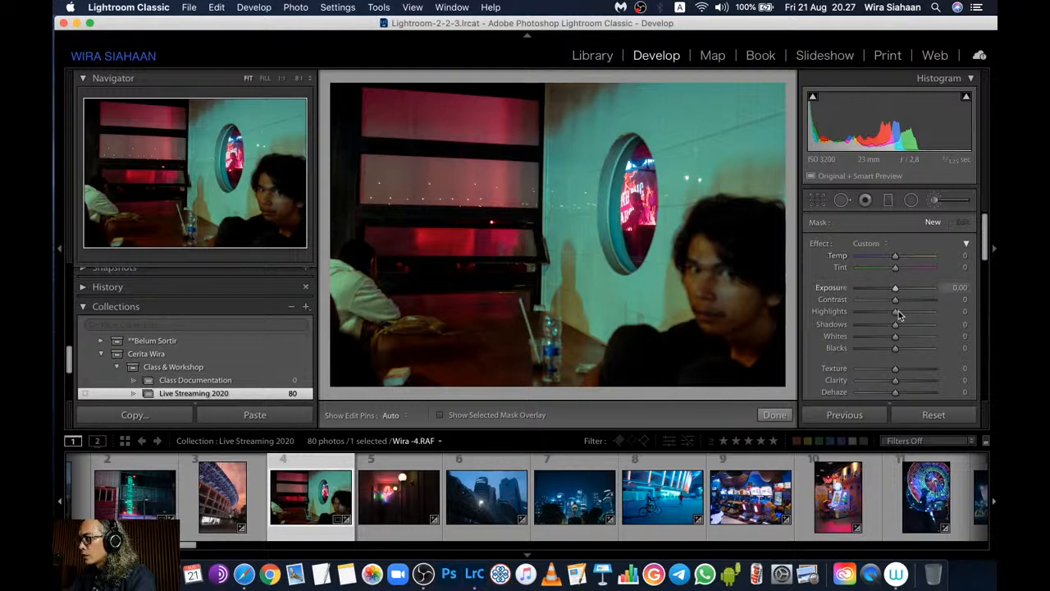
click(958, 287)
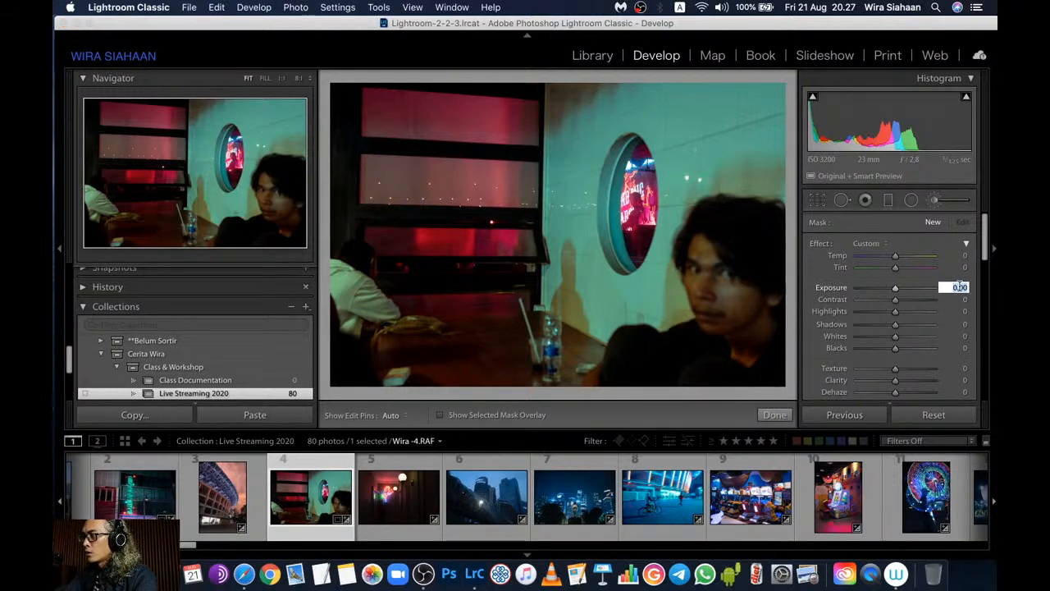
text(0,2)
key(Return)
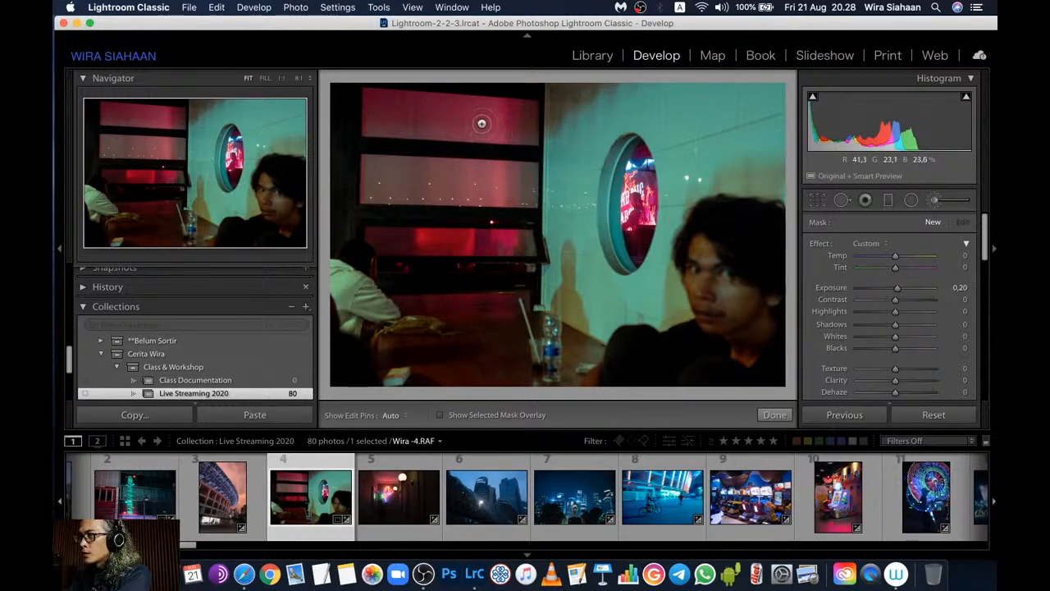
Paint the brush adjustment over the upper and middle red window panes
key(h)
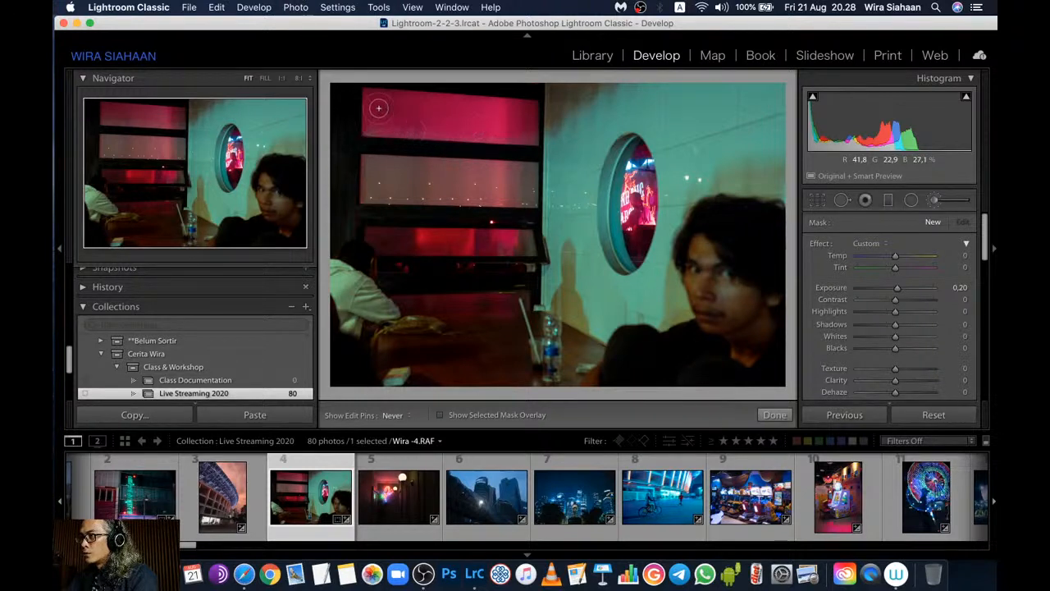
key(h)
mouse_move(444, 186)
mouse_down()
mouse_move(435, 204)
mouse_move(385, 209)
mouse_move(404, 178)
mouse_up()
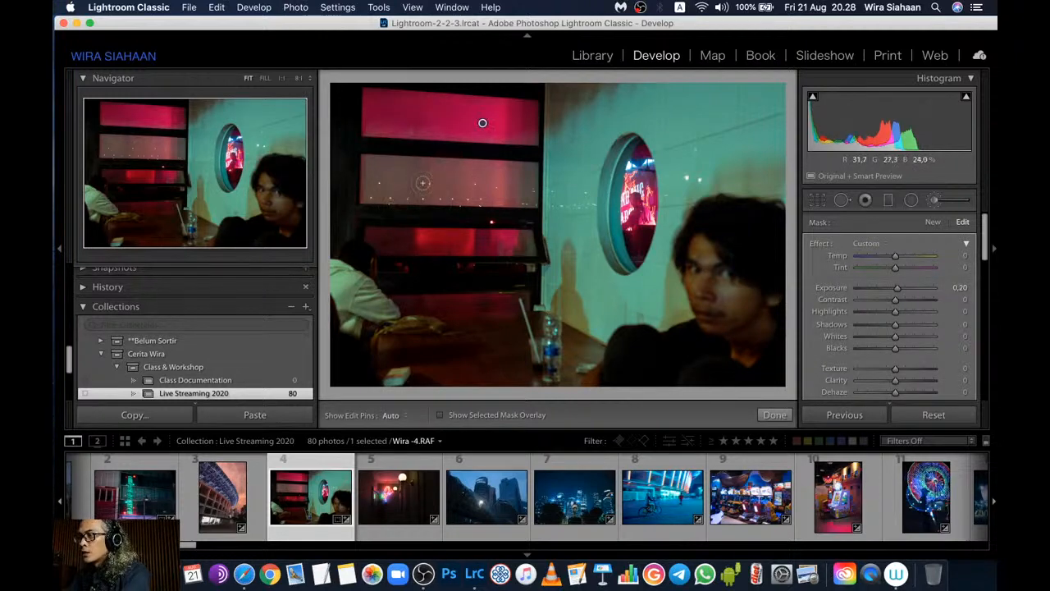
key(h)
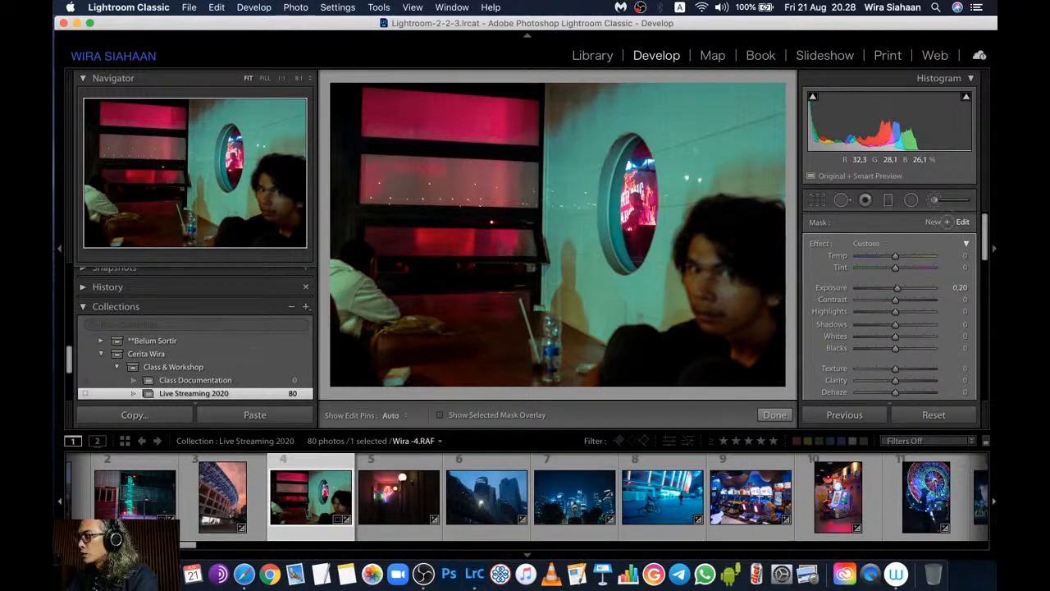
Remove the color tint from the brush adjustment by setting its color saturation to 0%
scroll(987, 256, down, 3)
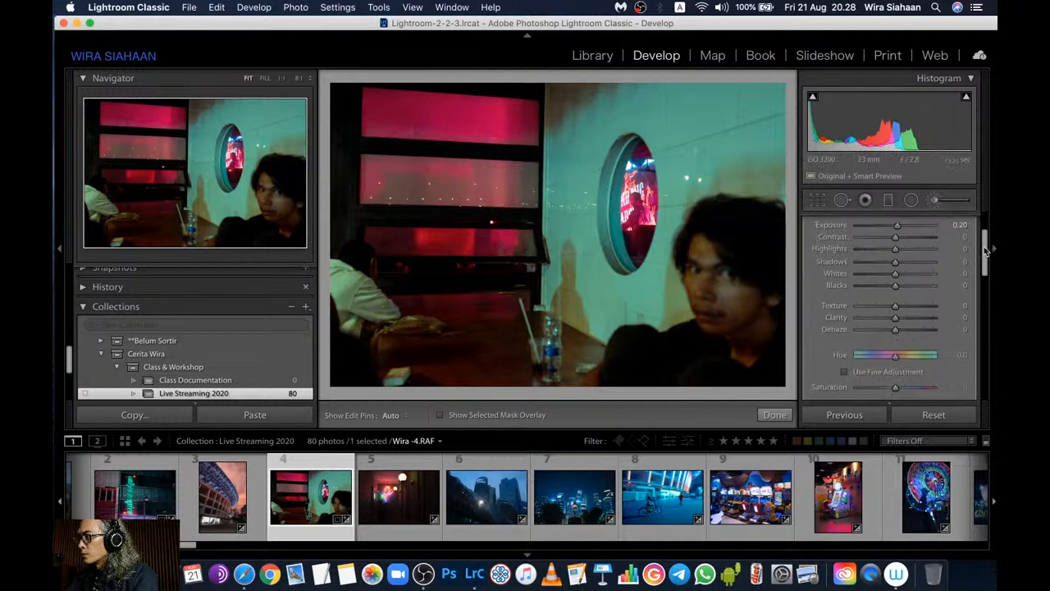
scroll(983, 256, down, 5)
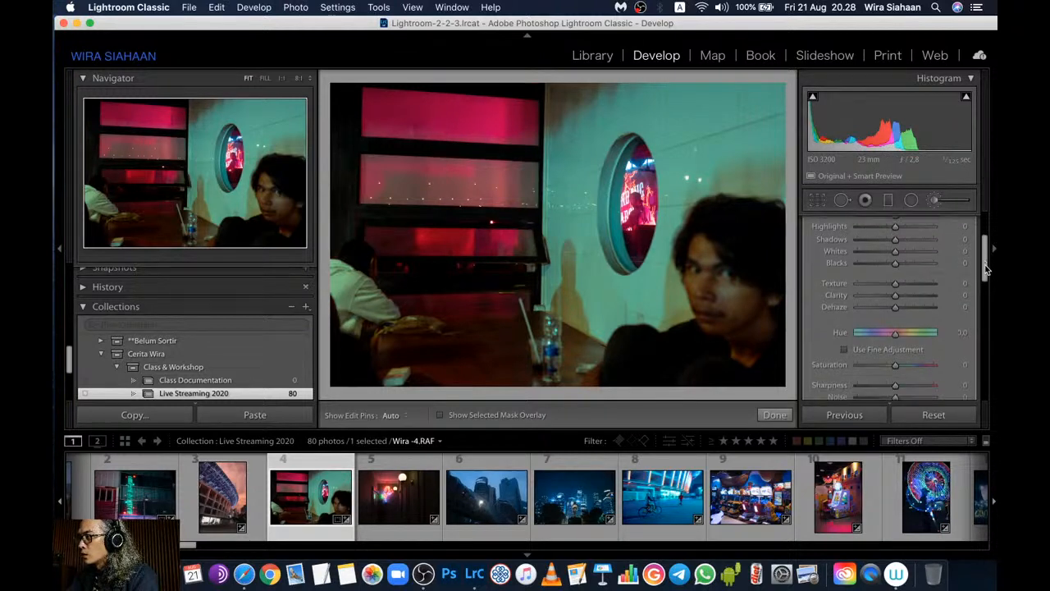
click(935, 340)
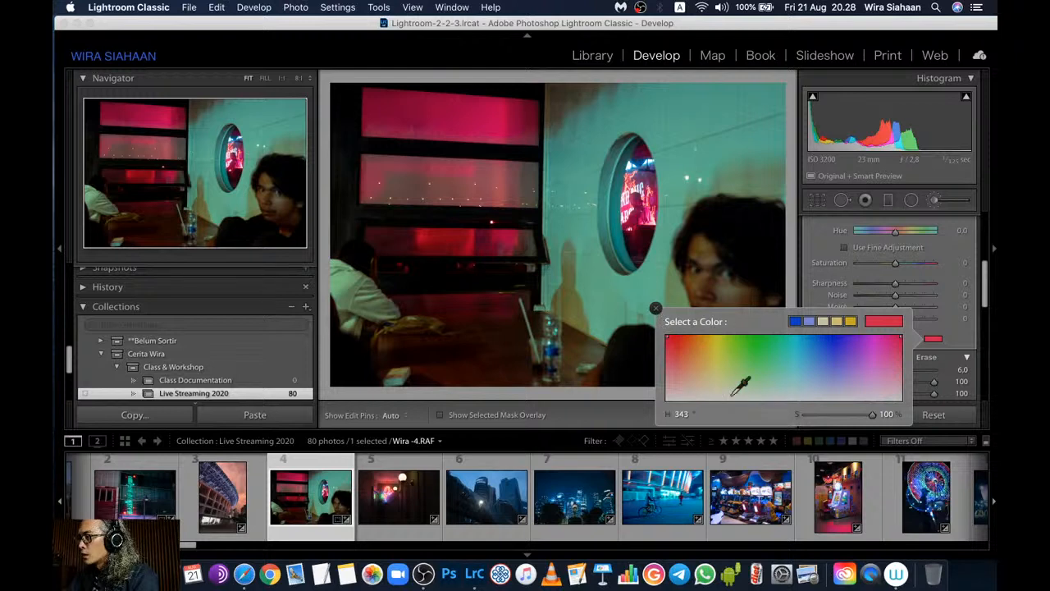
click(769, 394)
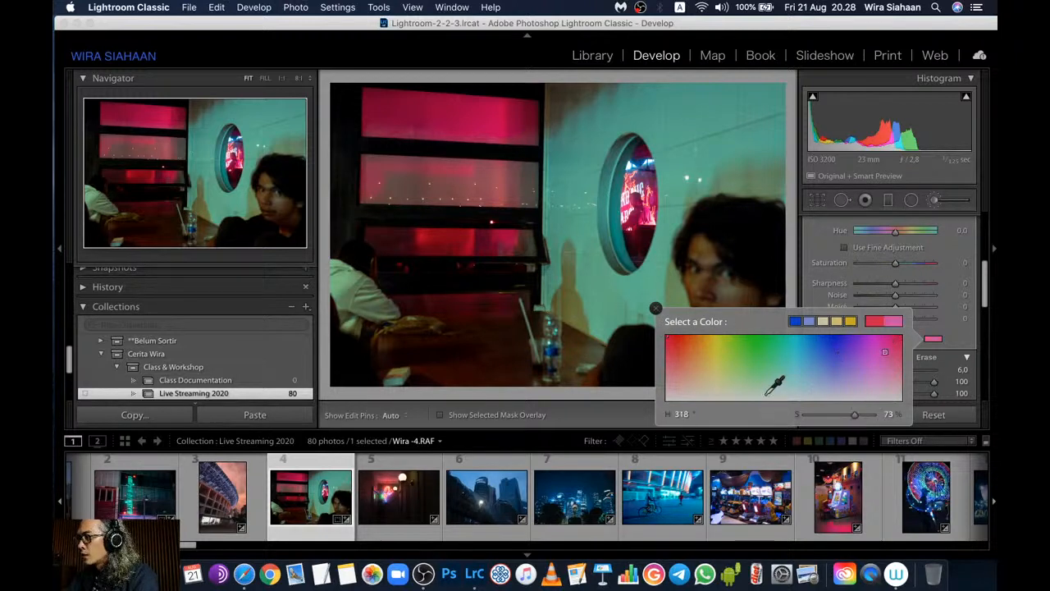
click(665, 401)
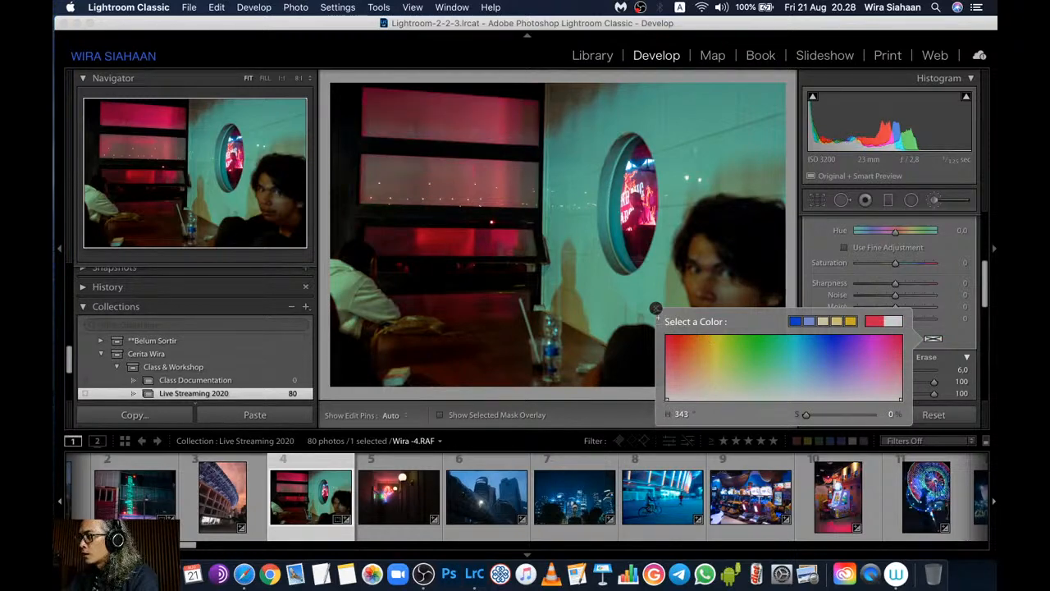
click(655, 309)
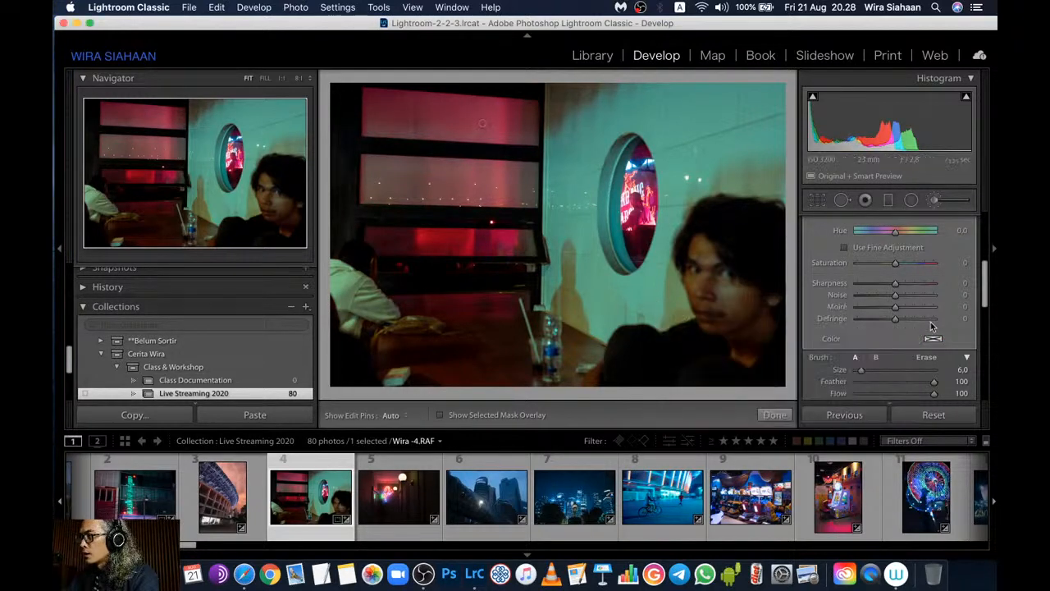
Reduce the brush size to 4.0 and paint the adjustment over the lowest red window pane
key(h)
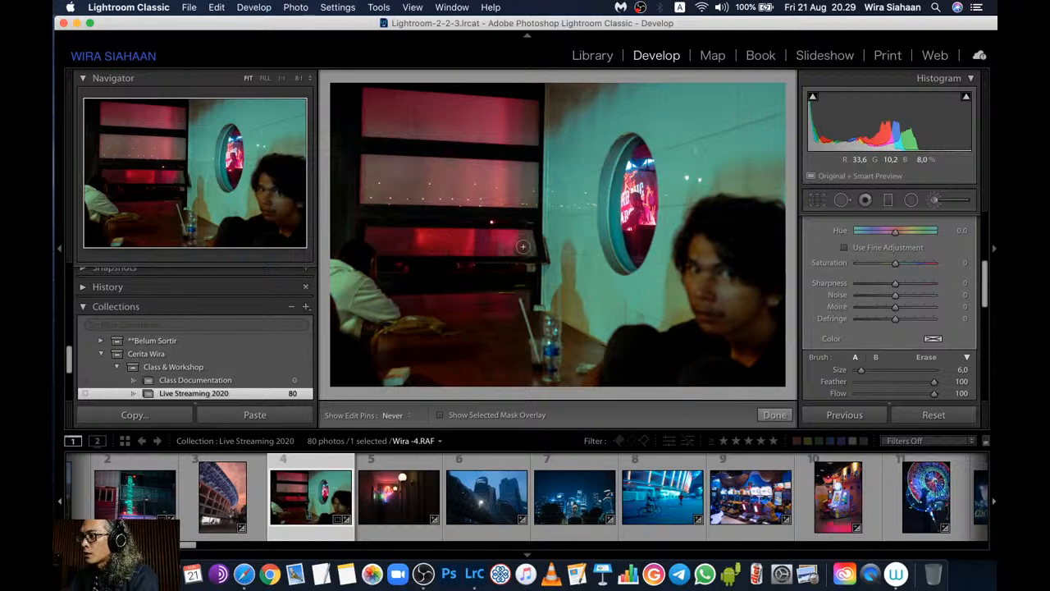
key(h)
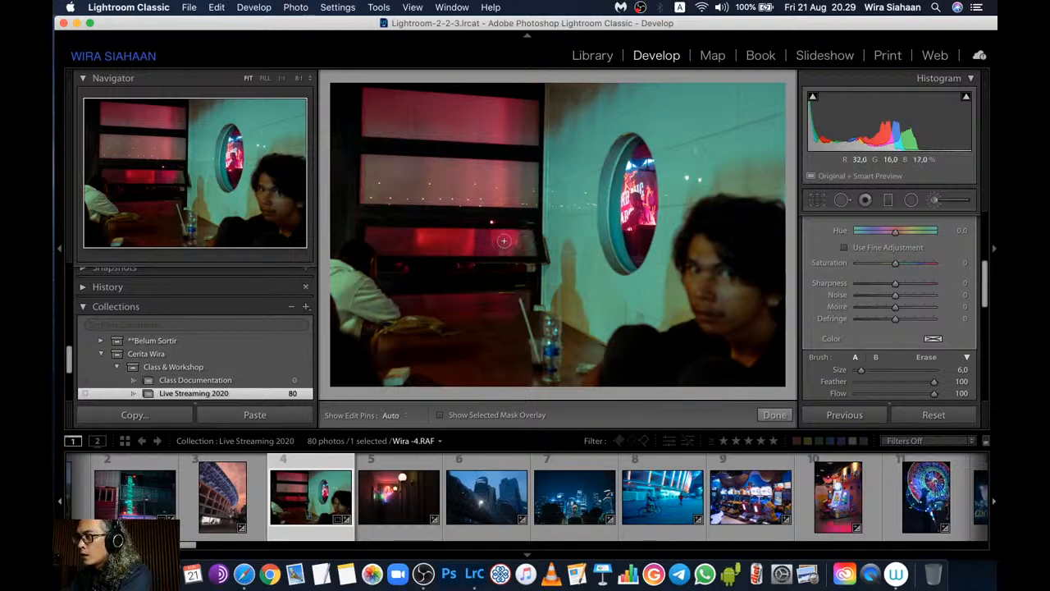
key(bracketleft)
key(bracketleft)
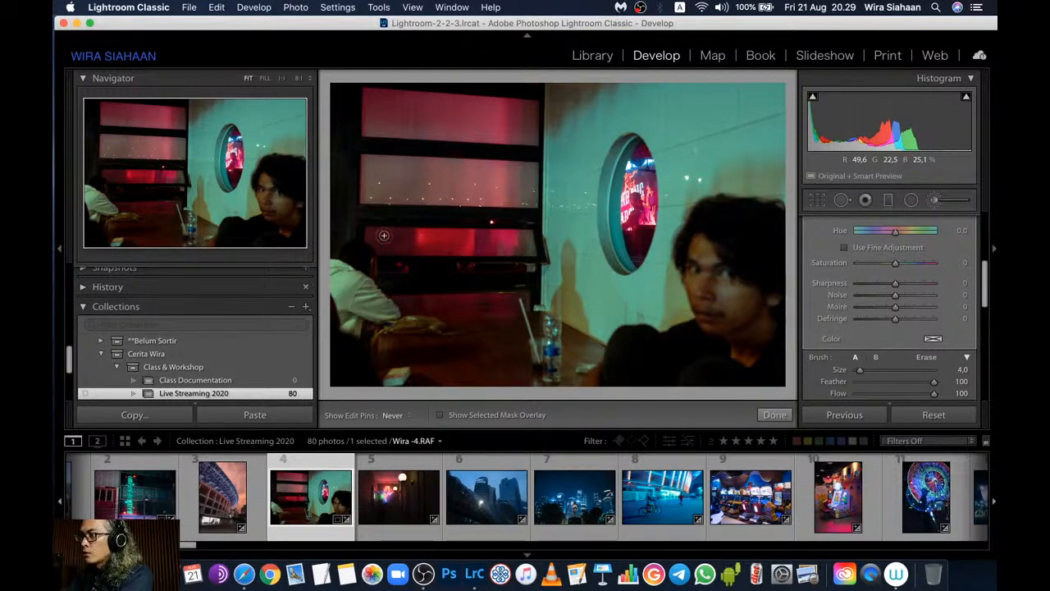
key(h)
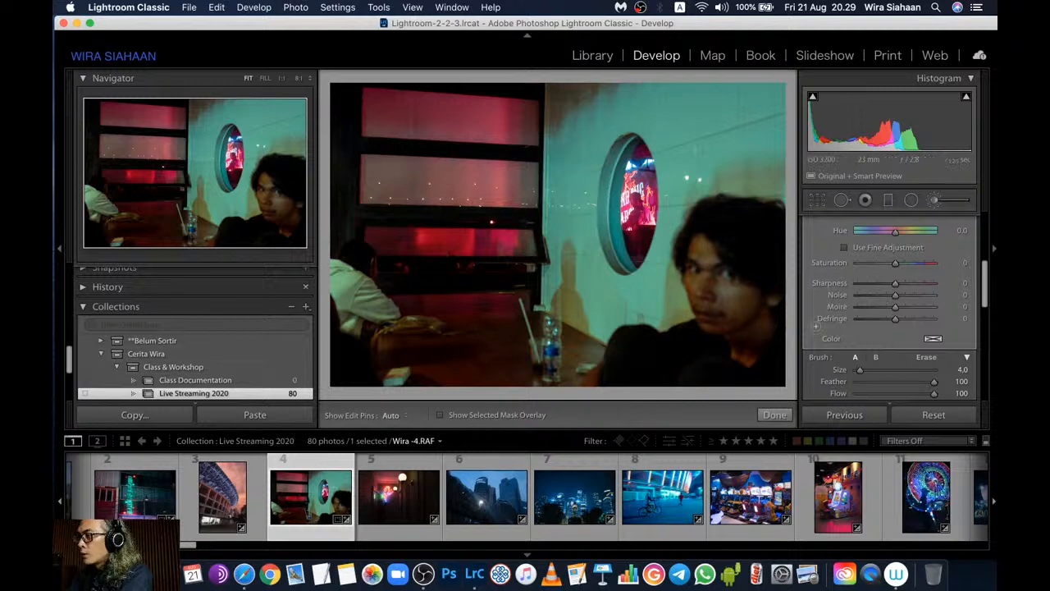
Raise the brush adjustment's Exposure to 0.40 and leave the Adjustment Brush
drag(985, 263, 986, 213)
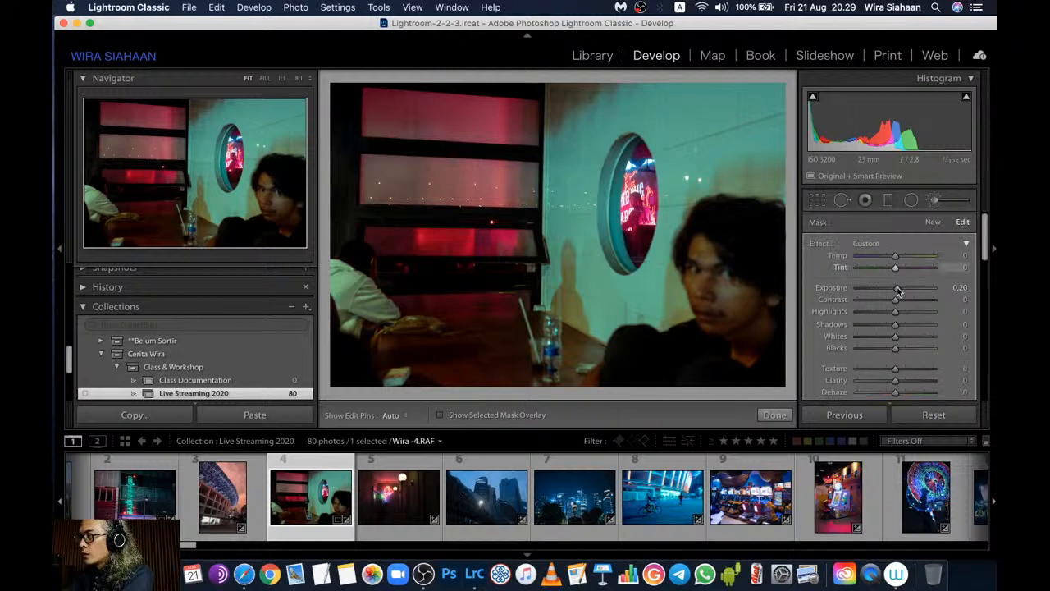
drag(898, 291, 900, 291)
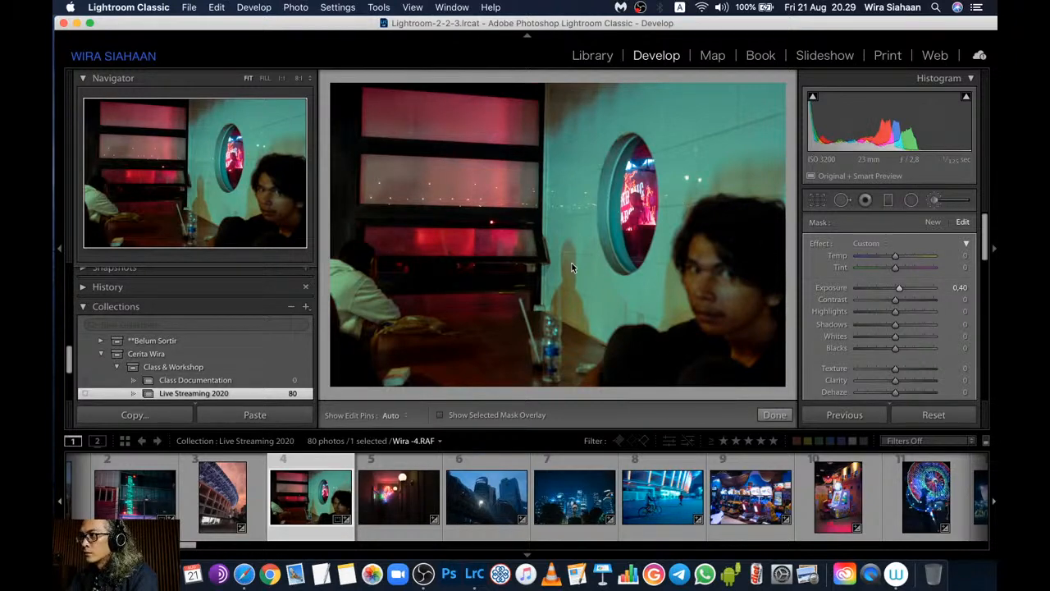
key(k)
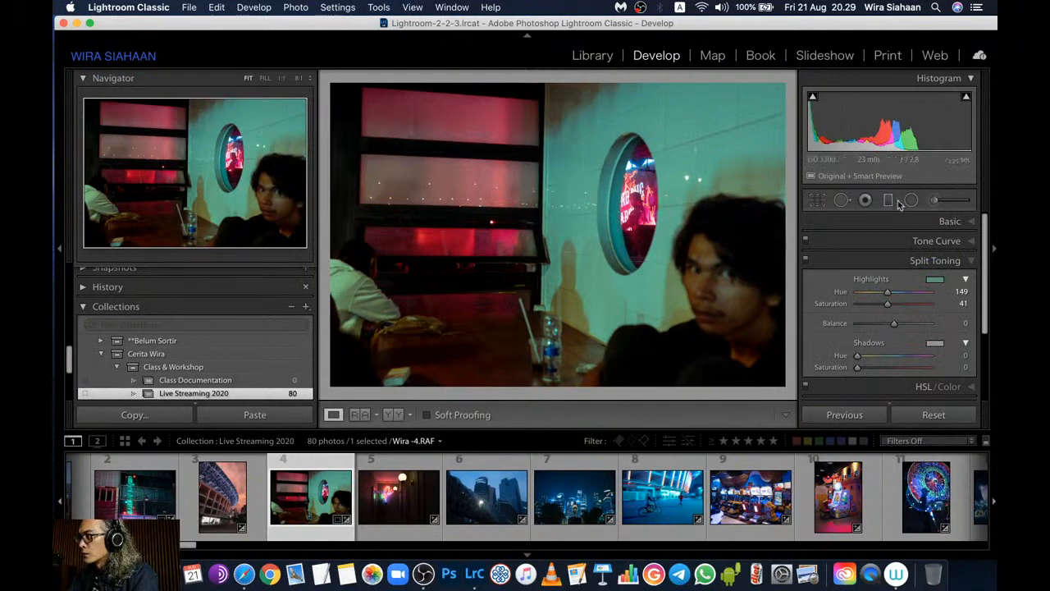
key(k)
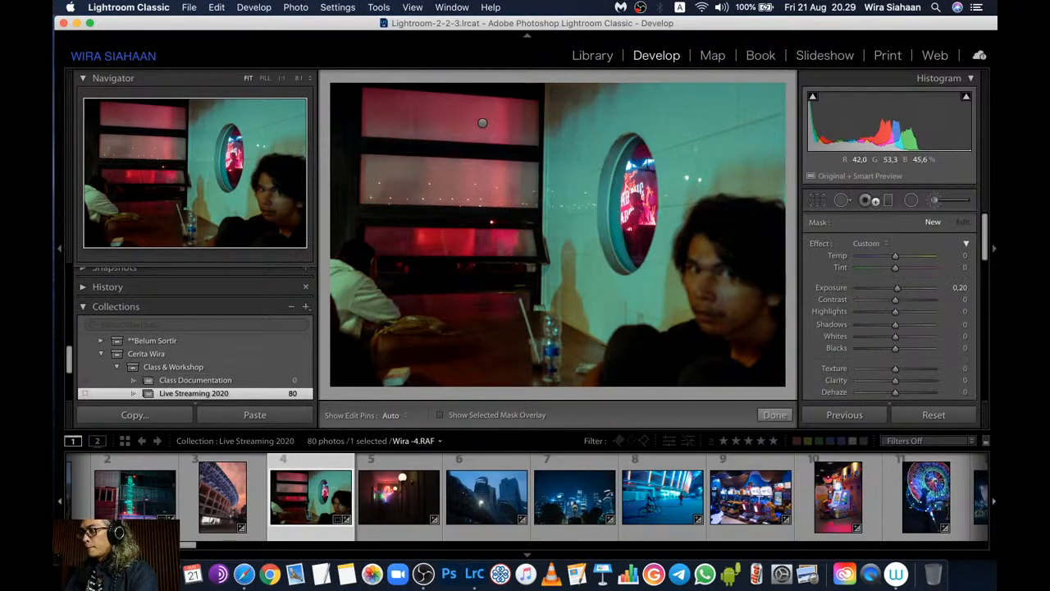
click(774, 414)
key(k)
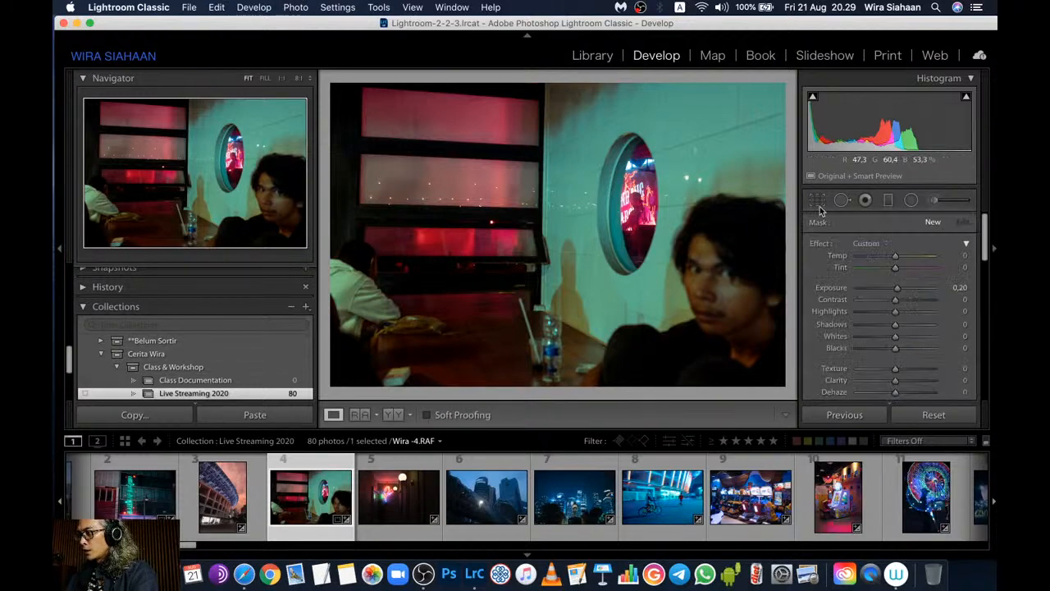
key(k)
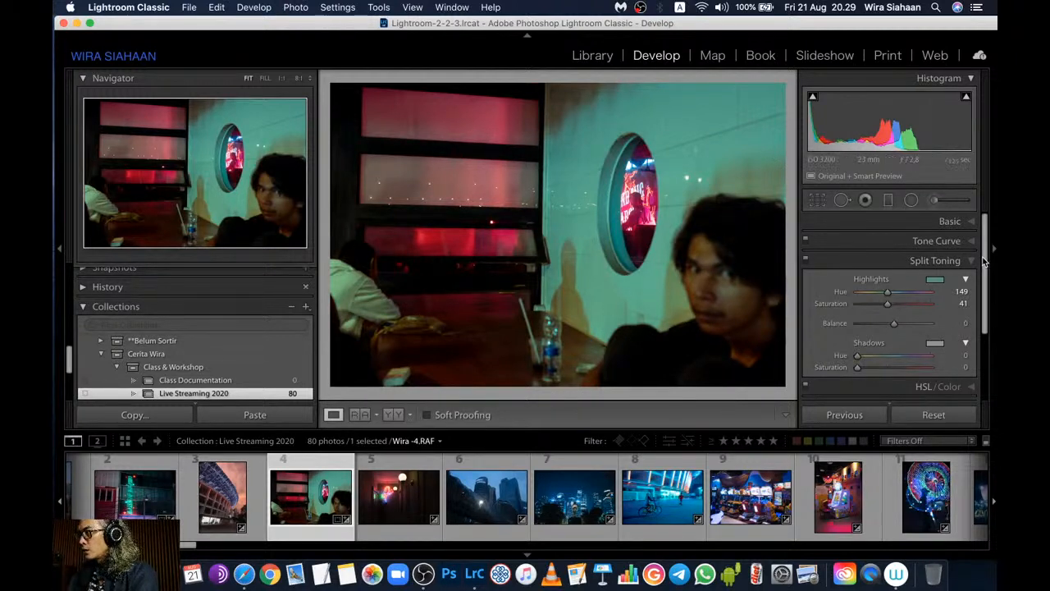
Browse the collection's photos and open the eighth one, the cyclist in front of the lit stadium
drag(987, 271, 993, 346)
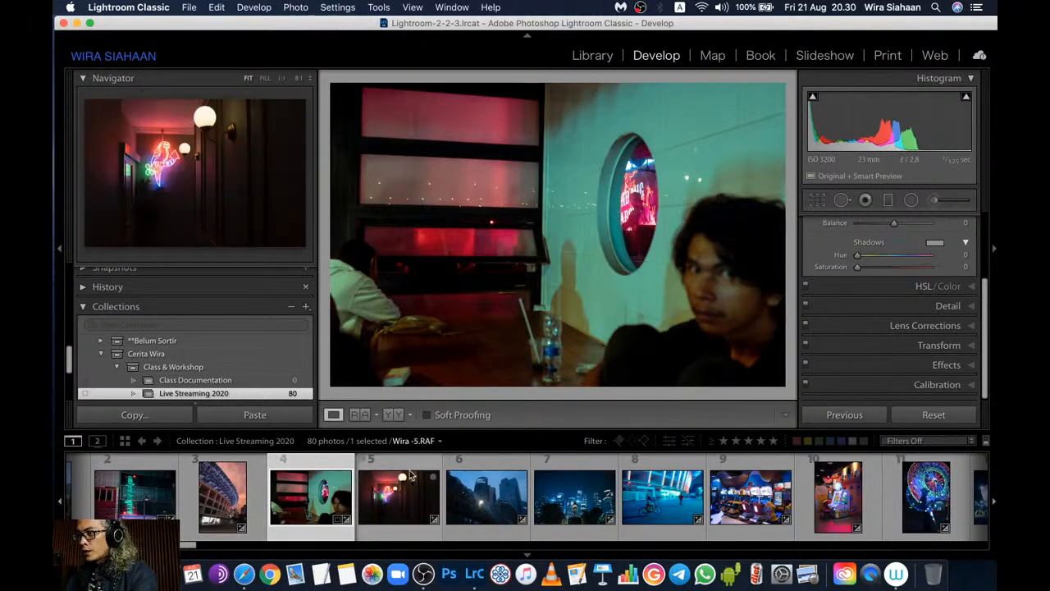
scroll(402, 488, down, 5)
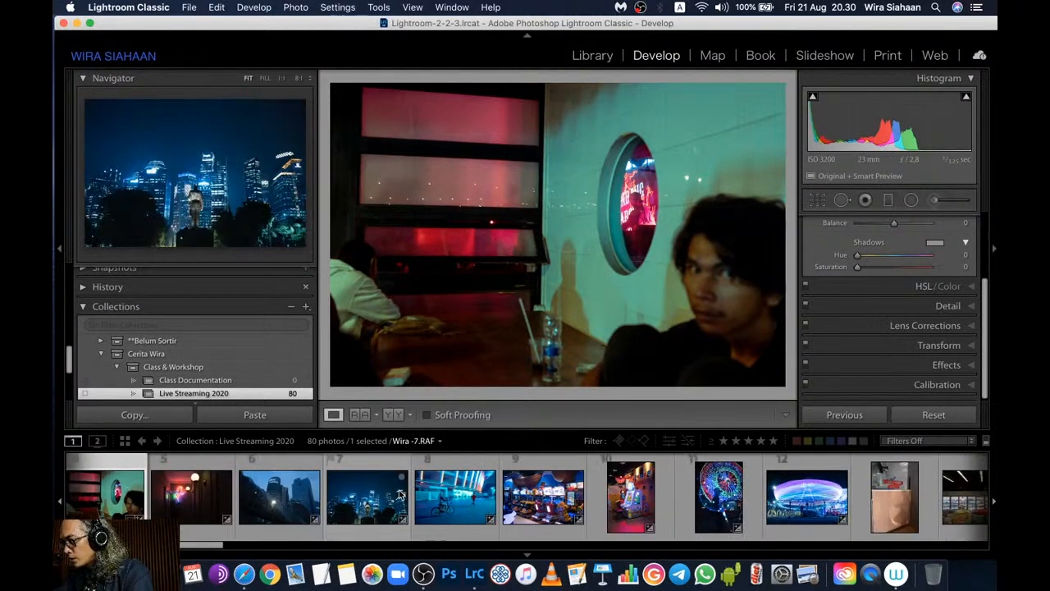
scroll(402, 492, up, 7)
scroll(402, 492, down, 4)
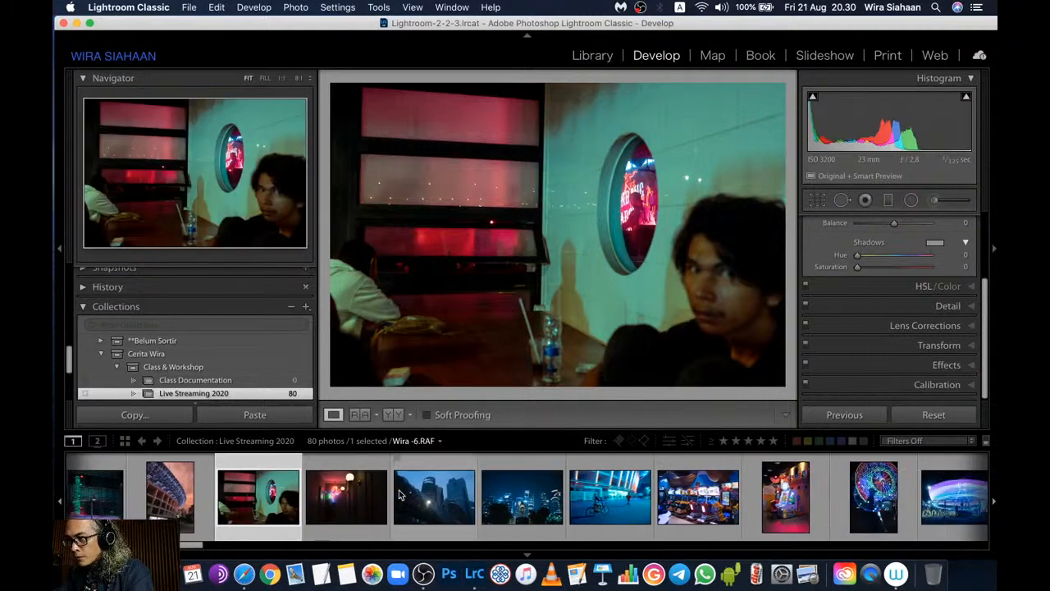
scroll(399, 493, down, 3)
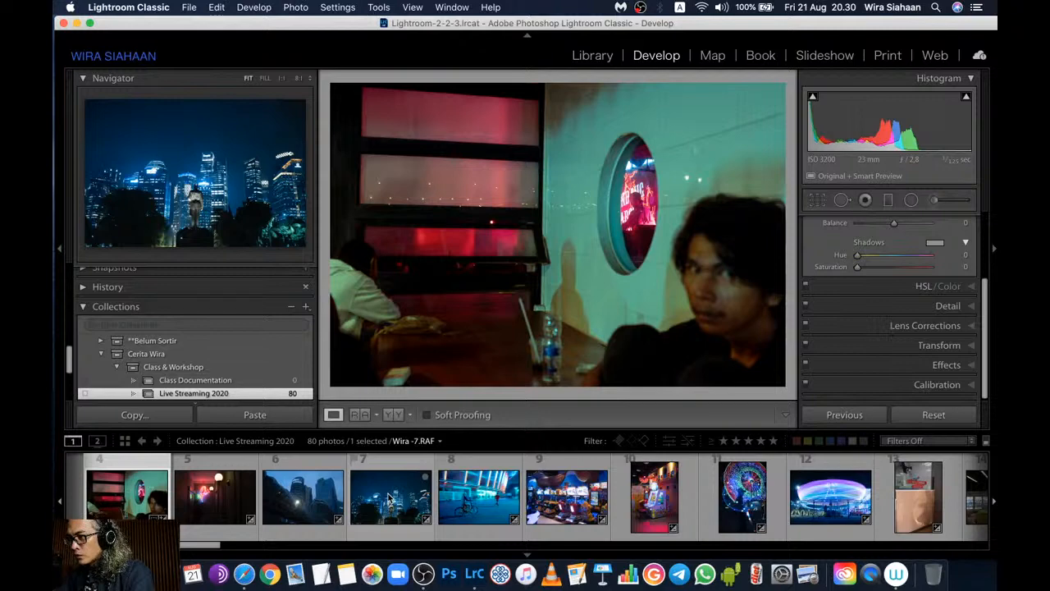
scroll(390, 499, down, 4)
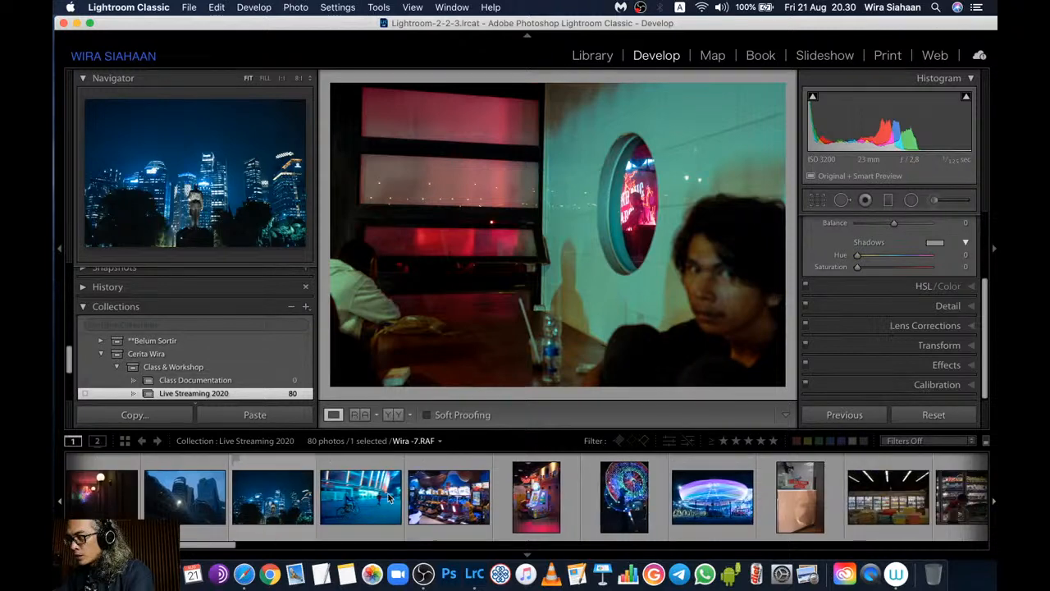
click(337, 500)
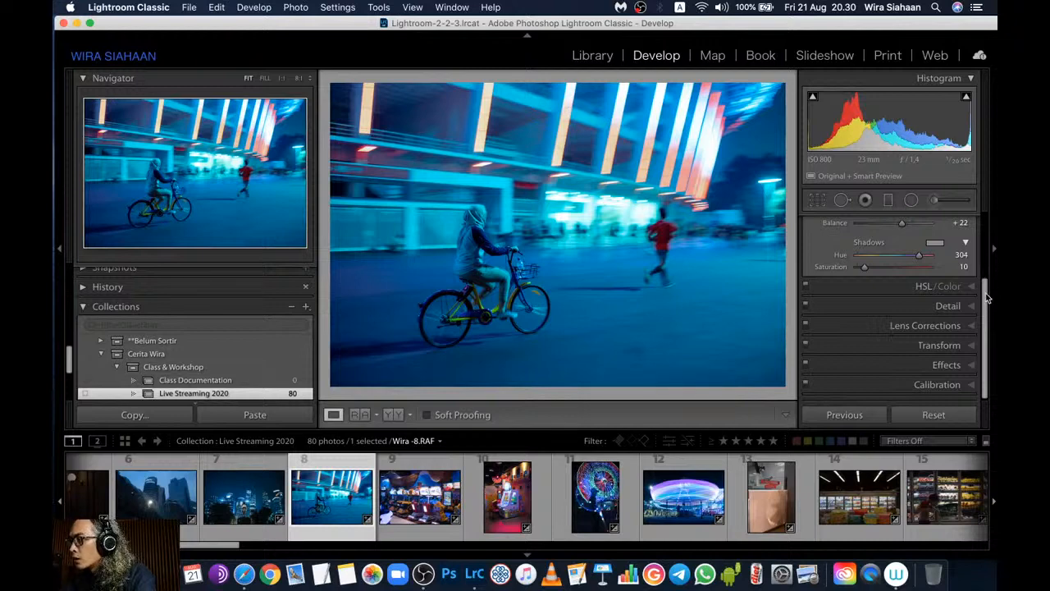
Reset all Develop settings of the cyclist photo, including its Split Toning
scroll(990, 301, up, 3)
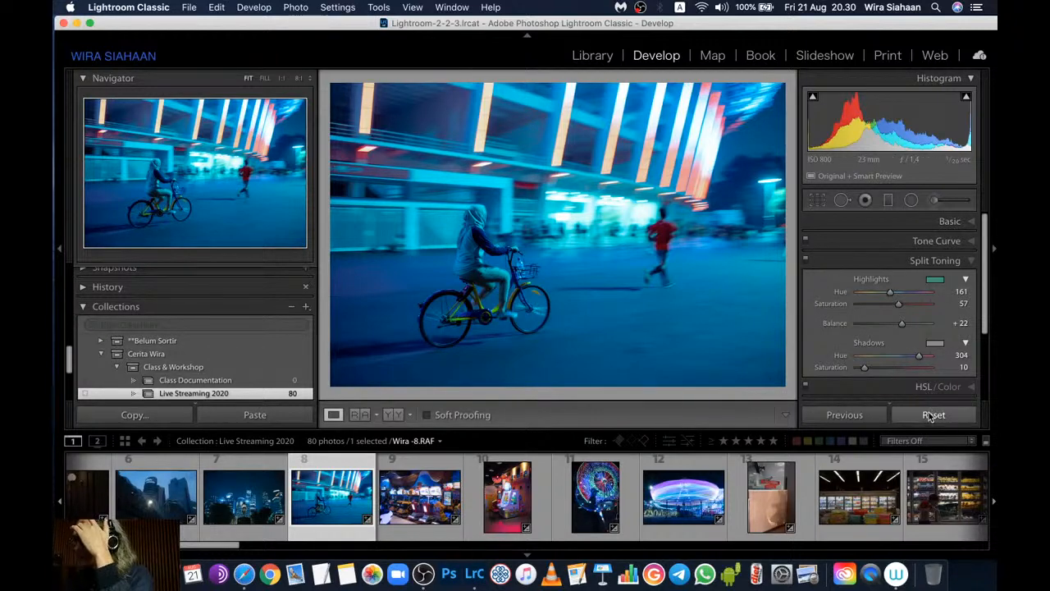
click(955, 419)
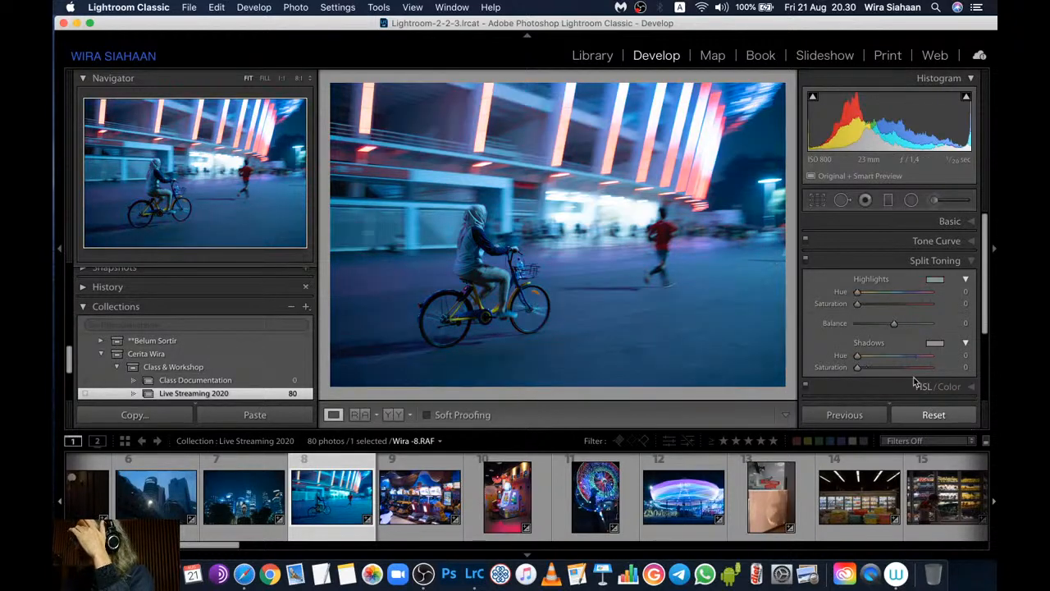
click(938, 416)
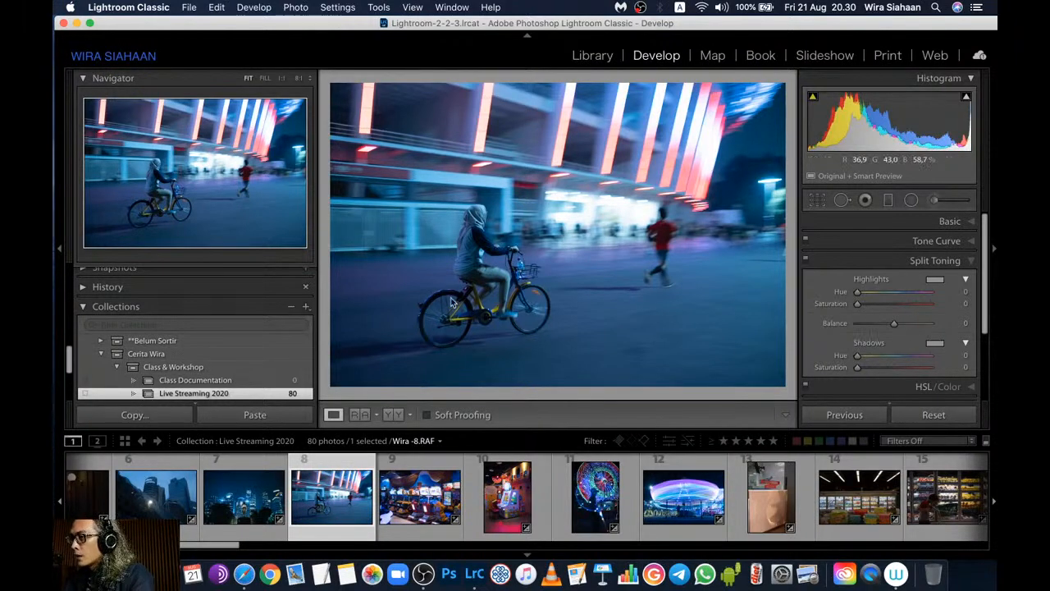
Open the Basic adjustments for the cyclist photo
click(950, 221)
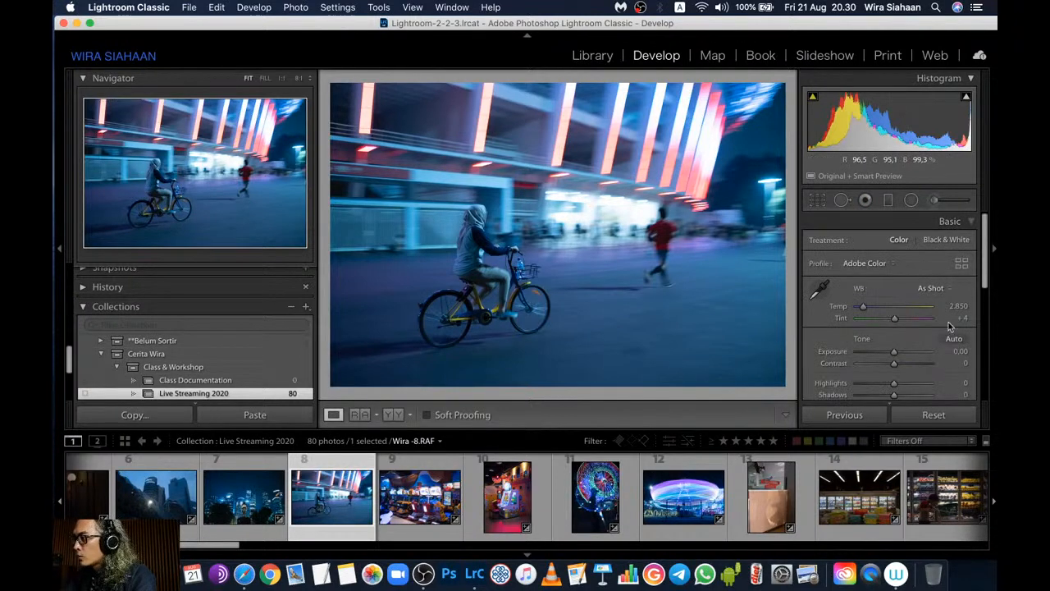
mouse_move(987, 250)
mouse_down()
mouse_move(988, 265)
mouse_move(988, 248)
mouse_up()
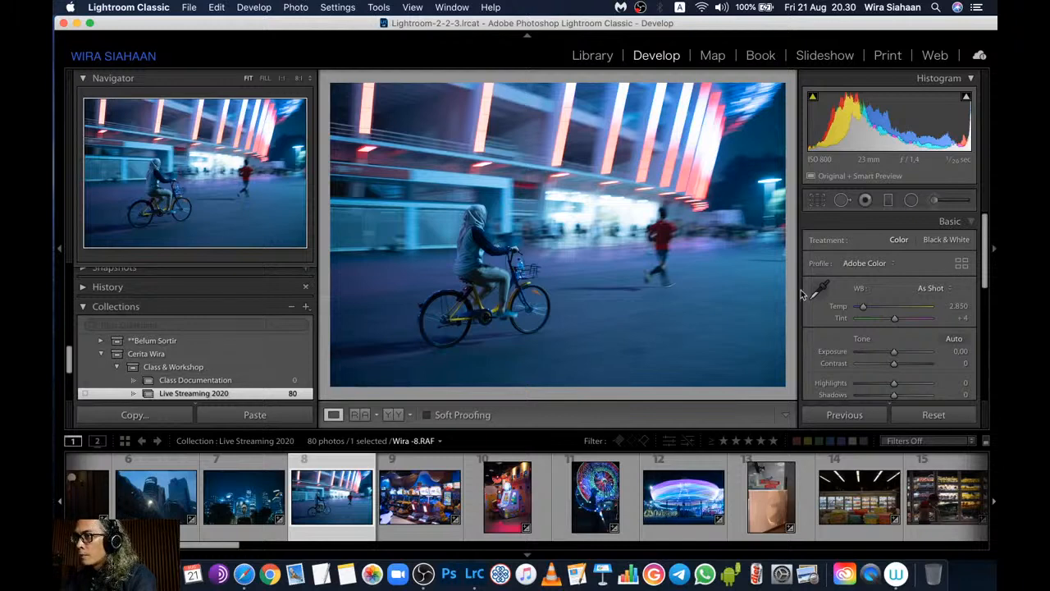
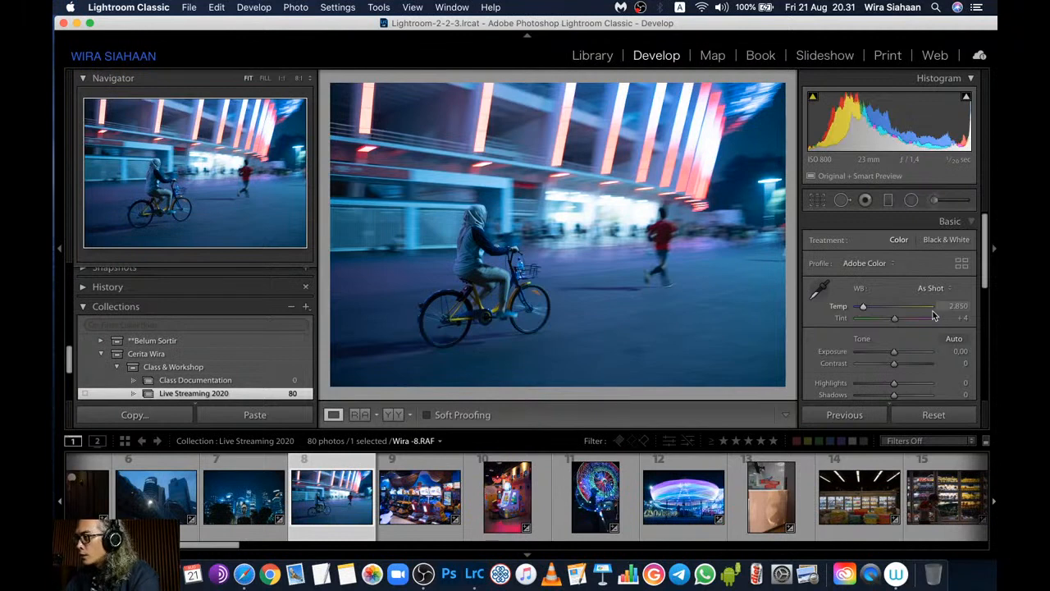
Try the Auto white balance on the cyclist photo, and undo it
click(955, 306)
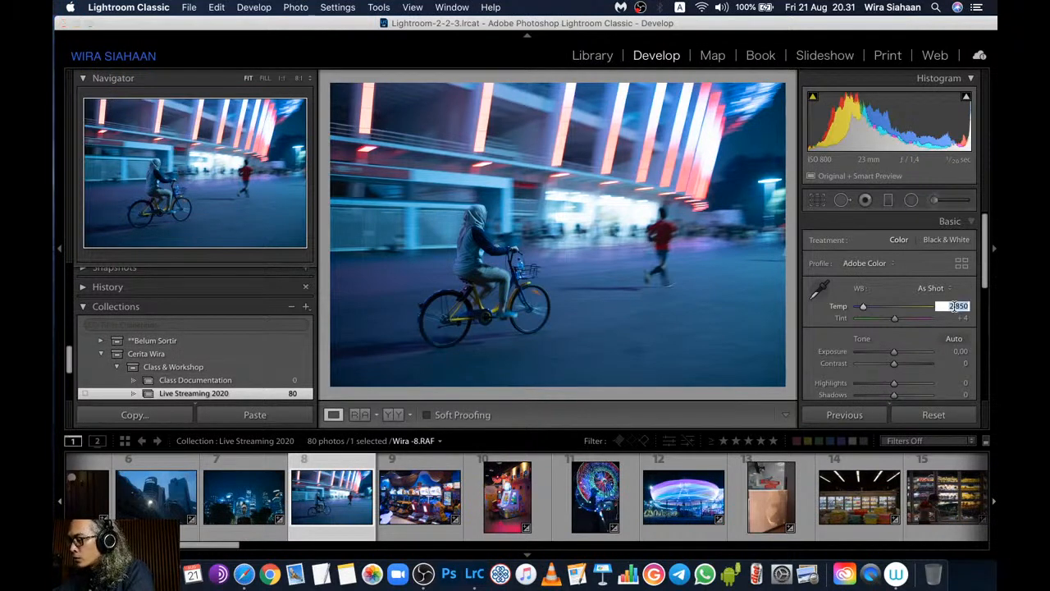
click(935, 288)
click(932, 295)
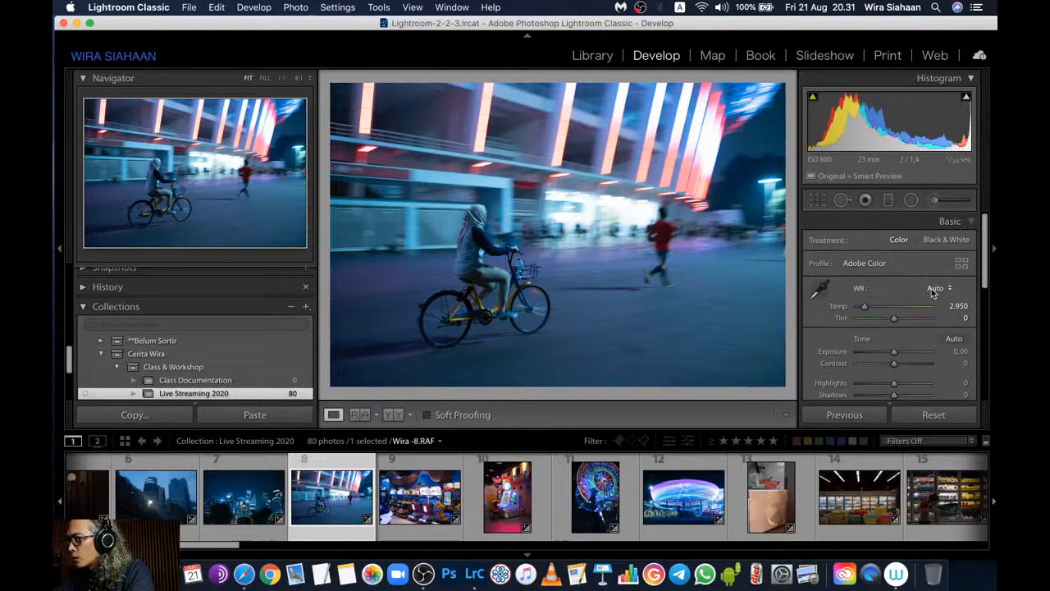
click(934, 288)
click(895, 288)
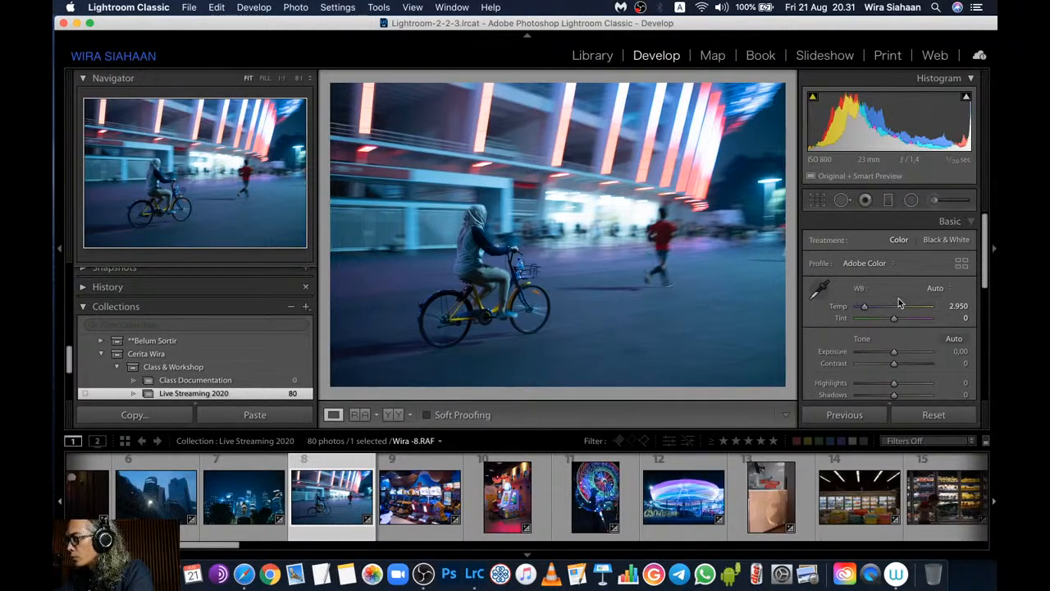
key(super+z)
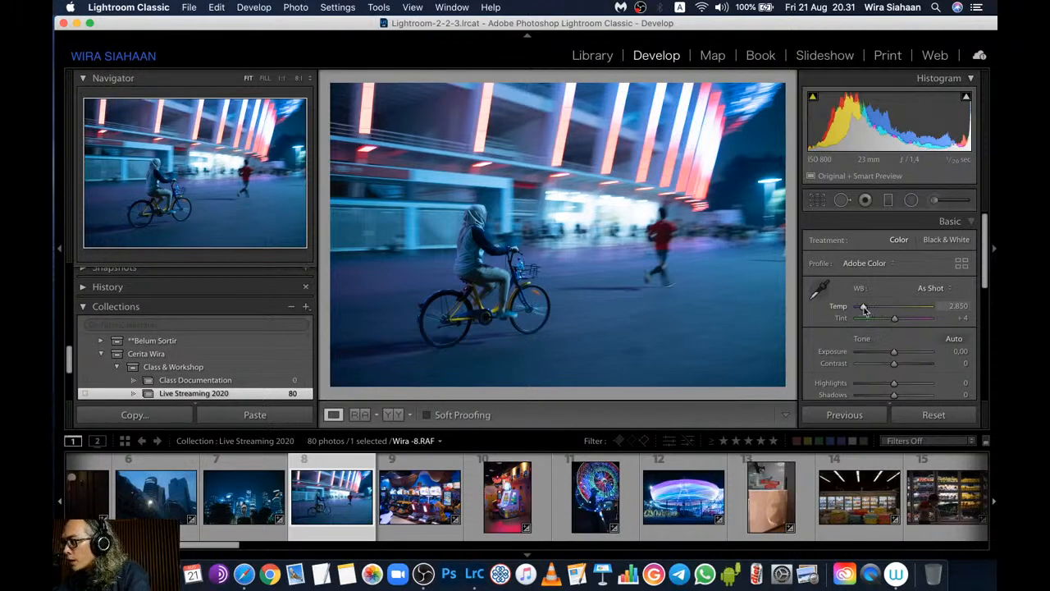
Lower the white balance temperature to 2,624 and check the photo for clipped highlights
drag(864, 309, 862, 310)
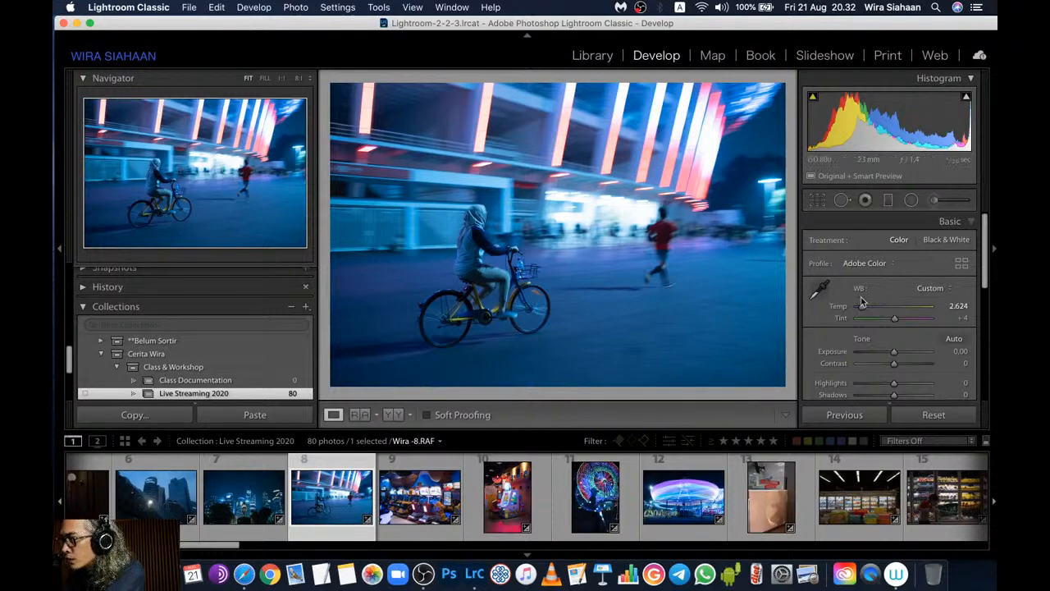
drag(987, 249, 992, 281)
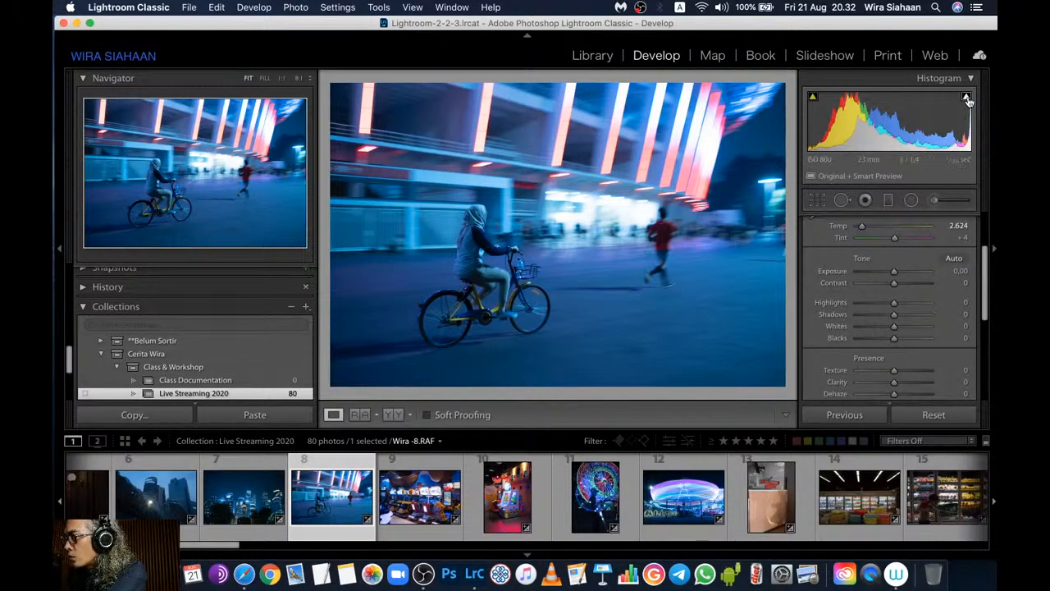
click(967, 98)
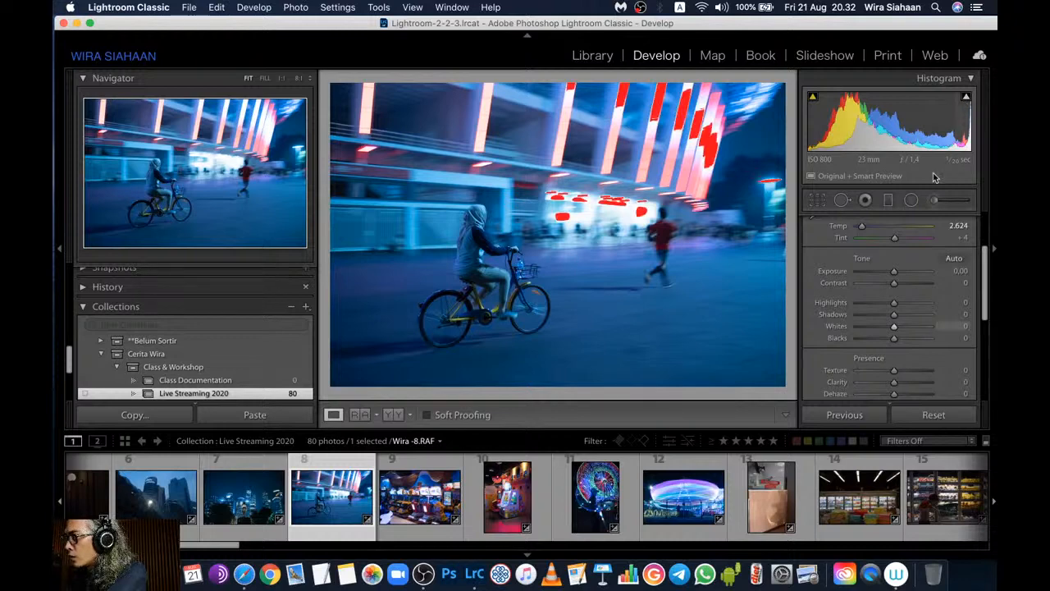
click(967, 99)
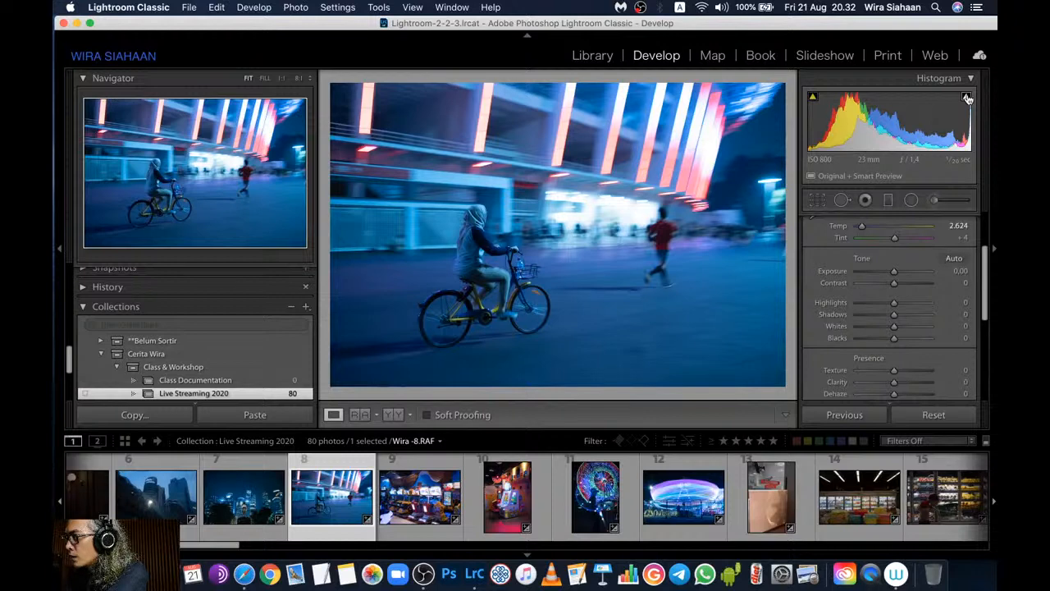
click(966, 98)
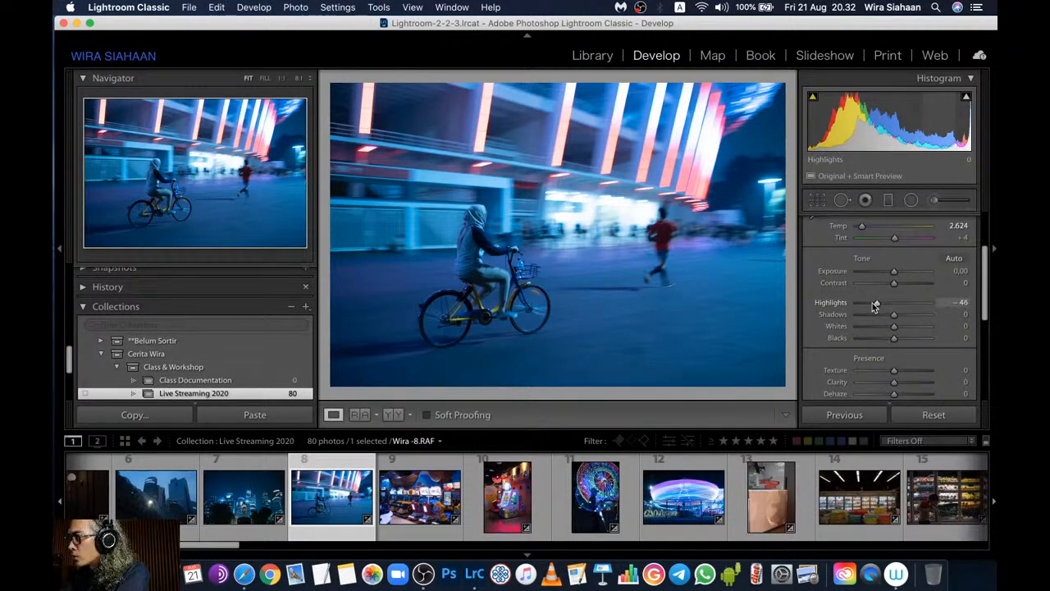
Set the cyclist photo's Highlights to -71 and Shadows to +49
drag(873, 305, 869, 303)
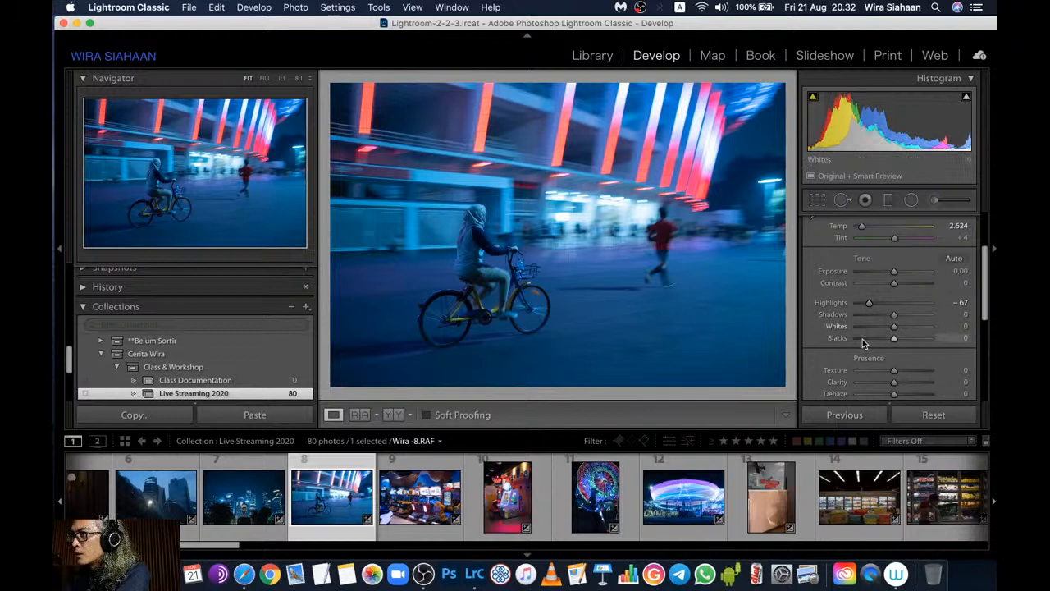
drag(869, 304, 865, 304)
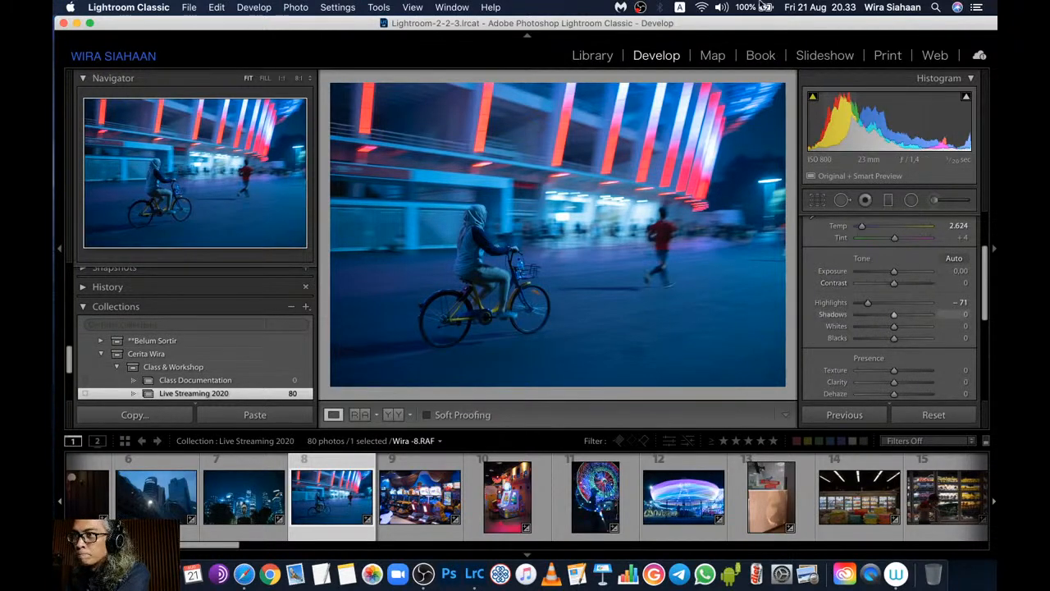
scroll(985, 283, down, 1)
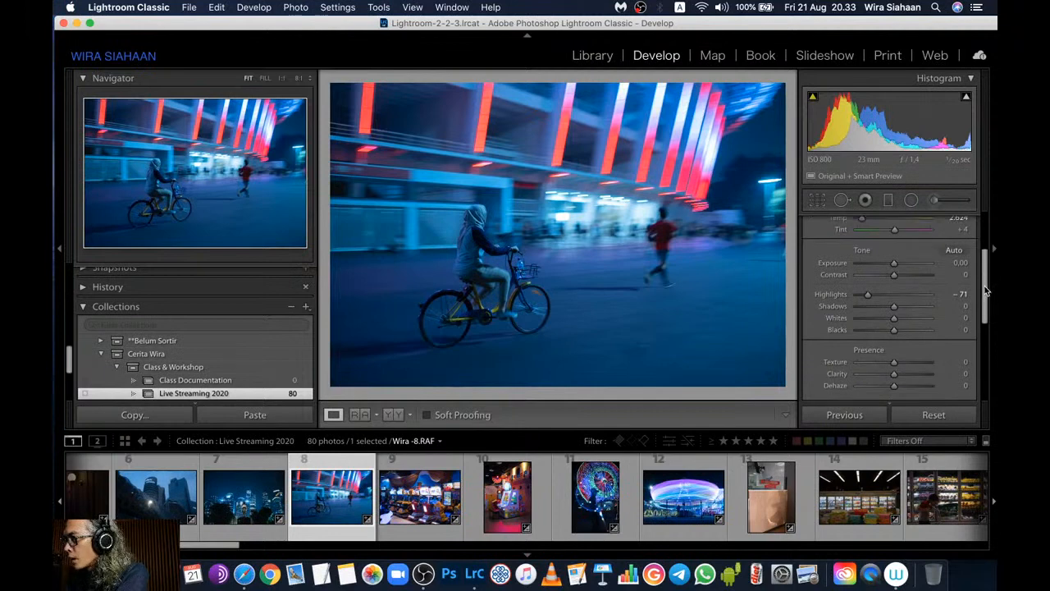
scroll(987, 283, down, 1)
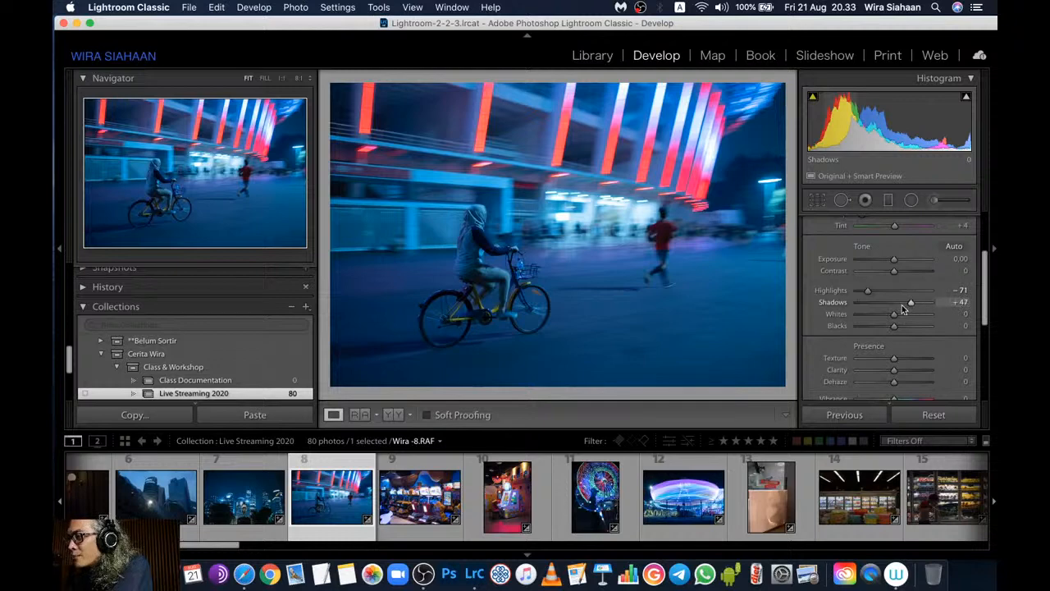
drag(902, 304, 913, 306)
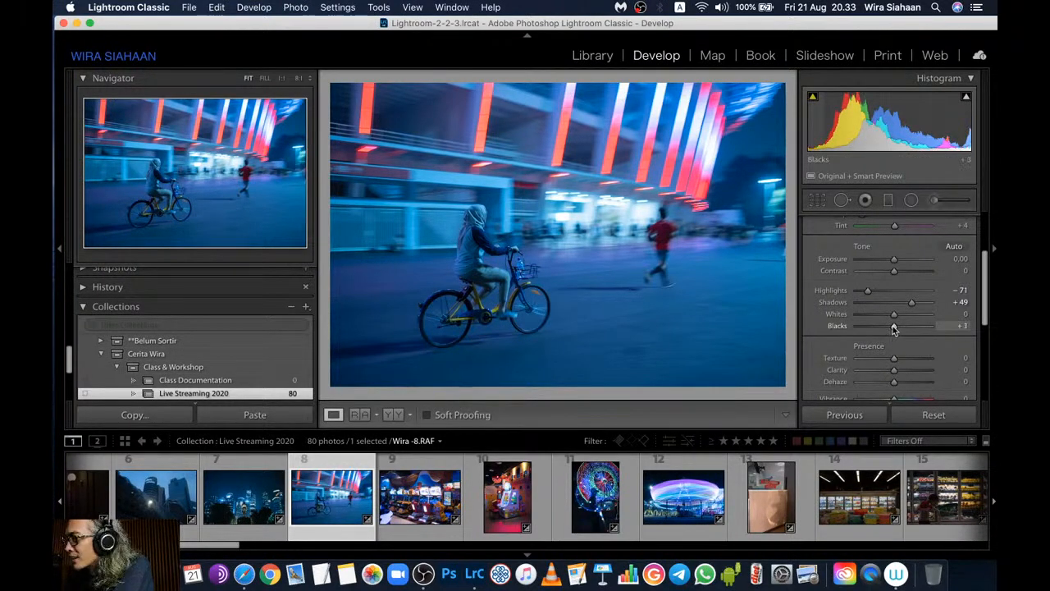
Set the cyclist photo's Whites to +22 and Blacks to -19
drag(885, 331, 882, 328)
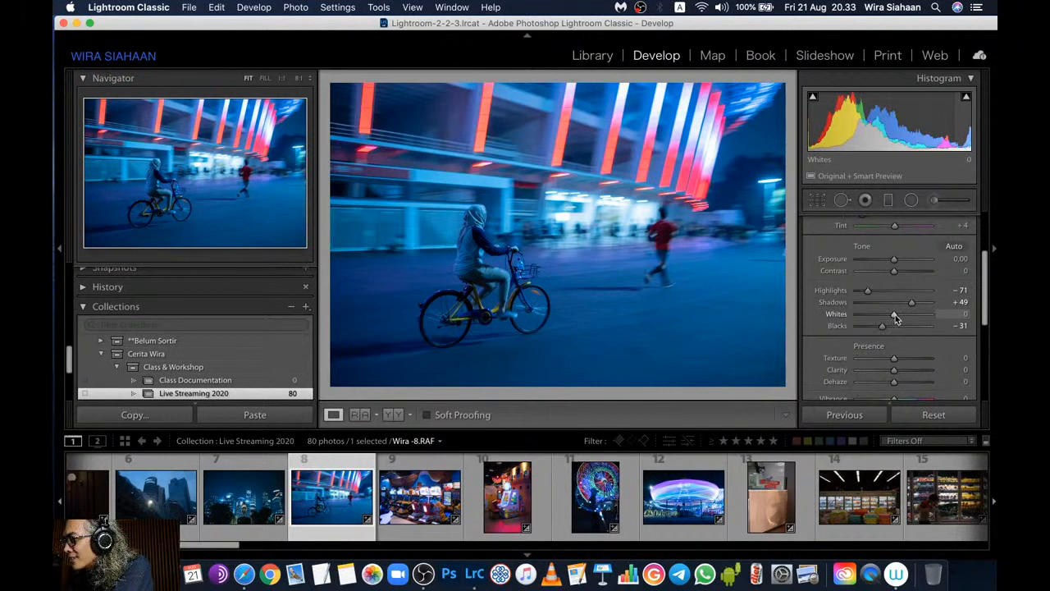
drag(895, 318, 902, 320)
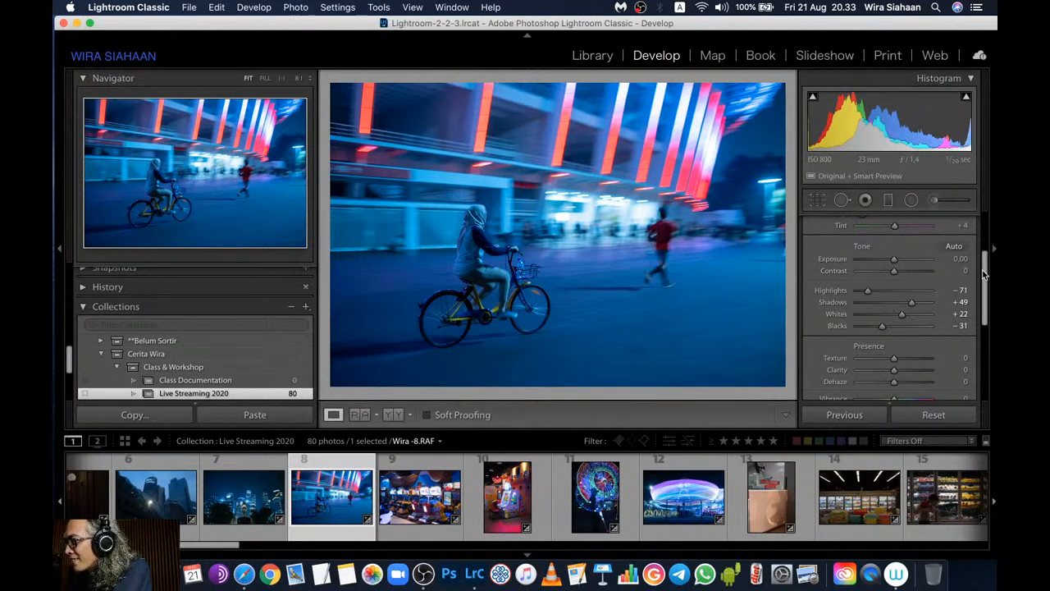
mouse_move(984, 275)
mouse_down()
mouse_move(987, 290)
mouse_move(987, 278)
mouse_up()
drag(884, 322, 889, 324)
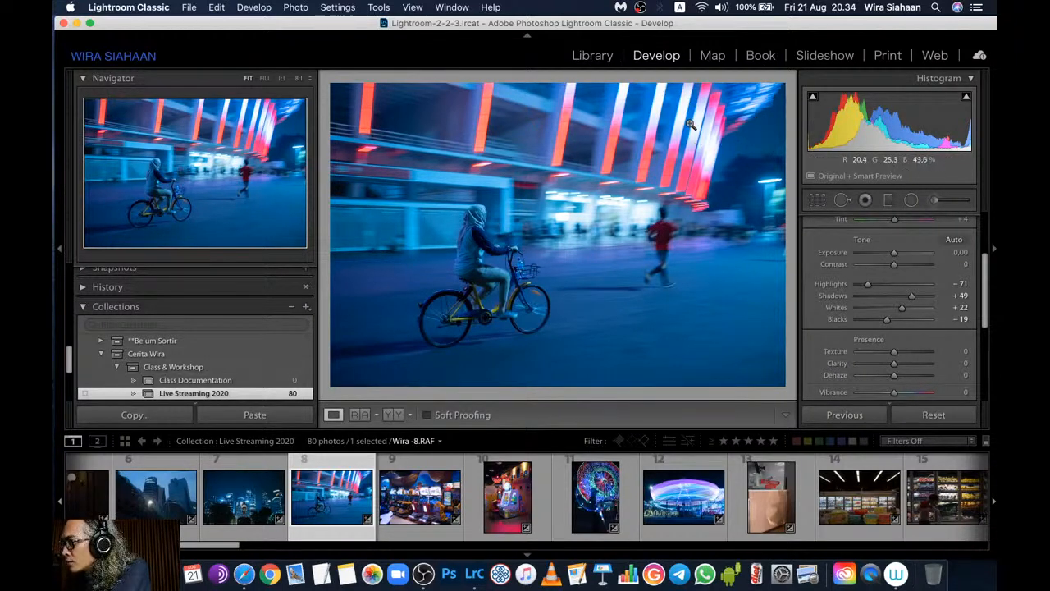
Check the highlight clipping again and lower Highlights to -80
click(966, 98)
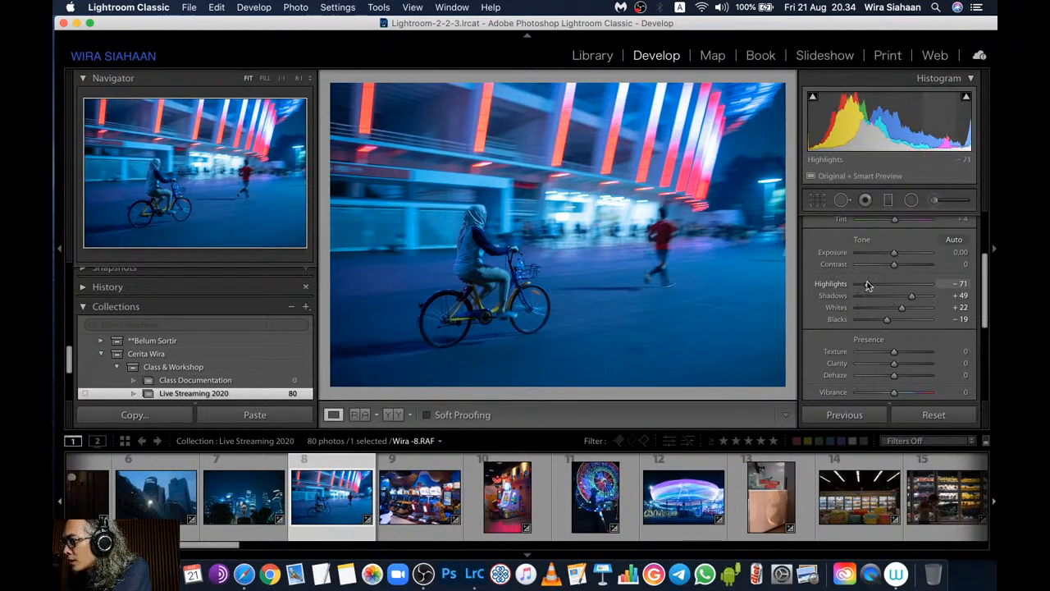
mouse_move(868, 285)
mouse_down()
mouse_move(857, 283)
mouse_move(863, 289)
mouse_up()
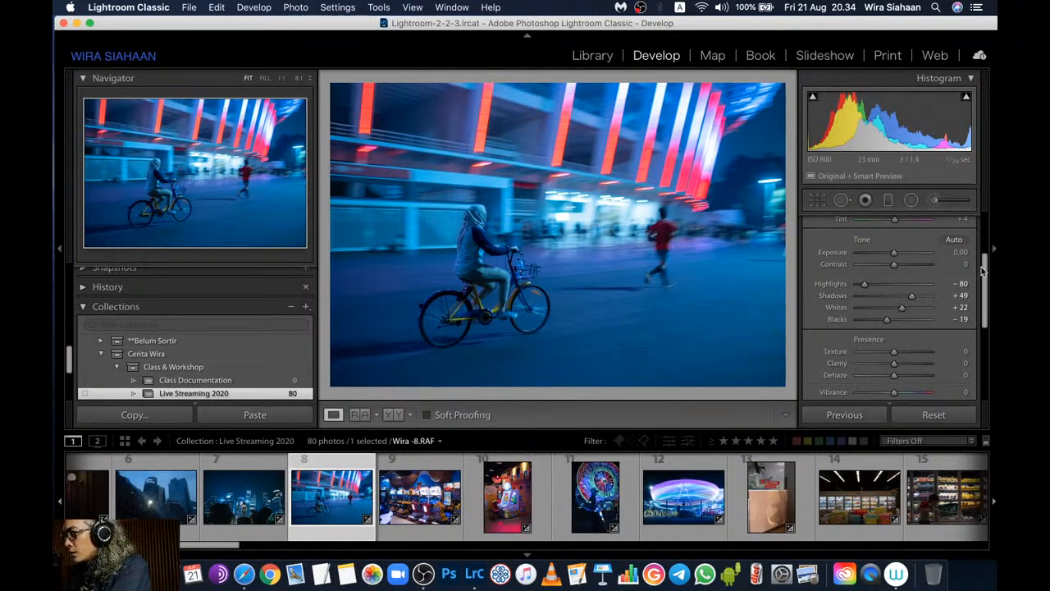
Tint the Split Toning shadows green-cyan with a Hue of 154 and a Saturation of 27
drag(982, 267, 996, 335)
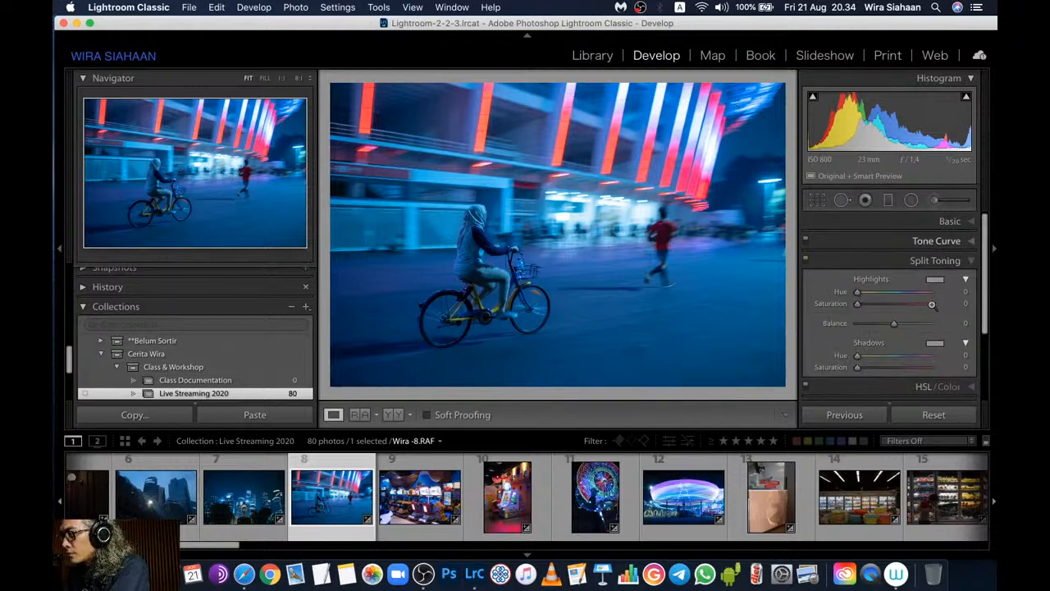
click(936, 279)
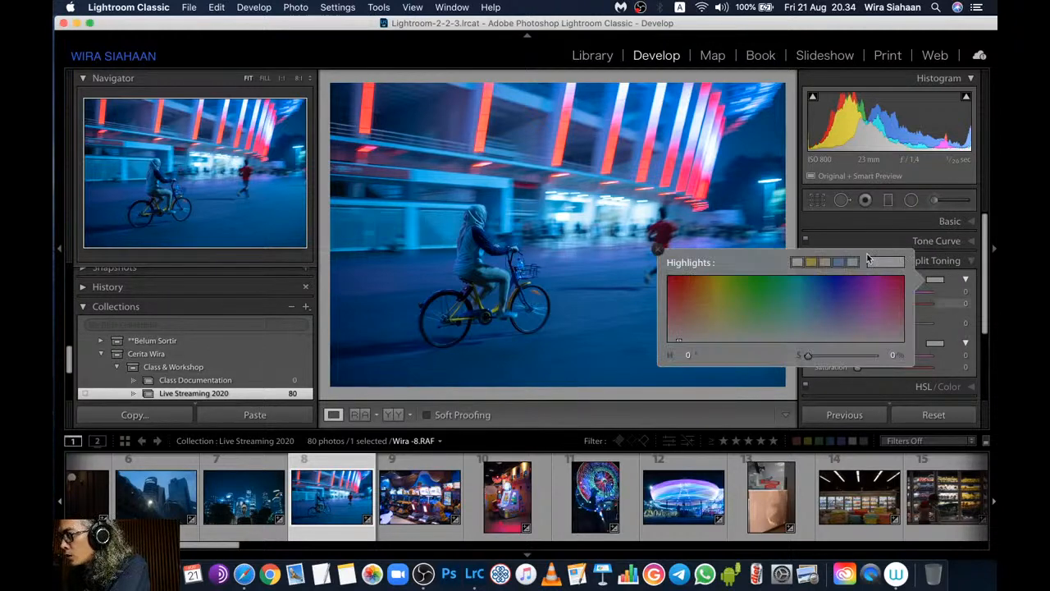
click(953, 304)
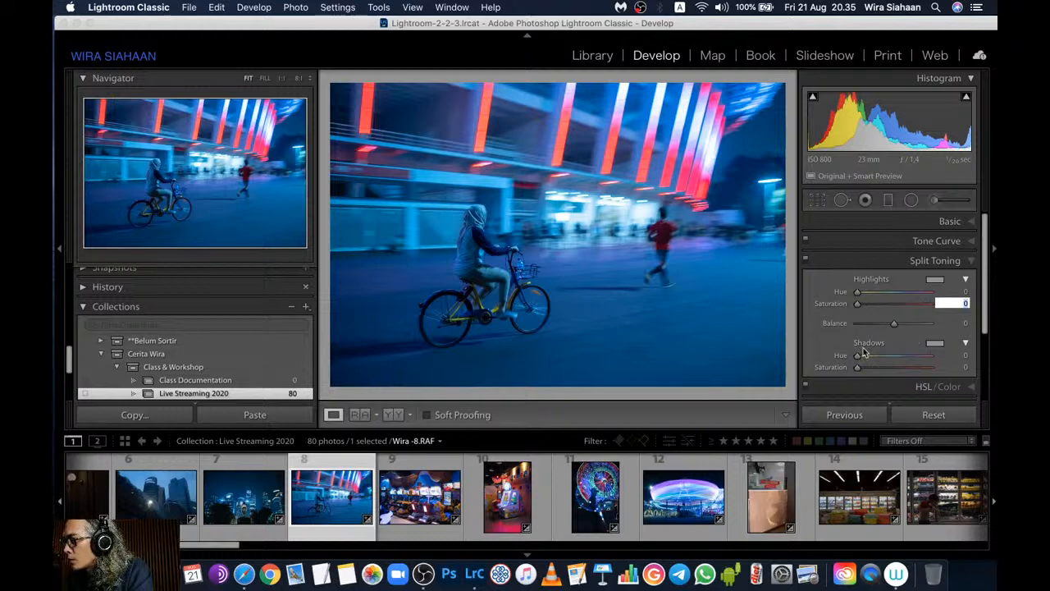
key(alt)
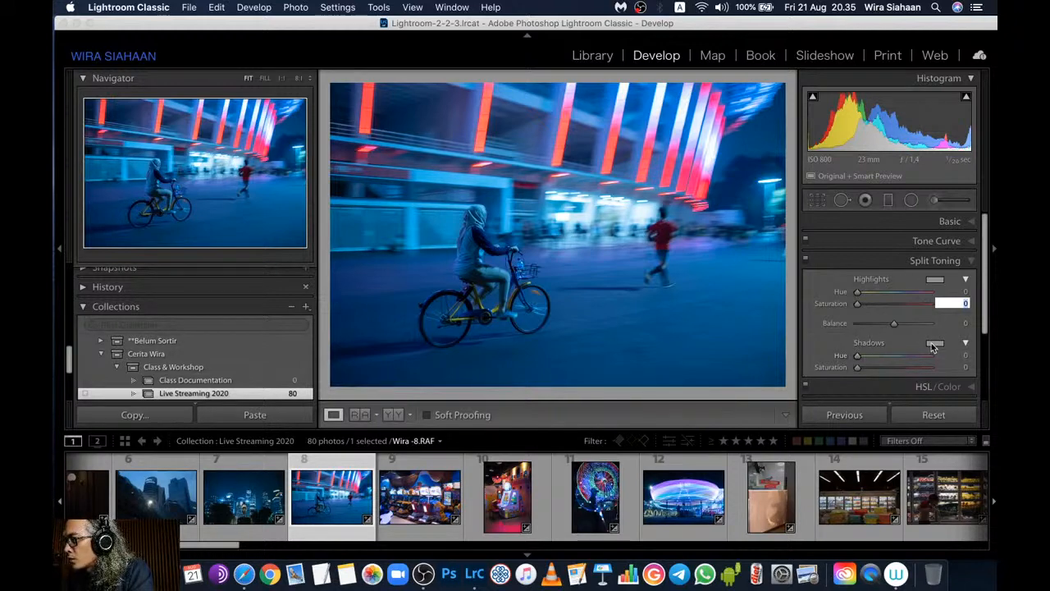
click(935, 346)
click(929, 351)
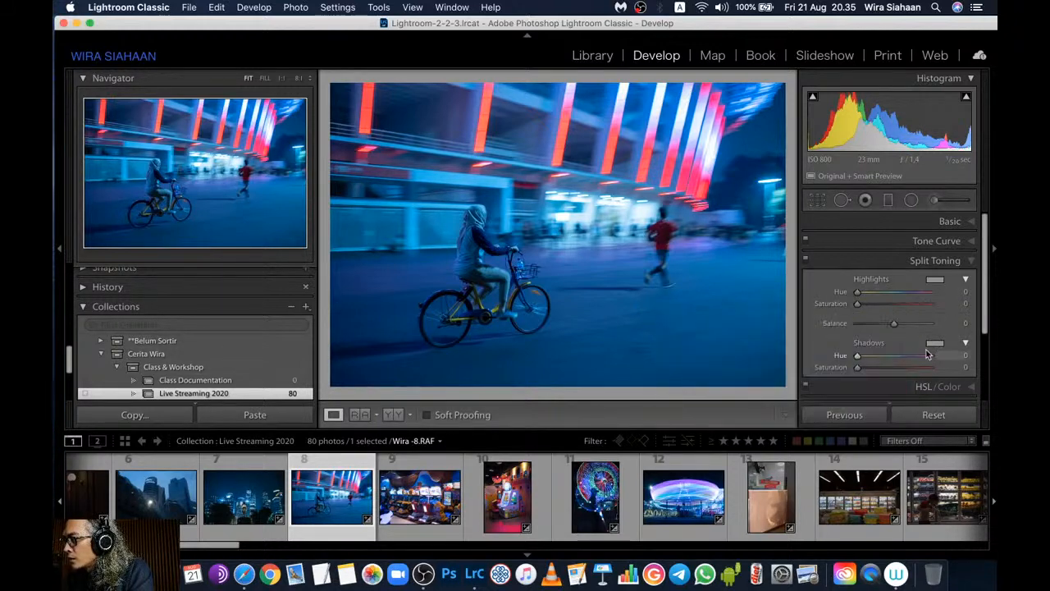
click(934, 349)
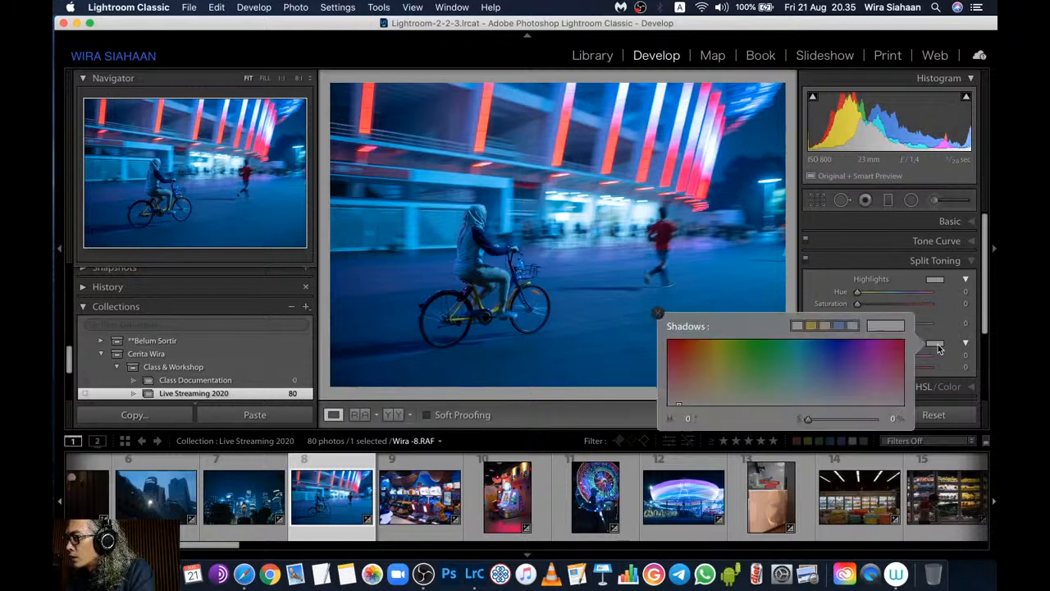
drag(797, 360, 779, 386)
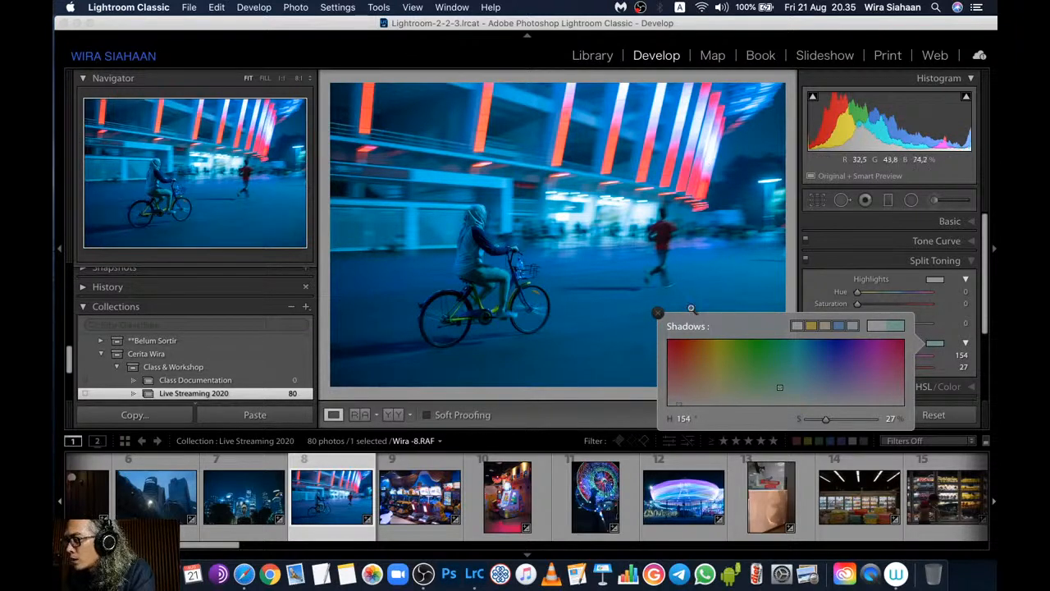
Switch to Adobe Color in Safari, turn the complementary harmony to blue against orange for comparison, and return to Lightroom Classic
key(super+Tab)
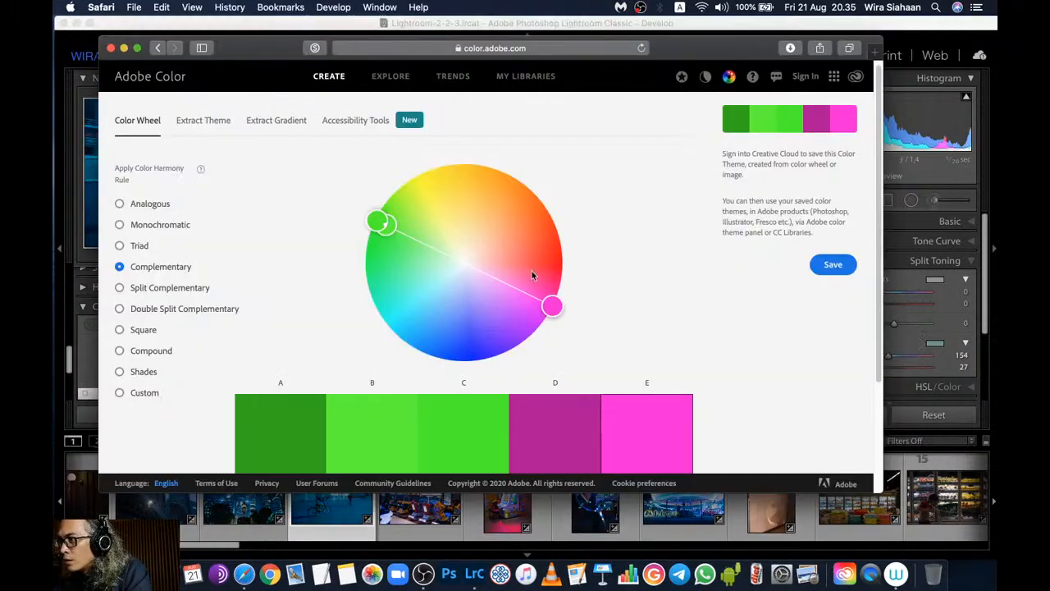
drag(552, 310, 542, 321)
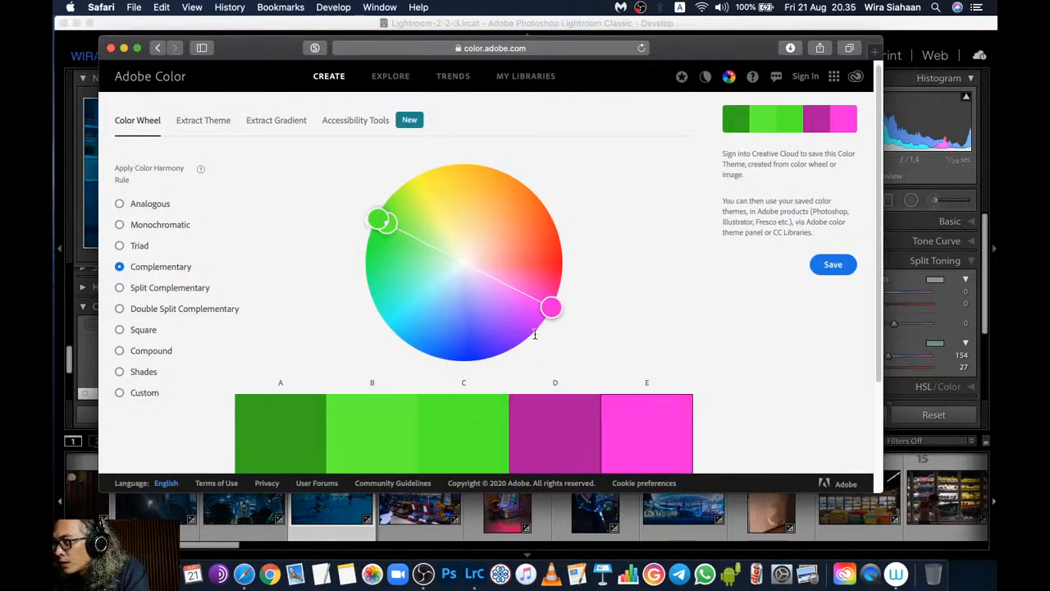
drag(480, 358, 400, 350)
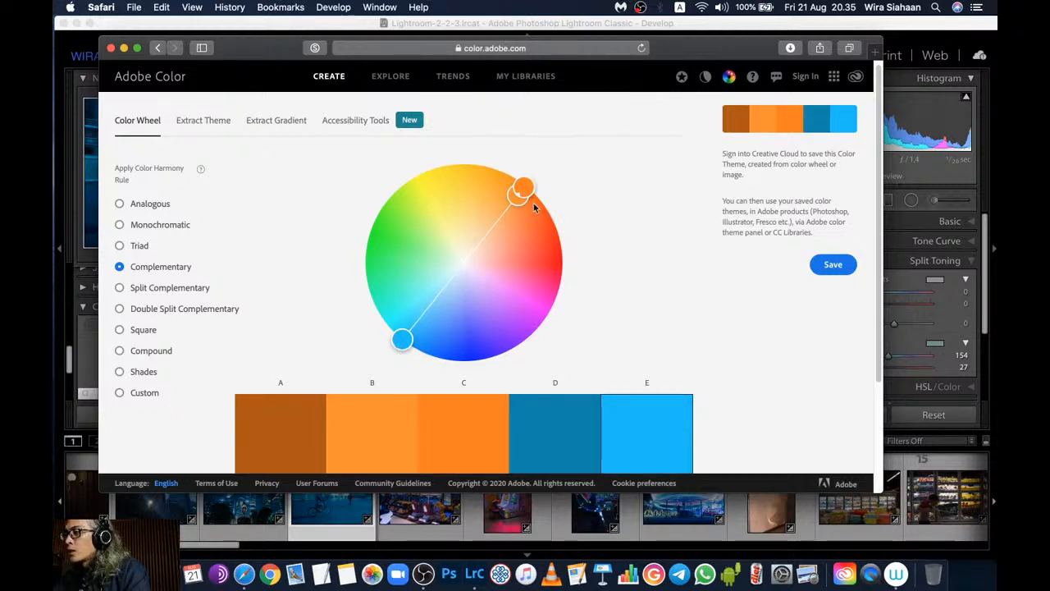
key(super+Tab)
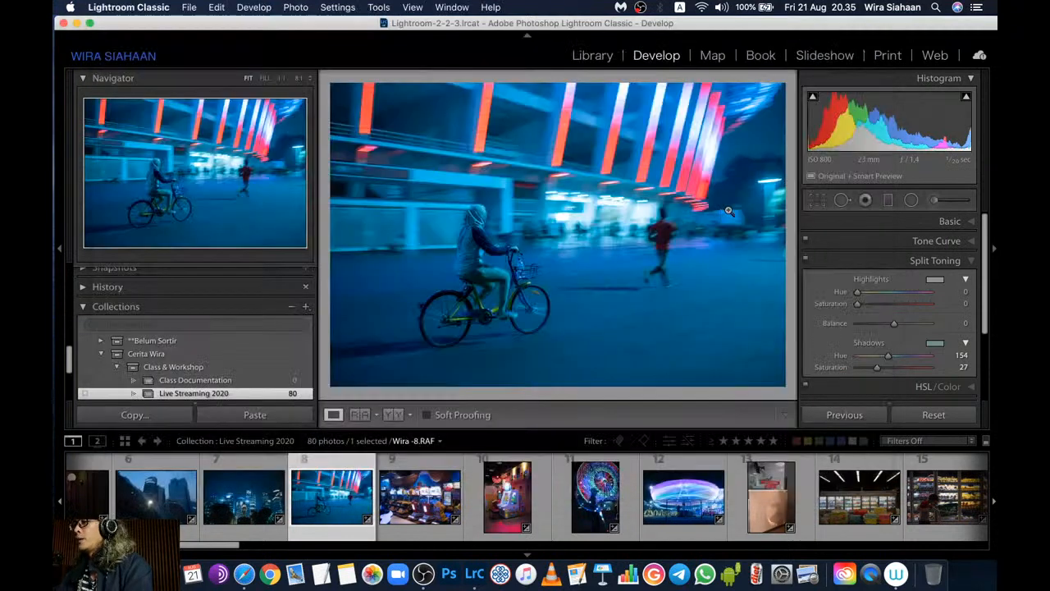
key(super+Tab)
key(super+Tab)
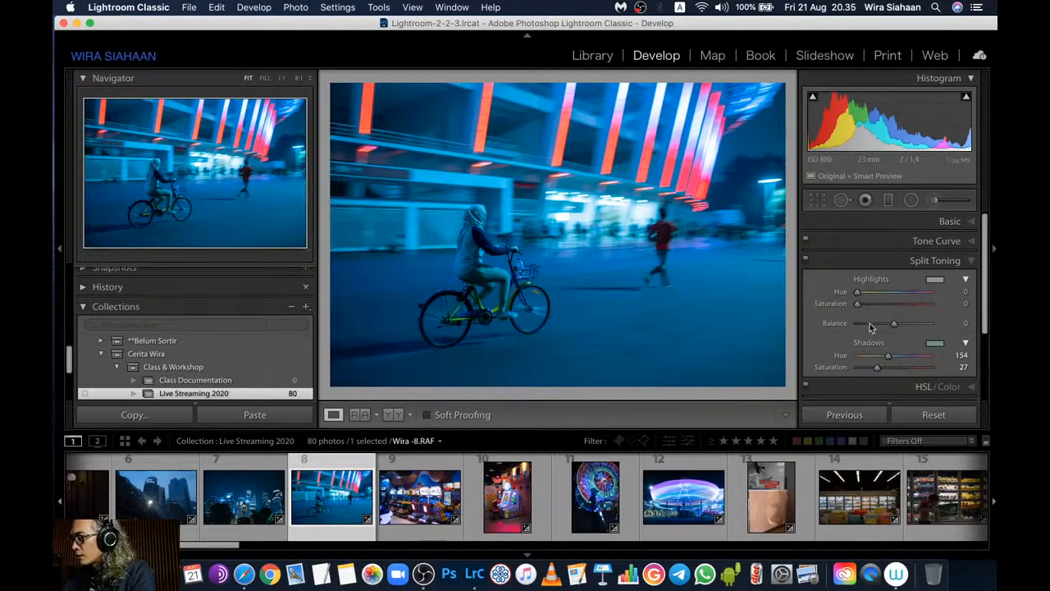
Shift the Split Toning shadow Hue to 169, keeping its Saturation at 27
click(937, 346)
mouse_move(800, 374)
mouse_down()
mouse_move(790, 384)
mouse_move(798, 391)
mouse_move(790, 387)
mouse_up()
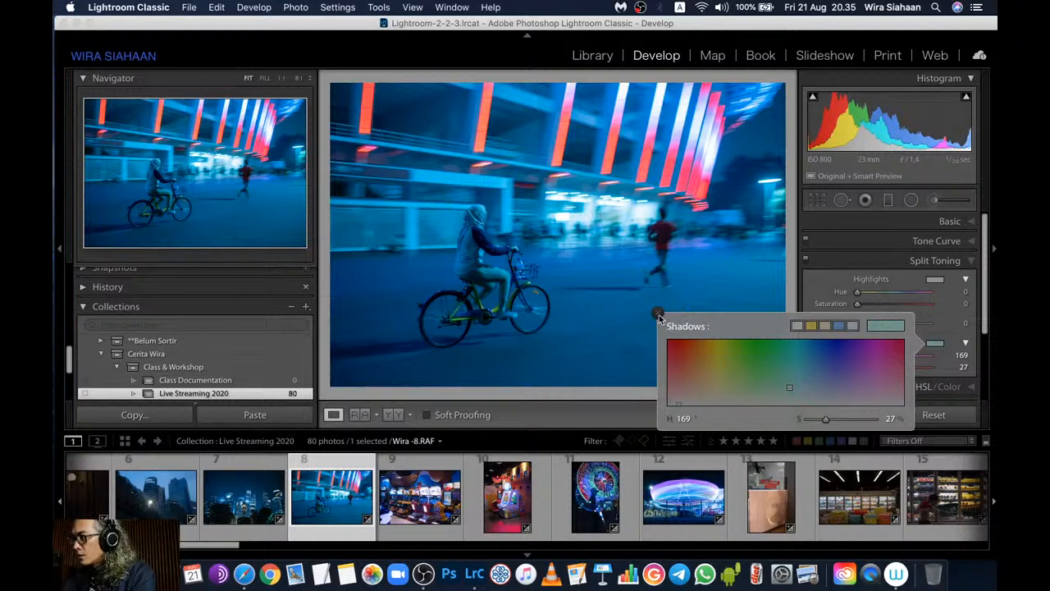
Tint the Split Toning highlights green with a Hue of 135 and a Saturation of 25
click(659, 316)
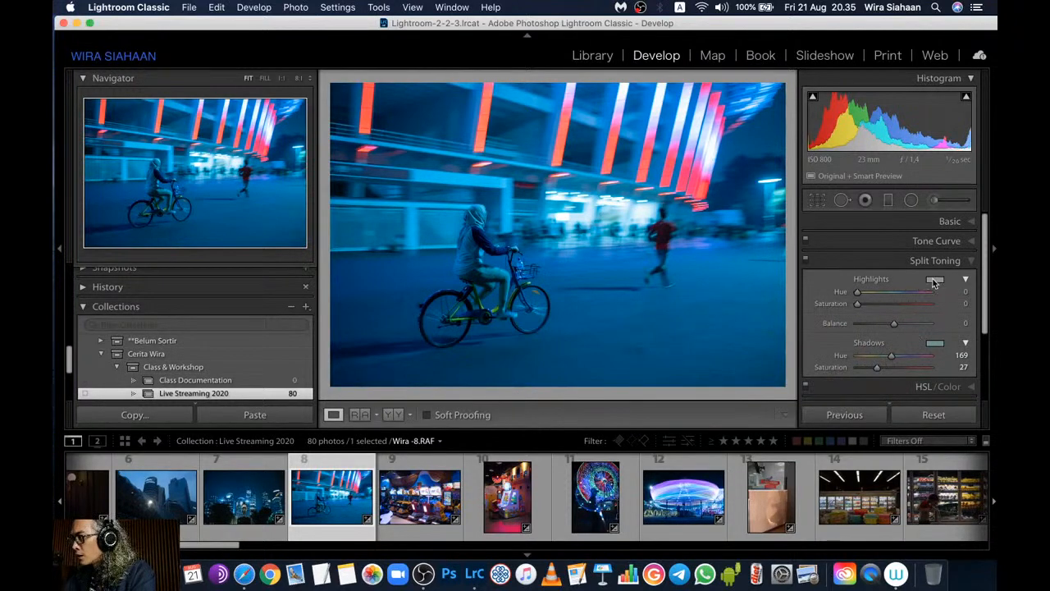
click(934, 281)
drag(825, 336, 703, 310)
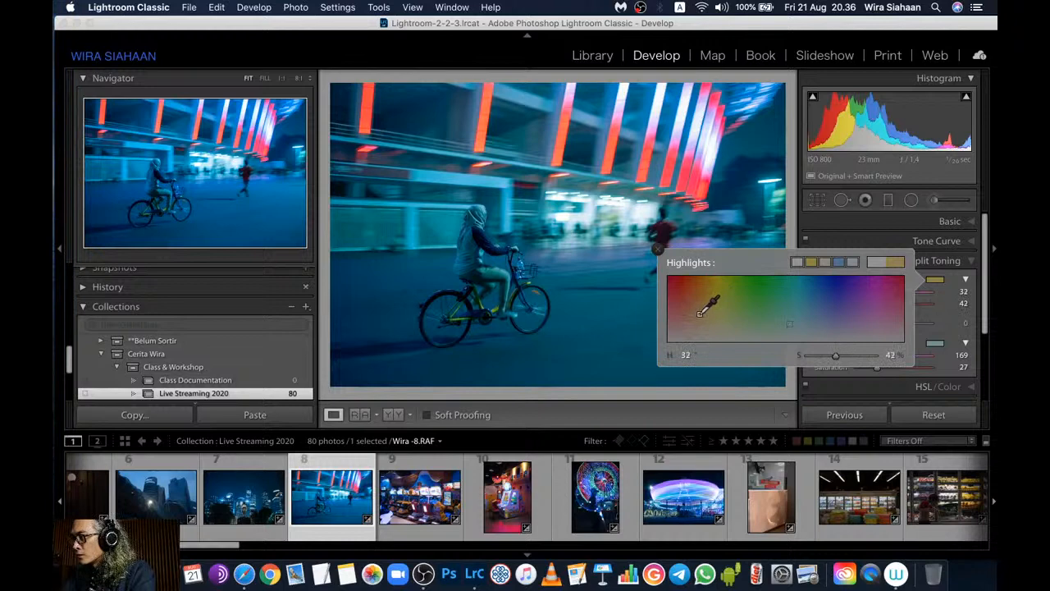
mouse_move(700, 312)
mouse_down()
mouse_move(686, 328)
mouse_move(762, 311)
mouse_move(768, 326)
mouse_up()
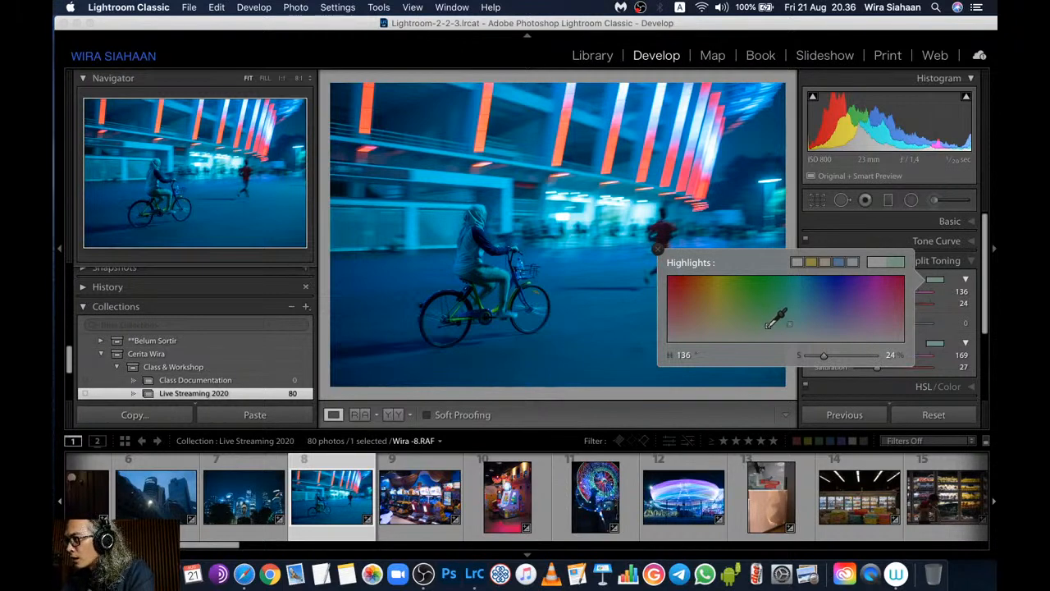
drag(769, 325, 767, 325)
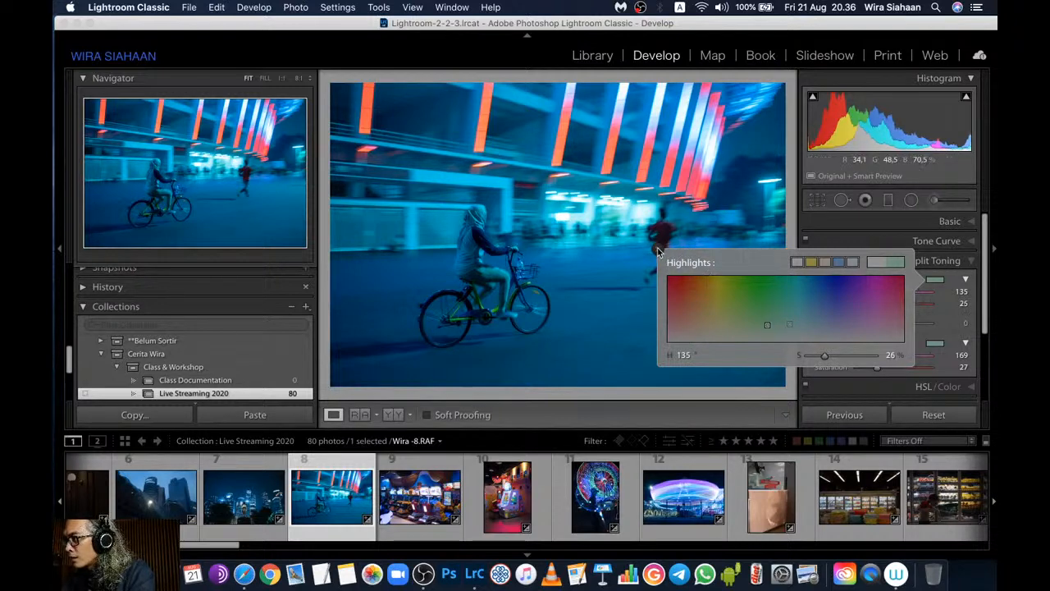
click(934, 262)
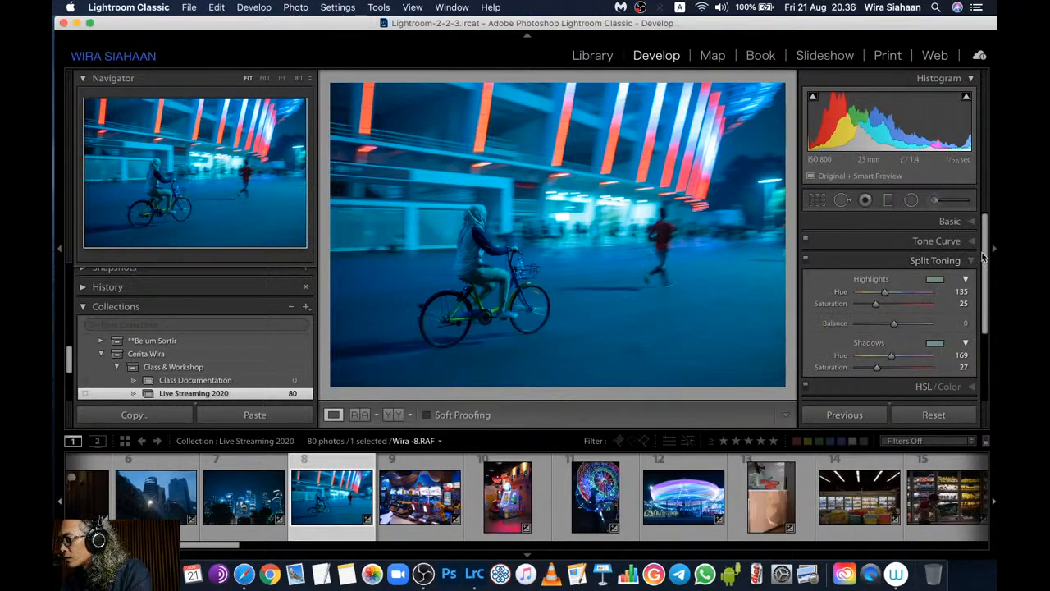
Shift the HSL Red Hue to +74 so the stadium's red light panels turn orange
drag(985, 255, 992, 319)
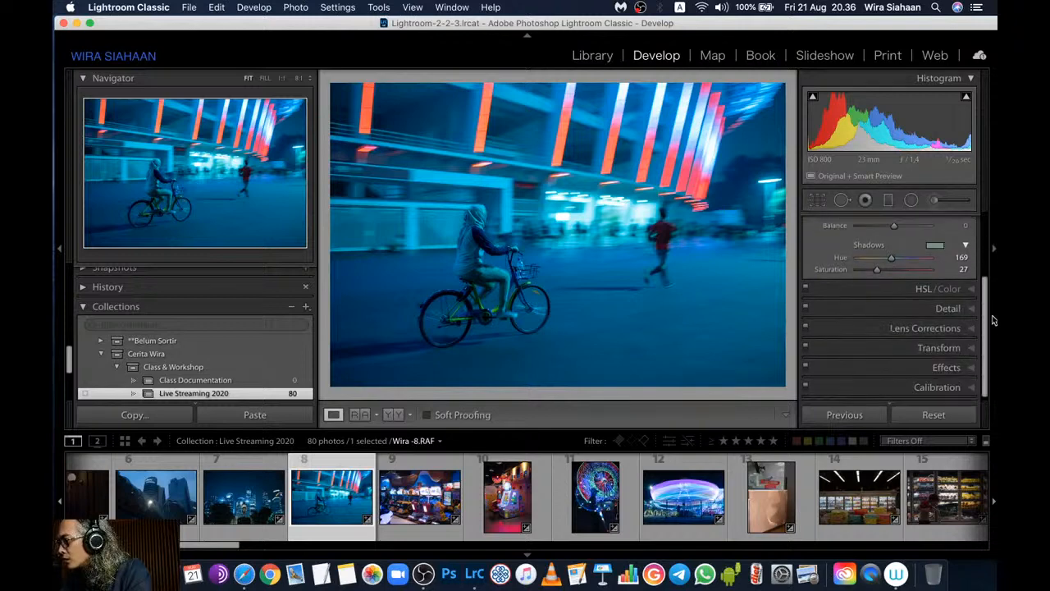
click(928, 291)
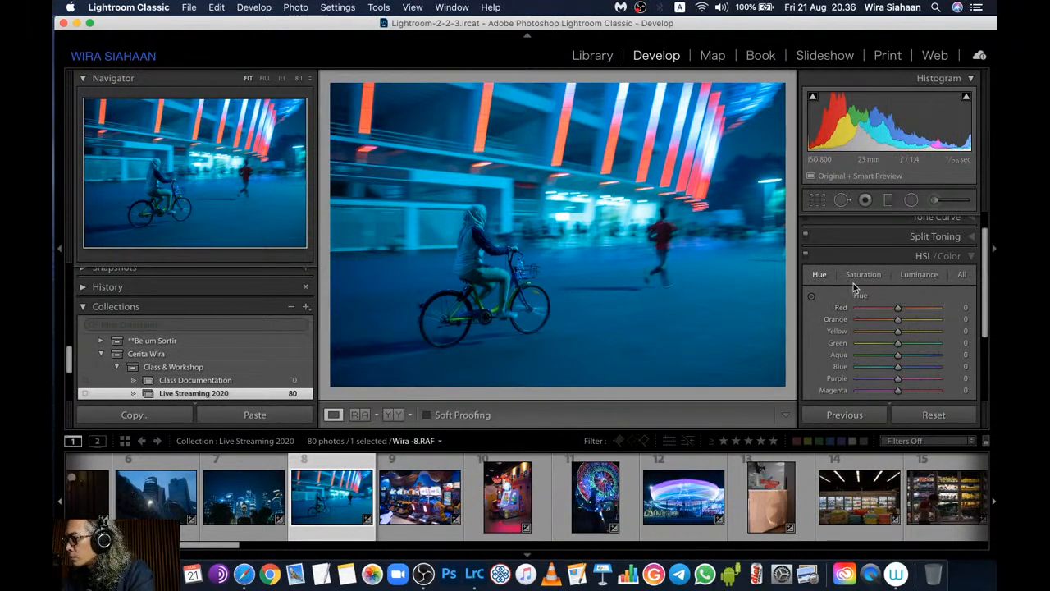
drag(899, 312, 897, 312)
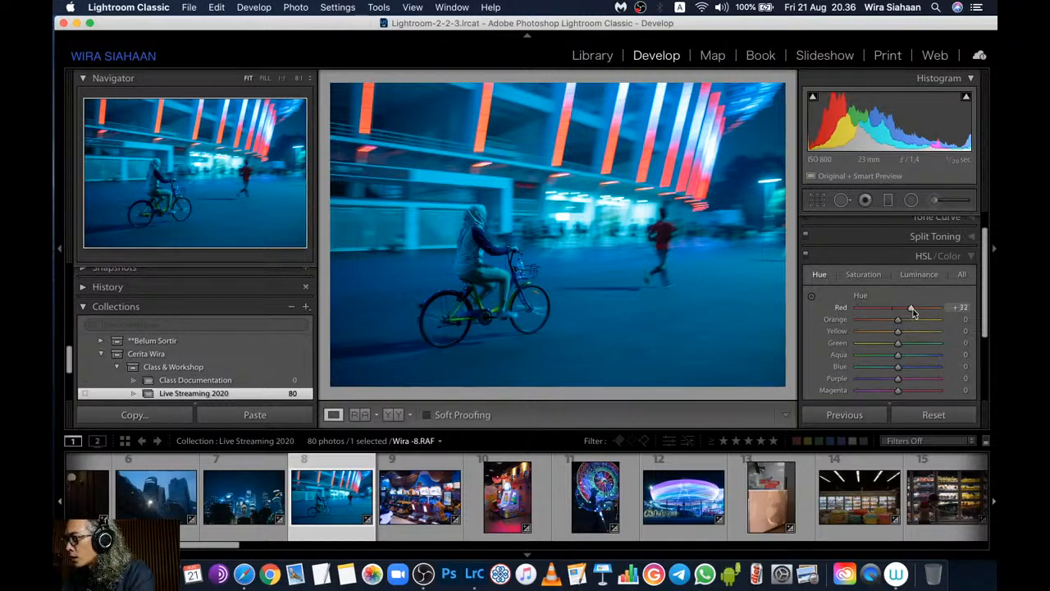
drag(918, 309, 930, 306)
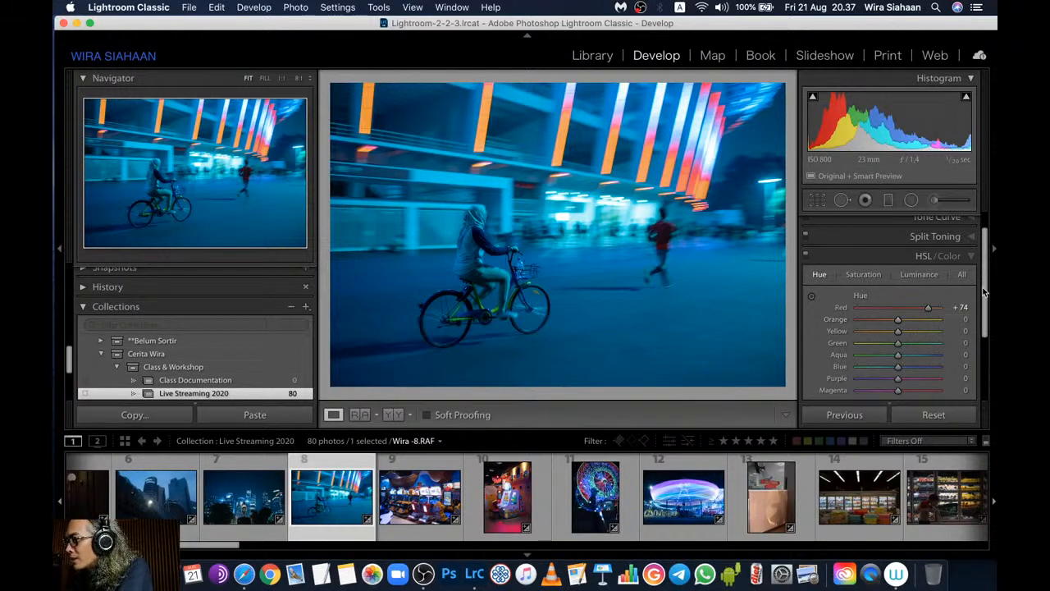
Set the HSL Blue Hue to +10
scroll(984, 293, down, 1)
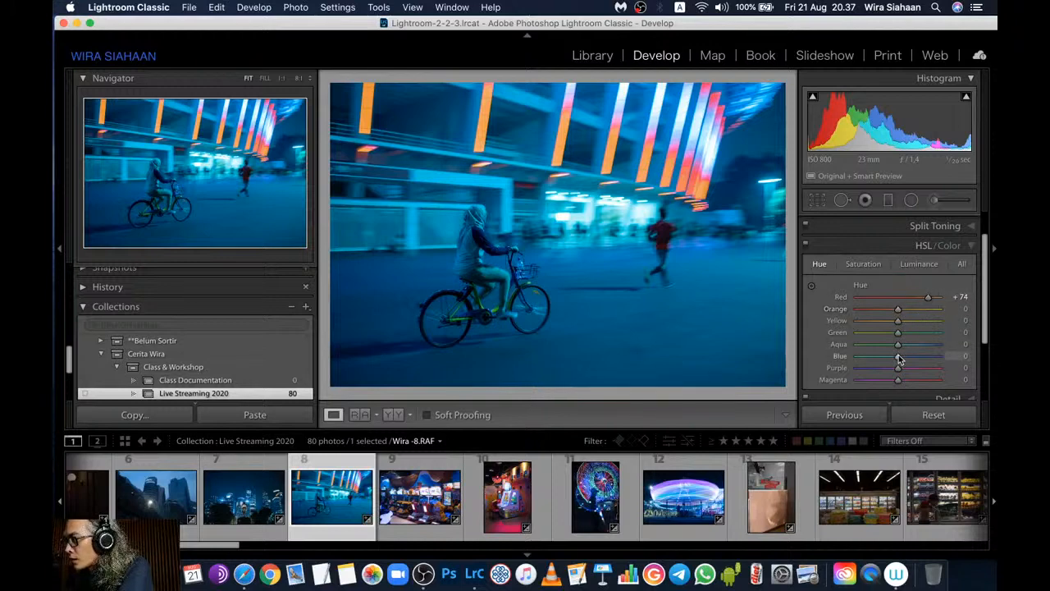
mouse_move(896, 356)
mouse_down()
mouse_move(878, 361)
mouse_move(905, 358)
mouse_up()
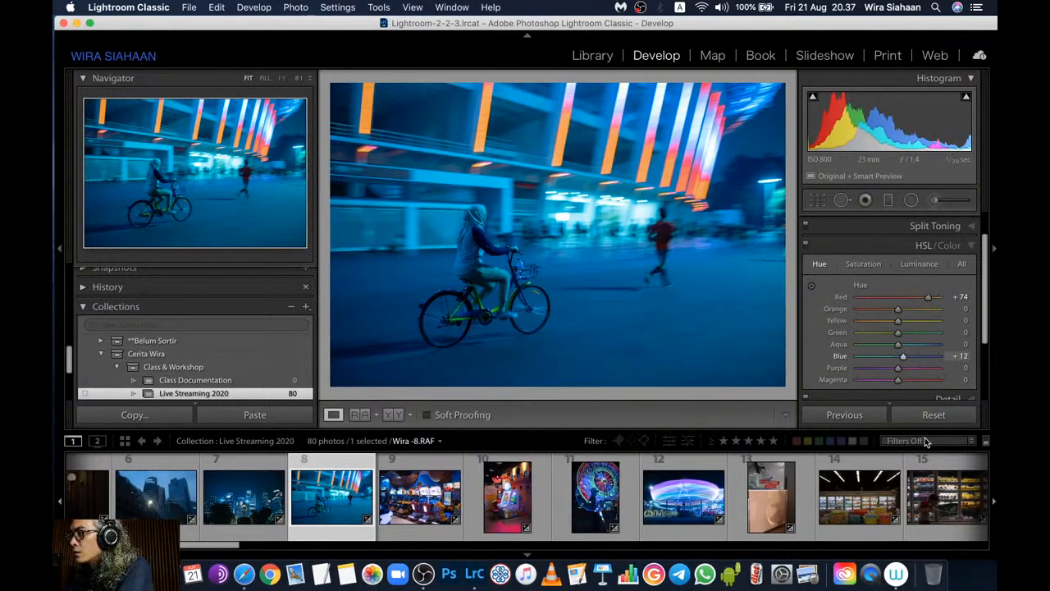
click(959, 355)
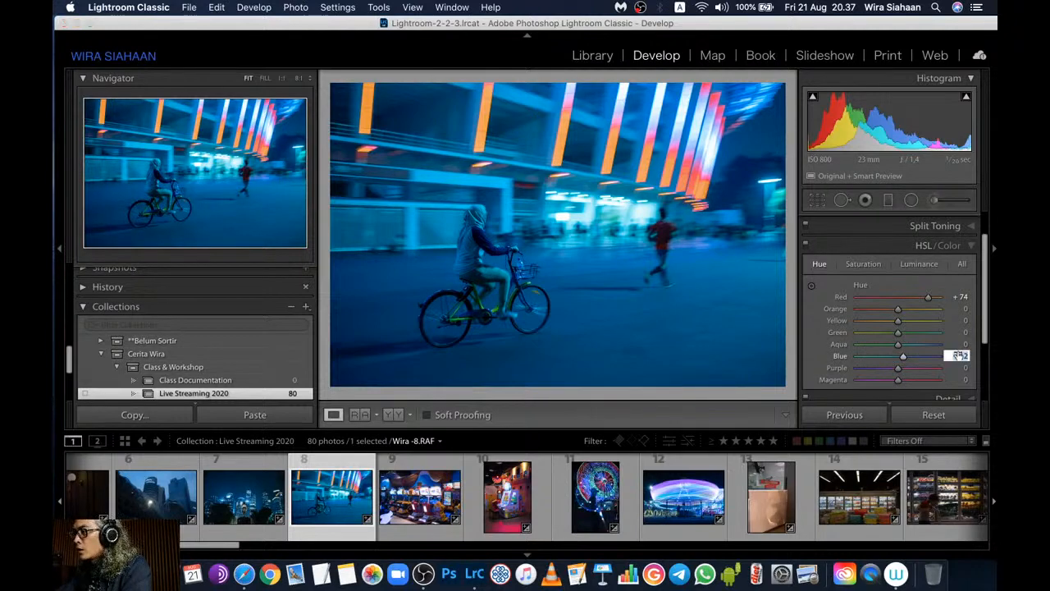
text(10)
key(Return)
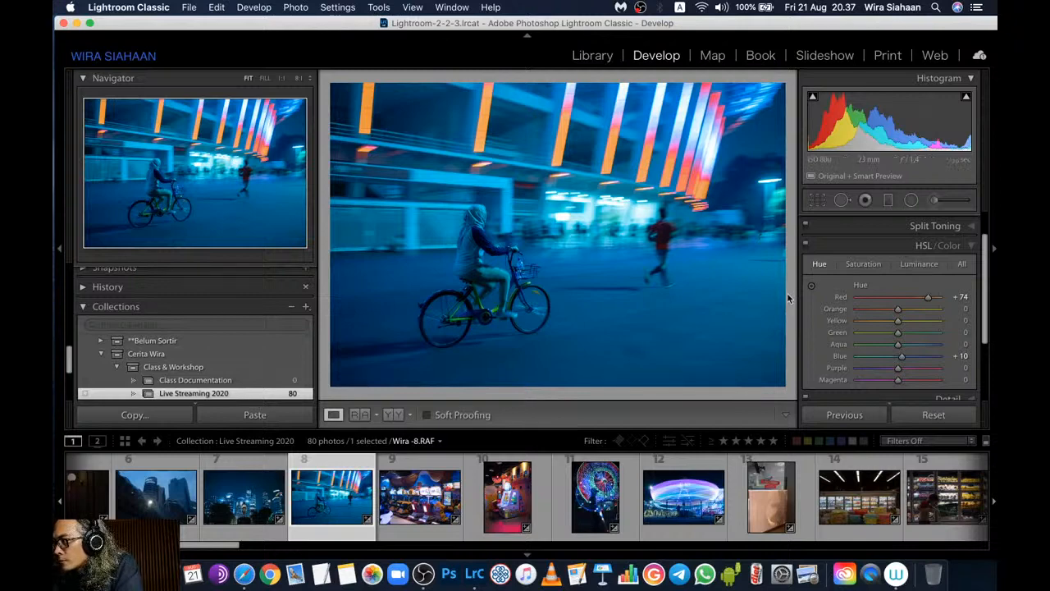
Activate Crop & Straighten and compare the composition overlays, including thirds, diagonal, centre, triangle, golden ratio, golden spiral and grid, on the cyclist photo
key(r)
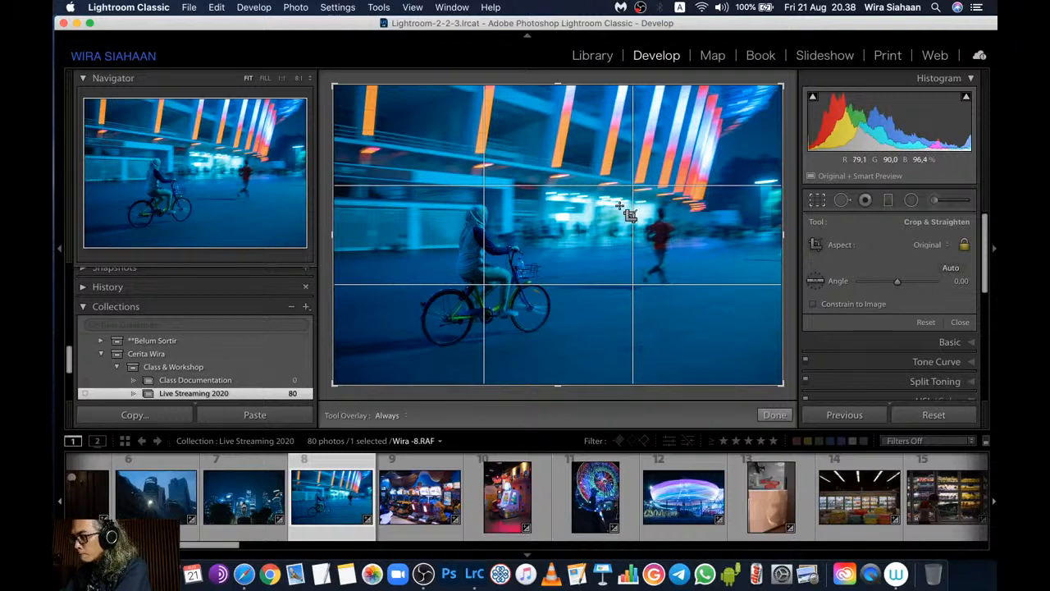
key(o)
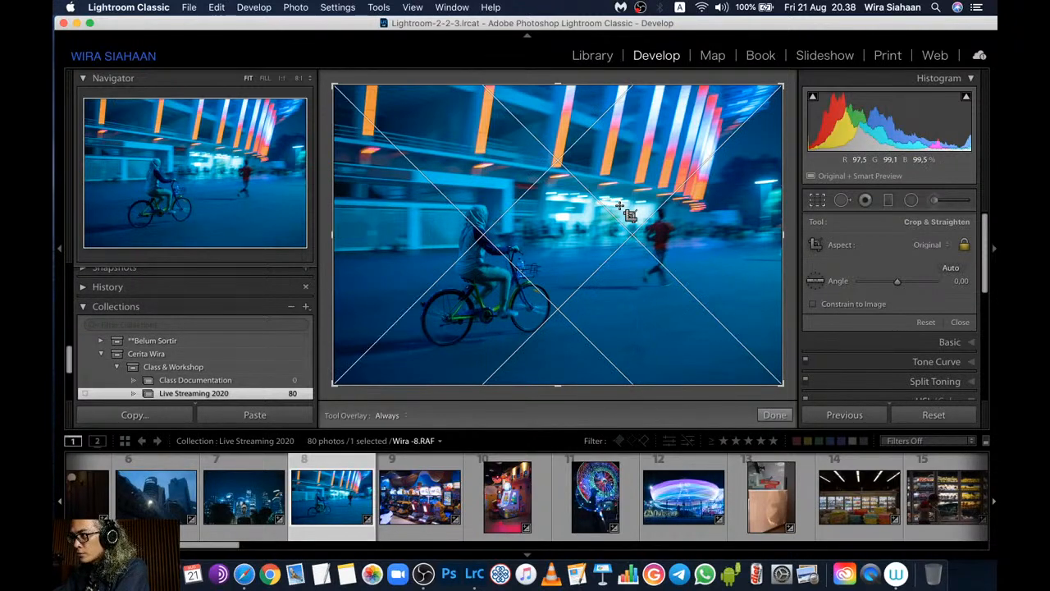
key(o)
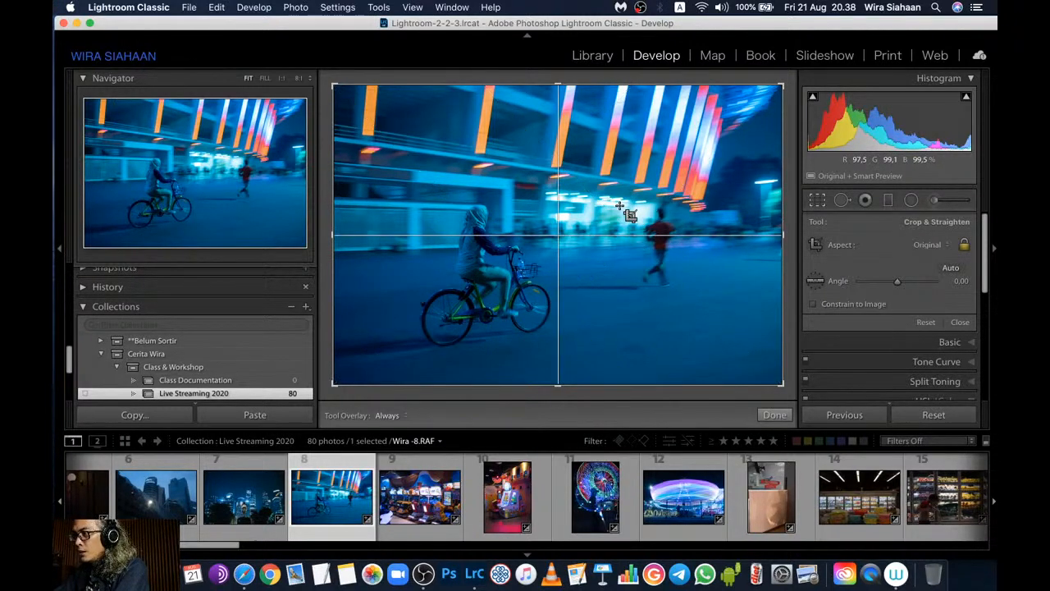
key(o)
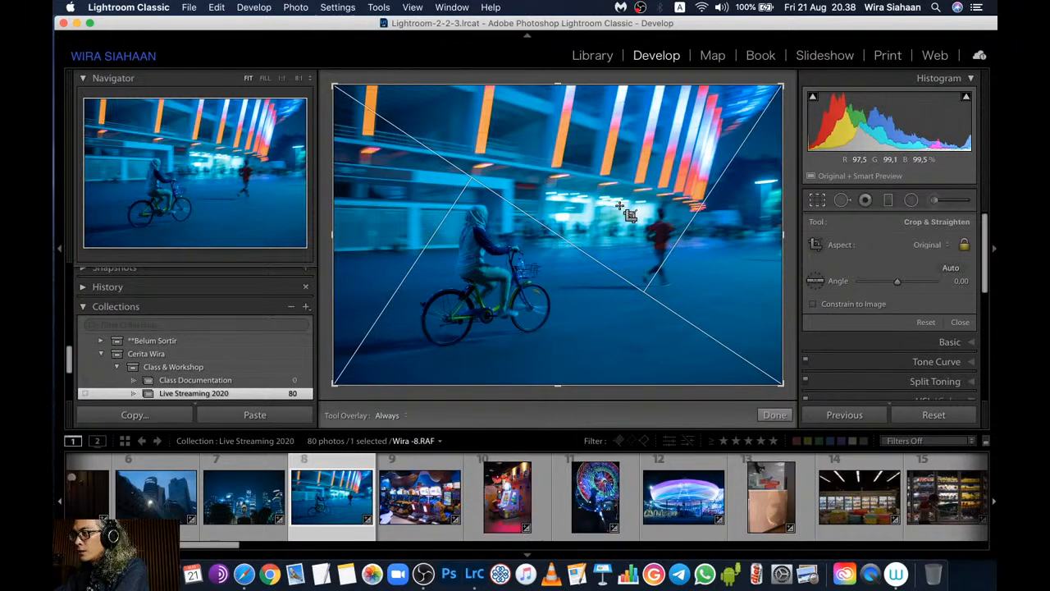
key(o)
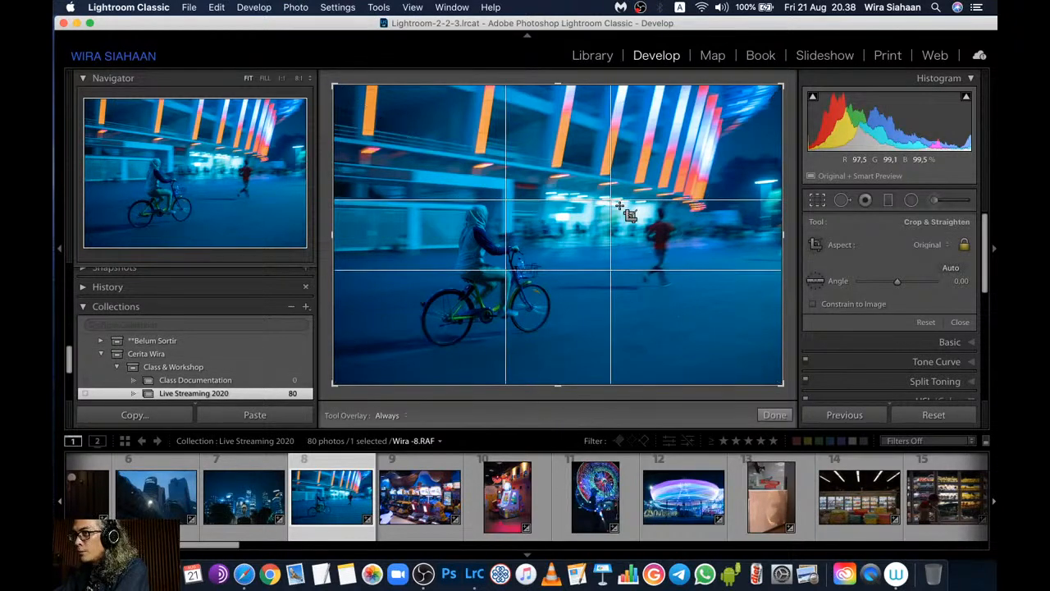
key(o)
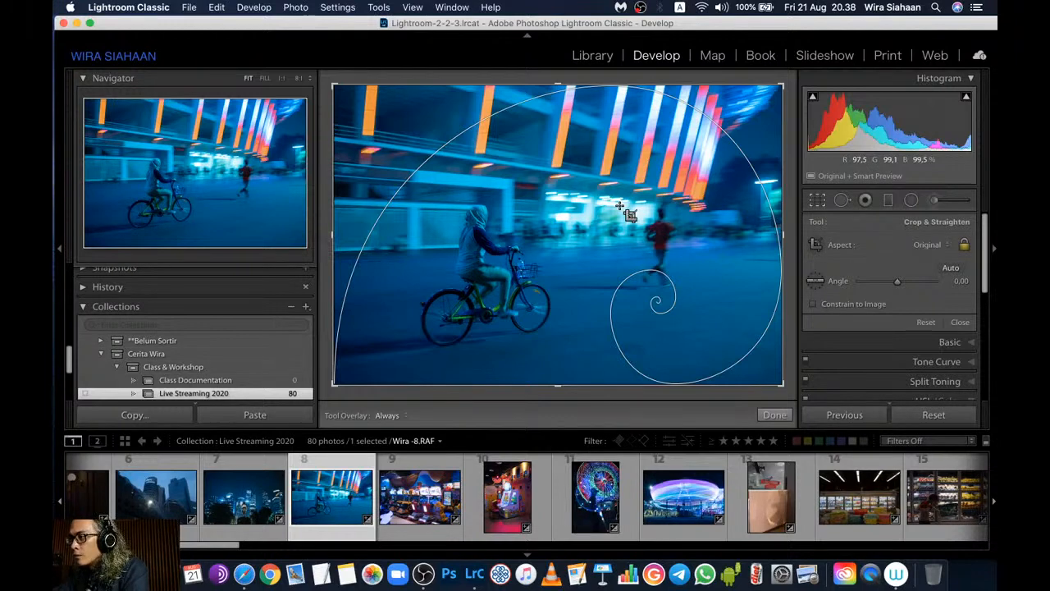
key(o)
key(o)
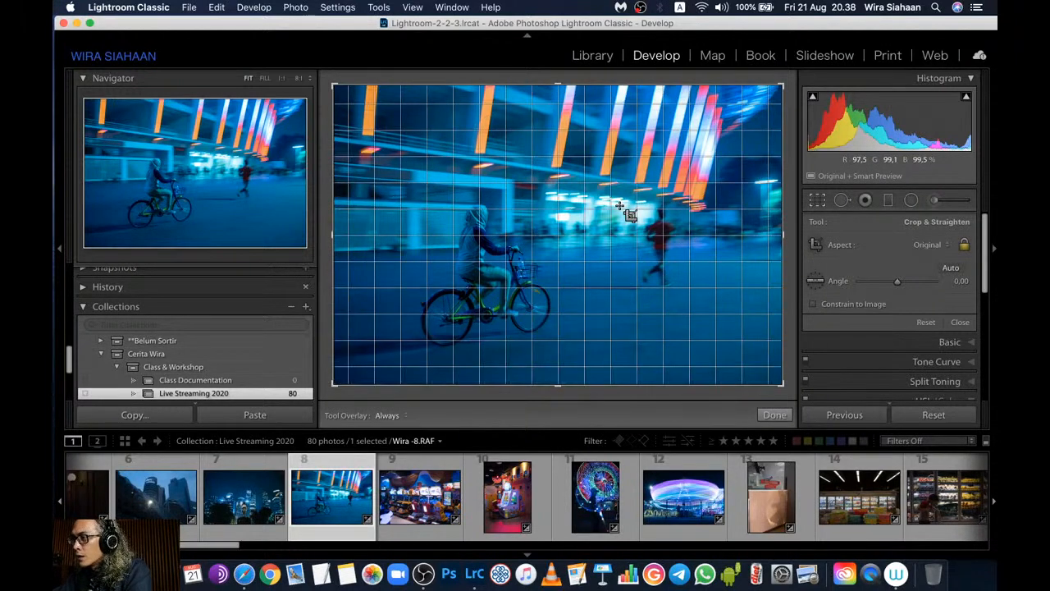
key(o)
key(o)
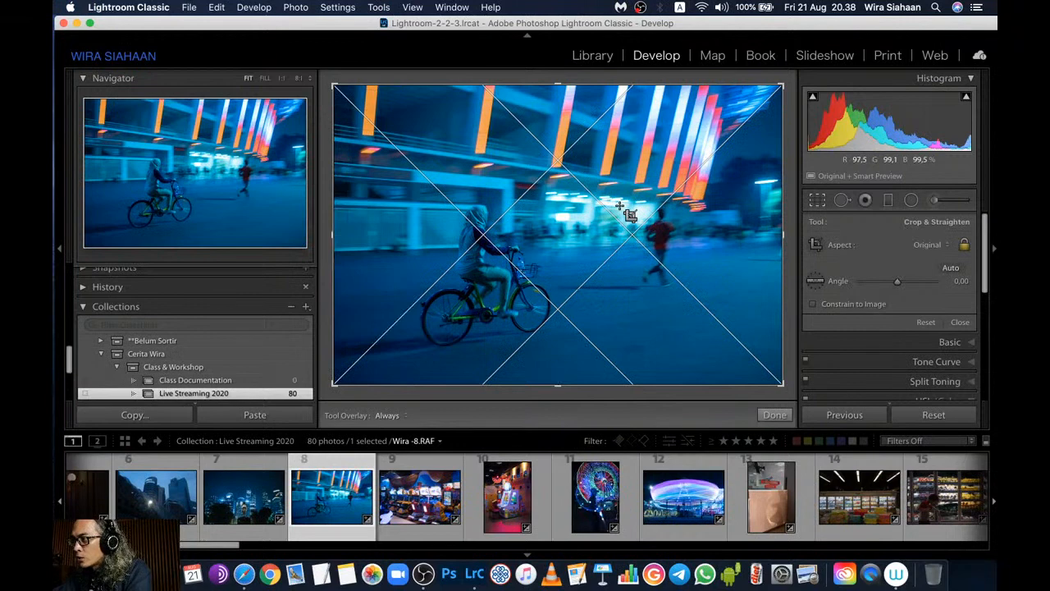
key(o)
key(o)
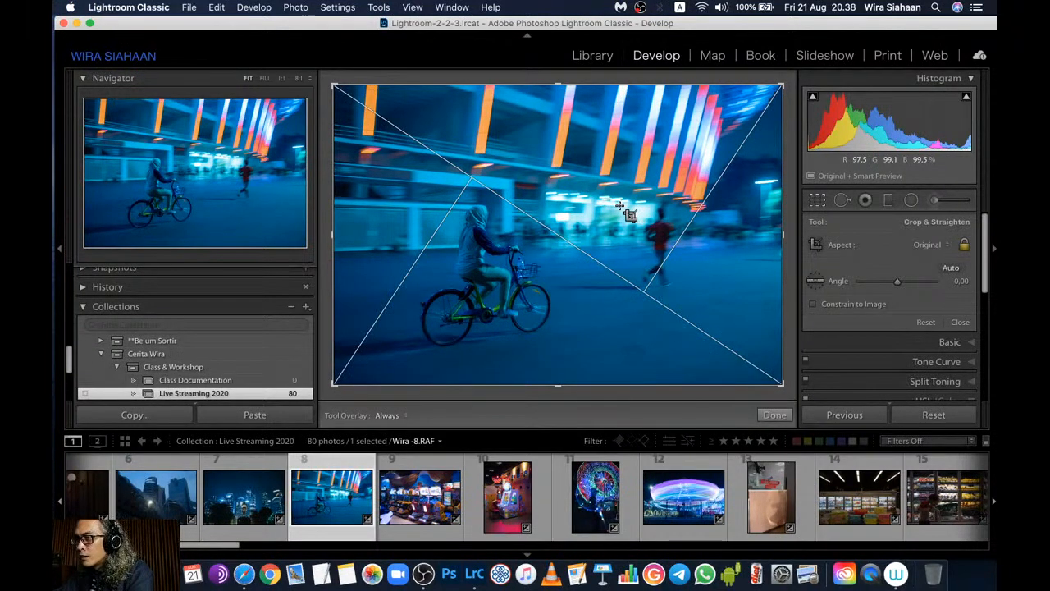
Flip the golden spiral overlay so its coil falls on the cyclist, and crop the photo tighter at the original aspect ratio
key(shift+o)
key(shift+o)
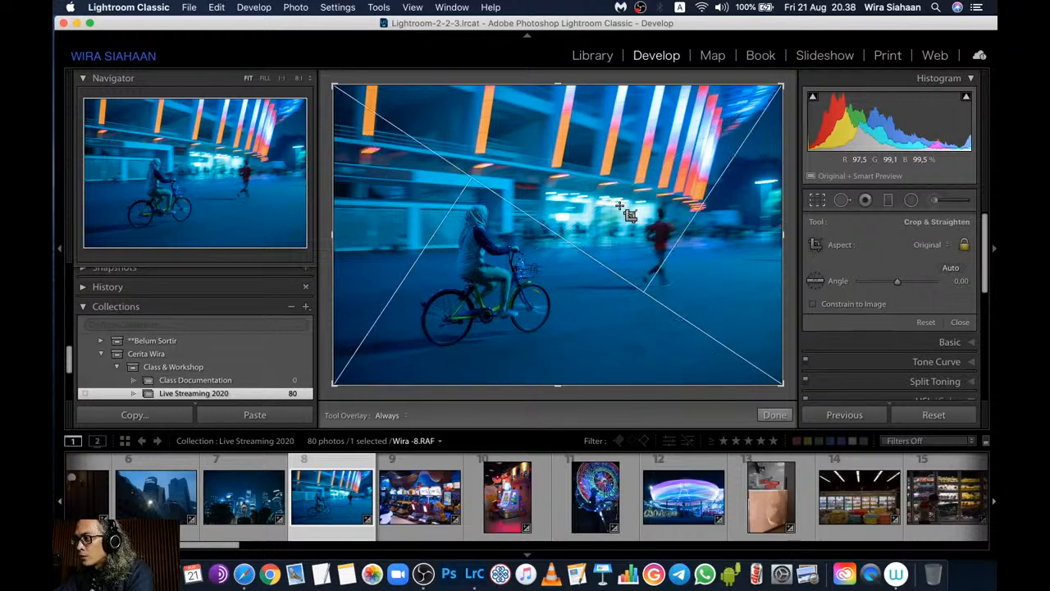
key(shift+o)
key(o)
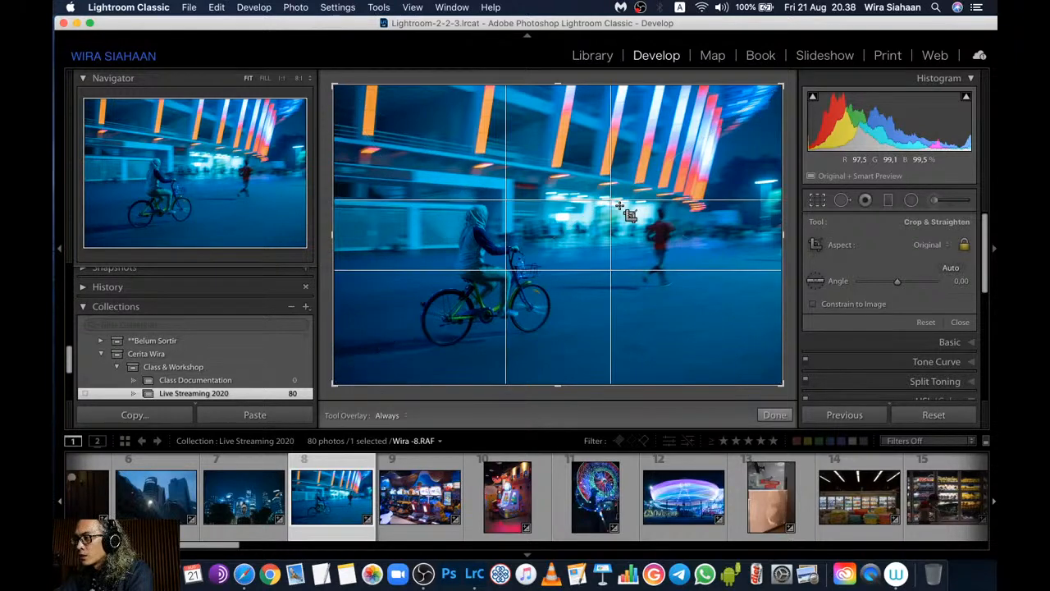
key(o)
key(shift+o)
key(shift+o)
key(shift+o)
key(shift+o)
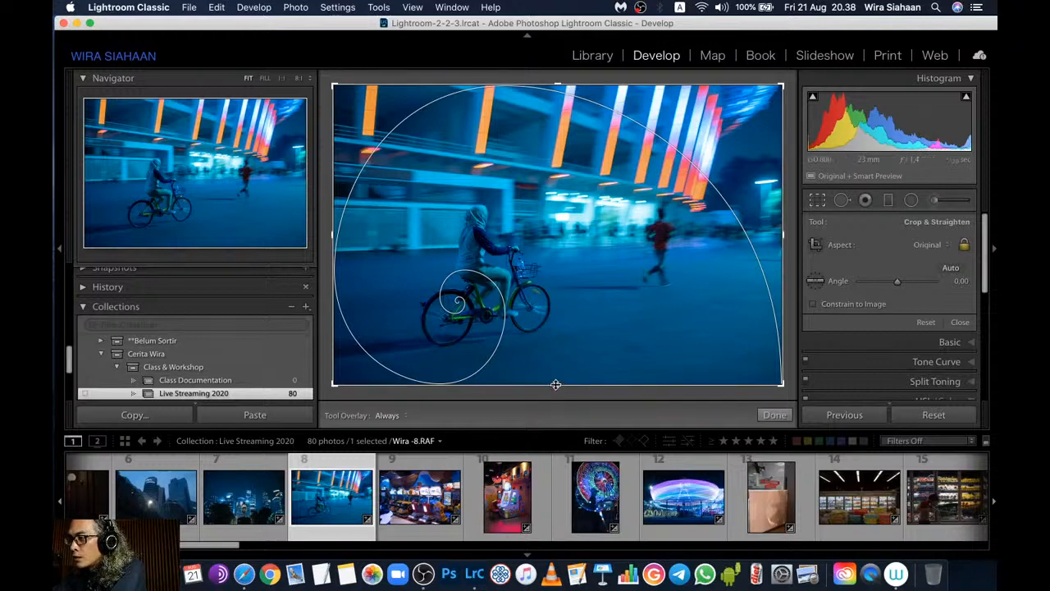
drag(556, 384, 566, 369)
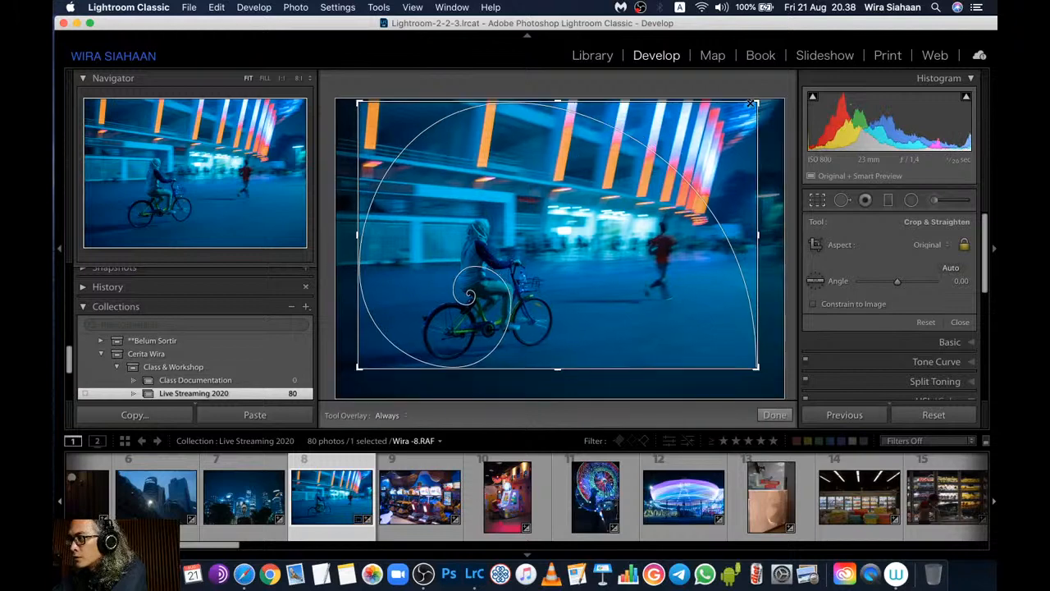
drag(750, 103, 743, 107)
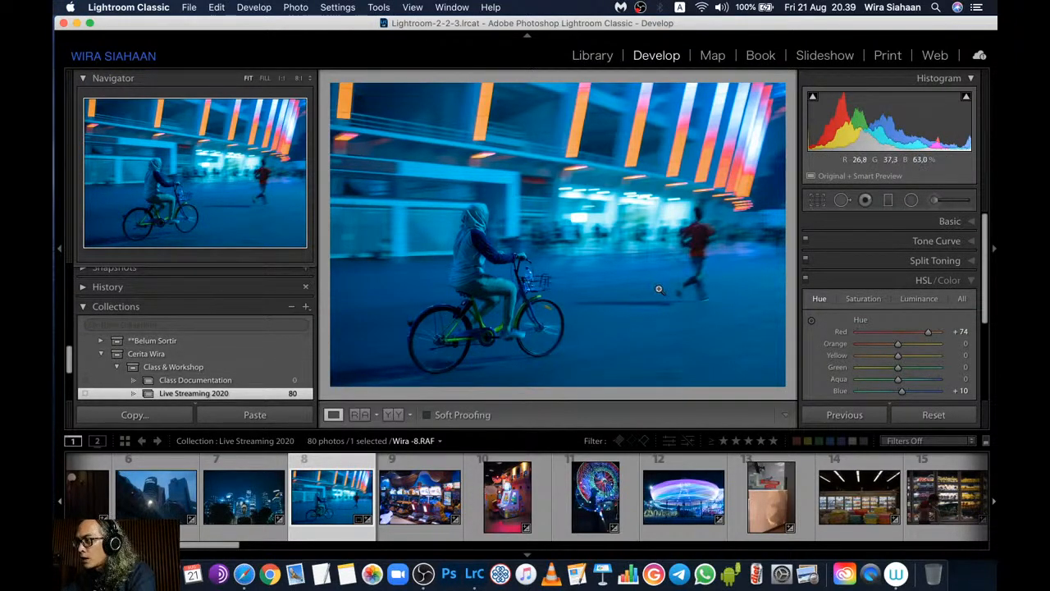
Paint an Adjustment Brush mask over the cyclist and raise its Exposure to 2.41
click(937, 202)
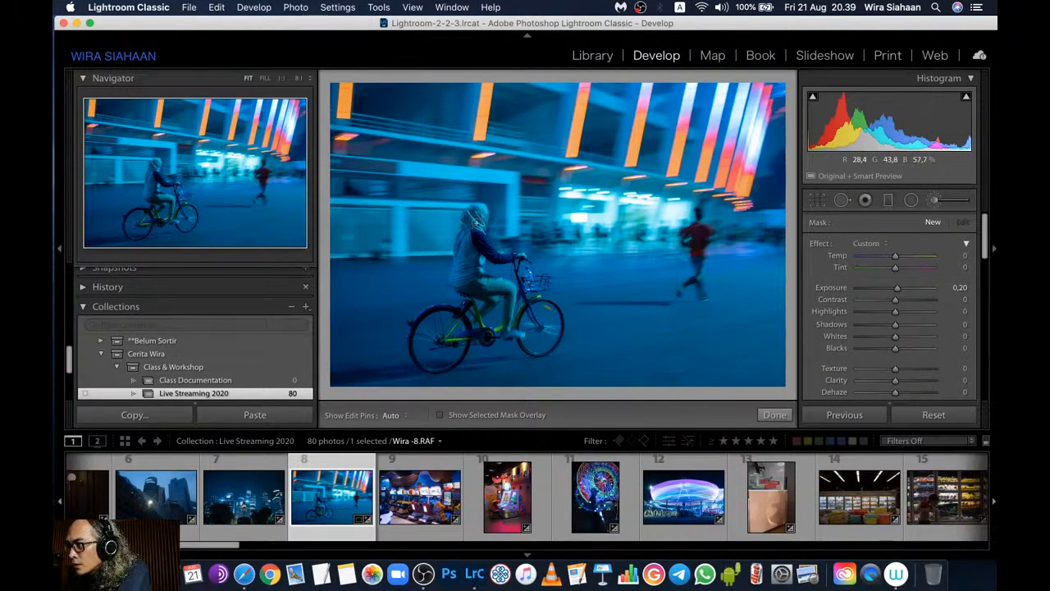
key(h)
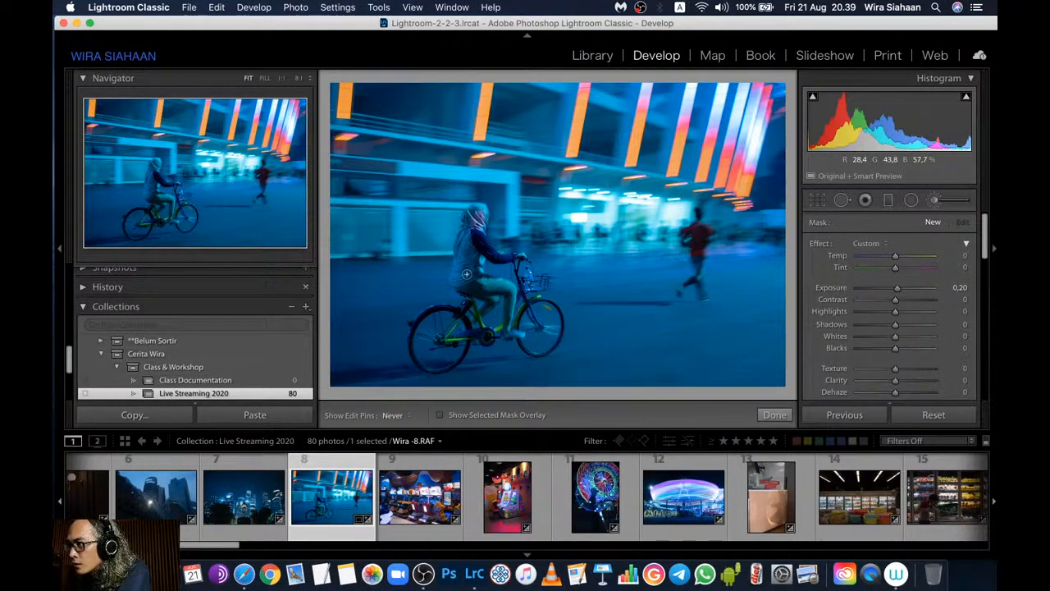
key(h)
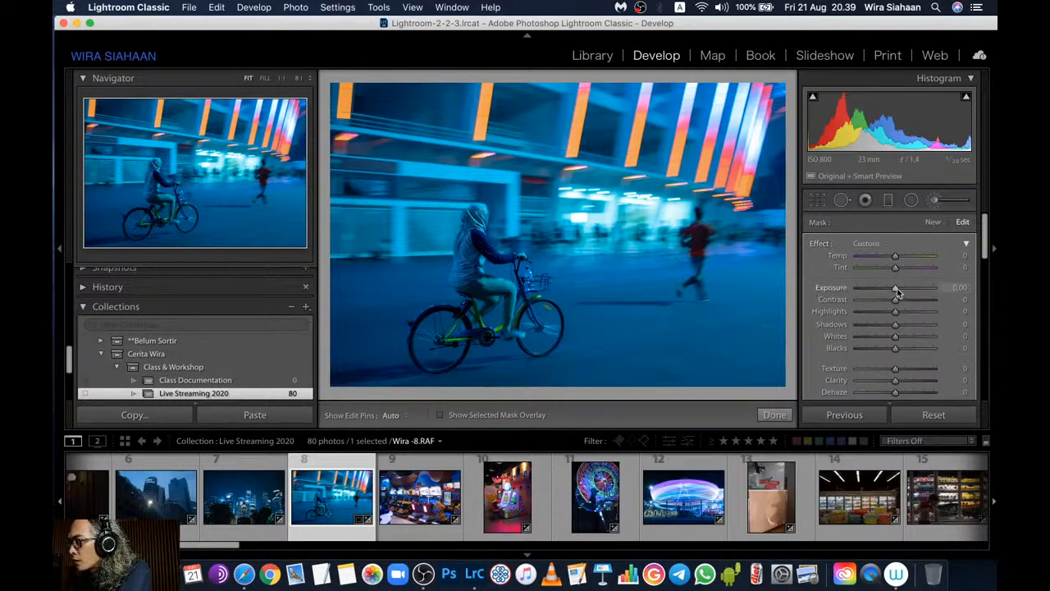
drag(899, 292, 901, 290)
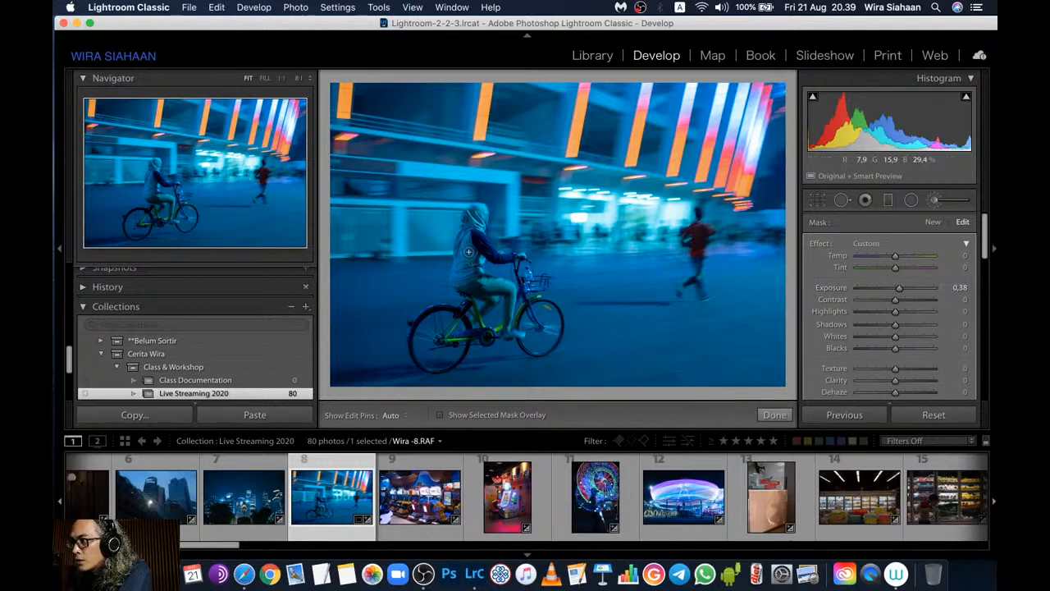
key(h)
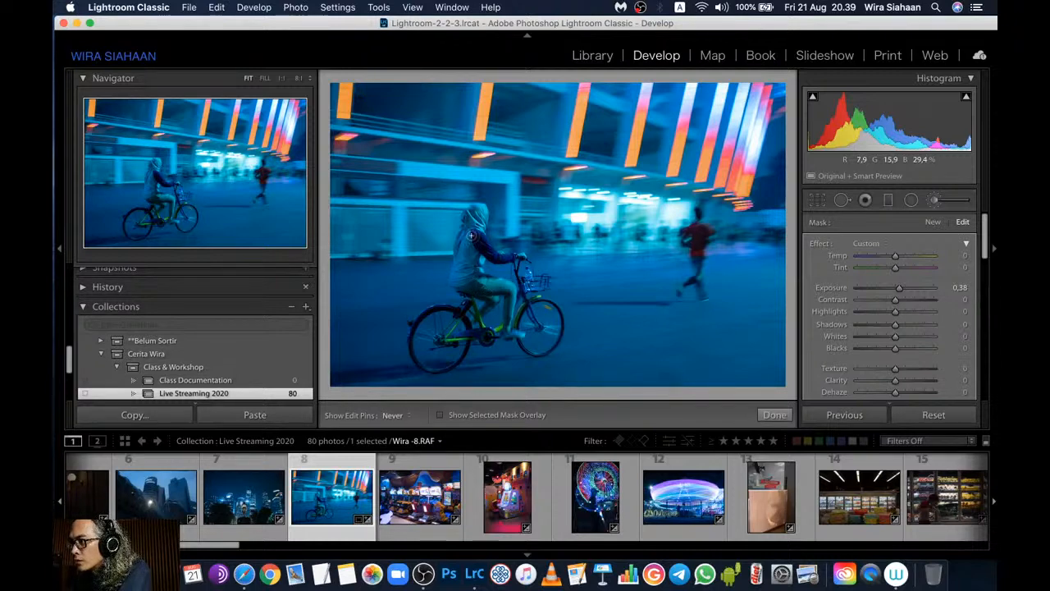
mouse_move(474, 217)
mouse_down()
mouse_move(476, 242)
mouse_move(496, 255)
mouse_move(484, 277)
mouse_move(495, 257)
mouse_move(511, 256)
mouse_move(482, 246)
mouse_move(458, 281)
mouse_move(493, 288)
mouse_move(490, 298)
mouse_move(512, 292)
mouse_move(508, 325)
mouse_move(491, 296)
mouse_move(481, 310)
mouse_move(492, 298)
mouse_move(473, 285)
mouse_move(517, 268)
mouse_up()
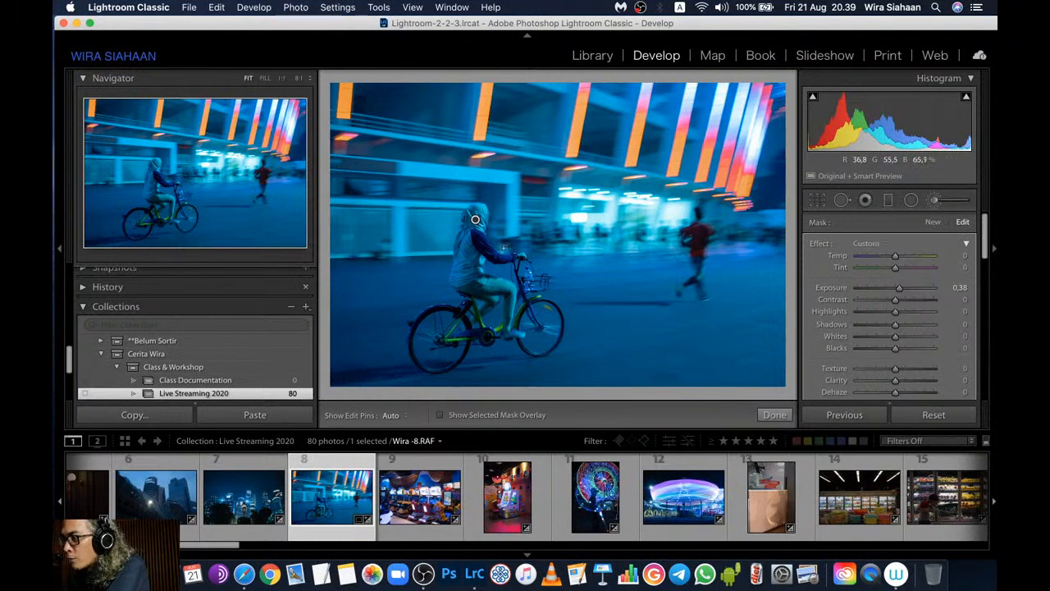
drag(902, 291, 907, 290)
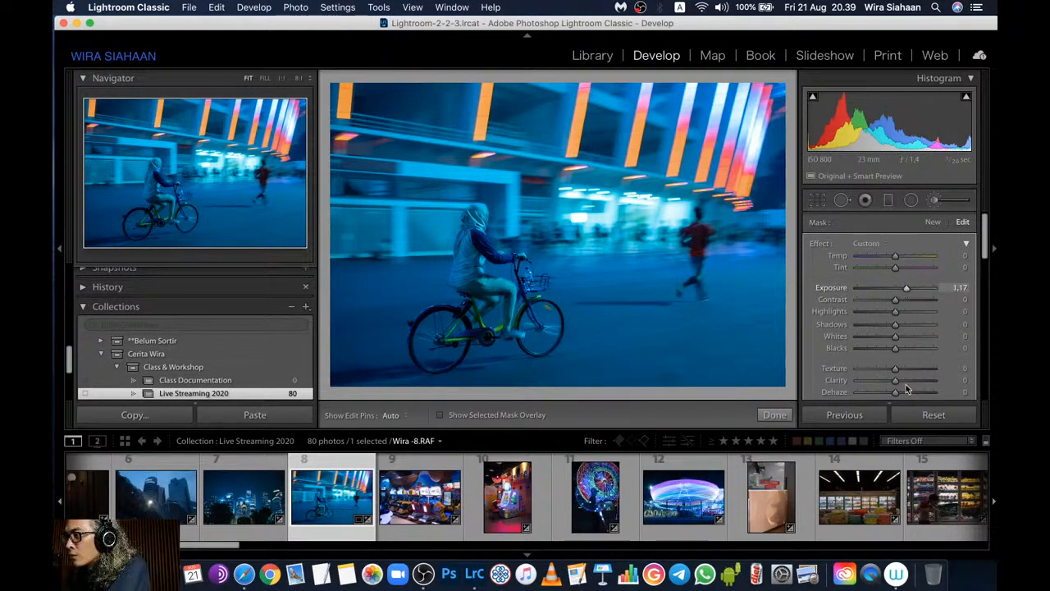
click(920, 290)
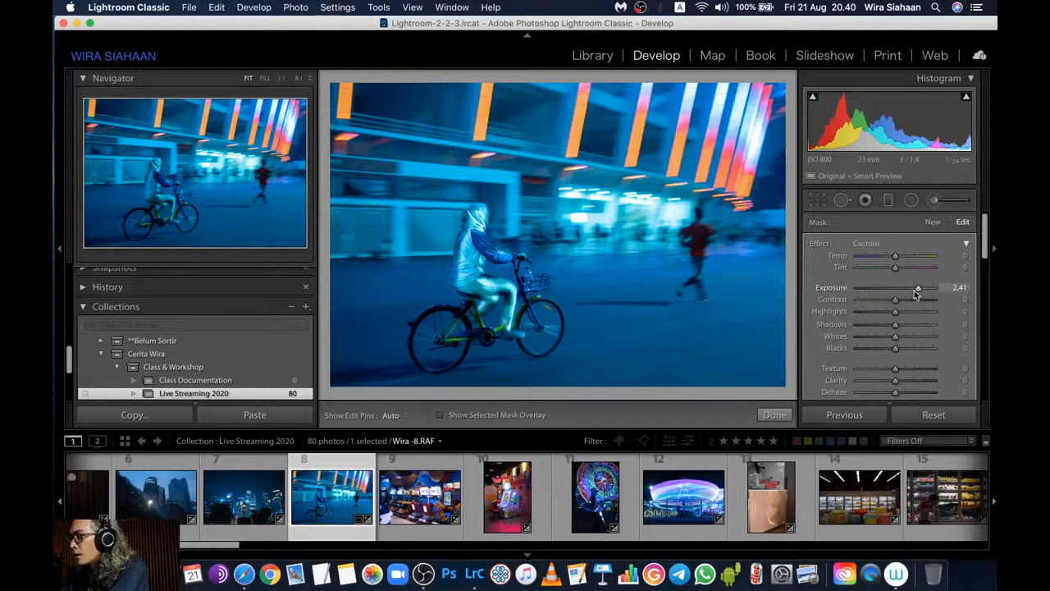
Reduce the cyclist brush mask's Exposure to 0.64, check it with the edit pins hidden, and finish the brush adjustment
drag(907, 295, 901, 294)
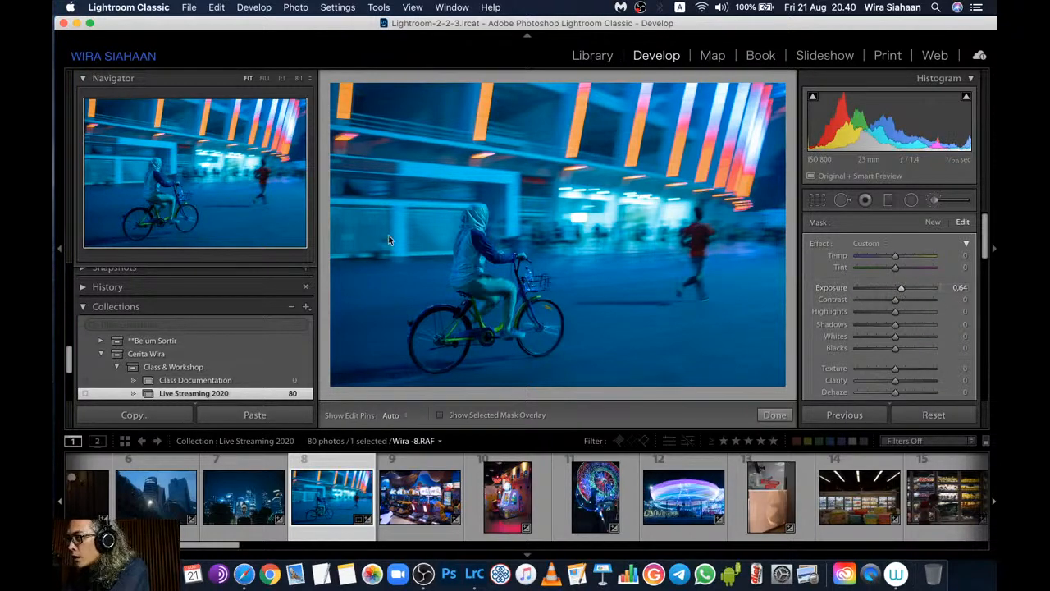
key(h)
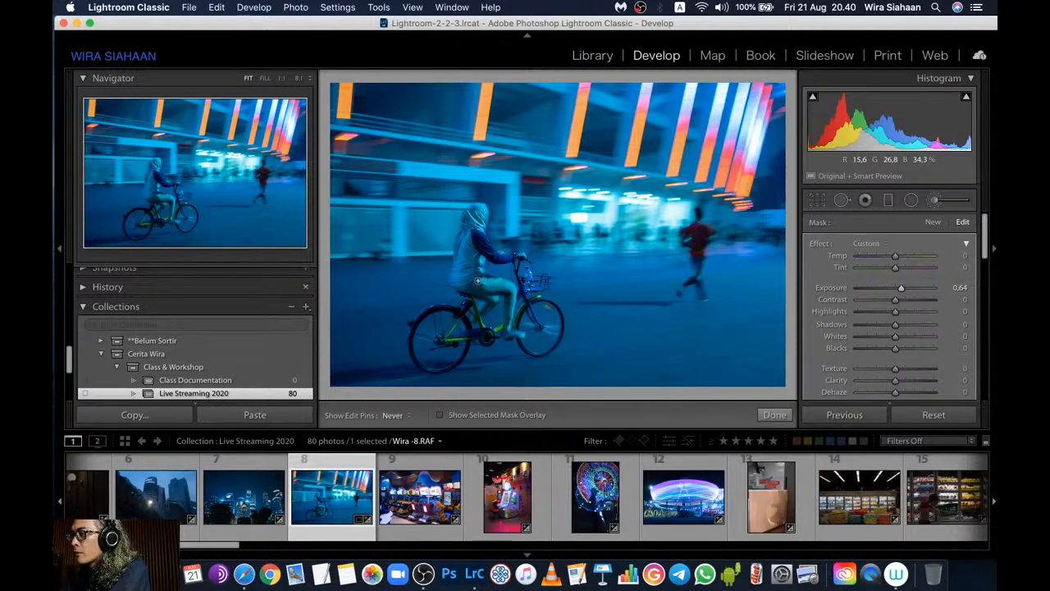
key(h)
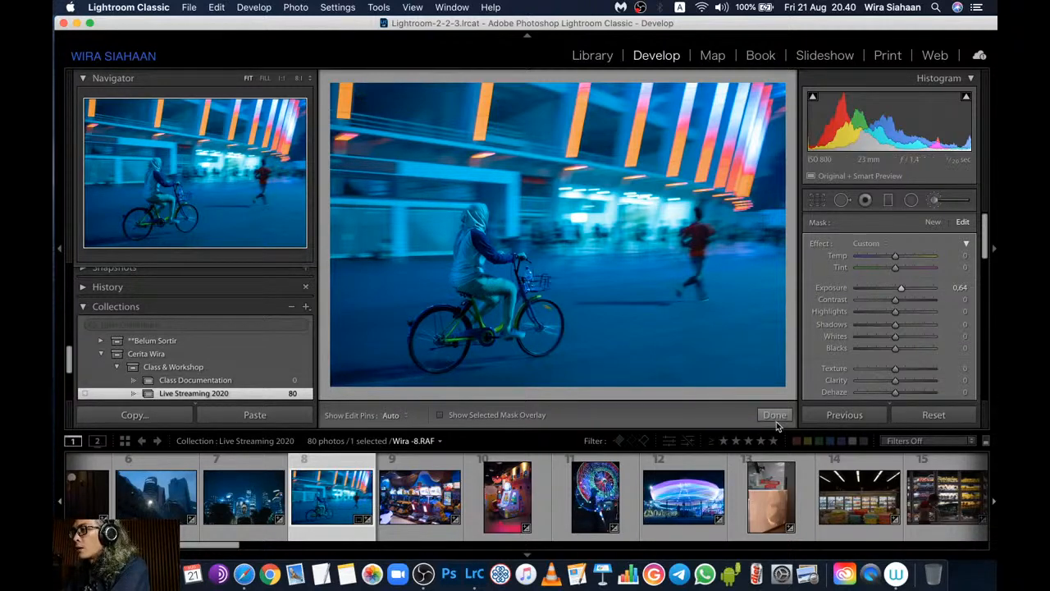
click(776, 415)
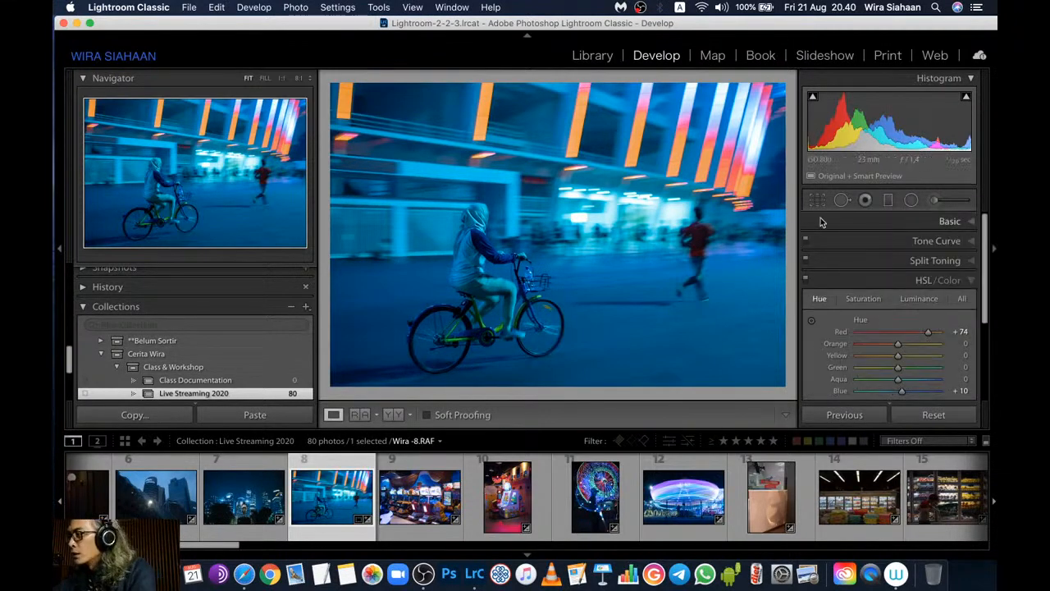
Set the cyclist photo's overall Exposure to +0.20 in the Basic adjustments
click(952, 221)
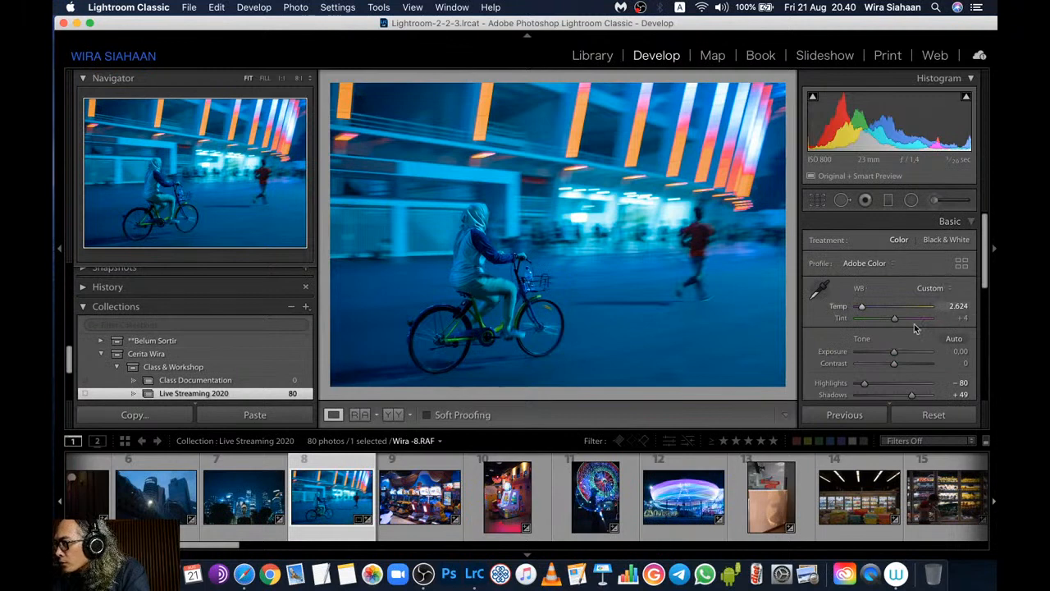
drag(894, 353, 897, 353)
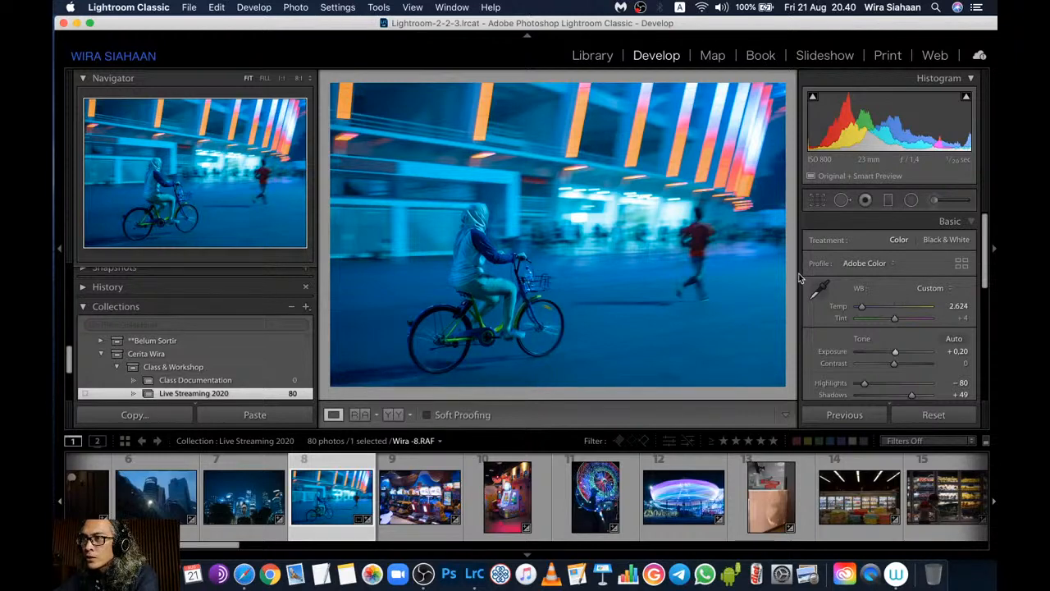
scroll(909, 312, down, 2)
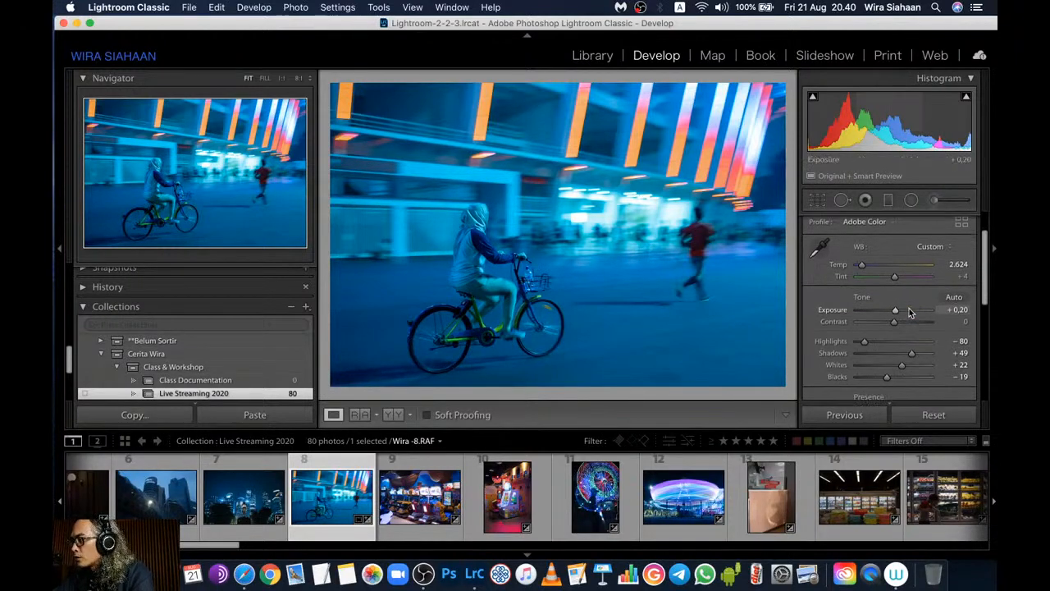
scroll(910, 312, down, 3)
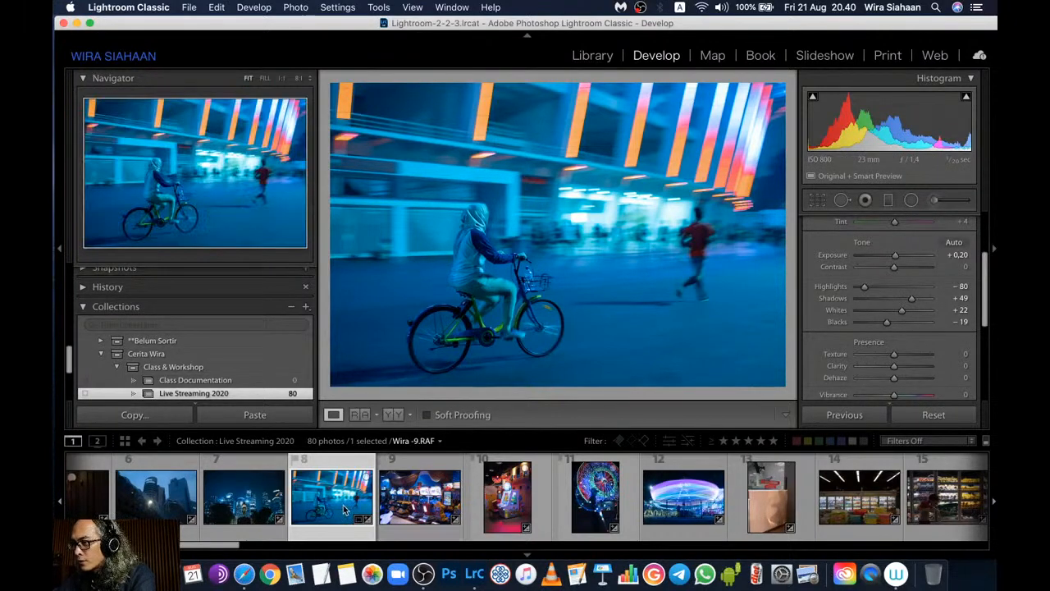
Browse the collection's arcade and Ferris wheel photos, and open photo 7, the night skyline with the statue
click(422, 507)
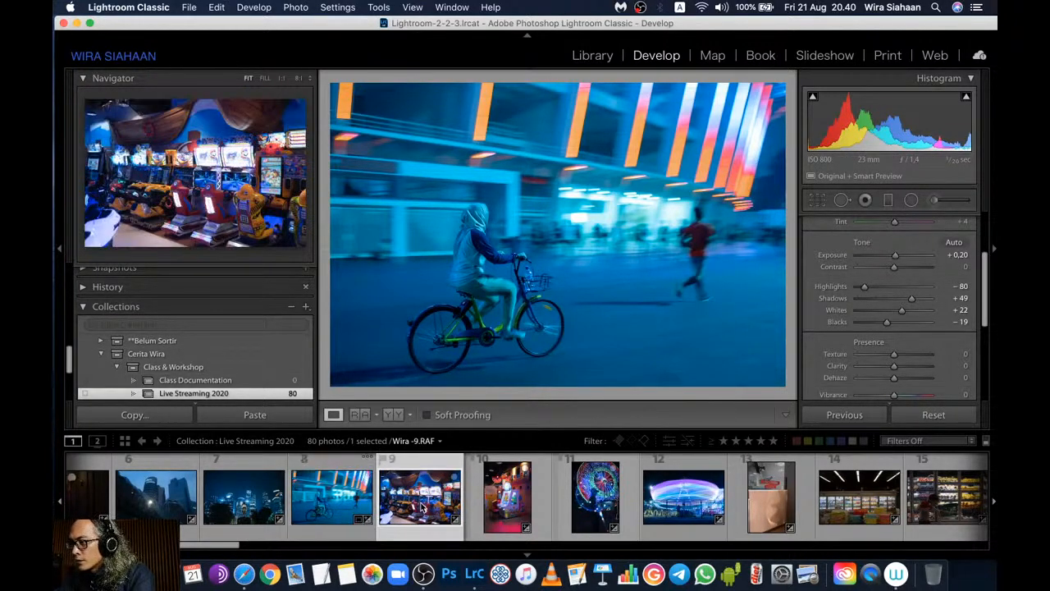
scroll(421, 507, right, 1)
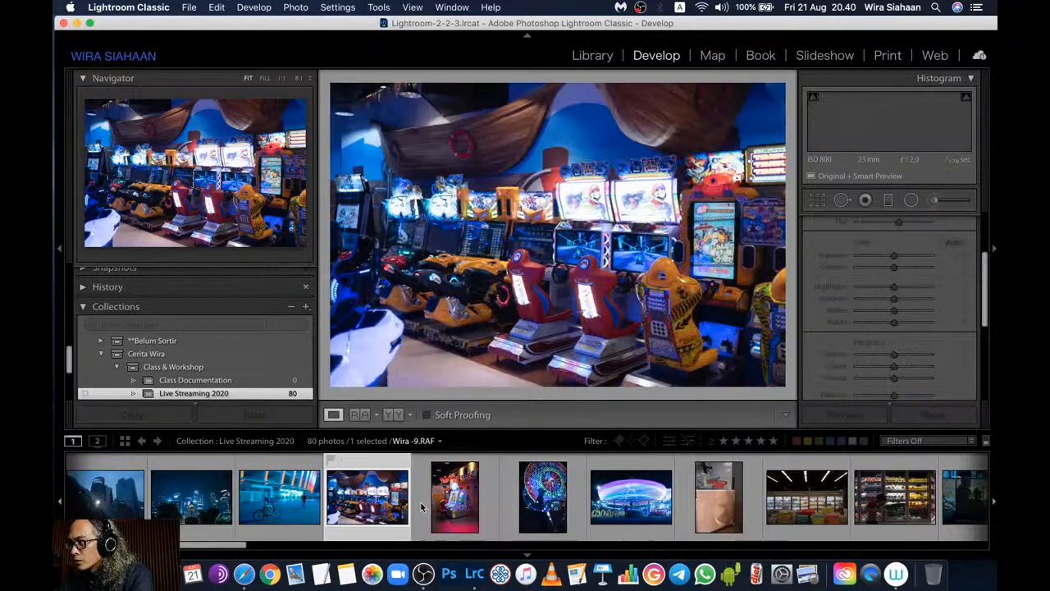
scroll(415, 508, right, 1)
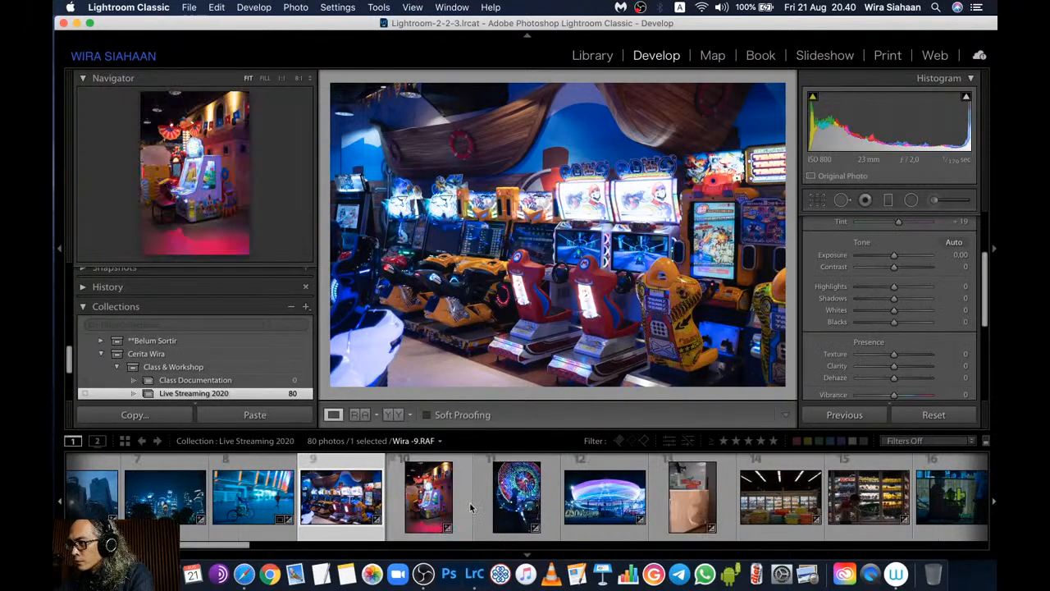
scroll(574, 507, right, 3)
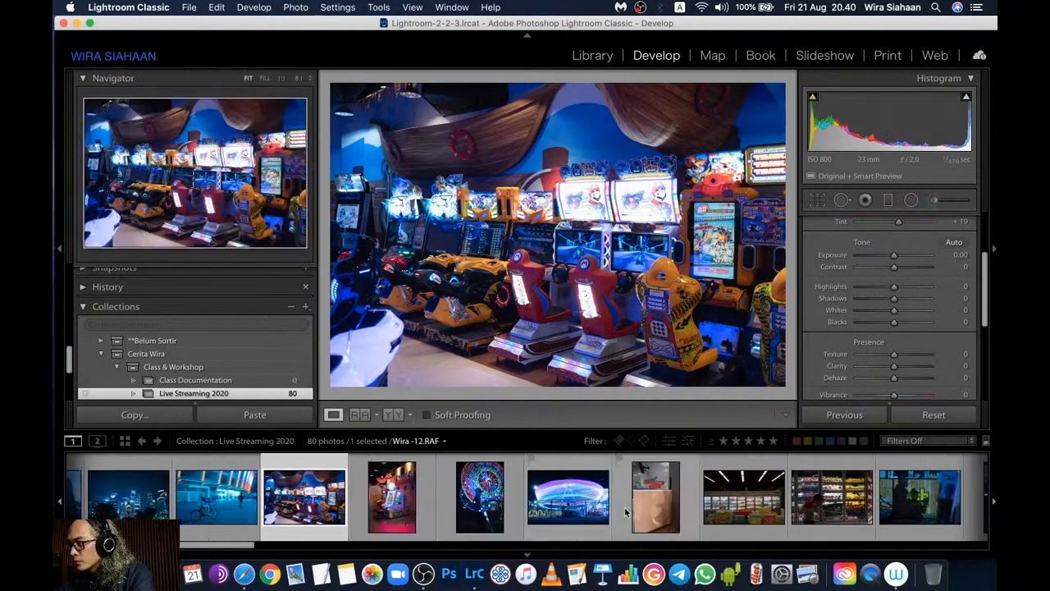
scroll(625, 512, left, 1)
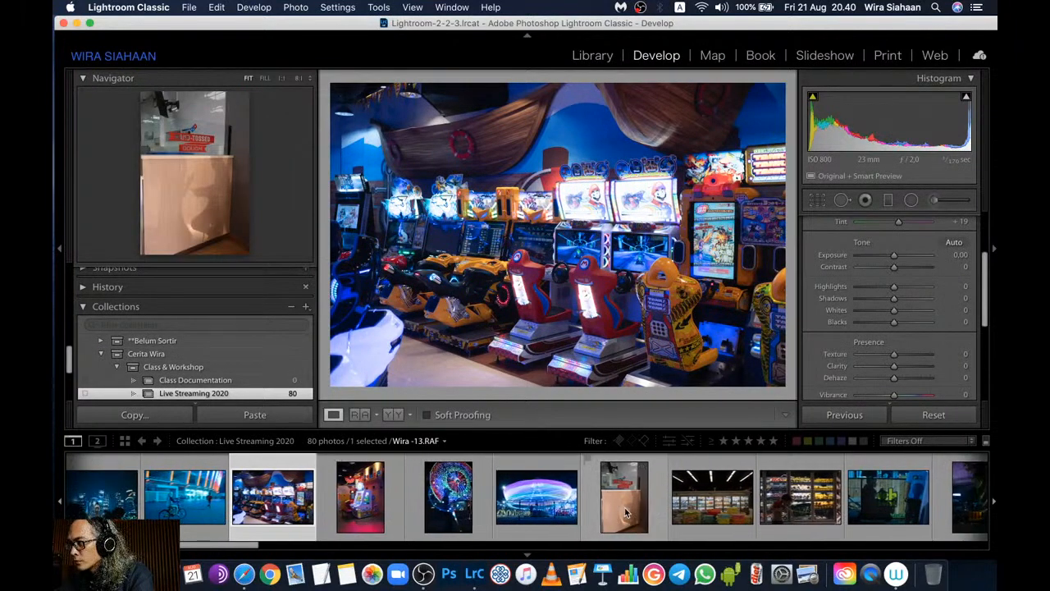
click(458, 507)
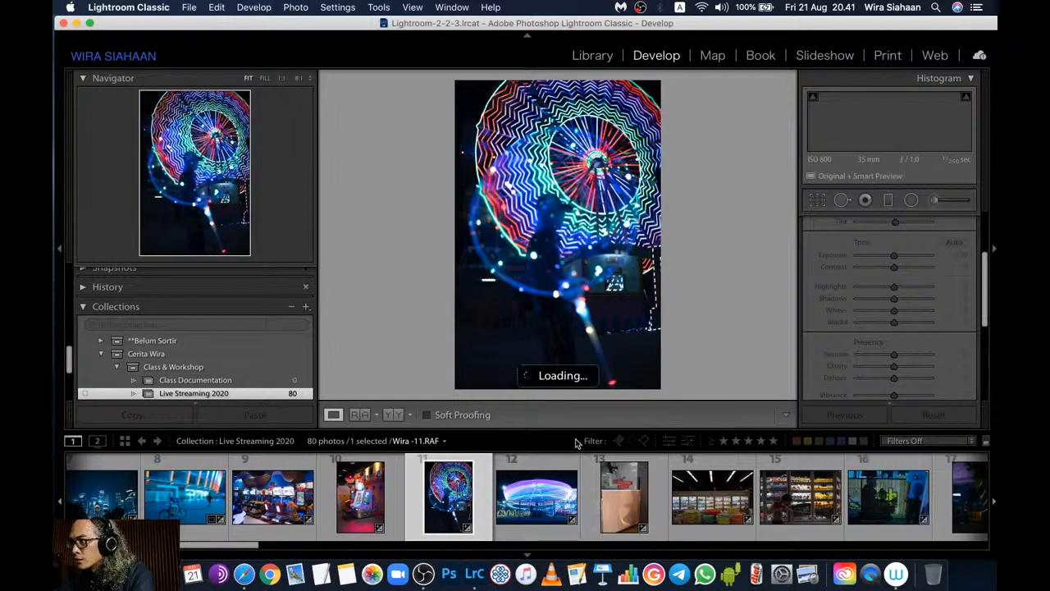
click(259, 508)
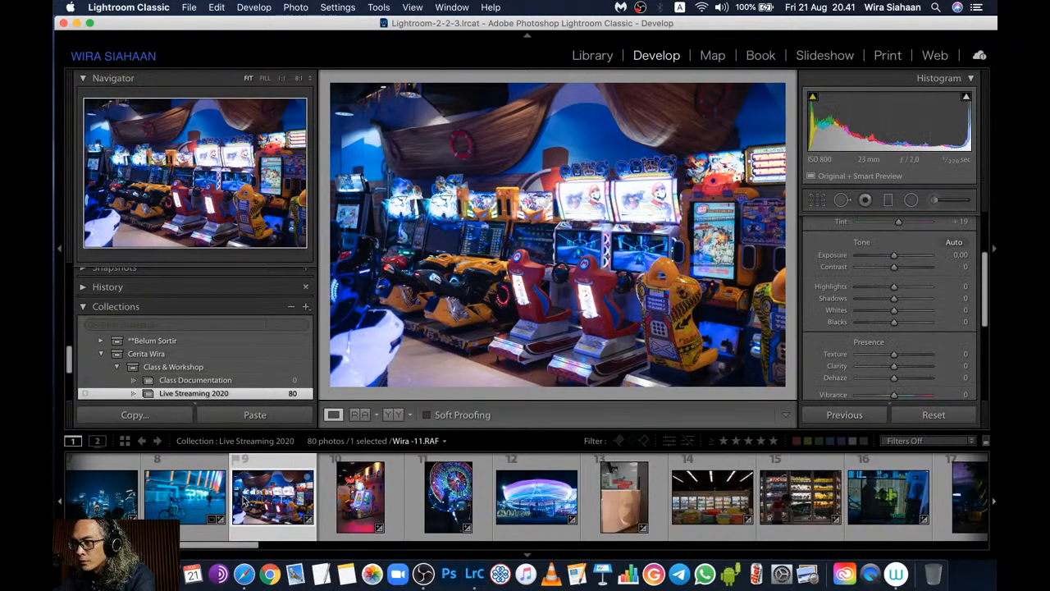
scroll(246, 502, up, 3)
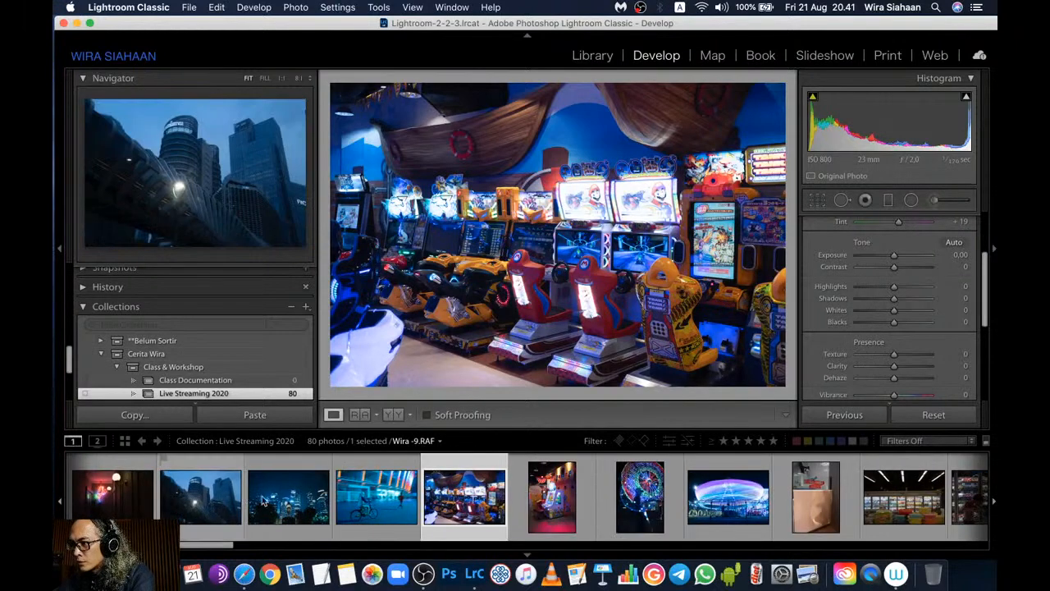
click(297, 501)
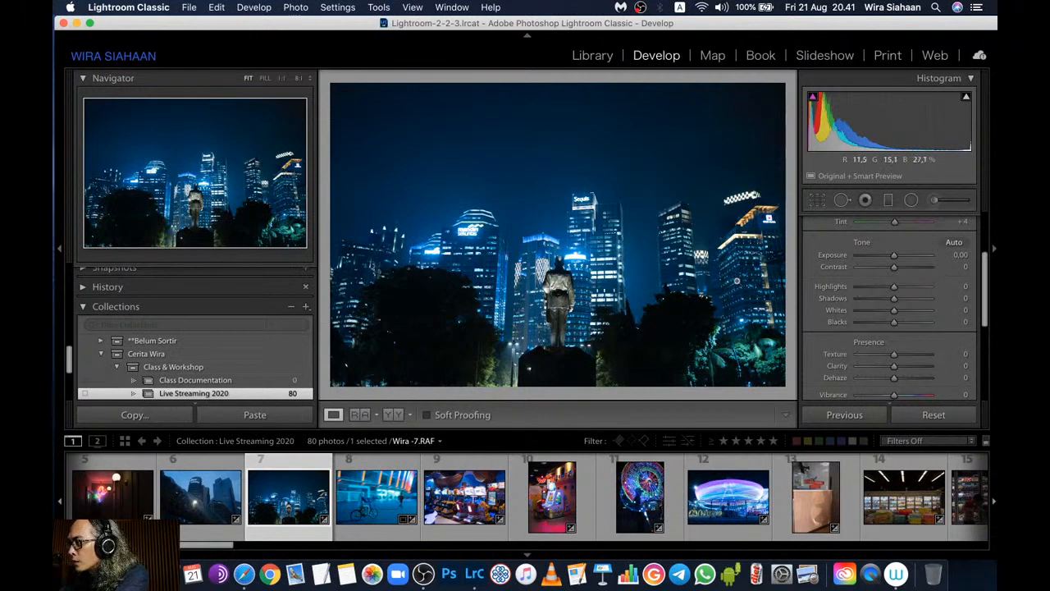
Straighten the skyline photo's perspective with Auto Upright and set the Transform Vertical to -14
scroll(920, 304, down, 6)
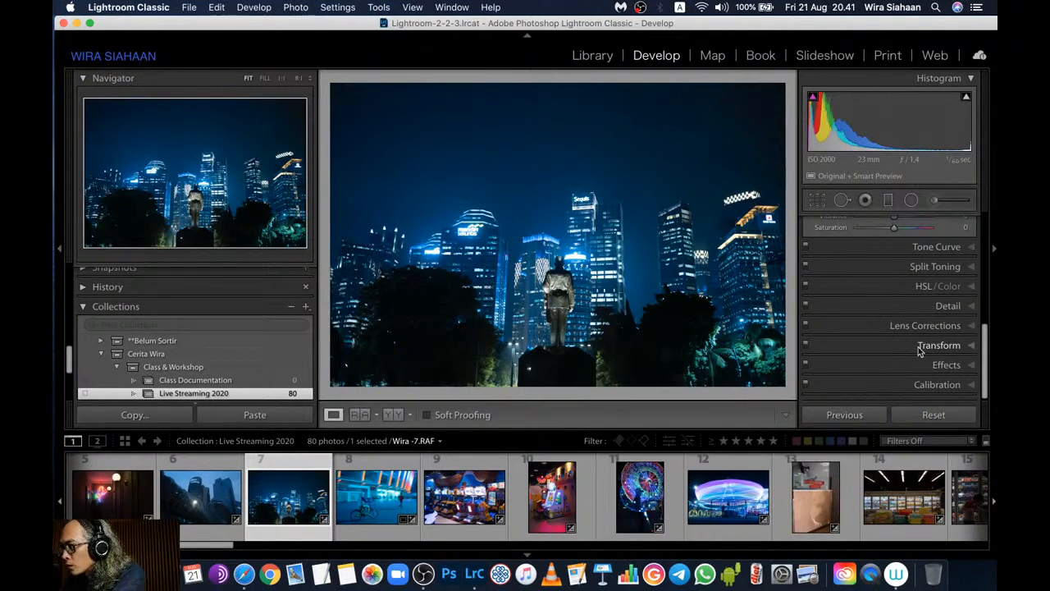
click(918, 346)
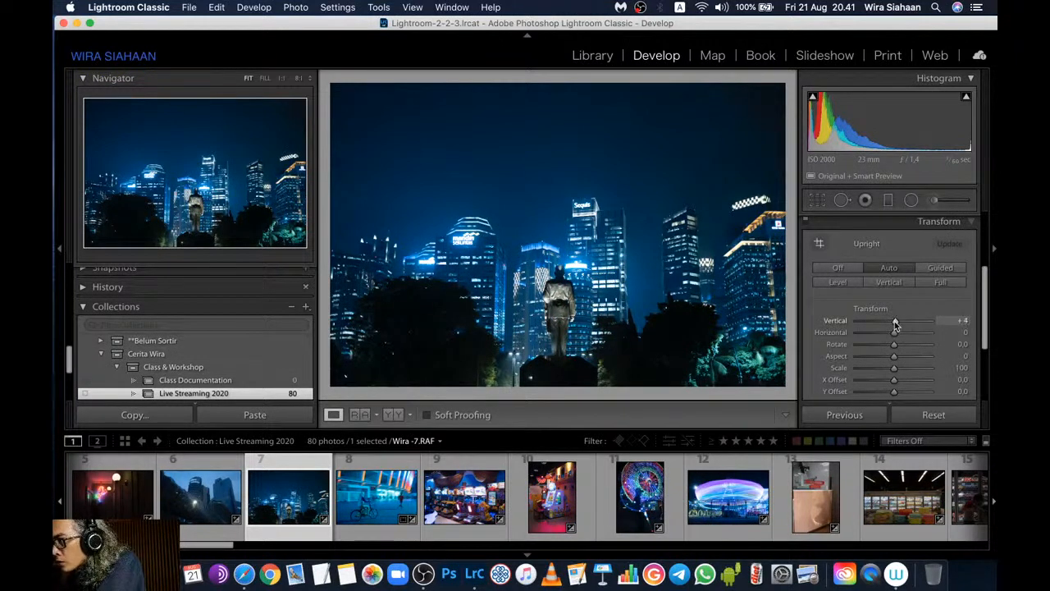
drag(892, 321, 888, 320)
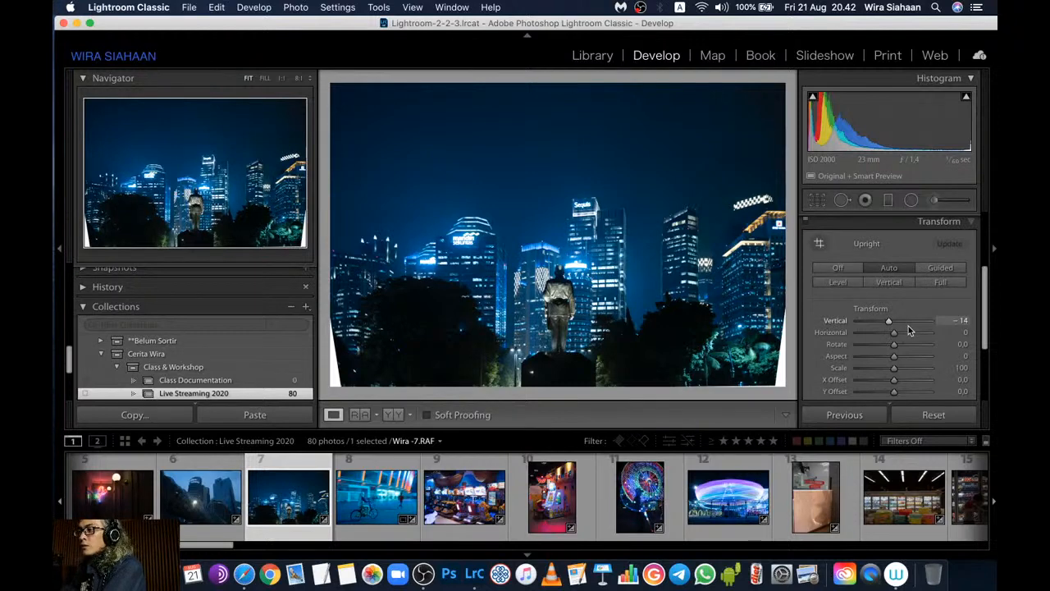
Enable Constrain Crop to remove the blank wedges along the transformed skyline photo's edges
scroll(908, 326, down, 2)
scroll(908, 326, down, 1)
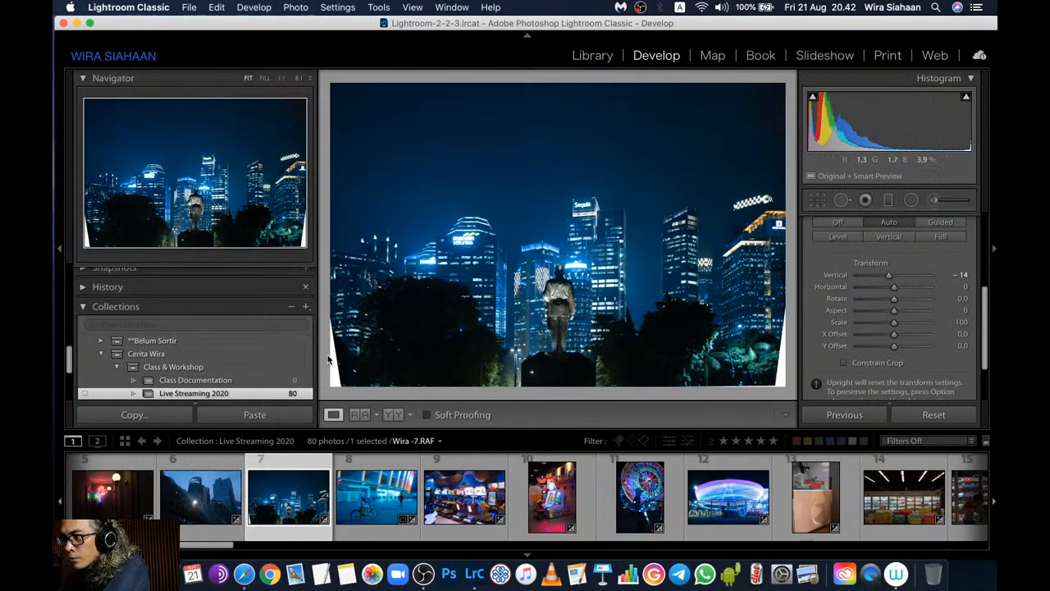
click(844, 363)
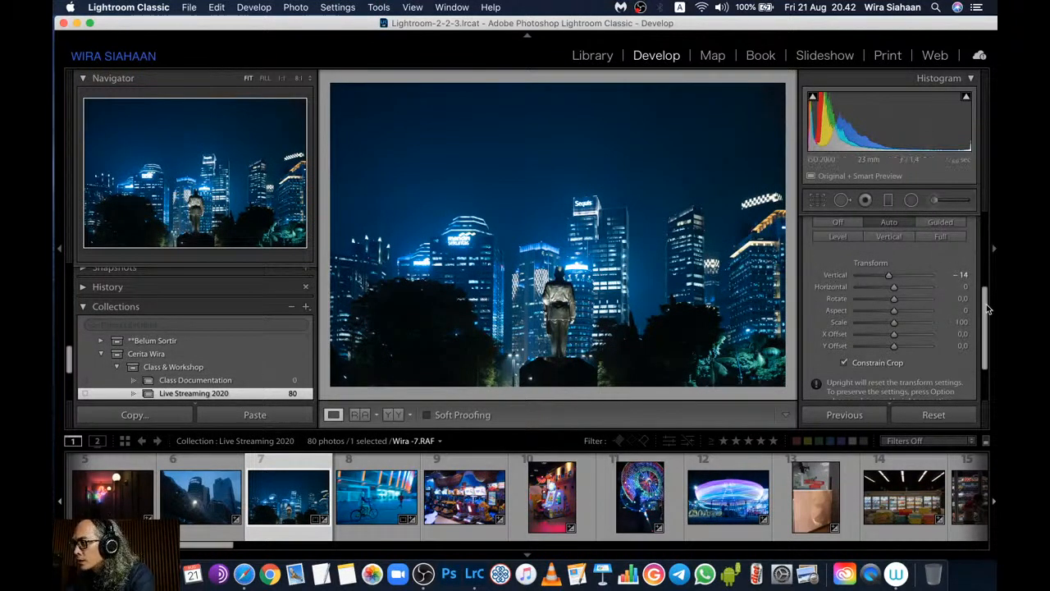
Set the skyline photo's Basic tone to Highlights -60, Exposure +0.35 and Shadows +22
drag(988, 309, 971, 229)
click(949, 226)
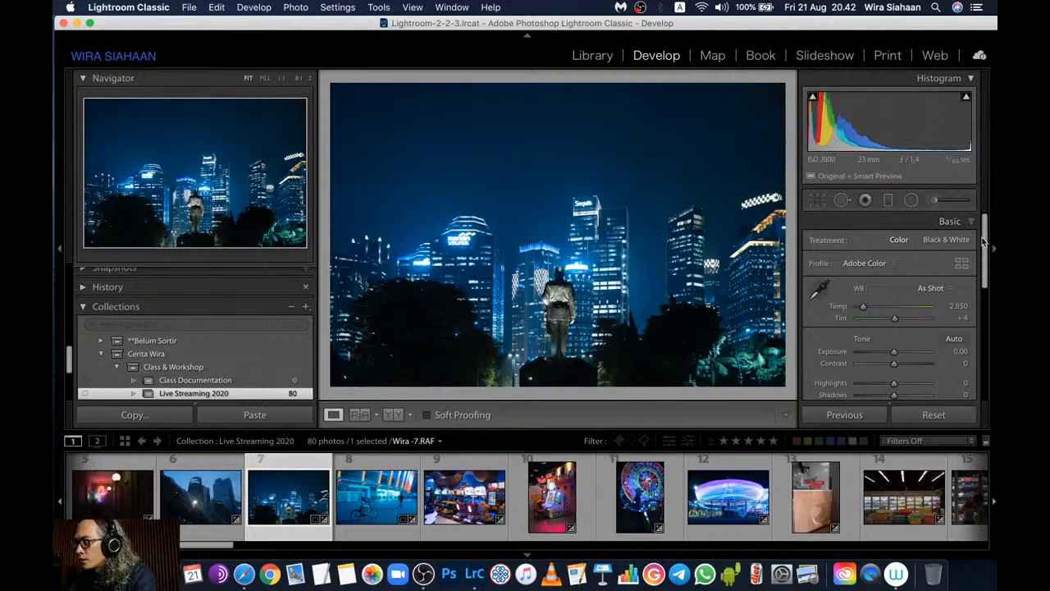
drag(984, 239, 991, 280)
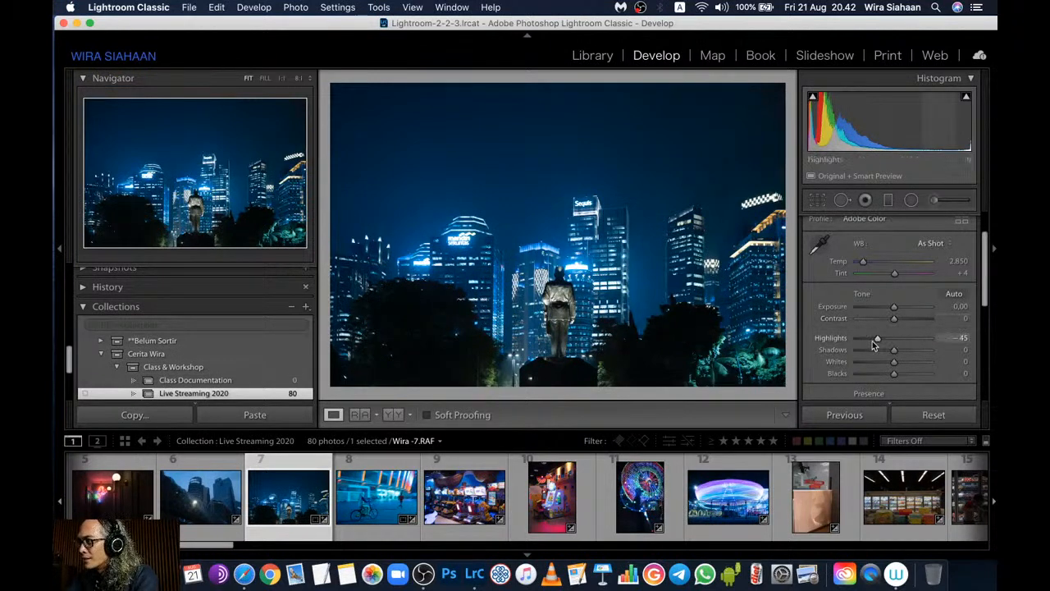
drag(890, 340, 869, 342)
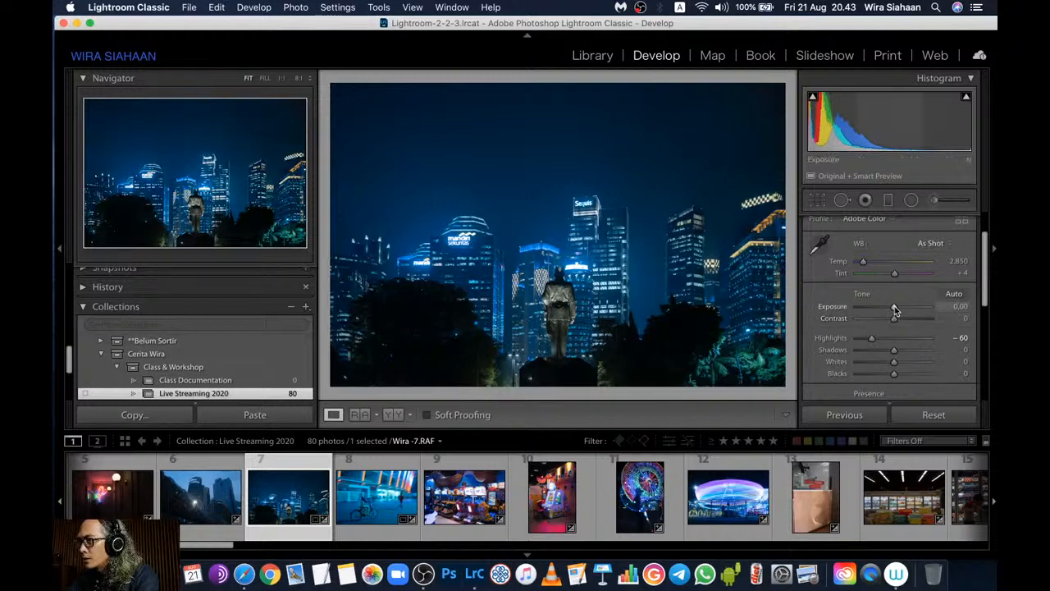
drag(895, 310, 897, 310)
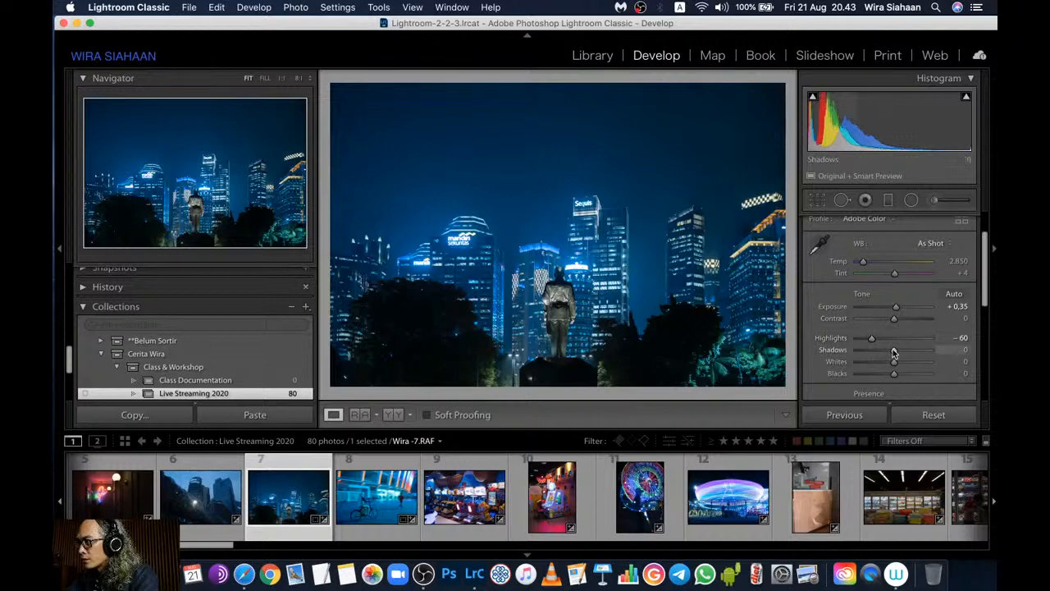
mouse_move(894, 351)
mouse_down()
mouse_move(918, 350)
mouse_move(908, 351)
mouse_up()
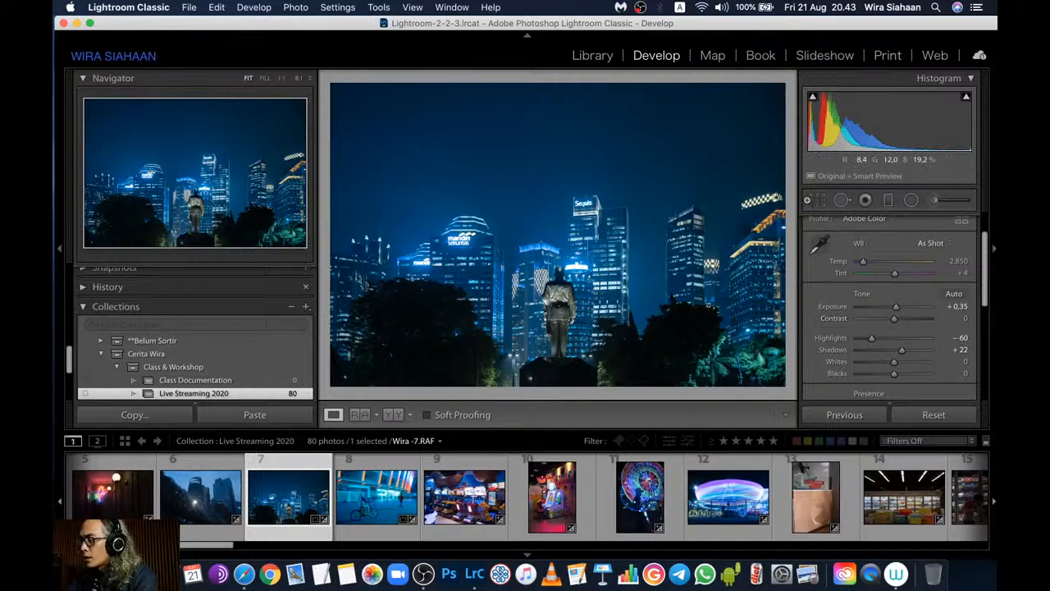
Activate Crop & Straighten on the skyline photo and cycle the composition overlay to the rule of thirds
key(r)
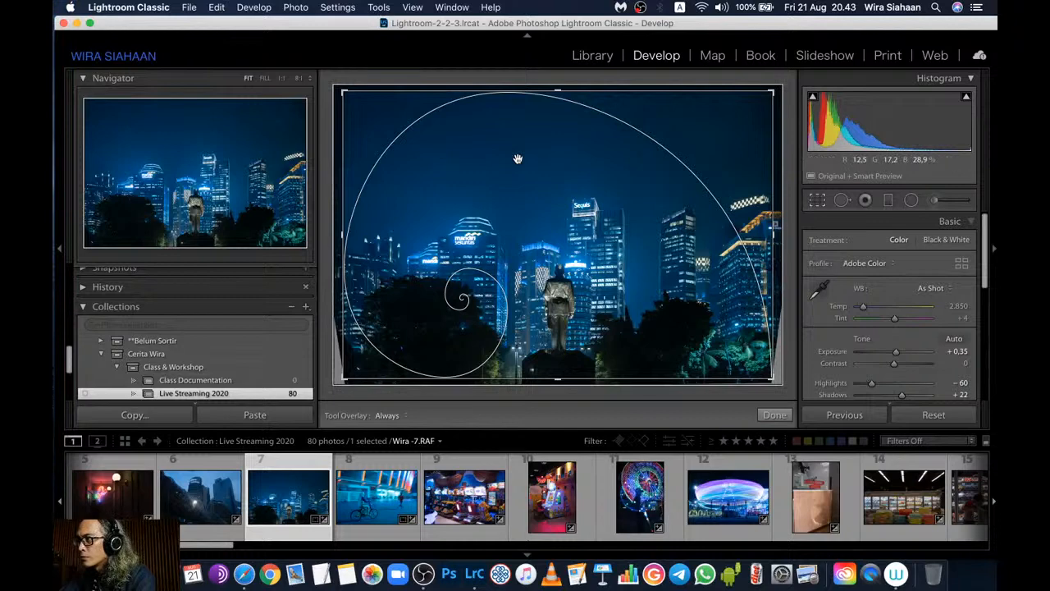
key(o)
key(o)
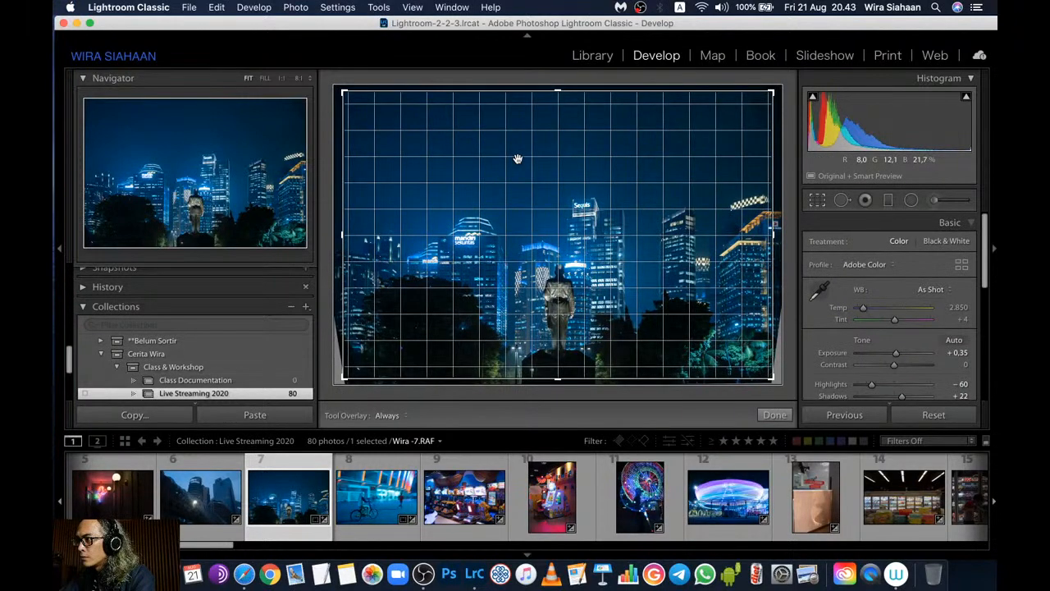
key(o)
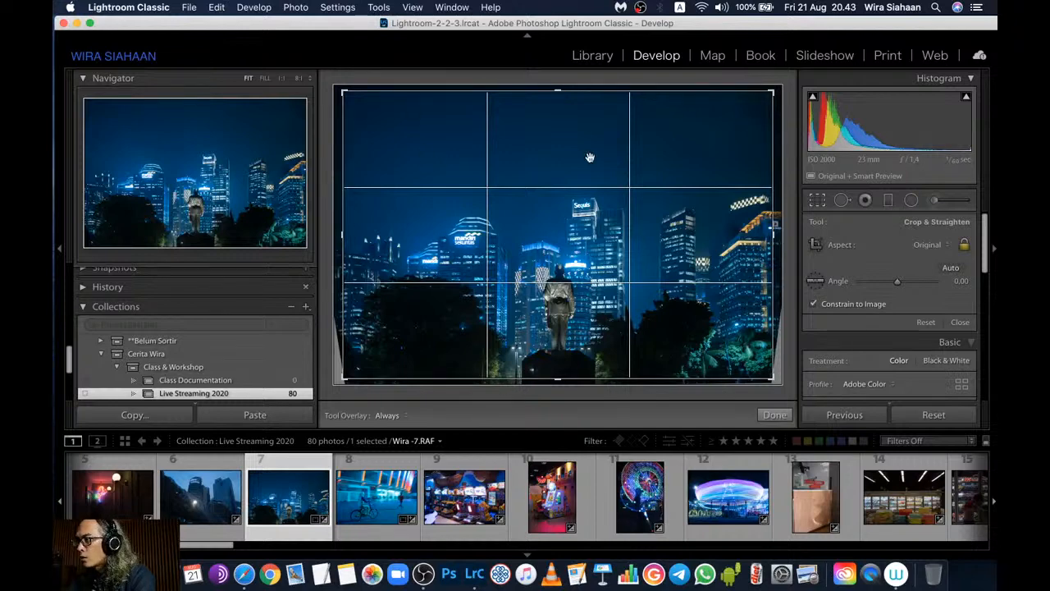
Unlock the aspect ratio, crop the empty sky off the skyline photo for a wide panoramic format, and apply the crop
drag(770, 91, 807, 83)
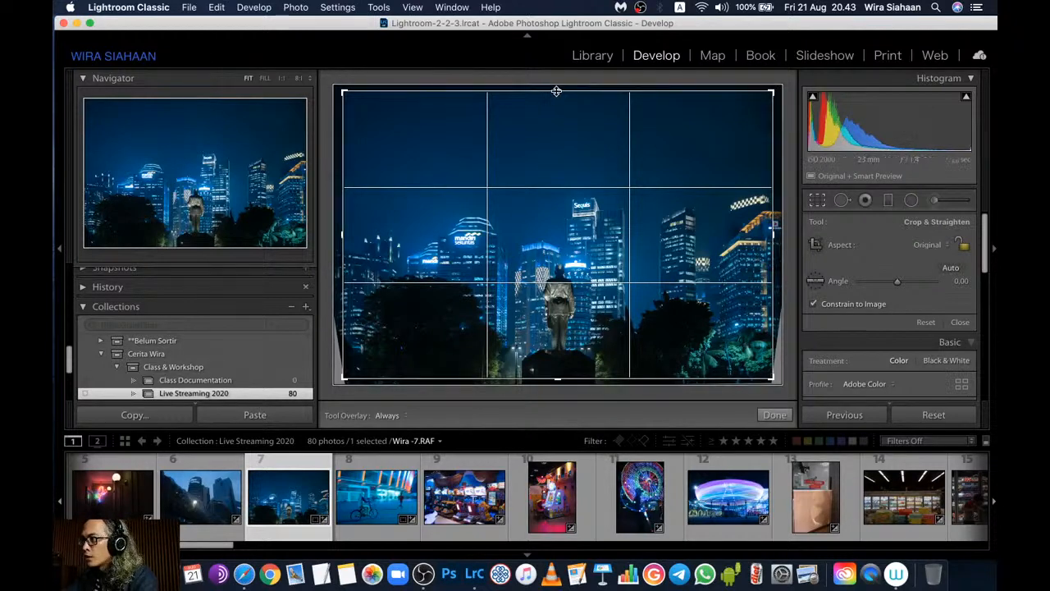
drag(559, 92, 566, 132)
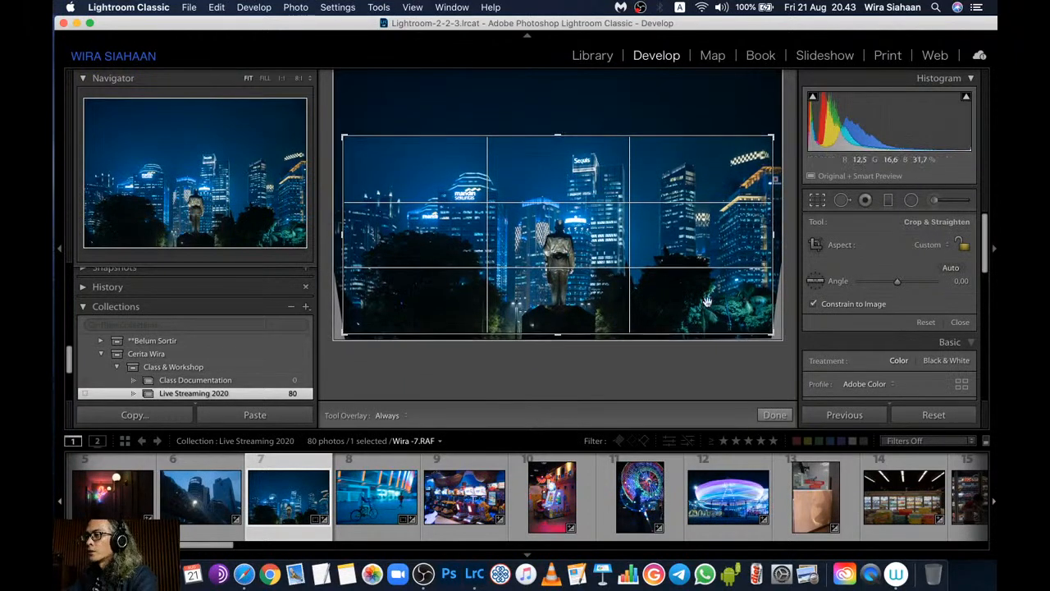
drag(599, 258, 591, 269)
click(776, 413)
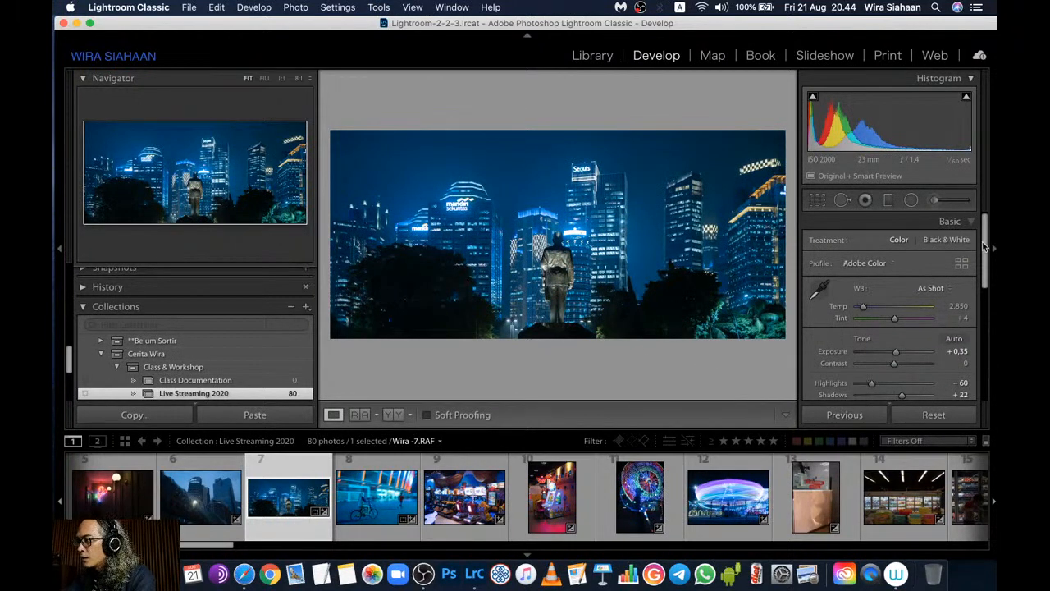
scroll(984, 246, down, 2)
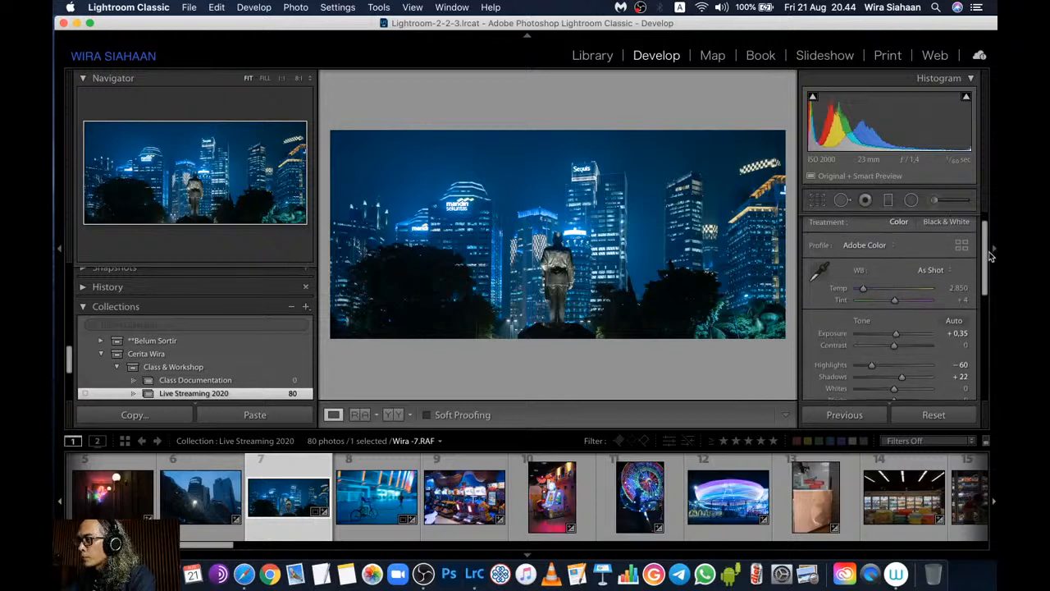
scroll(989, 246, down, 1)
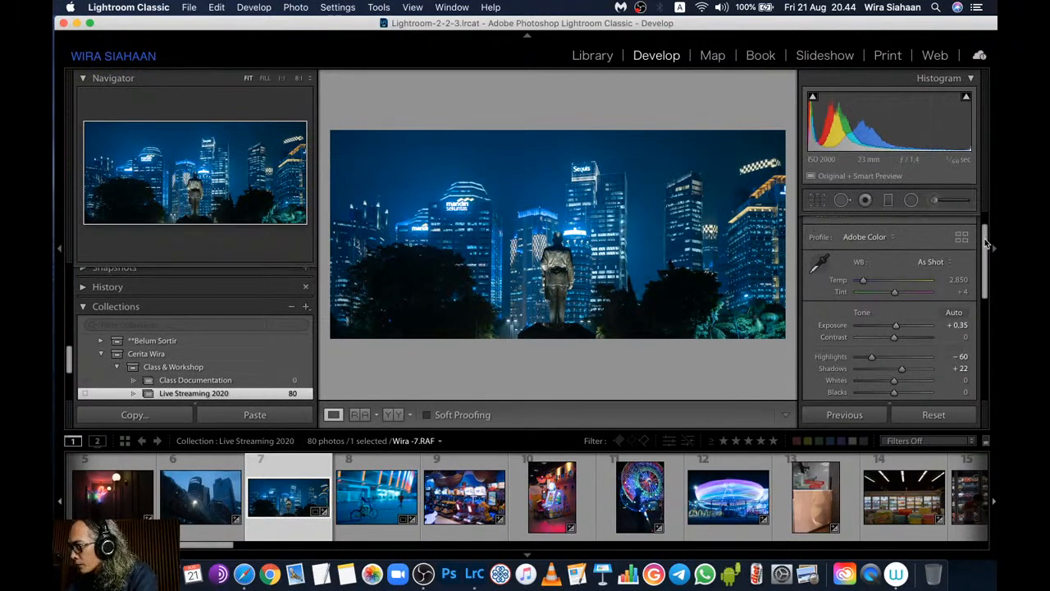
Raise the Shadows of the night skyline photo to +33 in the basic tone settings
drag(984, 242, 988, 245)
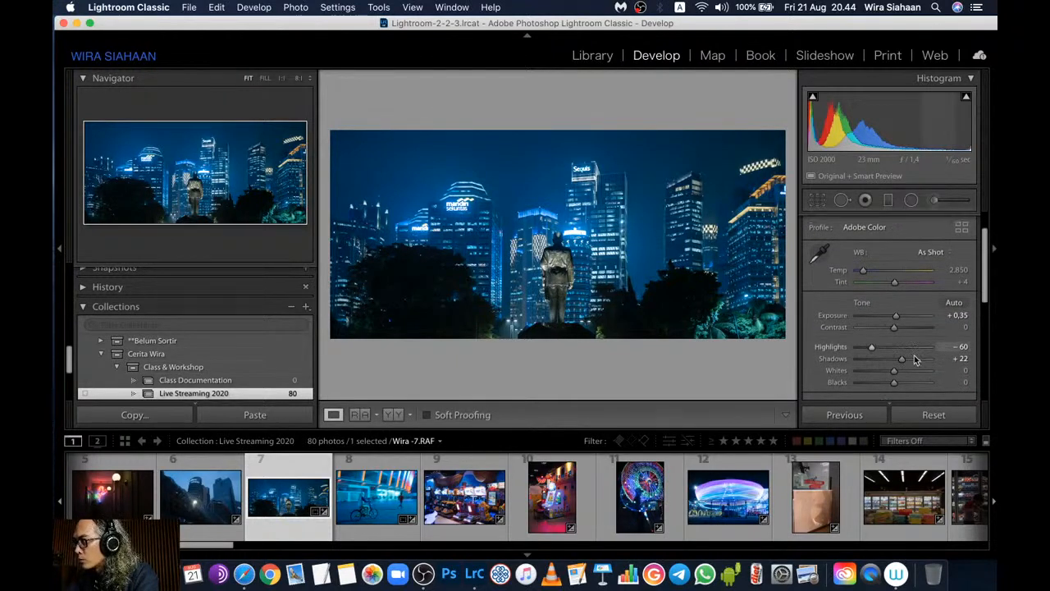
drag(909, 360, 910, 360)
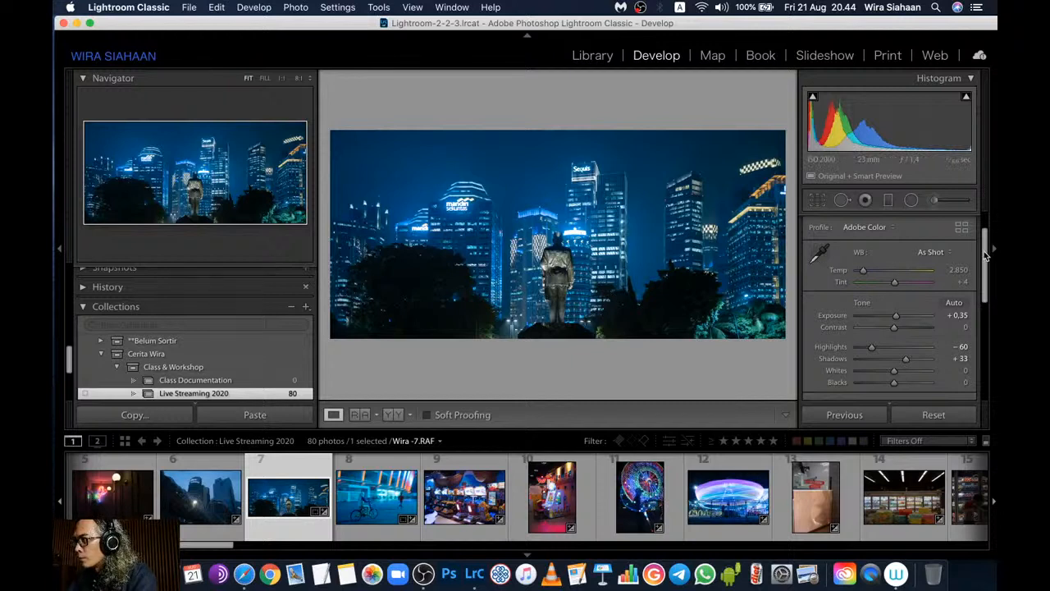
Tint the shadows magenta with Split Toning, using hue 306 and saturation 23
drag(986, 256, 991, 290)
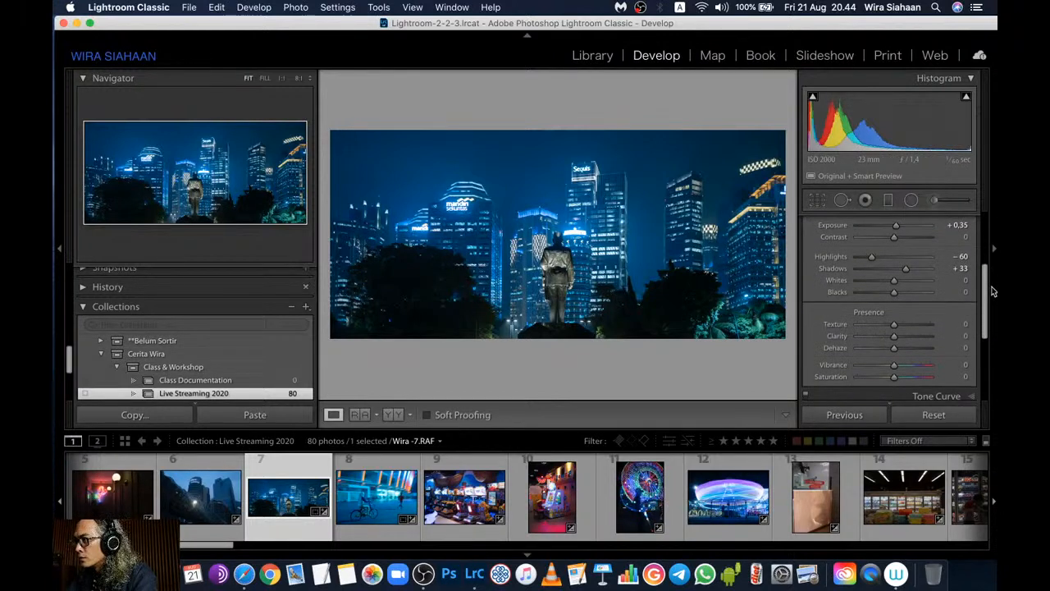
scroll(944, 328, down, 5)
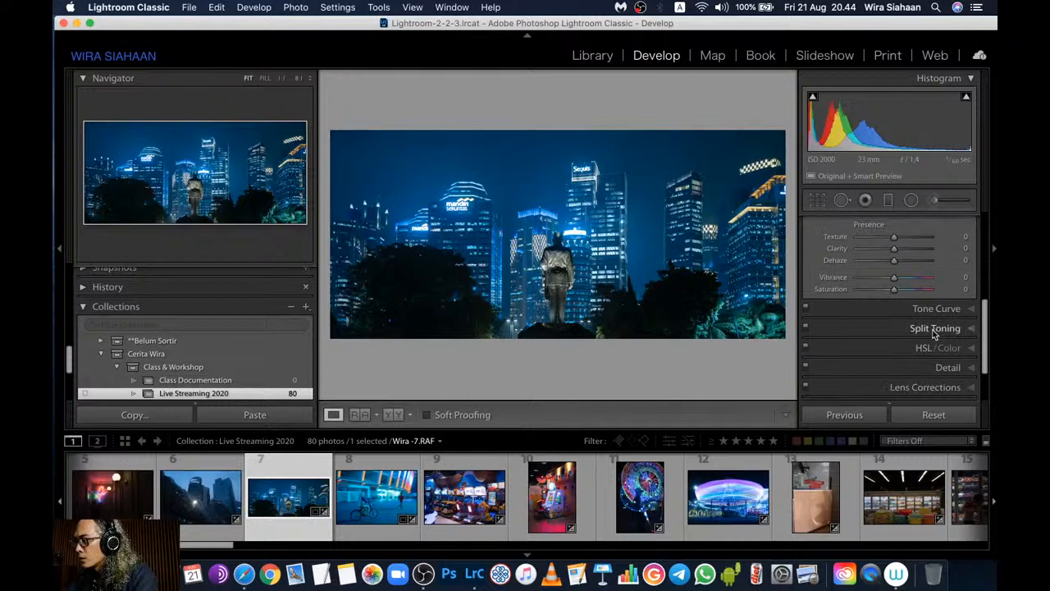
click(934, 328)
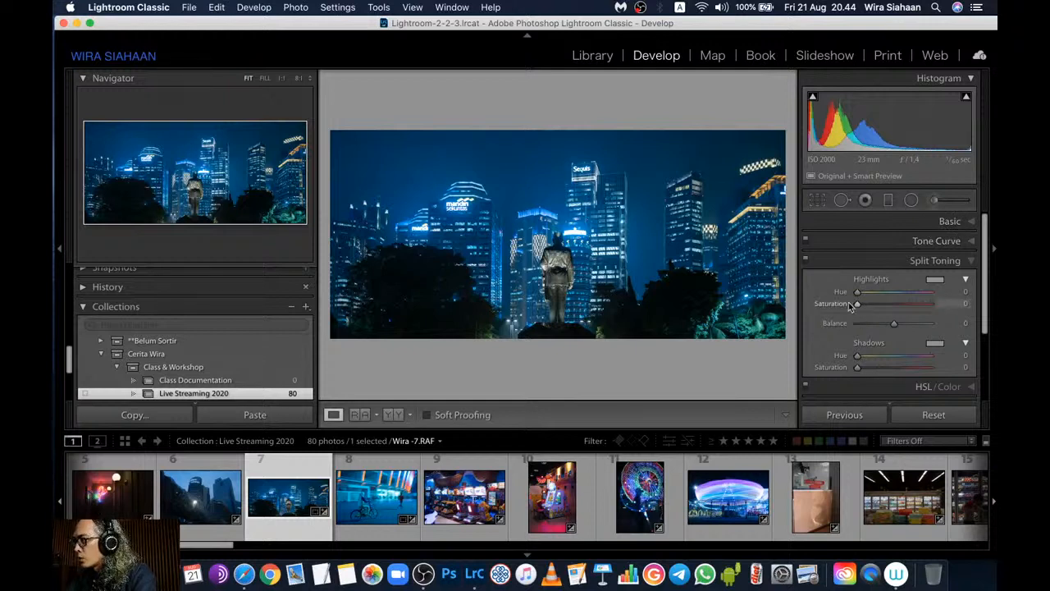
click(933, 348)
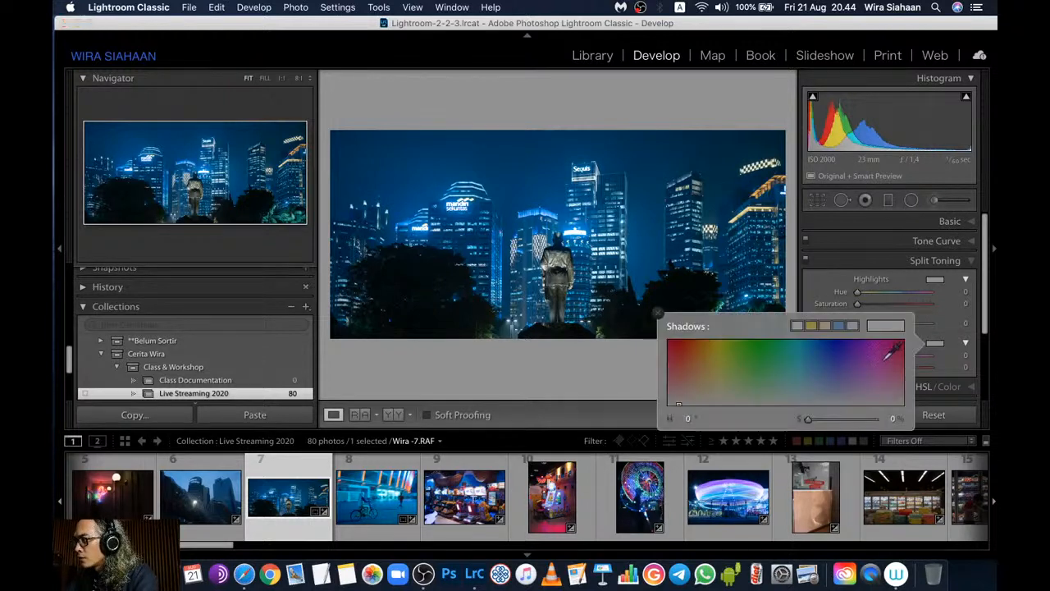
click(774, 385)
mouse_move(825, 383)
mouse_down()
mouse_move(850, 389)
mouse_move(775, 387)
mouse_move(801, 395)
mouse_move(893, 369)
mouse_move(879, 390)
mouse_up()
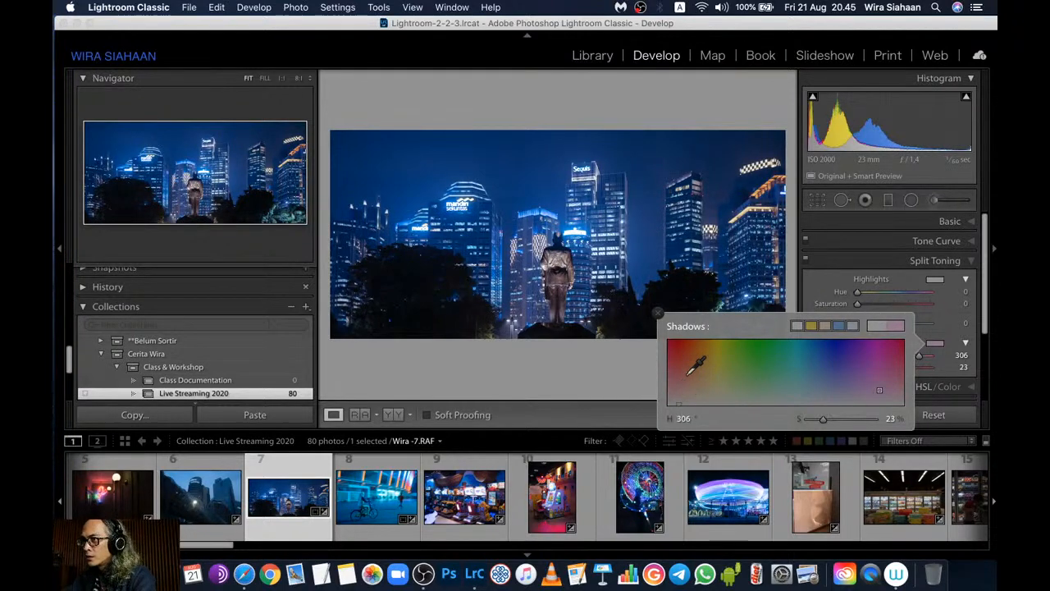
click(656, 315)
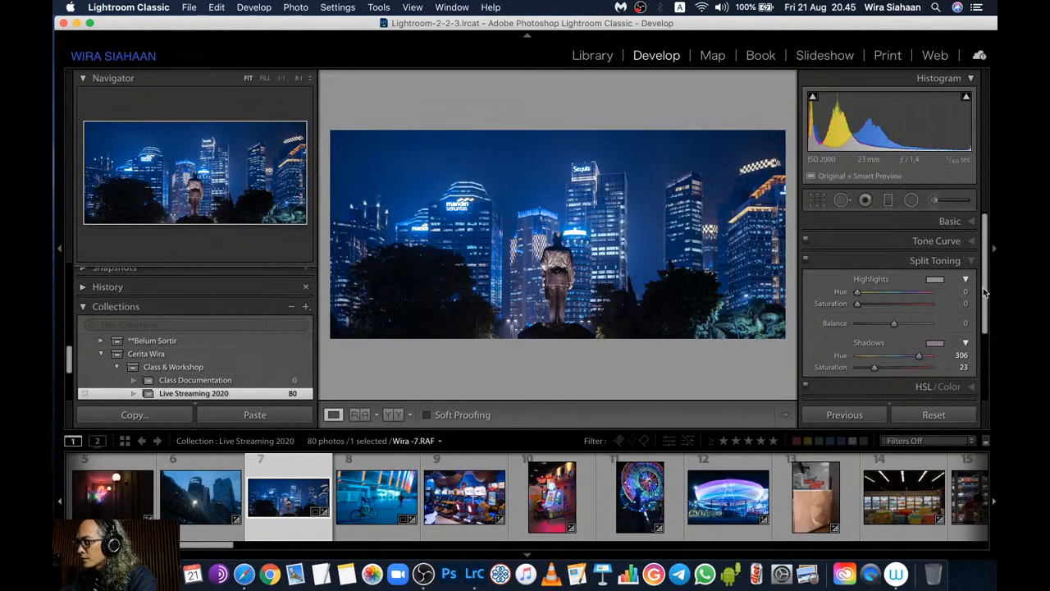
Tint the Split Toning highlights orange with hue 17 and saturation 55
click(935, 279)
drag(760, 305, 689, 304)
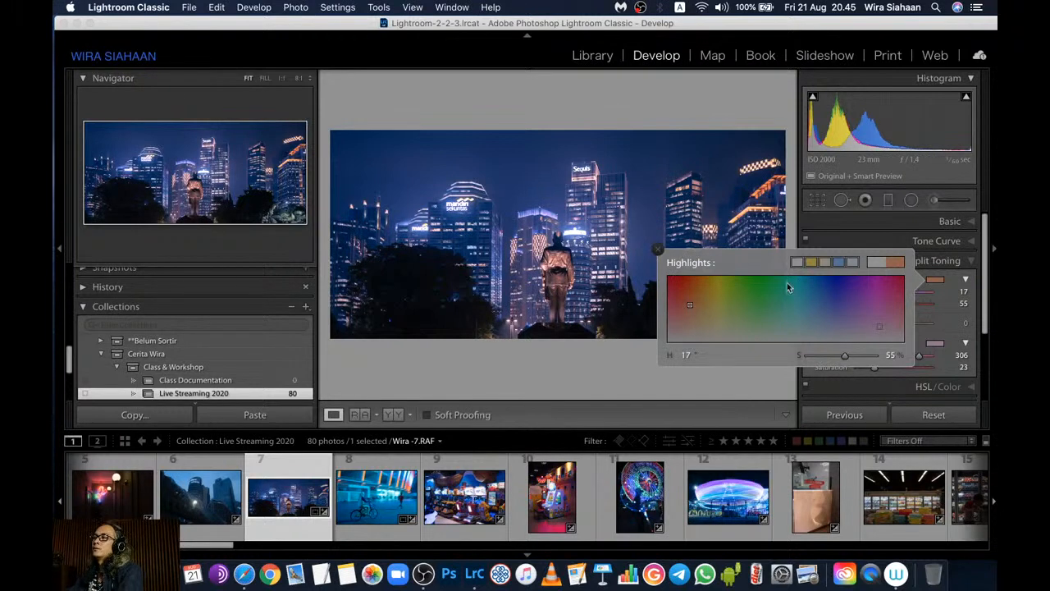
click(657, 248)
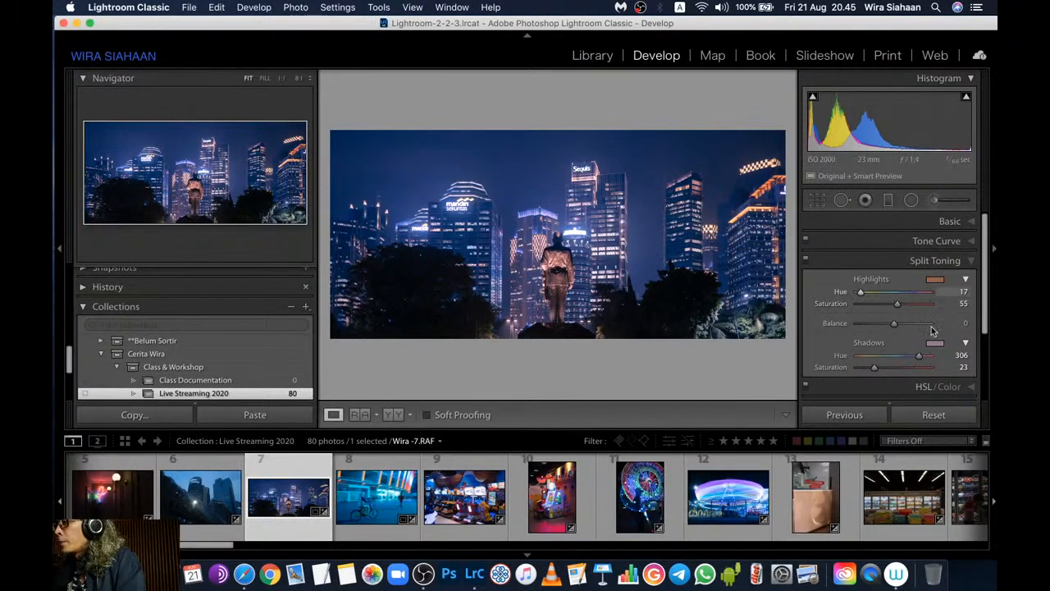
Switch to Adobe Color in Safari and rotate the complementary color harmony to purple opposite yellow
key(super+Tab)
click(462, 282)
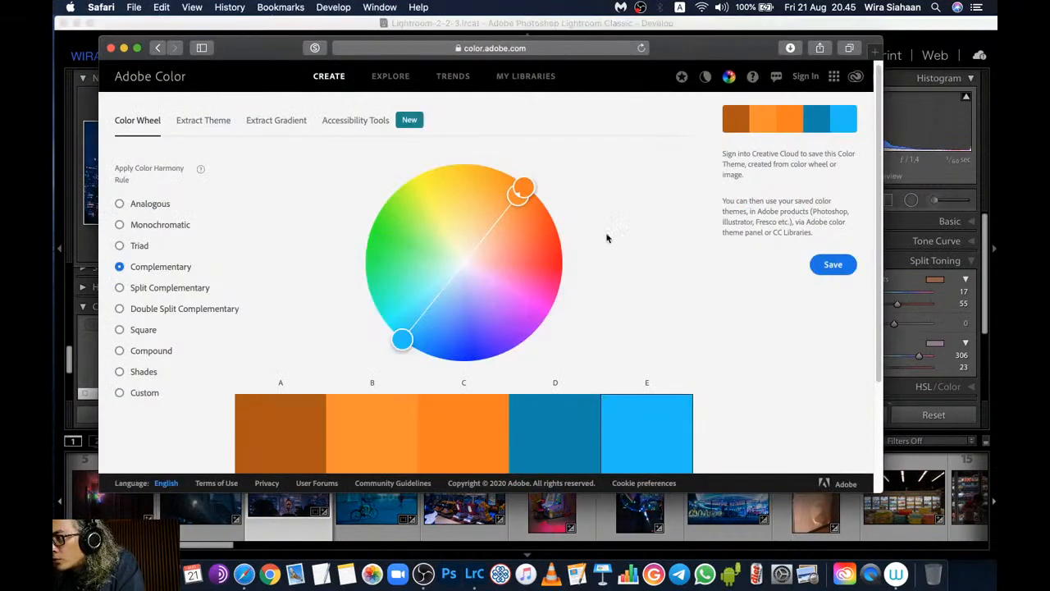
drag(431, 353, 528, 348)
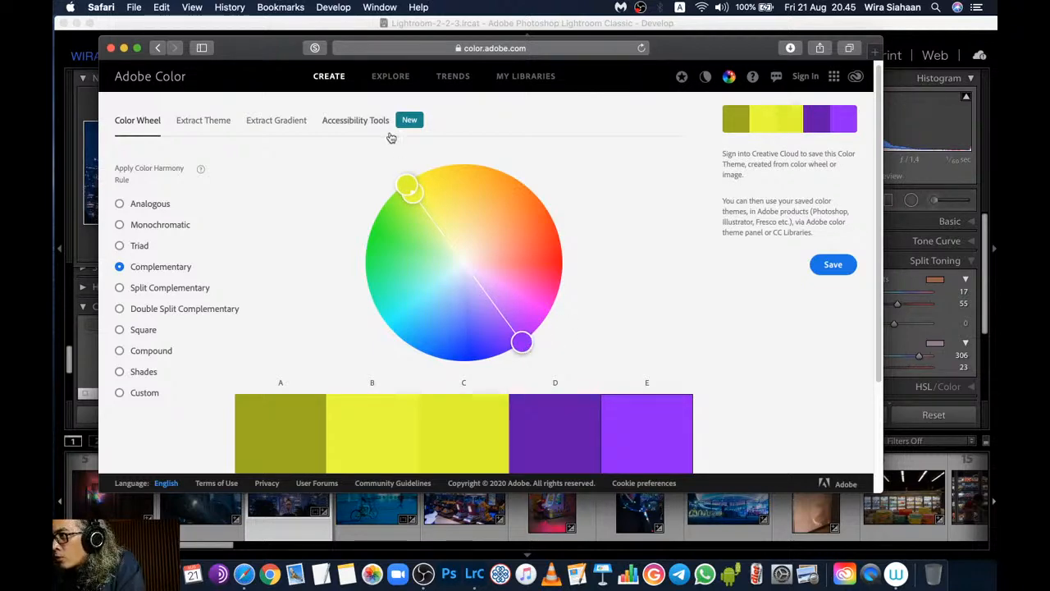
Return to Lightroom Classic and set the Split Toning shadows to hue 301 and saturation 29
key(super+Tab)
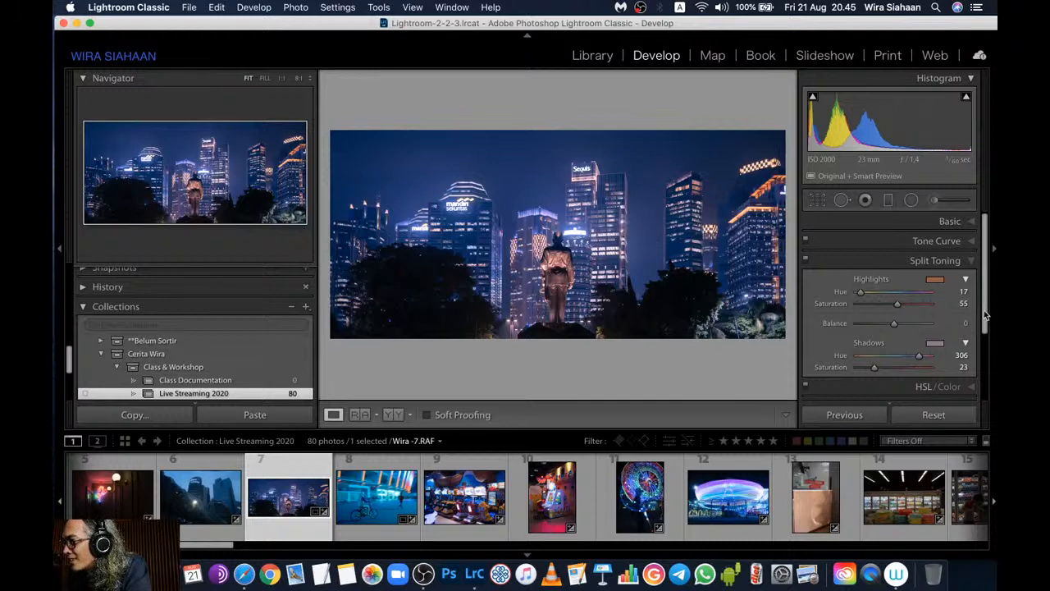
scroll(986, 315, down, 2)
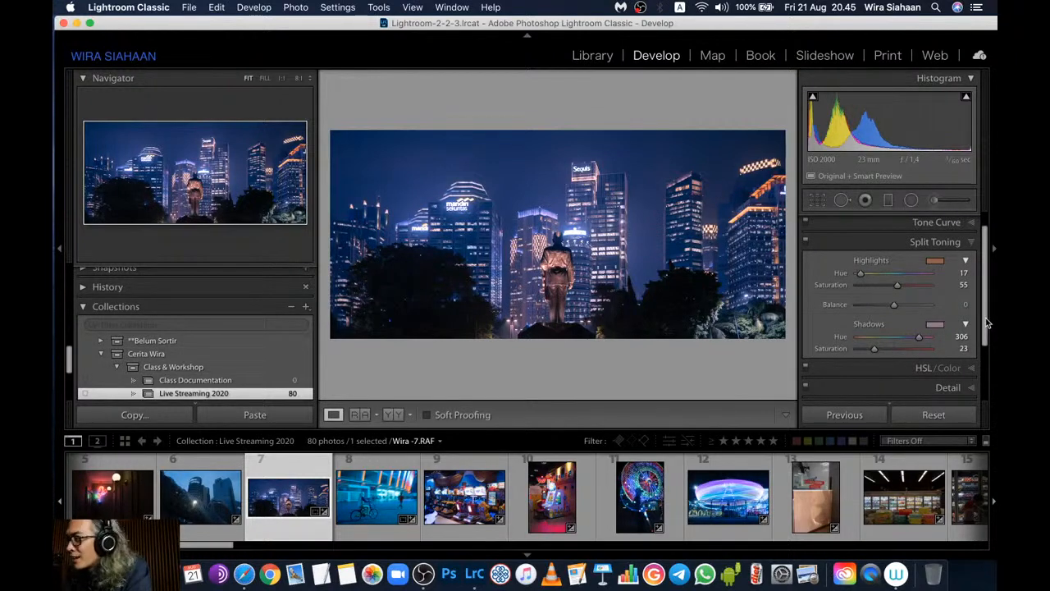
scroll(987, 322, down, 1)
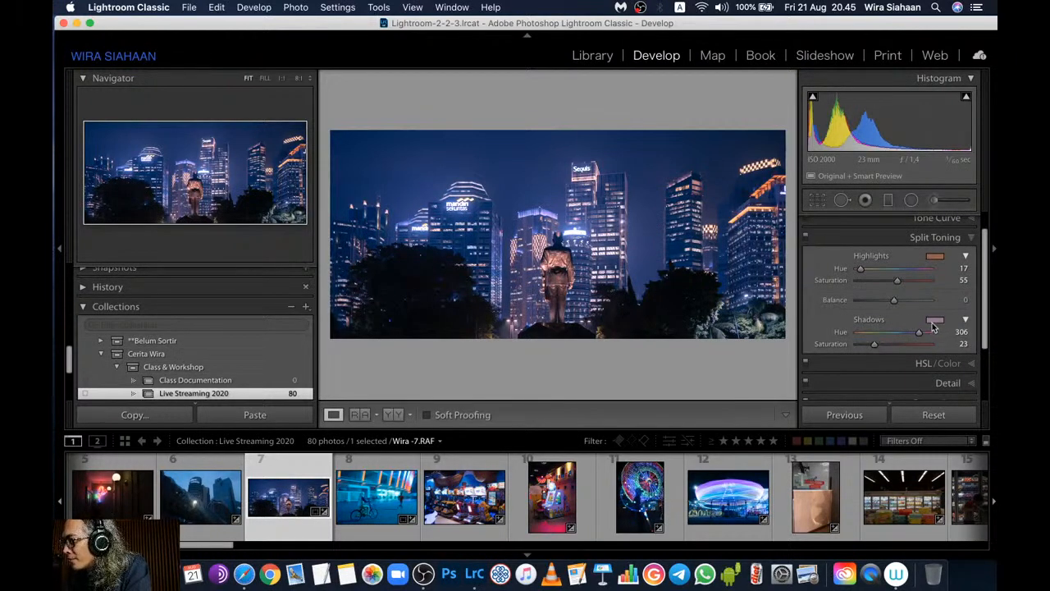
click(933, 326)
drag(900, 343, 876, 361)
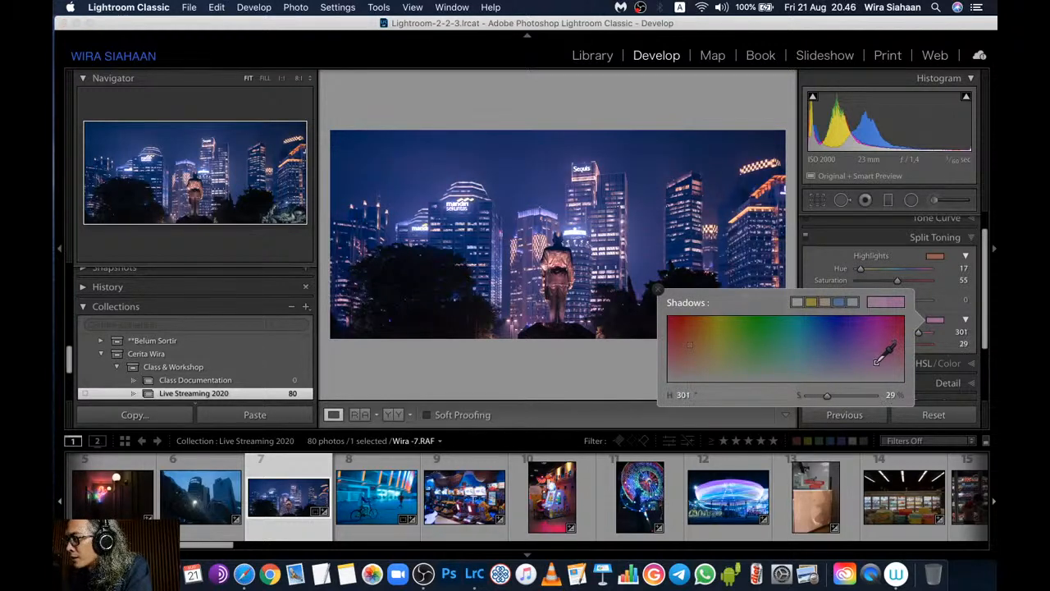
click(661, 298)
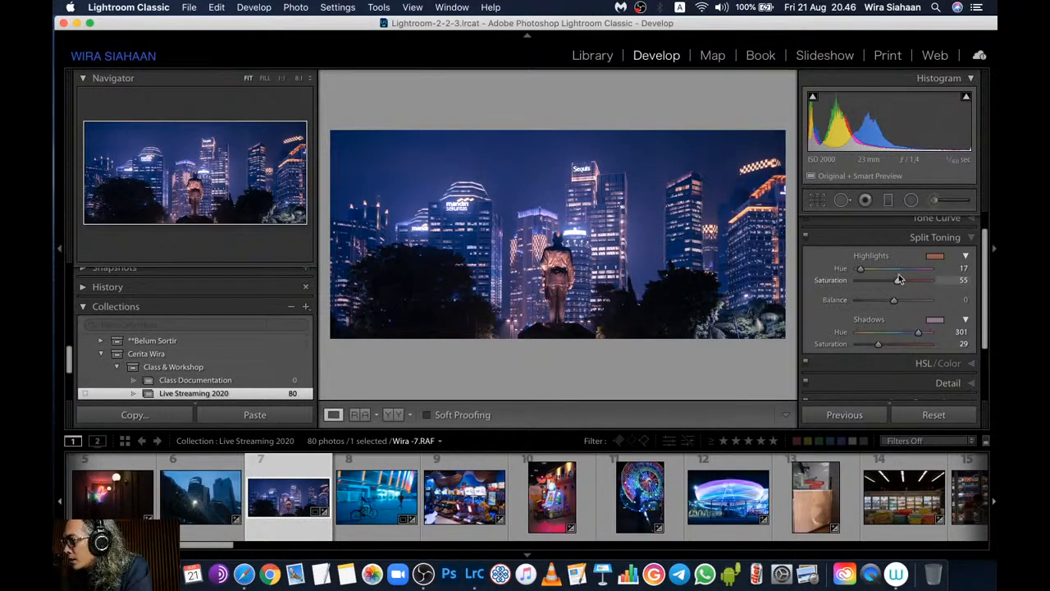
Change the Split Toning highlights to yellow with hue 55 and saturation 63
click(934, 256)
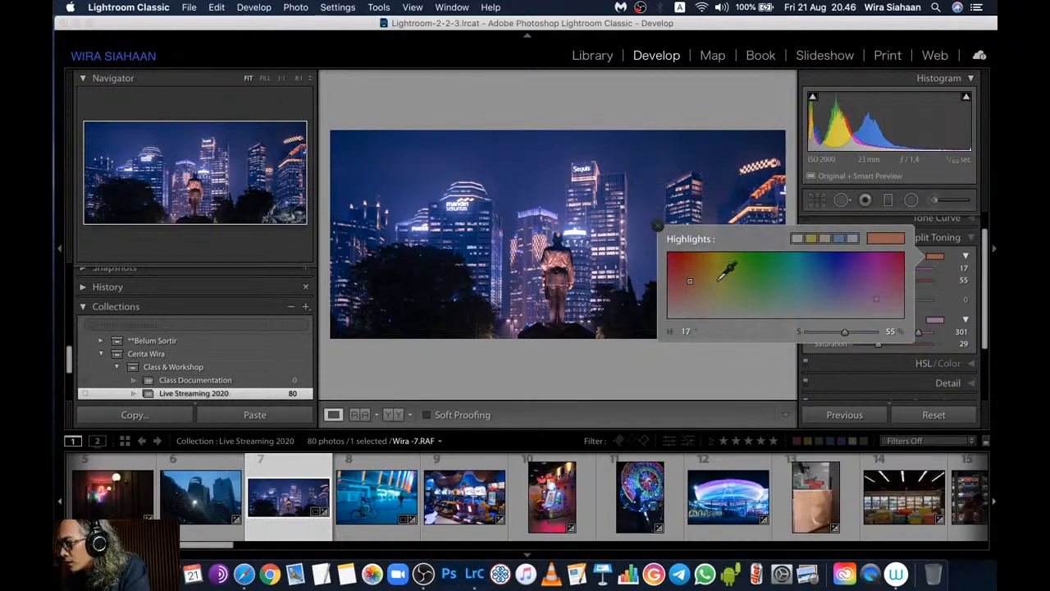
drag(721, 278, 715, 276)
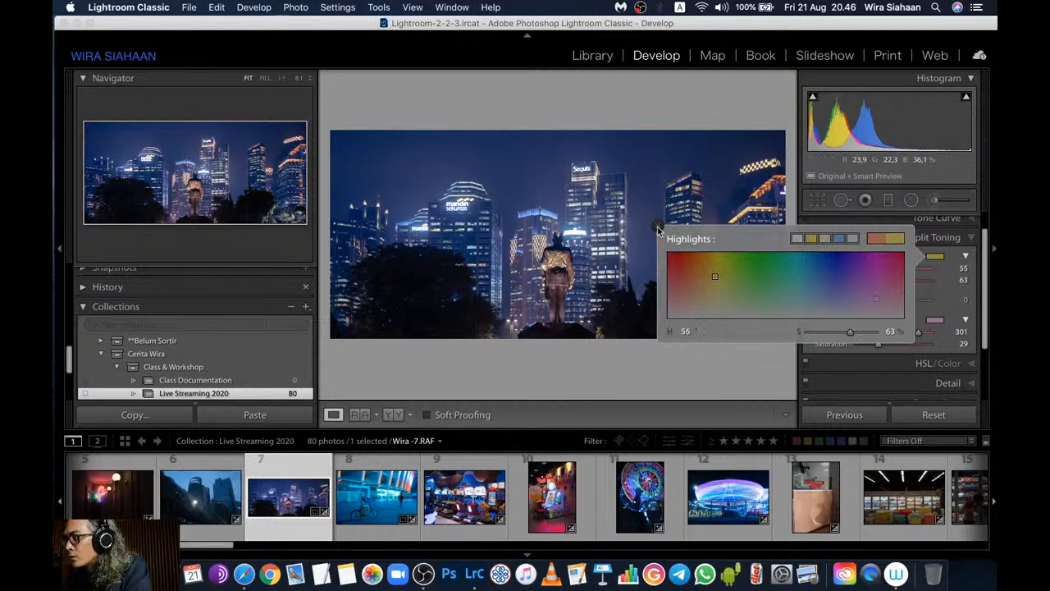
click(658, 228)
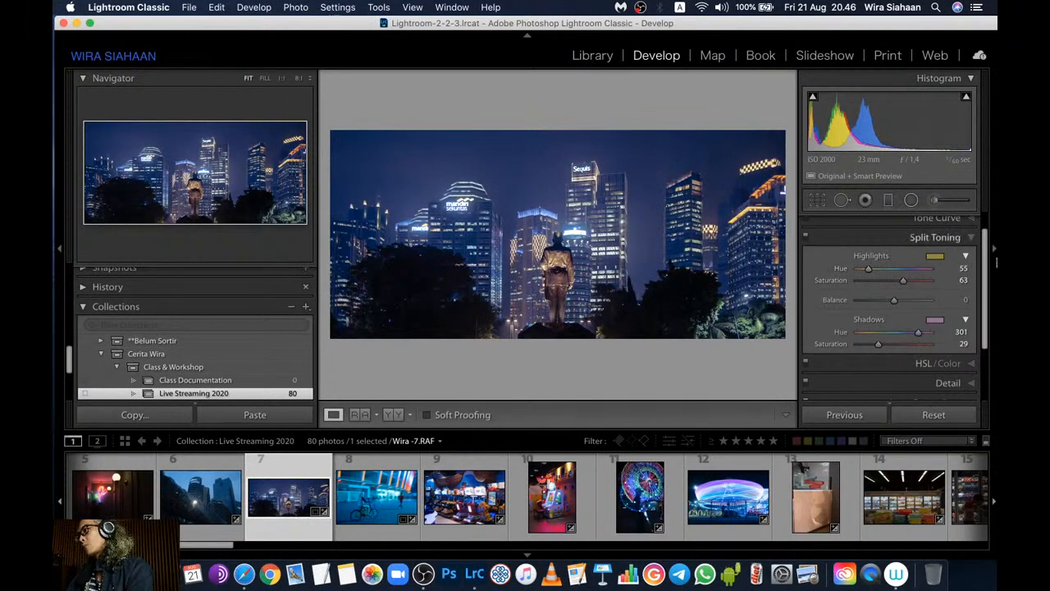
scroll(988, 263, up, 1)
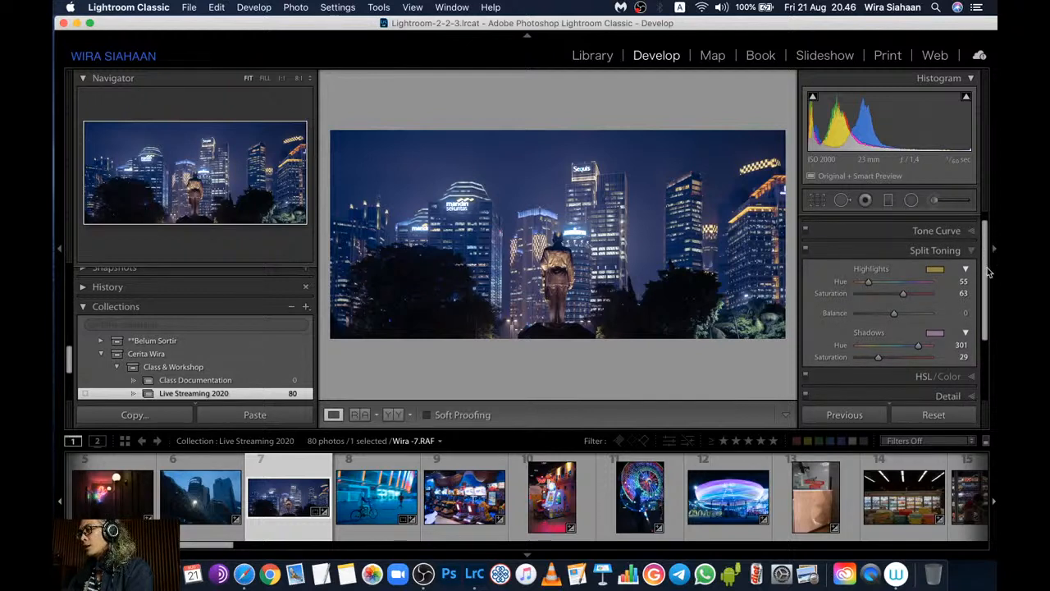
drag(987, 269, 979, 232)
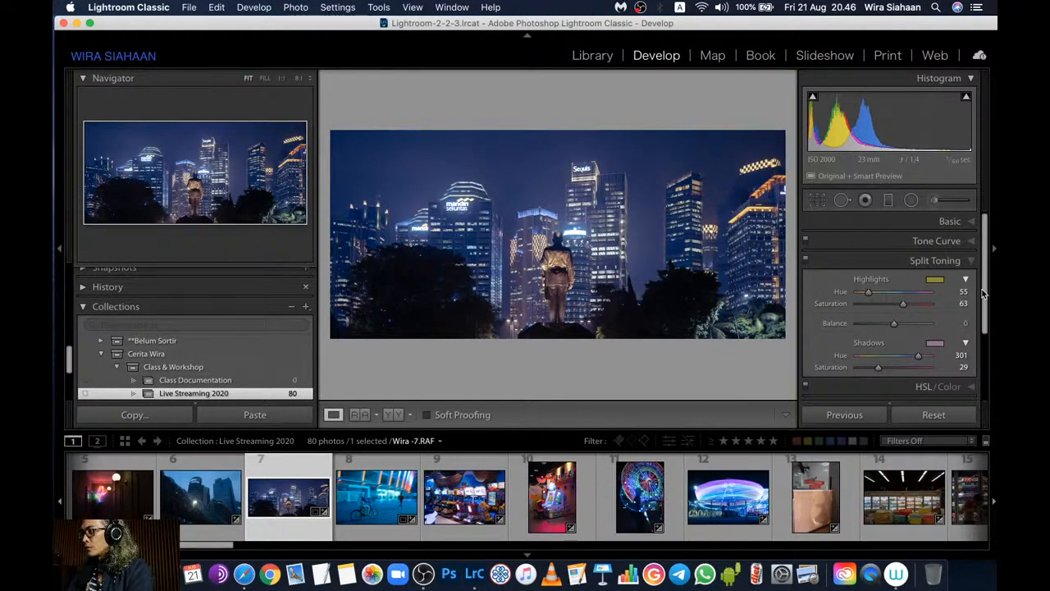
drag(983, 293, 992, 338)
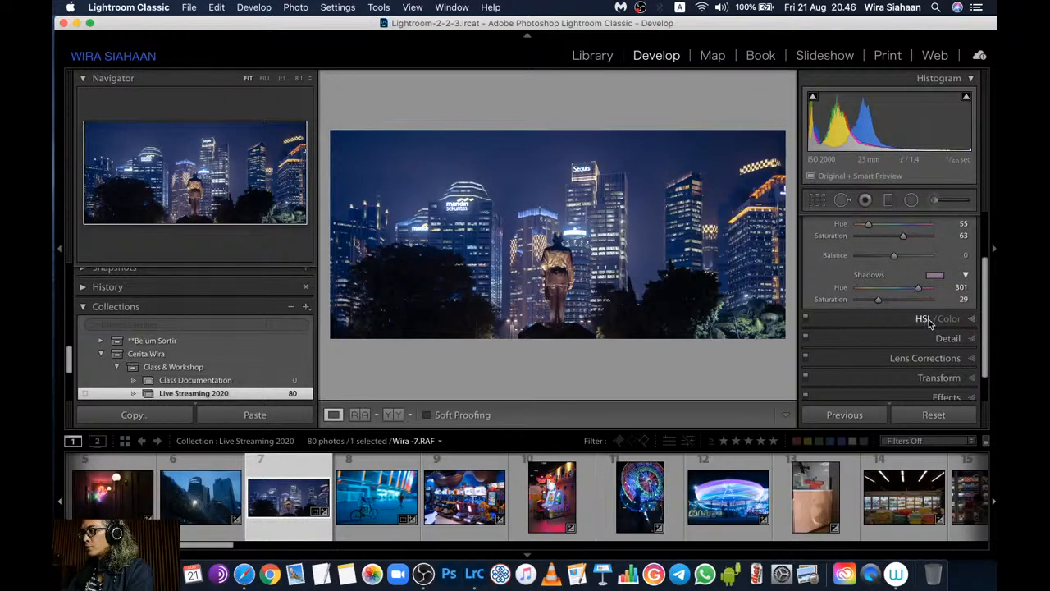
scroll(984, 271, up, 3)
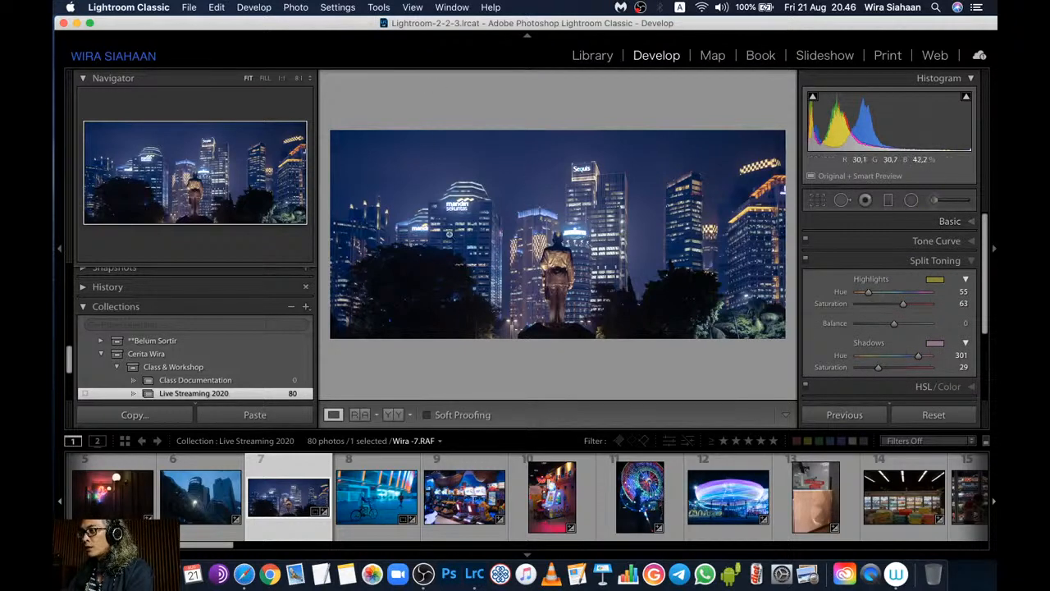
click(476, 233)
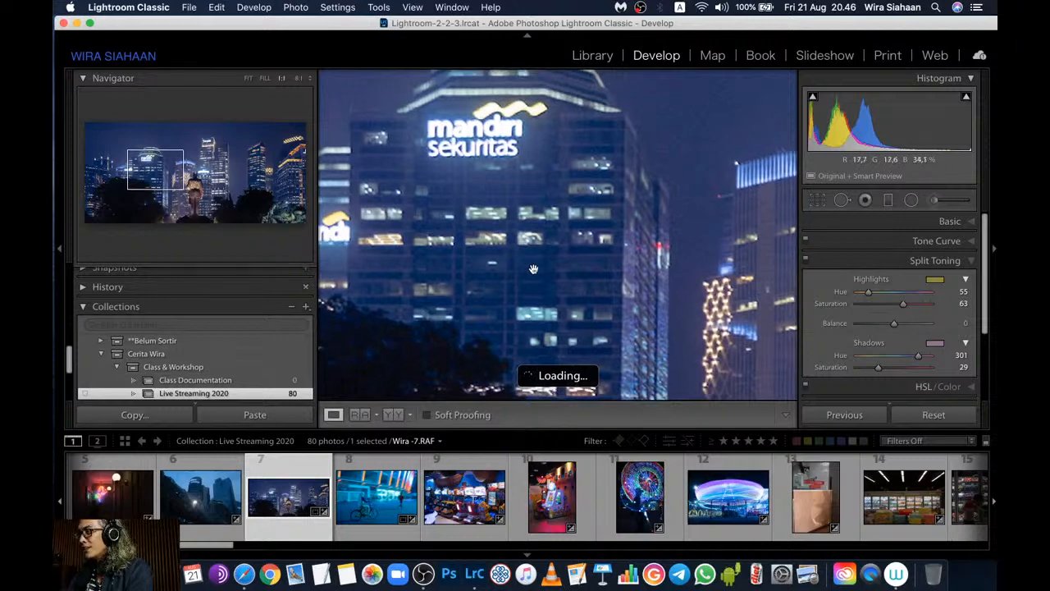
click(576, 249)
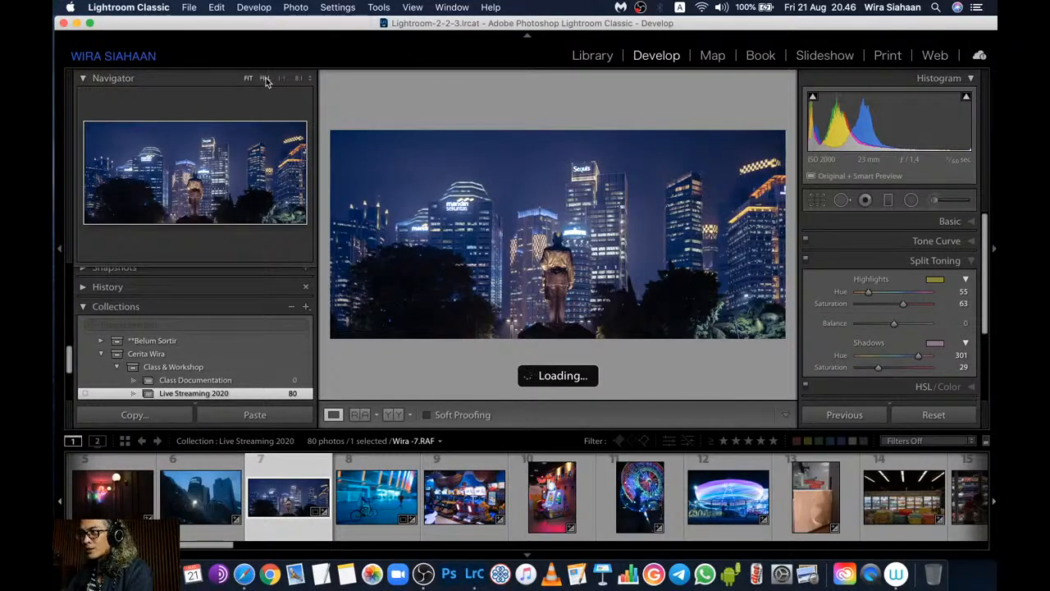
Activate the Adjustment Brush and reset all of its effect settings to zero
click(544, 176)
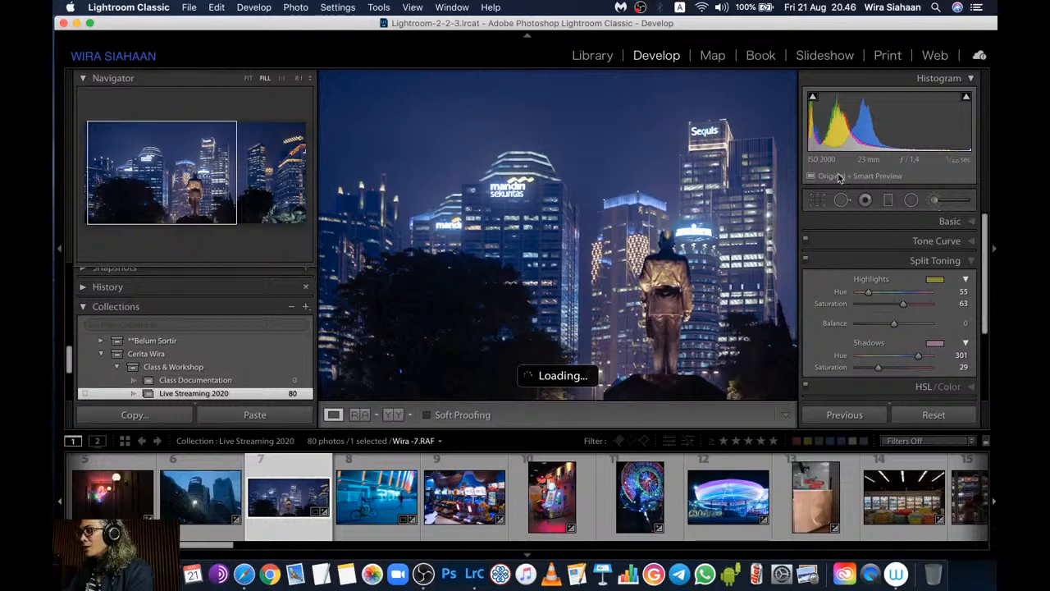
key(k)
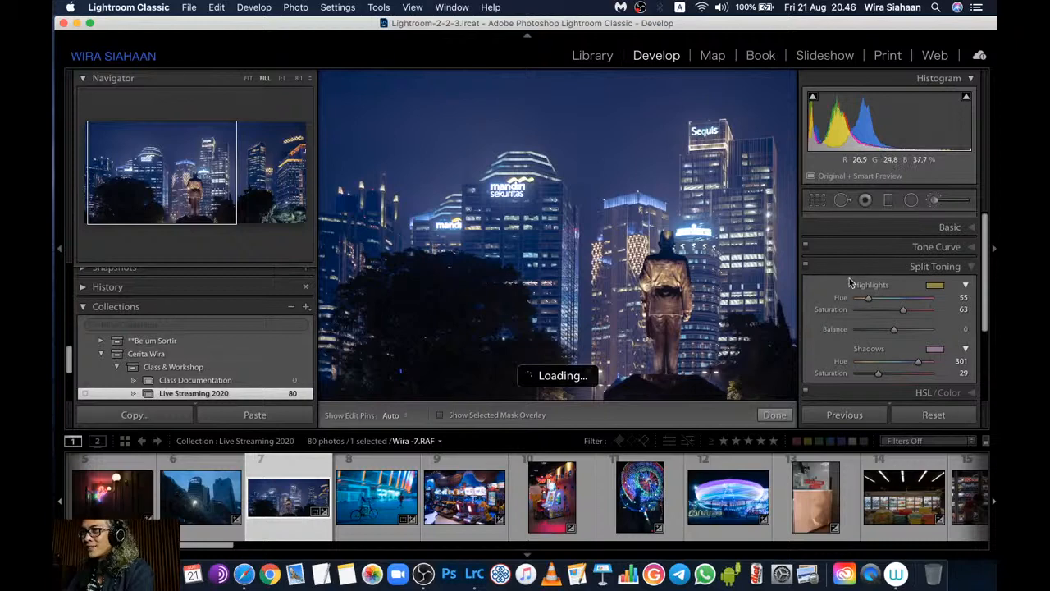
click(937, 204)
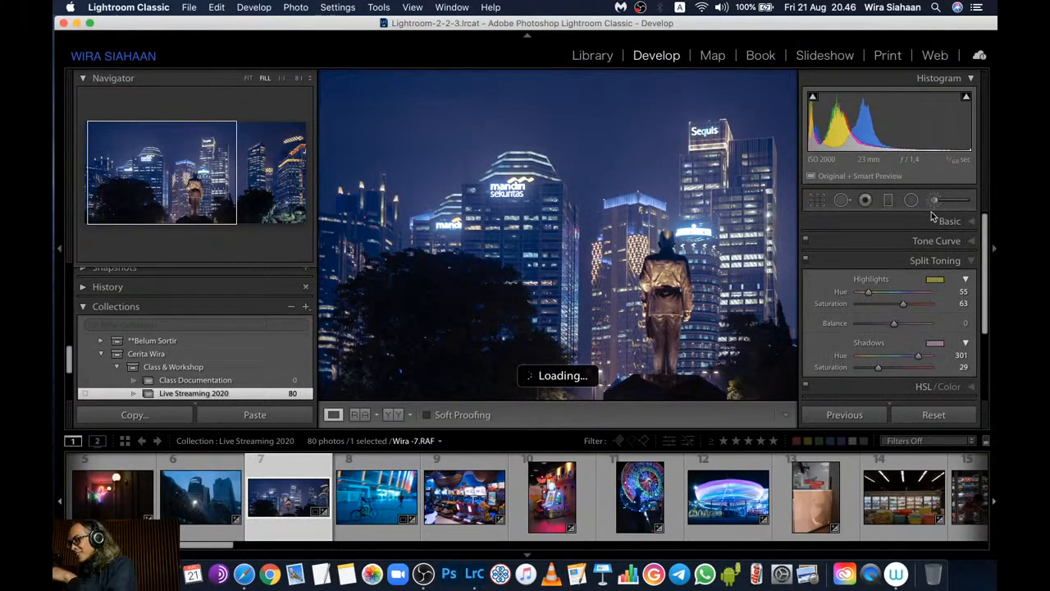
click(931, 205)
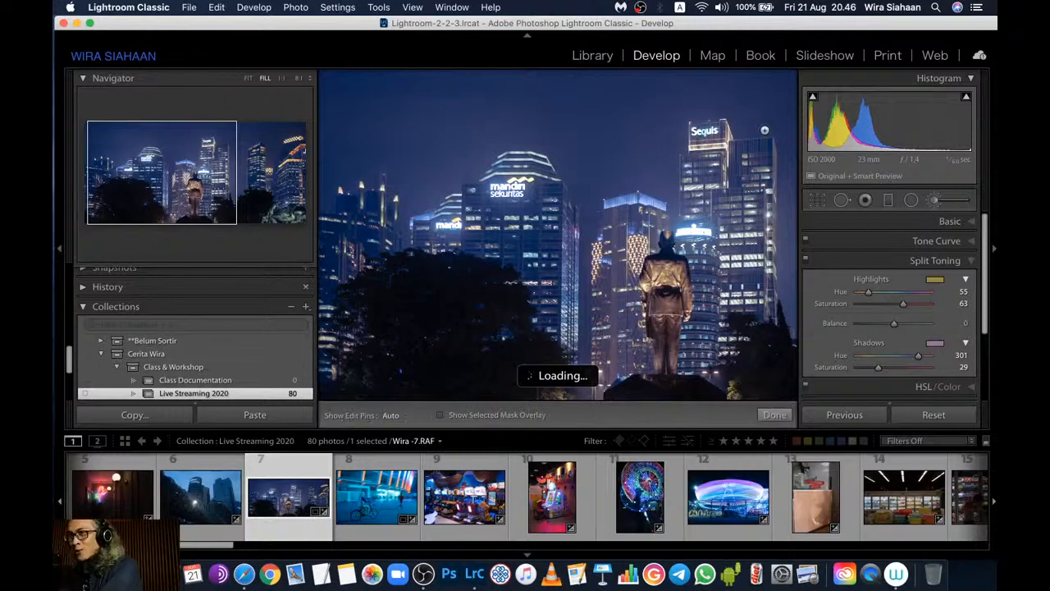
click(936, 202)
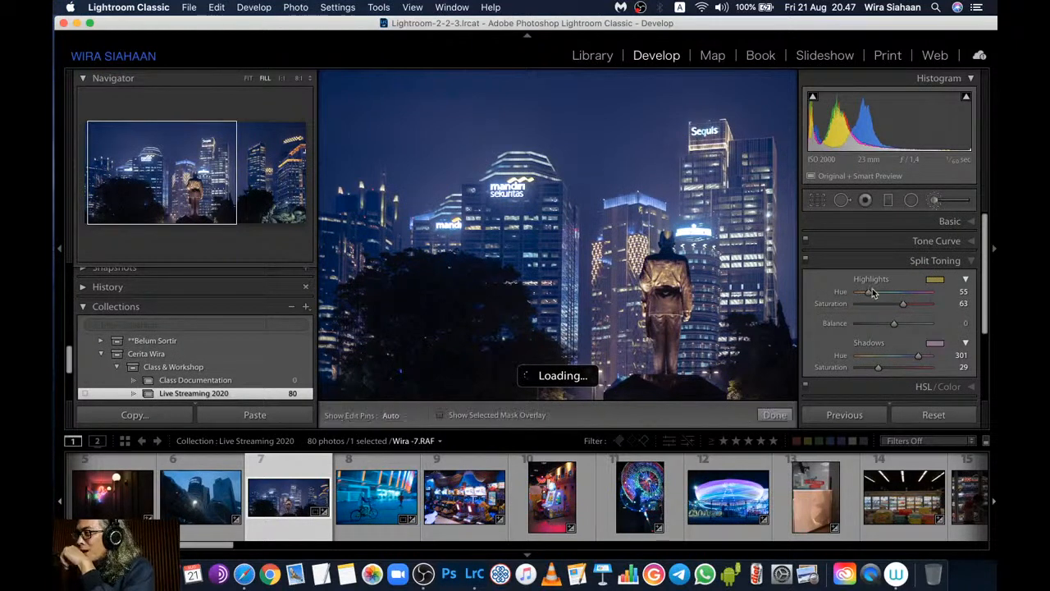
scroll(901, 291, up, 1)
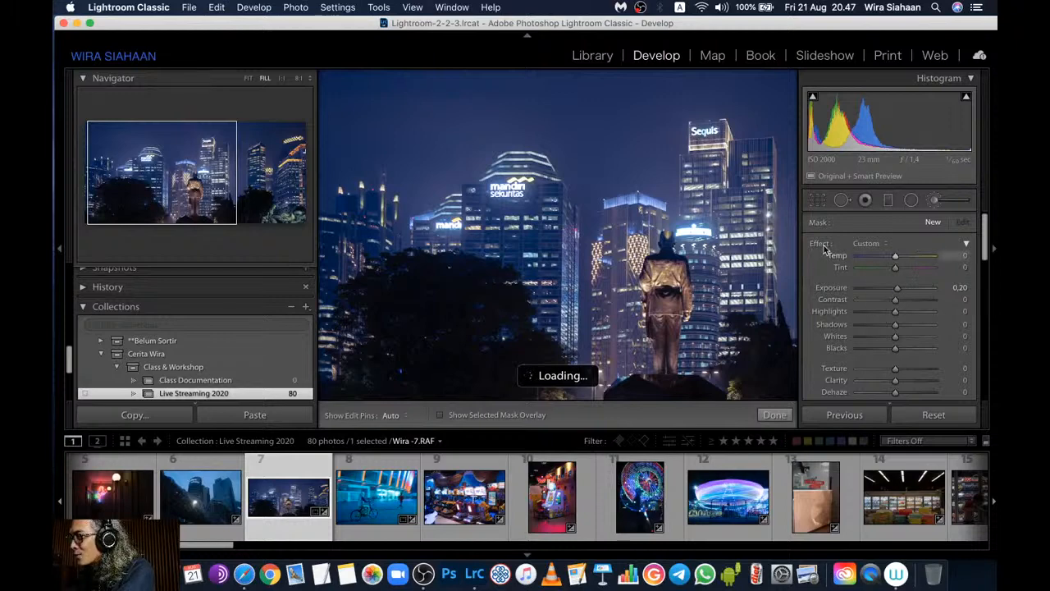
double_click(820, 243)
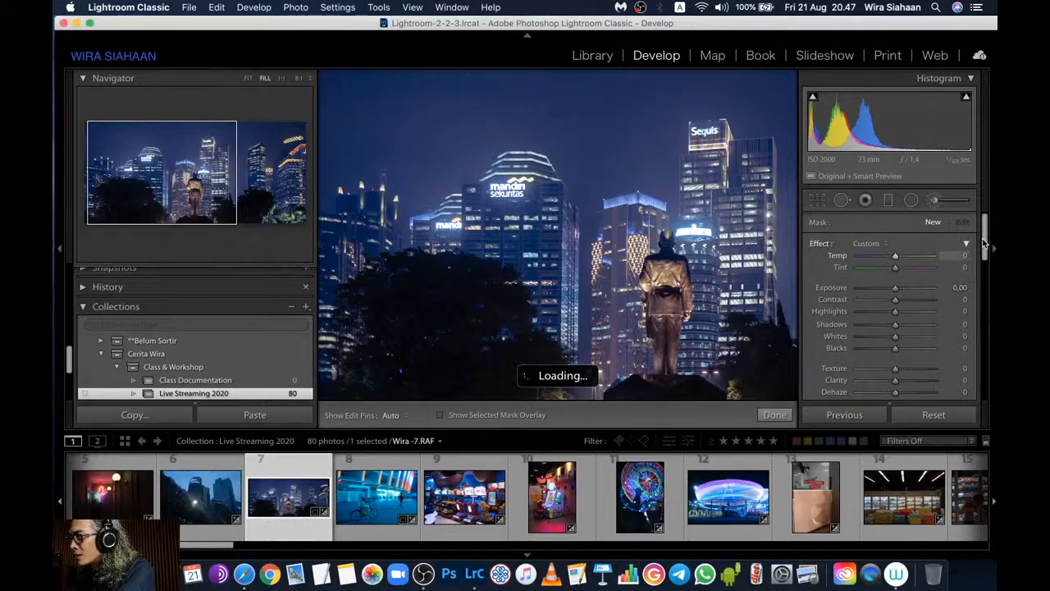
Set the Adjustment Brush color to a saturated red with hue 343 and saturation 97%
drag(984, 243, 995, 276)
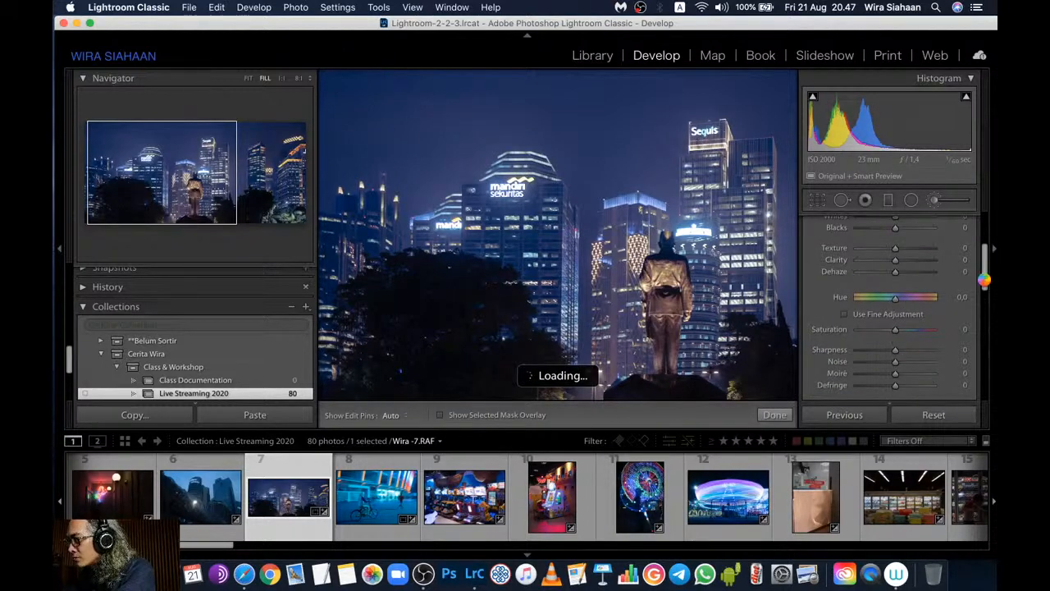
drag(985, 282, 991, 297)
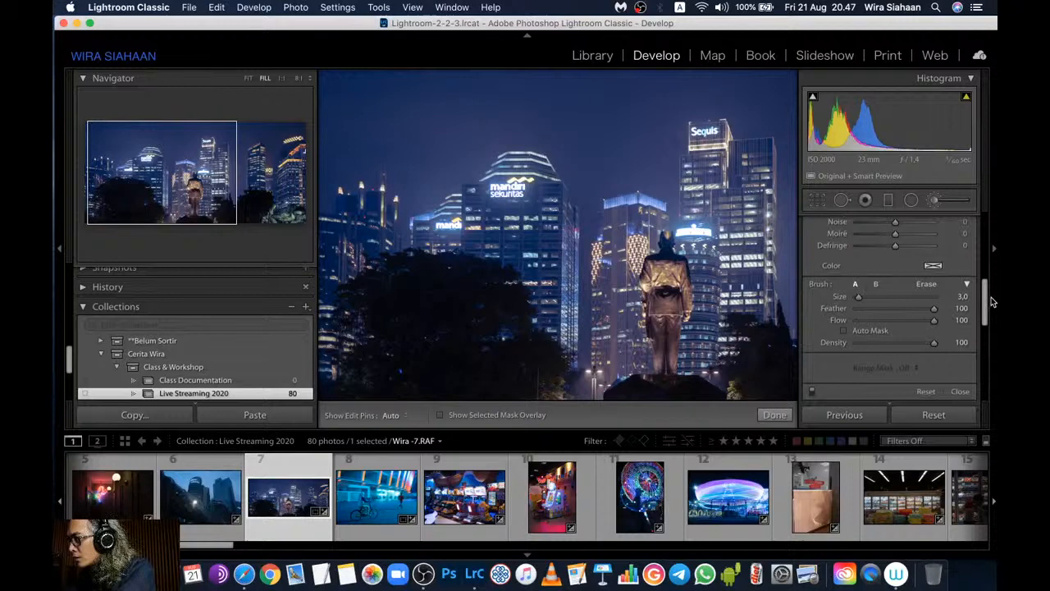
click(932, 268)
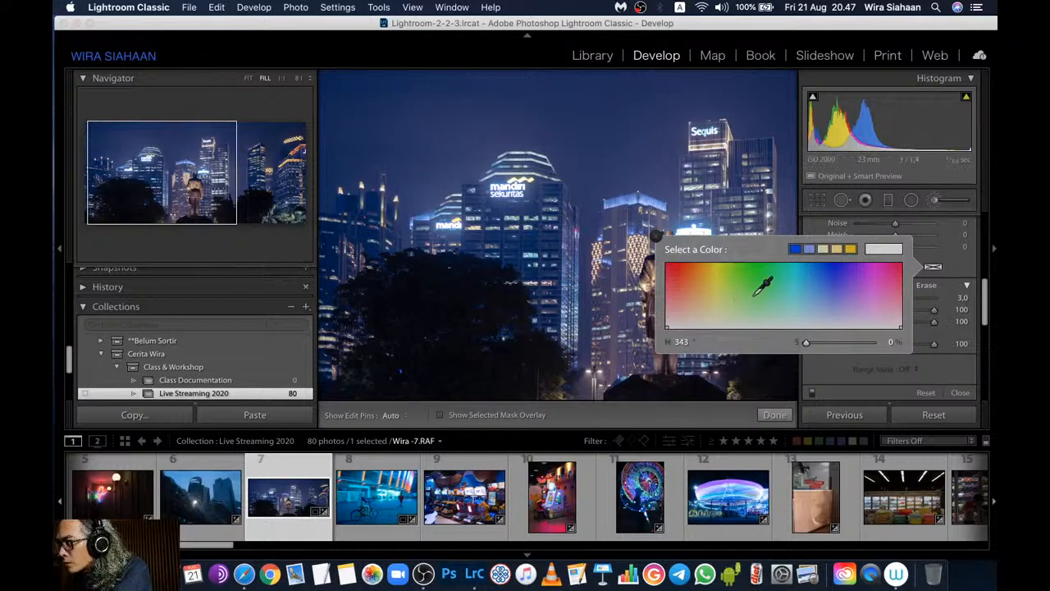
mouse_move(890, 274)
mouse_down()
mouse_move(917, 251)
mouse_move(901, 264)
mouse_up()
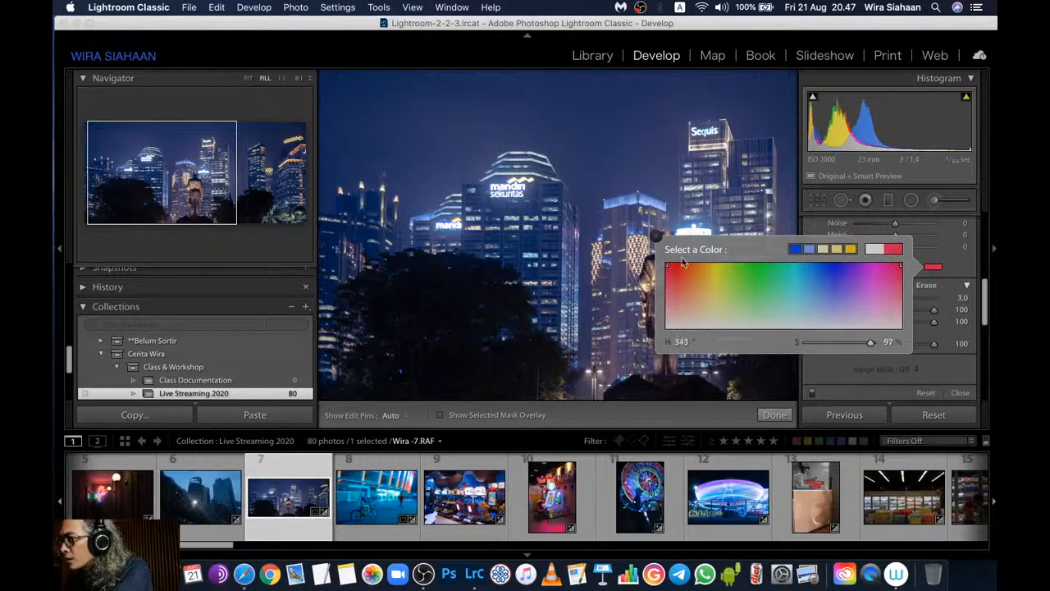
click(659, 238)
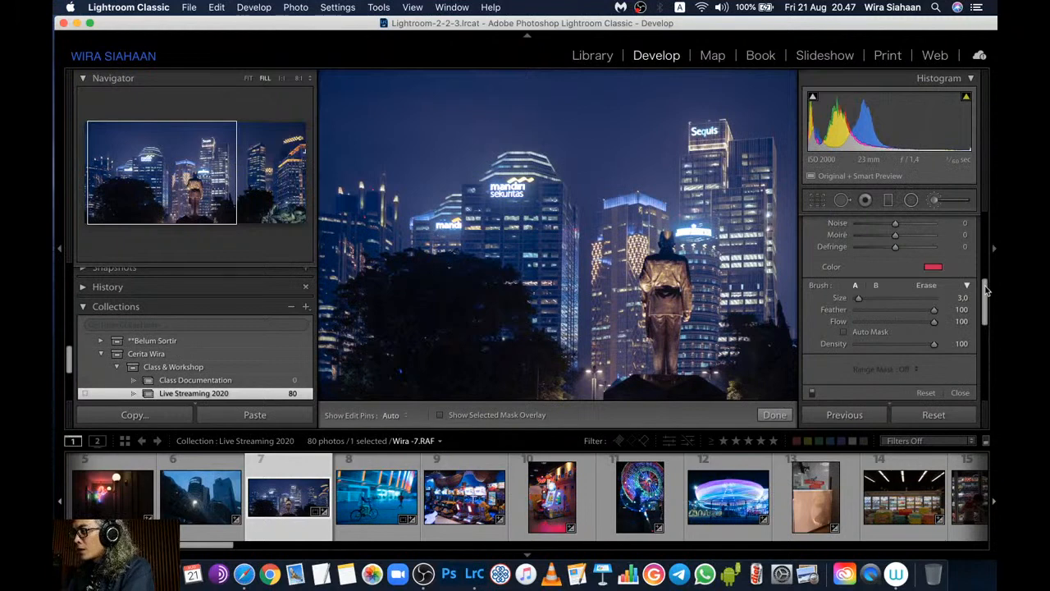
Set the brush size to 2 and paint a horizontal red stroke across the Mandiri Sekuritas building below its sign
scroll(989, 293, up, 1)
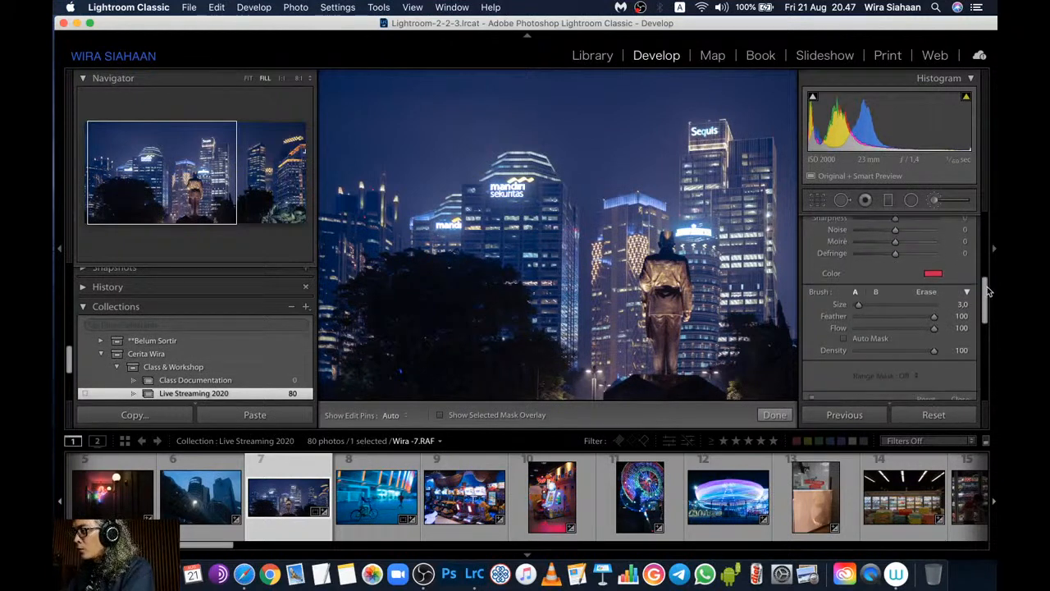
scroll(989, 293, down, 1)
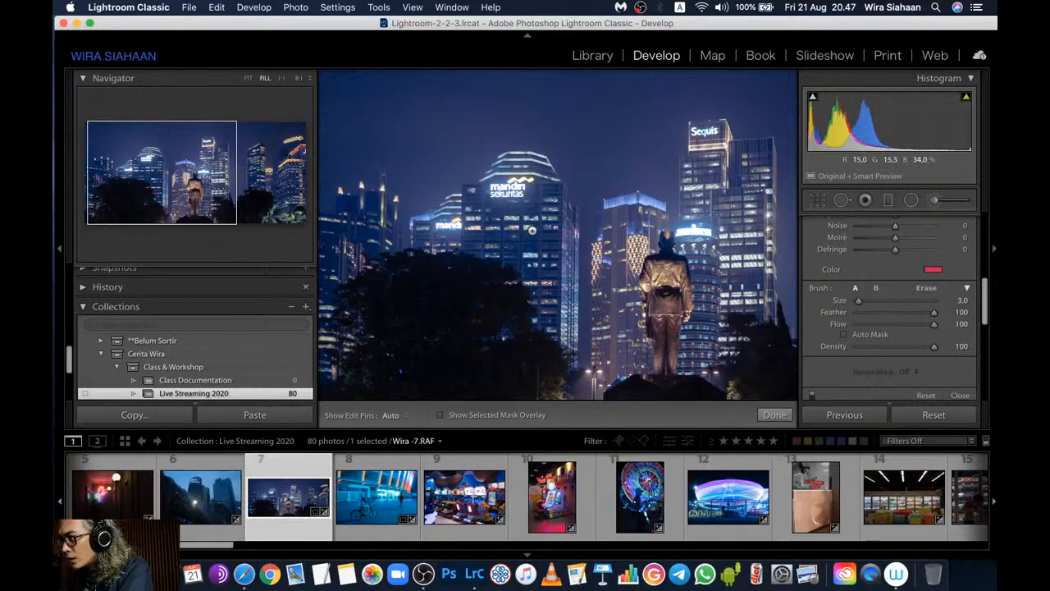
key(bracketleft)
key(bracketleft)
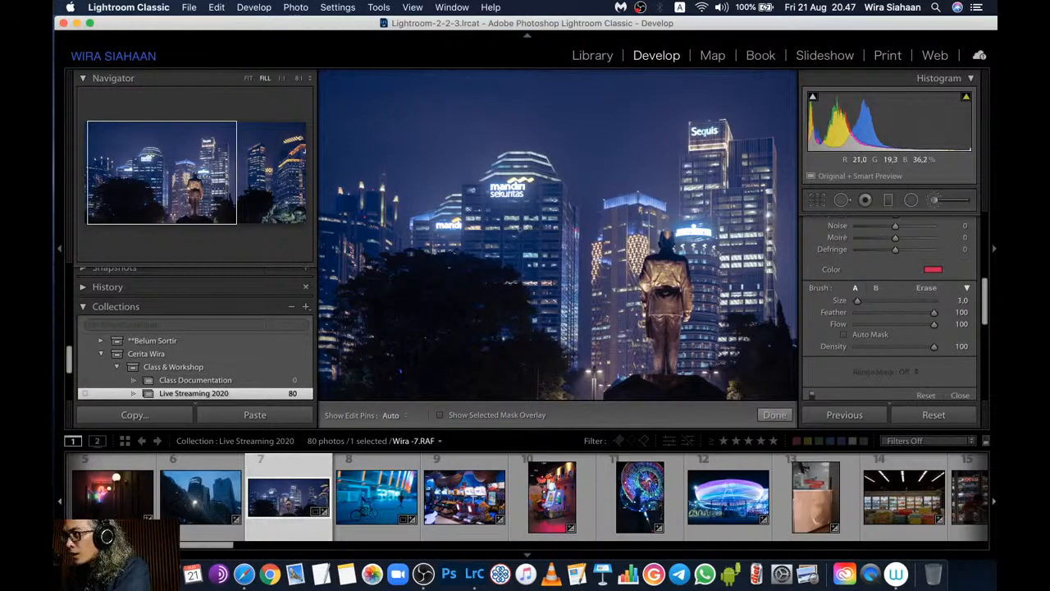
key(bracketright)
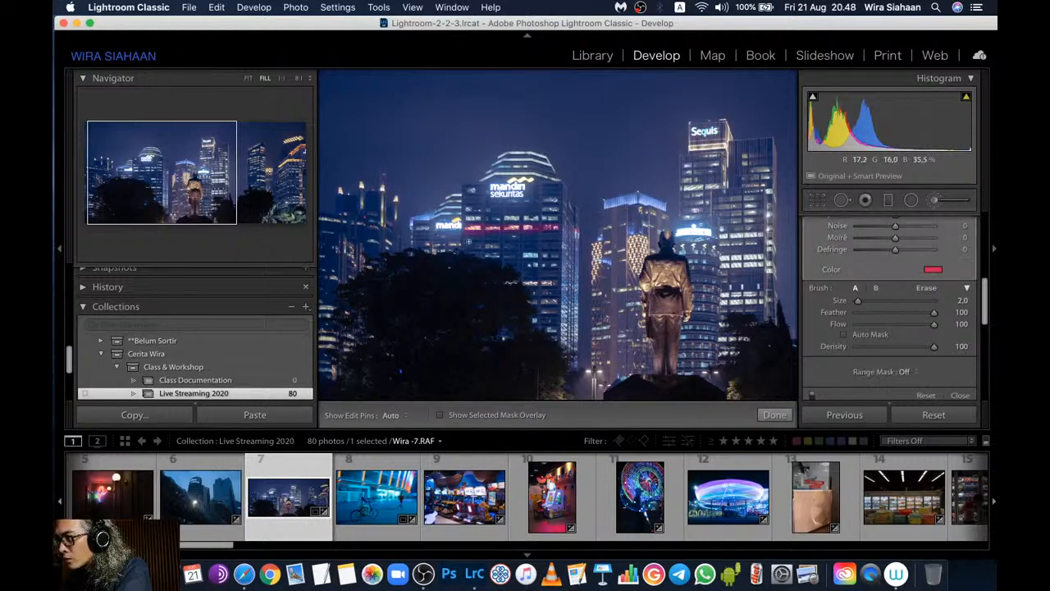
key(h)
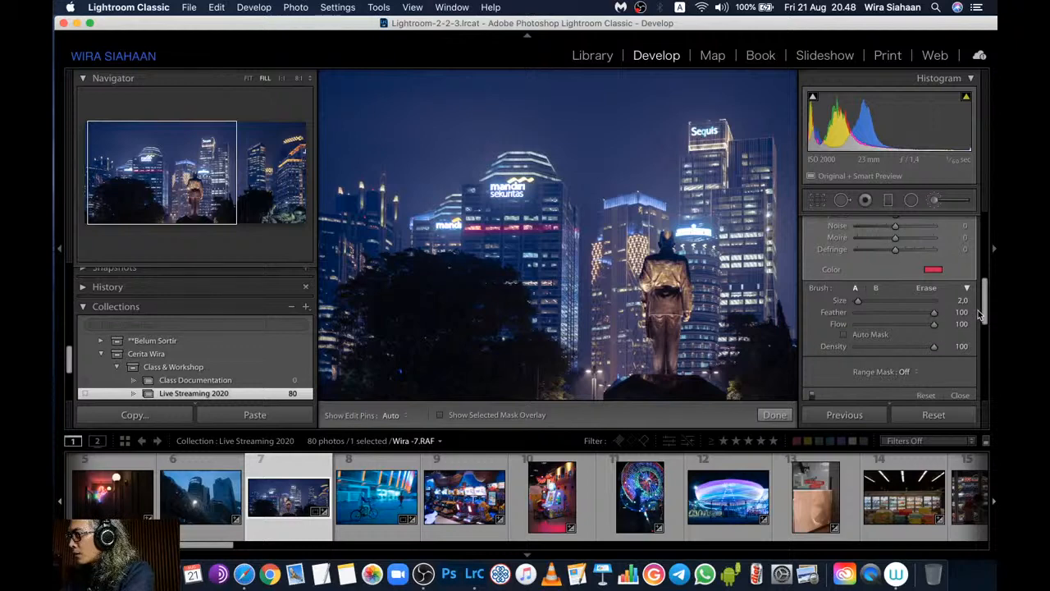
Apply a Luminance range mask to the red stroke and set its range to 95/100
click(905, 372)
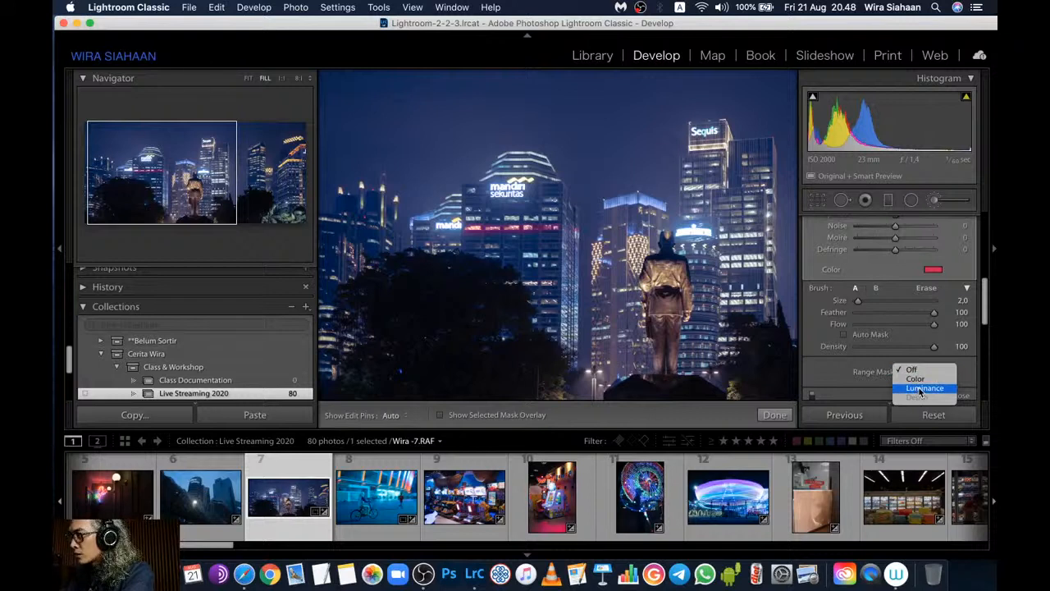
click(923, 389)
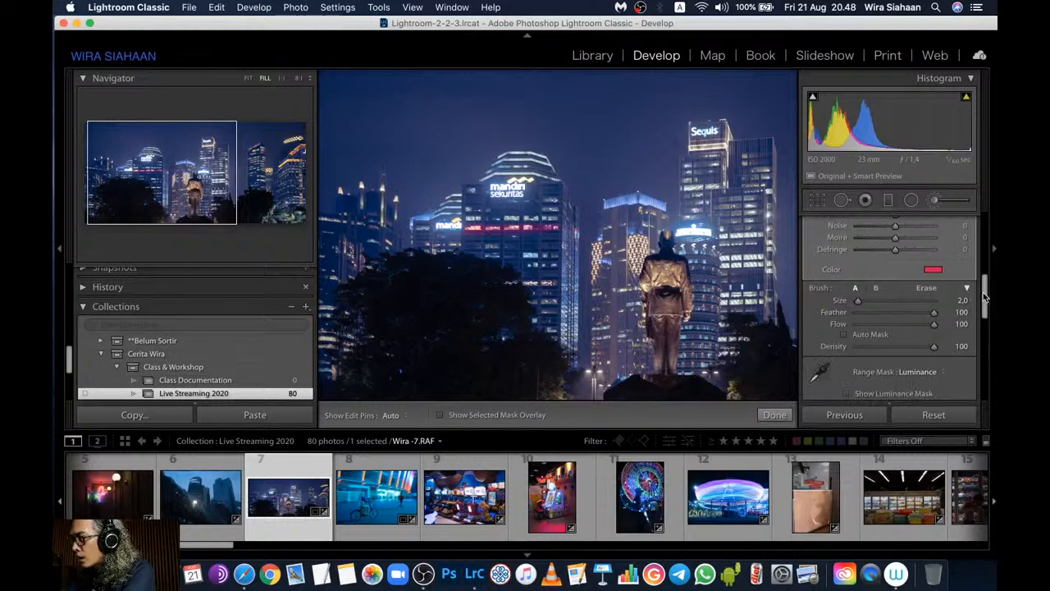
drag(984, 297, 990, 315)
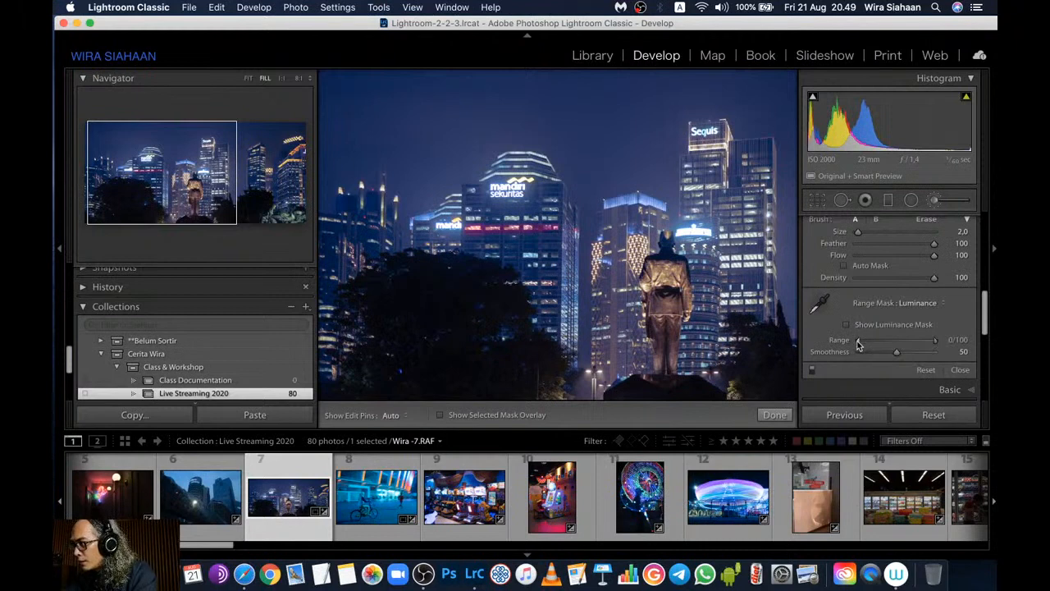
key(alt)
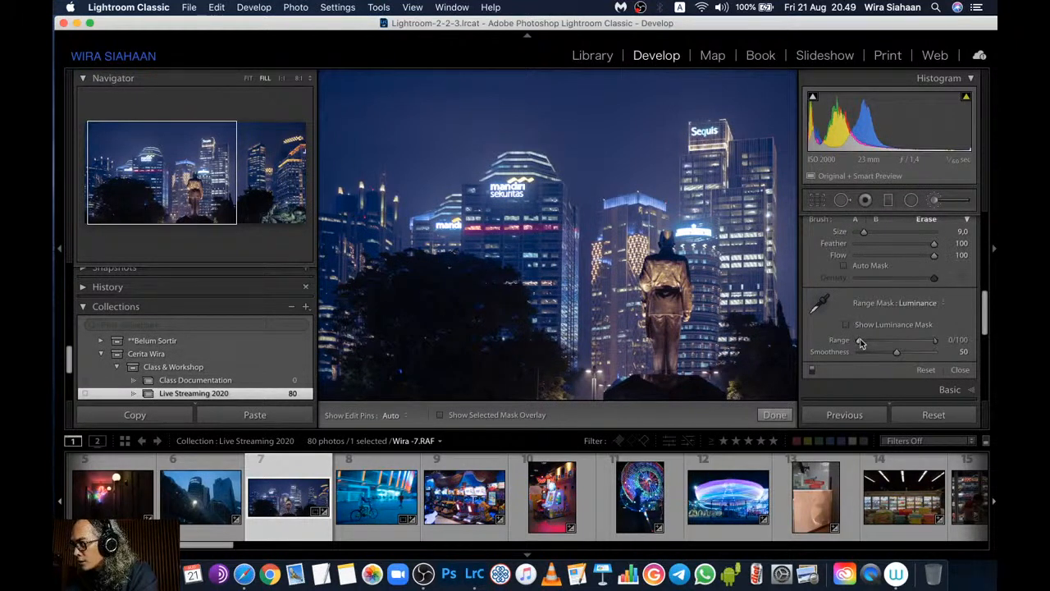
drag(859, 343, 962, 342)
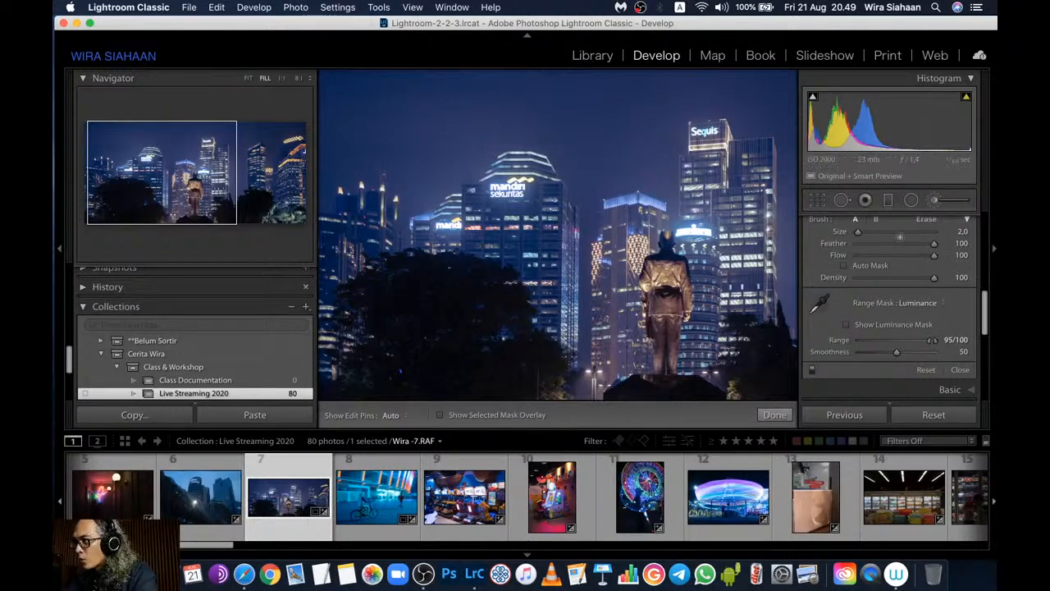
Set the red stroke's saturation to -100 and widen its luminance range to 80/100
drag(986, 297, 982, 248)
drag(896, 347, 820, 354)
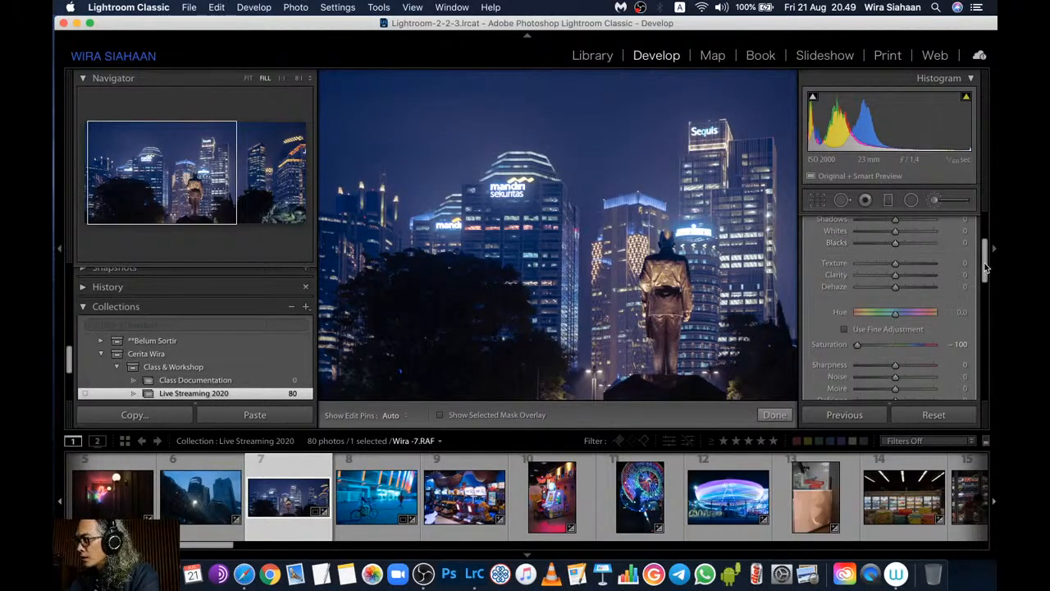
scroll(989, 271, down, 5)
scroll(985, 308, down, 3)
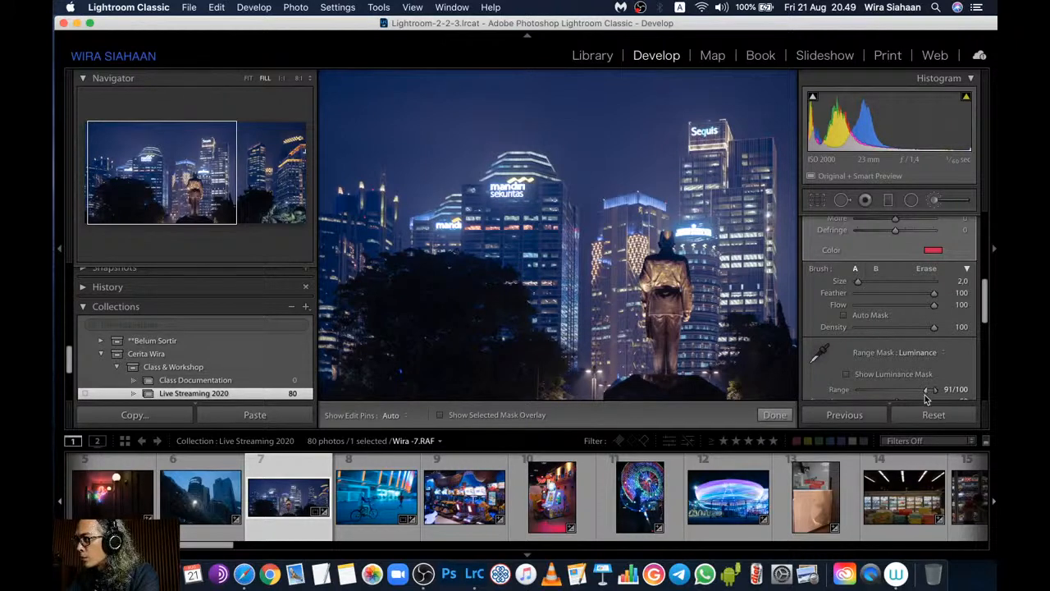
drag(925, 394, 923, 391)
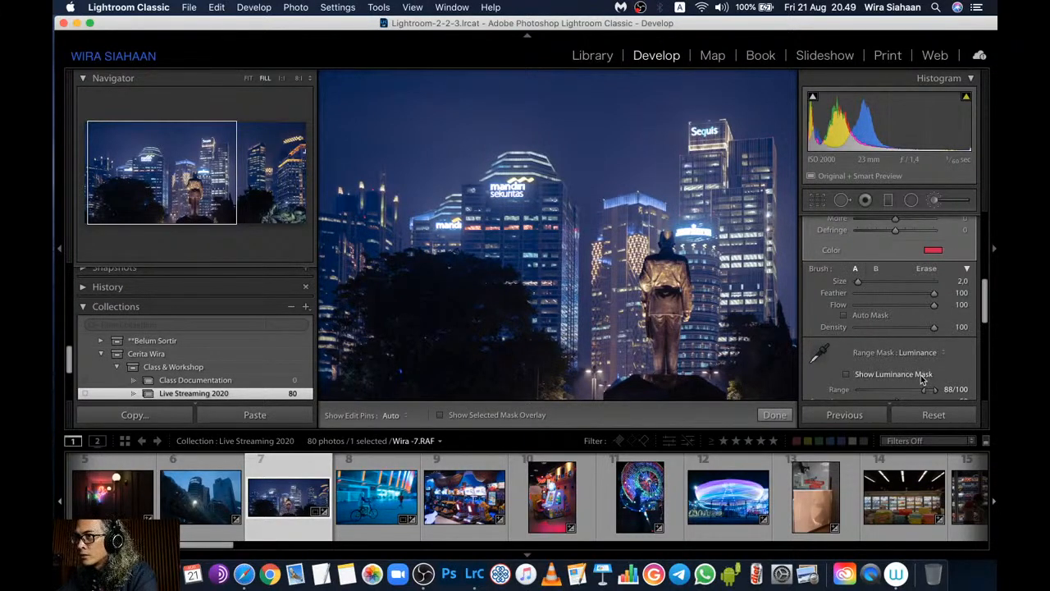
drag(923, 398, 920, 395)
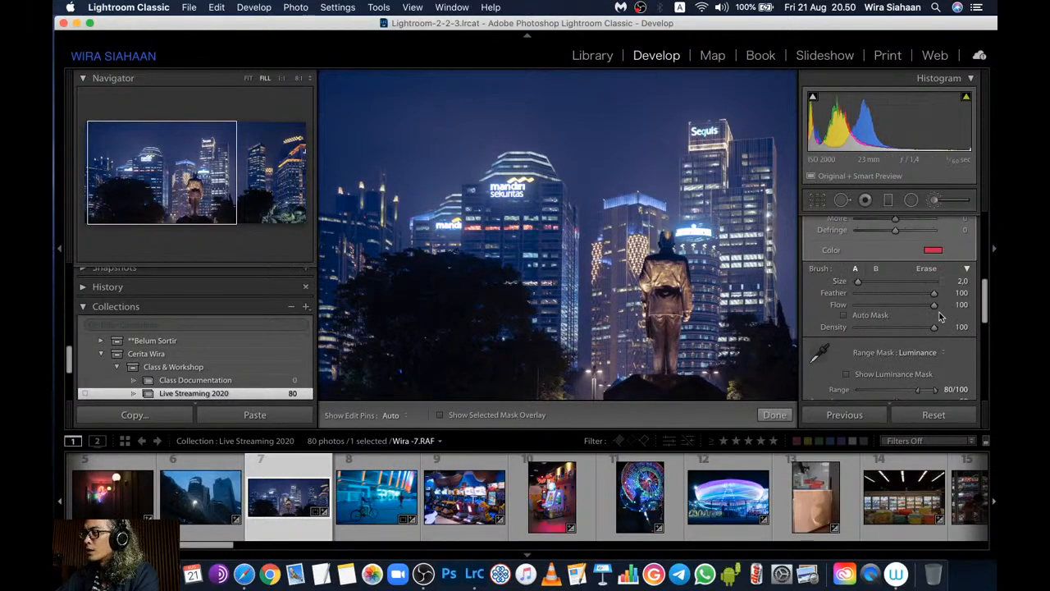
Start a new Adjustment Brush mask and set its color to green with hue 124 and saturation 91%
scroll(943, 295, up, 5)
scroll(942, 251, down, 1)
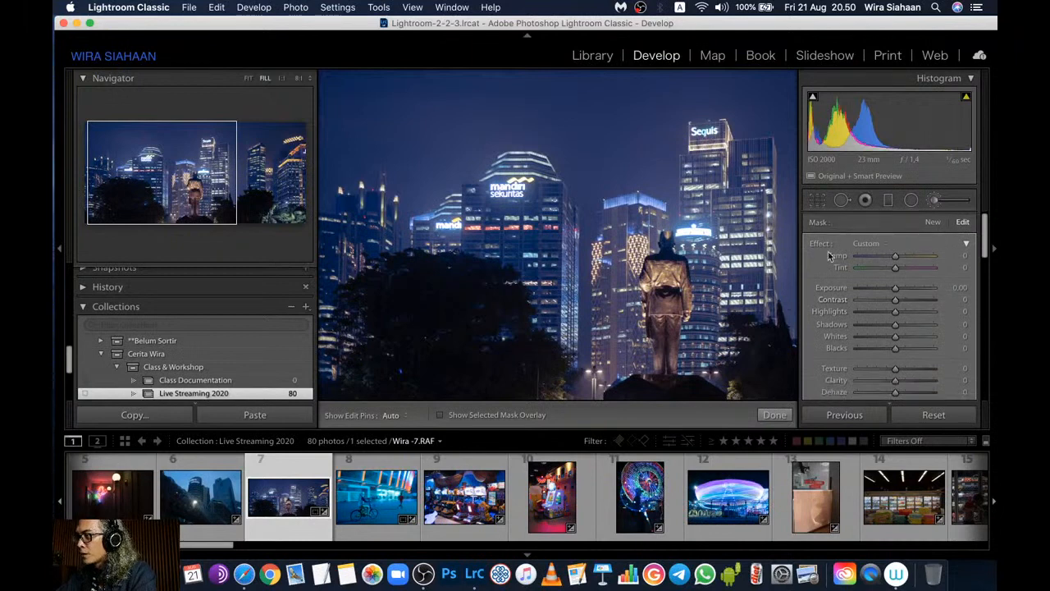
click(933, 224)
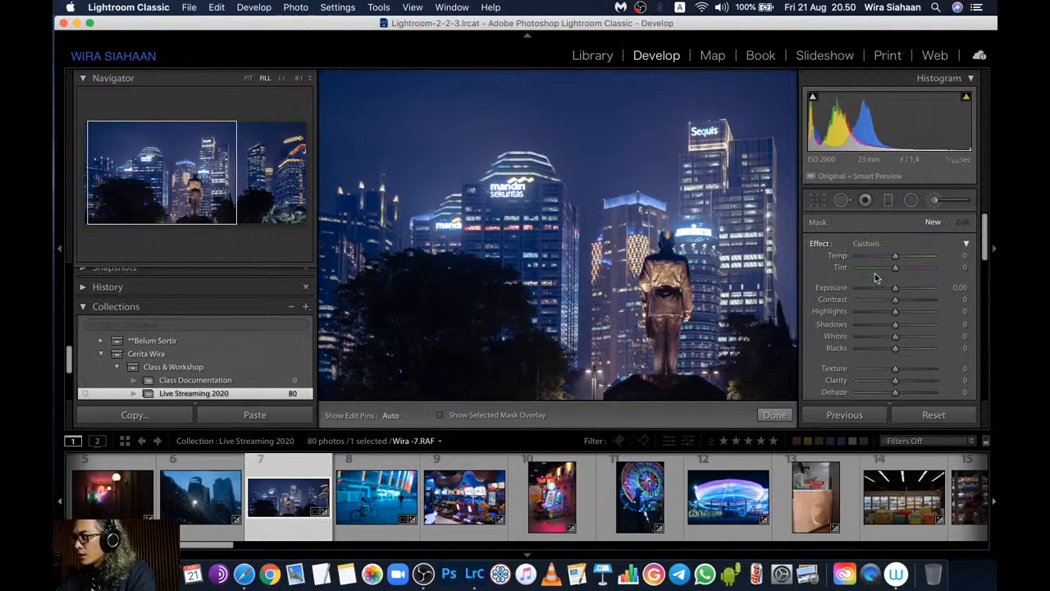
scroll(874, 279, down, 5)
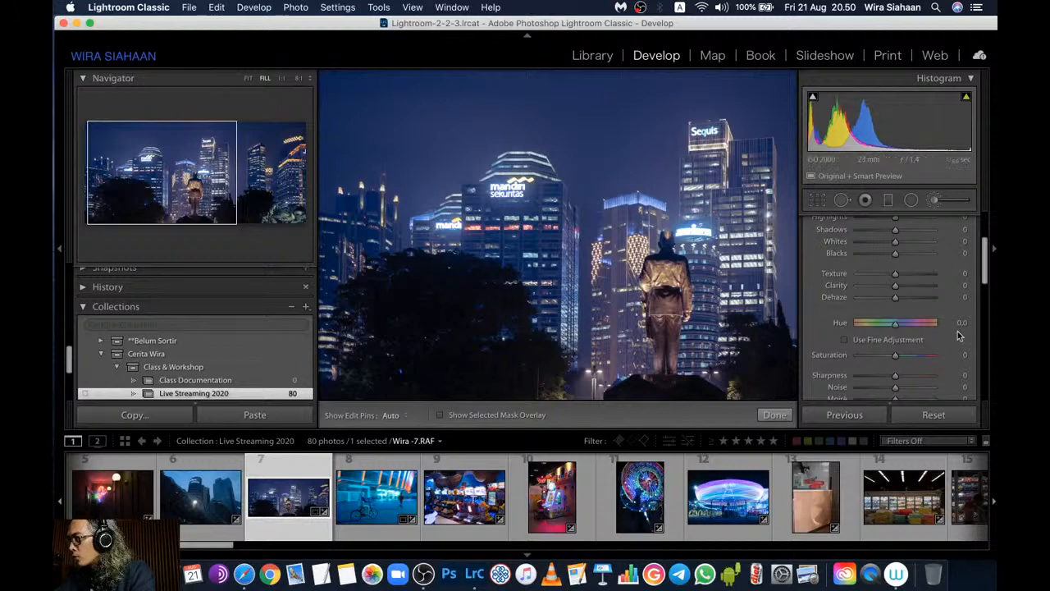
scroll(935, 353, down, 4)
click(933, 354)
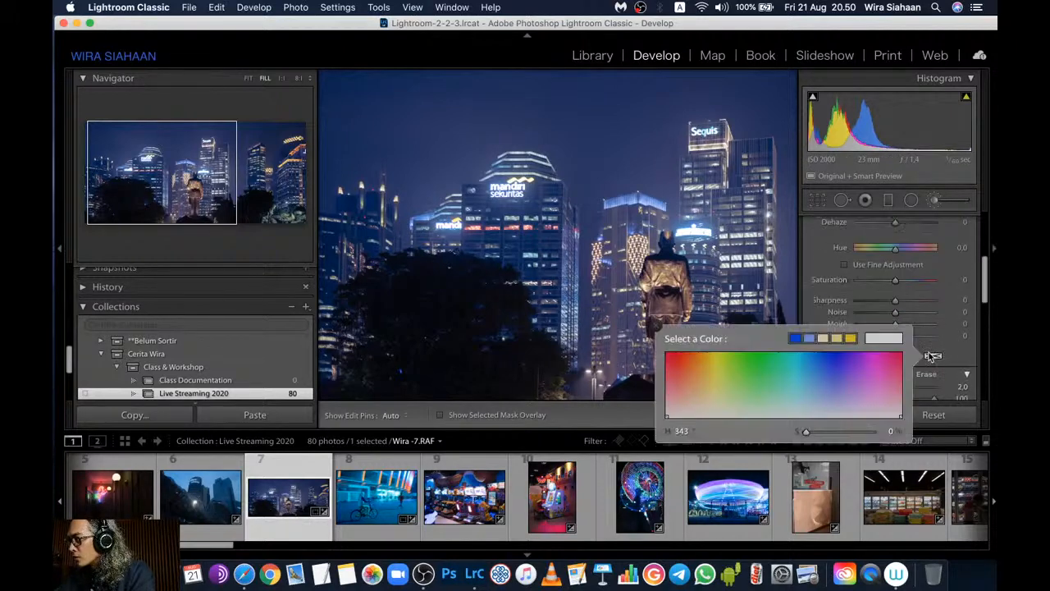
click(763, 355)
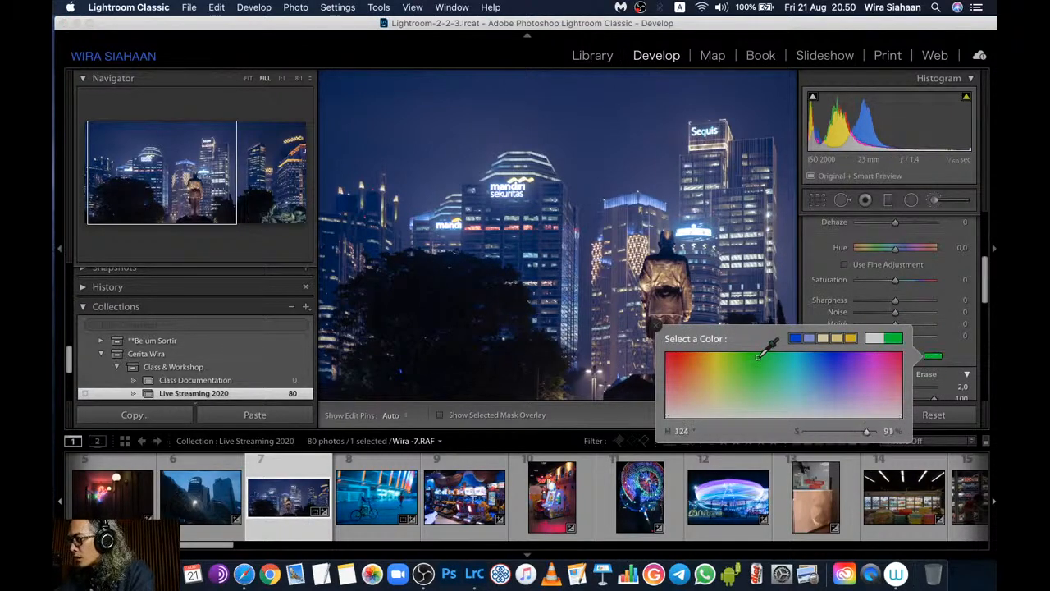
click(659, 335)
Paint a thin green stroke over building windows with brush size 1, hiding and showing the edit pins to check it
scroll(749, 261, down, 1)
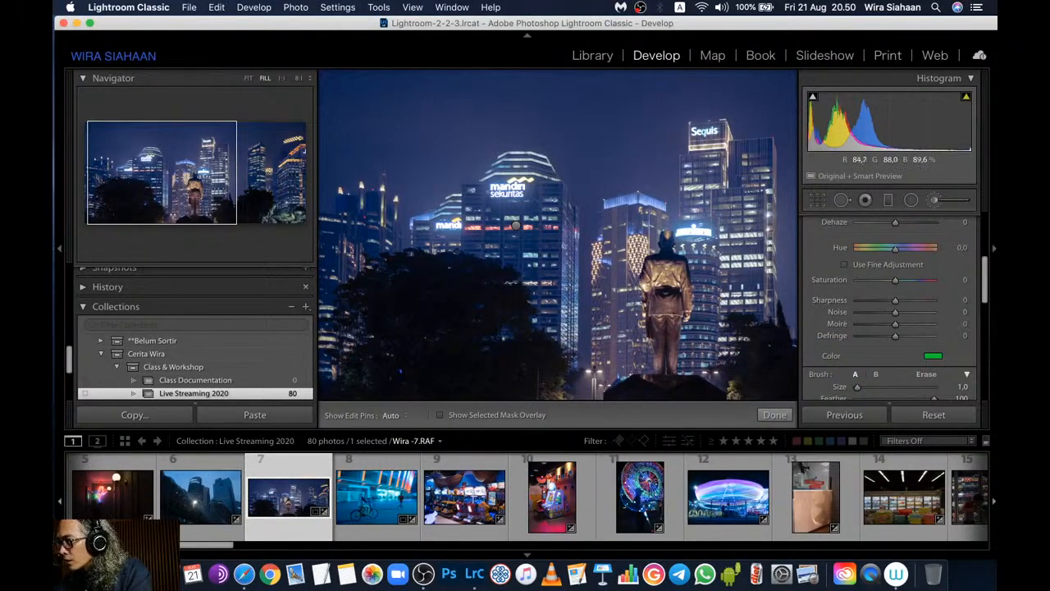
key(h)
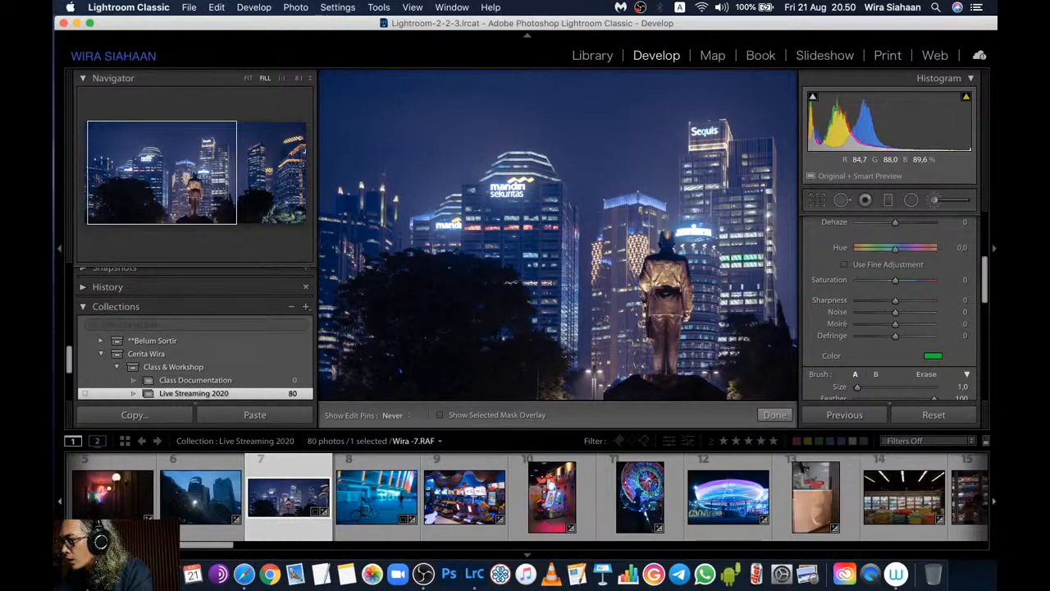
key(h)
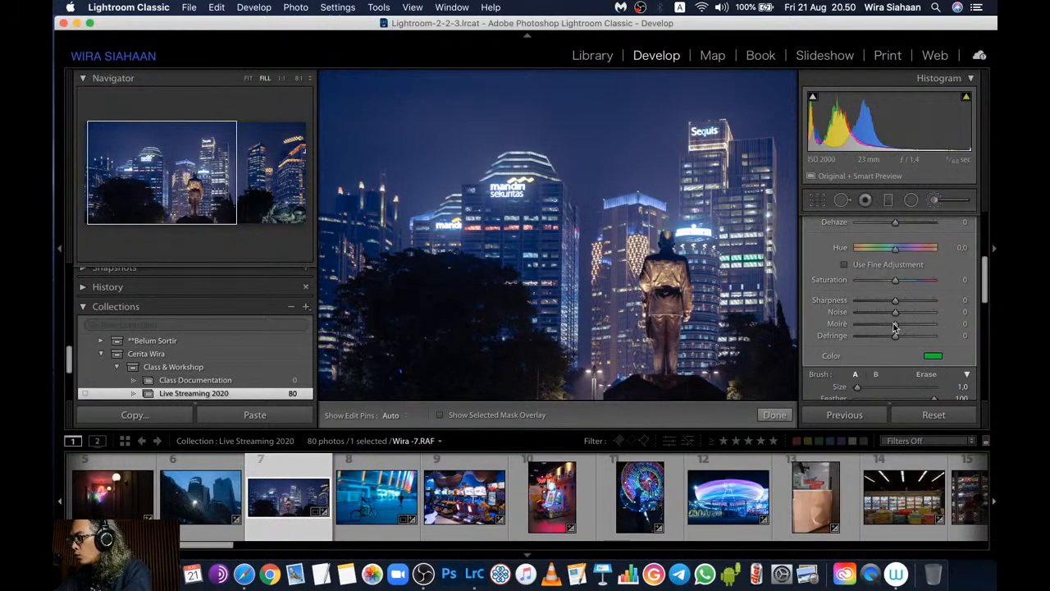
Set the saturation of the green brush stroke to -100
scroll(895, 329, up, 1)
scroll(894, 328, down, 4)
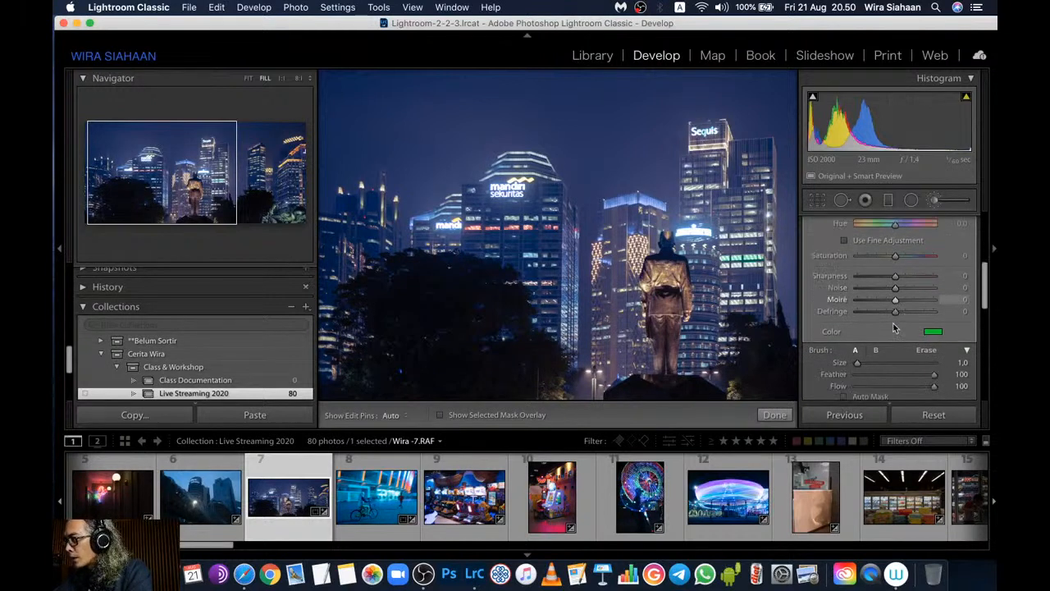
scroll(894, 328, down, 3)
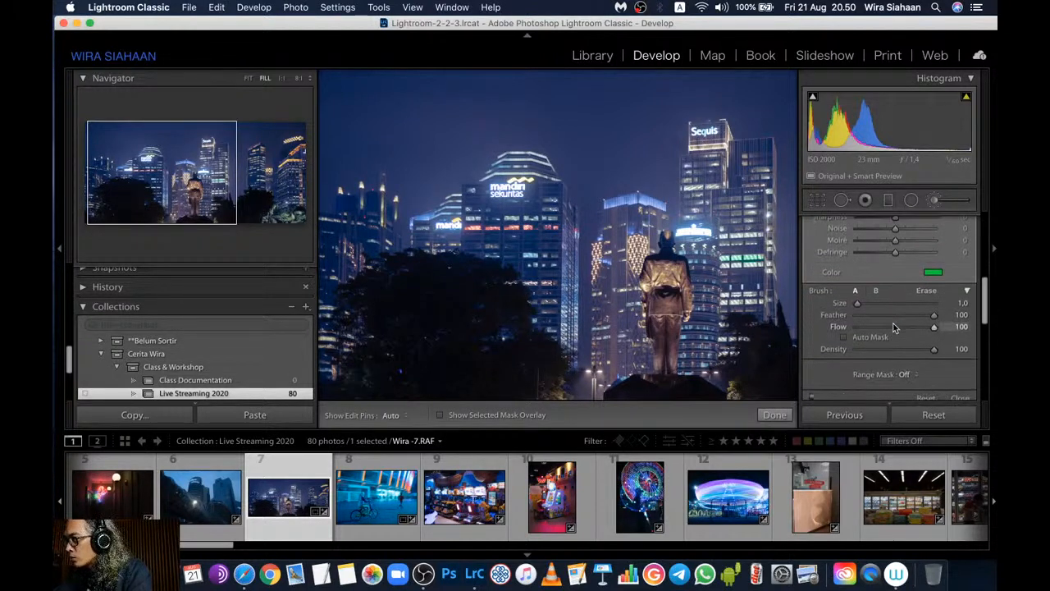
scroll(895, 304, up, 5)
drag(895, 261, 815, 265)
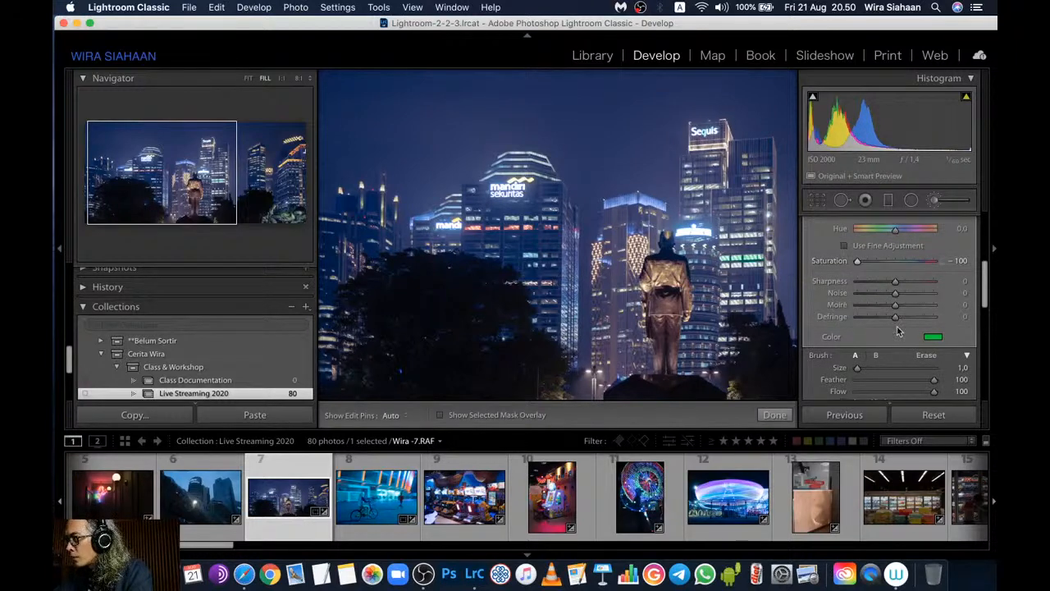
Apply a Luminance range mask to the green brush stroke
scroll(898, 331, down, 2)
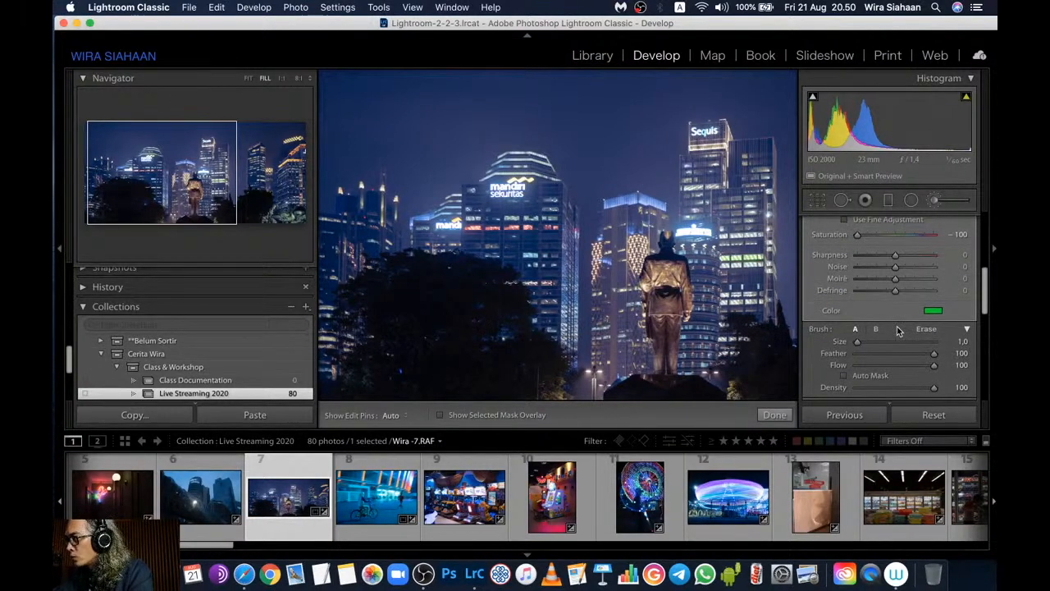
scroll(897, 331, down, 1)
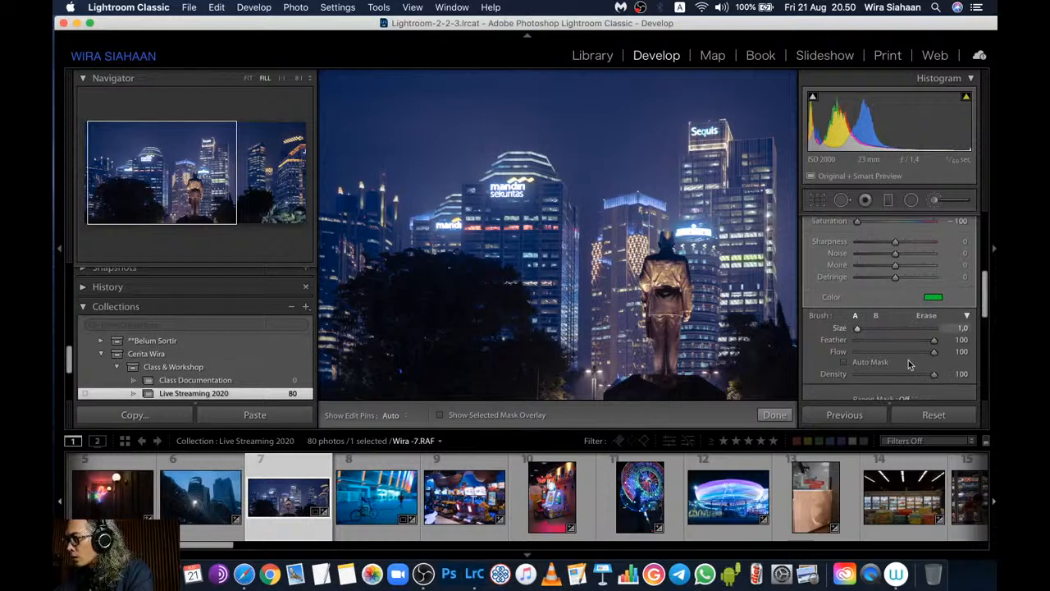
scroll(909, 364, down, 3)
click(917, 359)
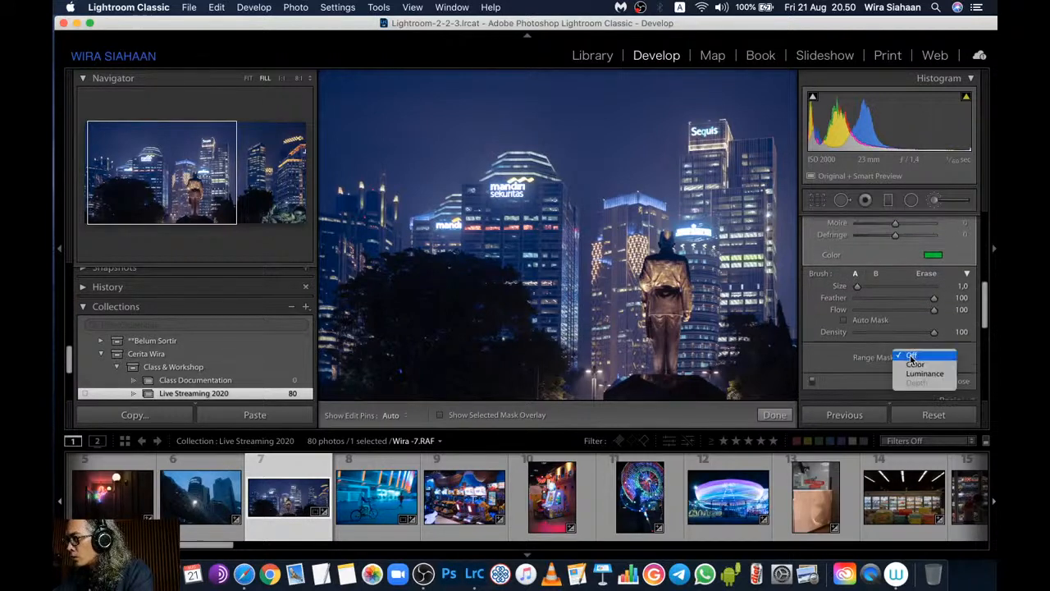
click(923, 375)
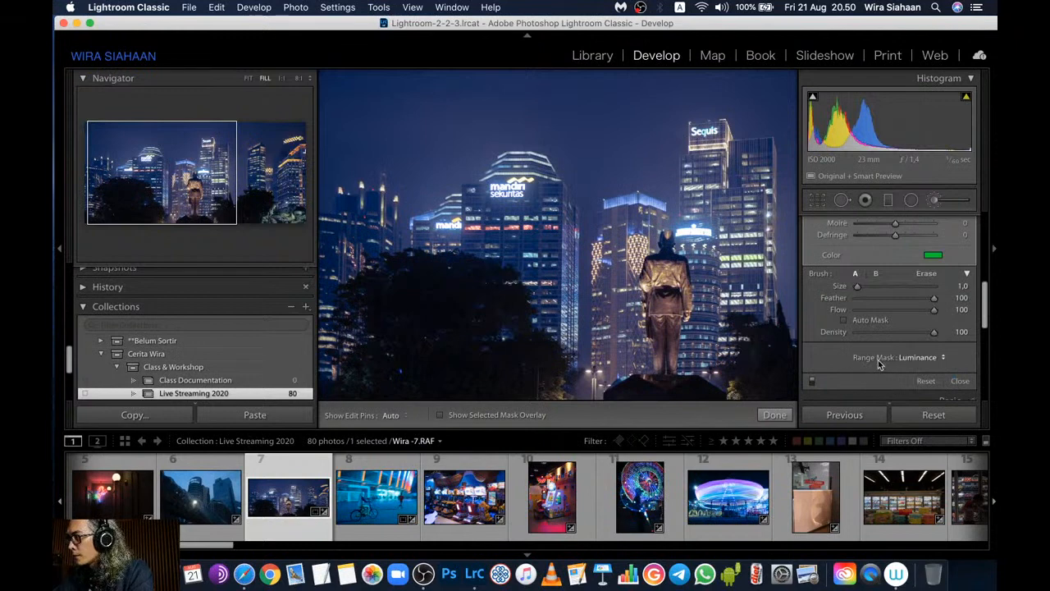
scroll(897, 314, down, 2)
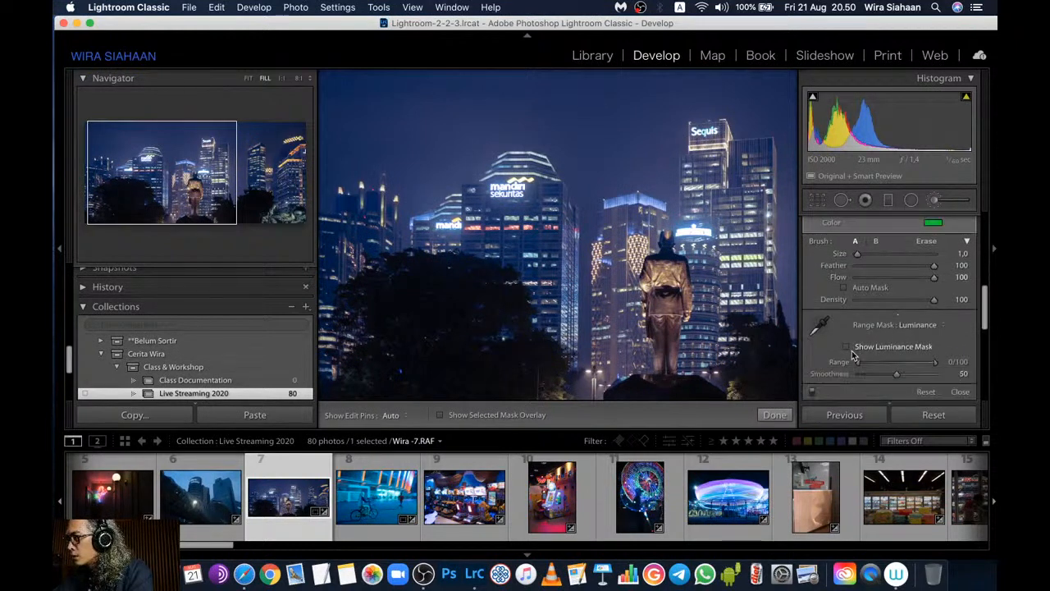
Narrow the green brush stroke's Luminance range to 84/100 while previewing its mask
key(alt)
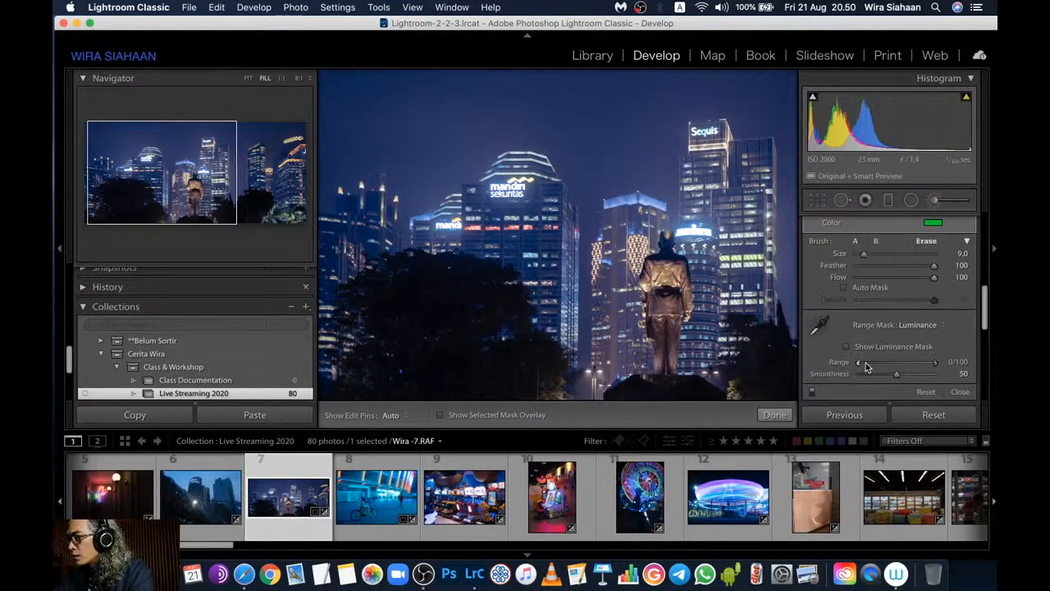
drag(865, 366, 923, 363)
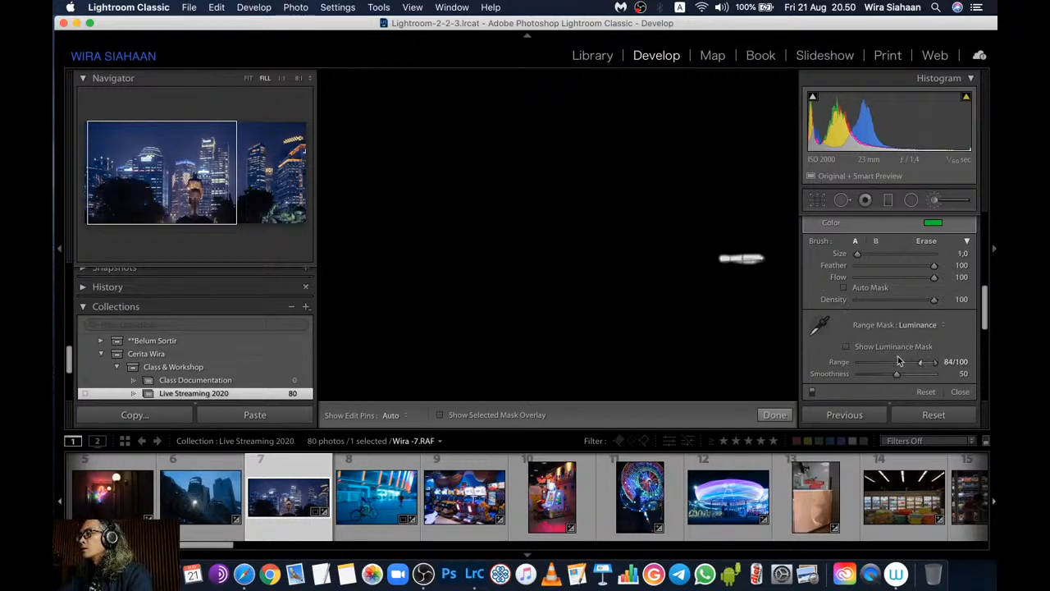
Try a slightly raised saturation on the green brush stroke, then reset its saturation to 0
scroll(898, 357, up, 3)
scroll(898, 358, up, 6)
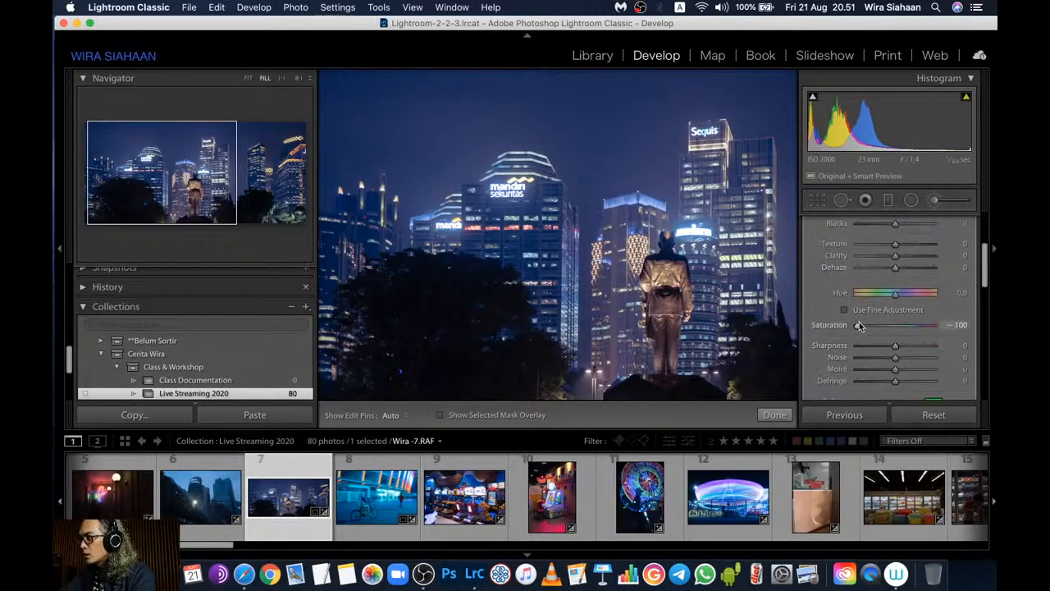
drag(870, 326, 903, 329)
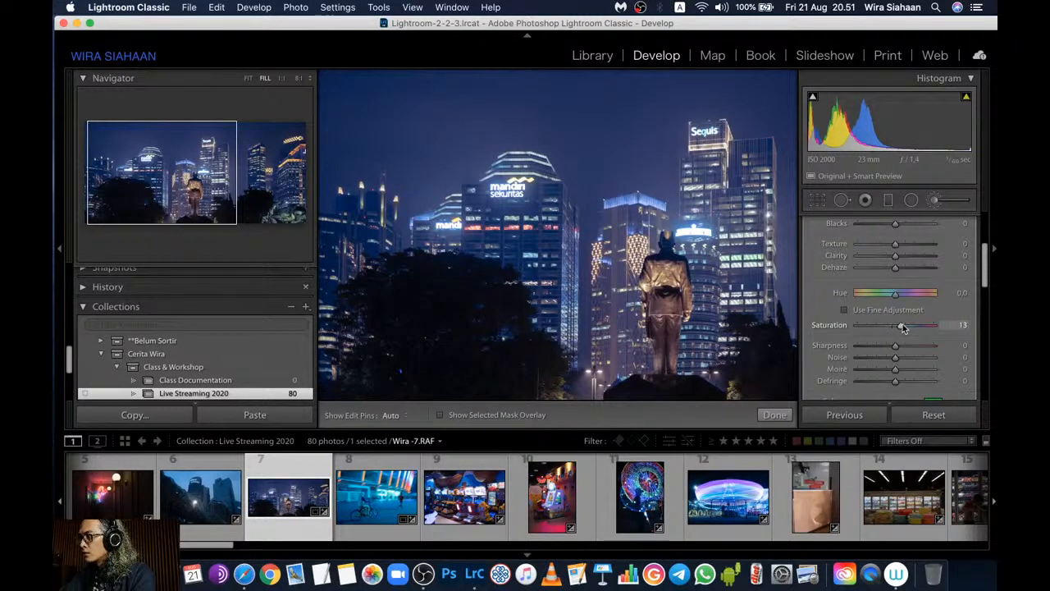
double_click(839, 326)
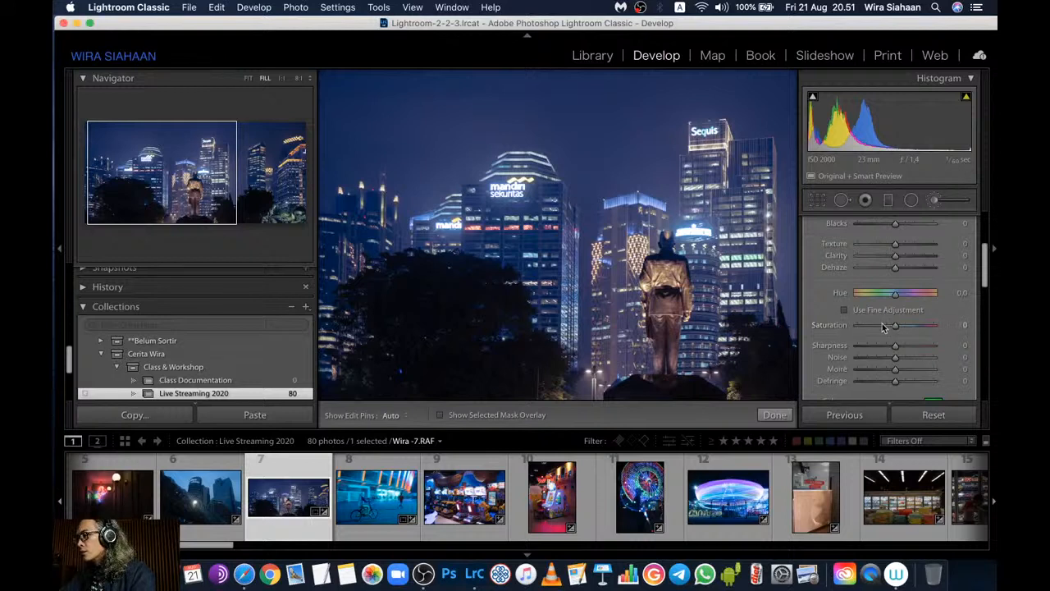
Try several colors for the brush stroke, ending on blue with hue 247 and saturation 98%
scroll(883, 328, down, 3)
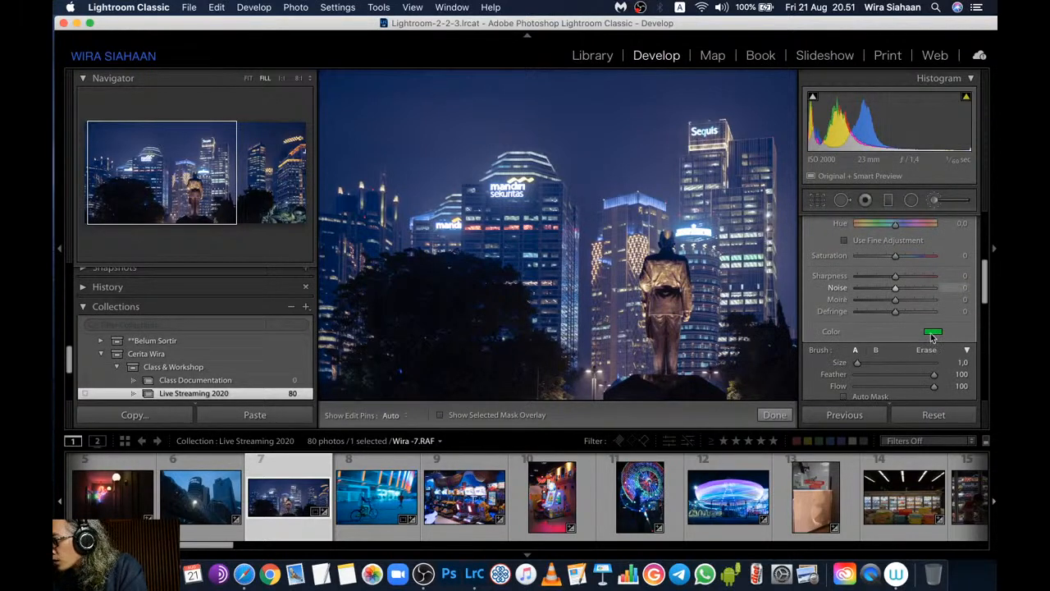
click(933, 333)
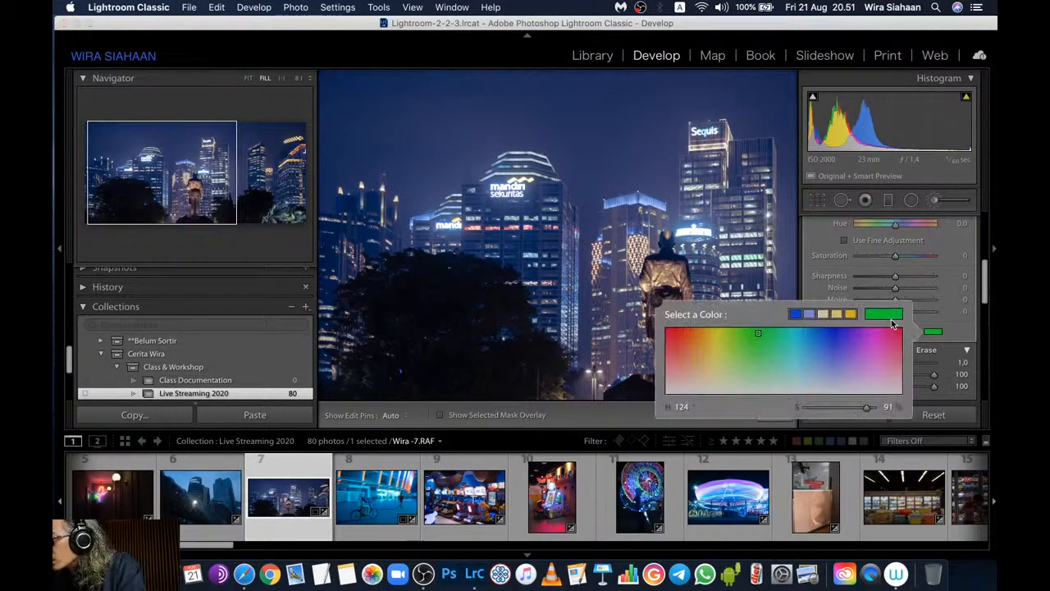
click(820, 346)
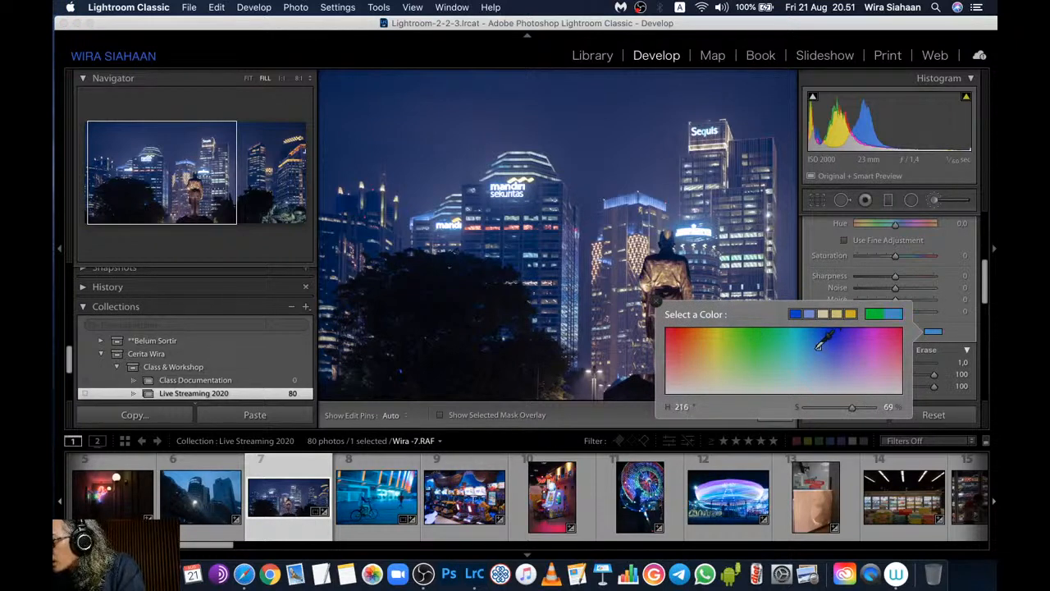
drag(819, 346, 816, 347)
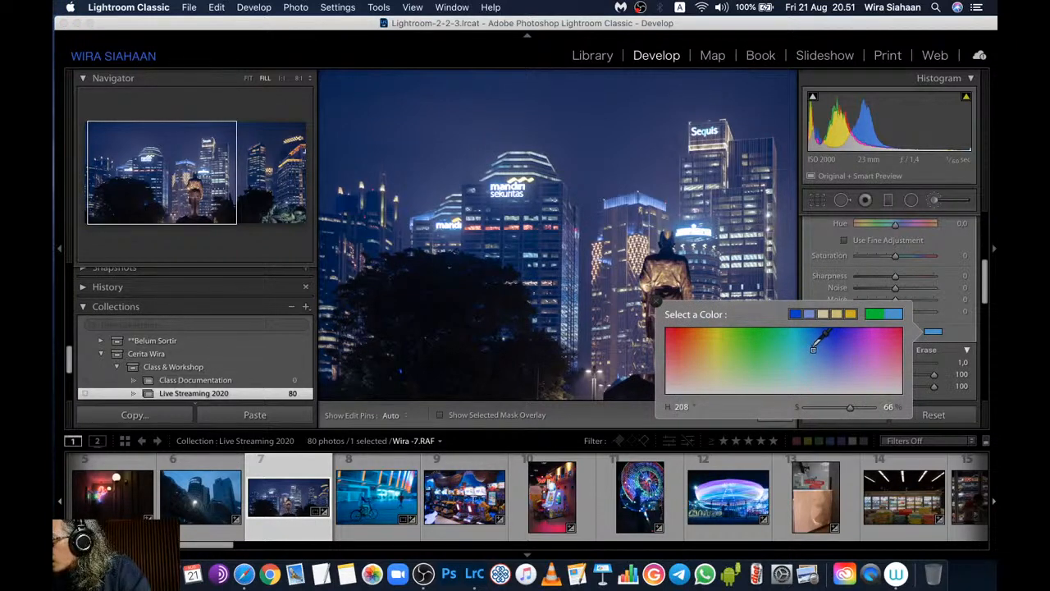
click(811, 345)
click(813, 343)
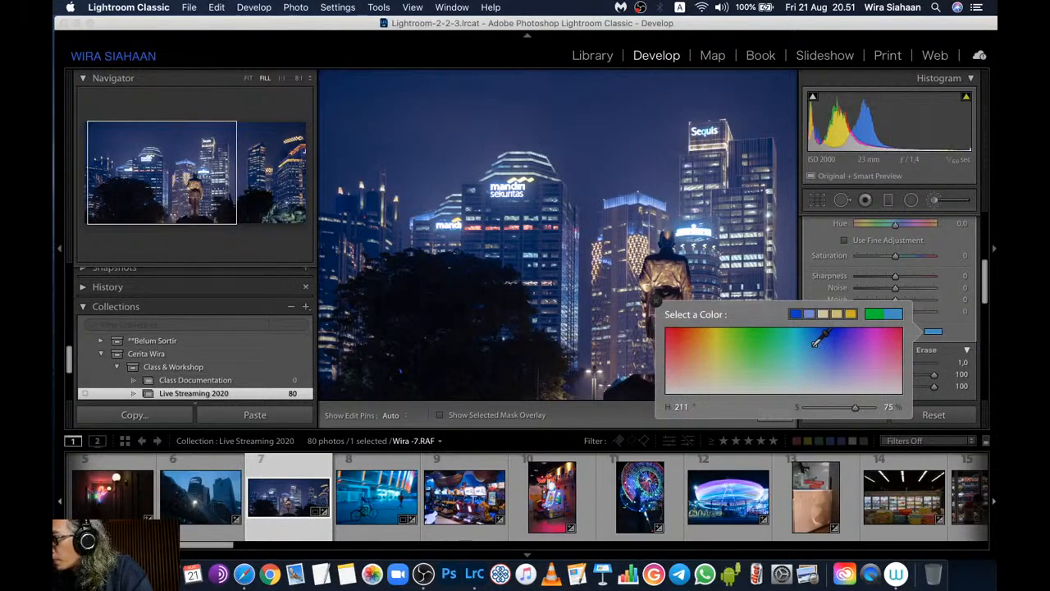
click(748, 331)
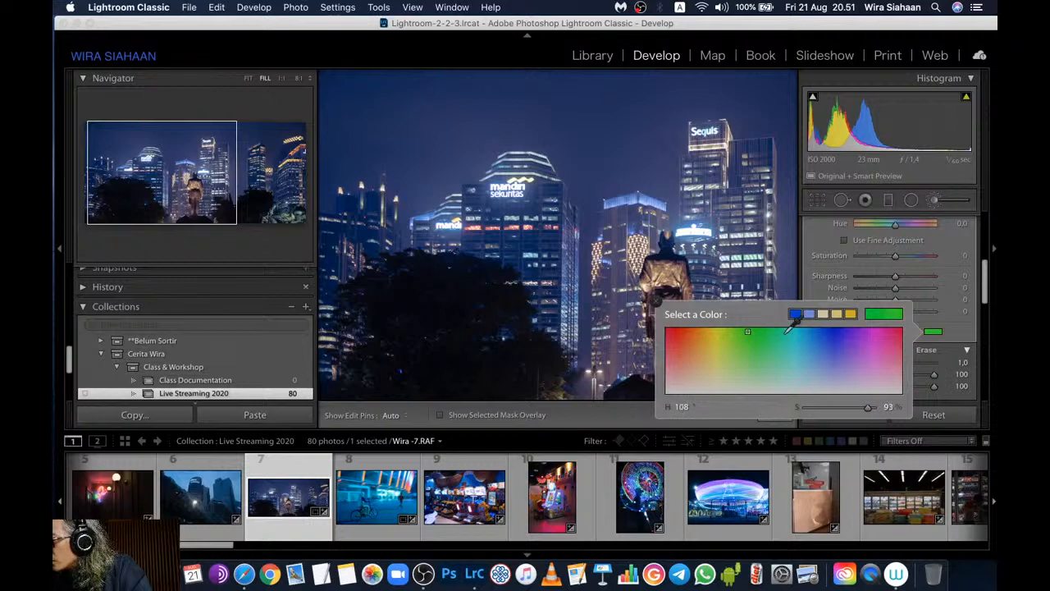
click(806, 337)
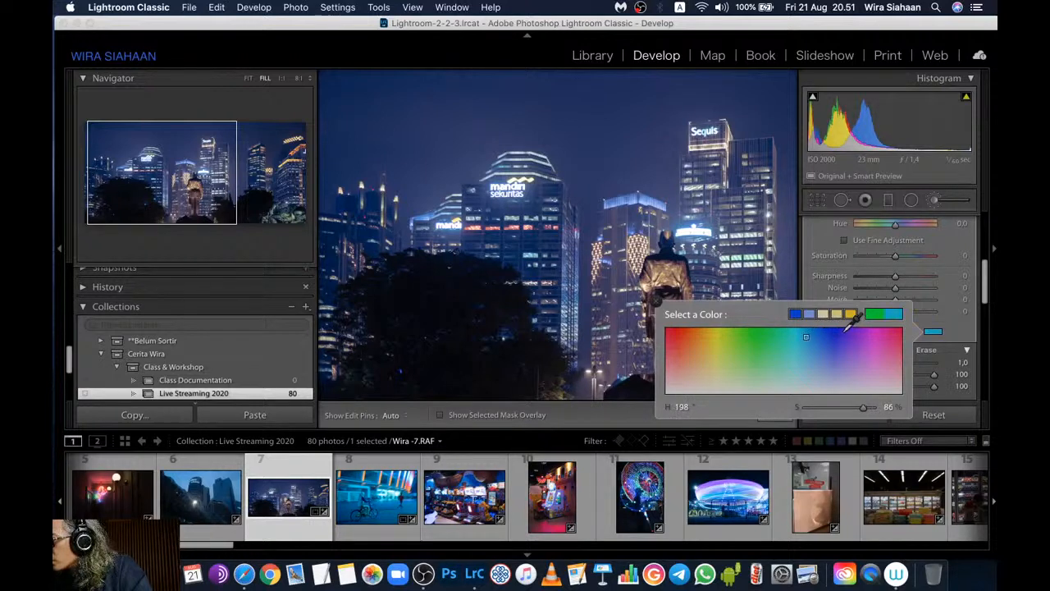
click(838, 329)
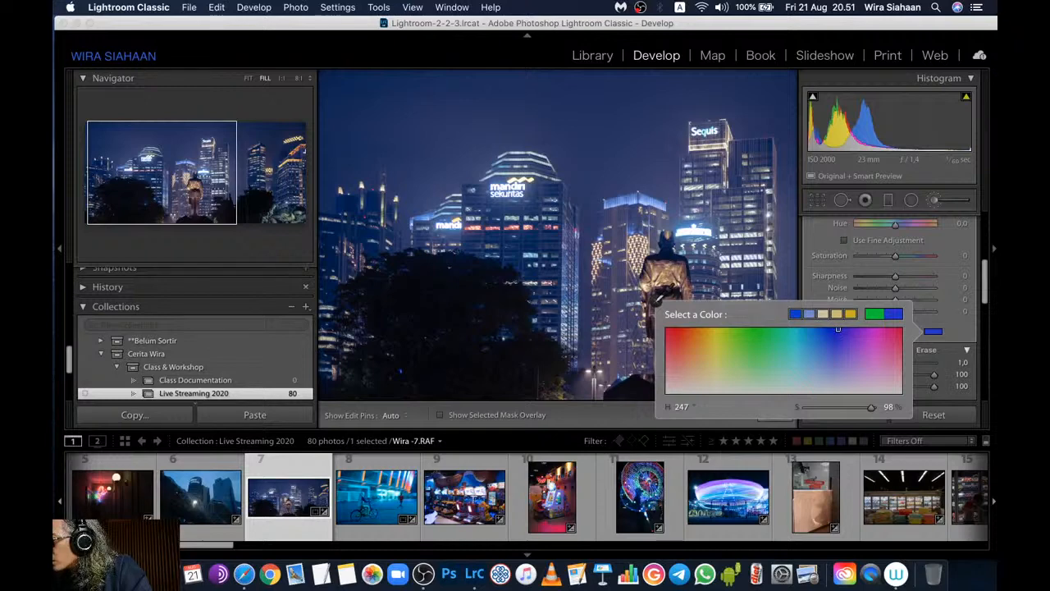
click(657, 303)
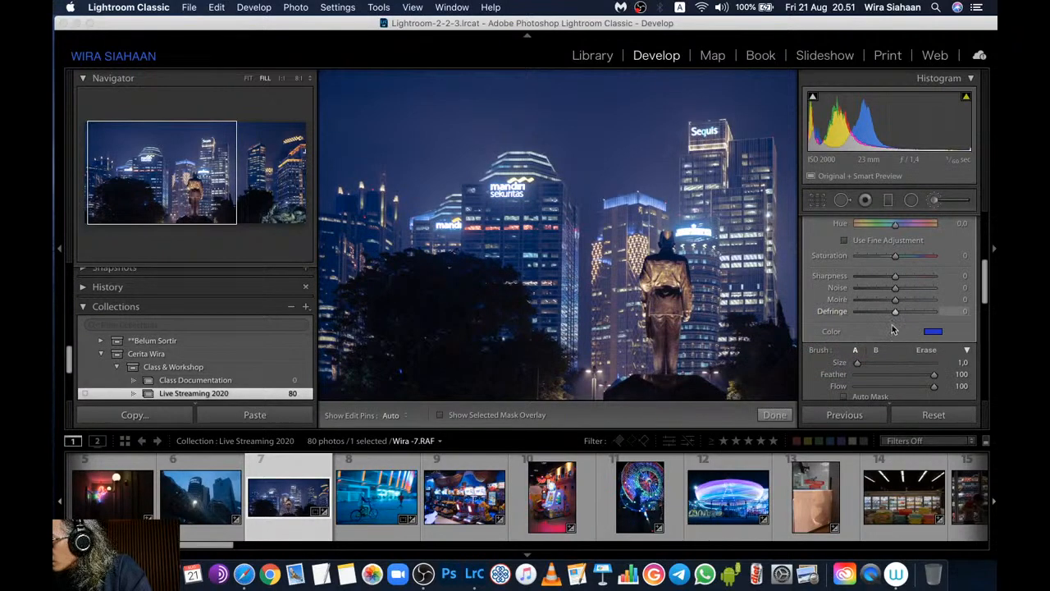
Set the saturation of the blue brush stroke to -100
scroll(893, 329, up, 5)
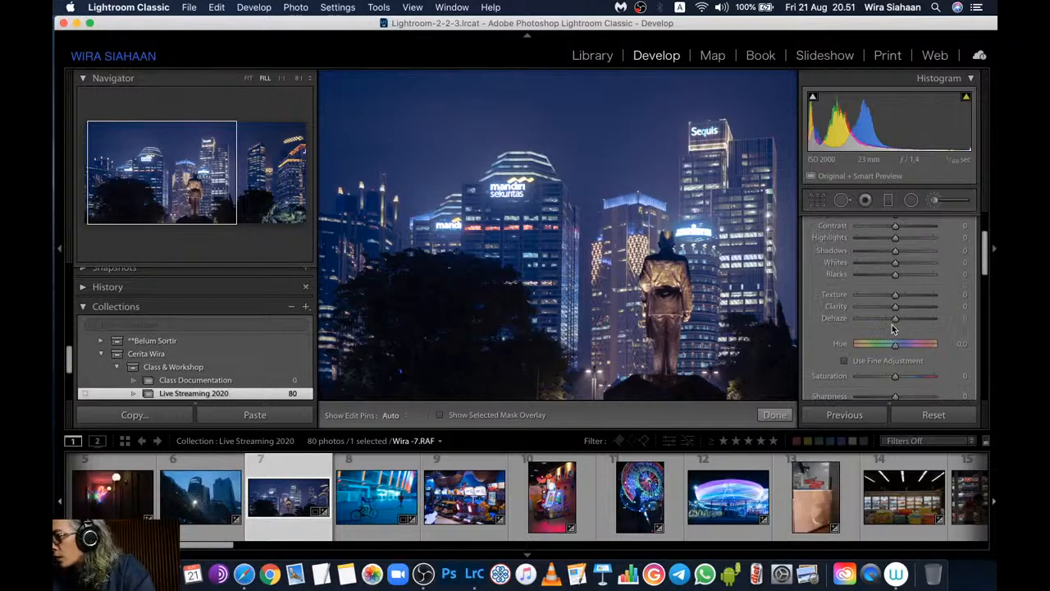
scroll(894, 332, down, 2)
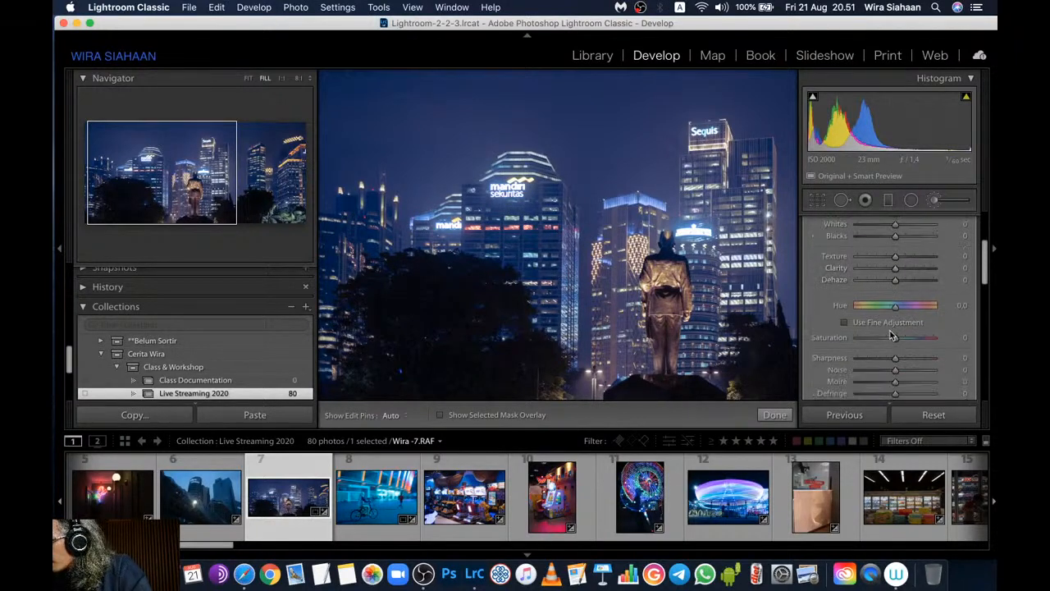
drag(896, 342, 846, 341)
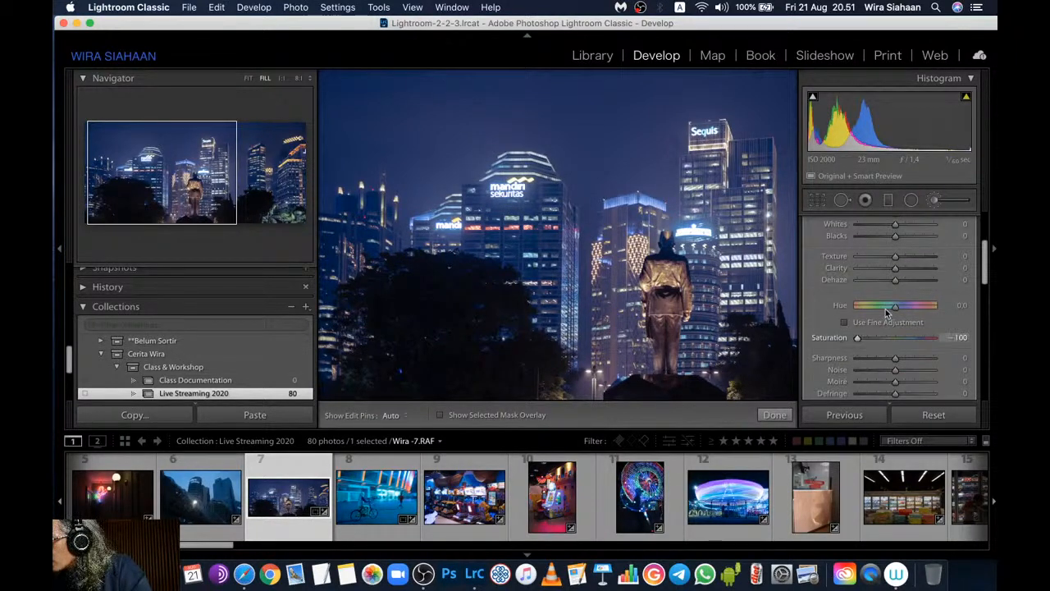
Set the brush stroke's Highlights to -20 and its Tint to -43
scroll(900, 297, up, 5)
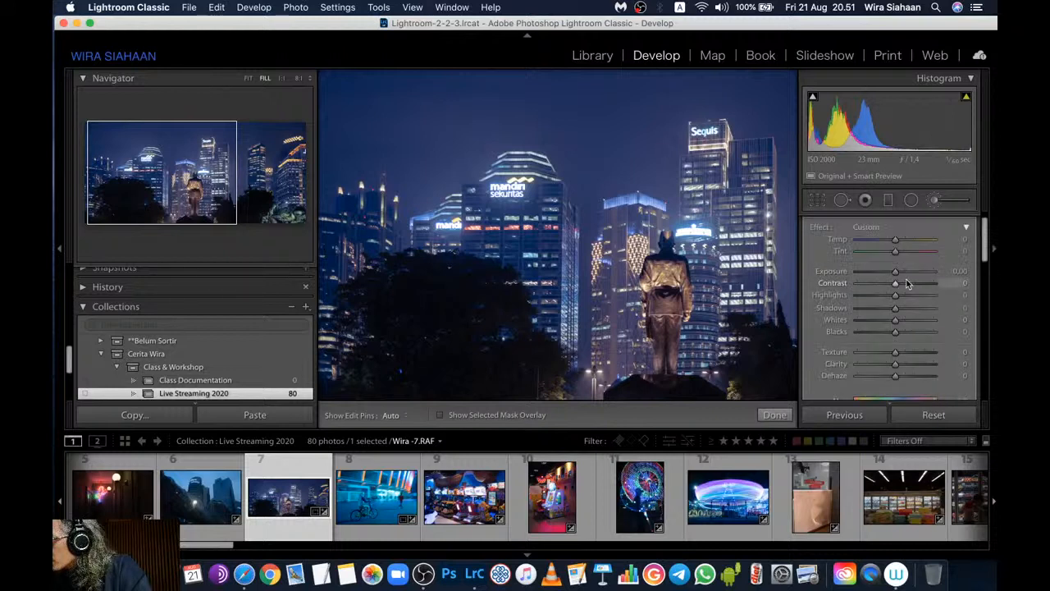
drag(896, 311, 886, 314)
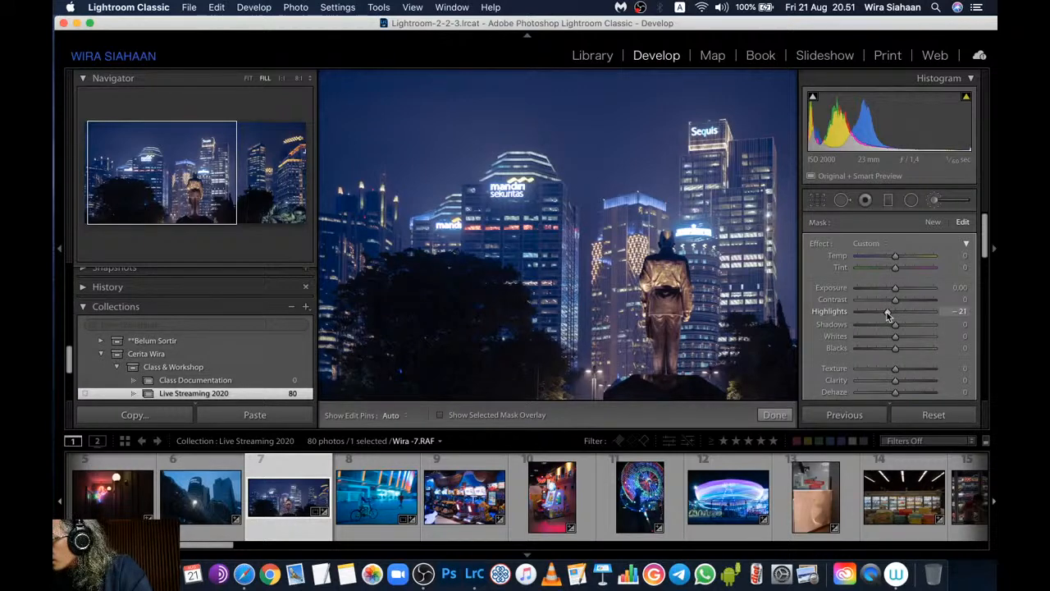
click(880, 268)
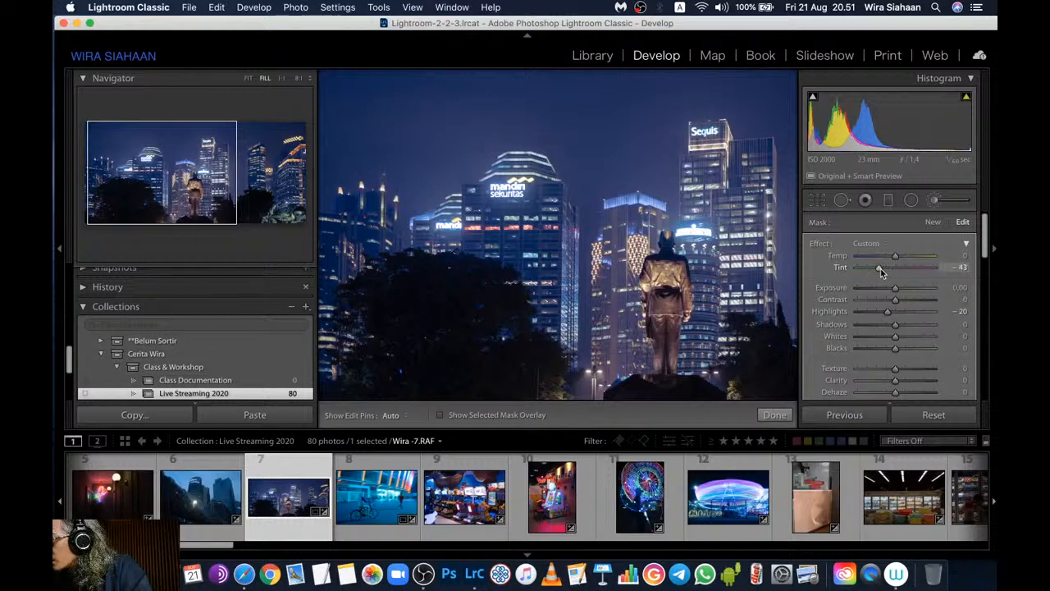
Change the brush stroke's color to green with hue 120 and saturation 99%
scroll(893, 319, down, 2)
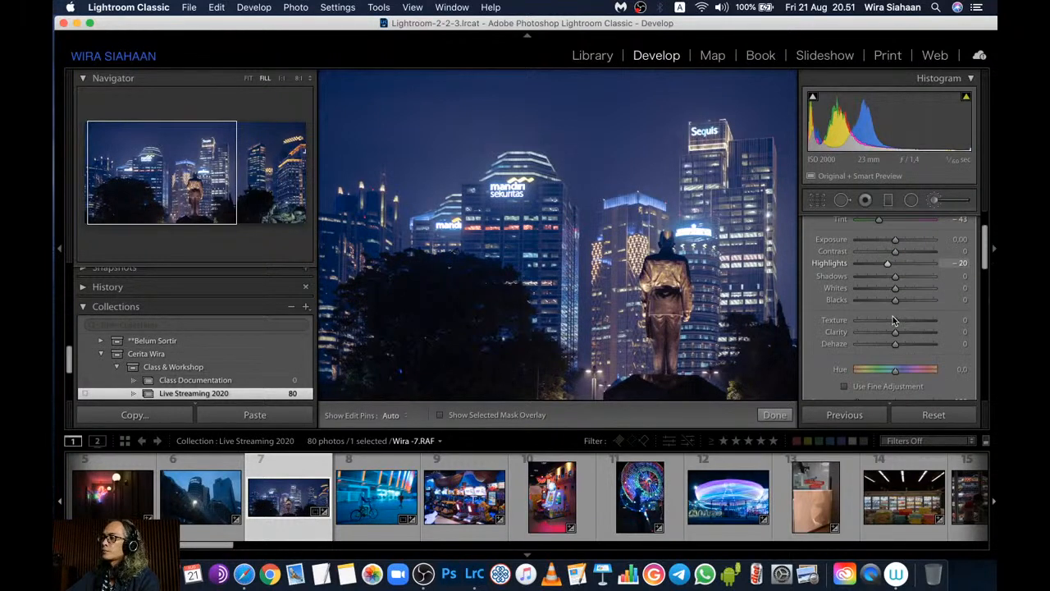
scroll(893, 320, down, 1)
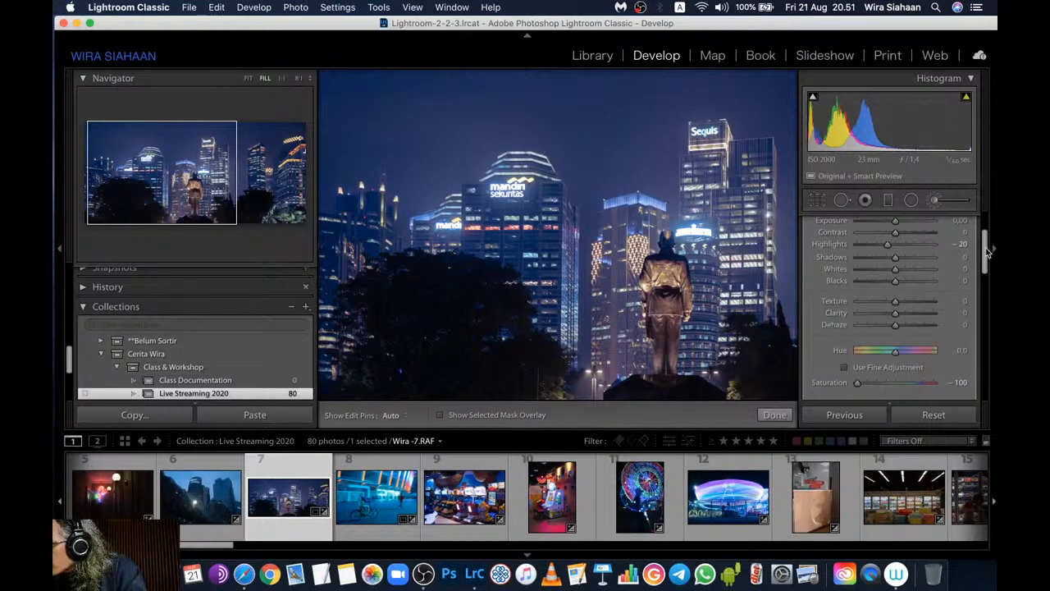
drag(986, 254, 995, 294)
click(934, 277)
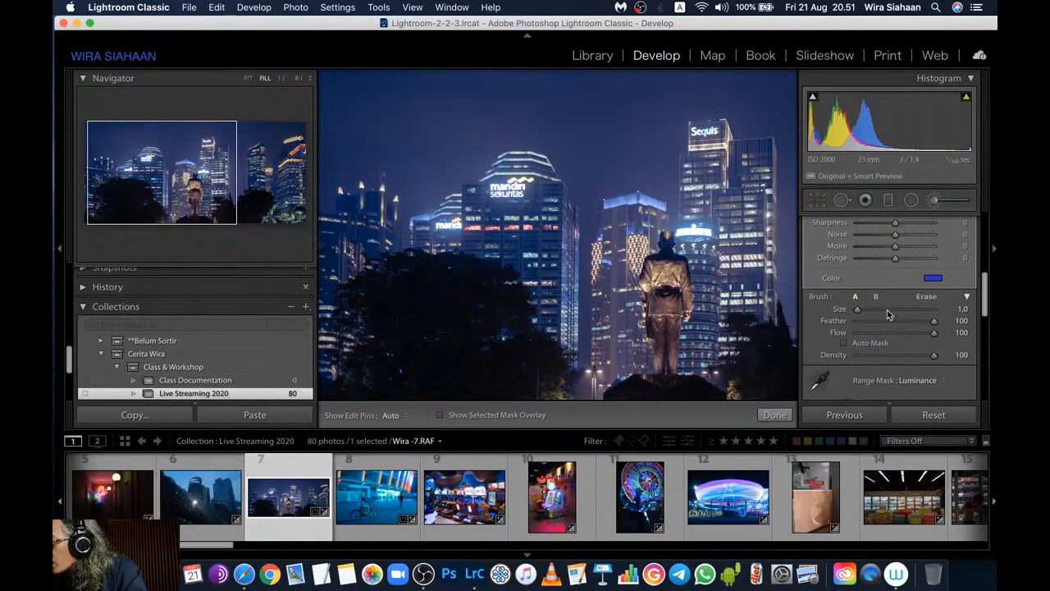
drag(778, 279, 755, 274)
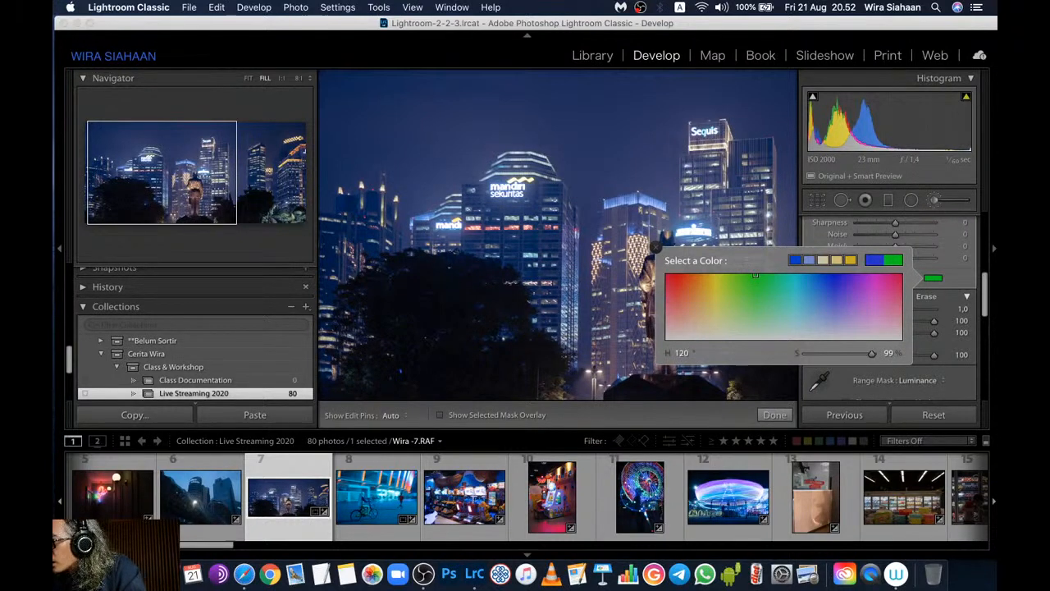
click(656, 247)
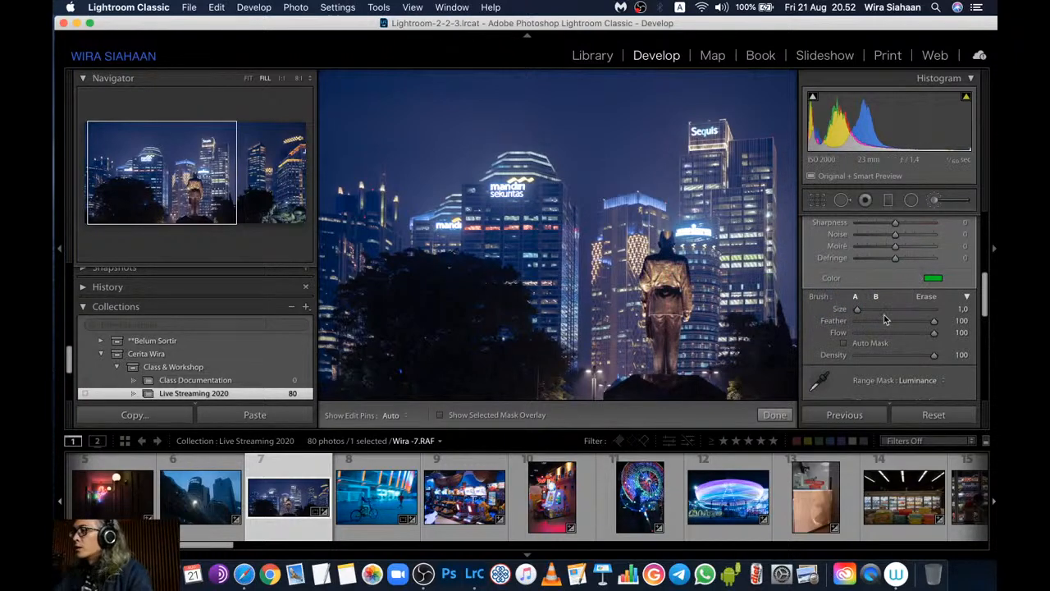
Toggle the edit pins, finish the Adjustment Brush edit and fit the whole photo in the view
key(h)
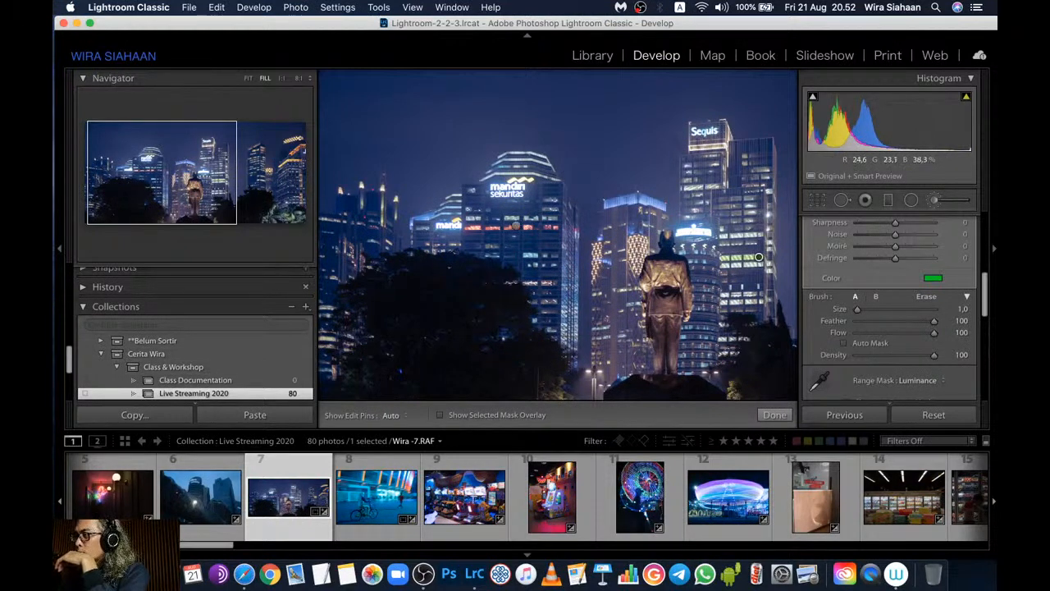
click(774, 414)
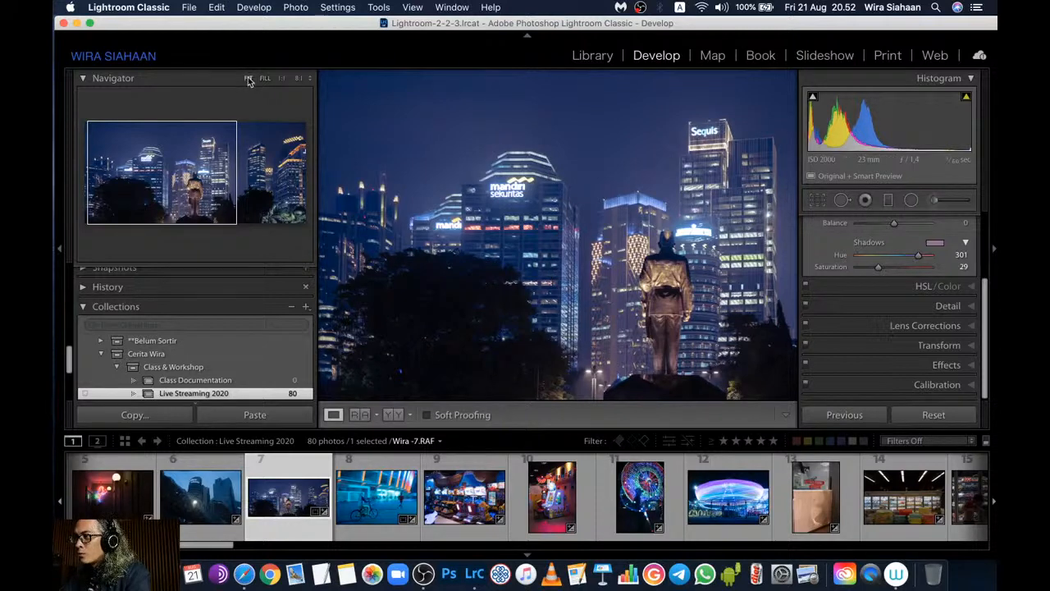
click(574, 250)
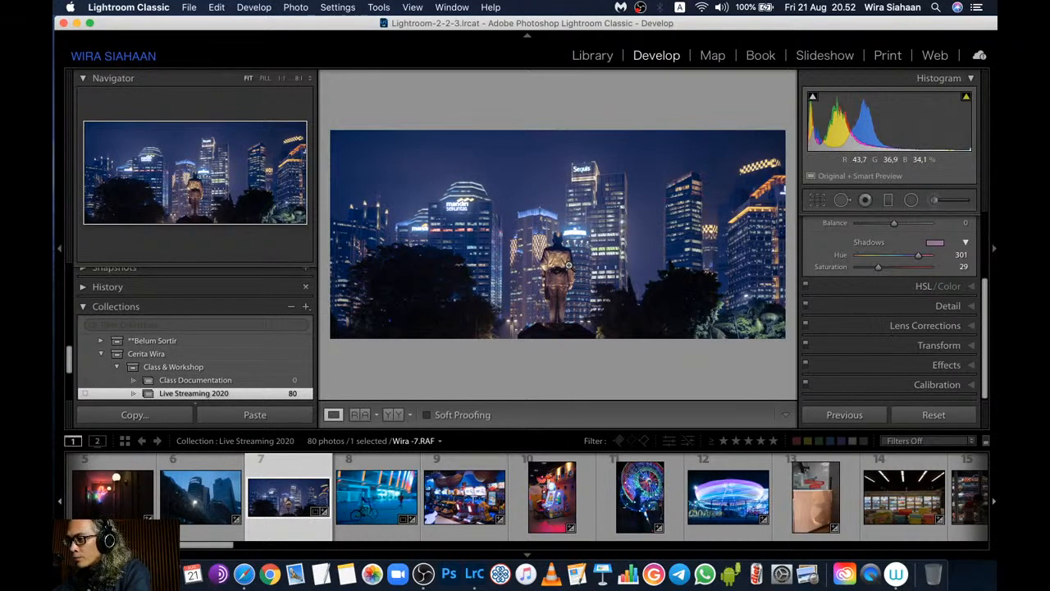
Expand the Exhibition & Photobook Project collection set and open the New Concept - Jakarta's Street collection
scroll(215, 373, down, 1)
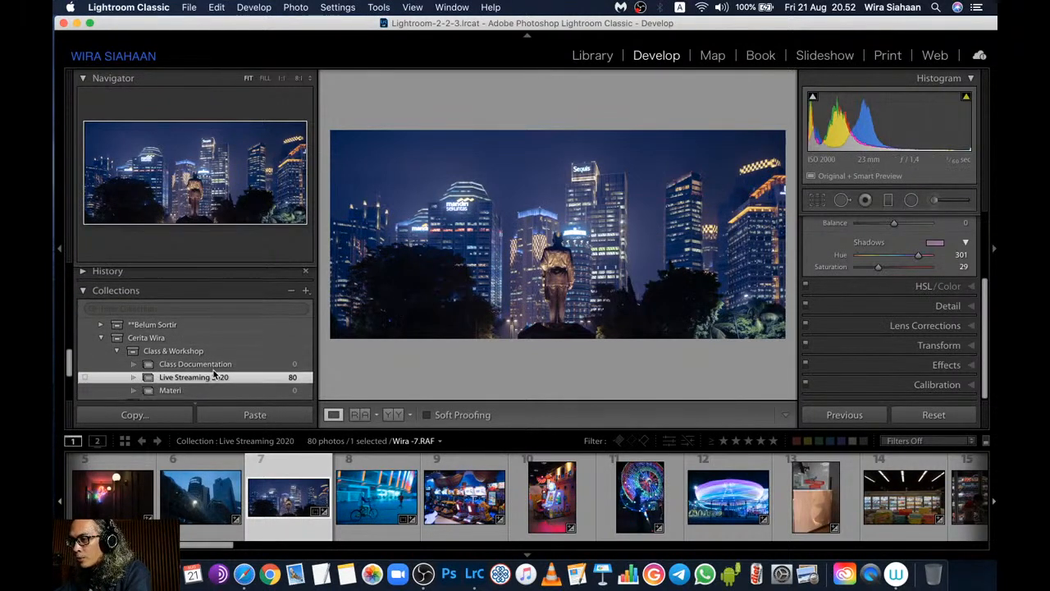
scroll(215, 375, down, 3)
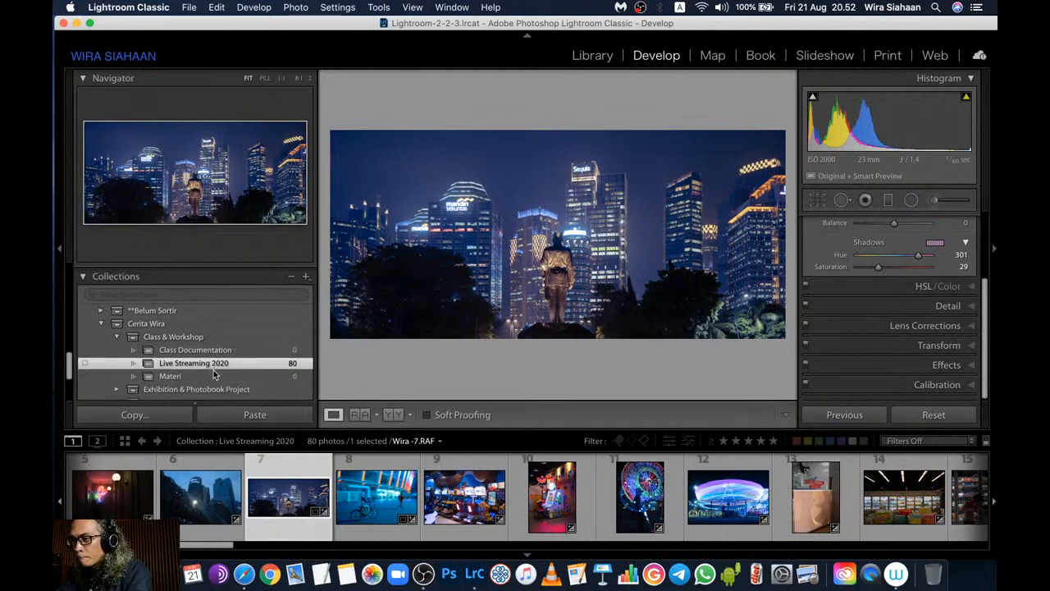
scroll(214, 373, down, 4)
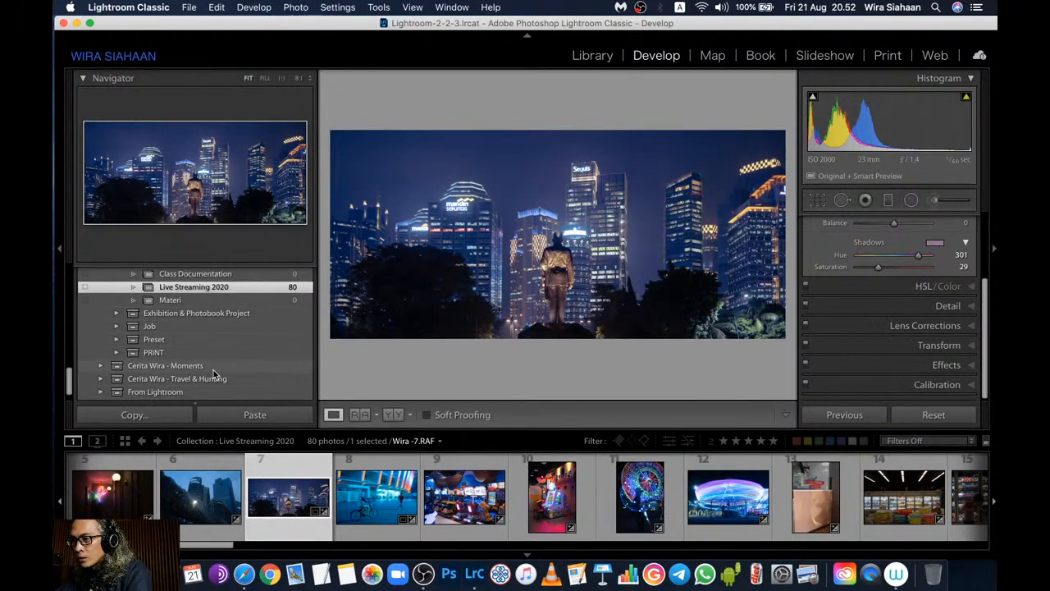
scroll(204, 377, down, 1)
scroll(204, 377, up, 1)
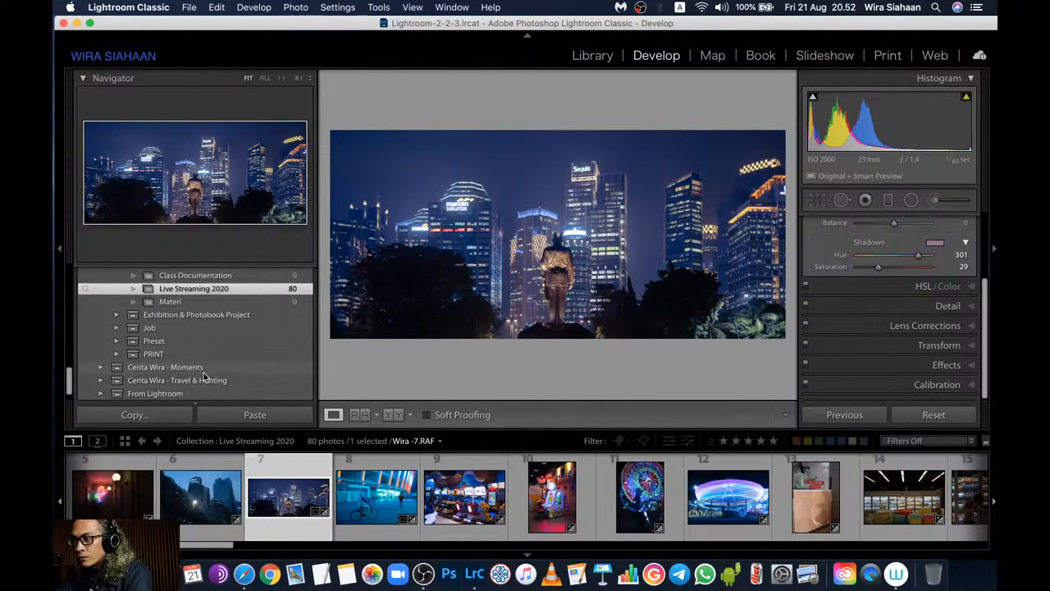
click(116, 320)
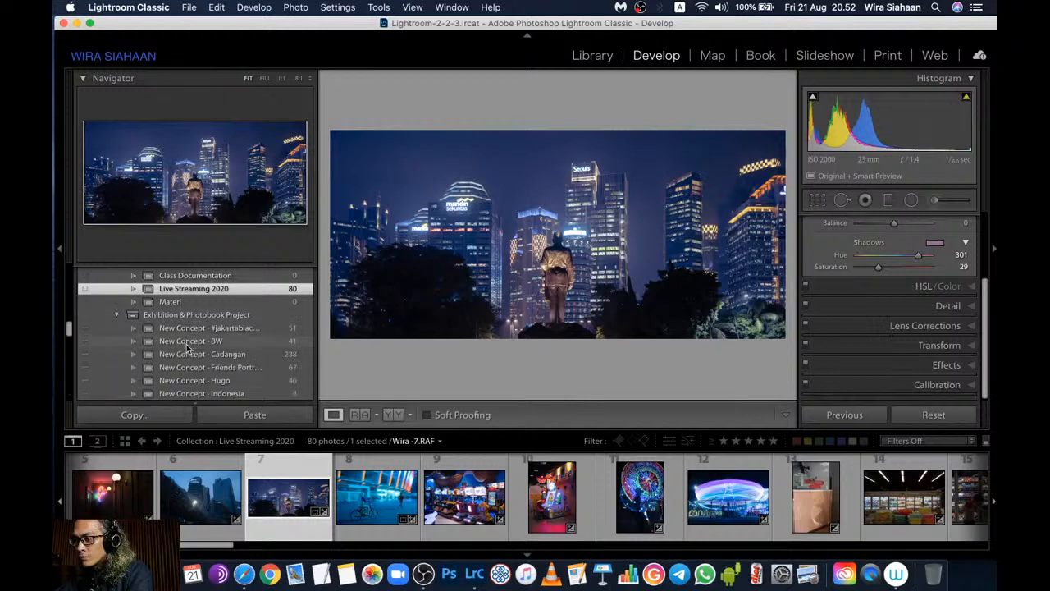
scroll(227, 348, down, 5)
click(230, 352)
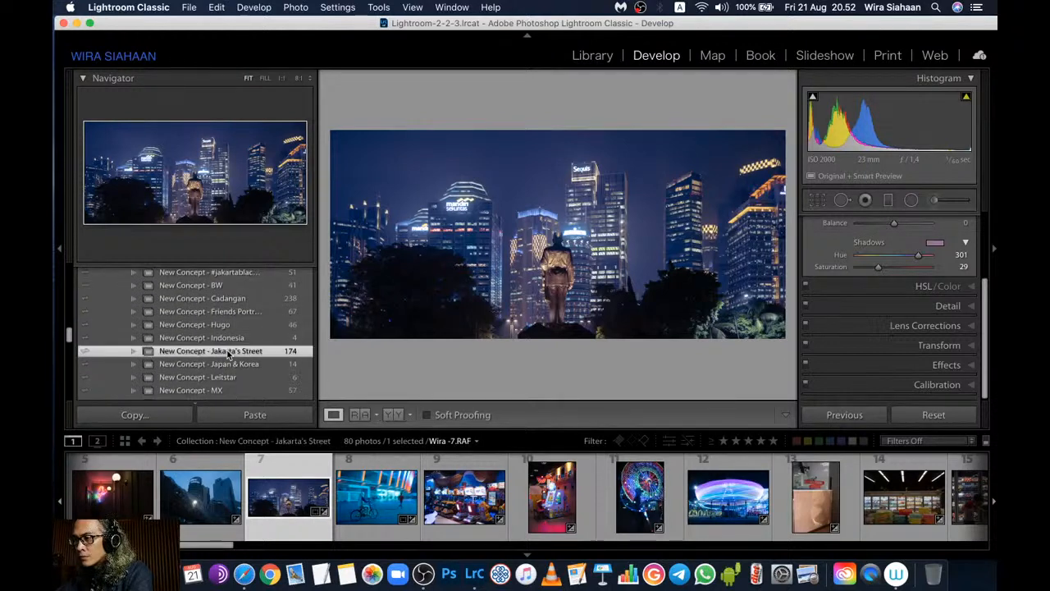
click(257, 369)
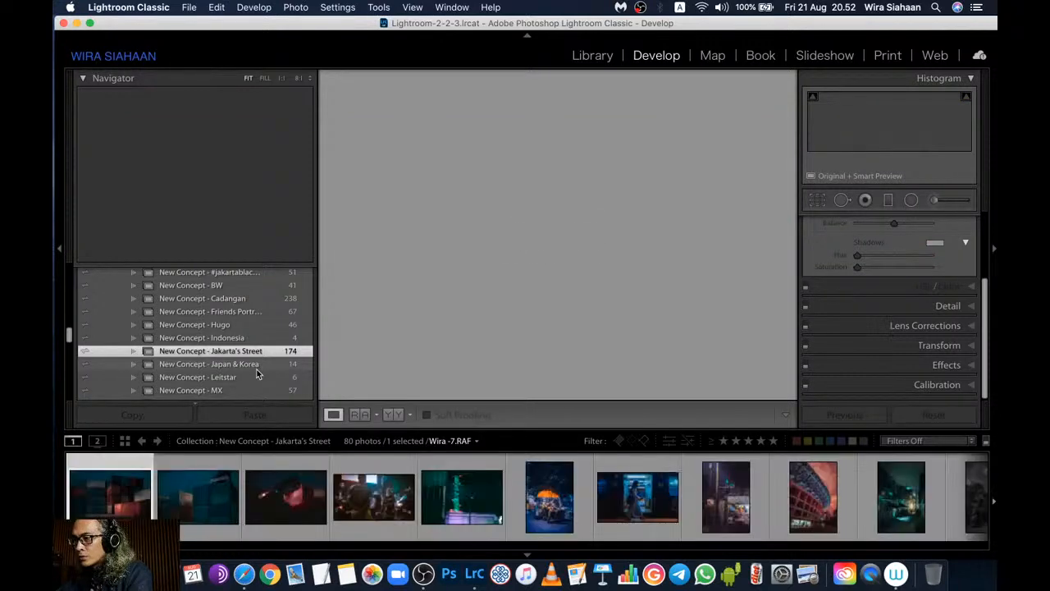
Open the Photobook - Jakarta - Symphony of the Night collection in the Exhibition & Photobook Project set
scroll(257, 371, down, 2)
scroll(246, 352, down, 3)
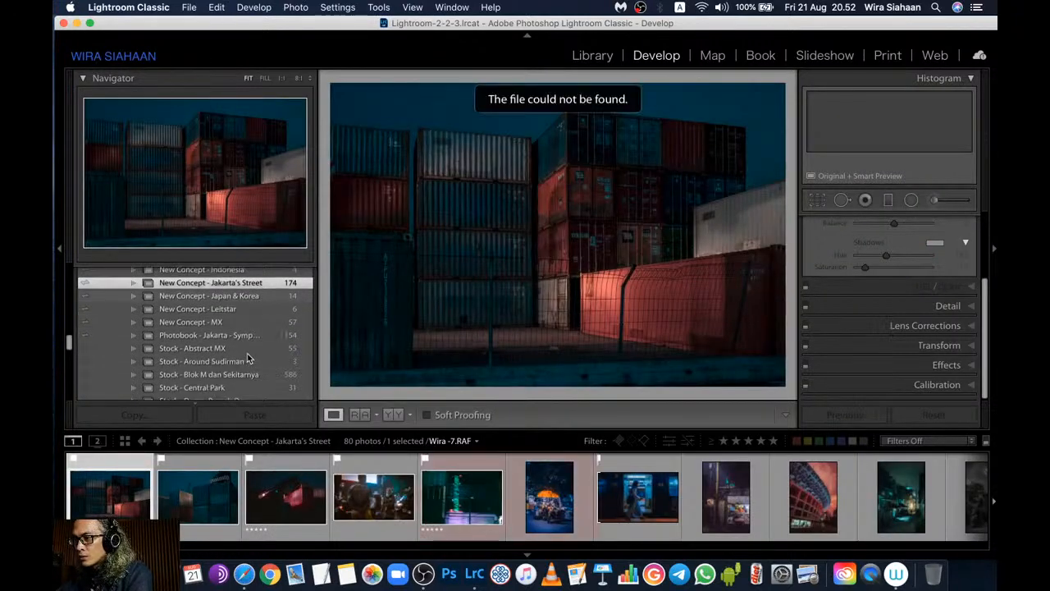
scroll(234, 335, up, 3)
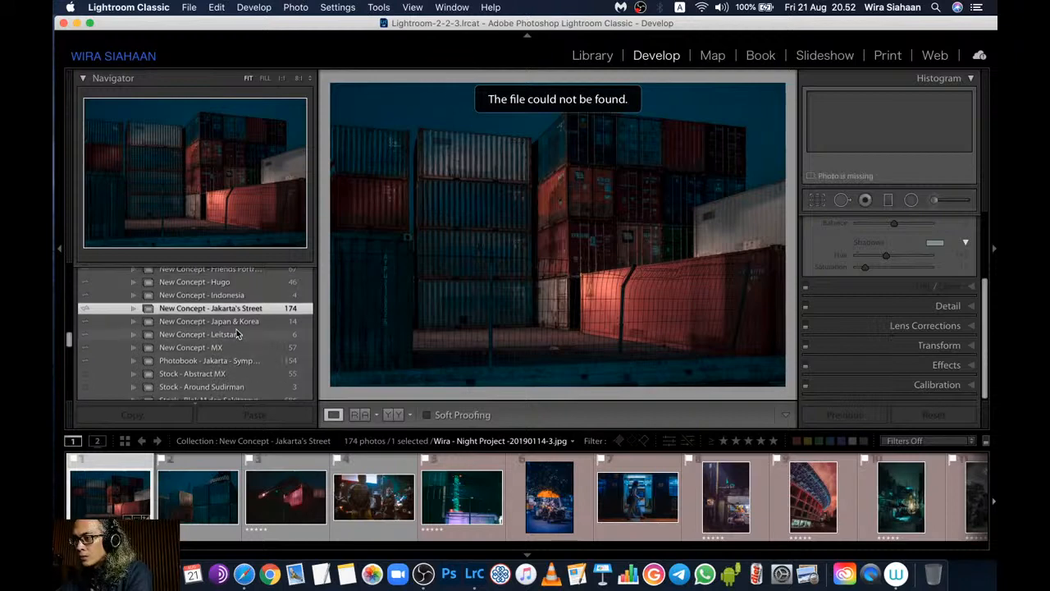
scroll(237, 334, down, 2)
scroll(237, 334, down, 1)
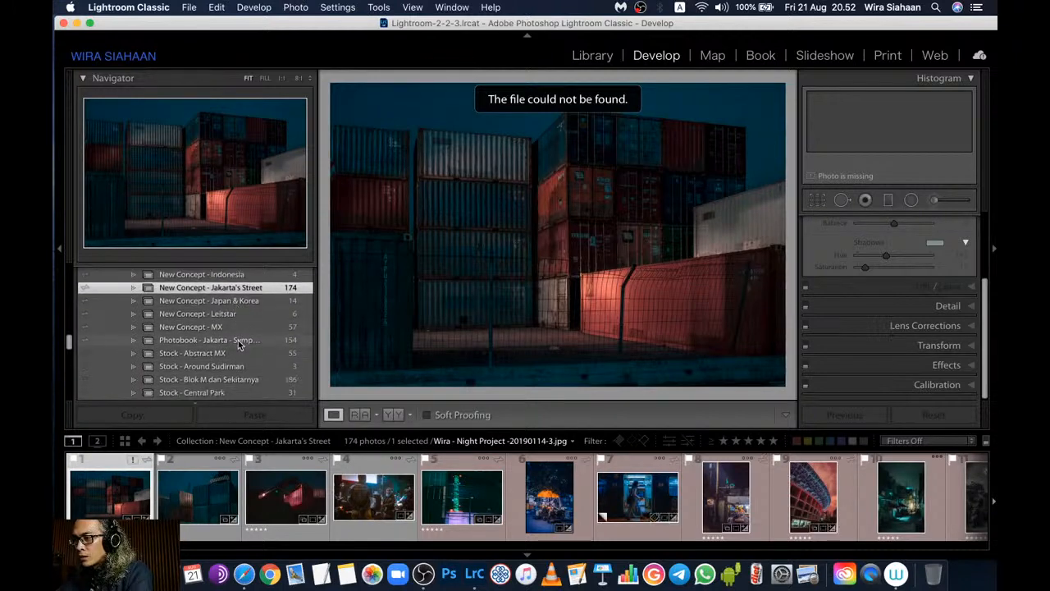
click(238, 343)
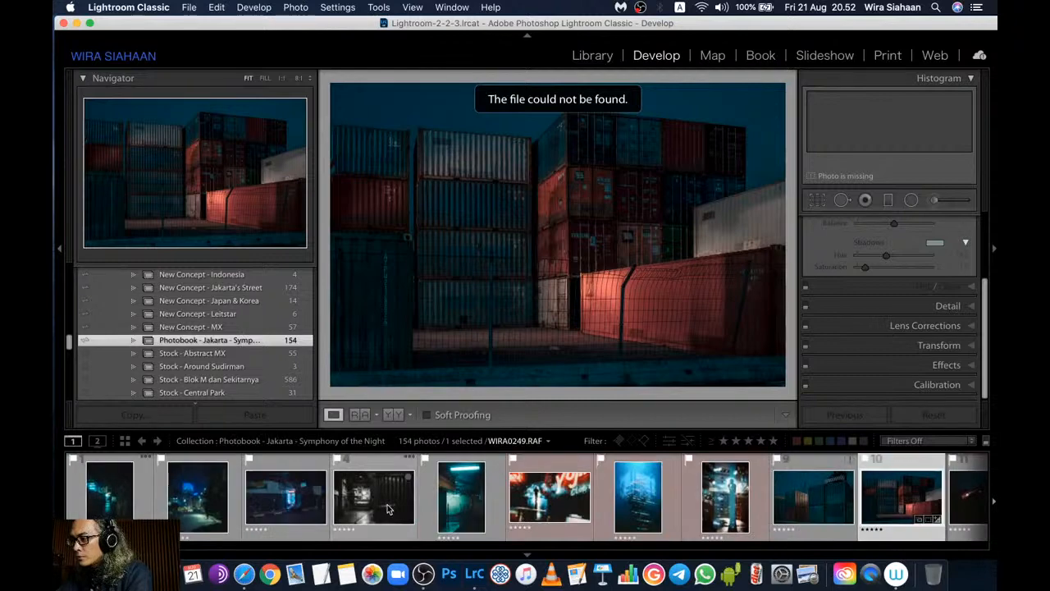
Browse the photobook collection and open the blue night skyline photo _WIR0505-Edit.tif
scroll(389, 509, up, 10)
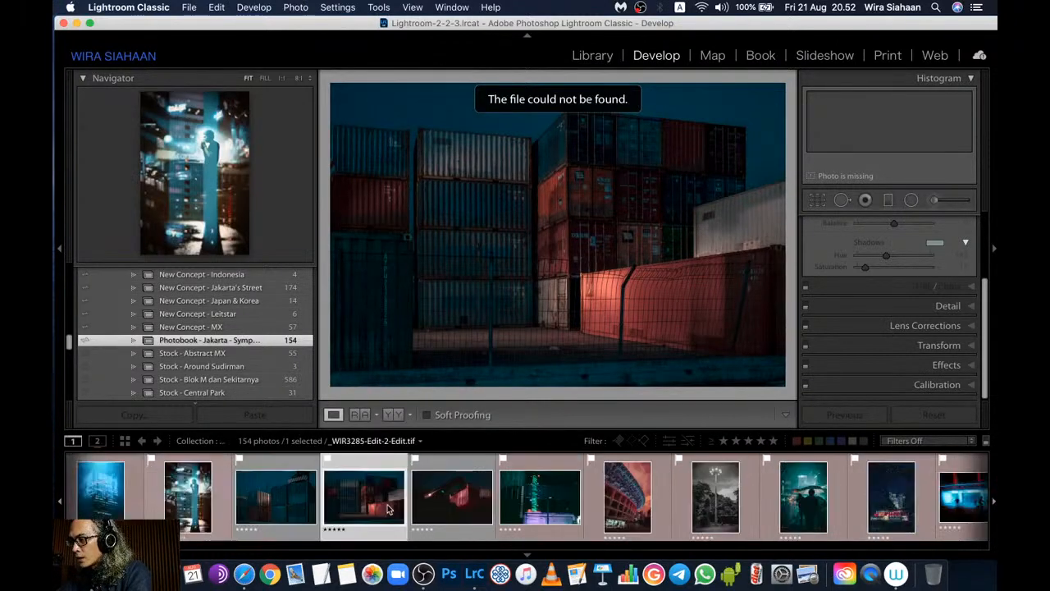
scroll(389, 509, down, 10)
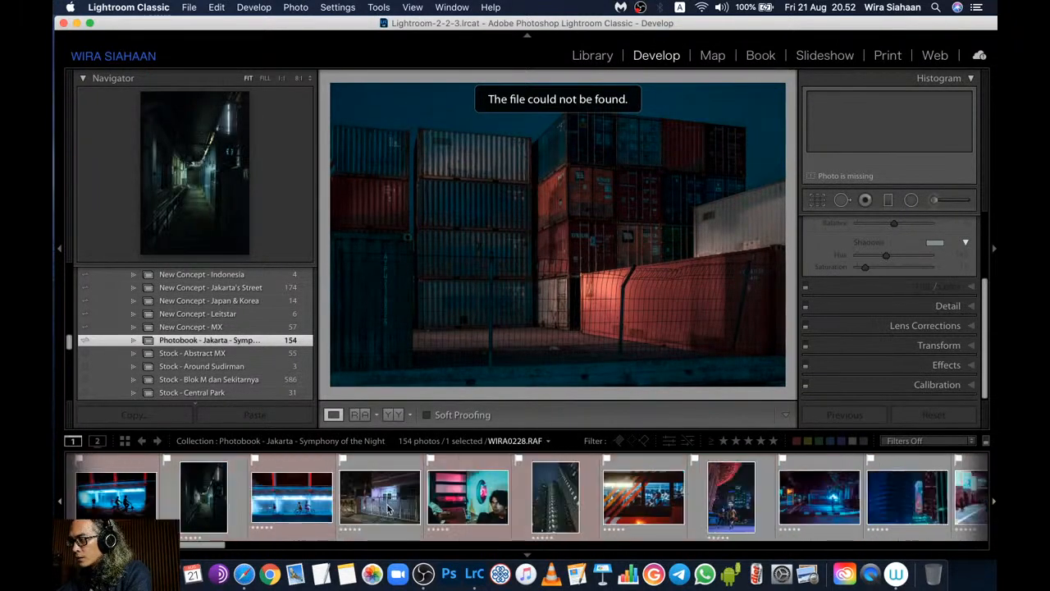
scroll(389, 510, down, 4)
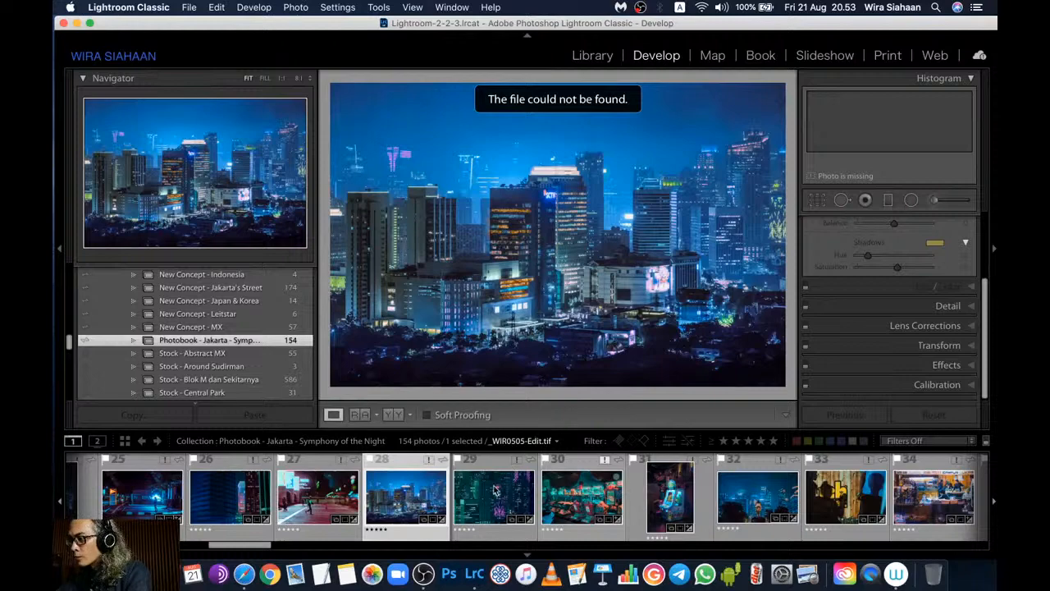
Continue through the photobook collection and open the teal-and-orange highway skyline photo AJUN0054-Enhanced-2-Edit.tif
scroll(484, 502, down, 4)
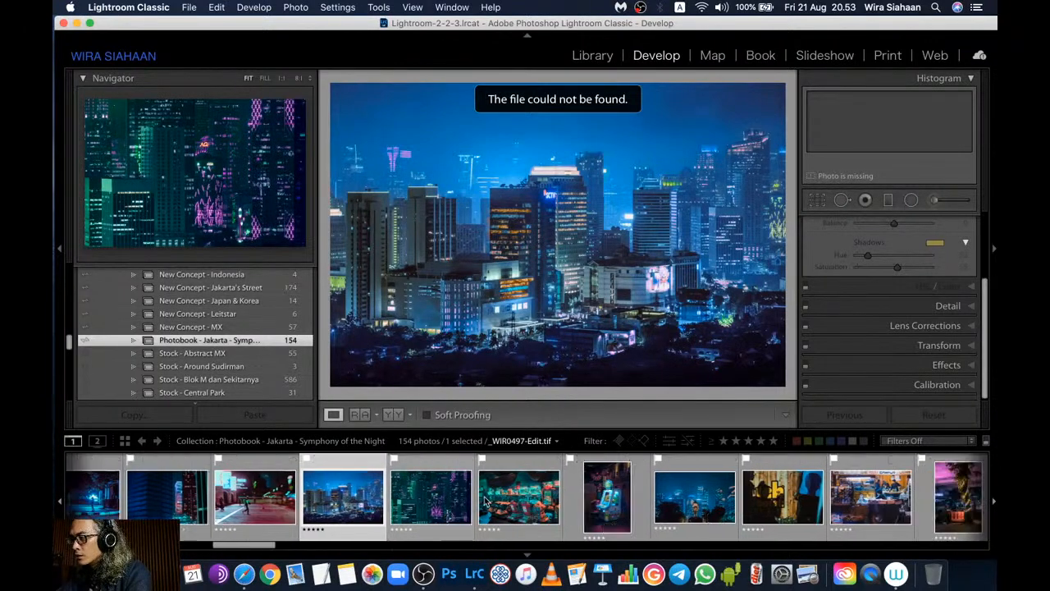
scroll(484, 502, down, 9)
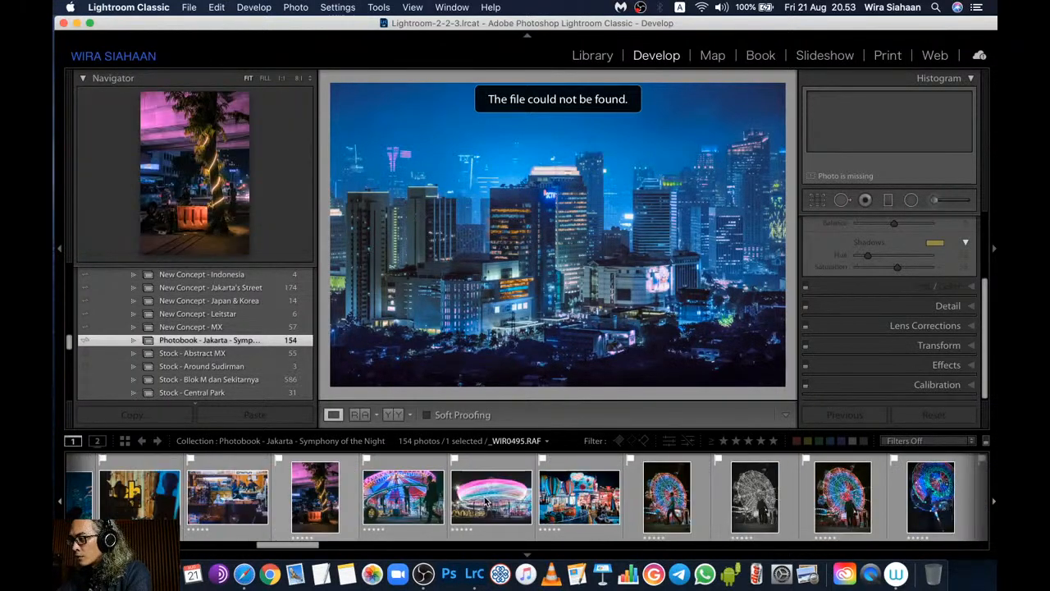
scroll(484, 502, down, 10)
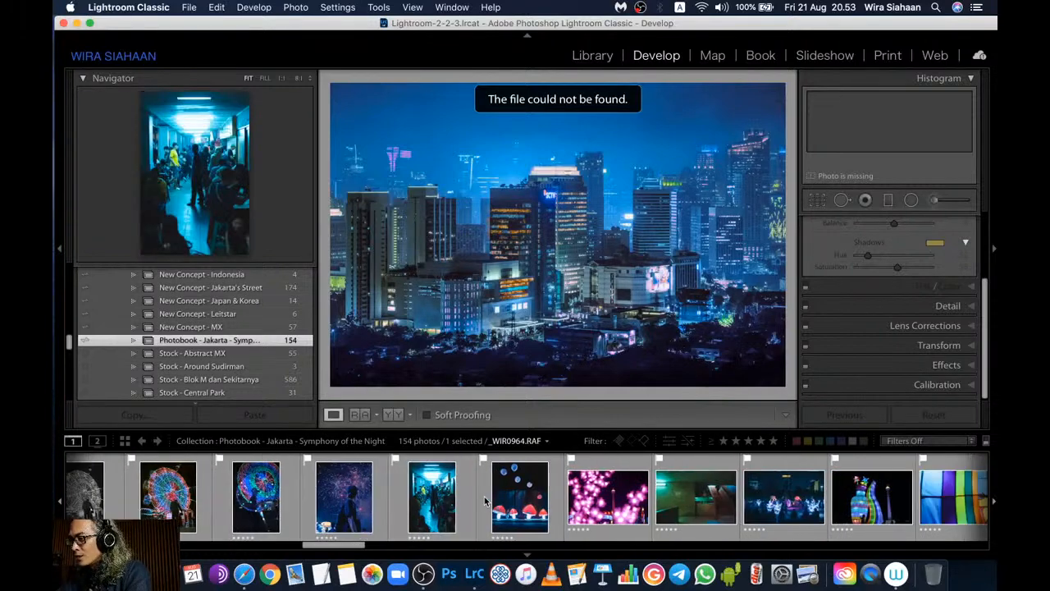
scroll(487, 502, down, 6)
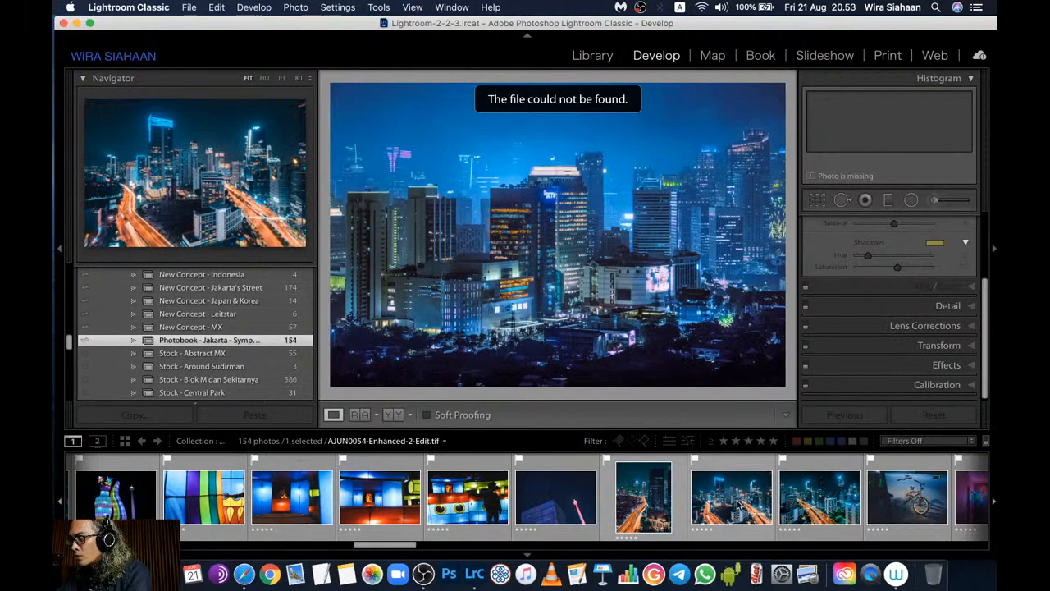
click(736, 503)
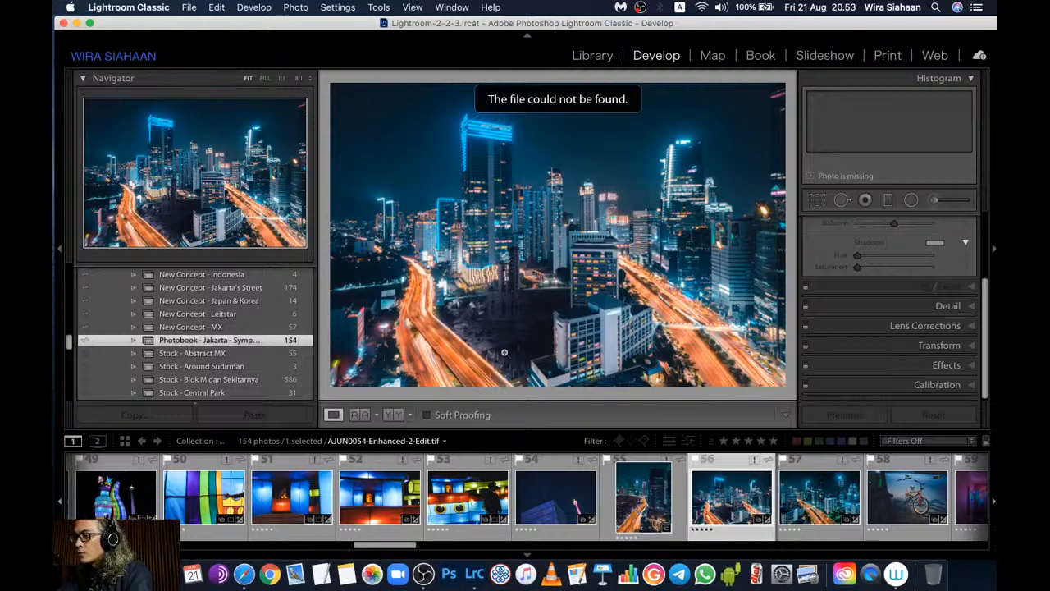
Open the Live Streaming 2020 collection in the Class & Workshop set
scroll(246, 364, up, 3)
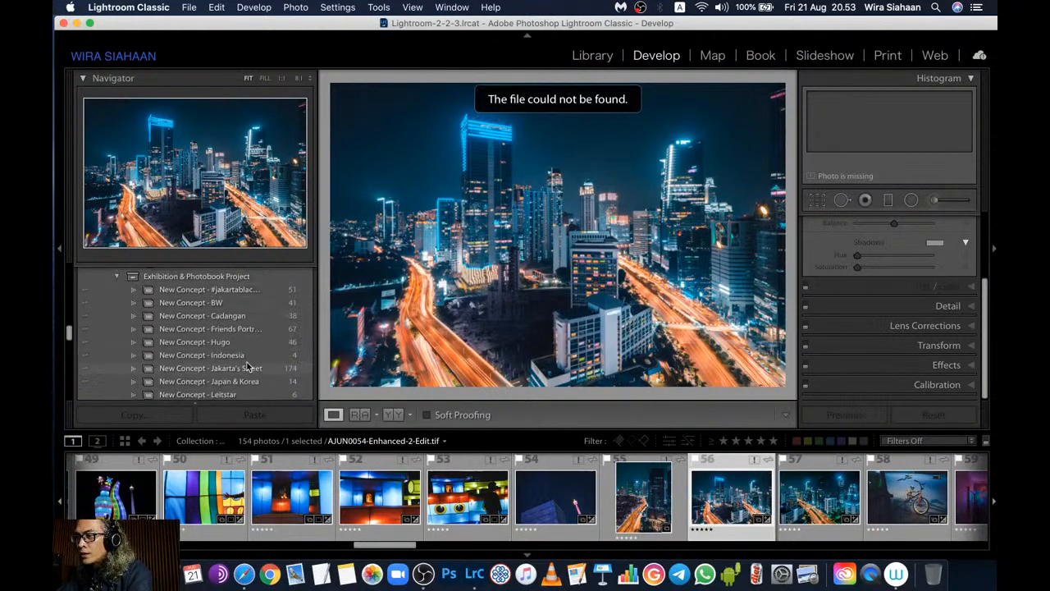
scroll(248, 366, up, 3)
click(230, 303)
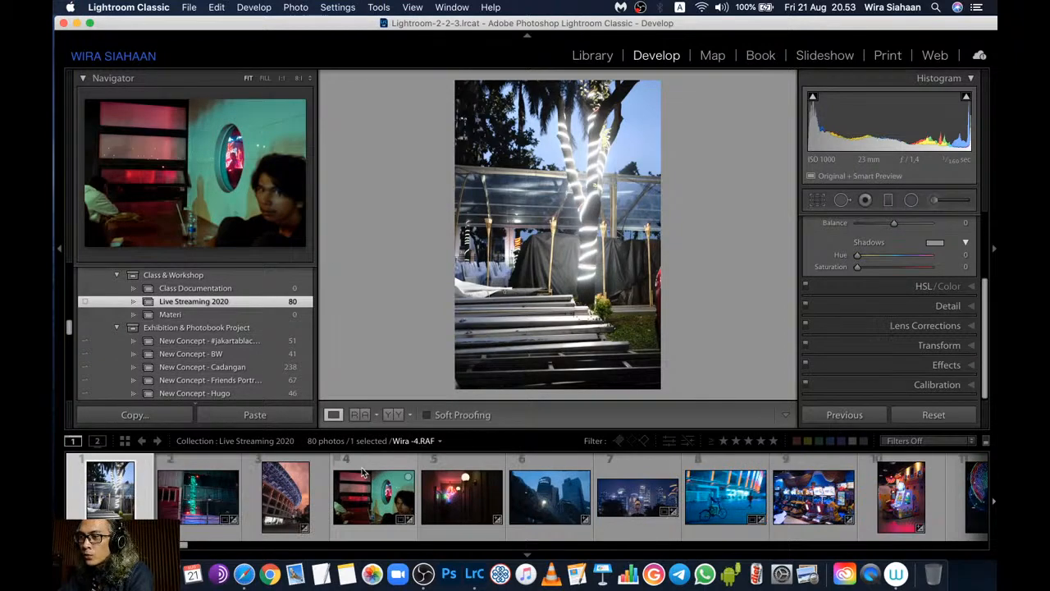
Look through the Live Streaming 2020 photos for the next night photo to edit
scroll(342, 493, right, 15)
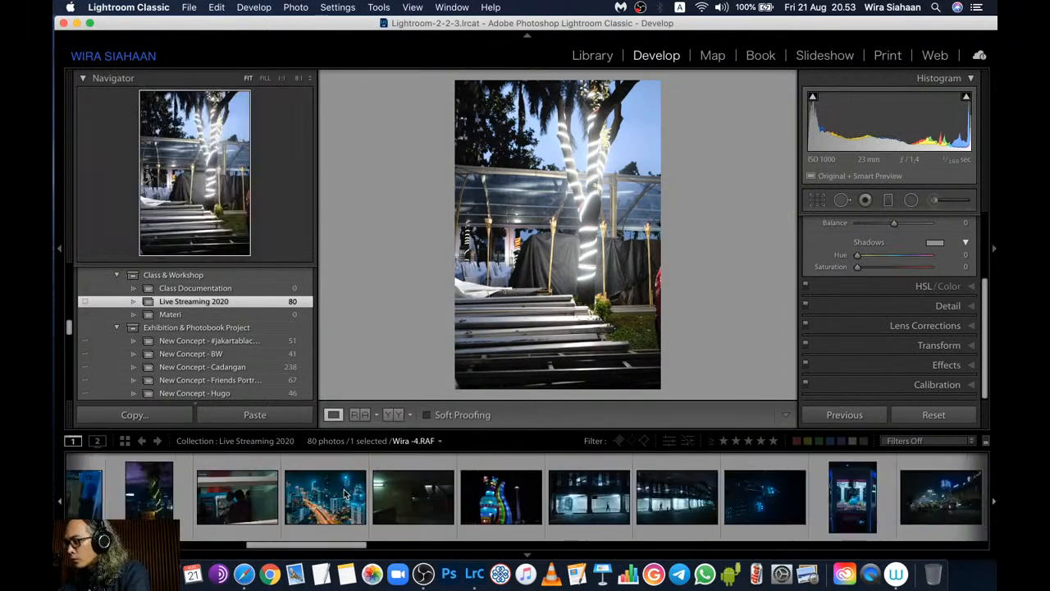
scroll(347, 493, right, 4)
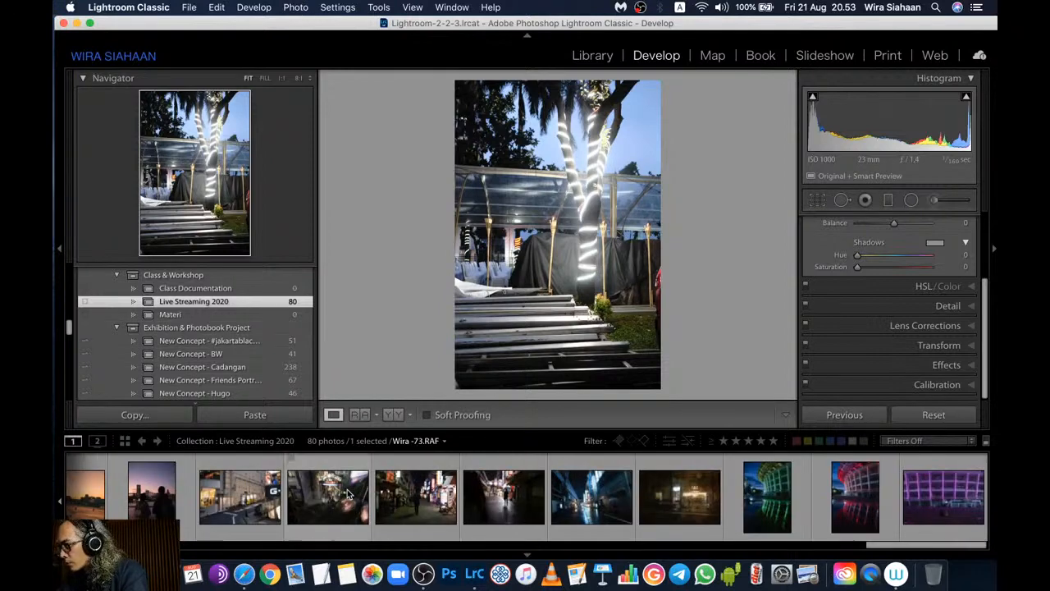
scroll(346, 492, left, 3)
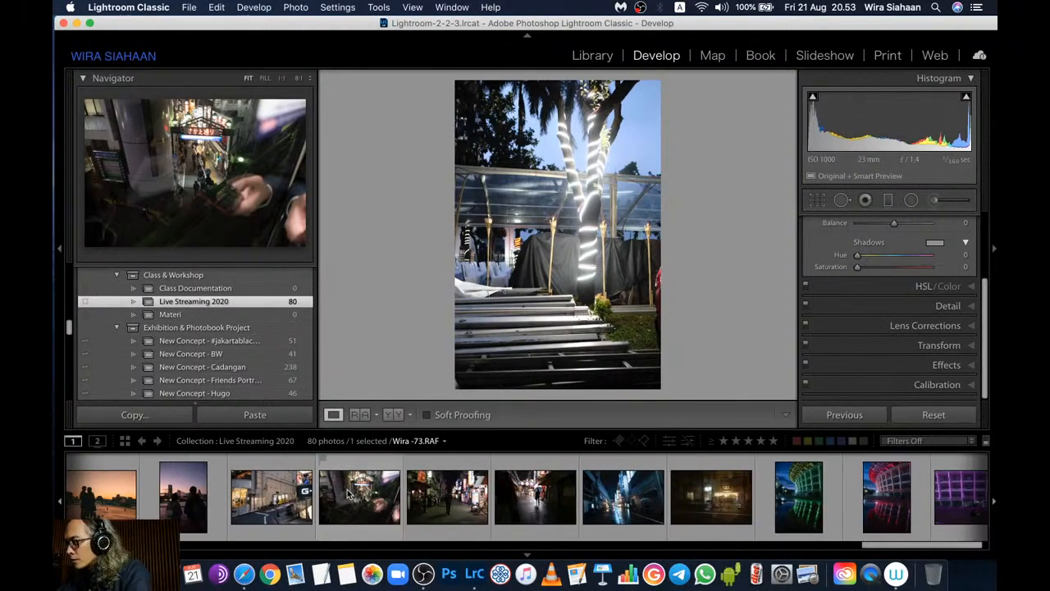
scroll(330, 499, left, 8)
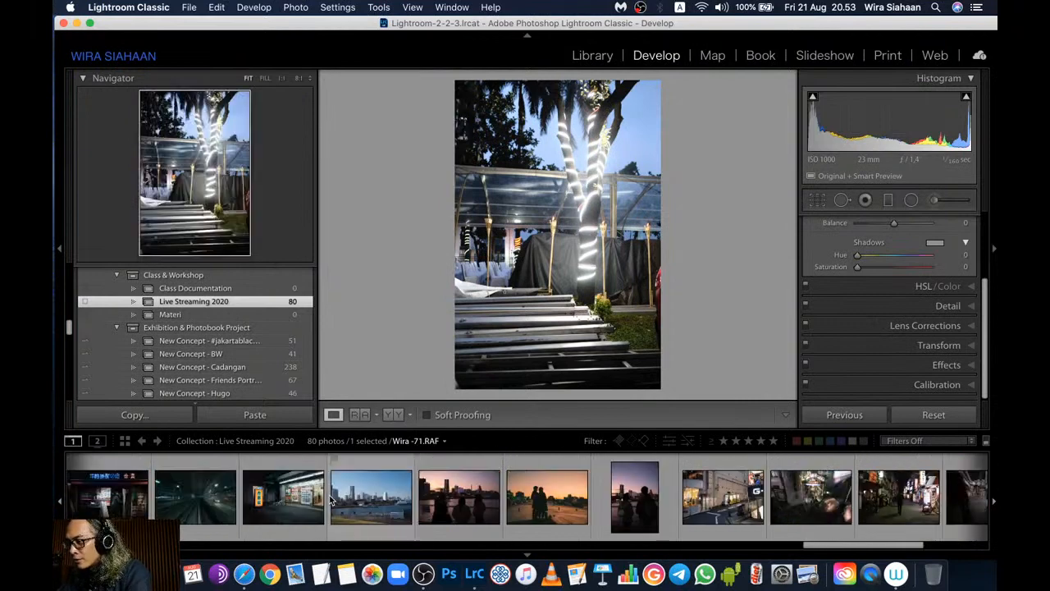
scroll(330, 499, left, 12)
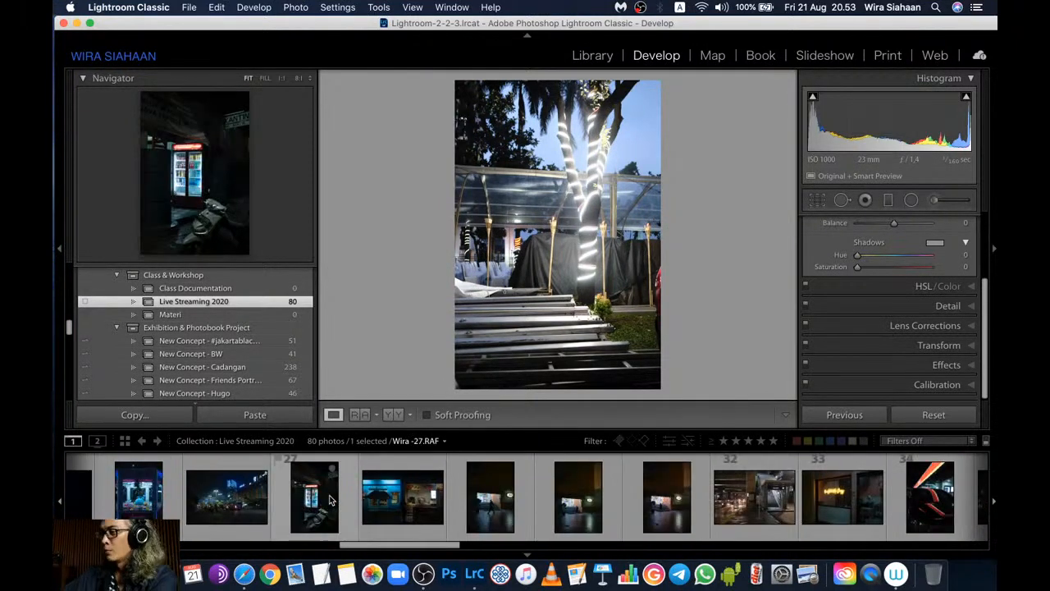
scroll(329, 499, right, 1)
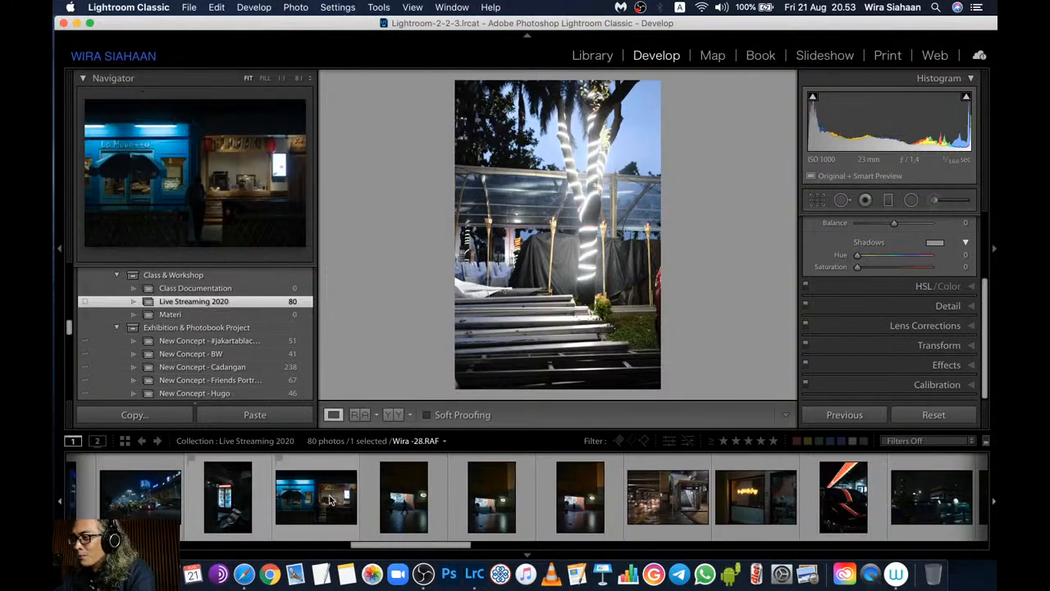
scroll(329, 499, left, 3)
scroll(328, 495, left, 5)
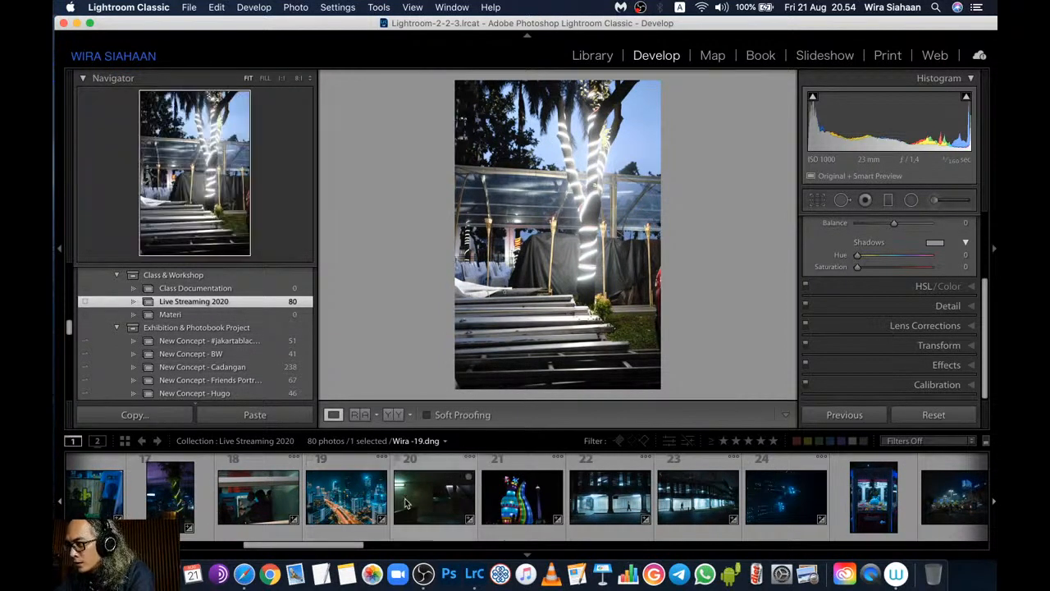
scroll(404, 498, left, 6)
scroll(405, 498, left, 8)
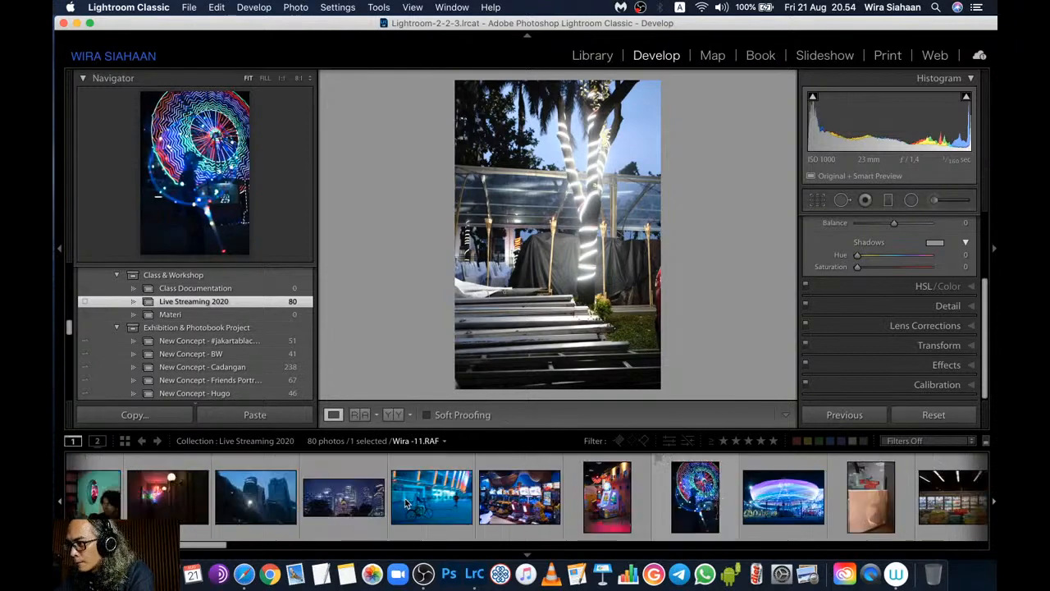
scroll(405, 502, right, 5)
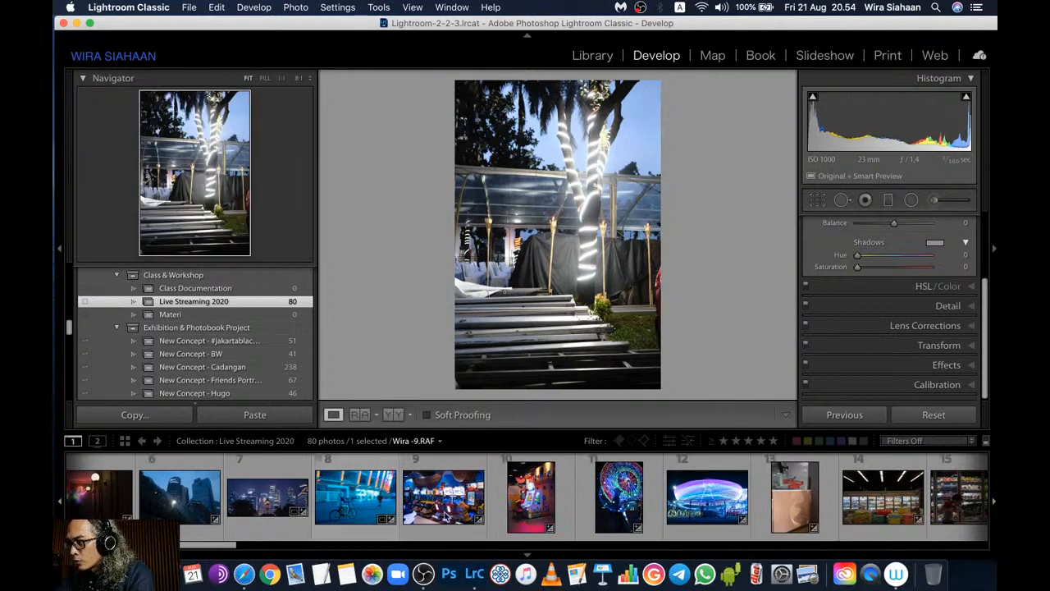
scroll(404, 502, right, 3)
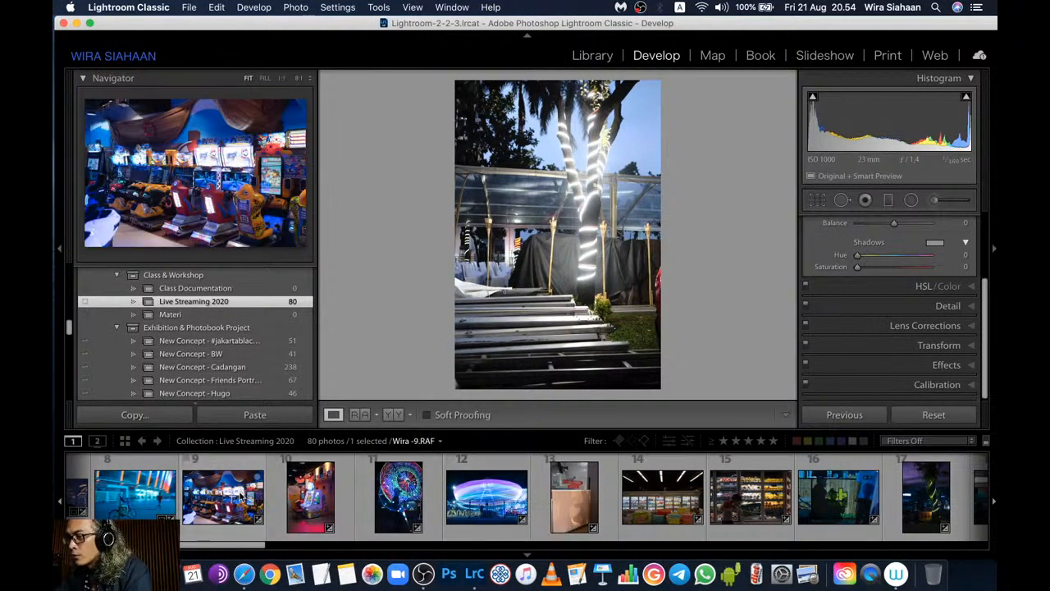
Open the night highway skyline photo Wira -19.dng from the Live Streaming 2020 collection
scroll(400, 515, down, 10)
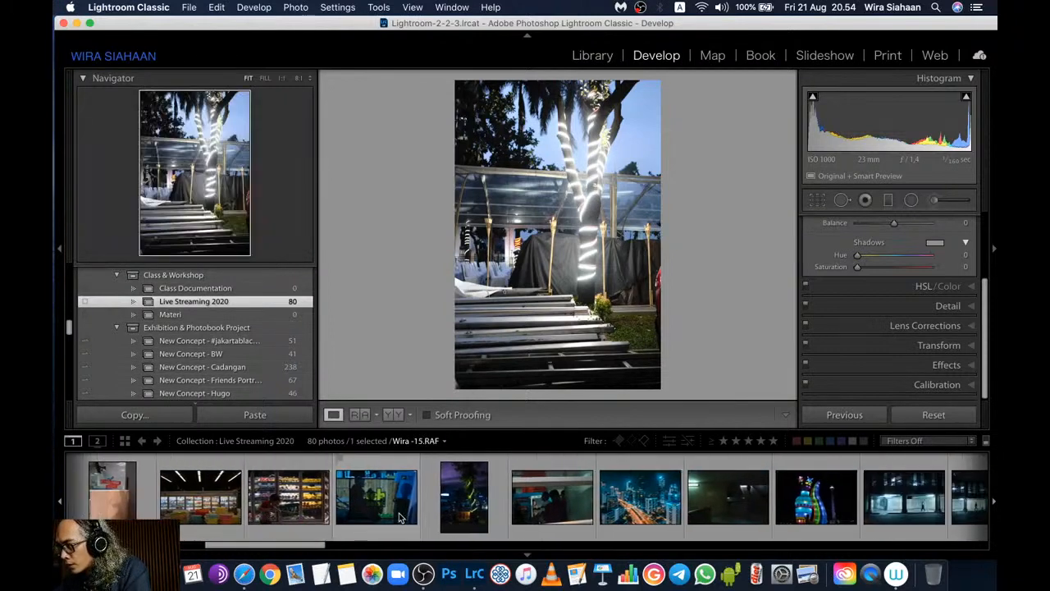
scroll(400, 518, down, 1)
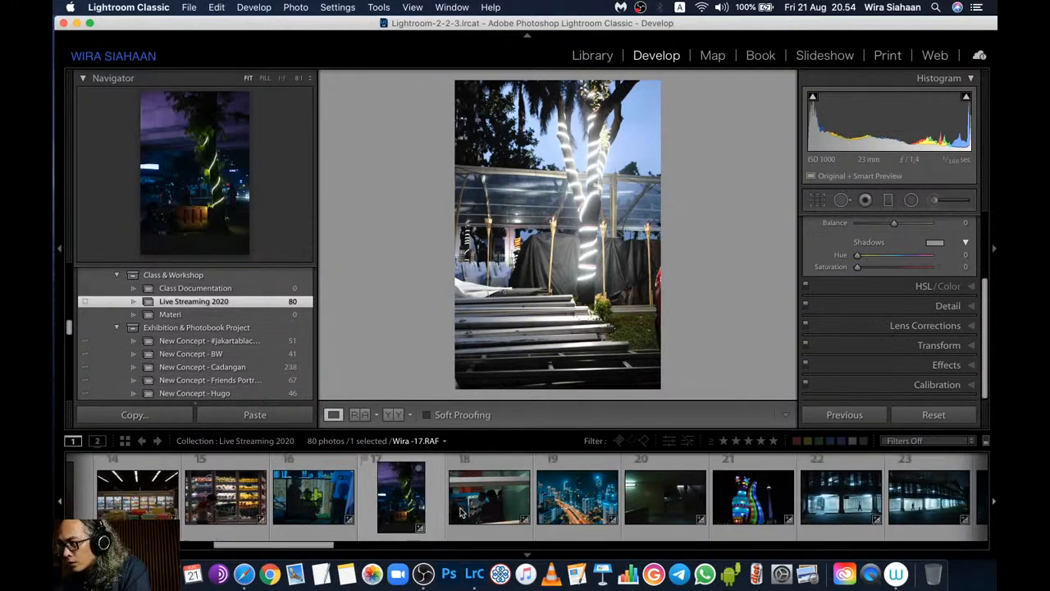
click(586, 519)
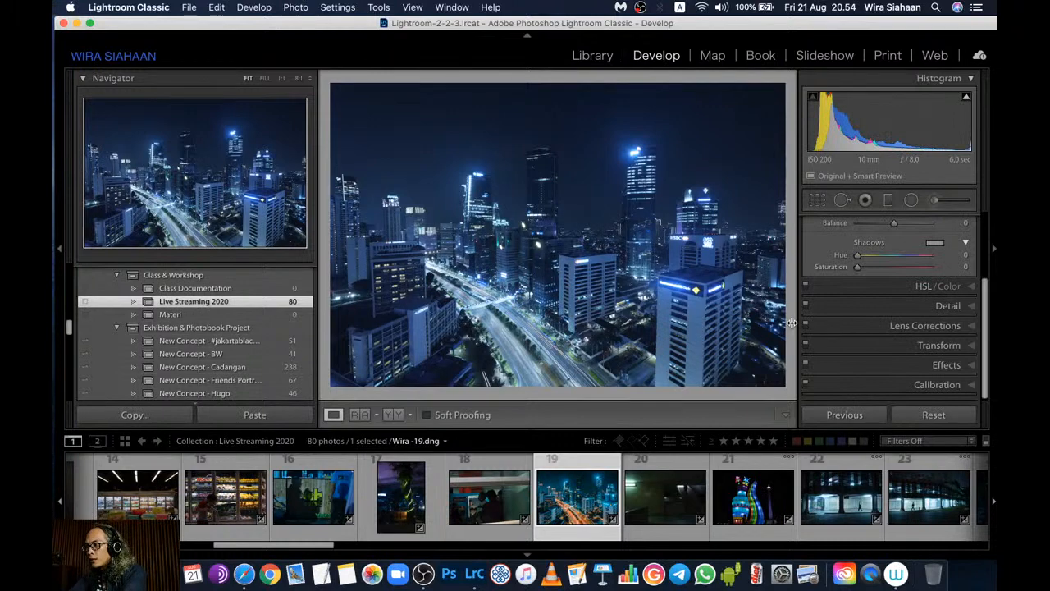
Straighten the perspective of the night highway skyline photo with the Auto Upright correction in Transform
scroll(907, 353, up, 2)
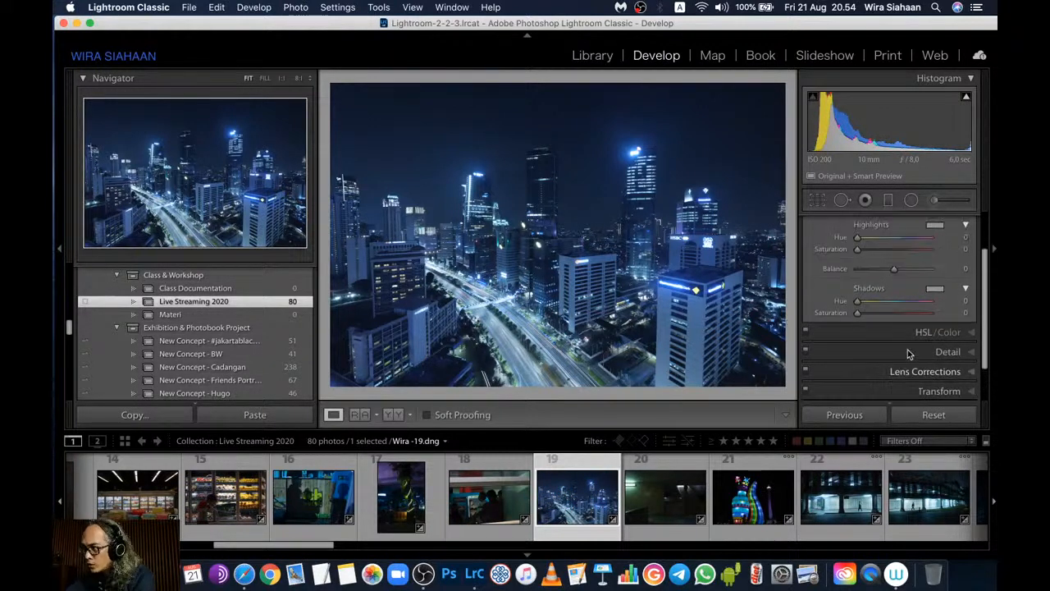
scroll(908, 353, up, 2)
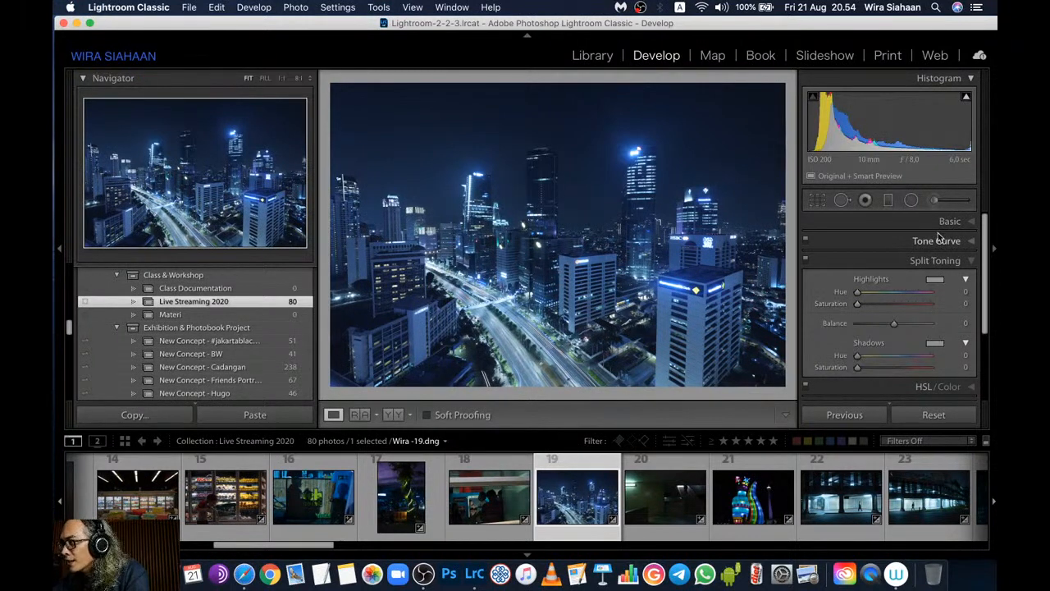
scroll(898, 307, down, 2)
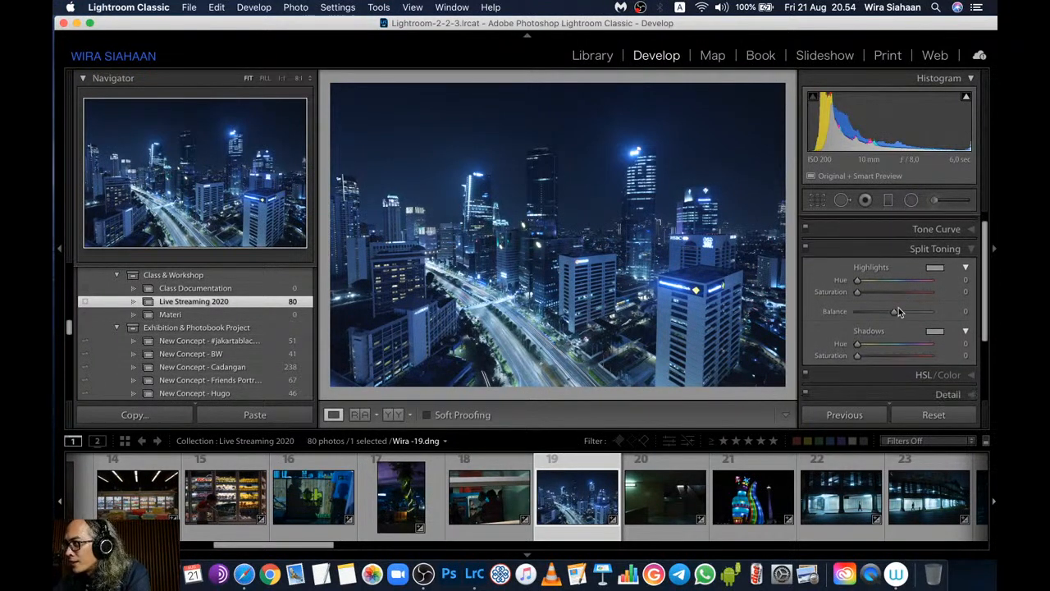
scroll(899, 307, down, 5)
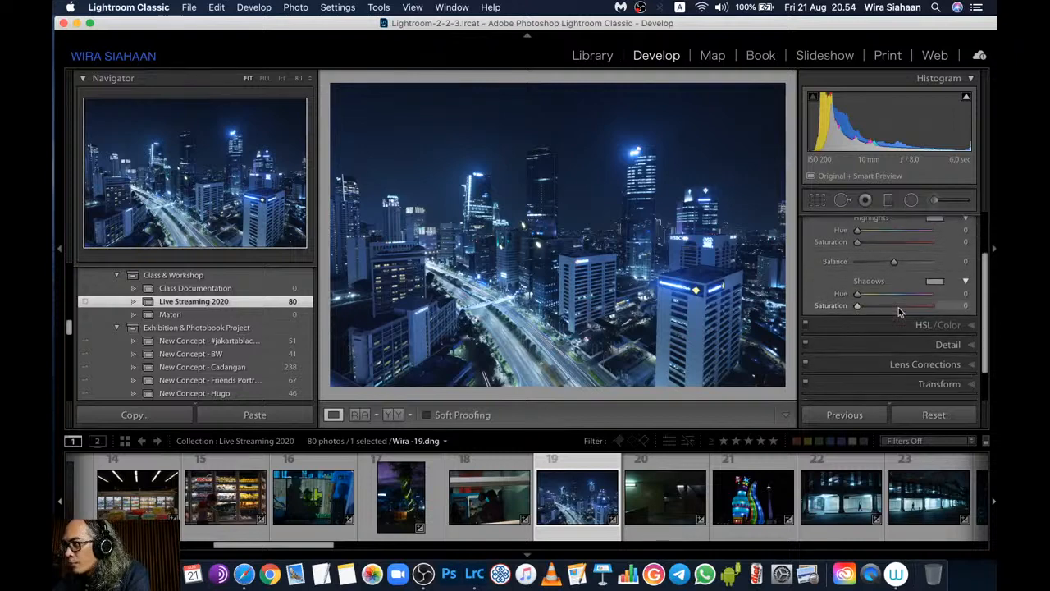
scroll(899, 306, down, 1)
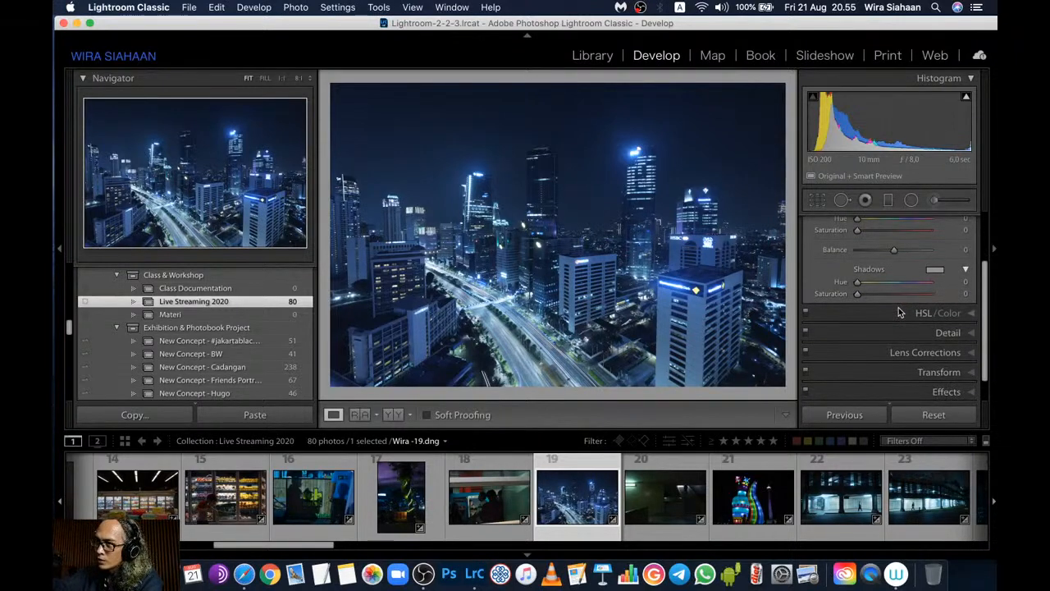
scroll(899, 312, down, 1)
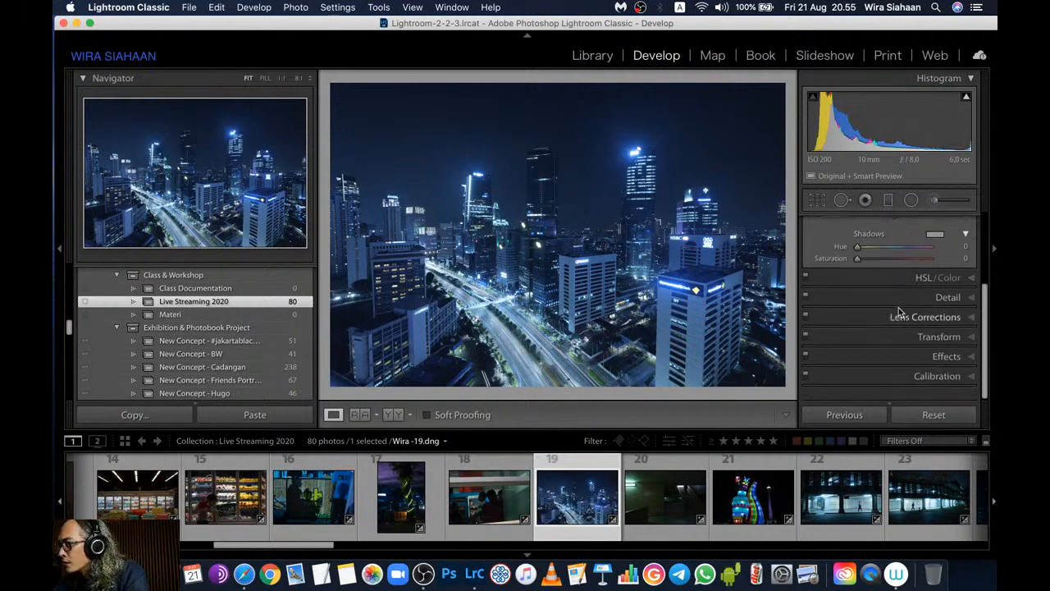
click(917, 346)
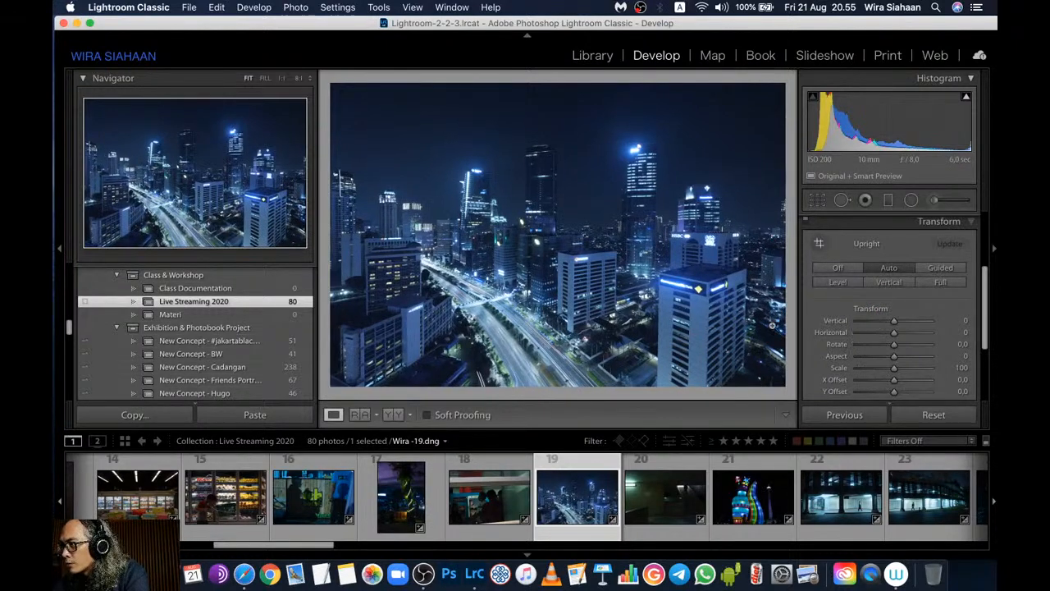
scroll(858, 361, up, 2)
scroll(859, 364, up, 2)
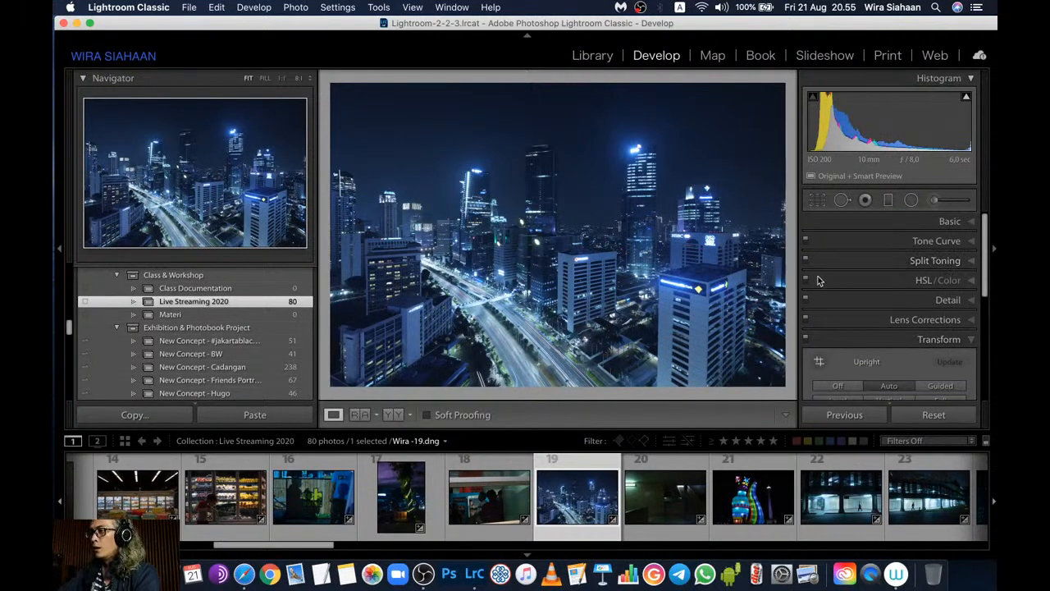
Set Highlights to -100 and Shadows to +100 in the Basic adjustments of the night highway skyline photo
click(945, 221)
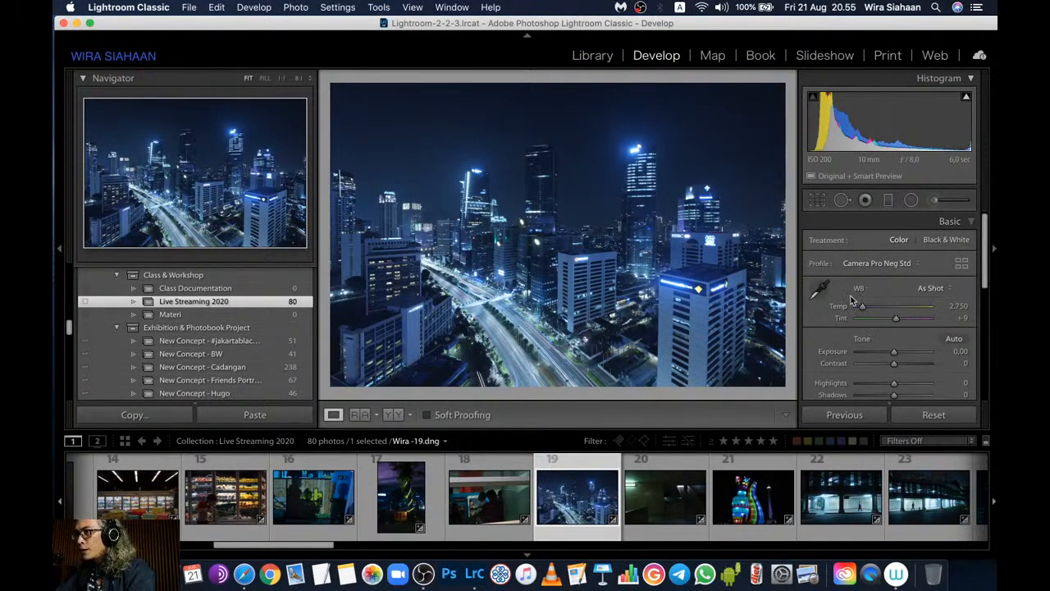
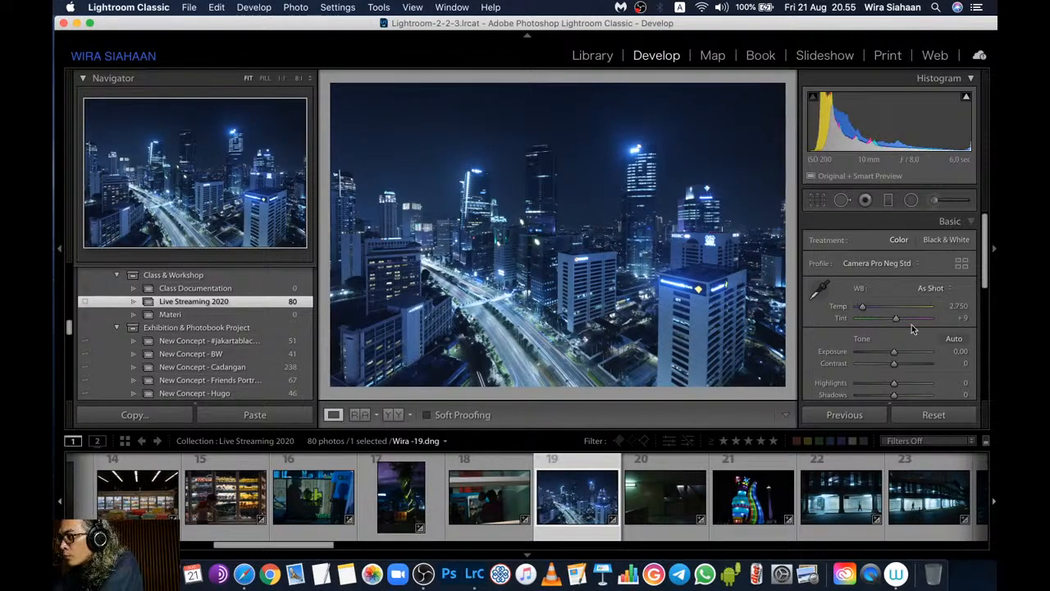
scroll(911, 327, down, 1)
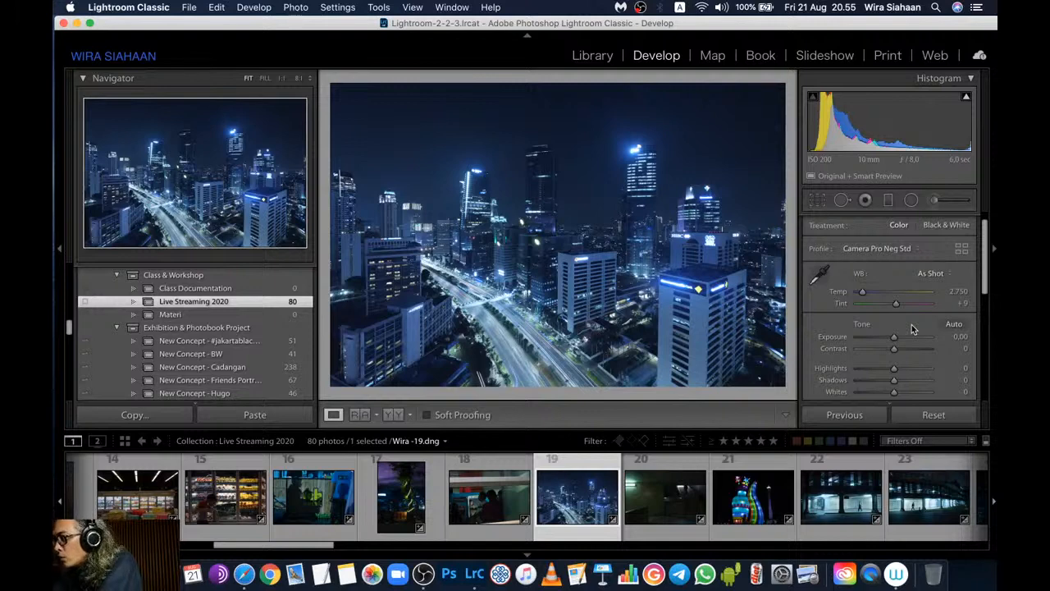
scroll(911, 329, down, 1)
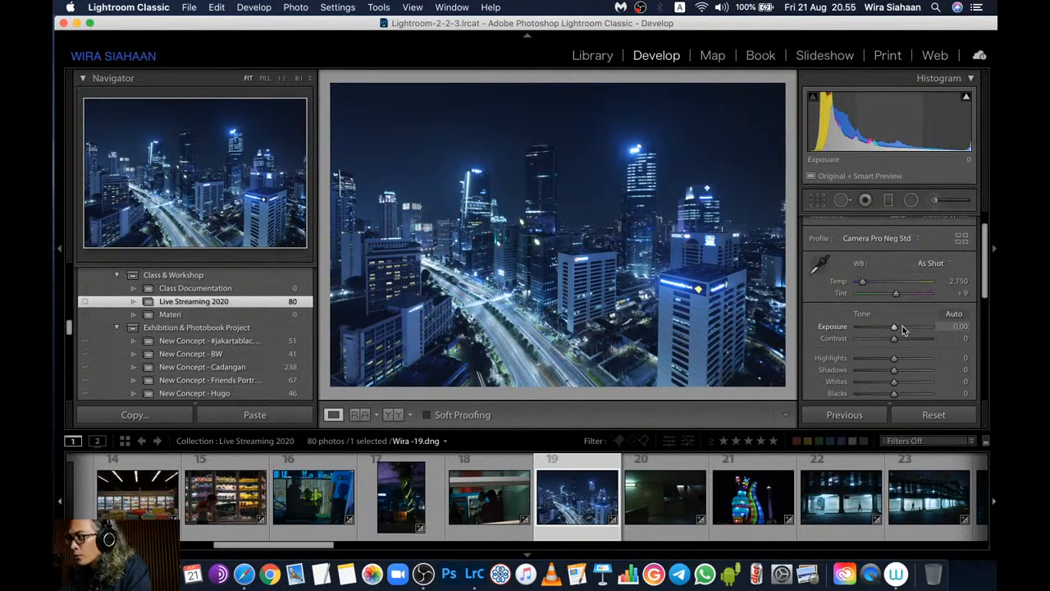
scroll(914, 315, down, 2)
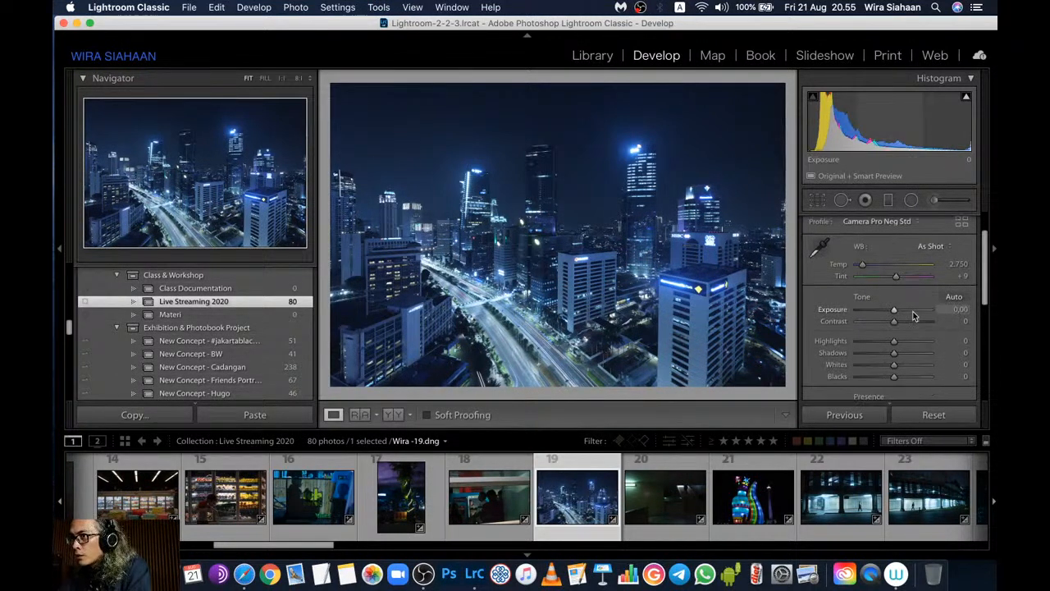
scroll(915, 316, up, 2)
scroll(915, 316, up, 1)
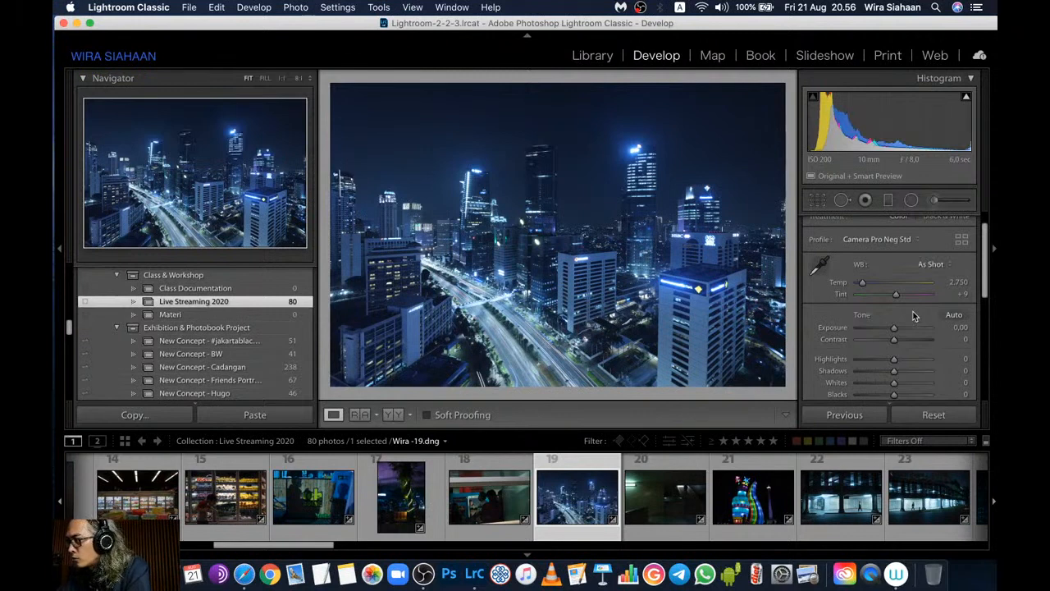
scroll(915, 317, down, 1)
scroll(916, 317, up, 1)
scroll(916, 316, down, 1)
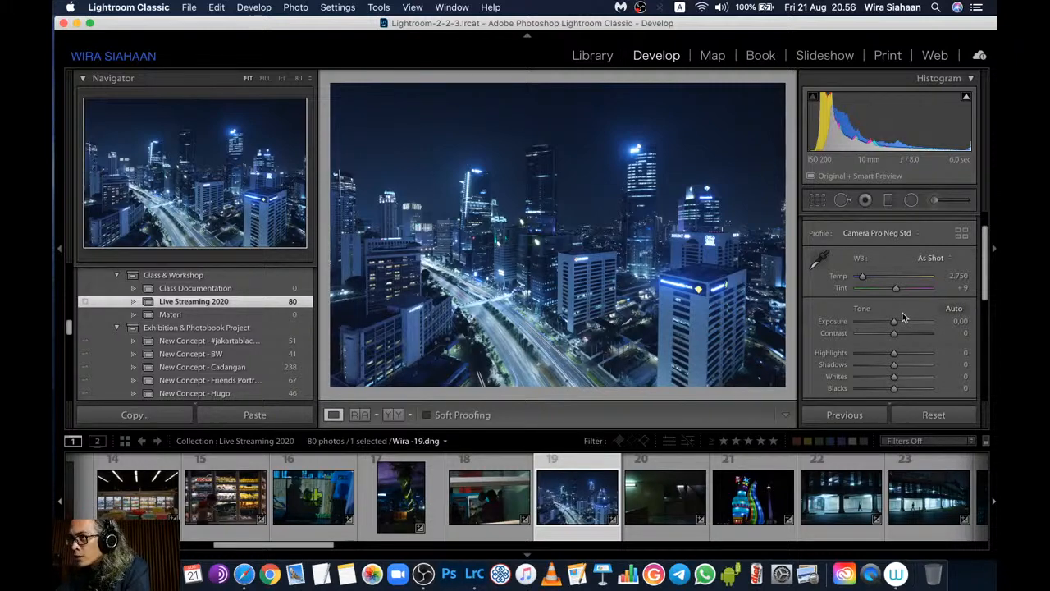
scroll(903, 318, down, 2)
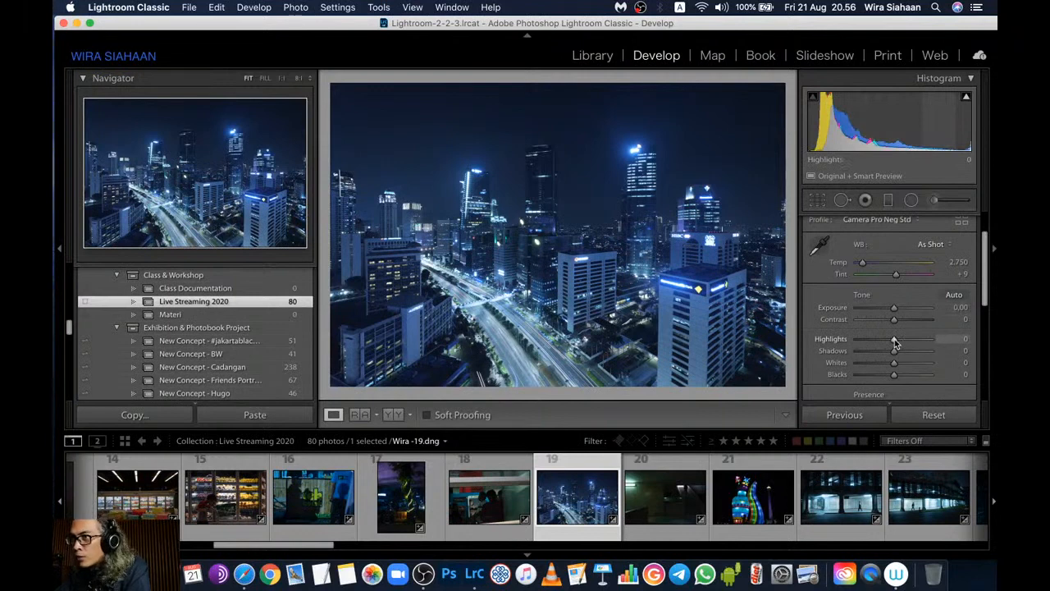
drag(895, 343, 828, 345)
drag(893, 351, 992, 354)
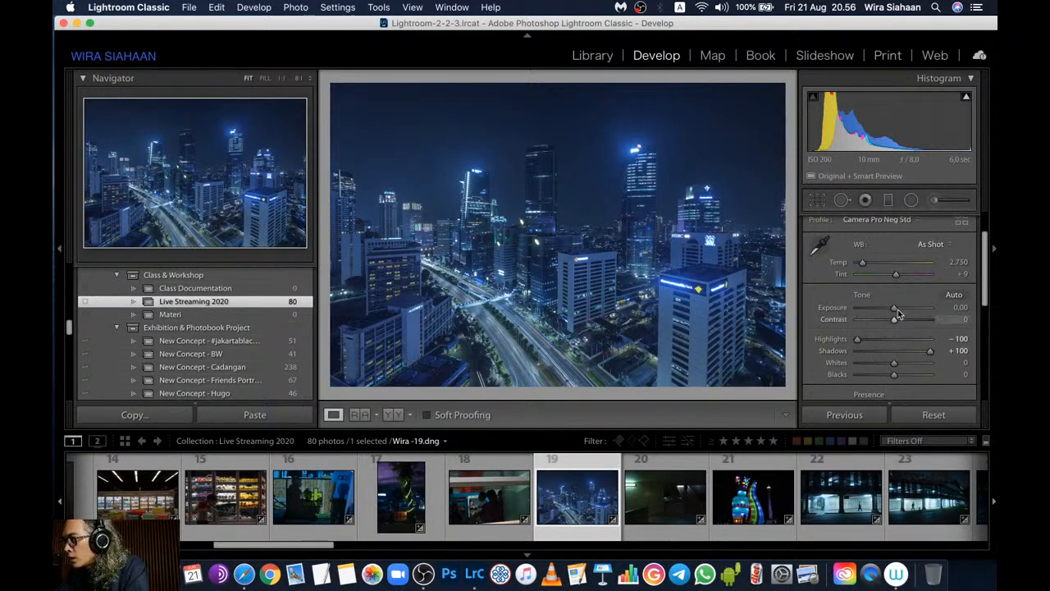
Raise the photo's Exposure to +0.60 and ease Shadows to +85
drag(899, 314, 899, 312)
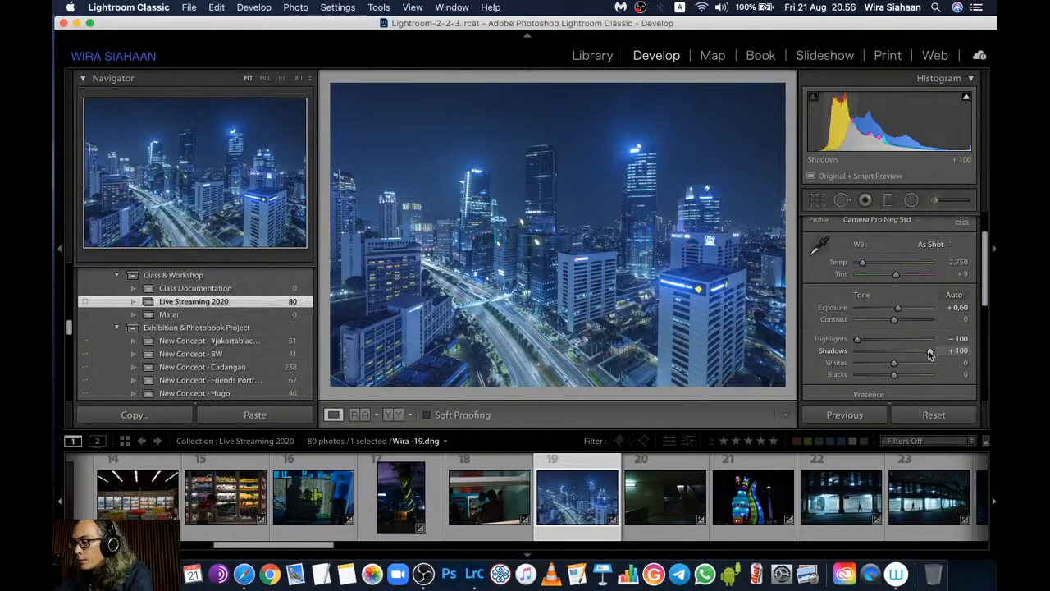
drag(930, 354, 925, 354)
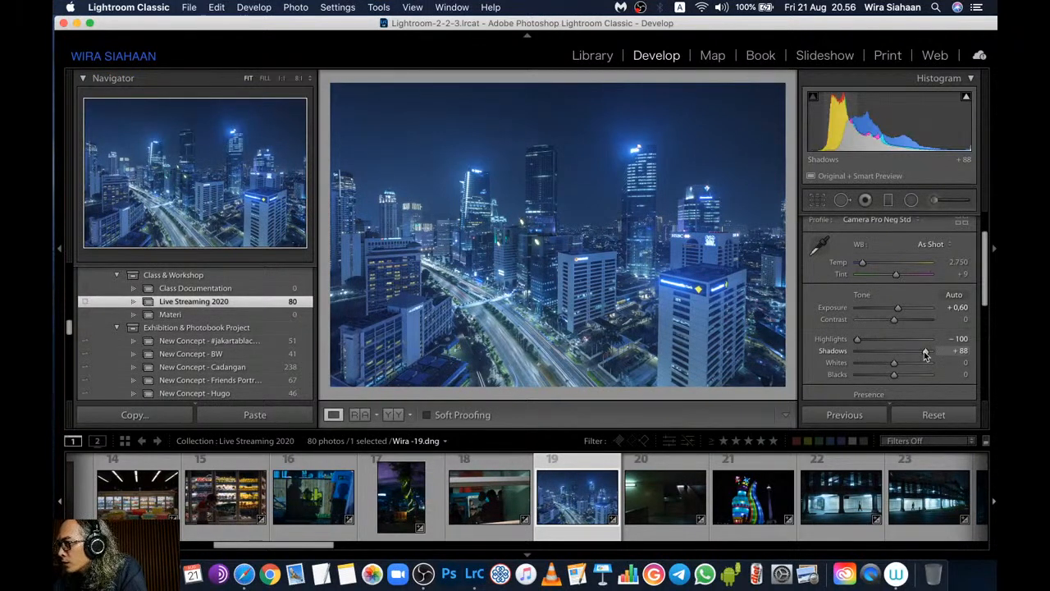
drag(925, 353, 923, 354)
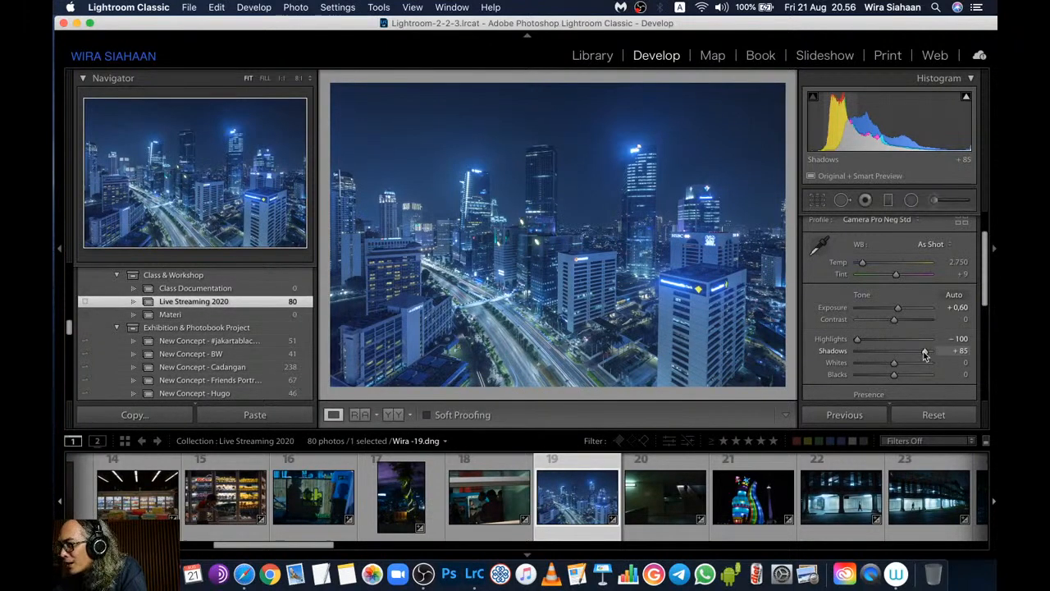
Set Blacks to -21 and Whites to +1 in the Basic tone settings
scroll(924, 354, down, 2)
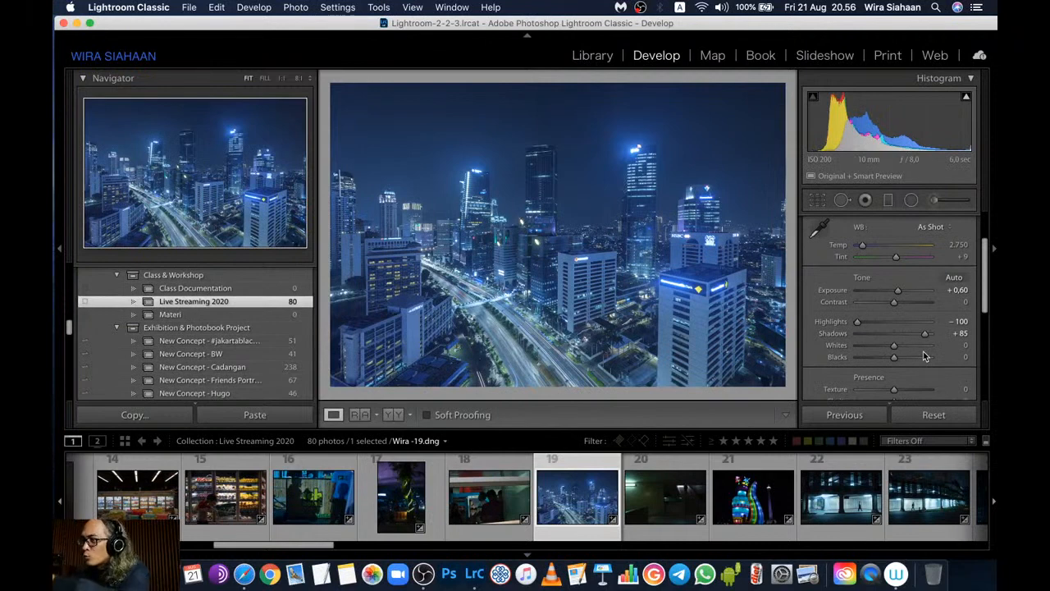
scroll(924, 355, down, 1)
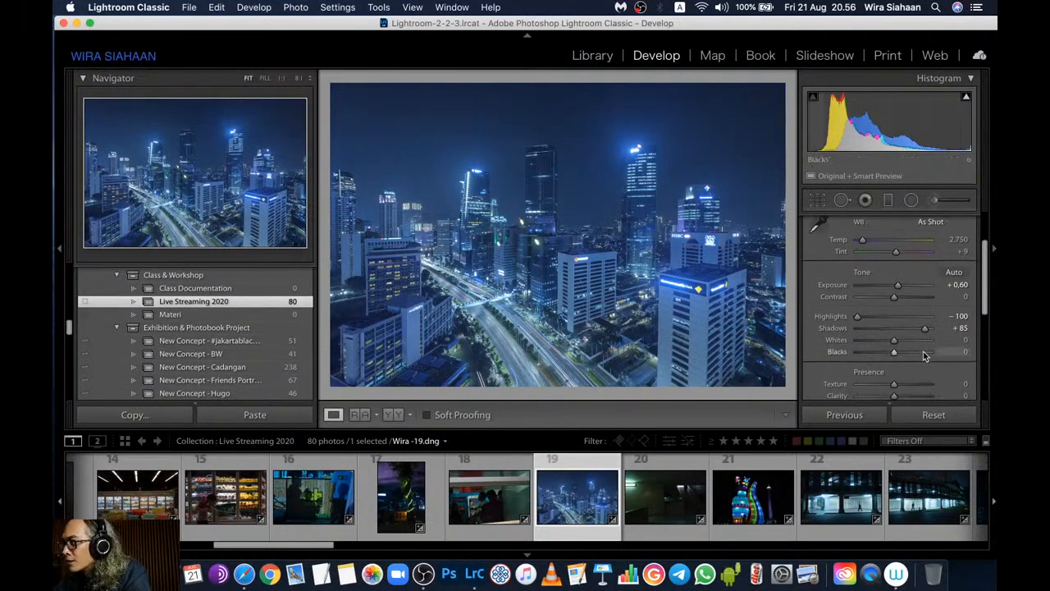
mouse_move(894, 354)
mouse_down()
mouse_move(885, 355)
mouse_move(895, 345)
mouse_up()
key(alt)
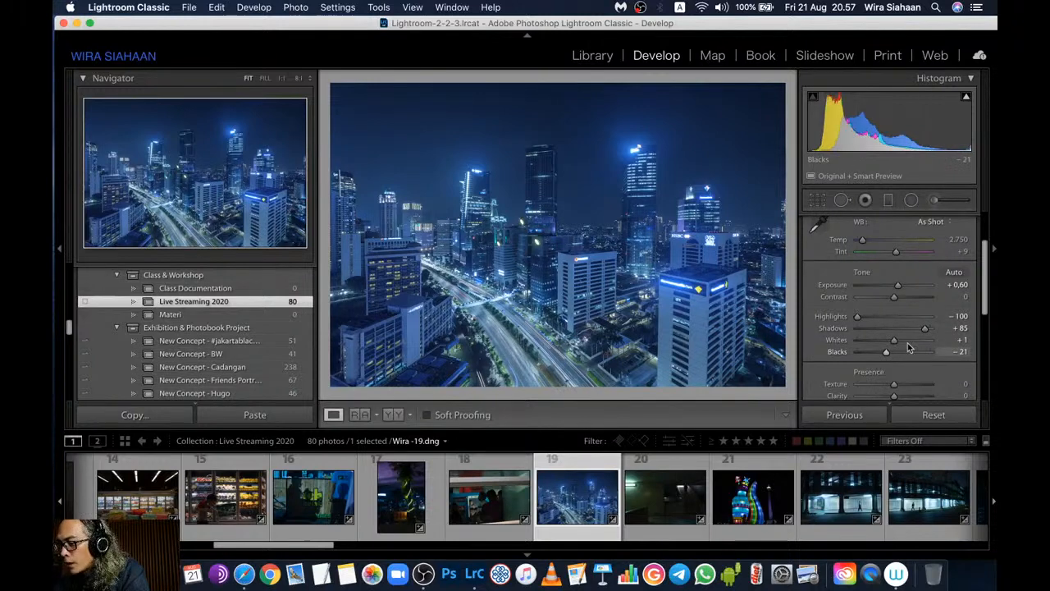
Try Blacks at -100 with the clipping preview, and undo that change
key(alt)
drag(887, 355, 815, 367)
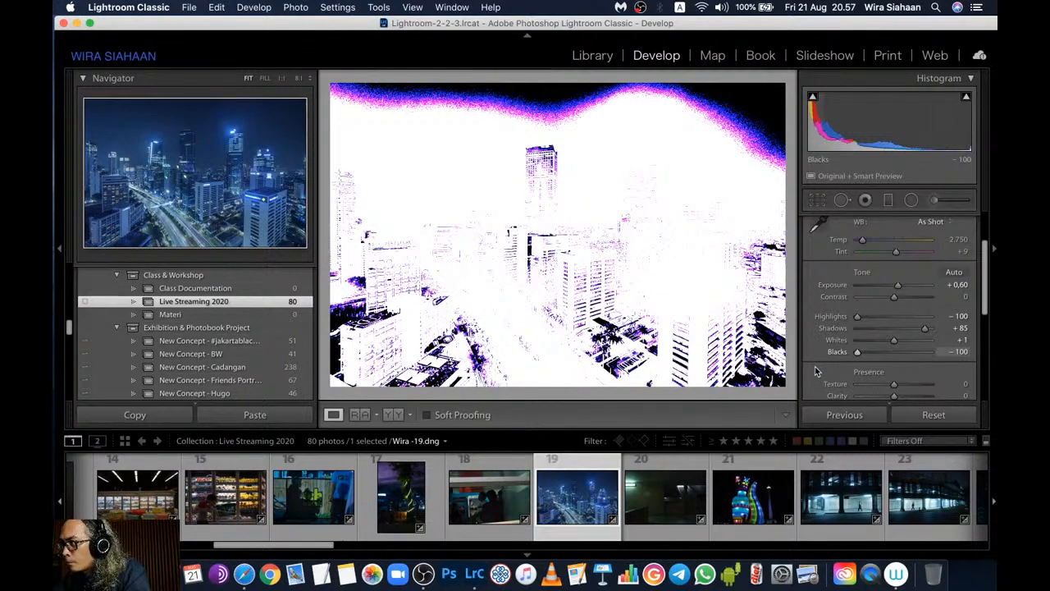
drag(814, 371, 835, 369)
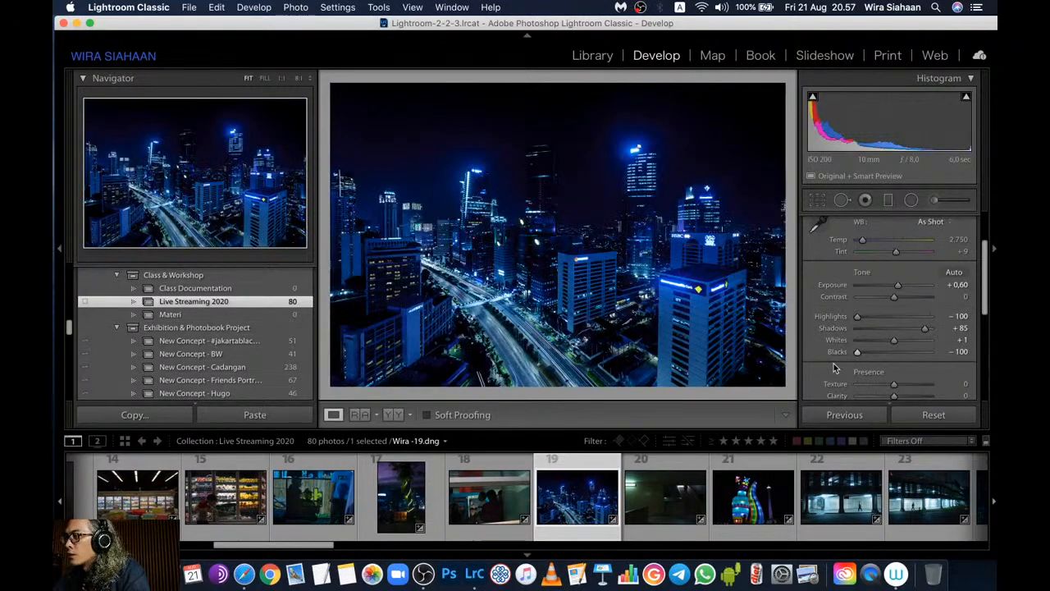
key(super+z)
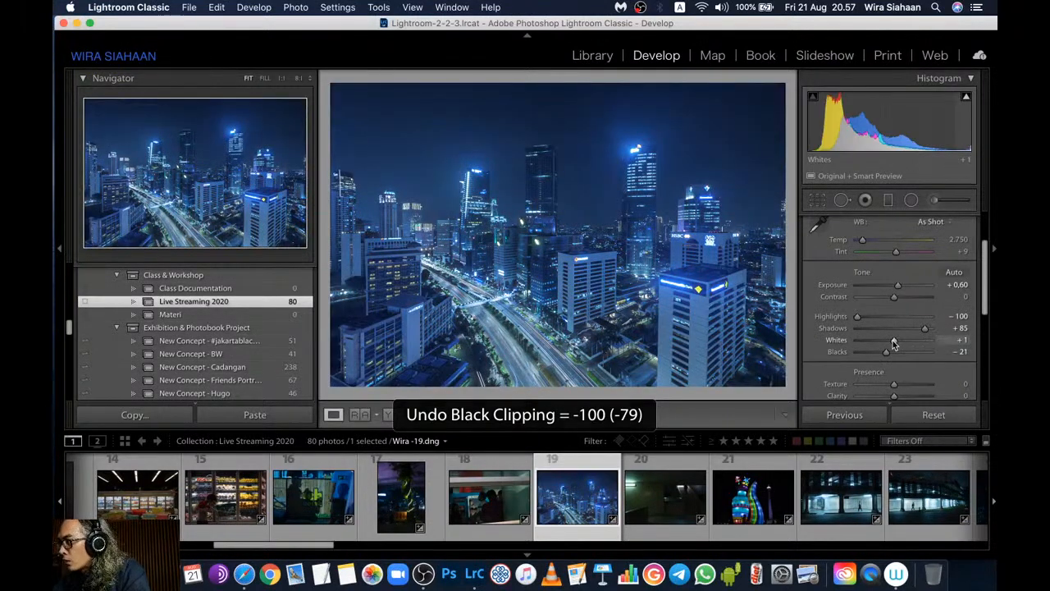
Check the Whites clipping preview, try lowering Exposure to -2.35, and undo the exposure change
alt+click(893, 343)
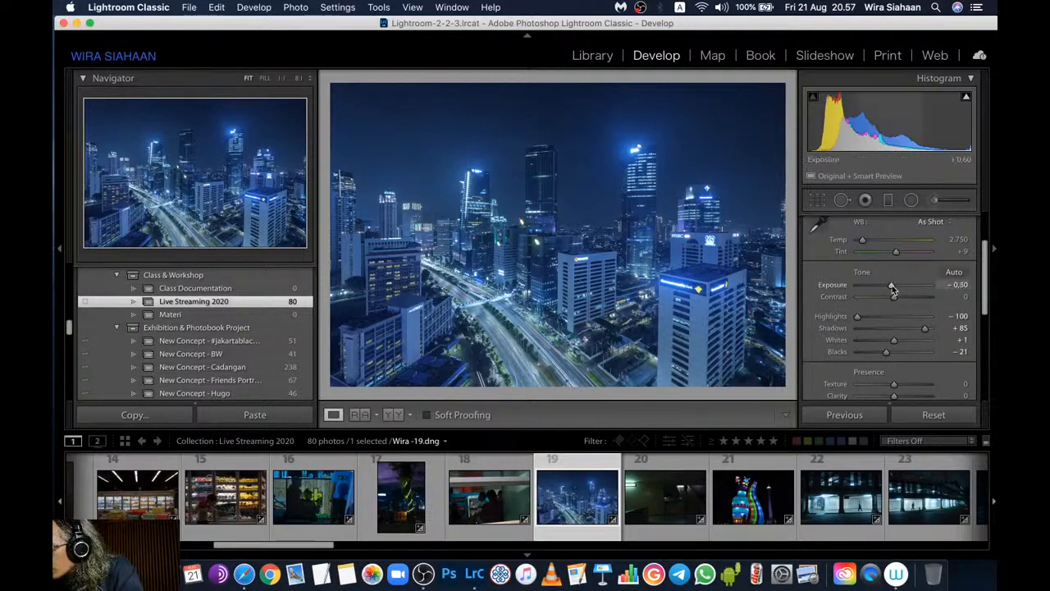
drag(892, 285, 880, 286)
key(super+z)
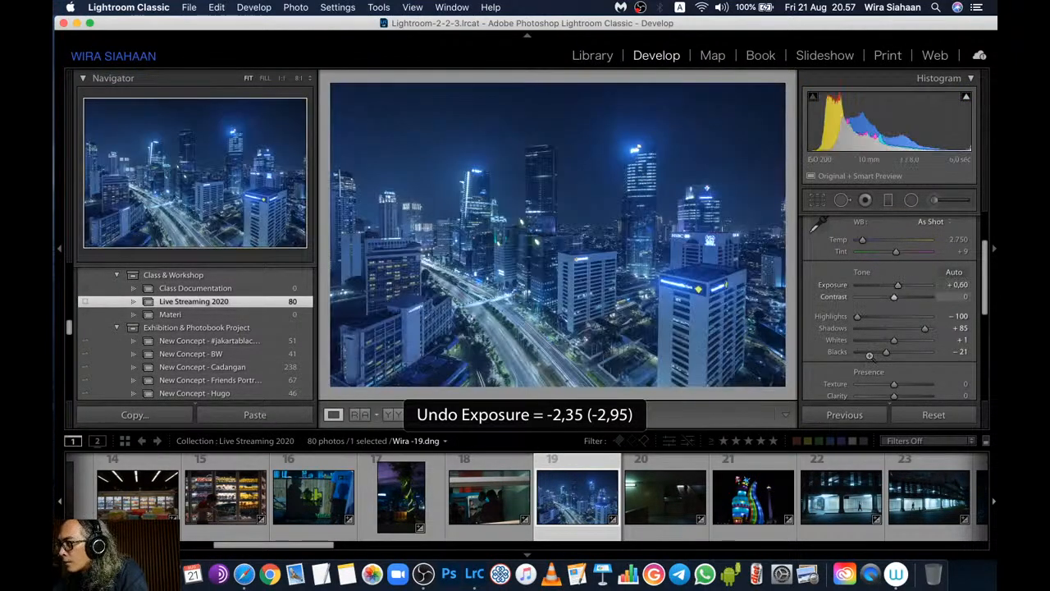
Set Whites to +10 and cool the white balance with a Temp of 2650
drag(894, 343, 899, 343)
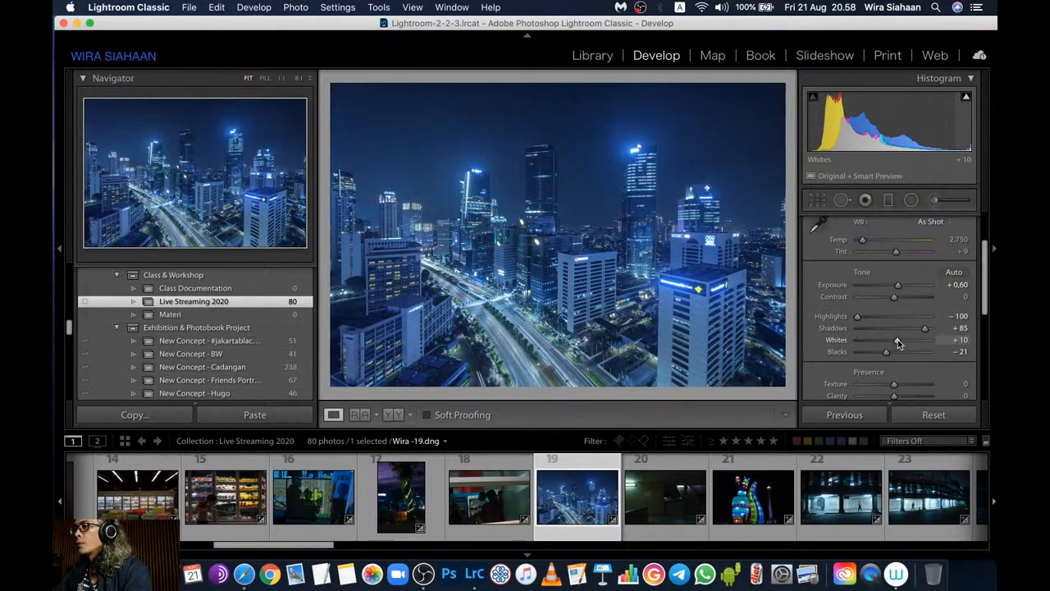
scroll(869, 311, up, 3)
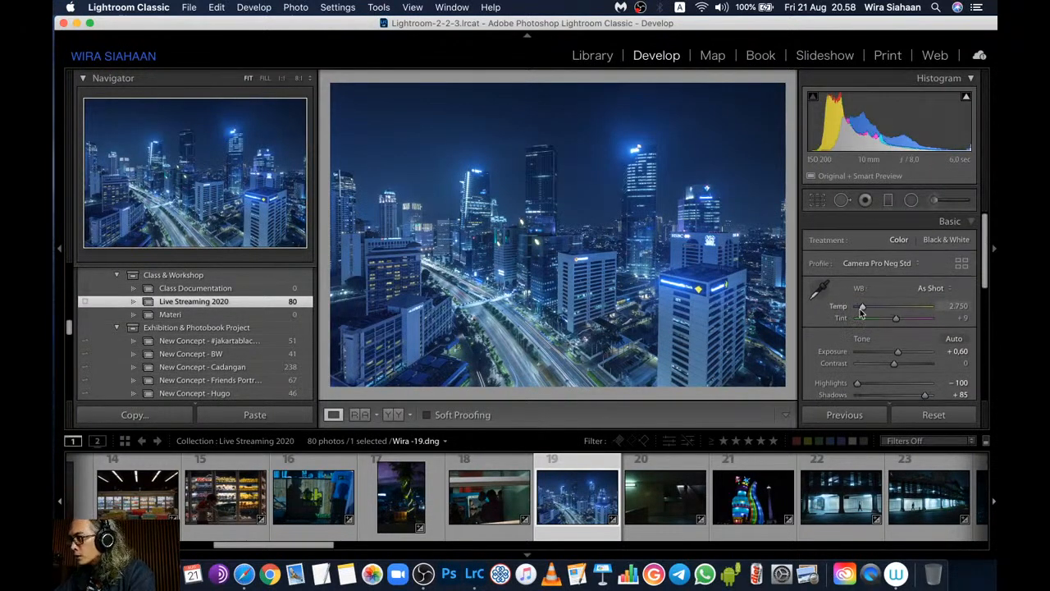
drag(864, 311, 865, 312)
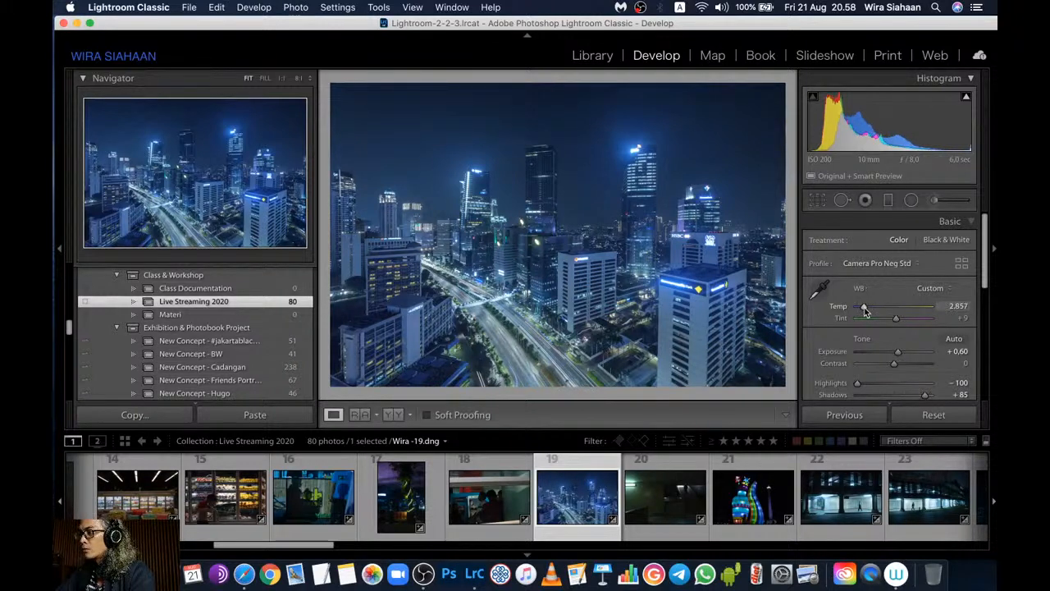
click(955, 306)
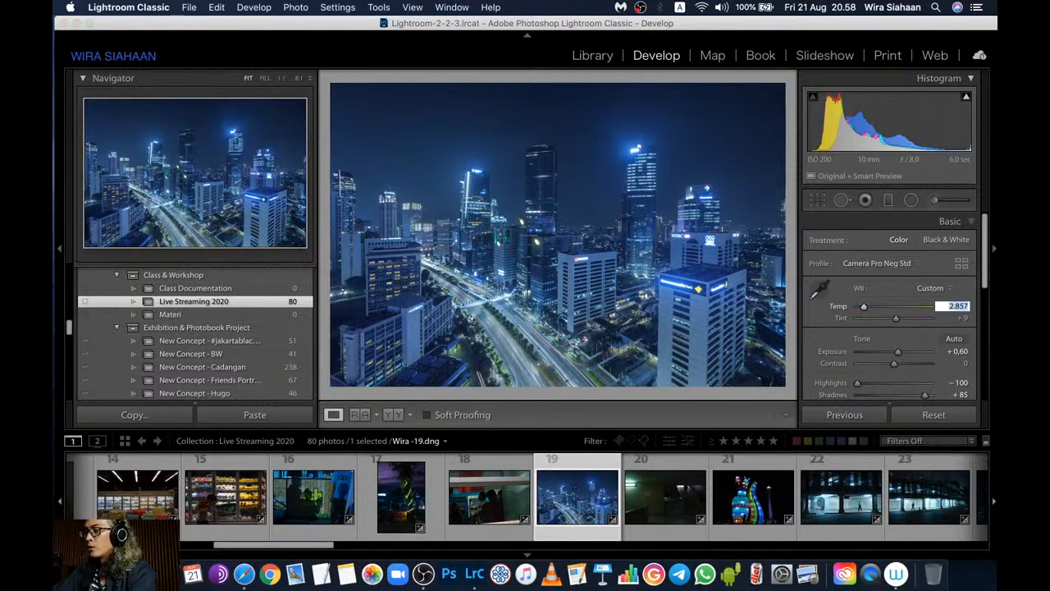
text(2650)
key(Return)
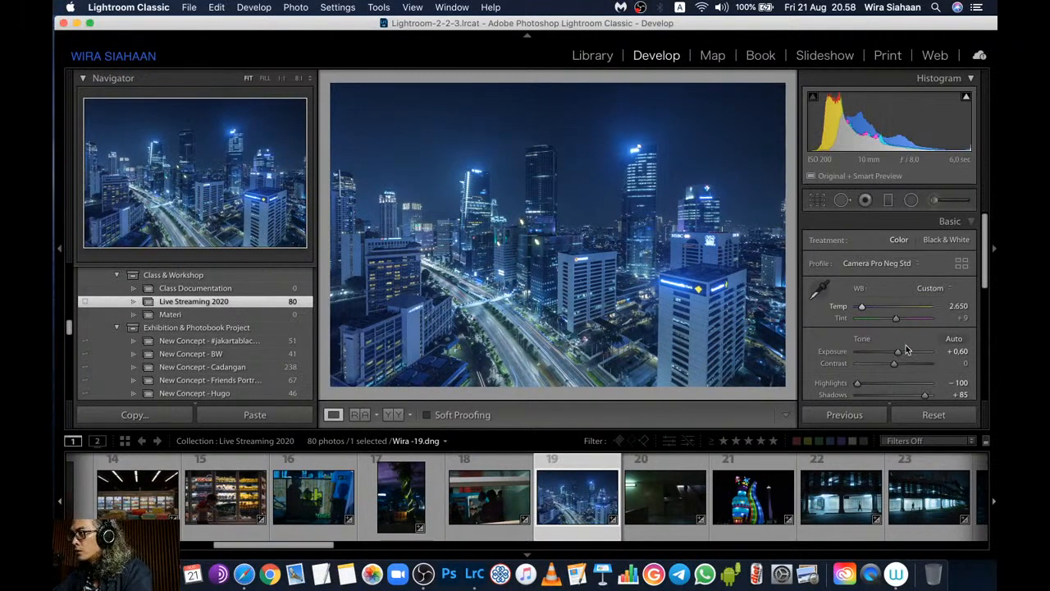
Tint the shadows blue in Split Toning with Hue 240 and Saturation 23
scroll(906, 344, down, 1)
scroll(906, 349, down, 5)
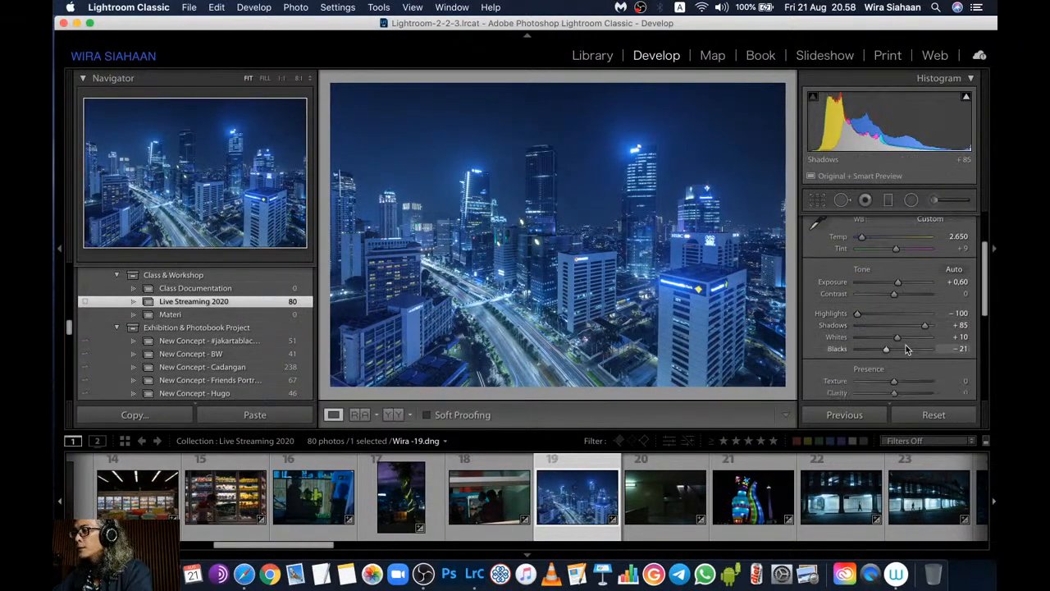
scroll(906, 347, down, 5)
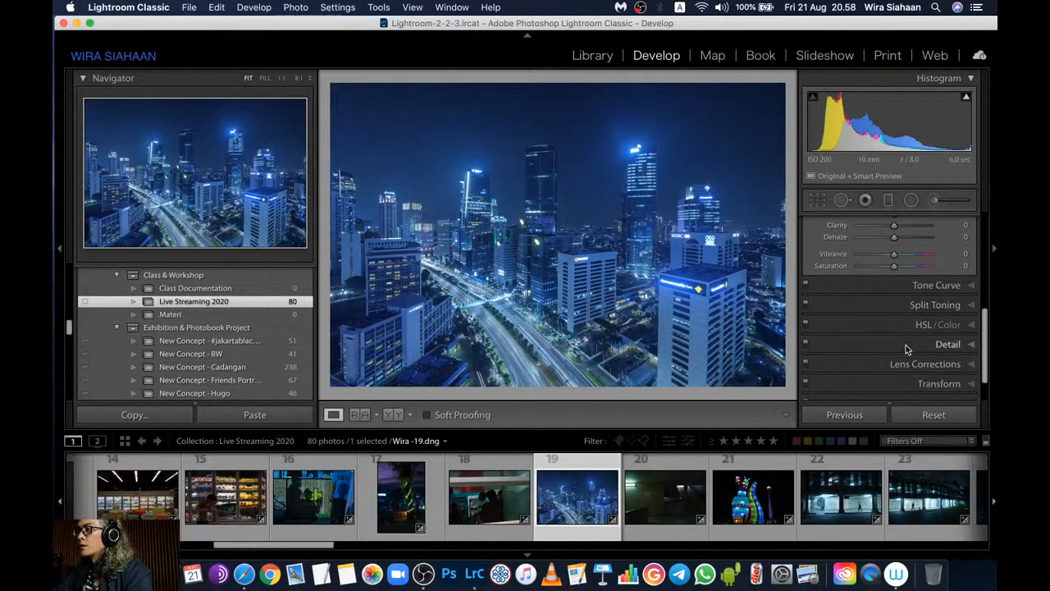
scroll(905, 349, up, 1)
scroll(906, 349, down, 1)
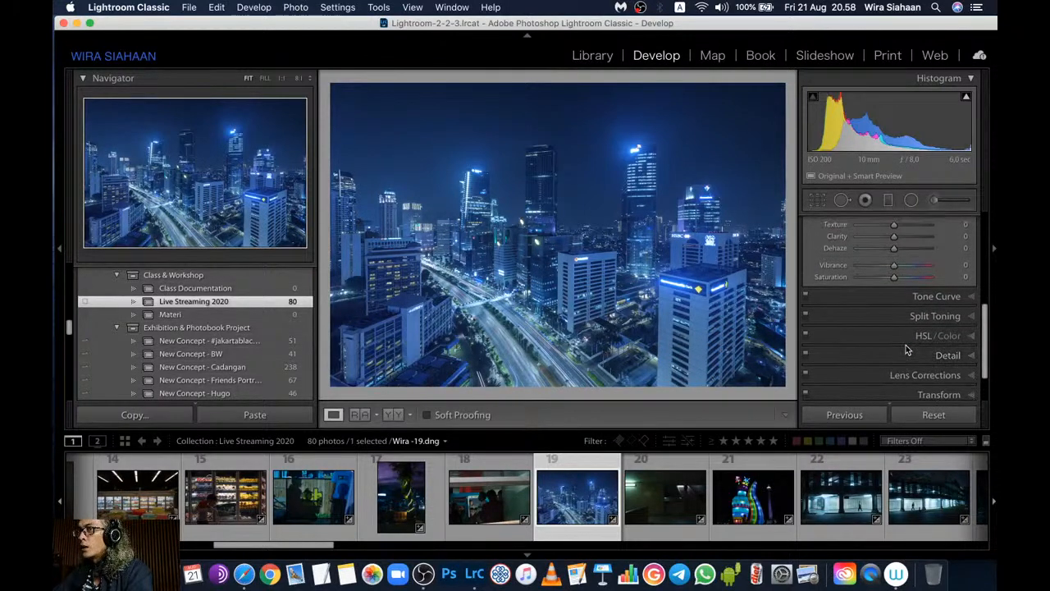
scroll(906, 345, up, 1)
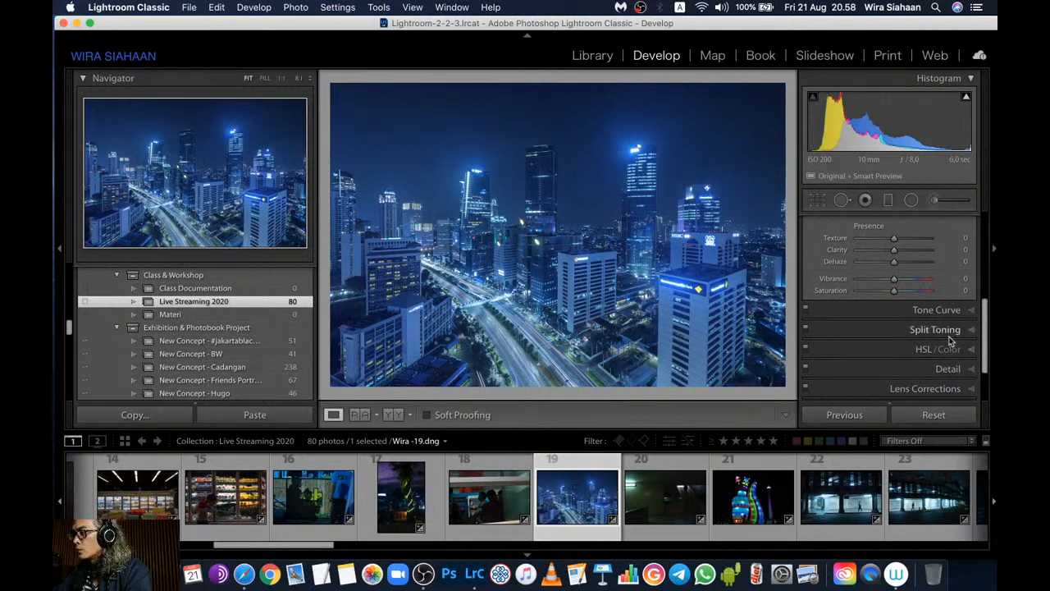
click(926, 330)
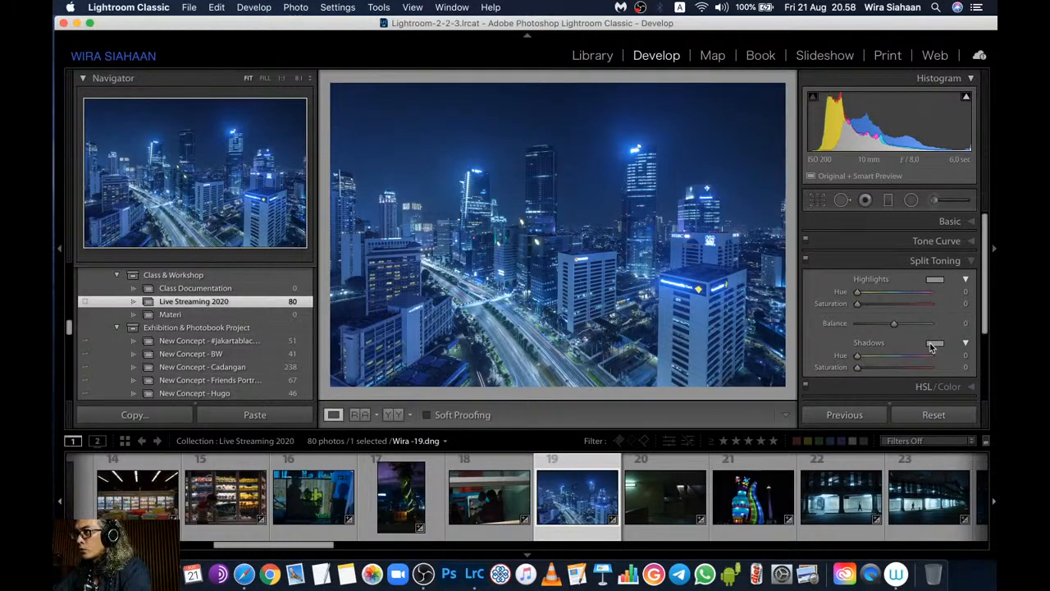
drag(931, 348, 836, 389)
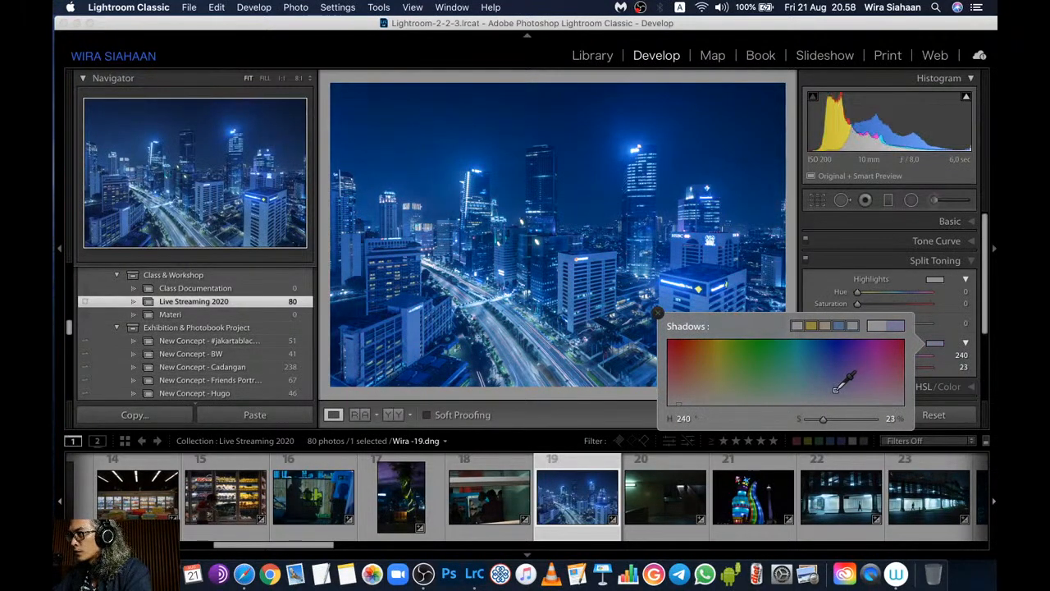
Switch to Adobe Color in Safari and rotate the Complementary harmony to an orange and blue pairing
key(super+Tab)
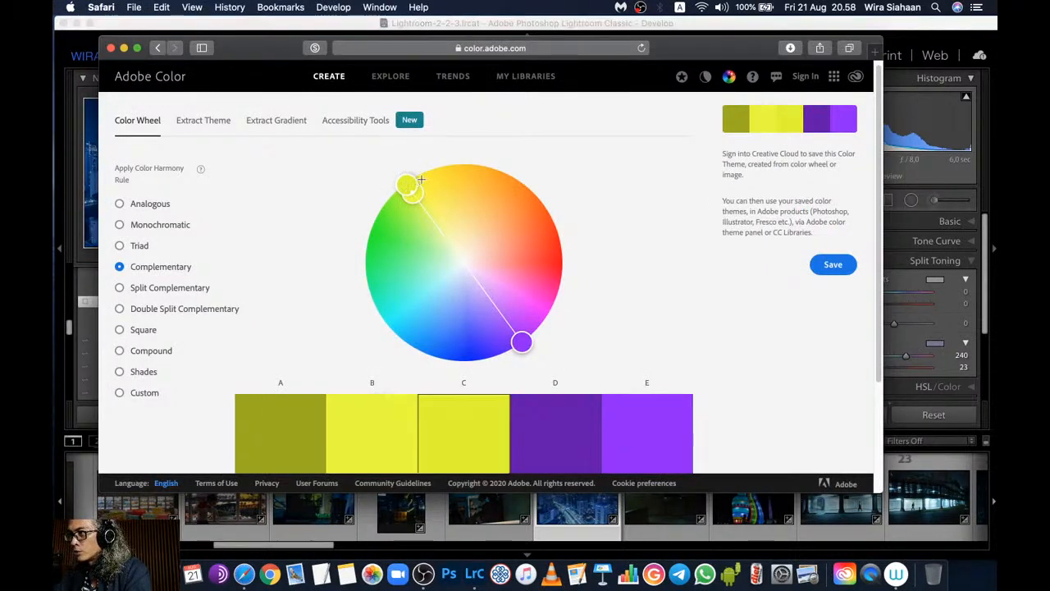
drag(420, 179, 523, 174)
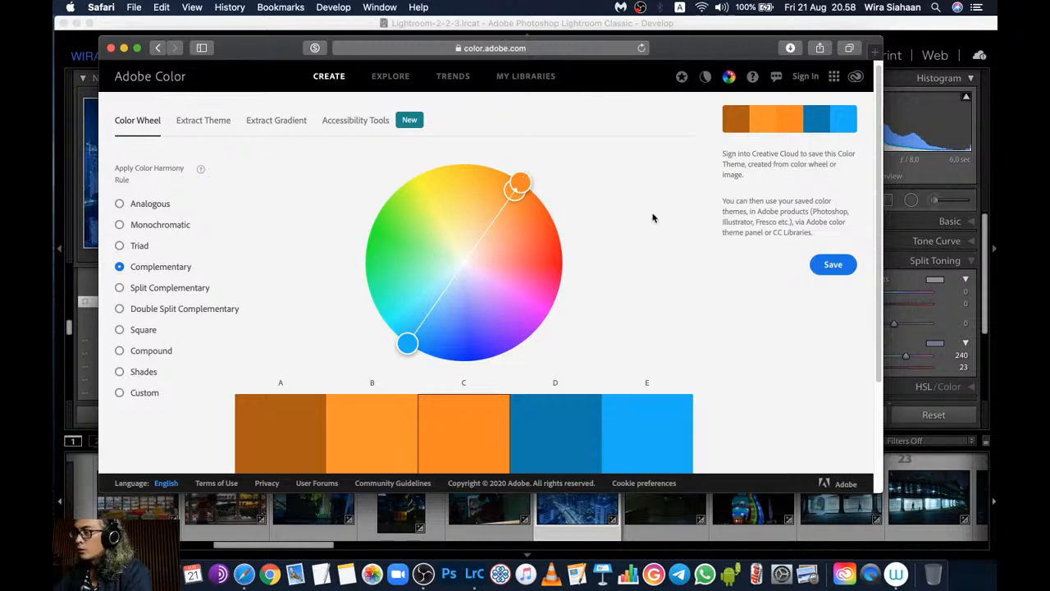
Switch to Lightroom Classic and tint the Split Toning shadows cyan-blue with Hue 192 and Saturation 11
key(super+Tab)
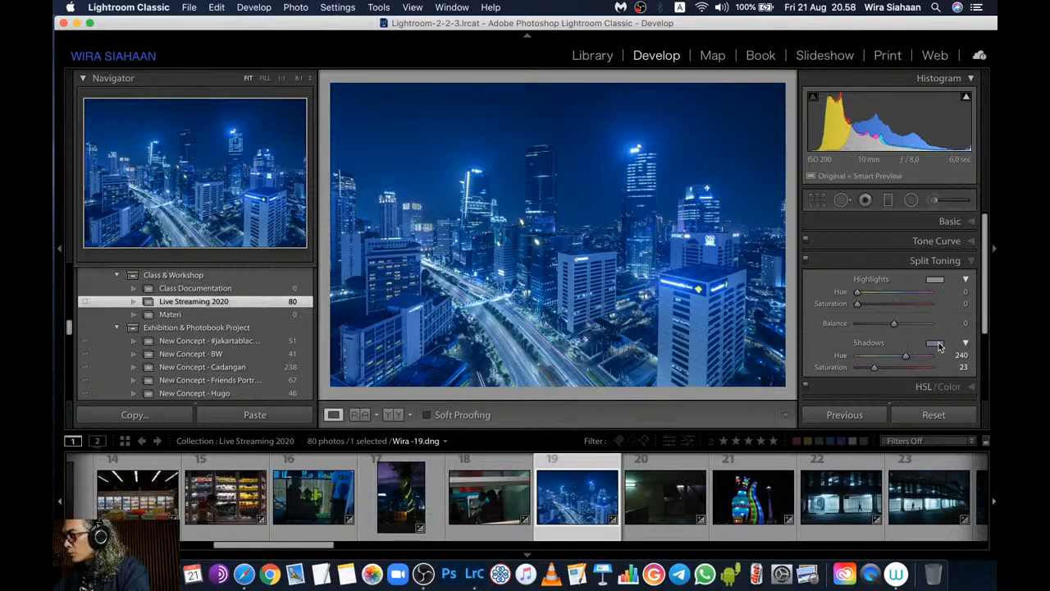
click(935, 344)
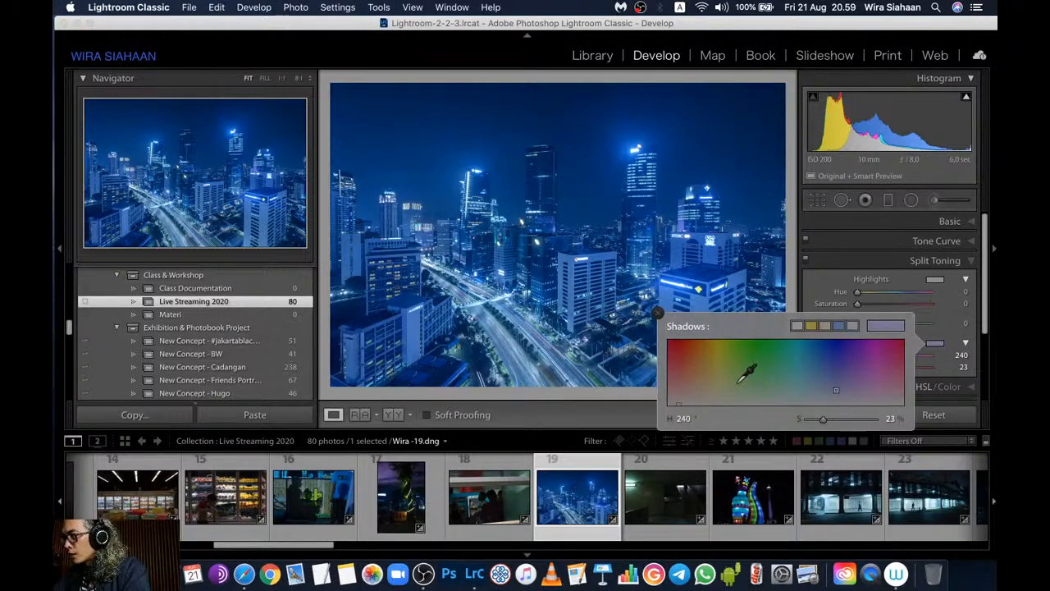
mouse_move(739, 381)
mouse_down()
mouse_move(705, 384)
mouse_move(811, 384)
mouse_move(825, 396)
mouse_move(807, 397)
mouse_up()
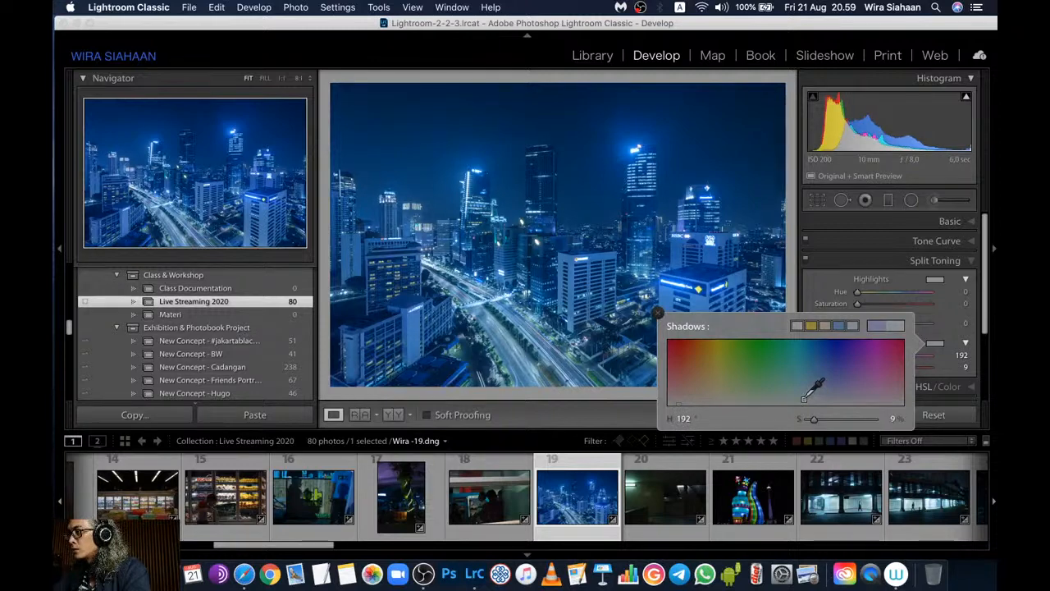
click(657, 318)
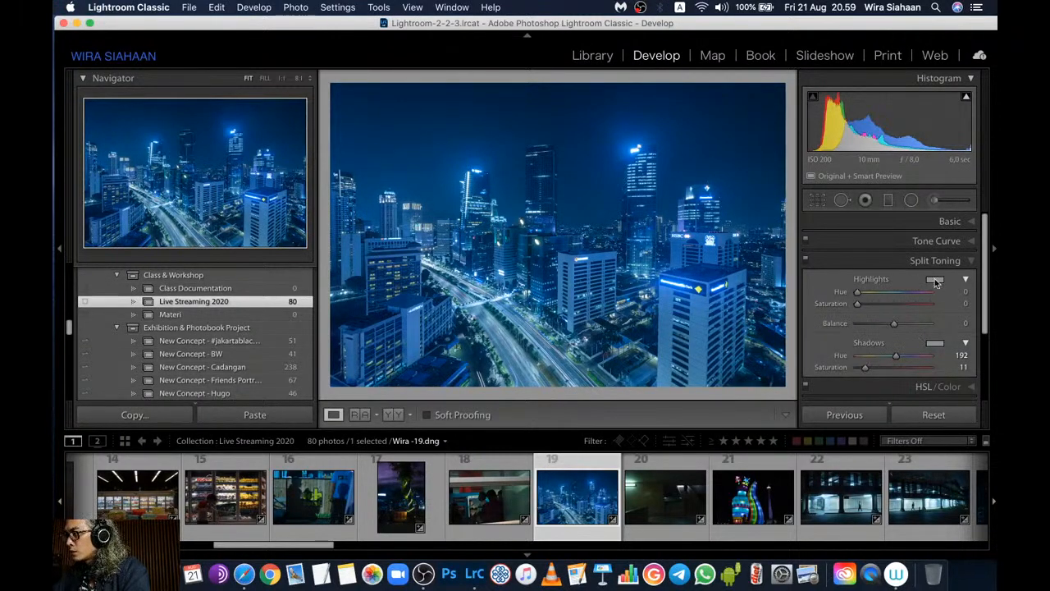
Tint the Split Toning highlights orange with Hue 38 and Saturation 58
click(935, 280)
drag(776, 310, 703, 303)
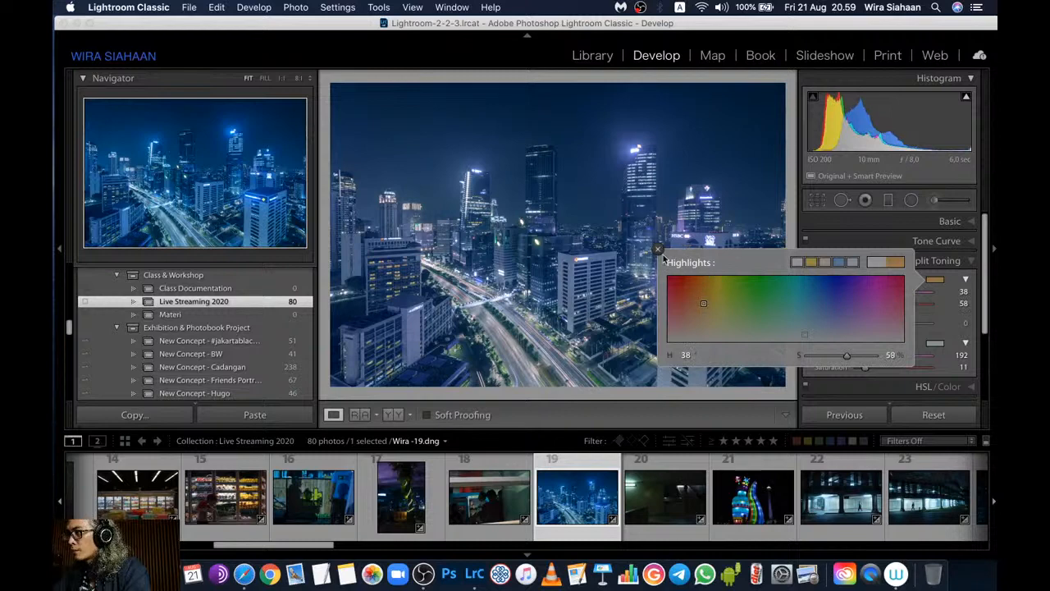
click(782, 408)
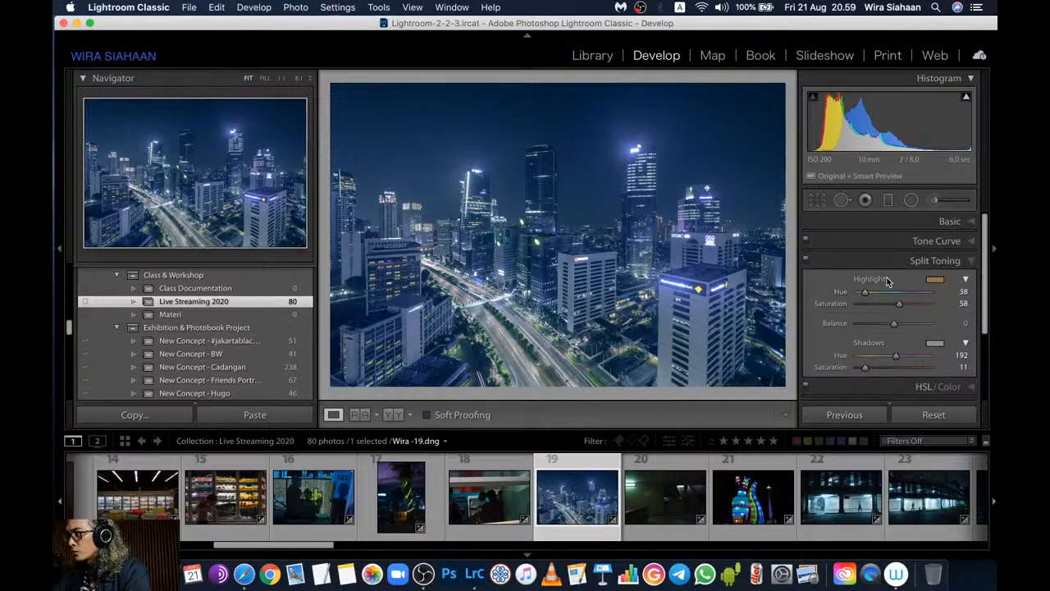
Tint the shadows purple with Hue 278 and Saturation 22, and the highlights yellow with Hue 61 and Saturation 60
click(937, 344)
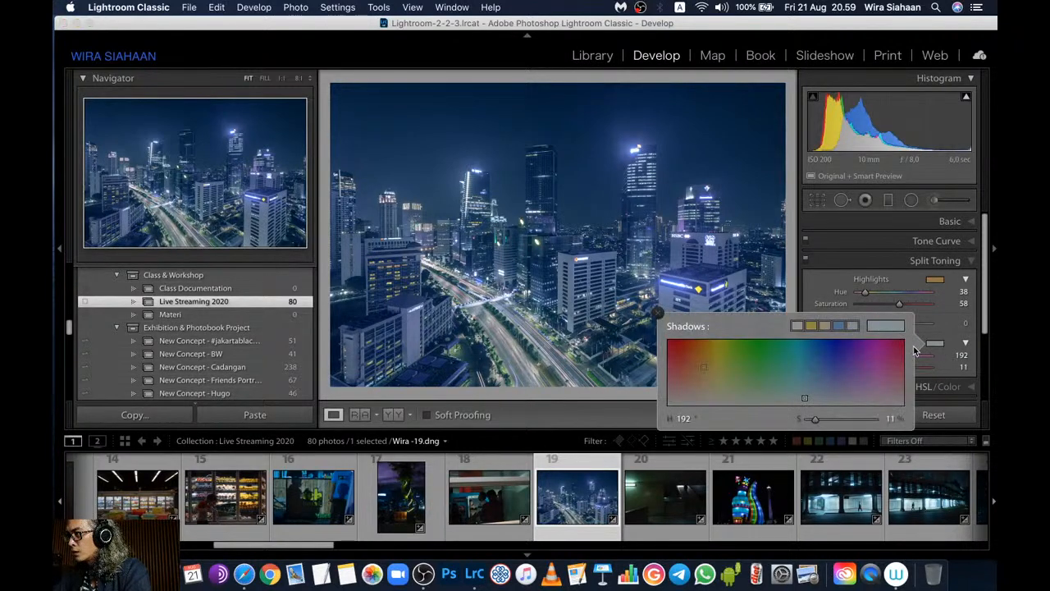
drag(876, 367, 861, 389)
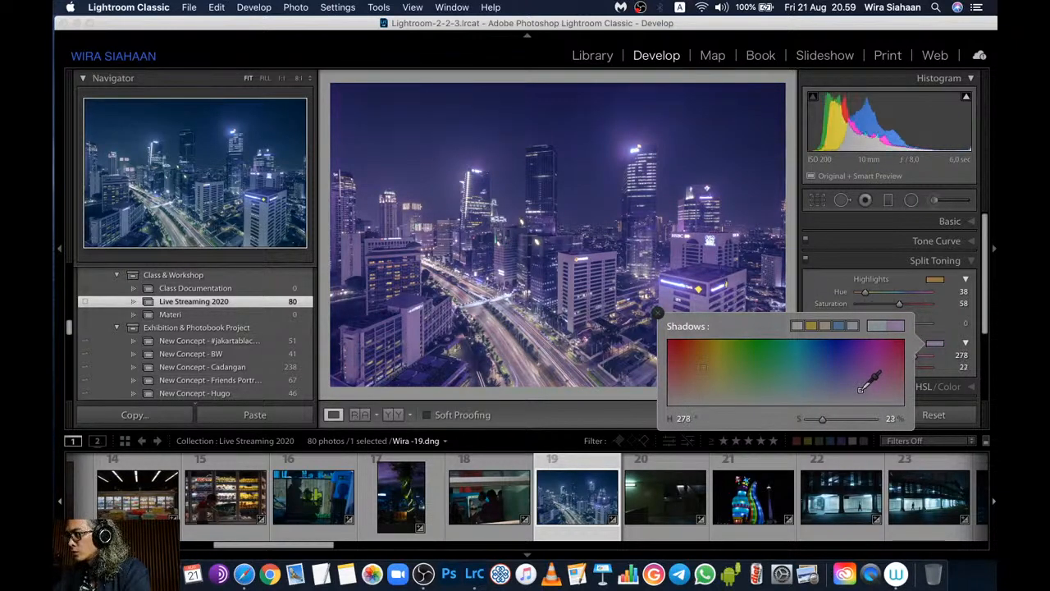
click(937, 283)
click(713, 301)
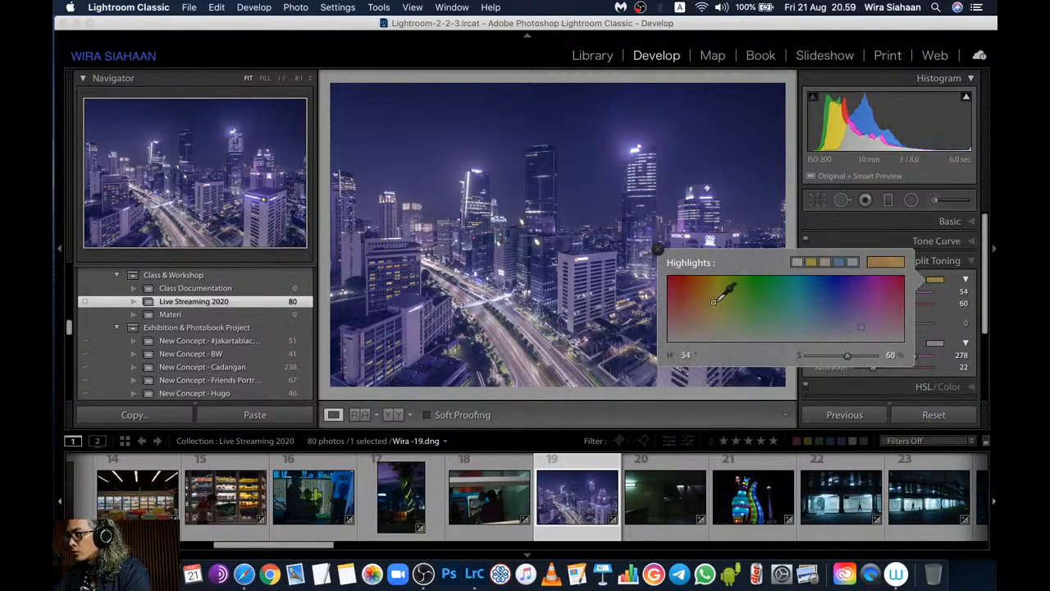
drag(713, 301, 718, 300)
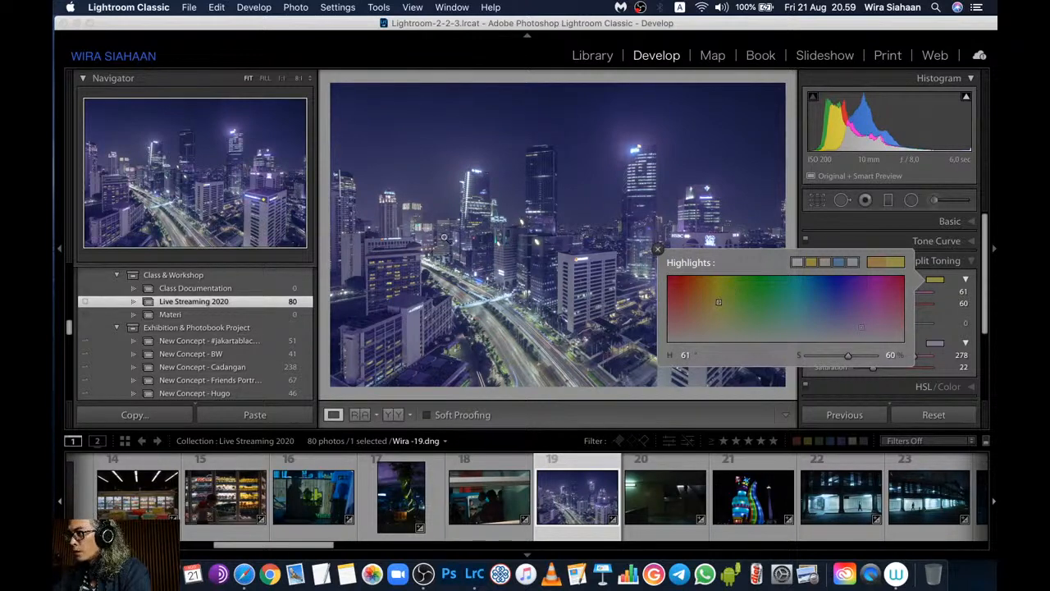
Switch to Adobe Color in Safari, apply the Triad harmony rule, and rotate its purple handle slightly toward magenta
key(super+Tab)
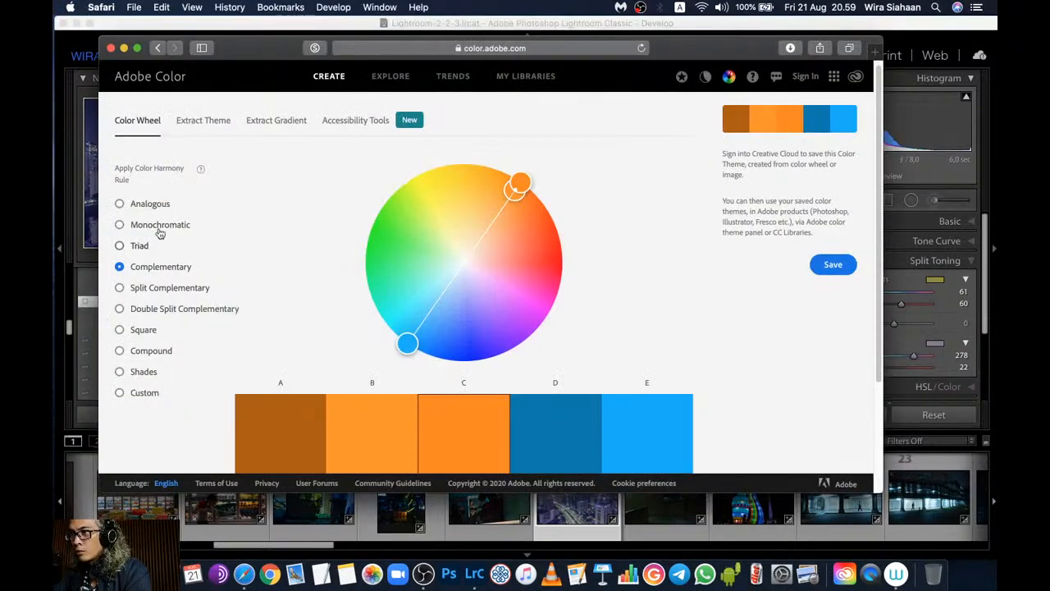
click(139, 247)
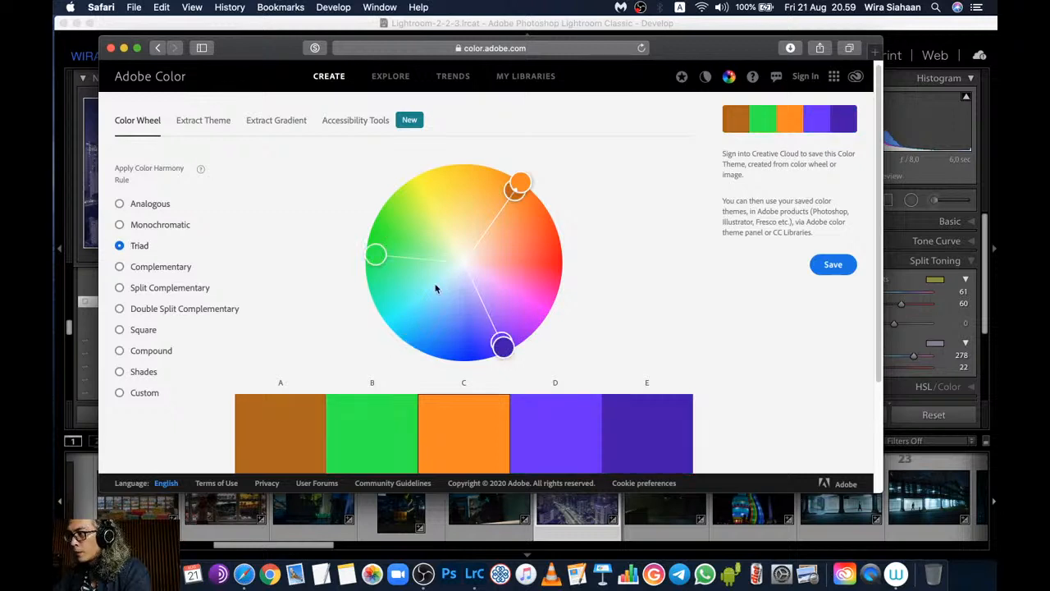
drag(501, 344, 510, 349)
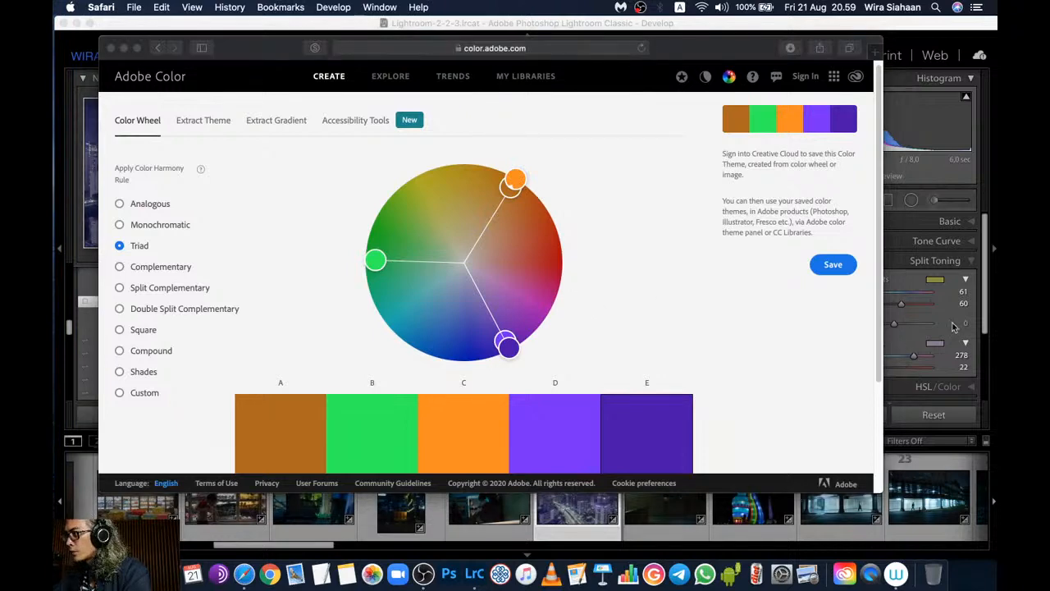
Return to Lightroom Classic, tint the highlights green with Hue 103 and Saturation 43, and set the Split Toning Balance to +4
click(909, 282)
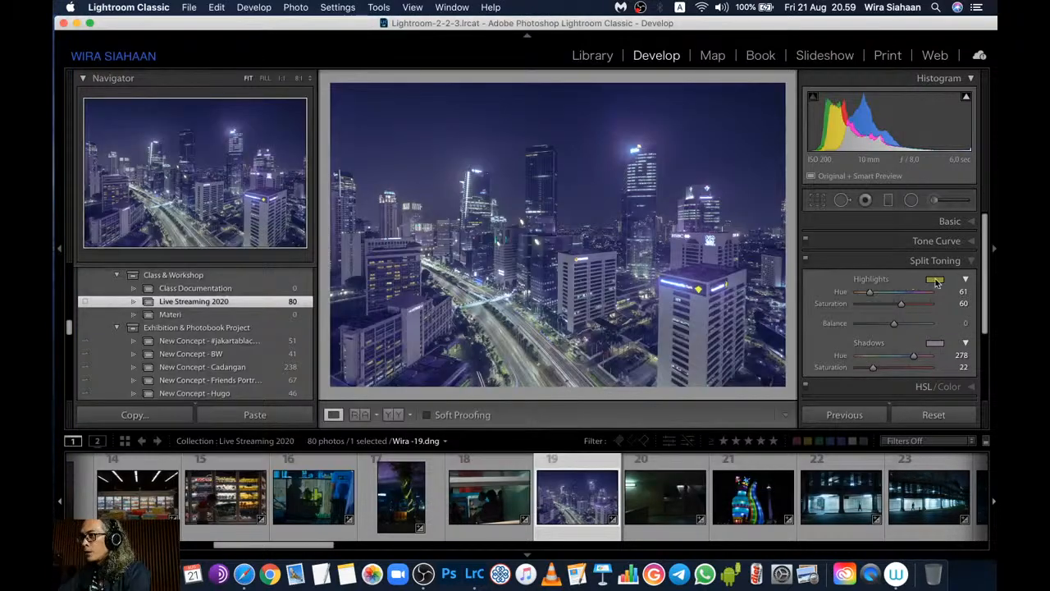
click(935, 280)
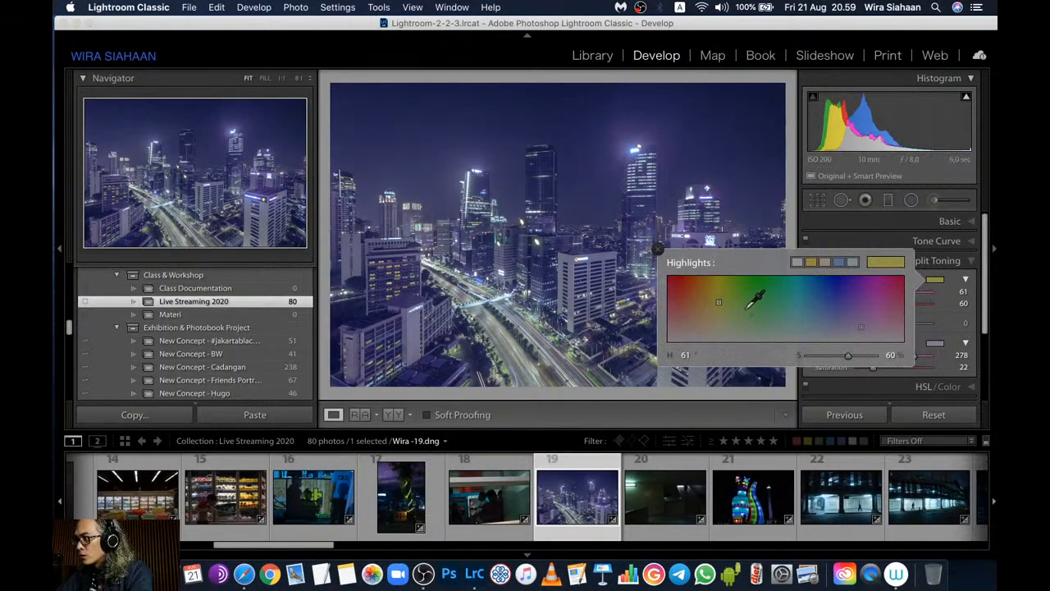
mouse_move(749, 307)
mouse_down()
mouse_move(743, 288)
mouse_move(746, 312)
mouse_up()
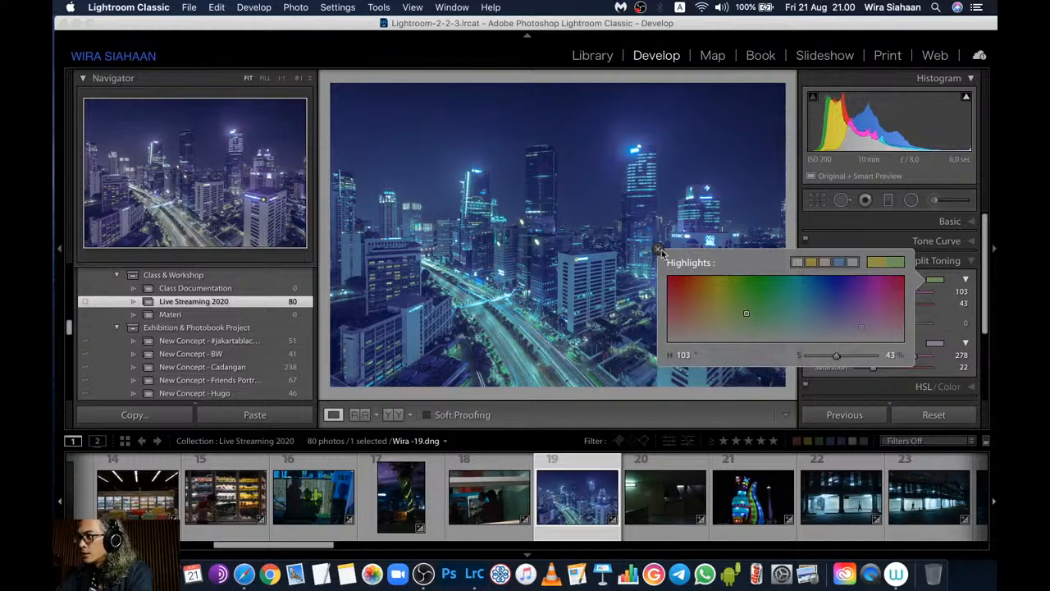
click(914, 336)
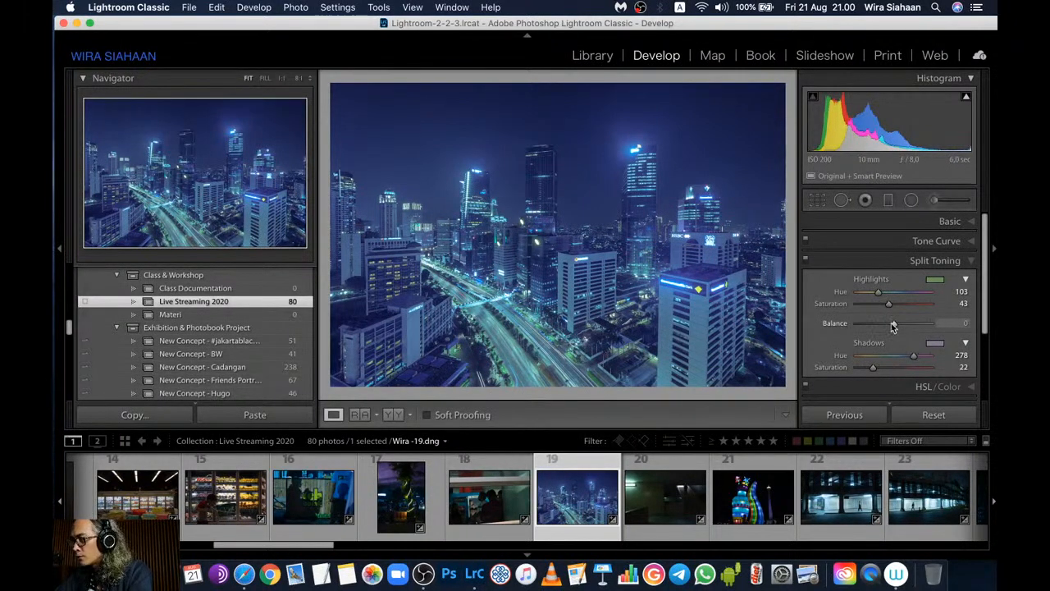
mouse_move(894, 325)
mouse_down()
mouse_move(878, 325)
mouse_move(912, 328)
mouse_move(895, 330)
mouse_up()
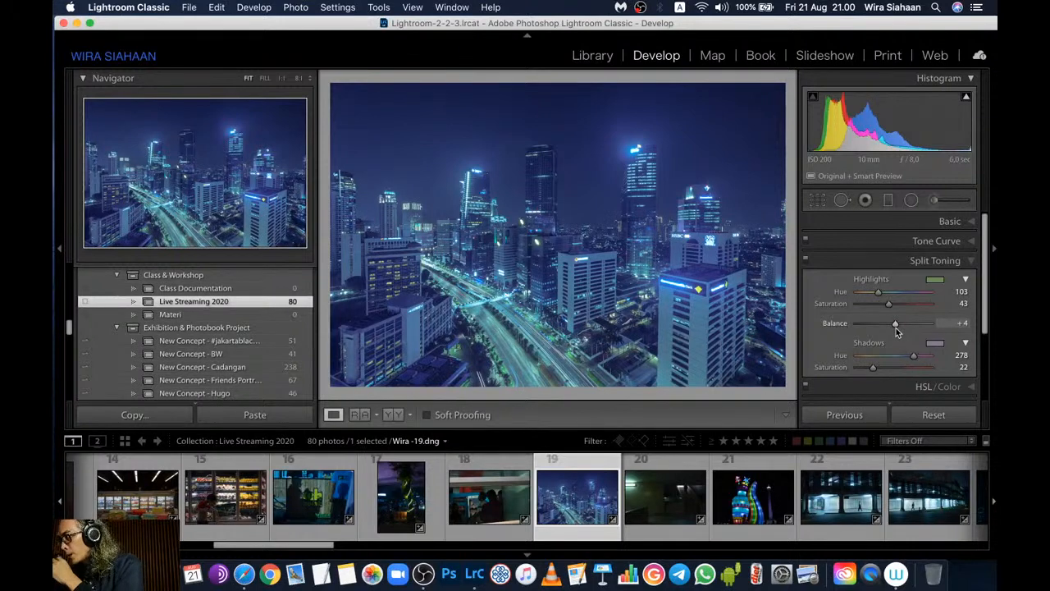
Recheck the Triad colors in Adobe Color, return to Lightroom Classic, and choose a red-orange color for a new Adjustment Brush
key(super+Tab)
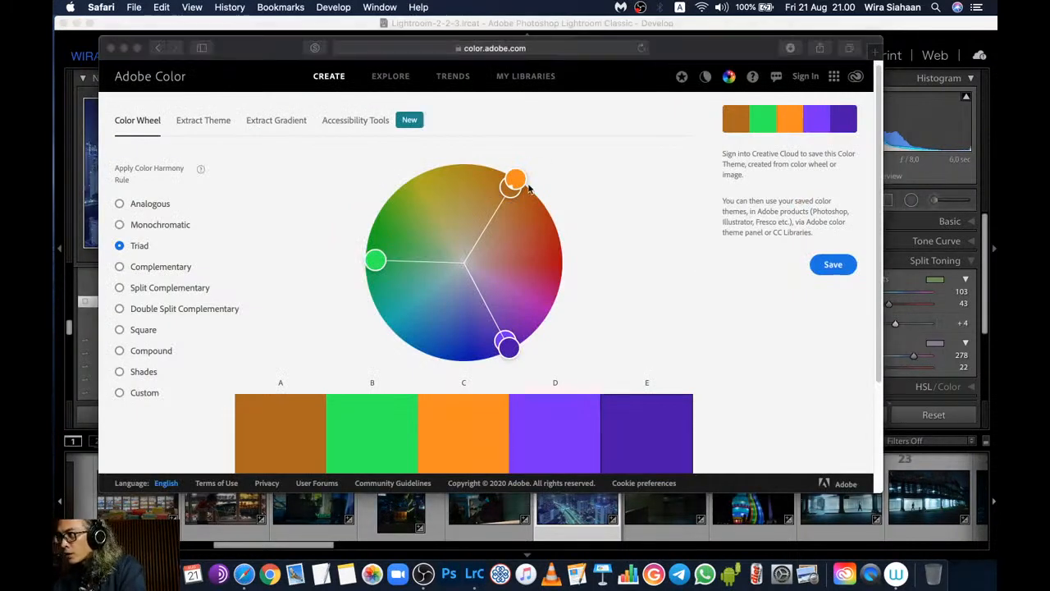
key(super+Tab)
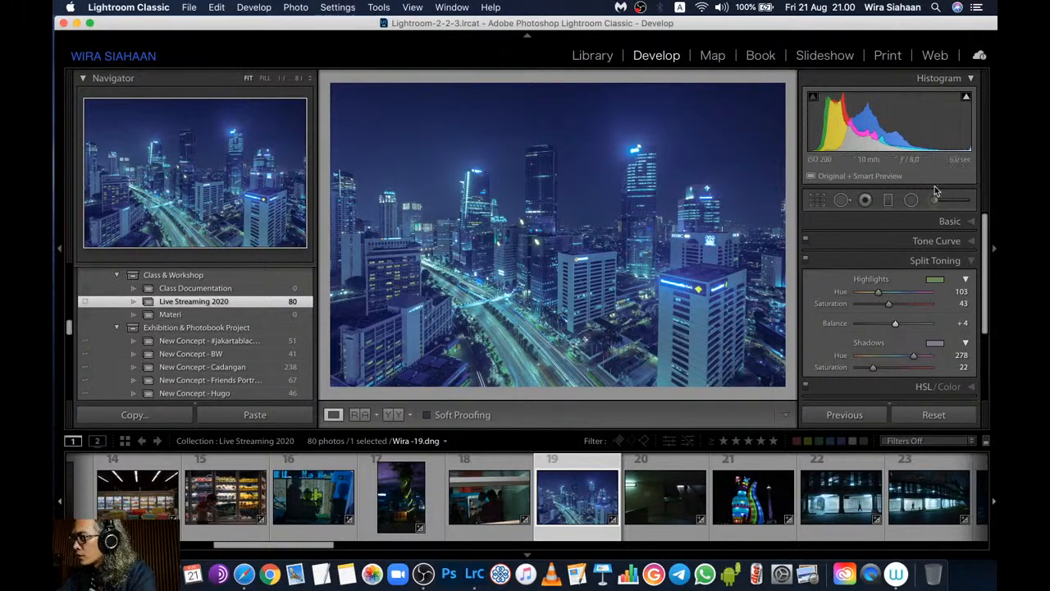
key(m)
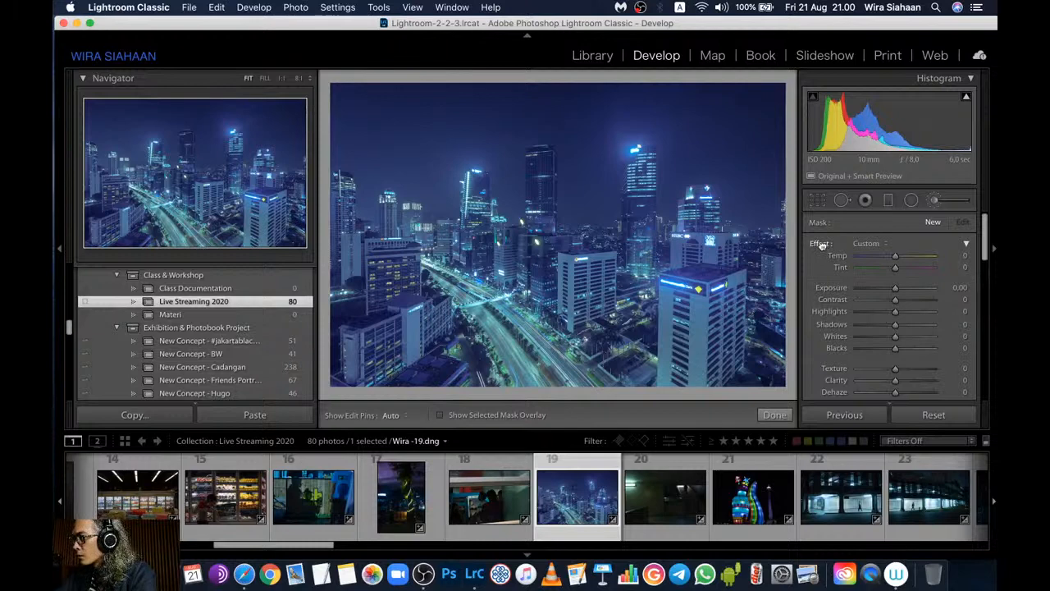
drag(981, 246, 992, 308)
click(934, 284)
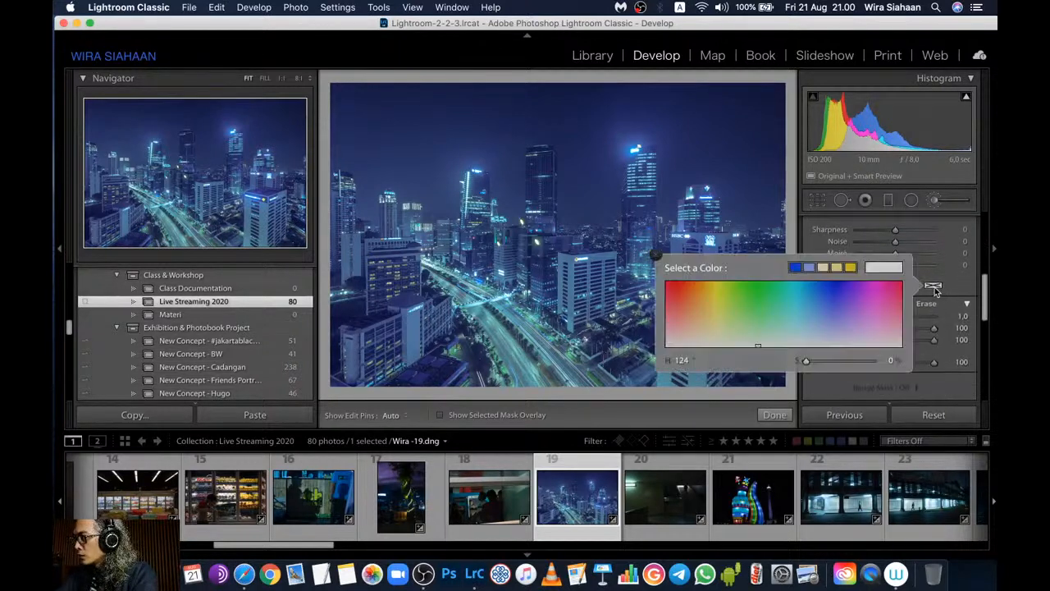
click(731, 313)
drag(700, 294, 685, 280)
click(653, 256)
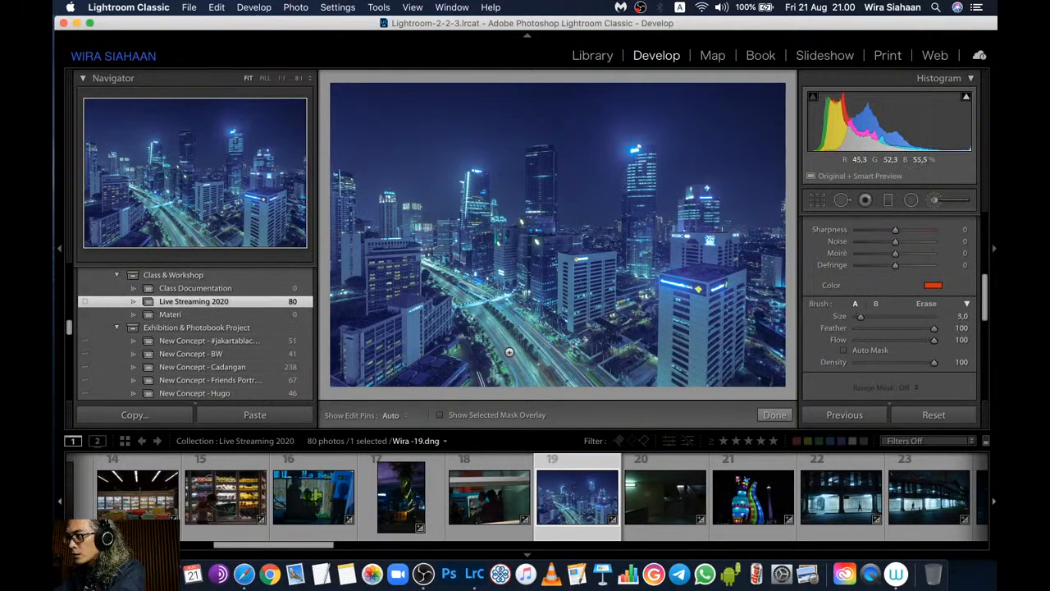
Paint the red-orange tint over the highway's light trails with brush sizes between 6.0 and 3.0, hiding the edit pins to inspect it
key(bracketright)
key(bracketright)
key(h)
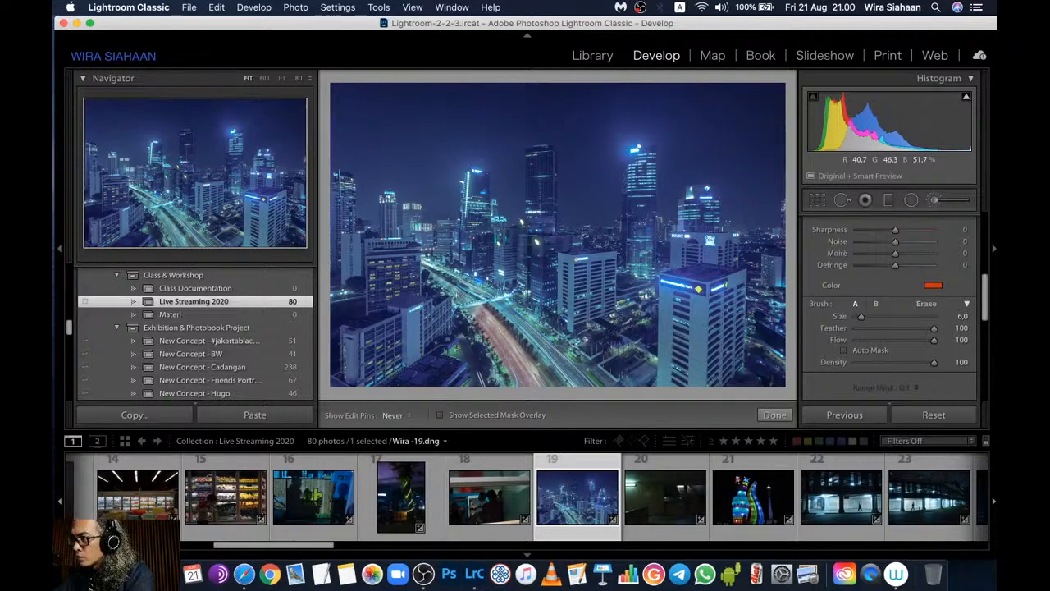
key(h)
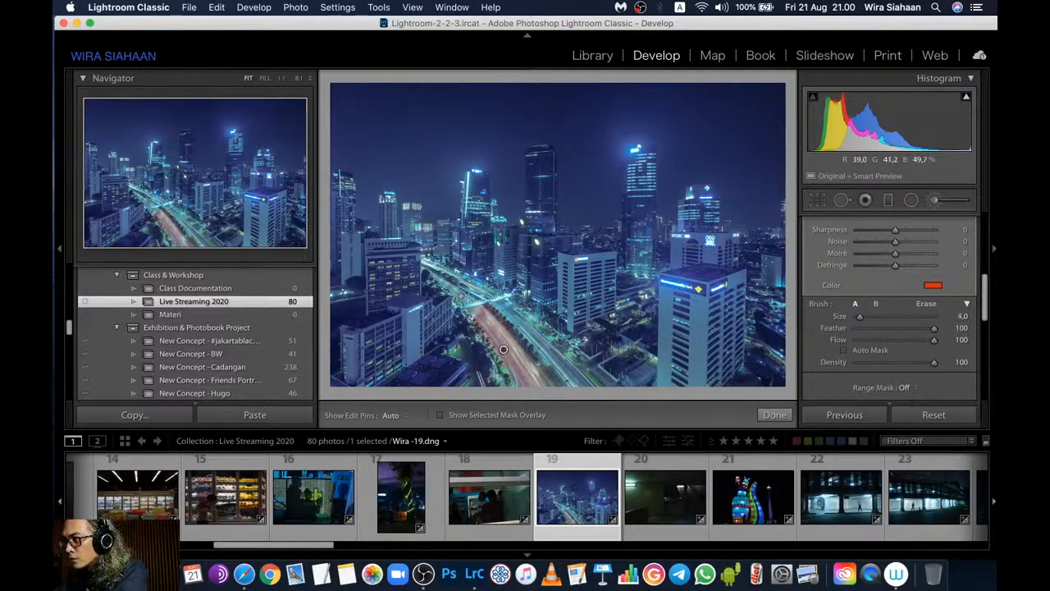
key(bracketleft)
key(bracketleft)
key(h)
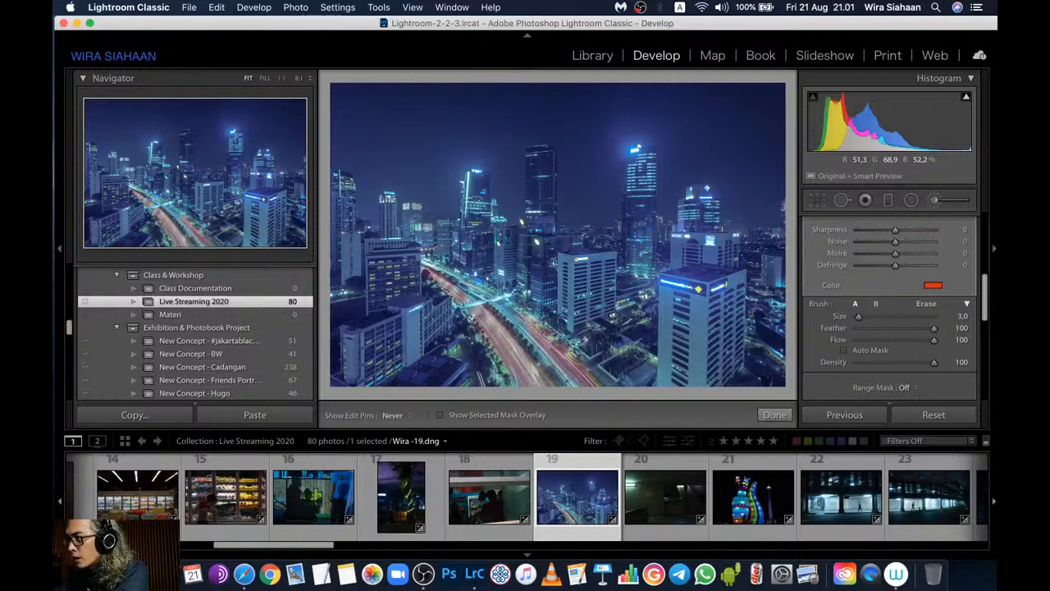
key(h)
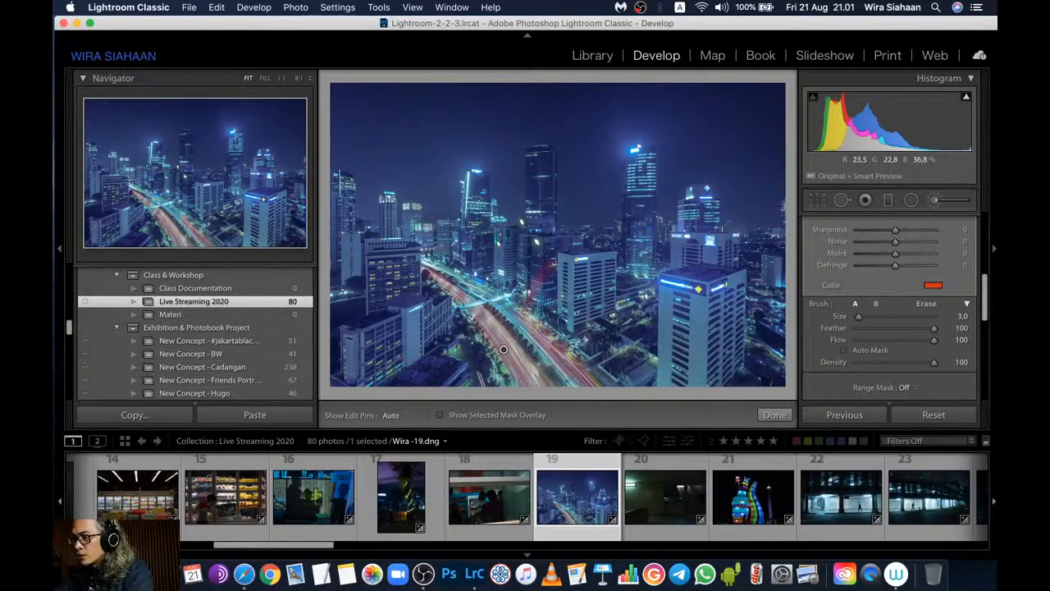
Erase the stray red tint beside the central building with a 9.0 eraser, and brush the remaining highway trails at size 3.0
key(alt)
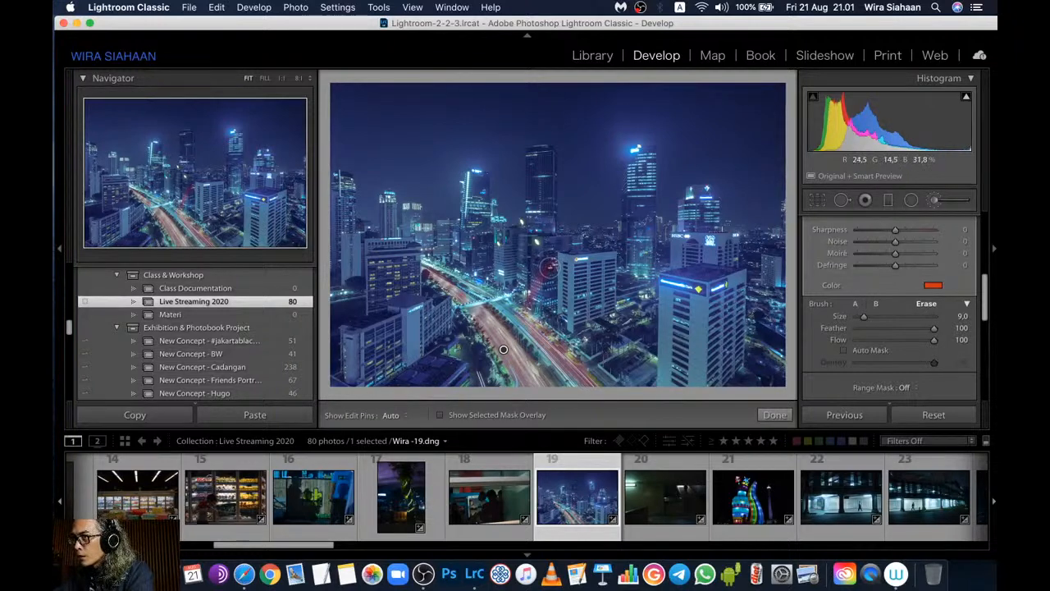
key(h)
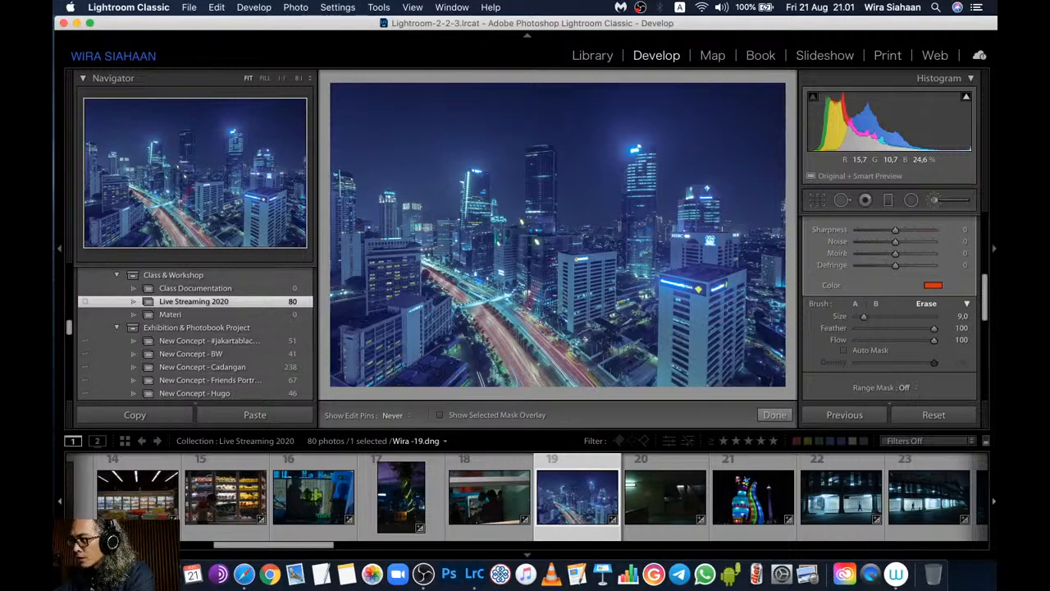
drag(541, 299, 528, 305)
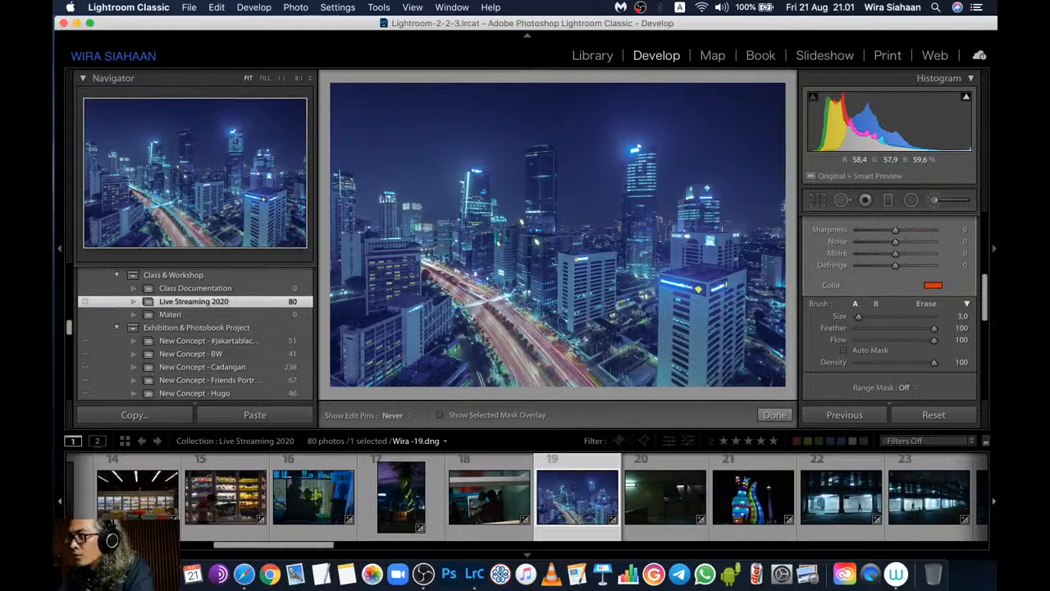
key(h)
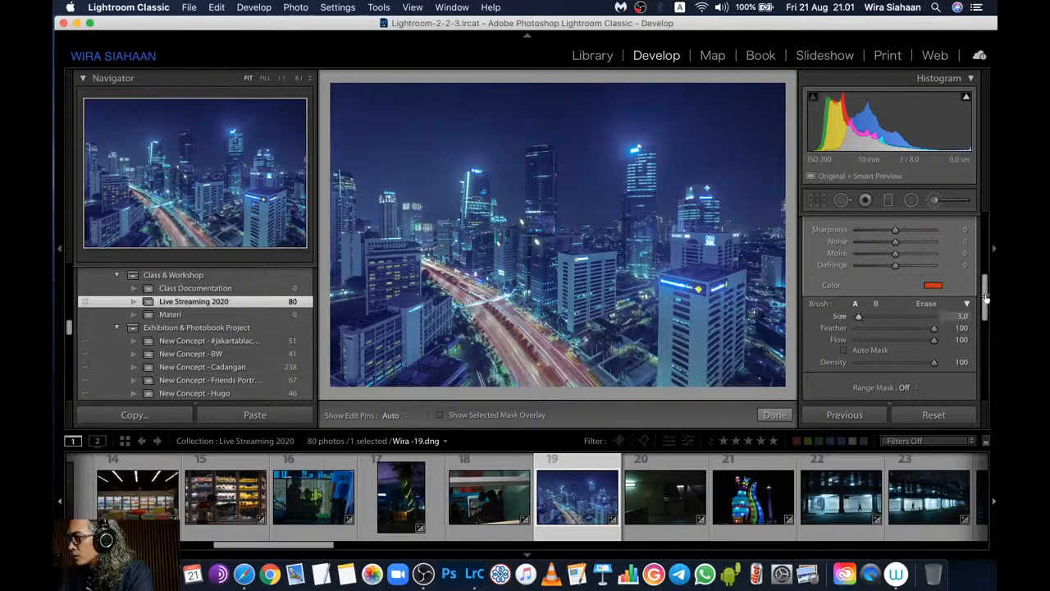
Set the highway brush adjustment's Saturation to -100 and warm it with a Temp of 38
drag(985, 297, 984, 260)
drag(894, 376, 825, 388)
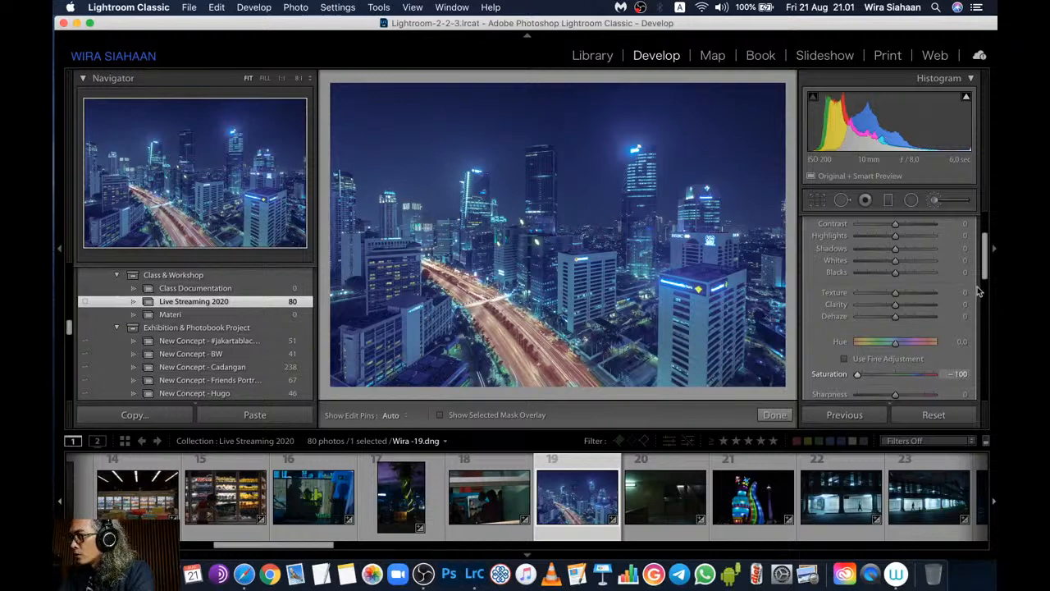
drag(987, 264, 987, 218)
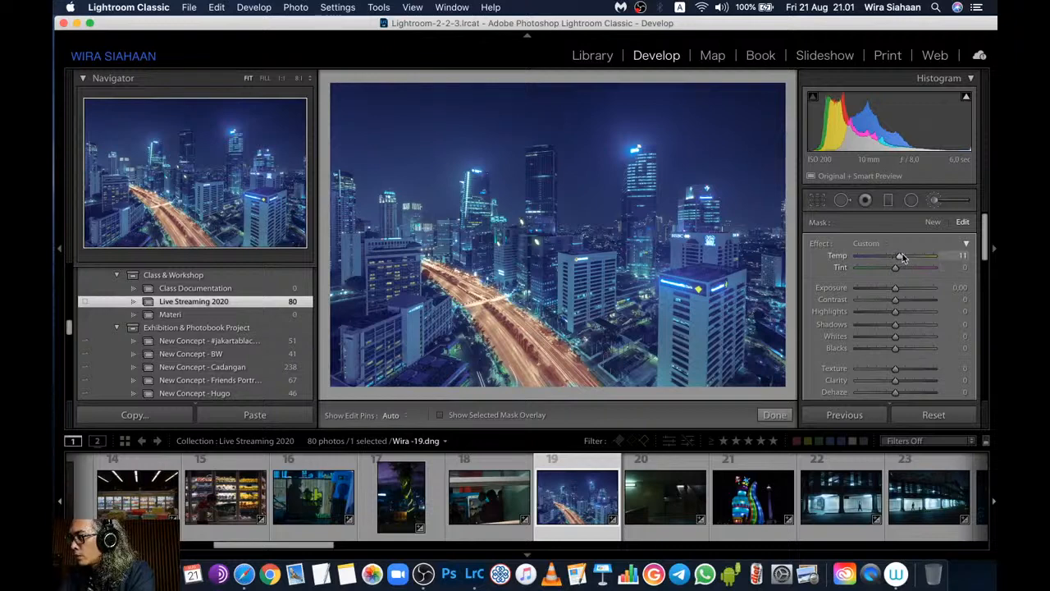
drag(903, 258, 906, 257)
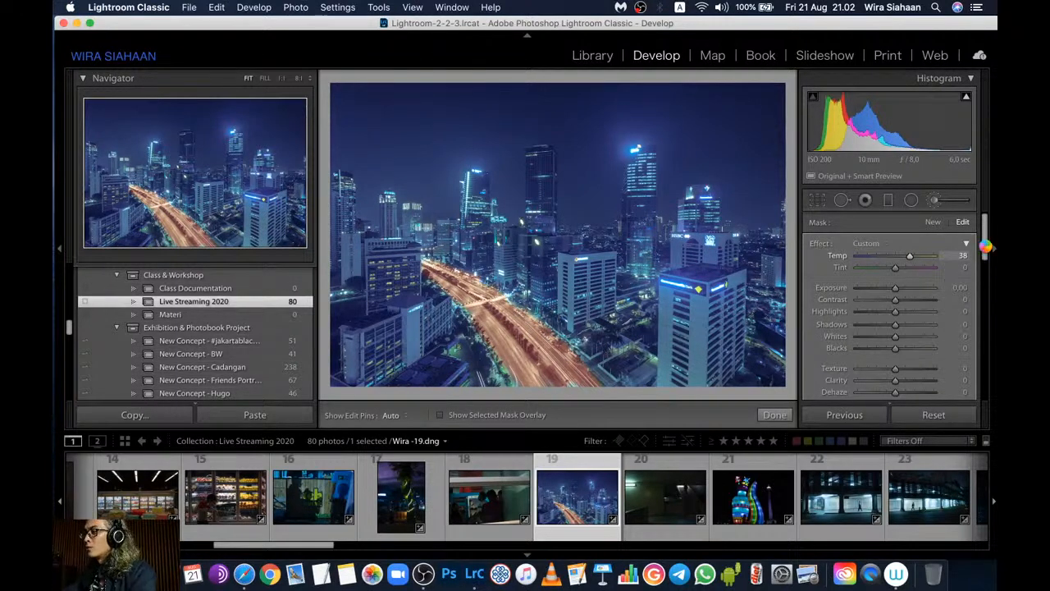
scroll(983, 246, down, 3)
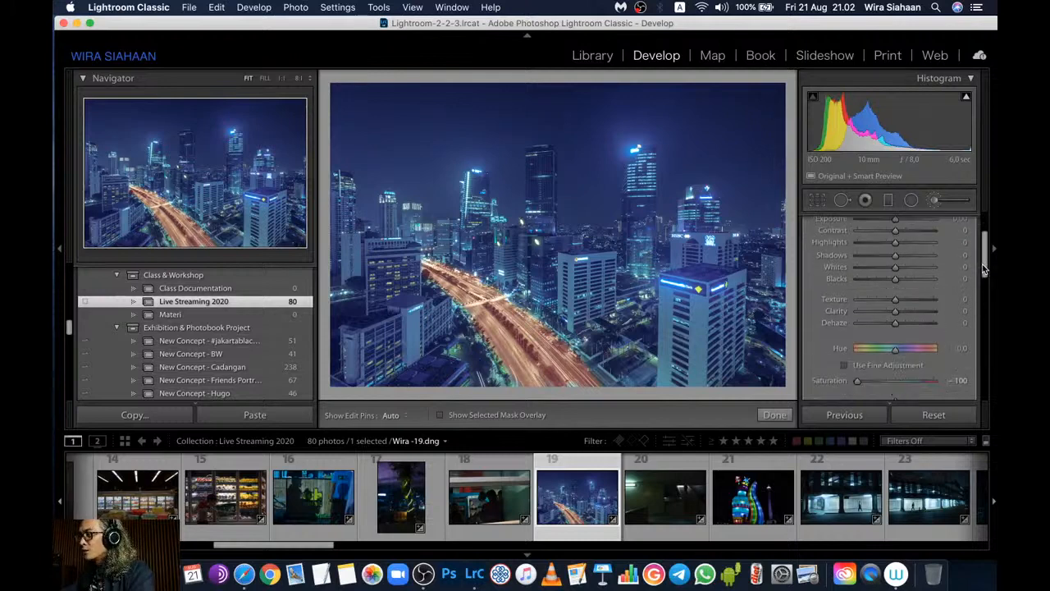
Change the highway brush adjustment's color to orange with hue 23 and saturation 98%, and finish the brush edit
scroll(984, 280, down, 5)
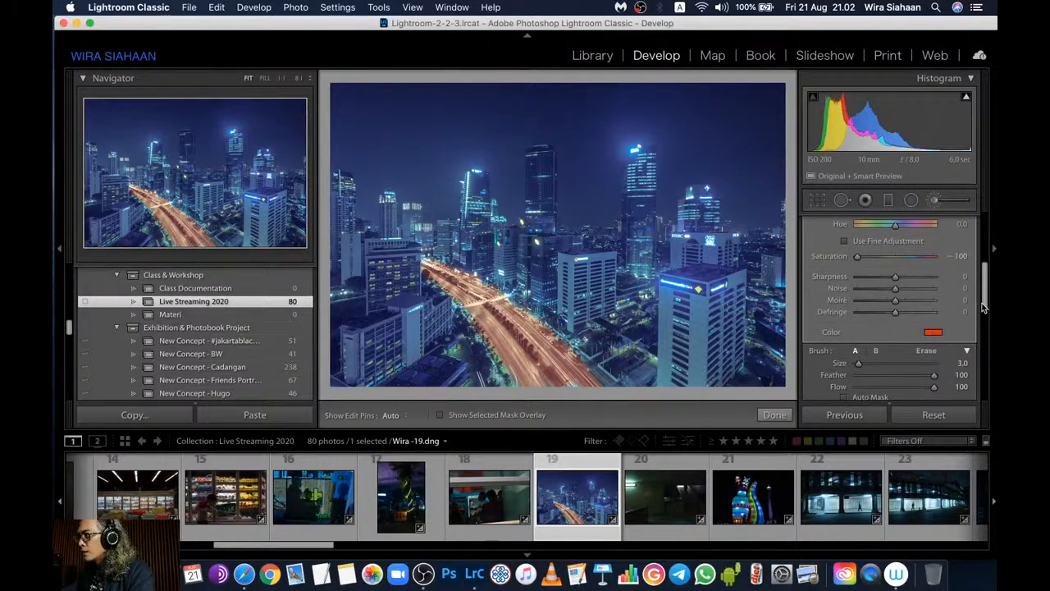
scroll(983, 311, down, 2)
click(933, 291)
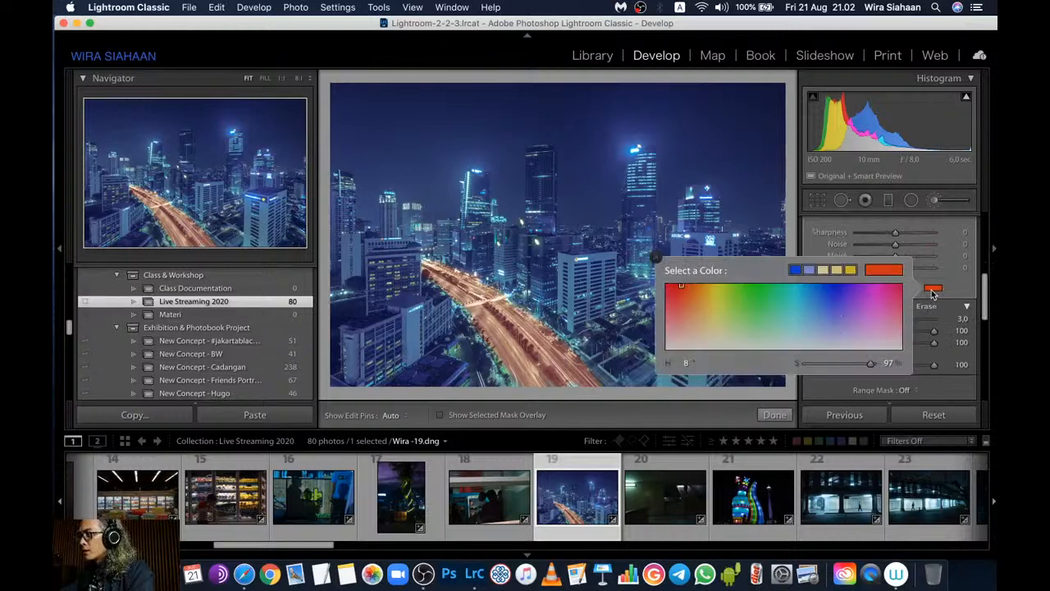
click(689, 297)
mouse_move(689, 297)
mouse_down()
mouse_move(693, 284)
mouse_move(651, 274)
mouse_move(657, 259)
mouse_up()
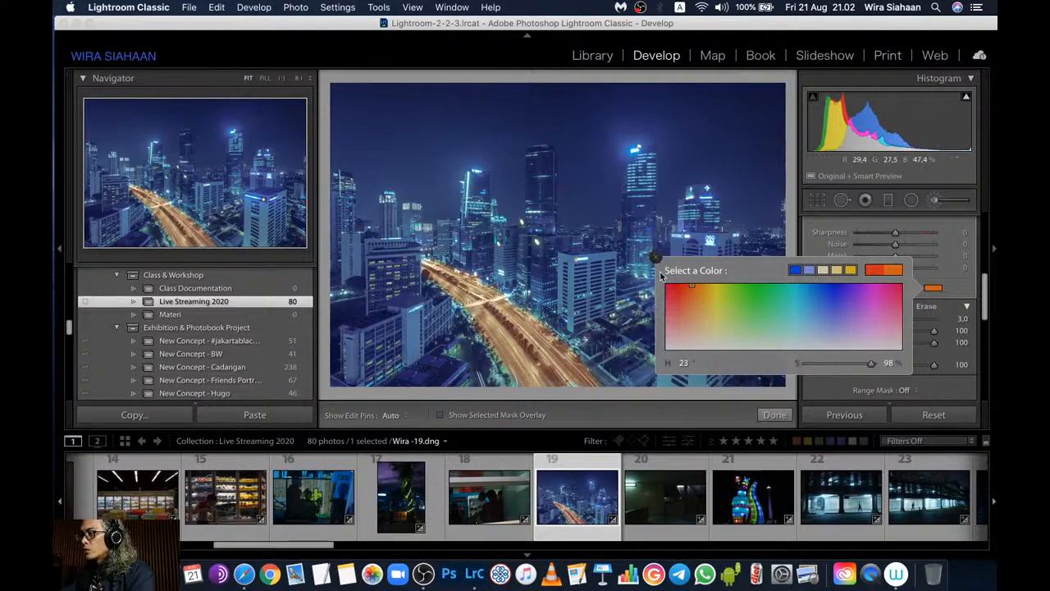
click(645, 308)
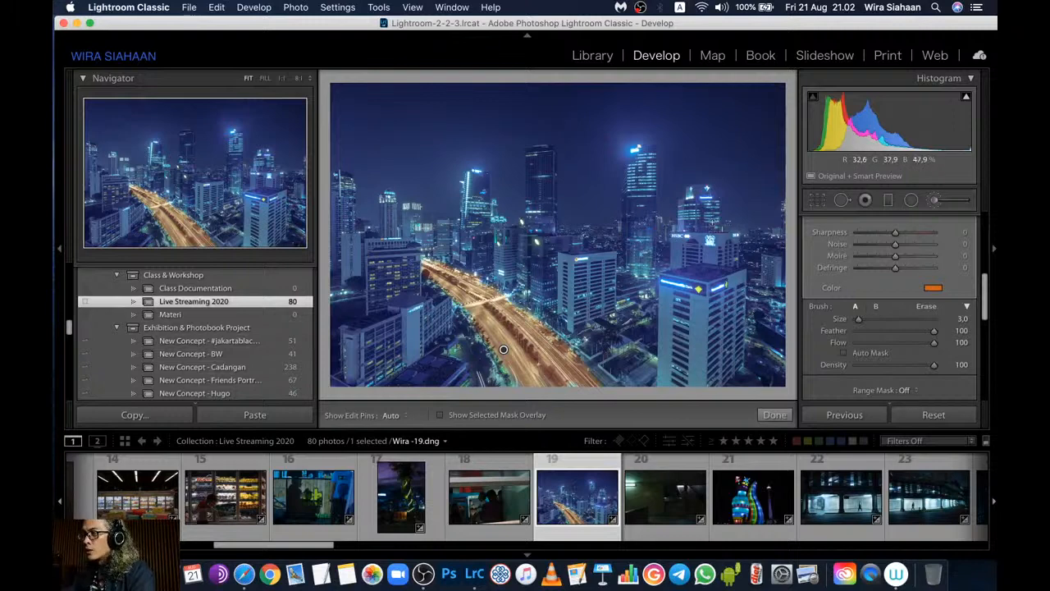
drag(985, 291, 985, 221)
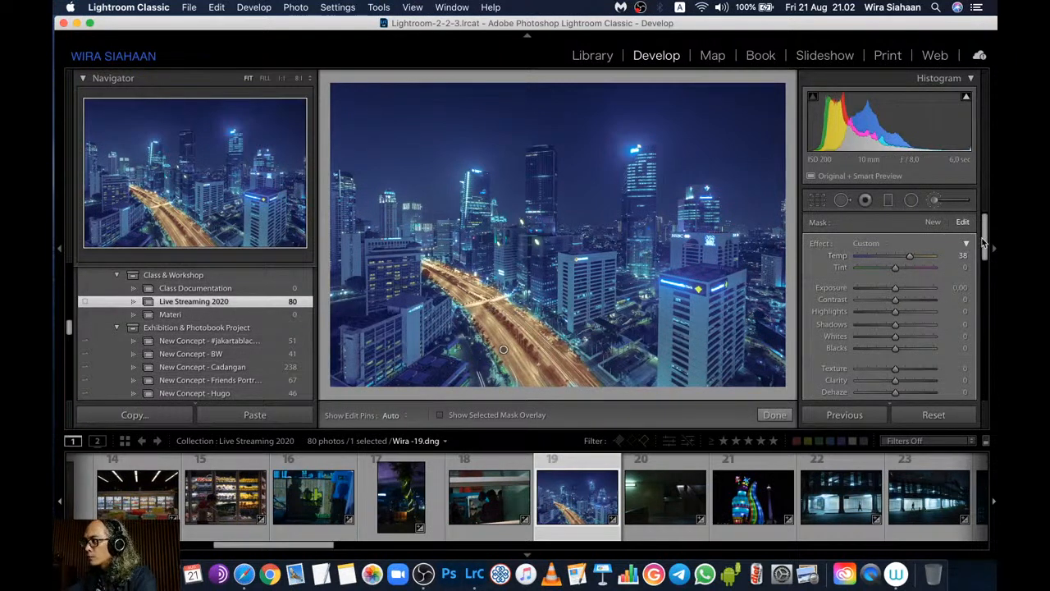
drag(986, 255, 982, 298)
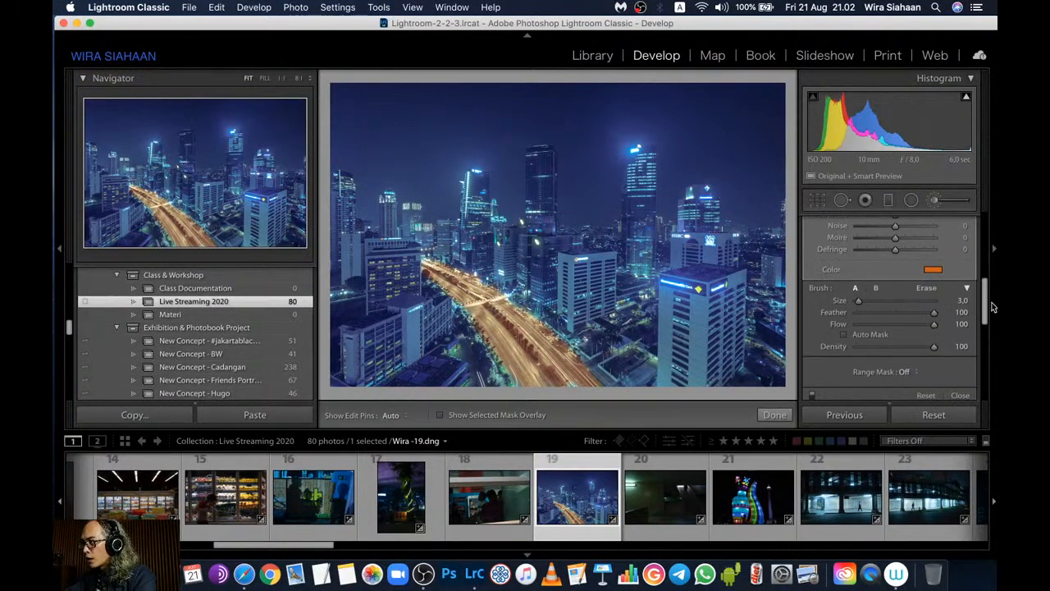
click(775, 415)
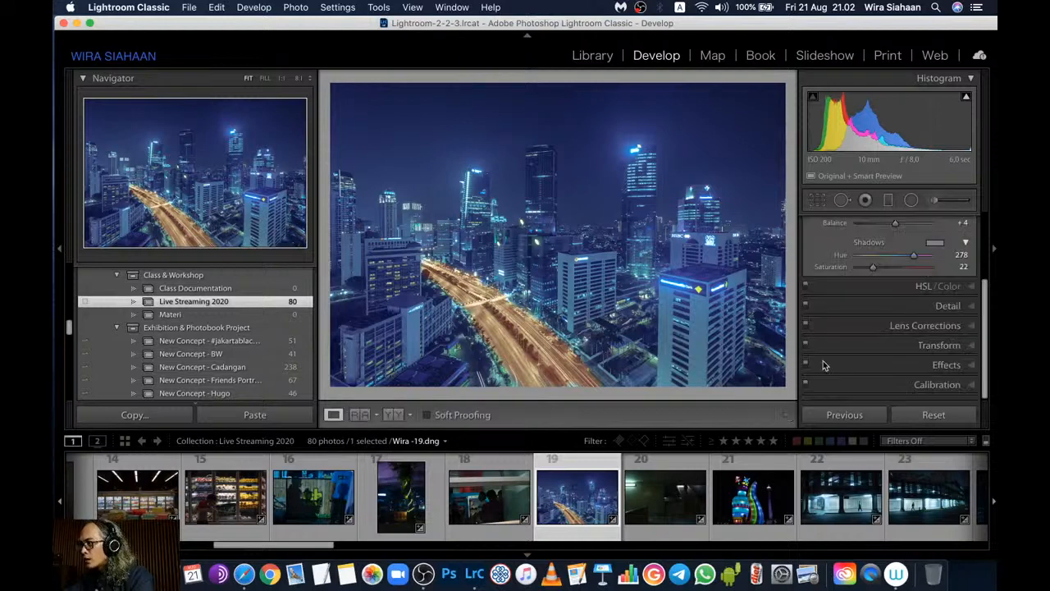
Shift the Blue hue to -15 in the HSL adjustments
click(919, 286)
click(916, 280)
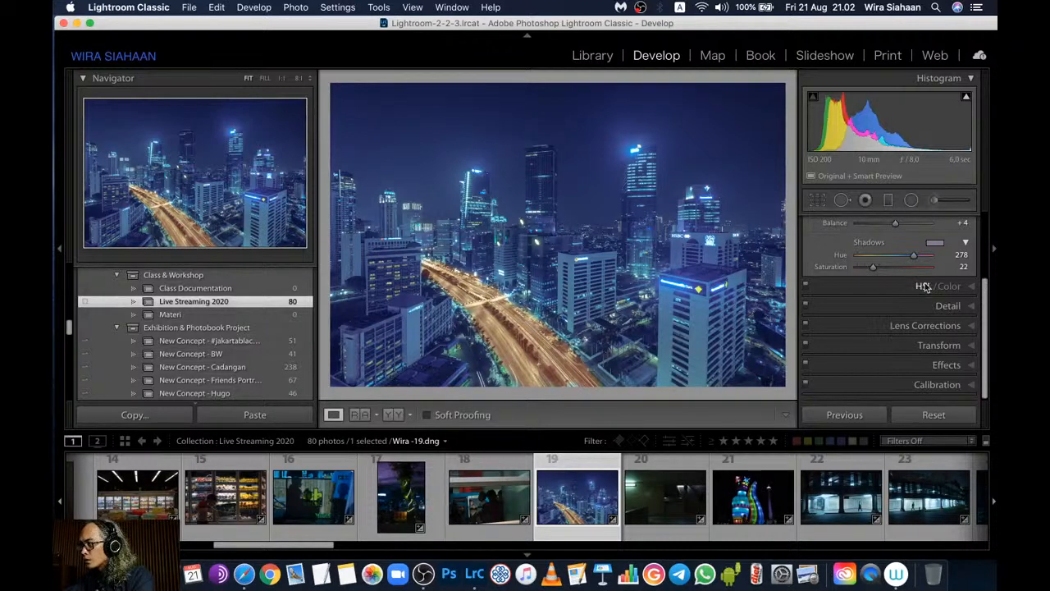
click(926, 287)
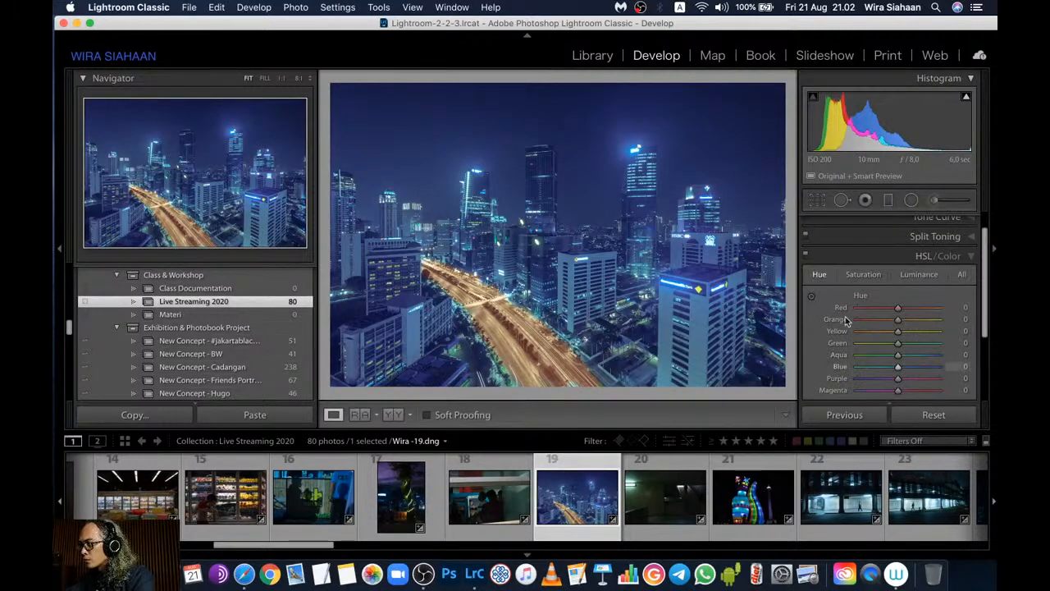
drag(899, 367, 892, 369)
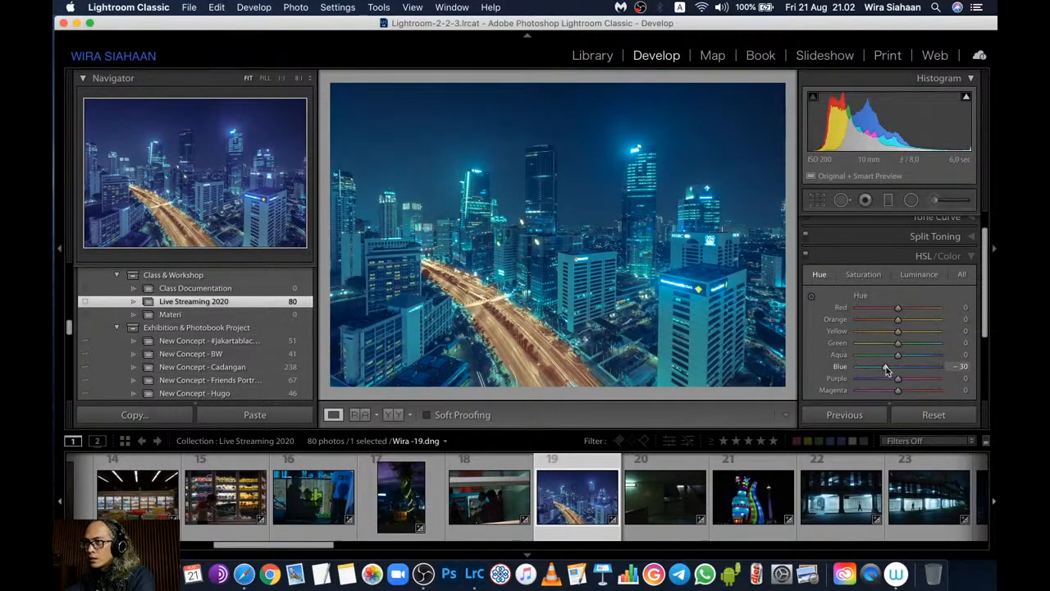
drag(885, 370, 892, 371)
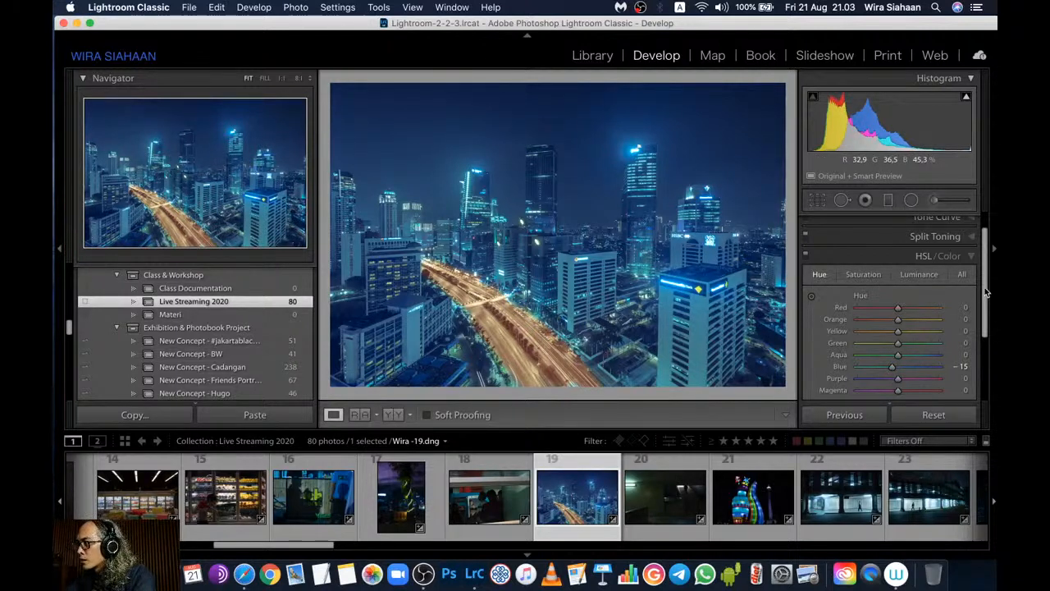
Set the photo's white balance to a Temp of 3,420 and a Tint of -2
scroll(950, 236, up, 2)
click(947, 221)
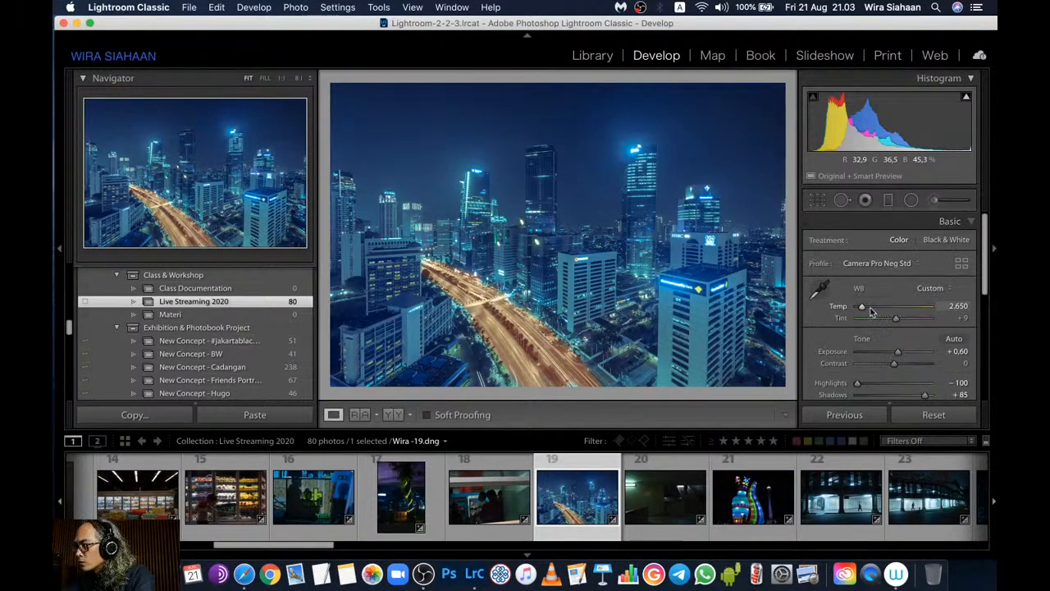
drag(864, 309, 865, 309)
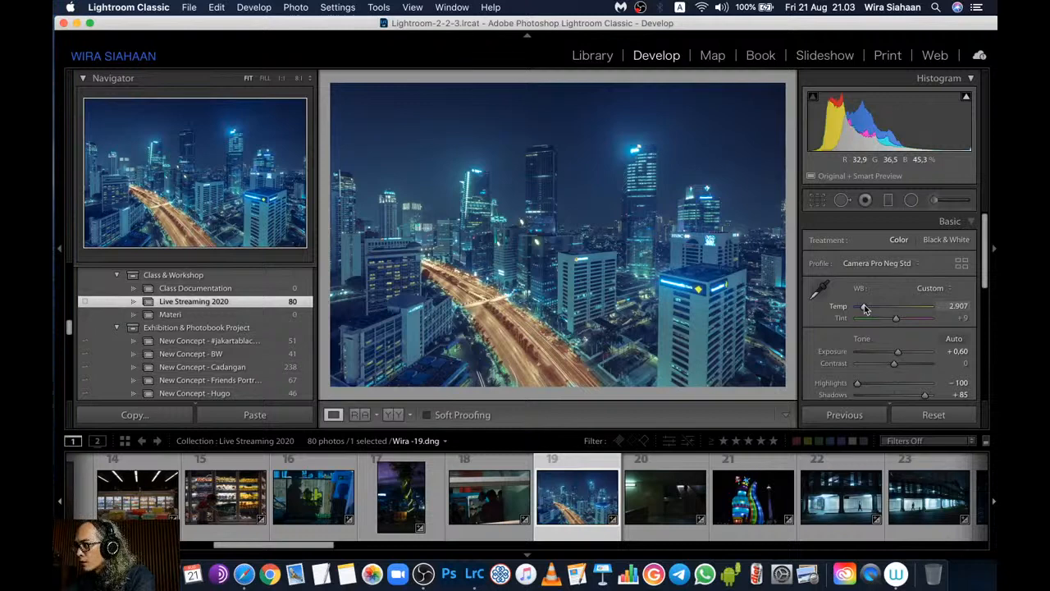
drag(864, 307, 868, 308)
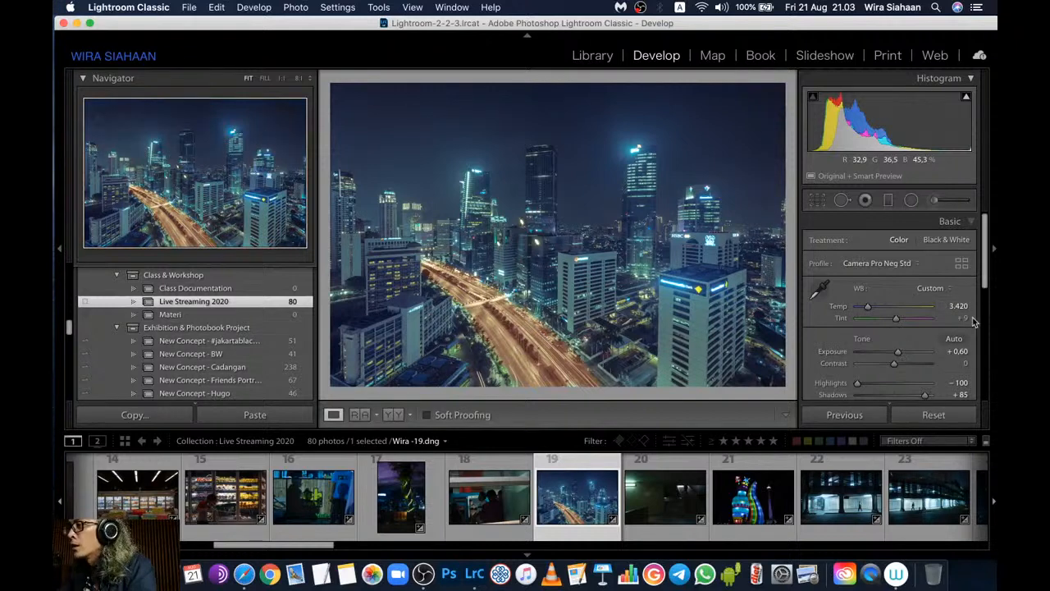
scroll(897, 270, down, 3)
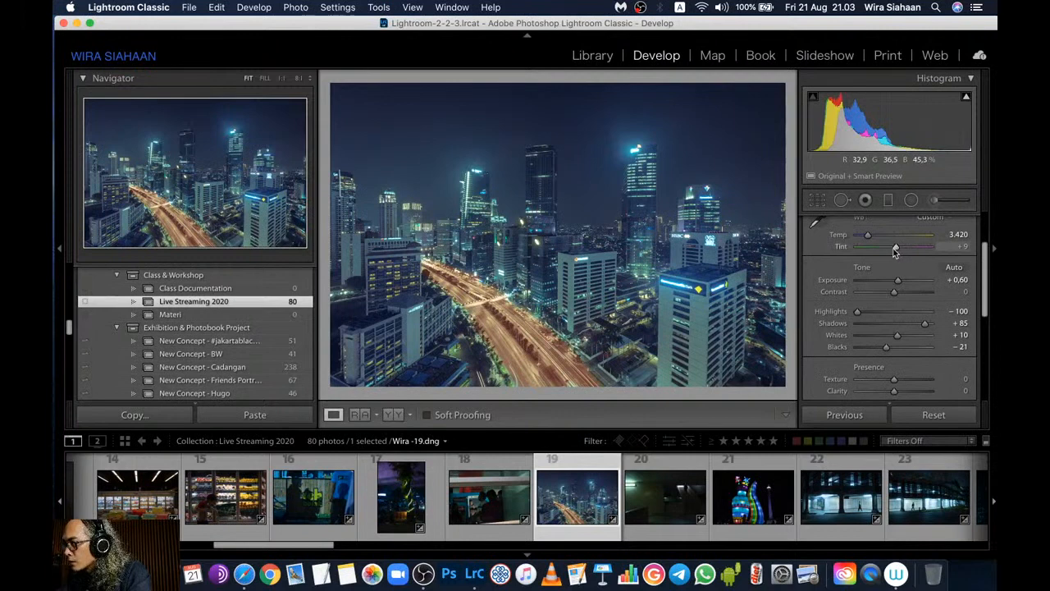
drag(896, 252, 894, 252)
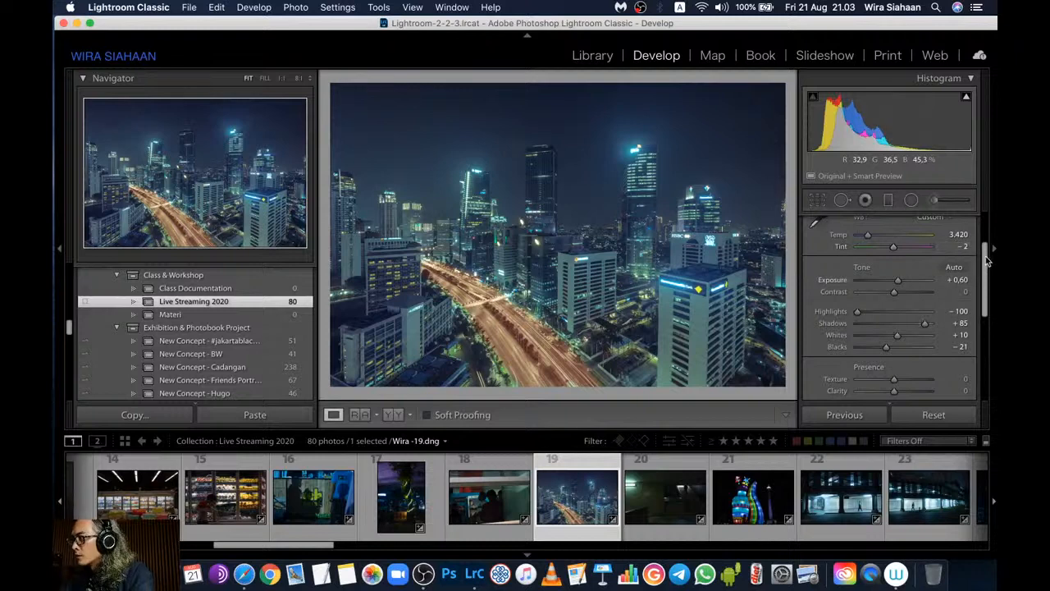
Try a Split Toning shadows Saturation of 35, and undo the change
scroll(988, 286, down, 4)
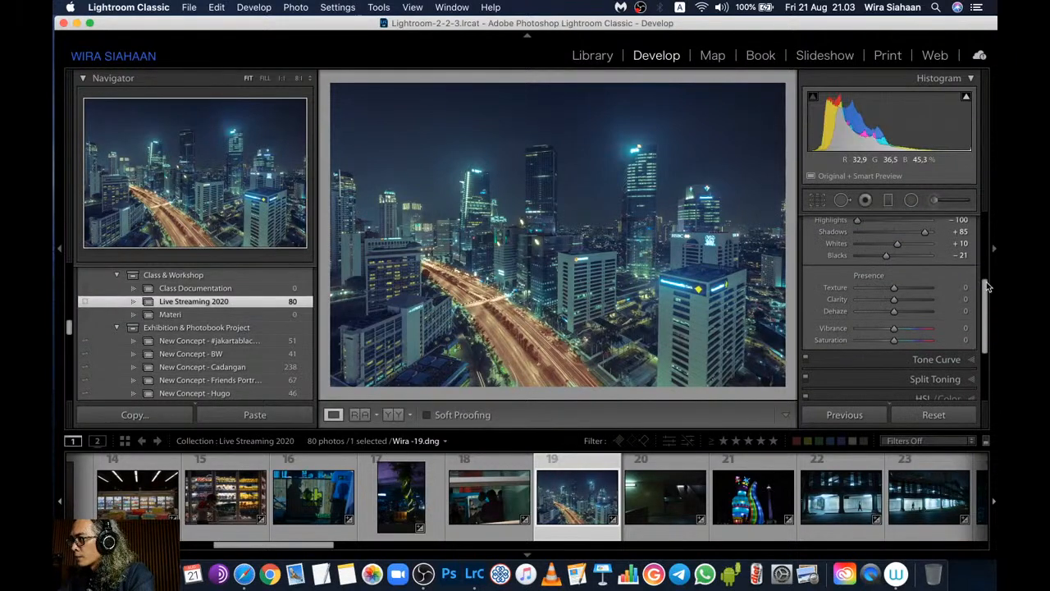
drag(989, 287, 987, 314)
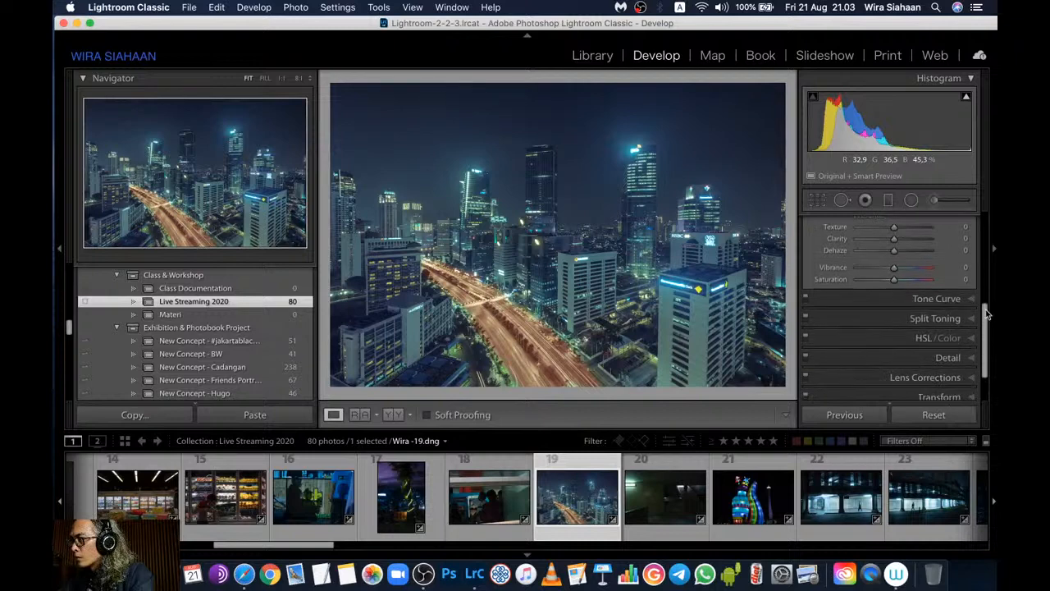
scroll(953, 322, down, 1)
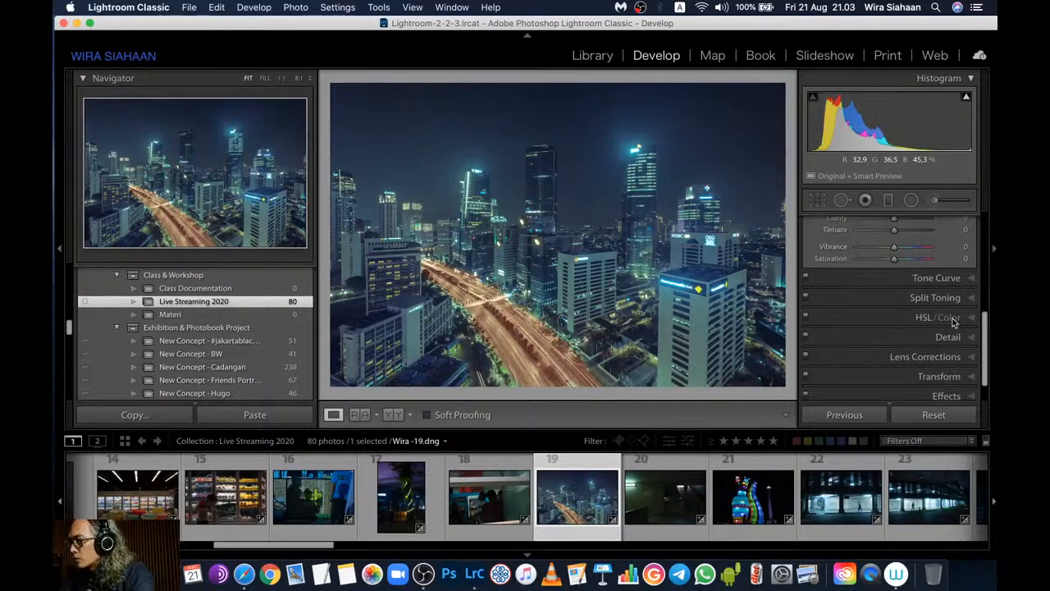
click(944, 299)
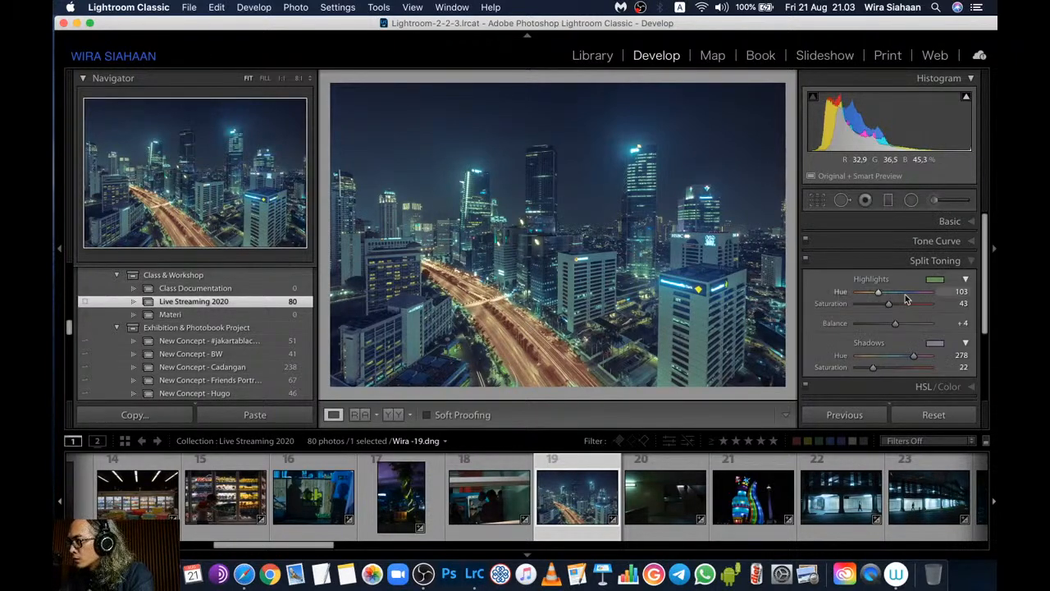
key(alt)
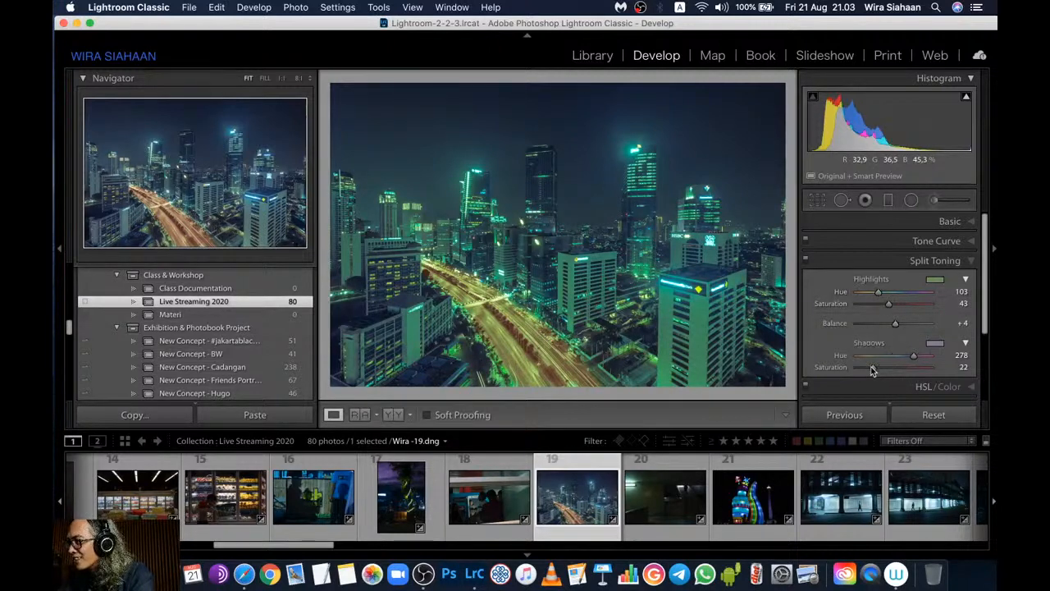
drag(882, 370, 885, 369)
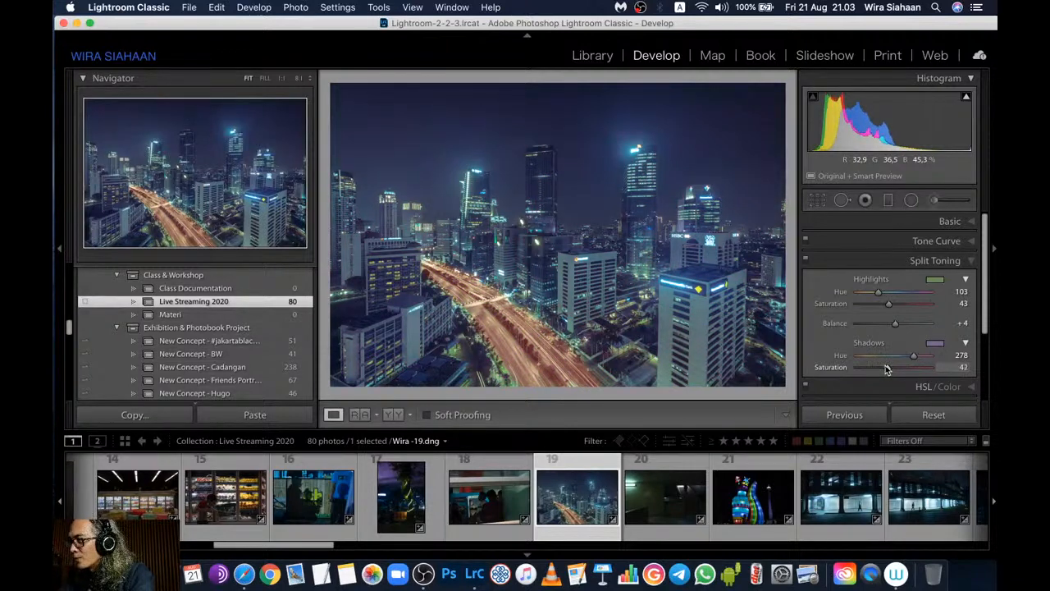
drag(885, 369, 883, 369)
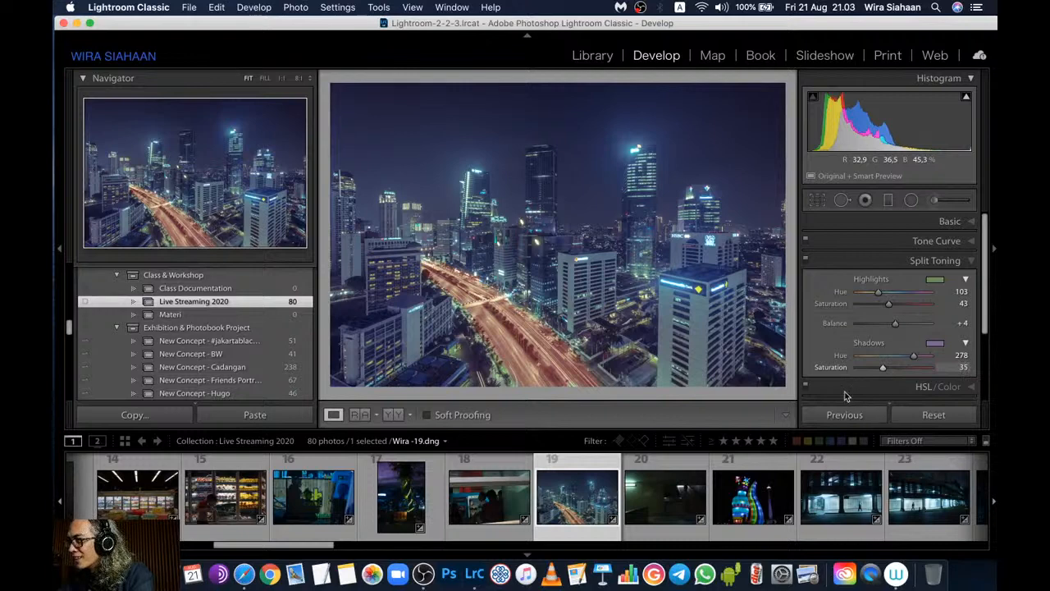
key(super+z)
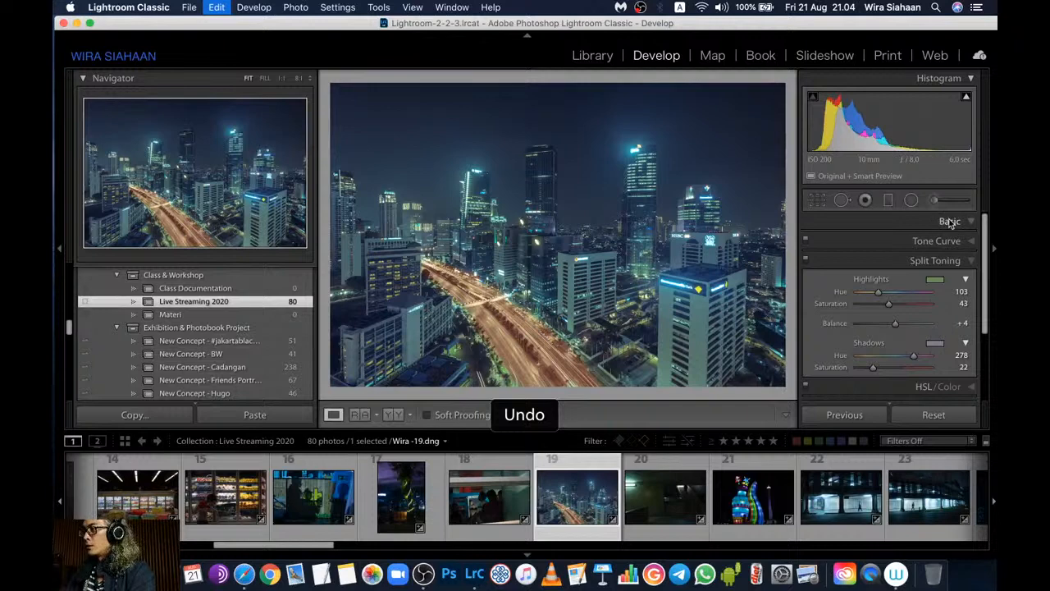
Set the photo's basic tone to Shadows +36 and Highlights -59
click(976, 259)
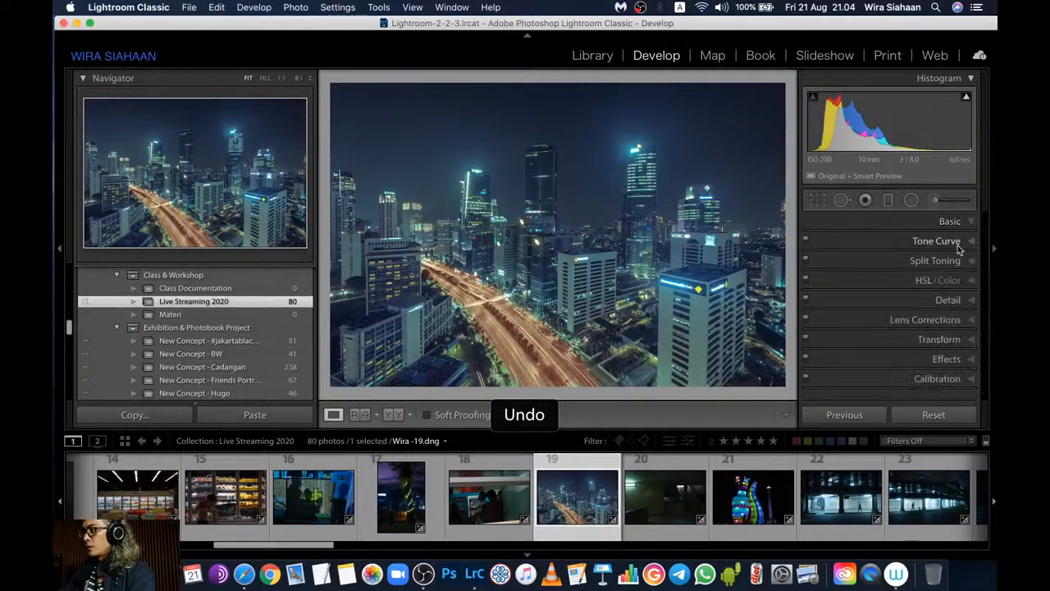
click(952, 222)
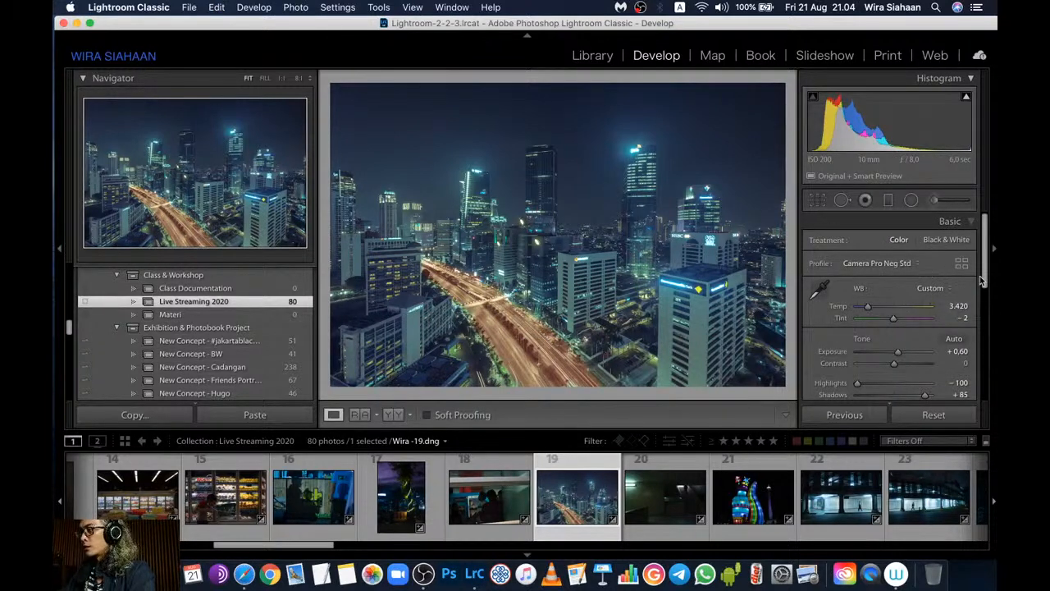
scroll(980, 283, down, 3)
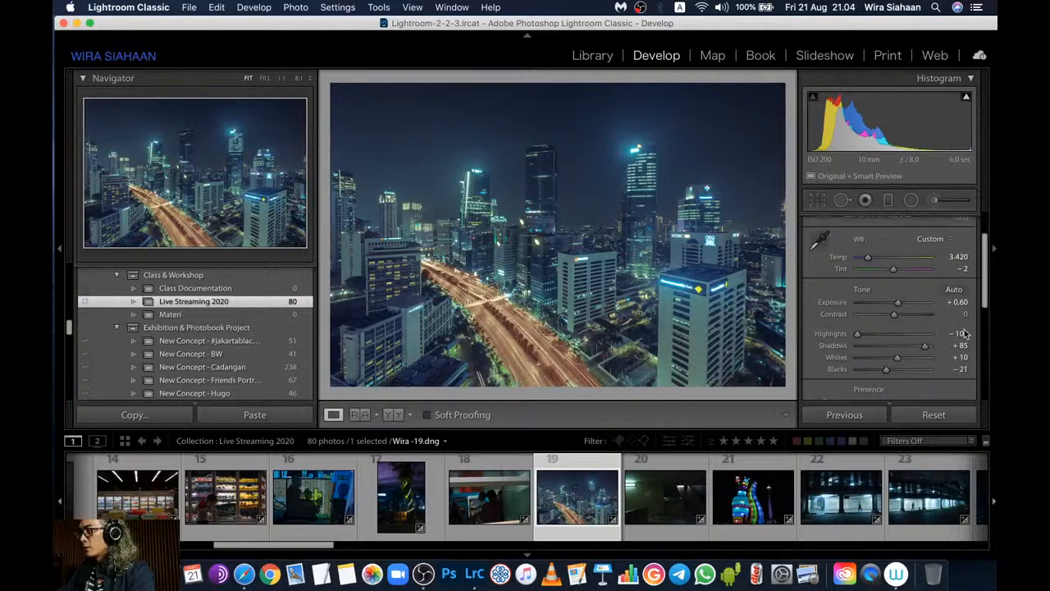
drag(925, 350, 872, 337)
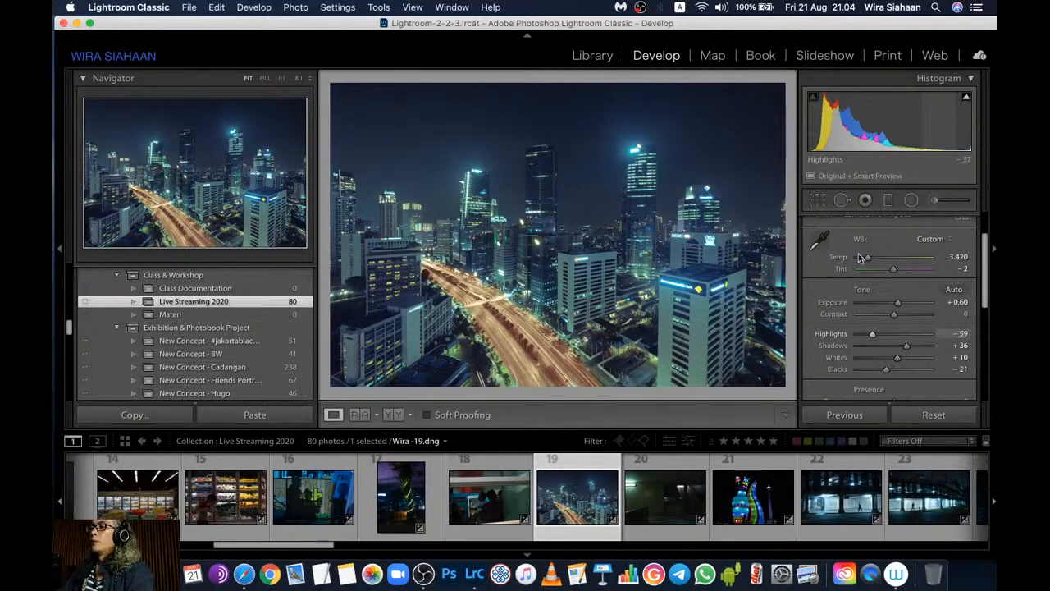
Try Clarity at +21 and +100 on the photo, and reset it to its default
drag(986, 277, 987, 313)
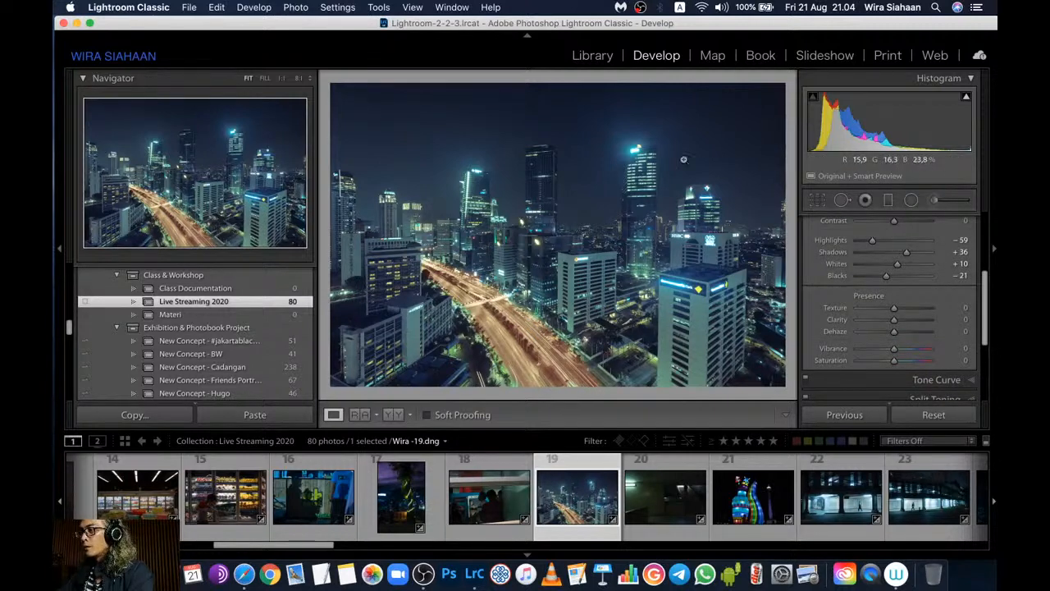
drag(985, 285, 985, 300)
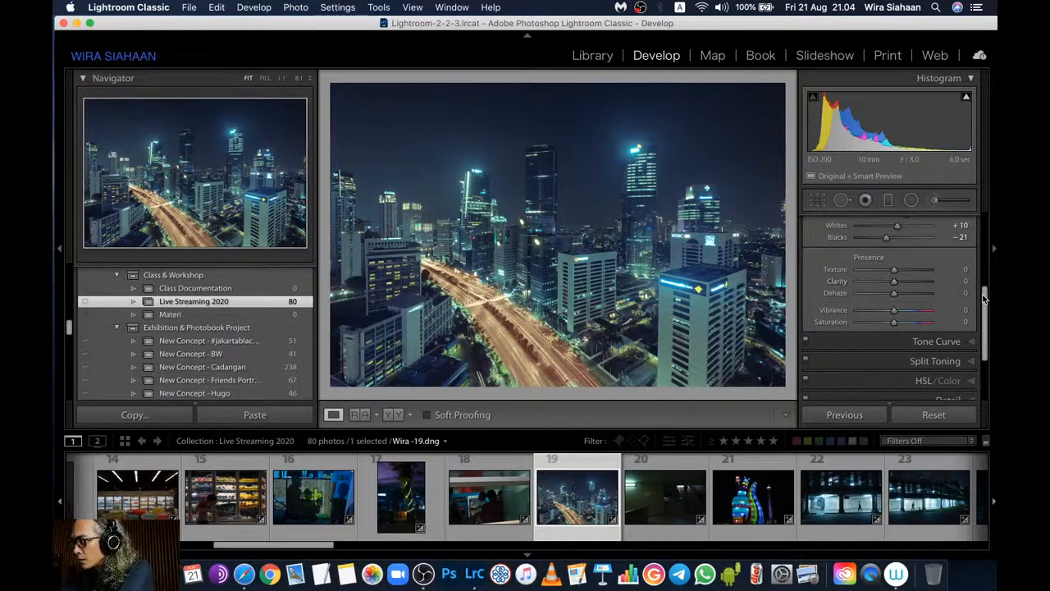
drag(984, 299, 991, 271)
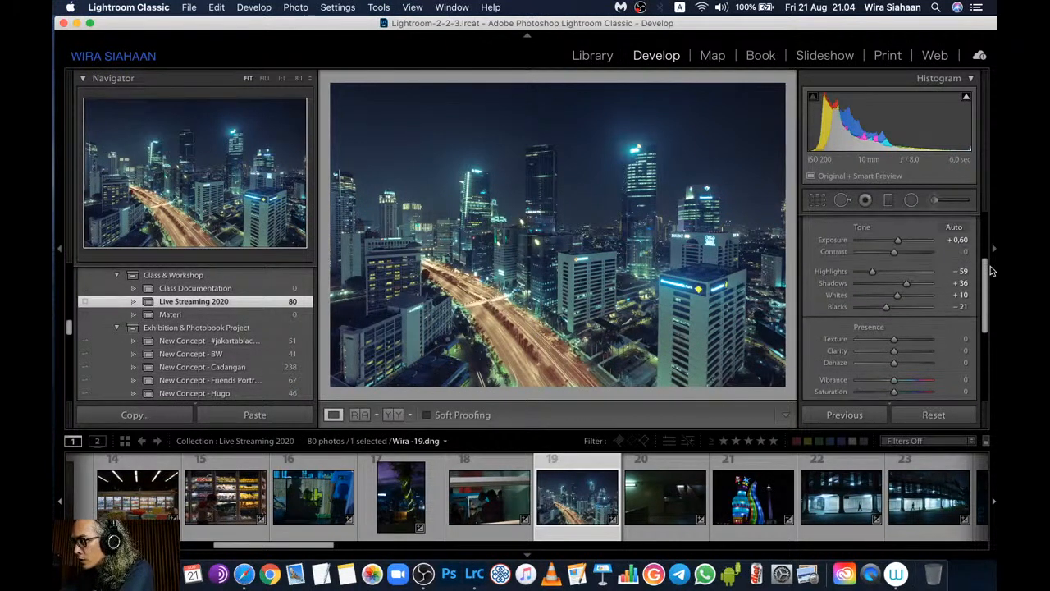
scroll(991, 272, down, 3)
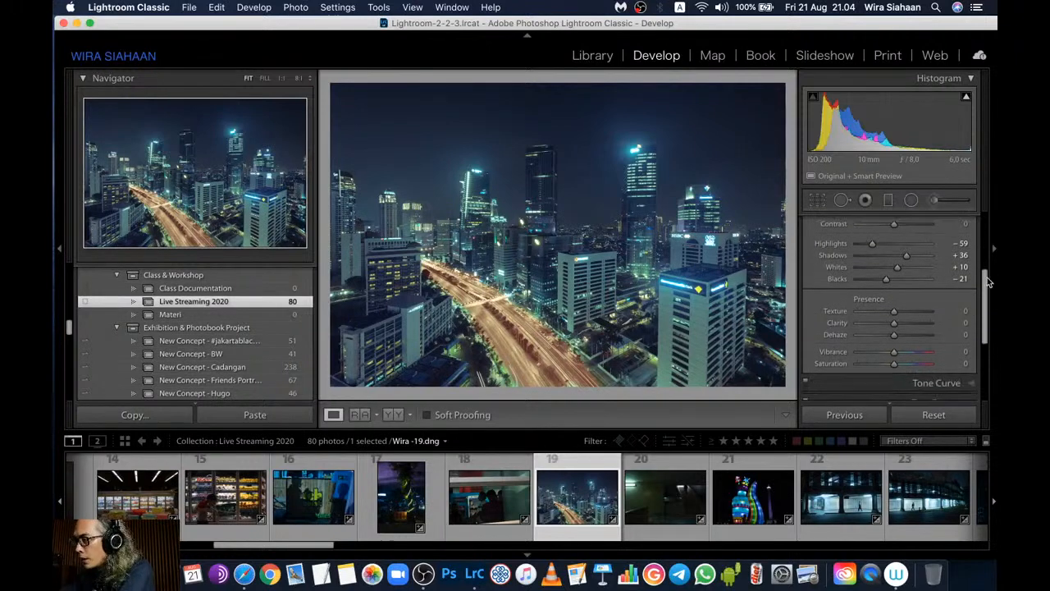
drag(894, 324, 902, 326)
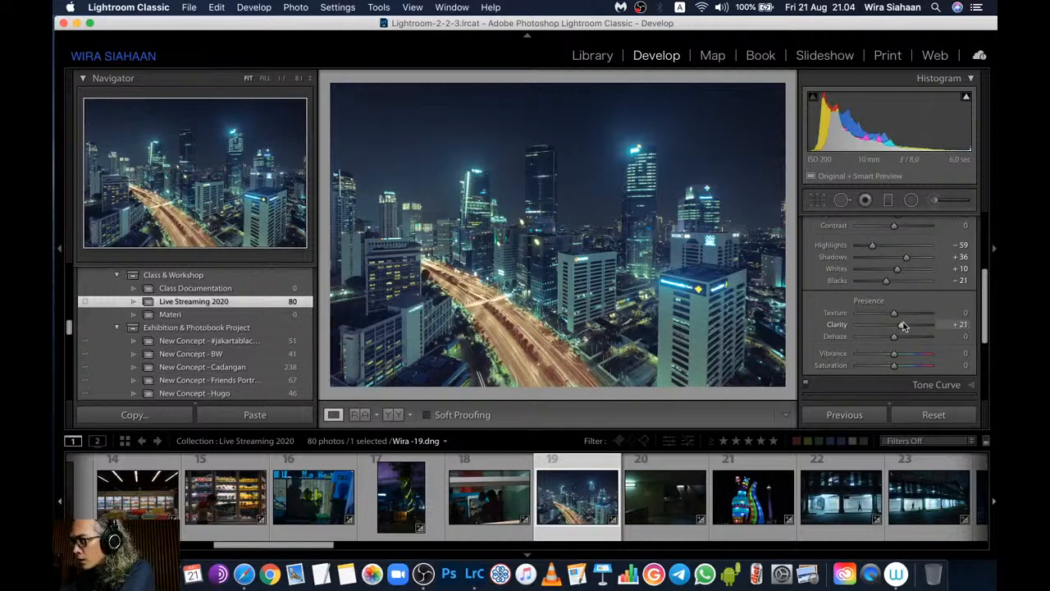
drag(903, 326, 950, 323)
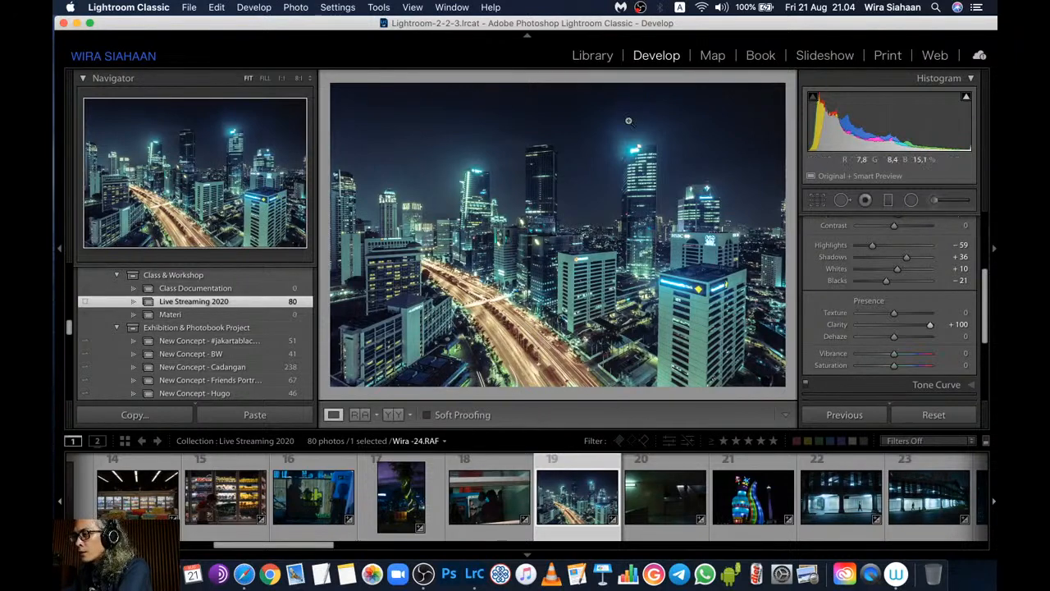
double_click(838, 325)
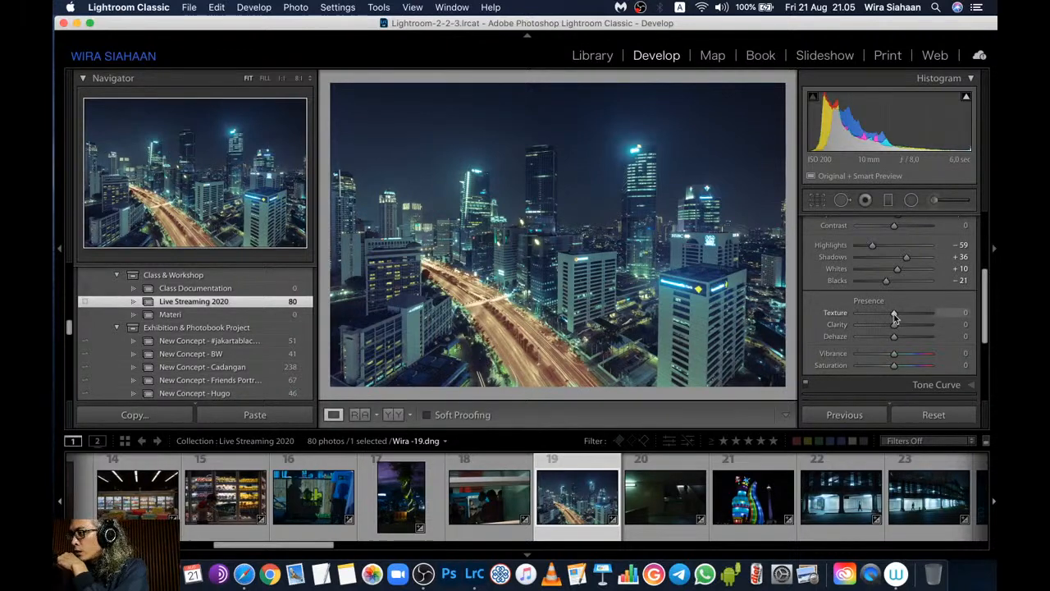
Try the photo's Texture at +100, and settle on a Texture of +27
drag(894, 315, 942, 315)
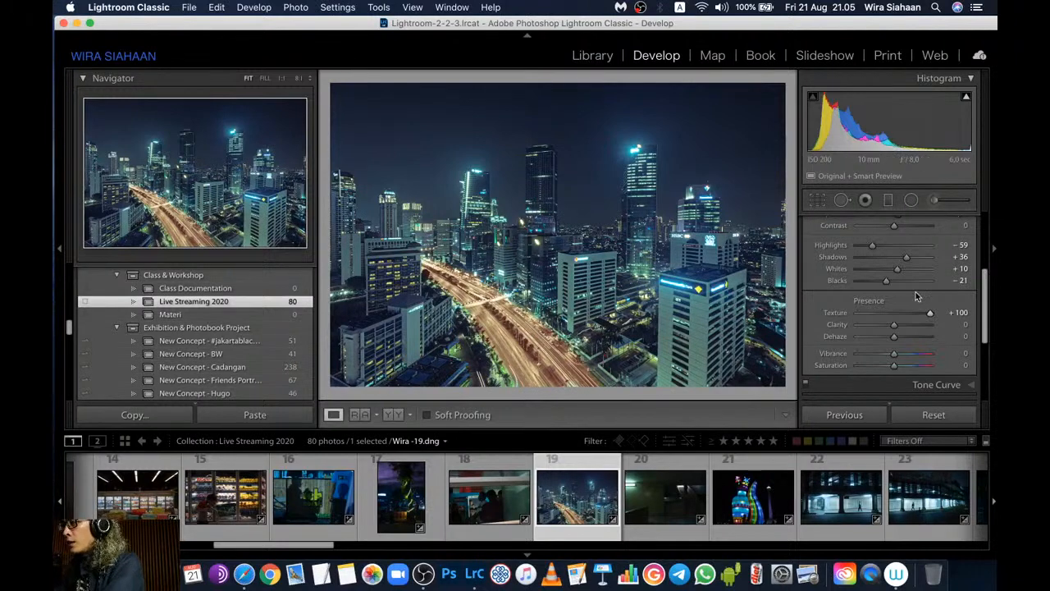
drag(929, 319, 904, 317)
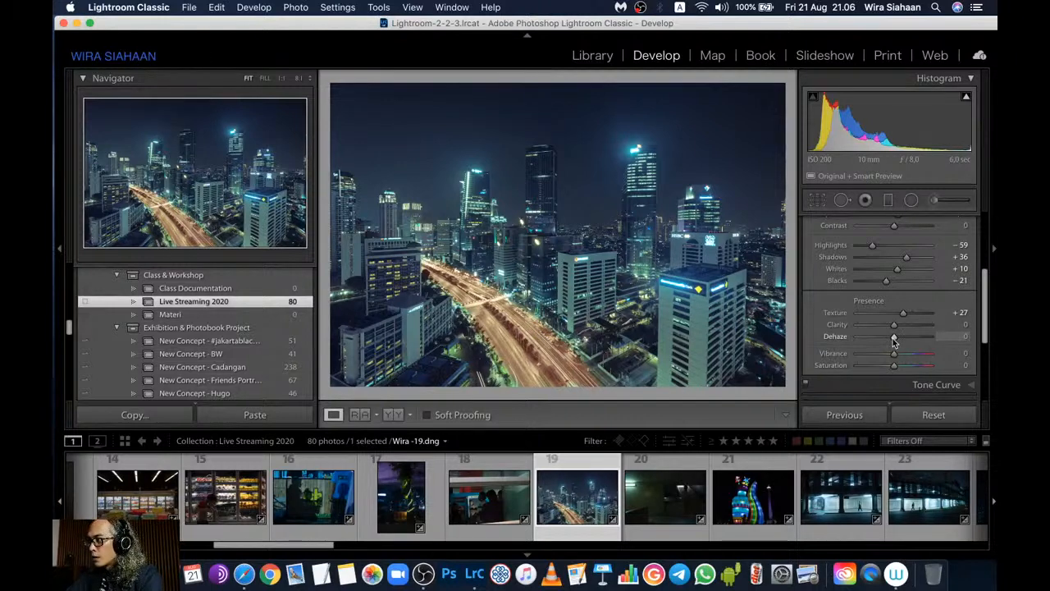
Try Dehaze at -100 and at slight negative values down to -8 on the photo, and reset it to its default
drag(895, 342, 831, 351)
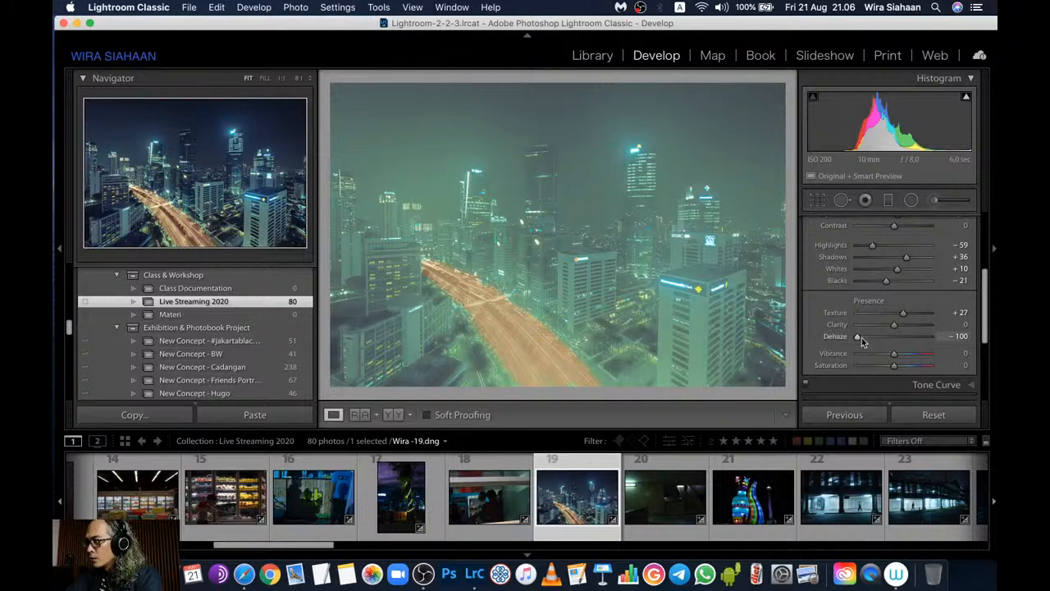
drag(861, 338, 894, 339)
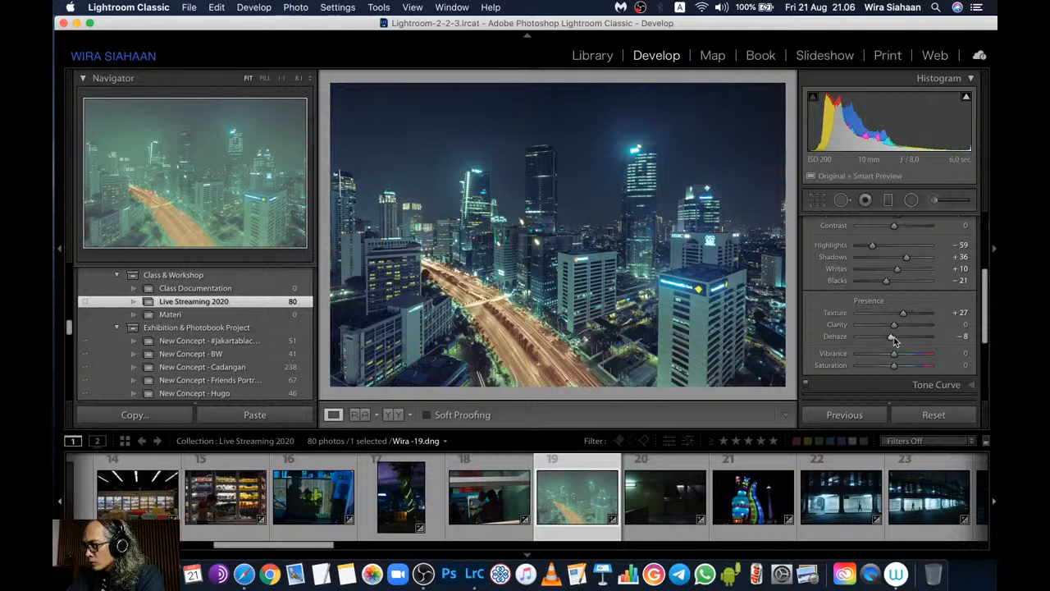
drag(893, 340, 895, 340)
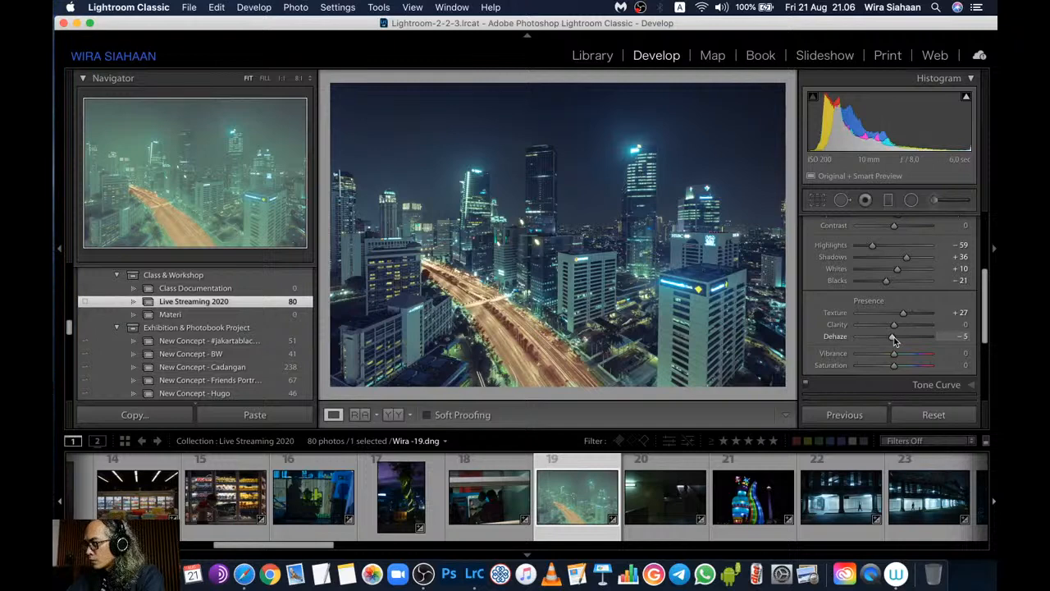
drag(895, 341, 893, 336)
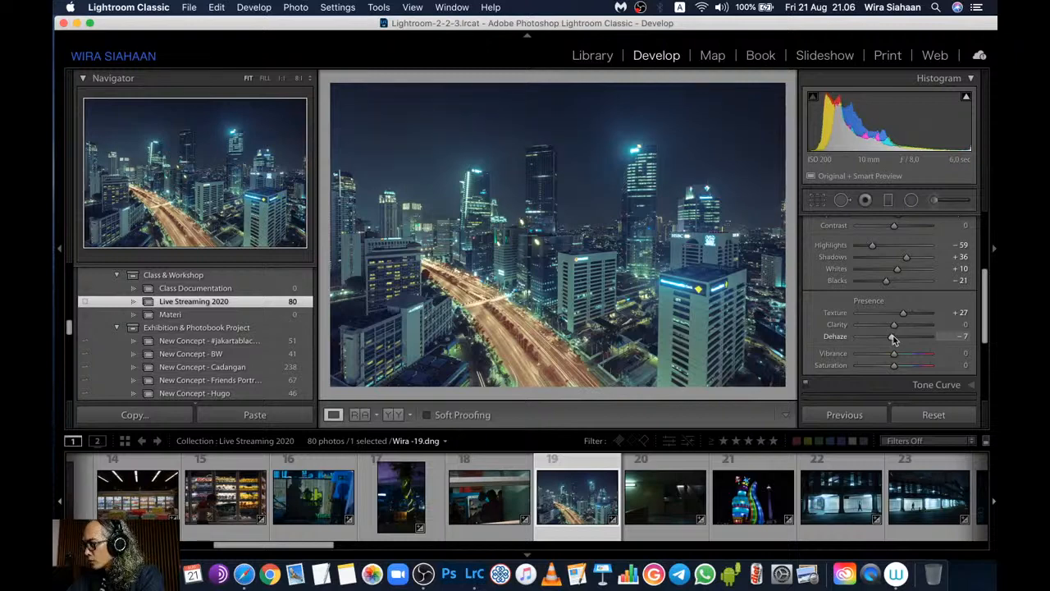
drag(893, 339, 895, 339)
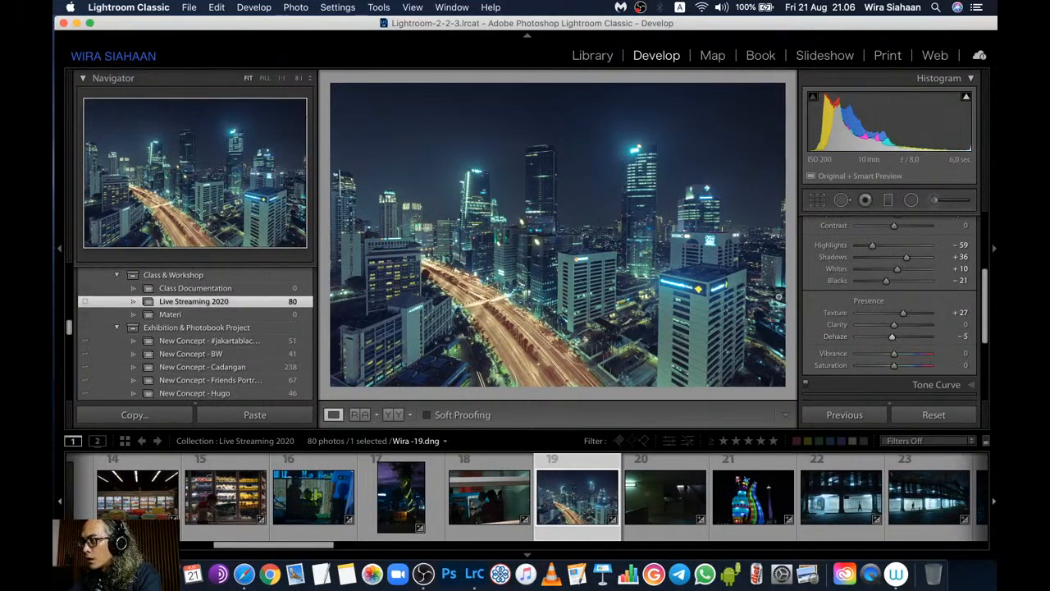
double_click(844, 339)
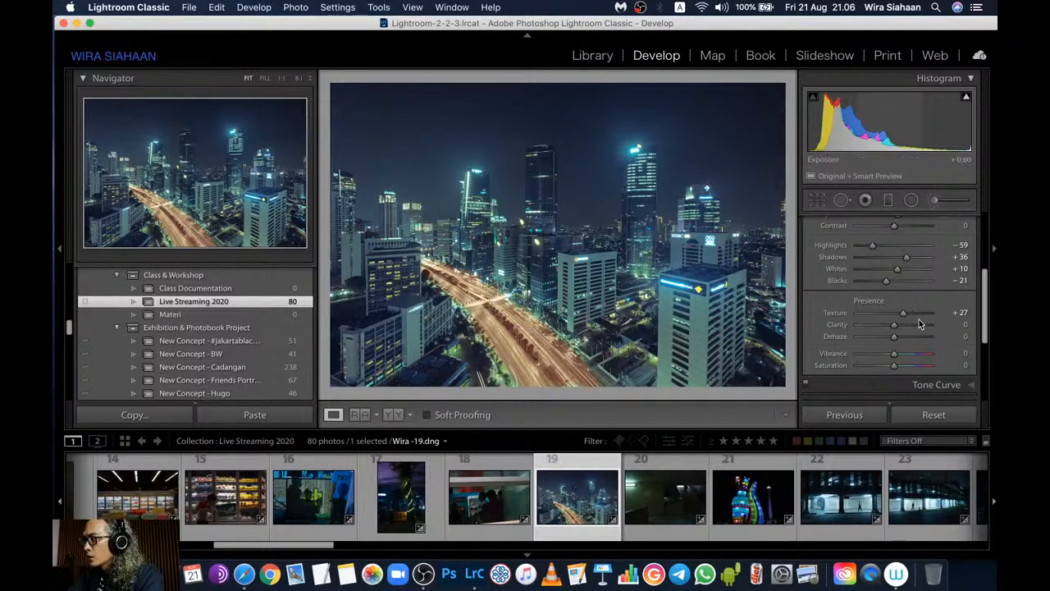
Set up an Adjustment Brush with Dehaze at -14
click(935, 201)
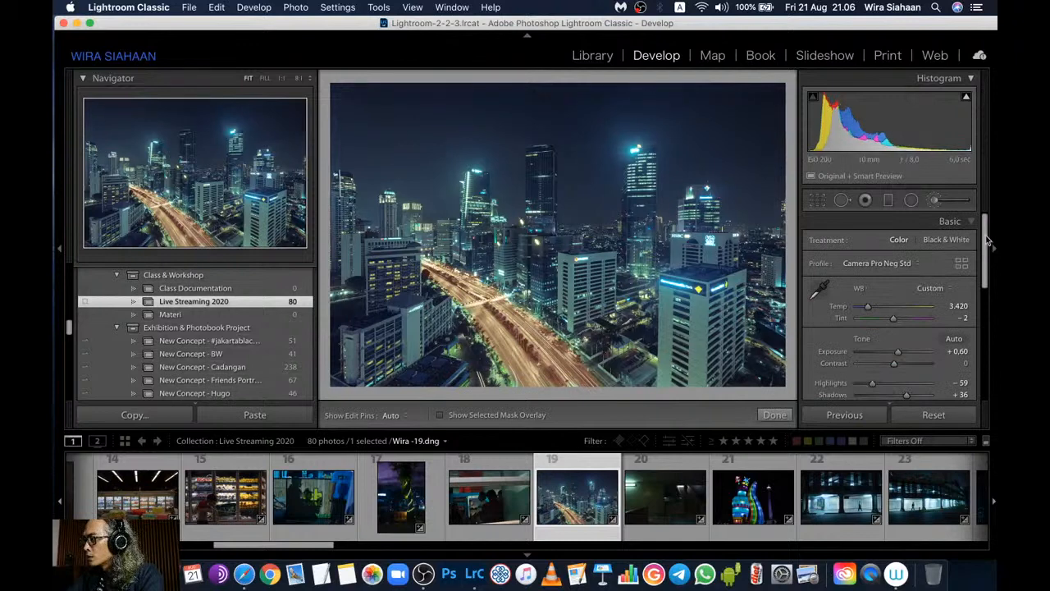
drag(987, 229, 991, 252)
scroll(940, 288, down, 1)
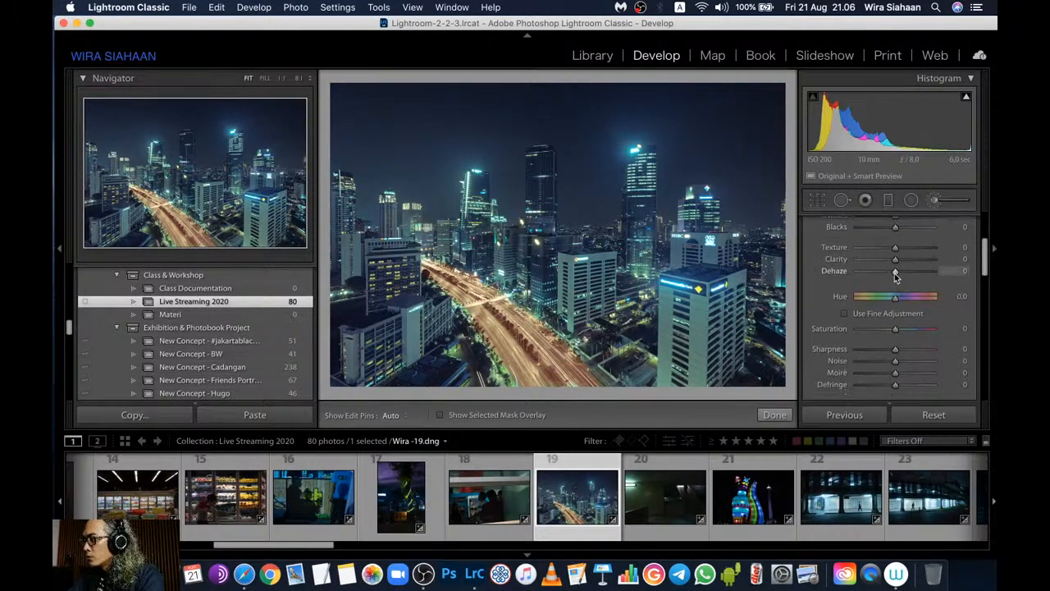
drag(895, 272, 889, 280)
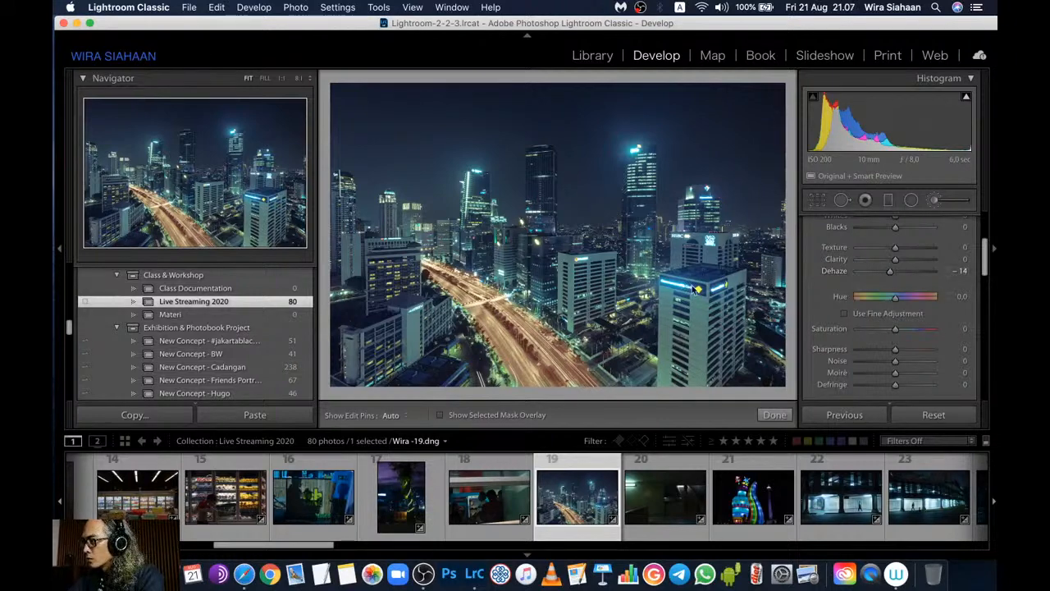
Paint the brush adjustment over the lit building signs and tower lights, checking the result with edit pins hidden and shown, and finish brushing
key(h)
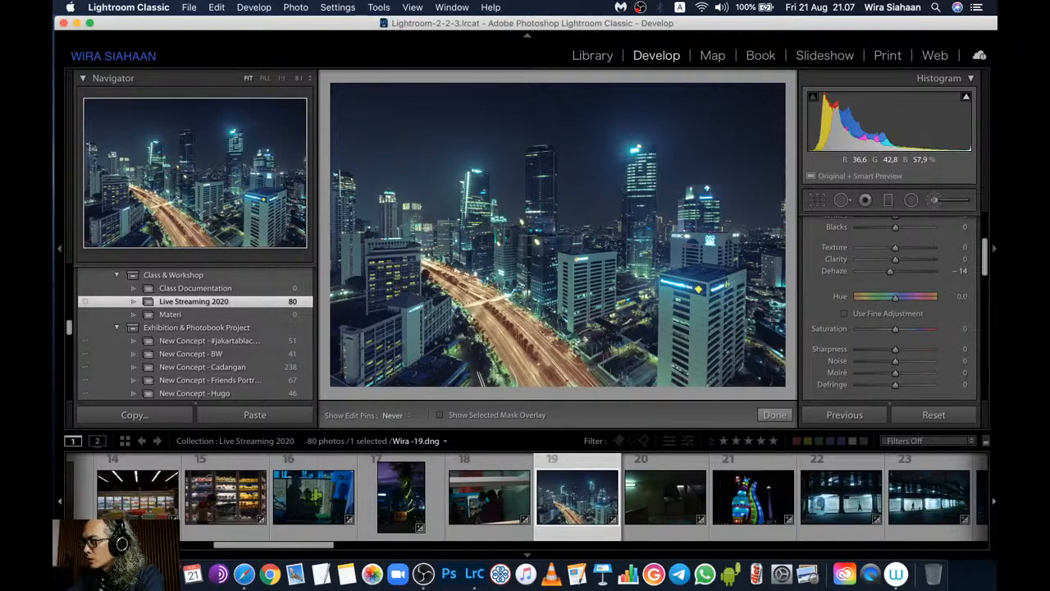
key(h)
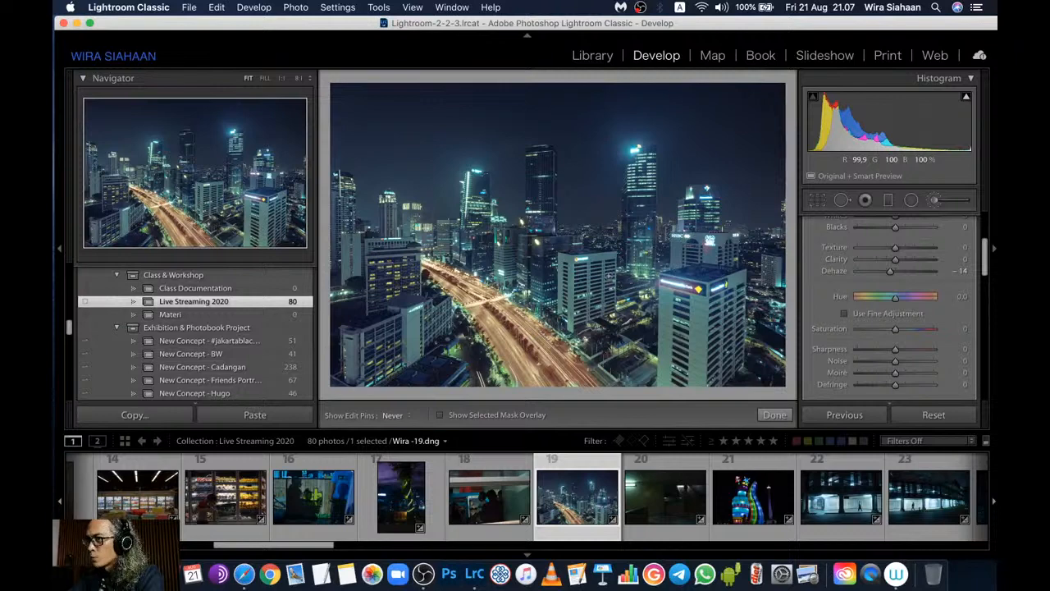
key(h)
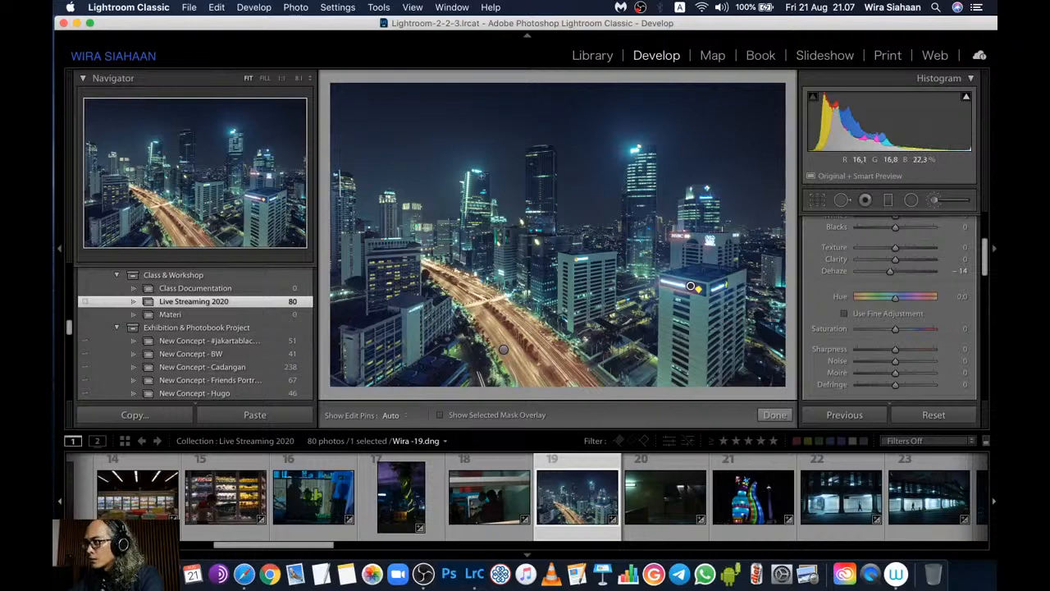
key(h)
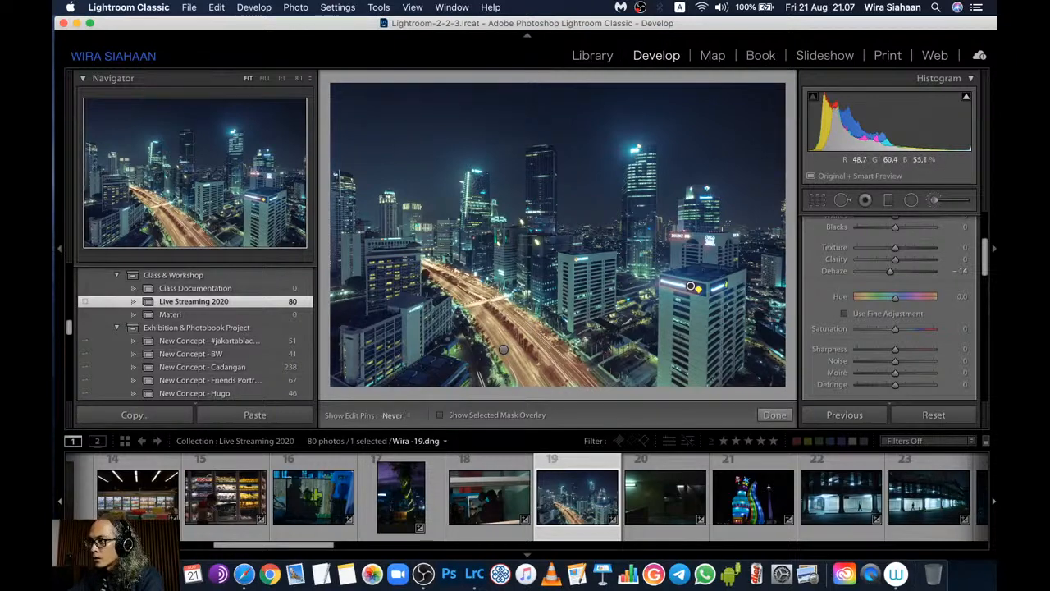
key(h)
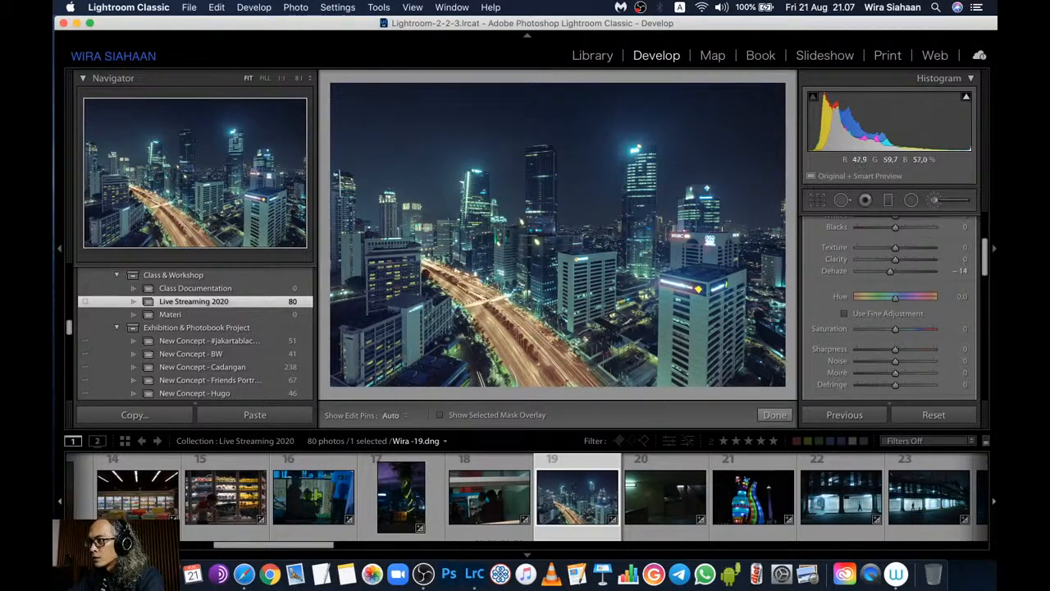
key(h)
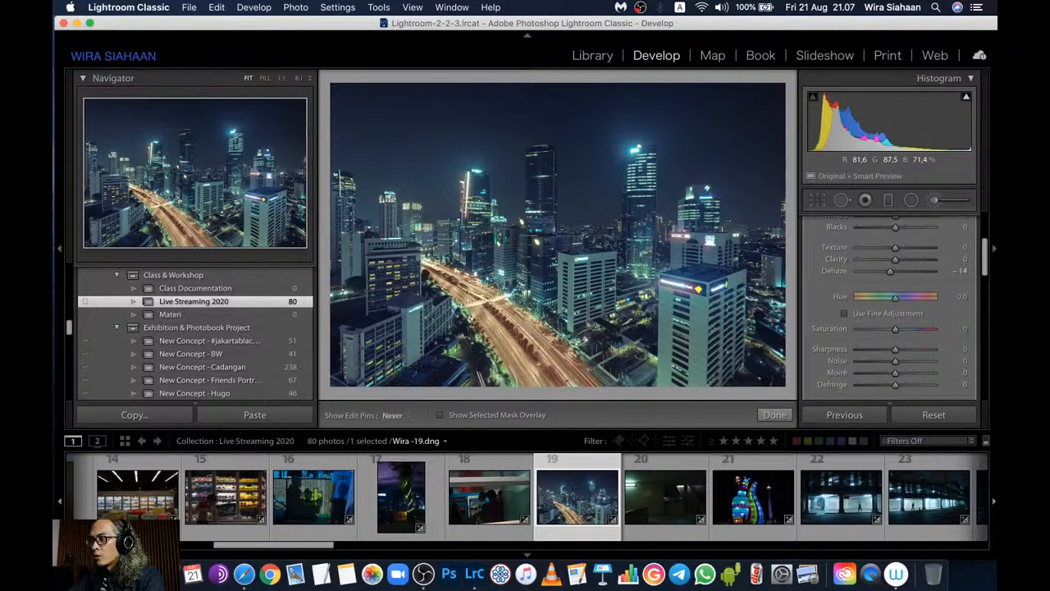
key(h)
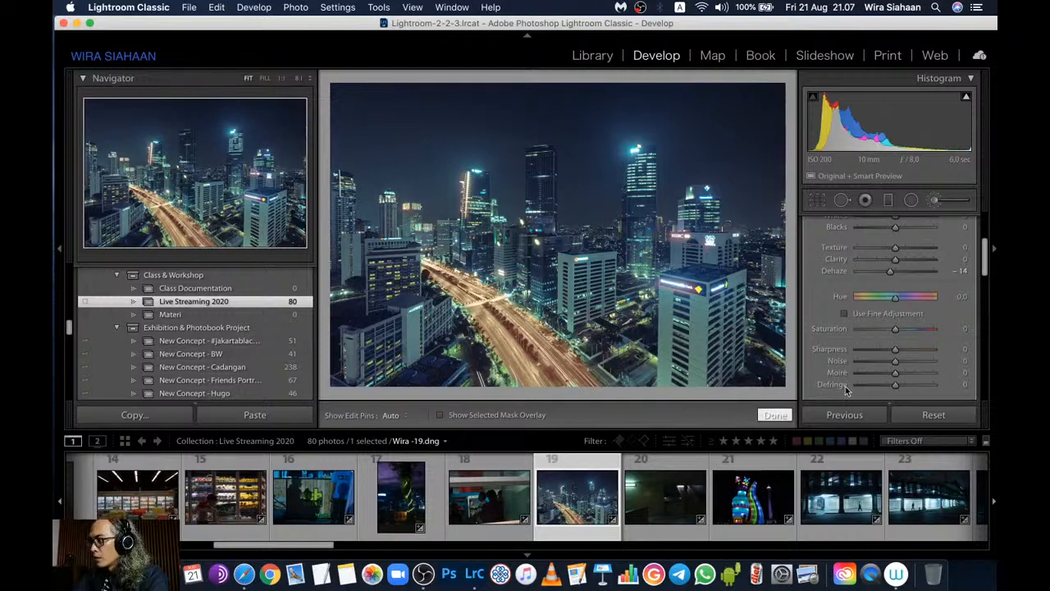
click(775, 414)
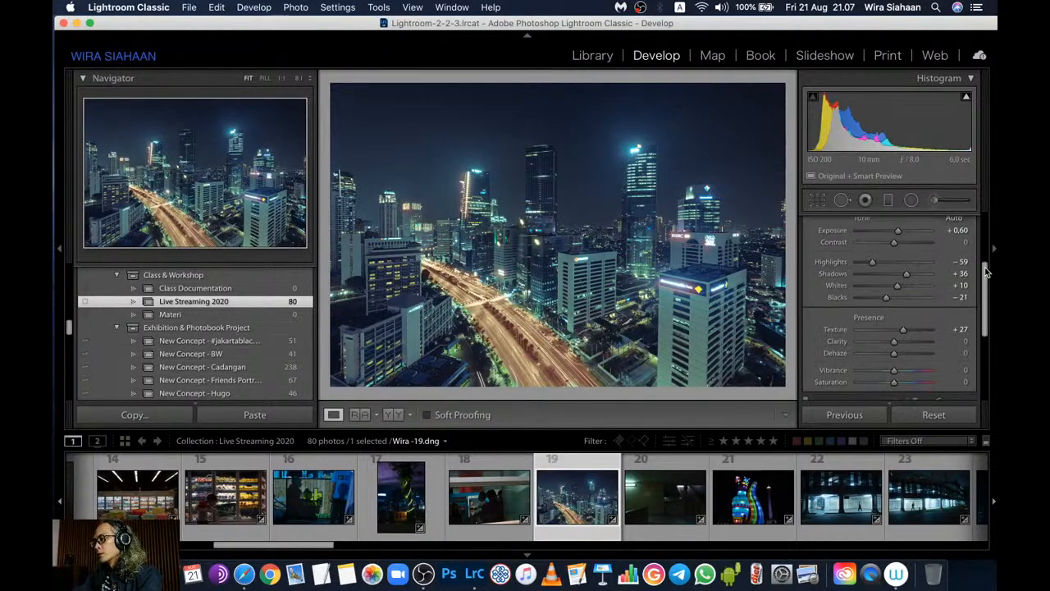
Set the photo's Sharpening Amount to 40 in the Detail settings
scroll(984, 279, down, 5)
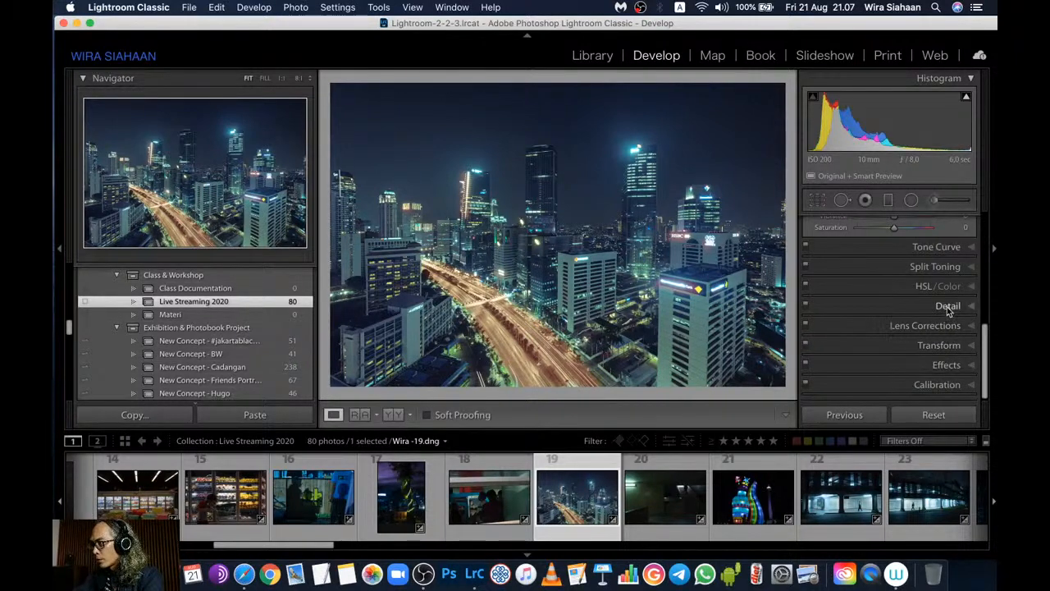
click(947, 310)
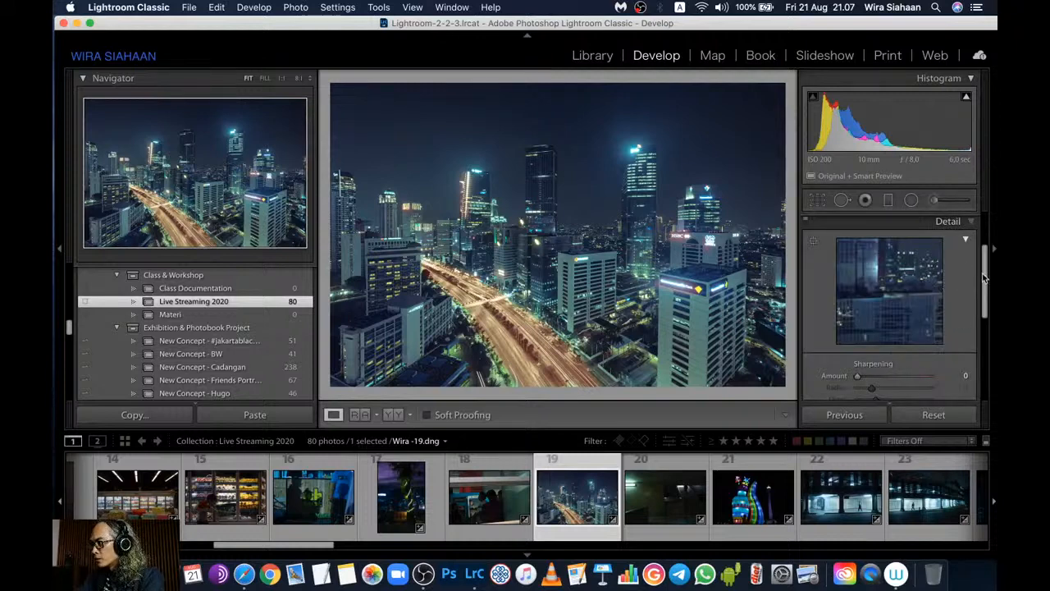
mouse_move(987, 279)
mouse_down()
mouse_move(989, 301)
mouse_move(989, 293)
mouse_up()
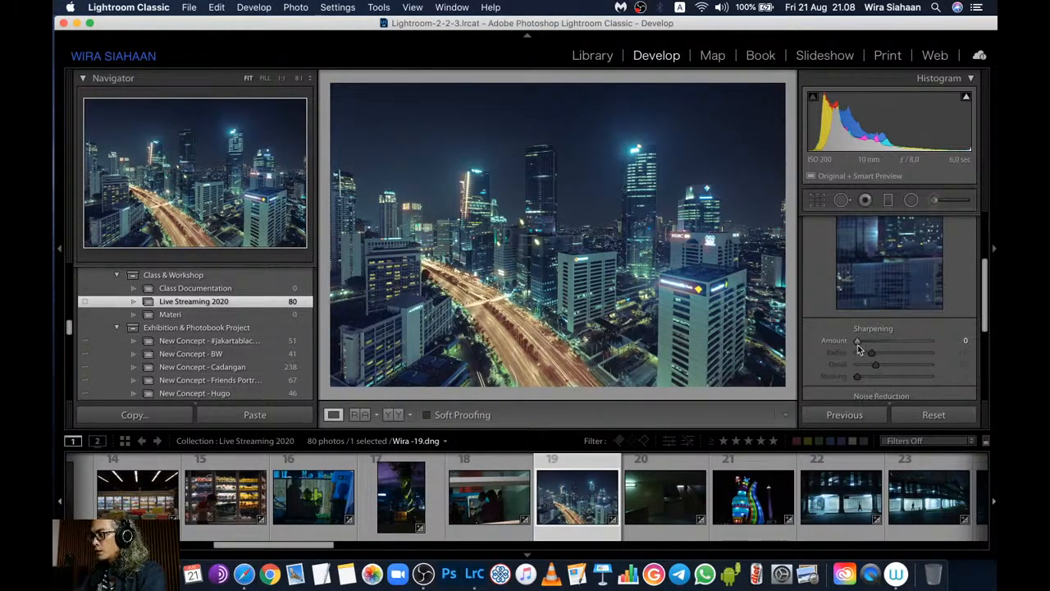
click(956, 342)
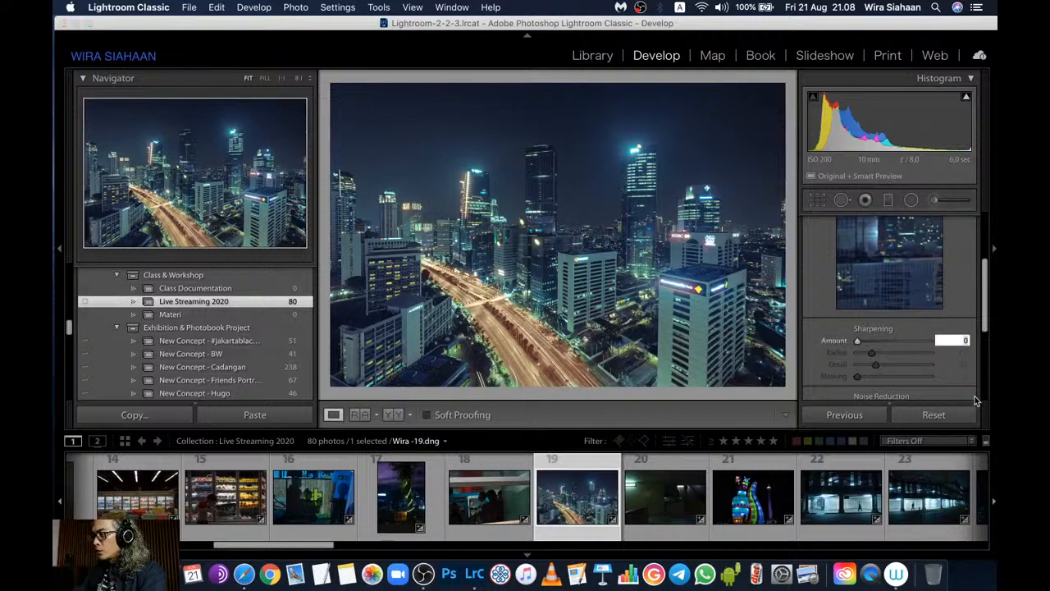
text(4)
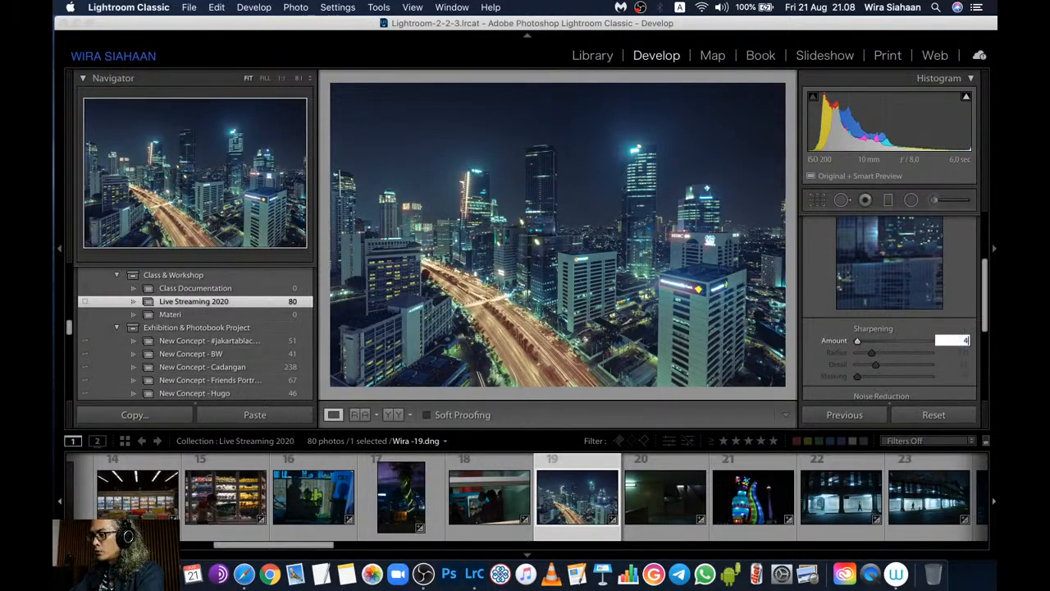
text(0)
key(Return)
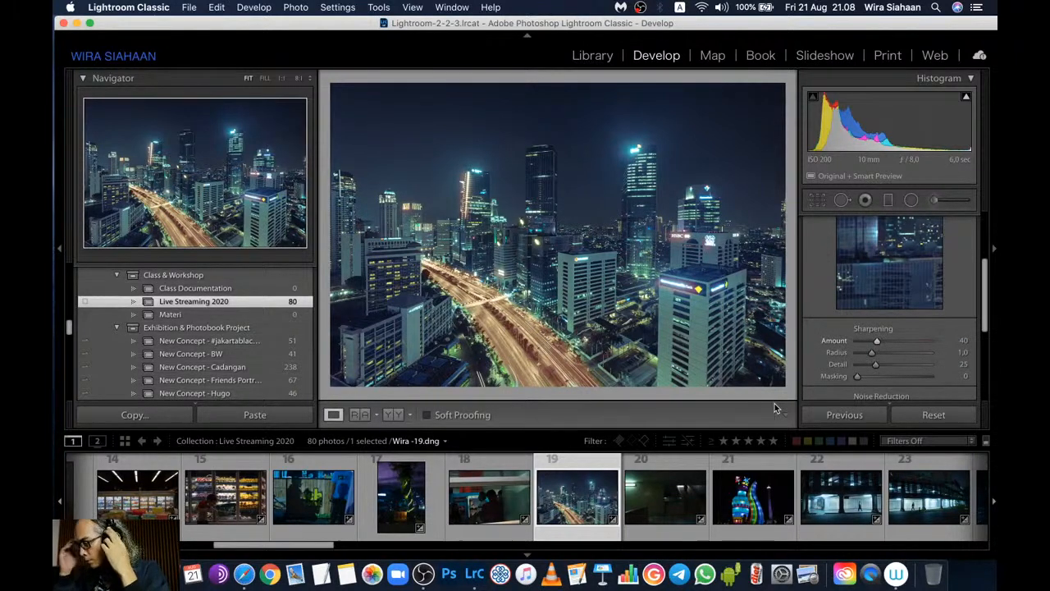
Set the Sharpening Masking to 97 while previewing the black-and-white mask, restricting sharpening to the building and highway edges
scroll(901, 353, down, 1)
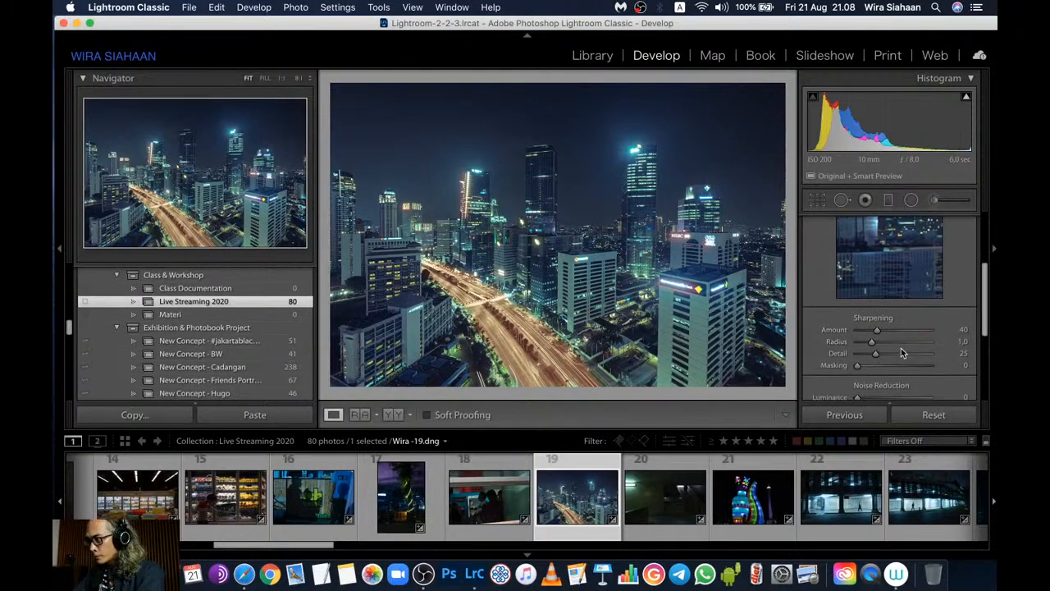
scroll(928, 331, up, 1)
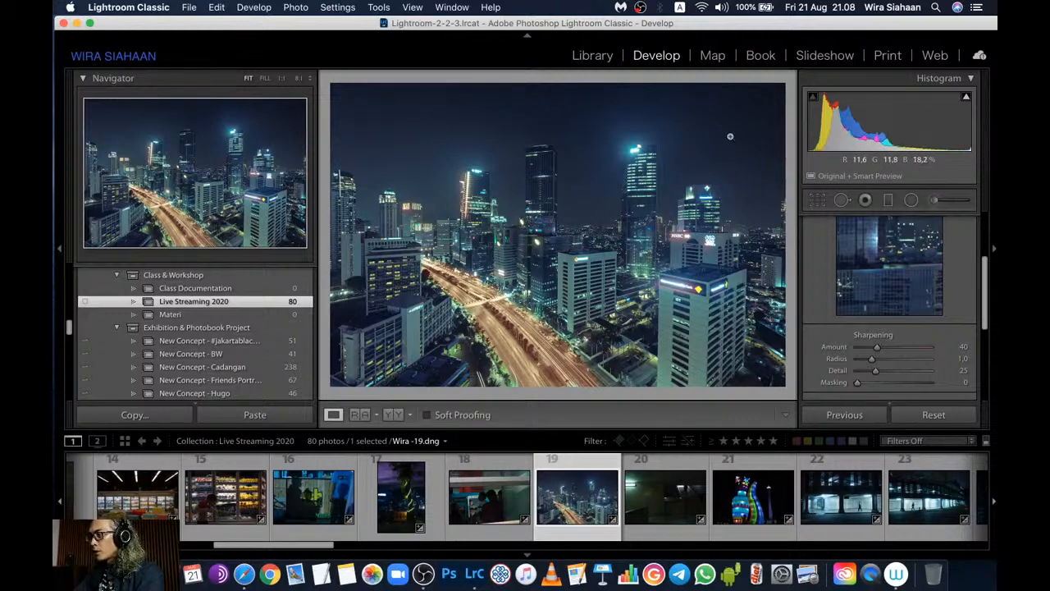
key(alt)
alt+click(858, 383)
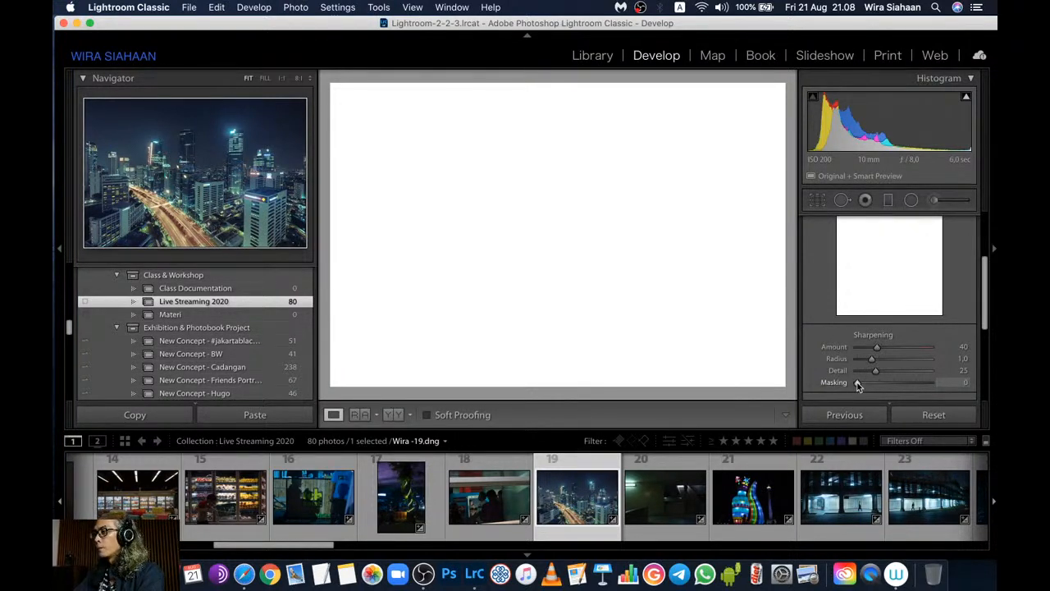
drag(858, 386, 926, 383)
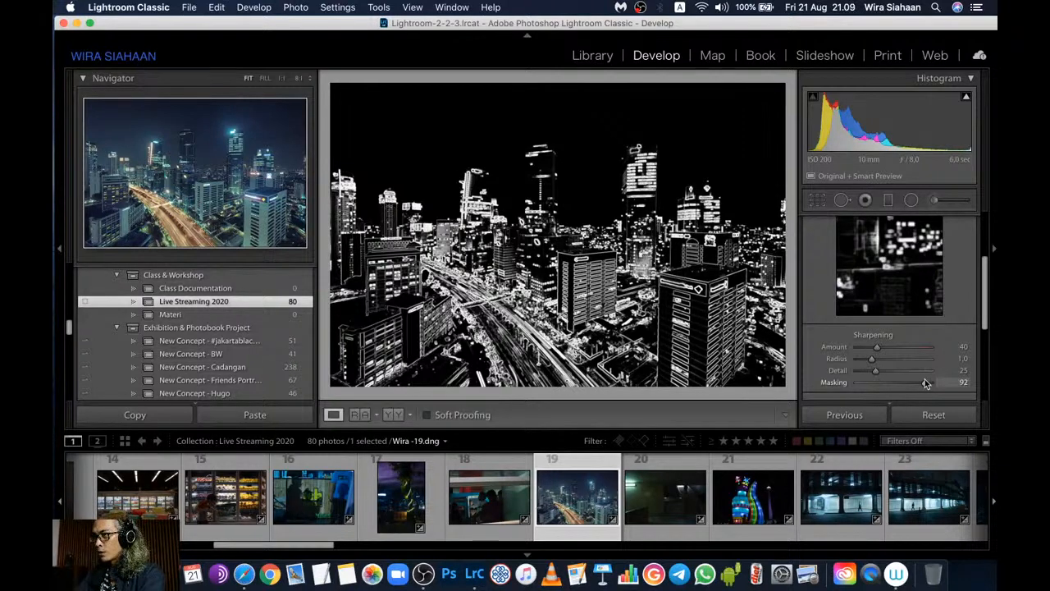
drag(925, 384, 927, 383)
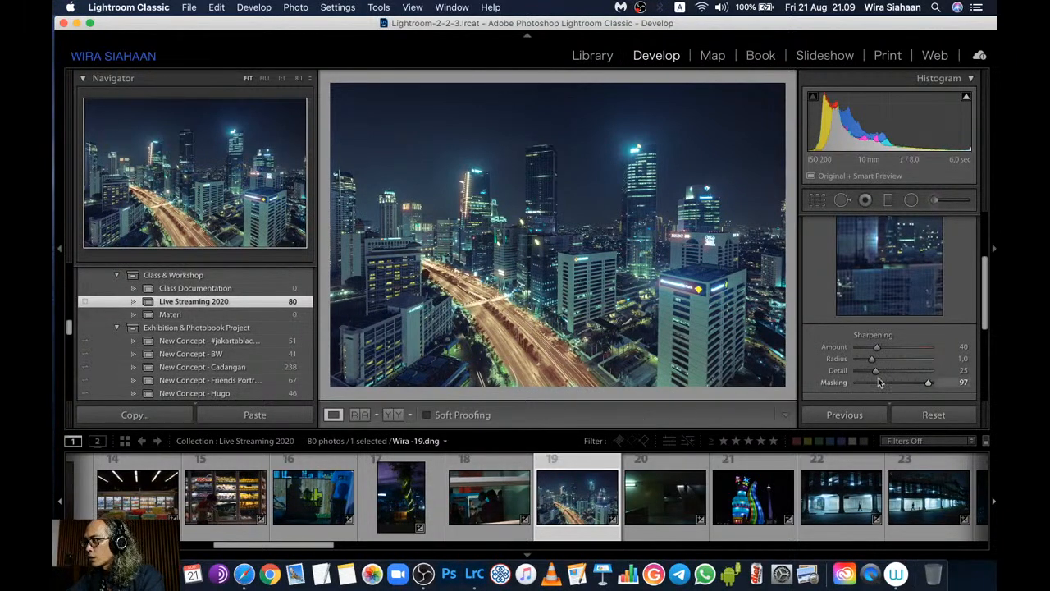
Review the Noise Reduction settings and browse the collection's filmstrip past photo 32 for another photo
scroll(901, 361, down, 2)
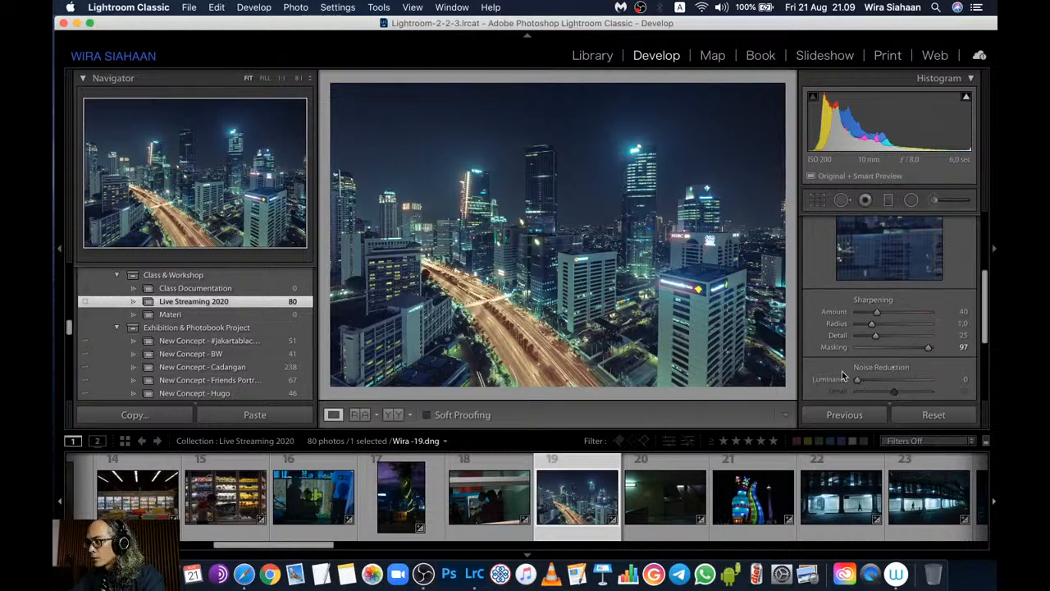
scroll(901, 363, down, 6)
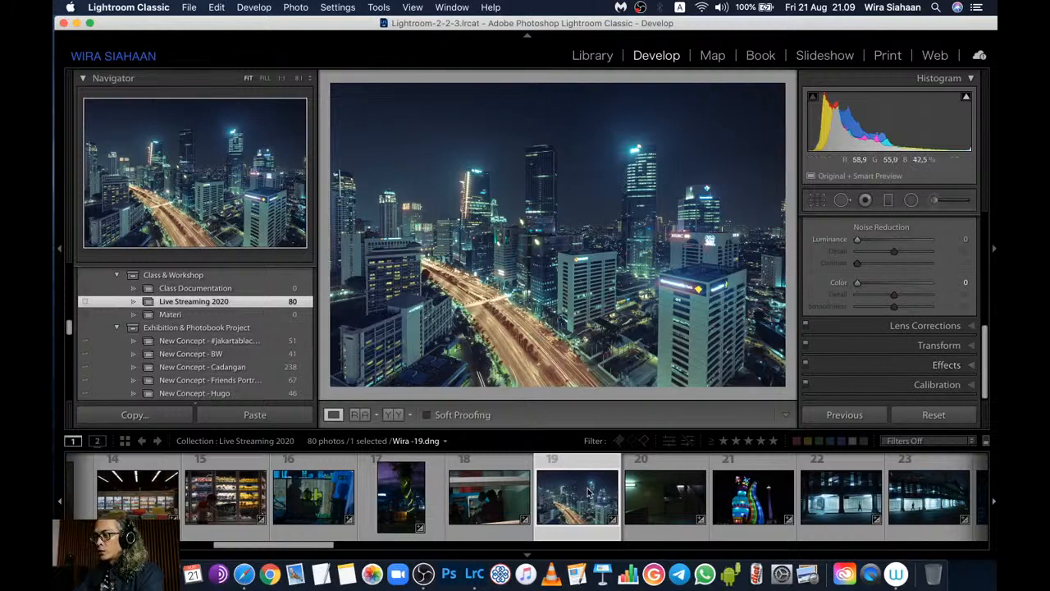
scroll(607, 525, down, 5)
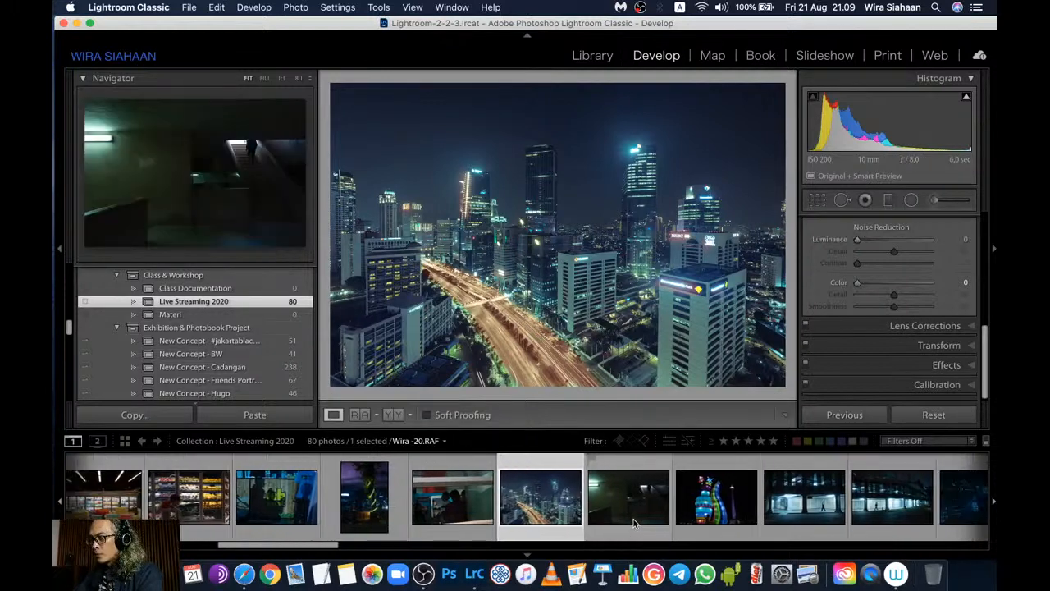
scroll(633, 522, down, 3)
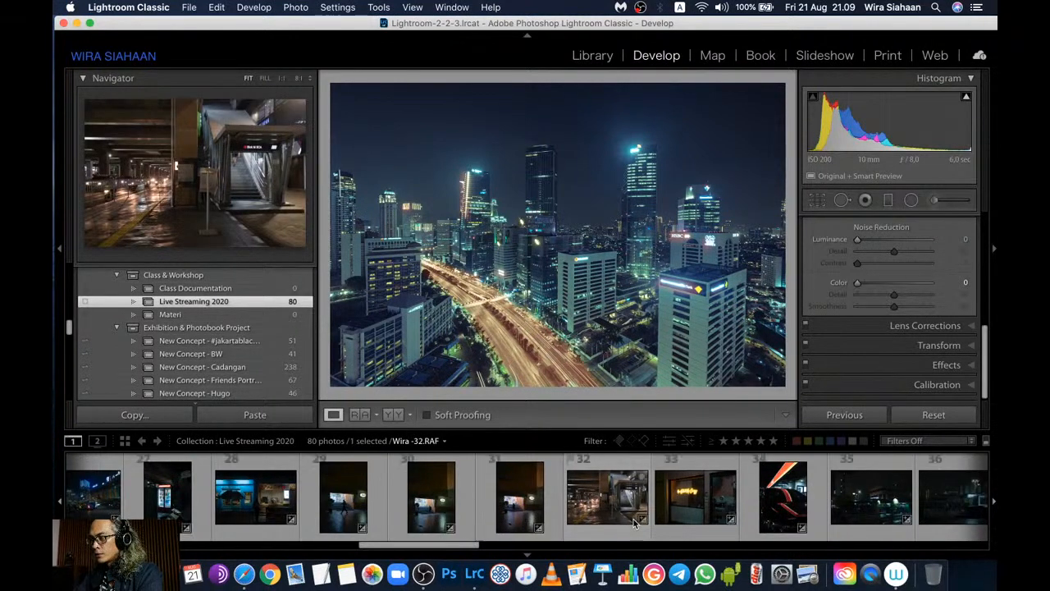
scroll(634, 522, down, 3)
scroll(633, 522, down, 5)
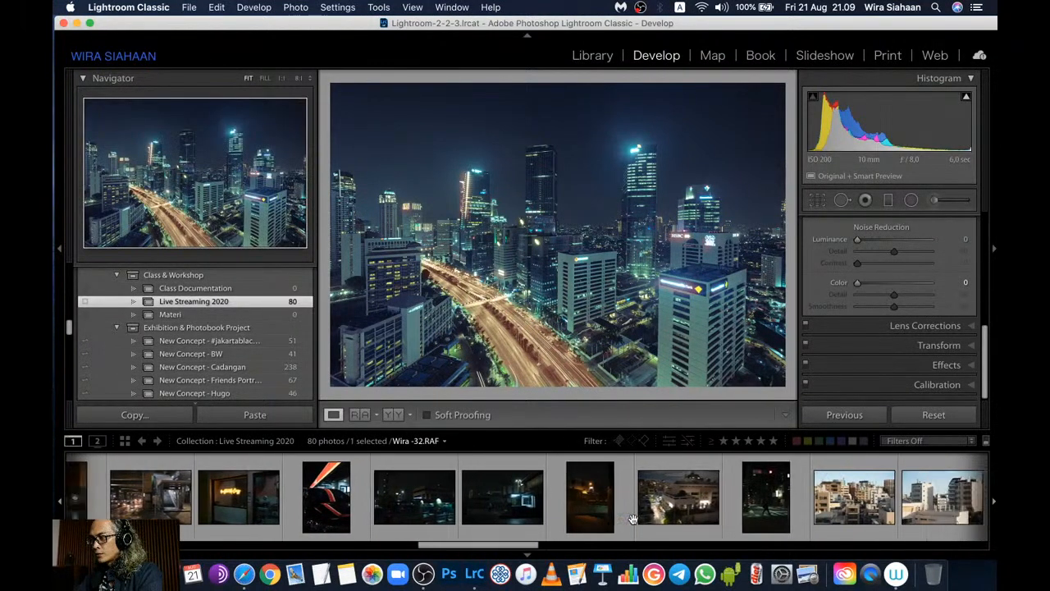
Select photo 40, the daytime city buildings shot, and set its Highlights to −100 and Shadows to +100
scroll(634, 523, down, 3)
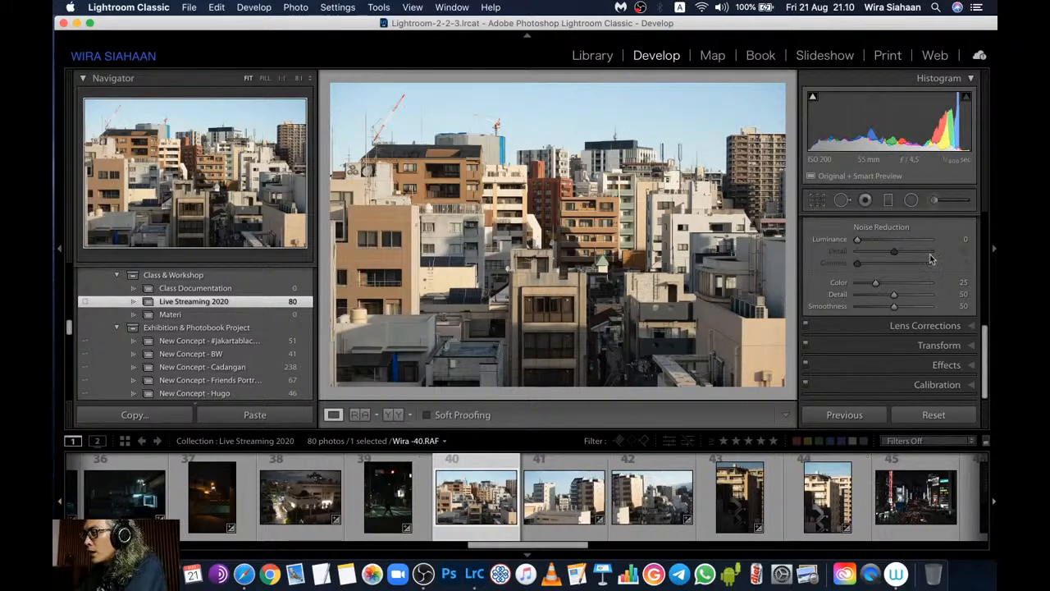
drag(985, 344, 953, 239)
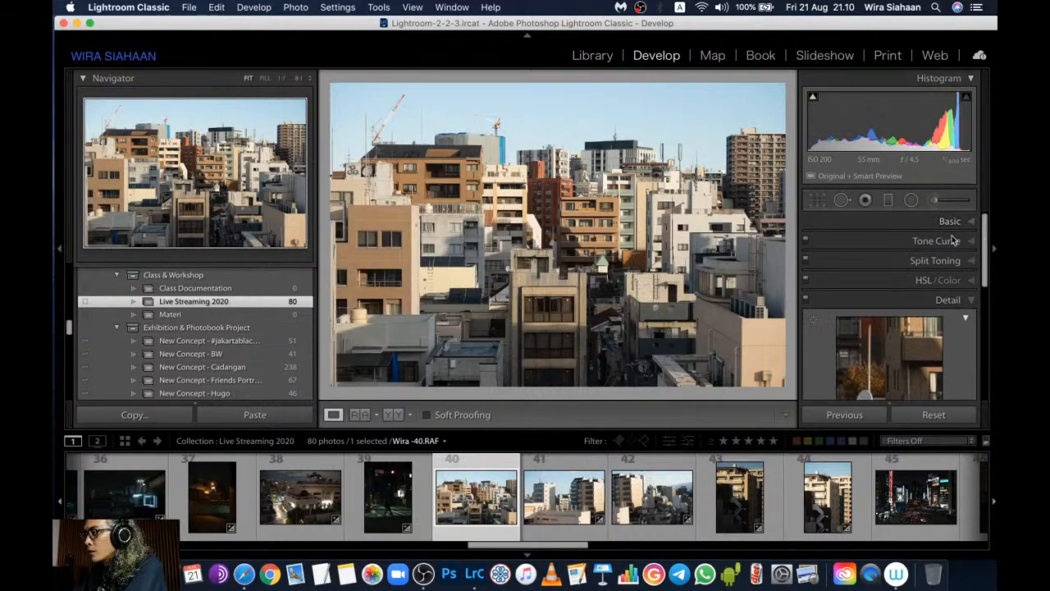
click(949, 222)
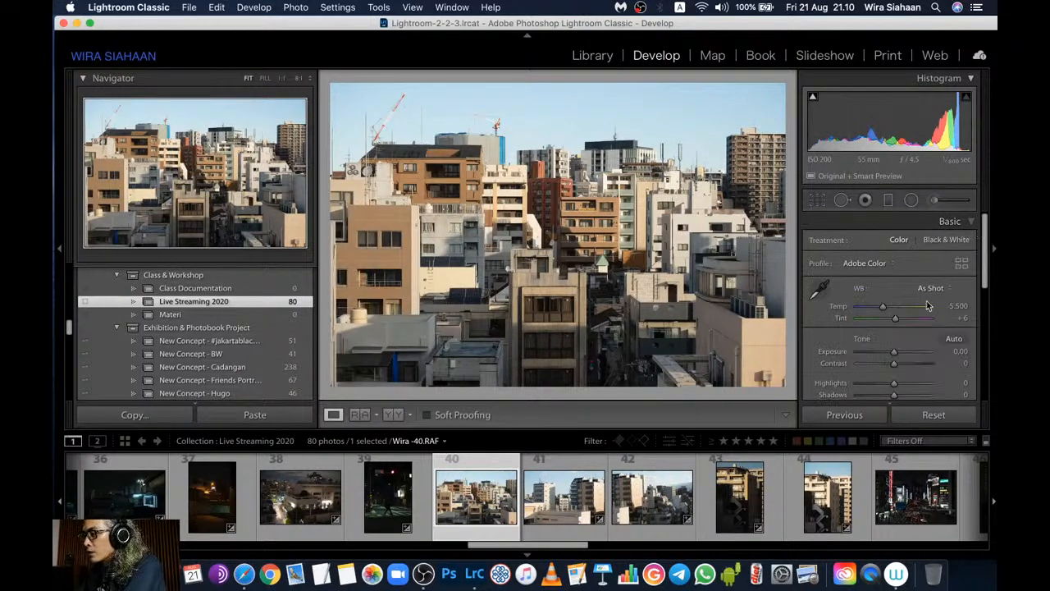
scroll(982, 250, down, 1)
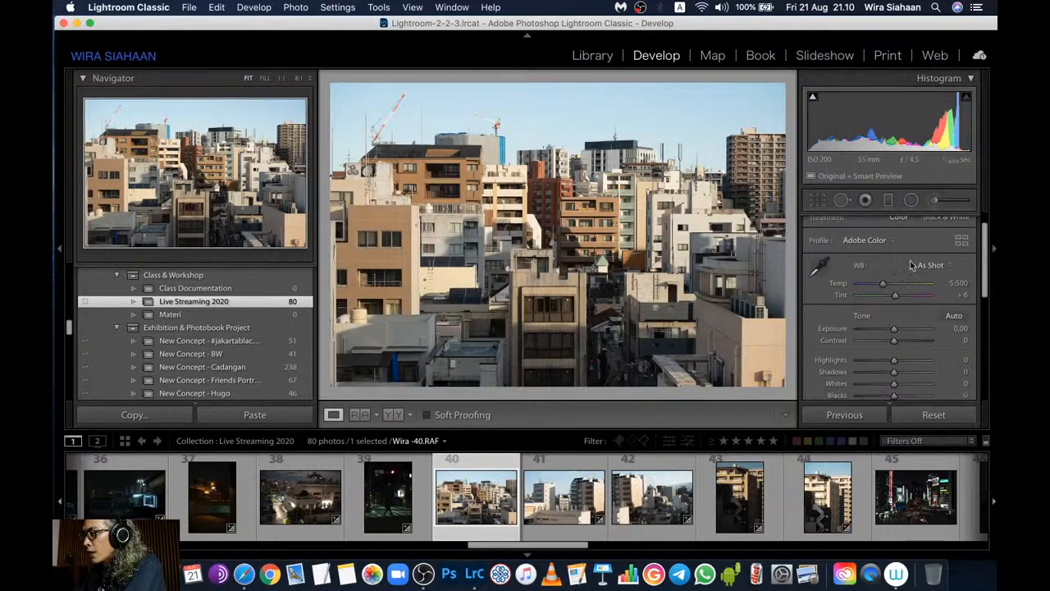
scroll(886, 343, down, 2)
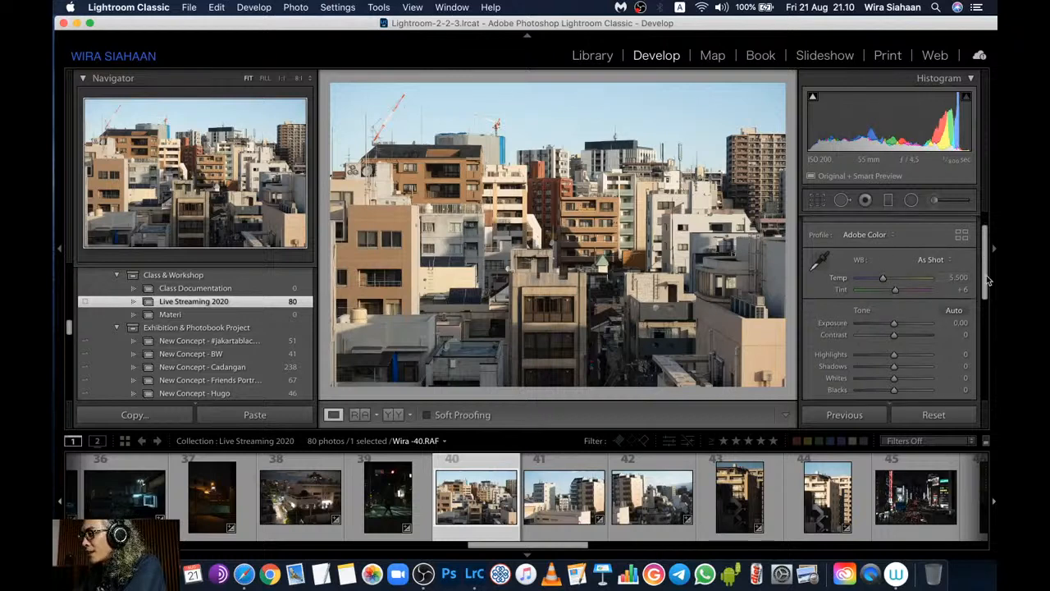
drag(861, 336, 824, 343)
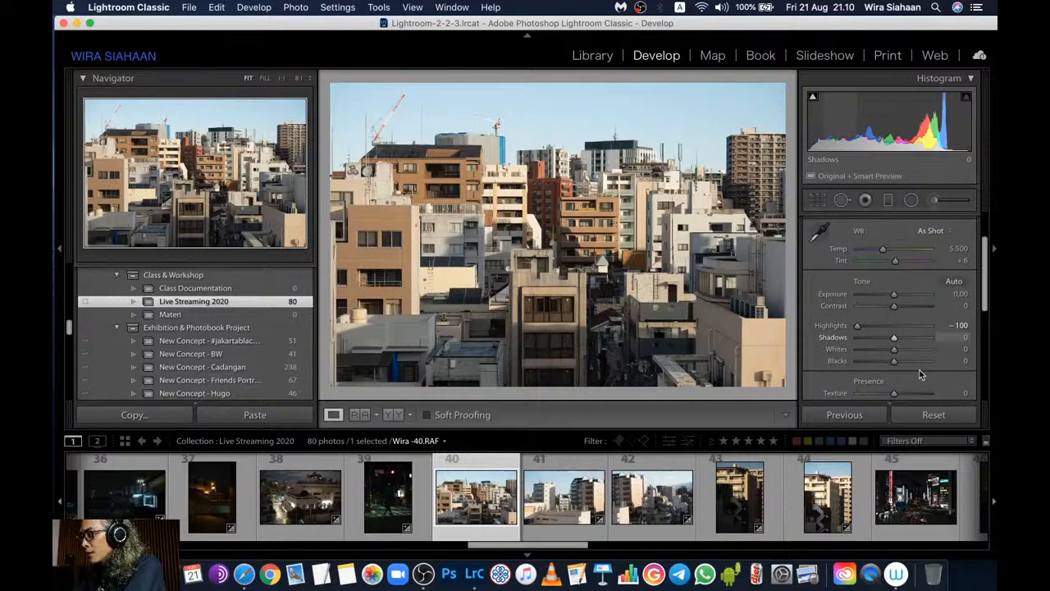
key(equal)
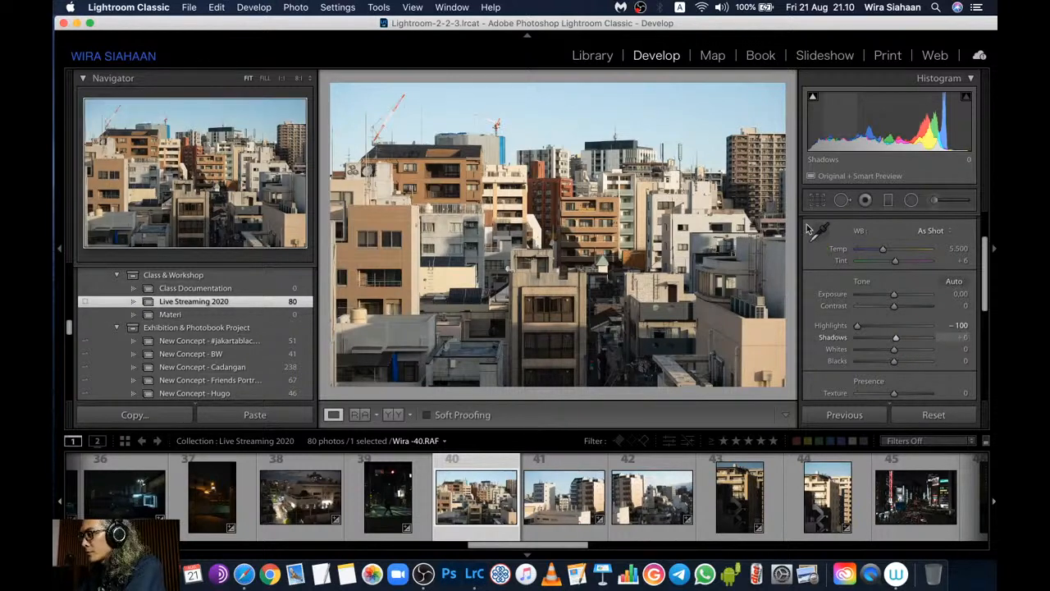
drag(895, 337, 930, 337)
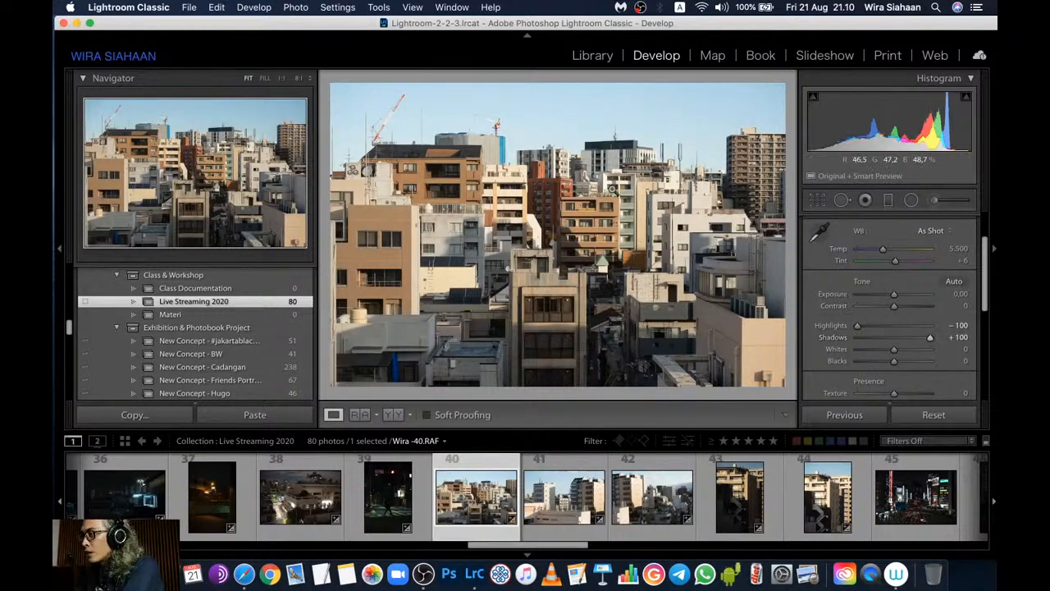
Examine the Calibration sliders for Shadows and the Red, Green and Blue Primaries, and open the HSL/Color adjustments
drag(987, 262, 988, 243)
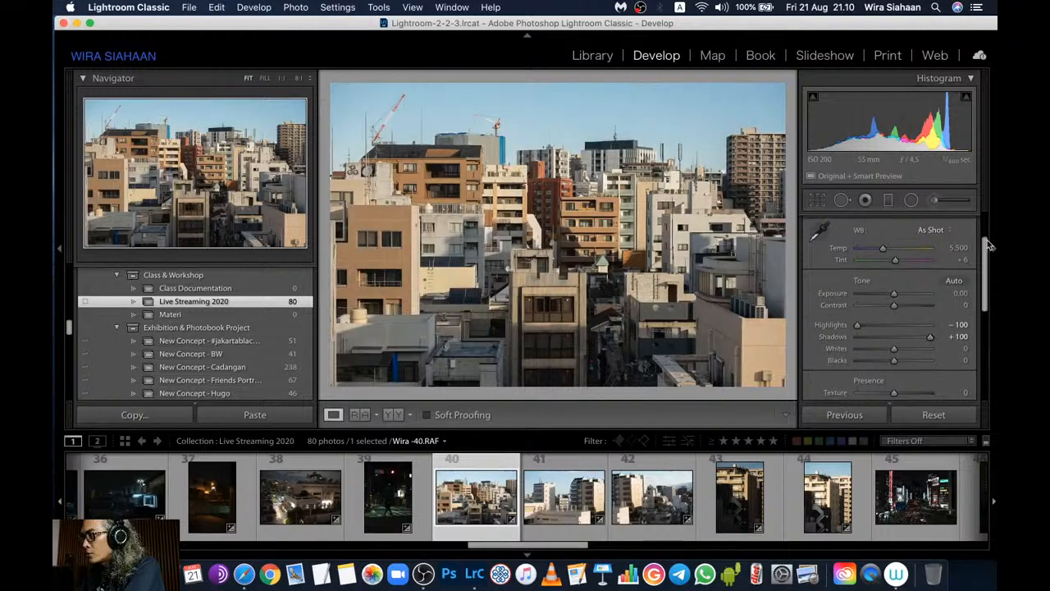
scroll(903, 324, up, 1)
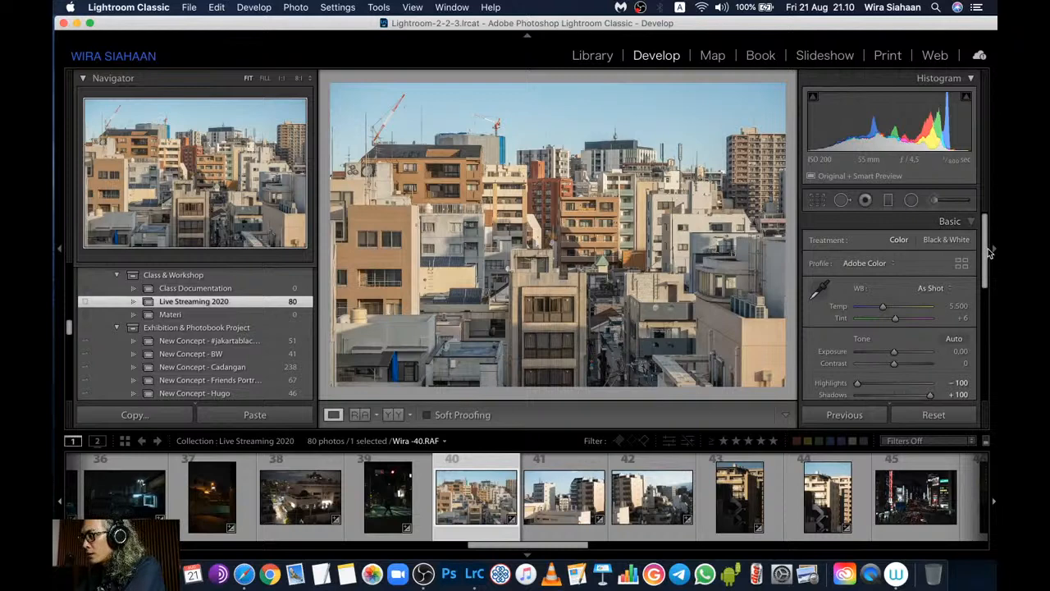
drag(989, 269, 991, 352)
click(950, 387)
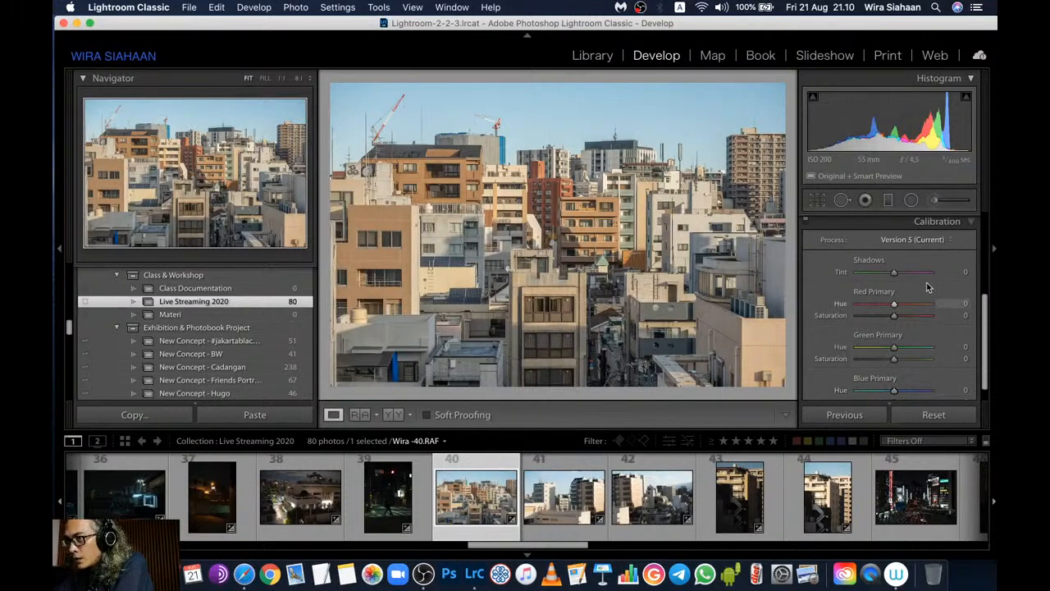
scroll(927, 285, up, 1)
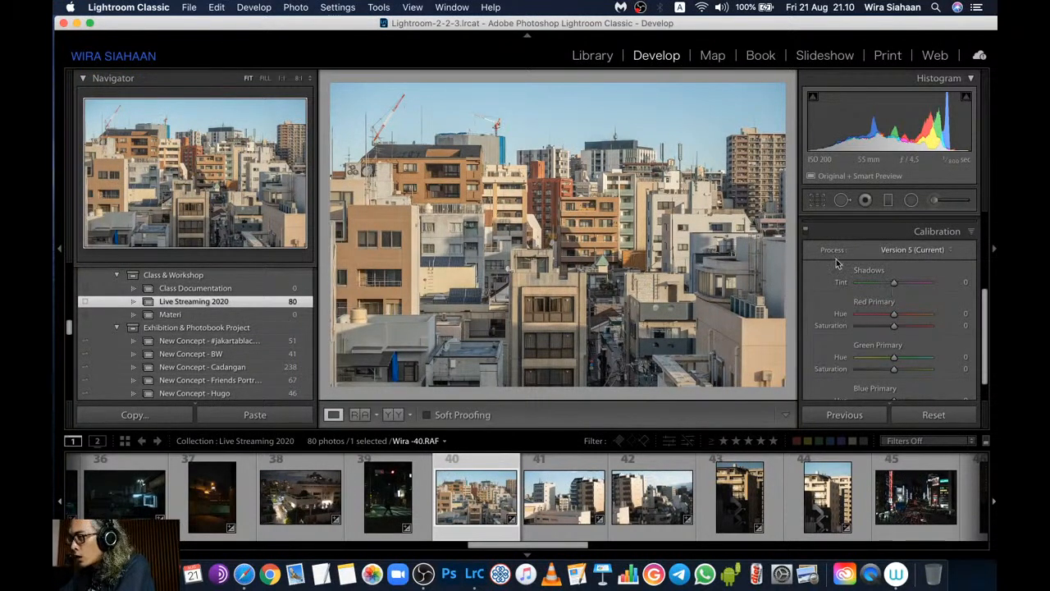
scroll(883, 305, up, 3)
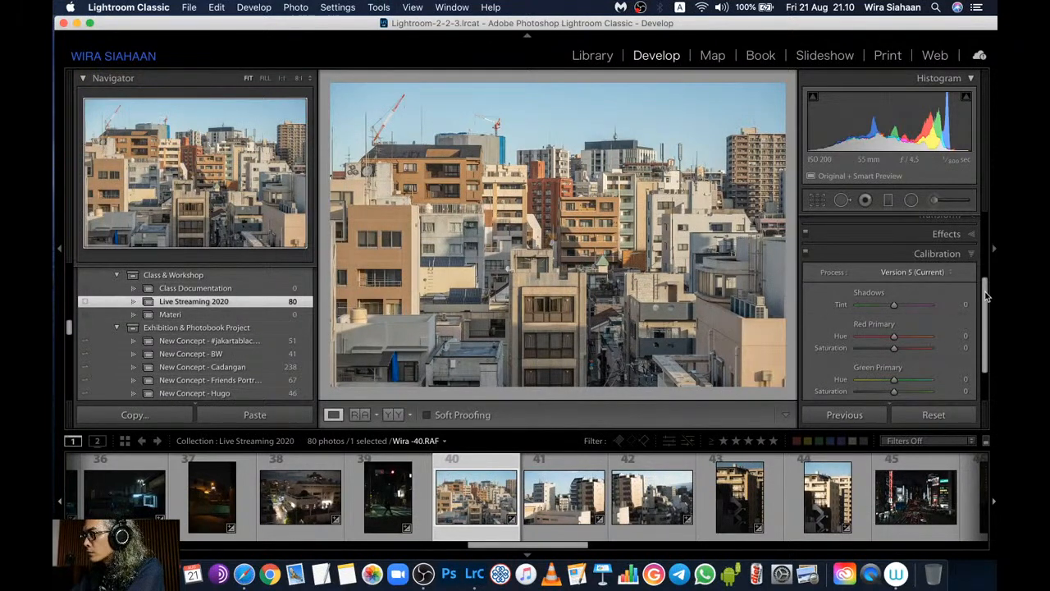
drag(987, 297, 992, 329)
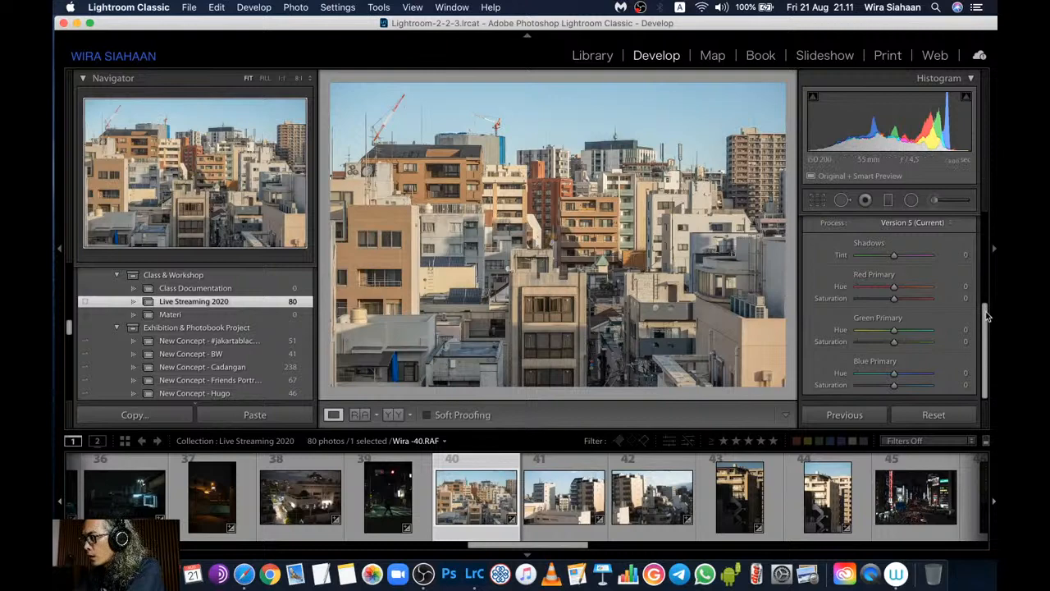
drag(987, 317, 987, 220)
click(924, 281)
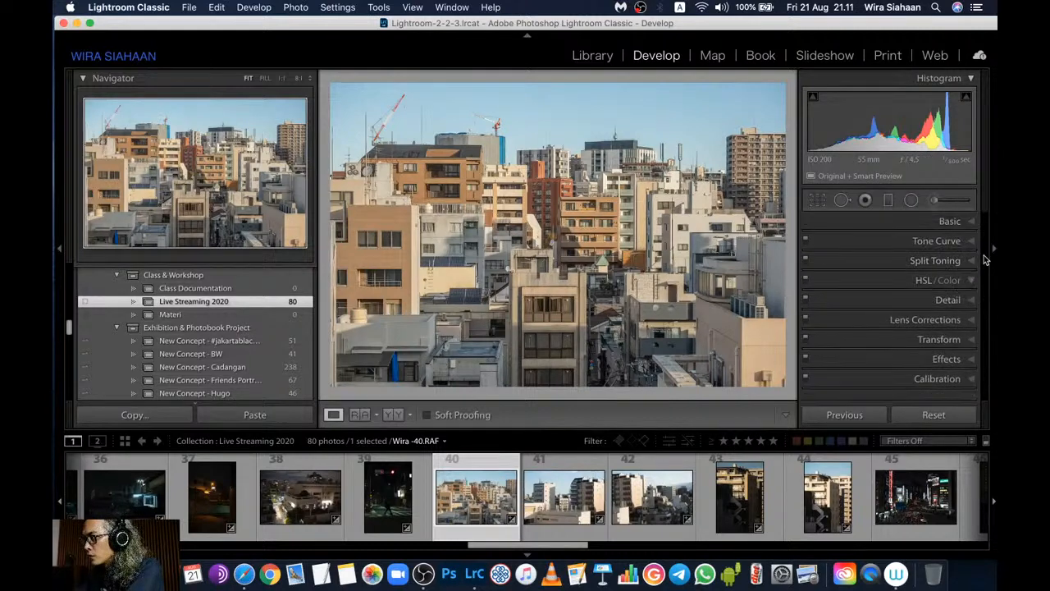
Switch to Adobe Color in Safari, shift the Triad harmony's green marker to yellow-green on the color wheel, and return to Lightroom Classic
key(super+Tab)
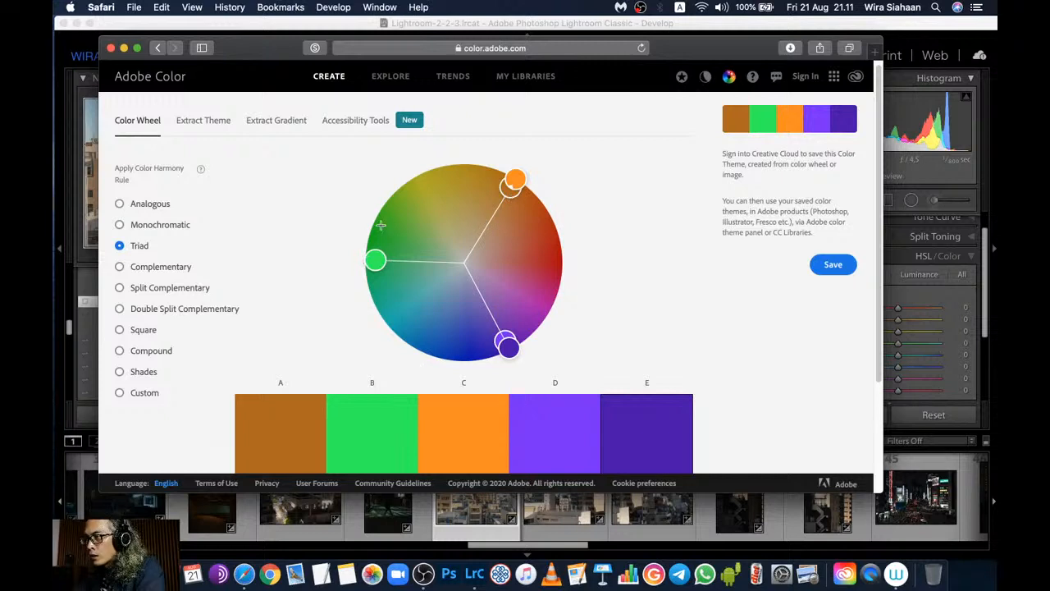
drag(376, 260, 402, 192)
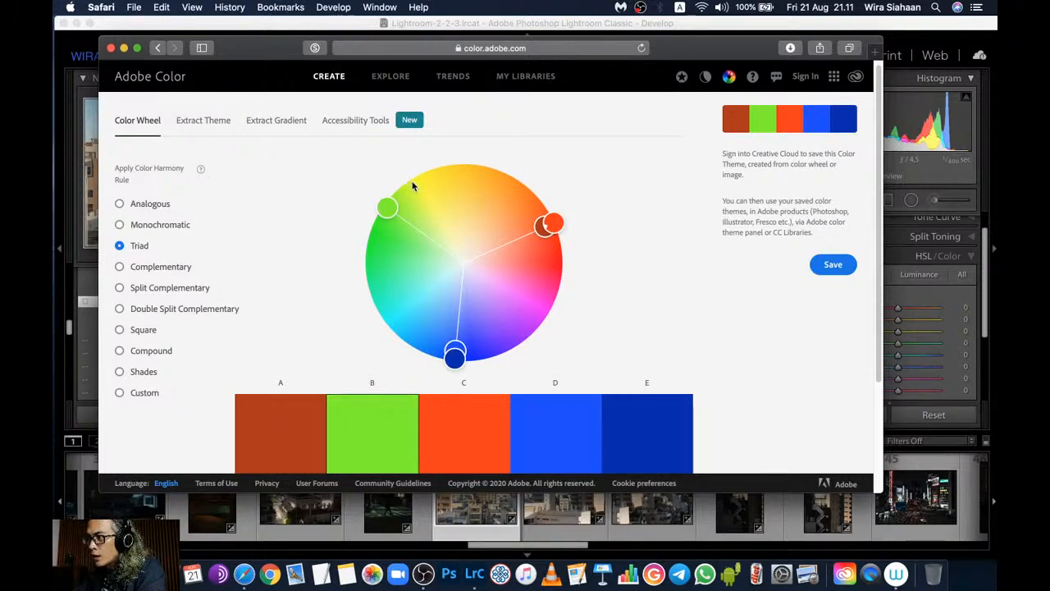
mouse_move(399, 198)
mouse_down()
mouse_move(408, 180)
mouse_move(396, 188)
mouse_up()
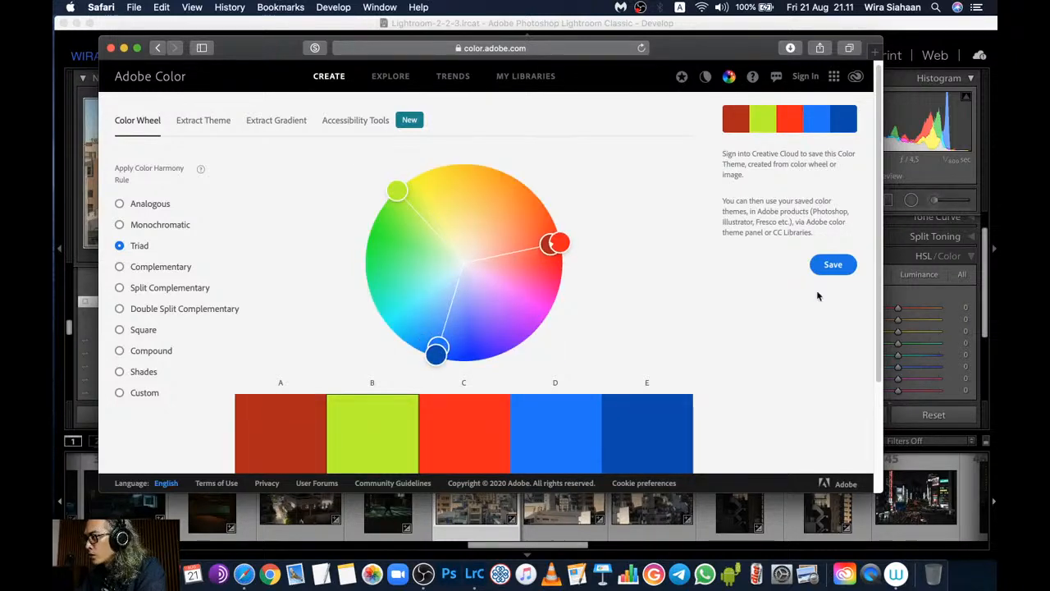
click(887, 336)
key(super+Tab)
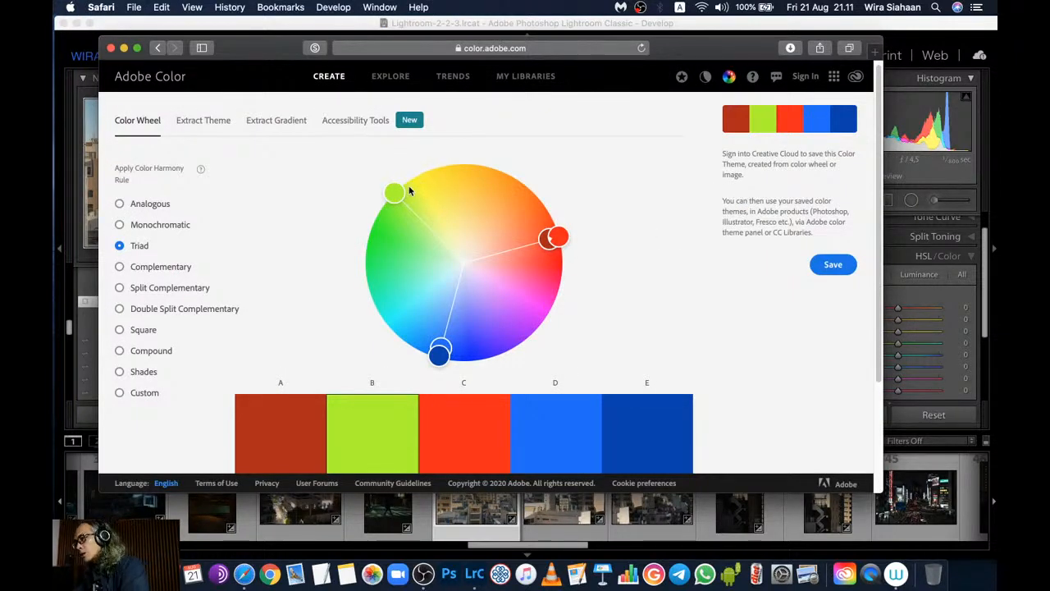
key(super+Tab)
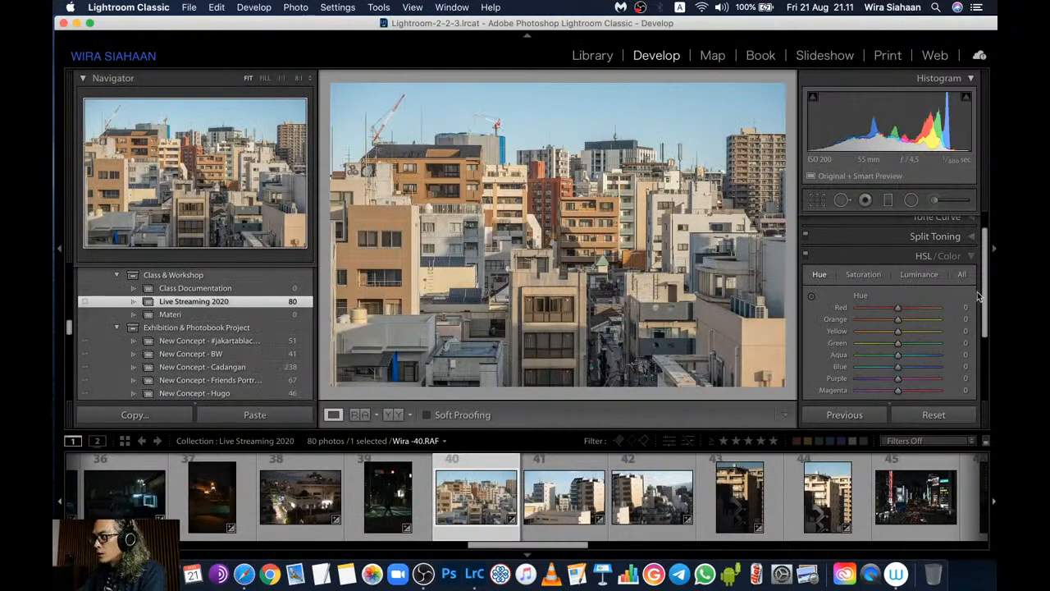
In Calibration, set the Green Primary hue to +100, the Red Primary hue to +52 and the Blue Primary hue to −50
drag(984, 276, 995, 364)
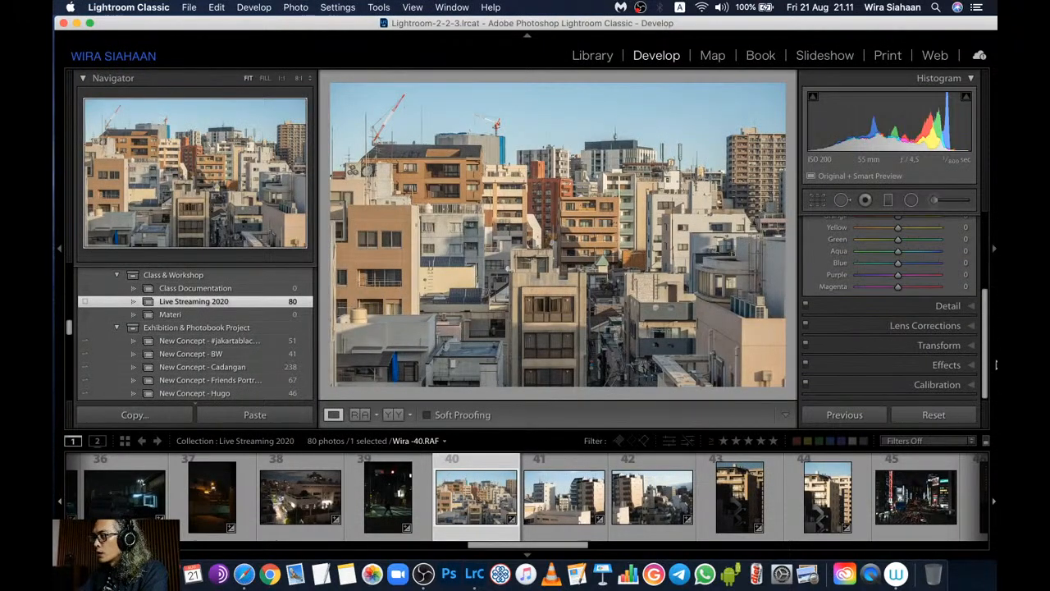
click(948, 385)
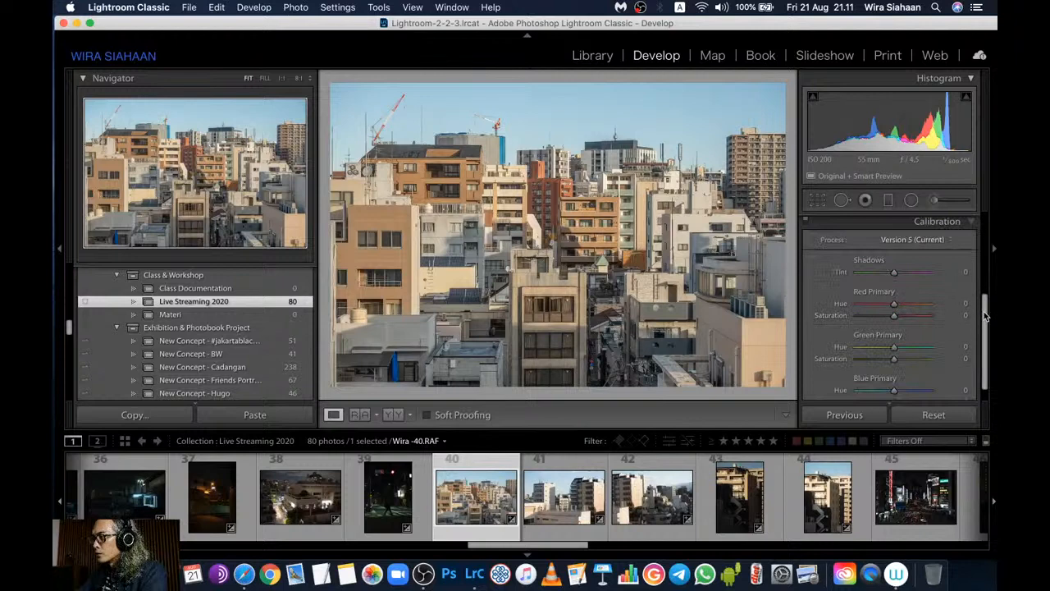
scroll(985, 316, down, 1)
drag(894, 331, 934, 335)
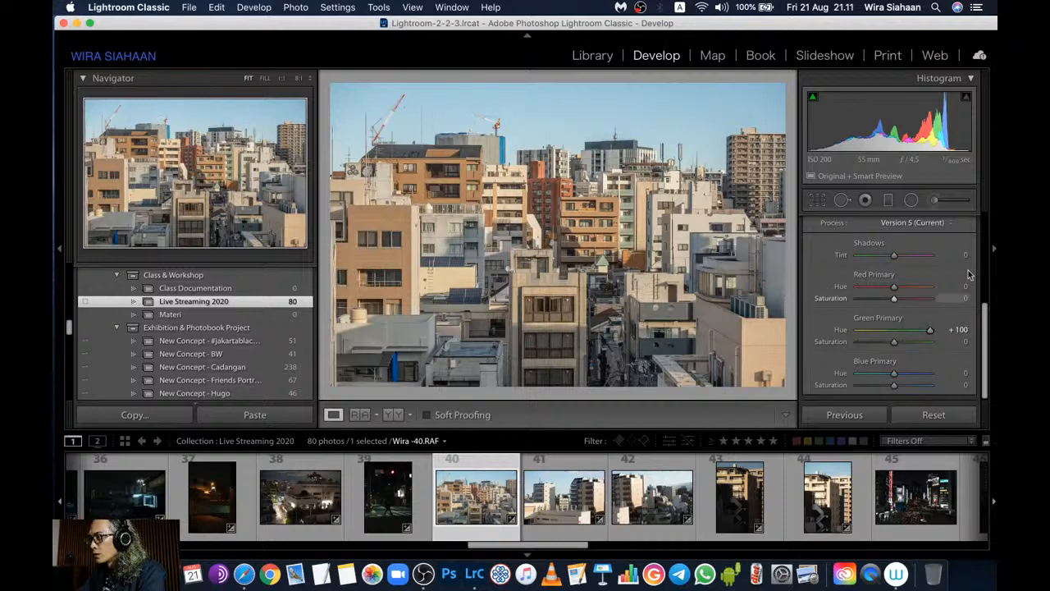
mouse_move(986, 322)
mouse_down()
mouse_move(986, 310)
mouse_move(990, 336)
mouse_up()
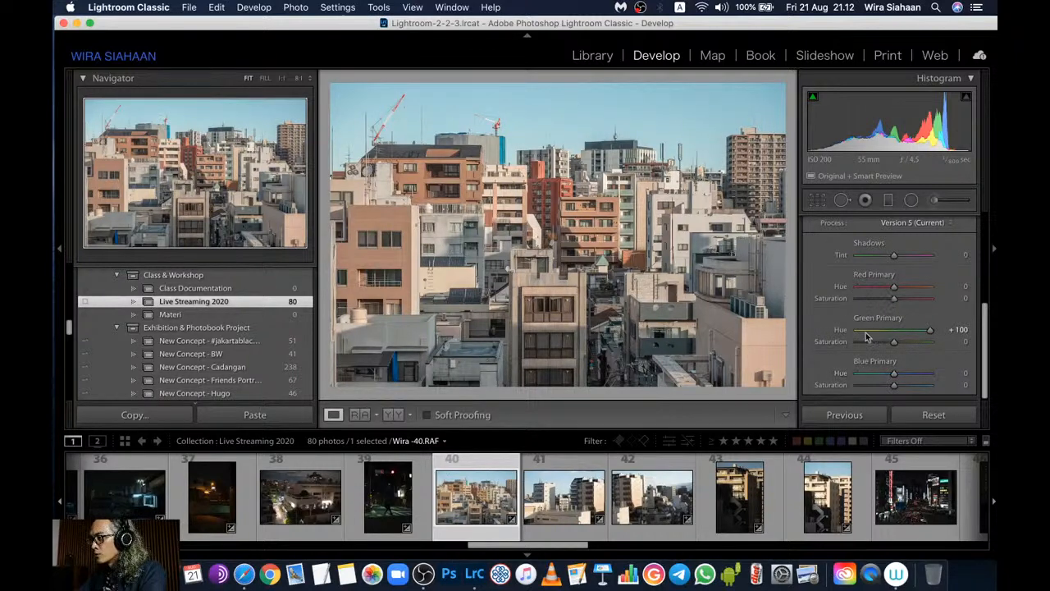
drag(894, 287, 913, 292)
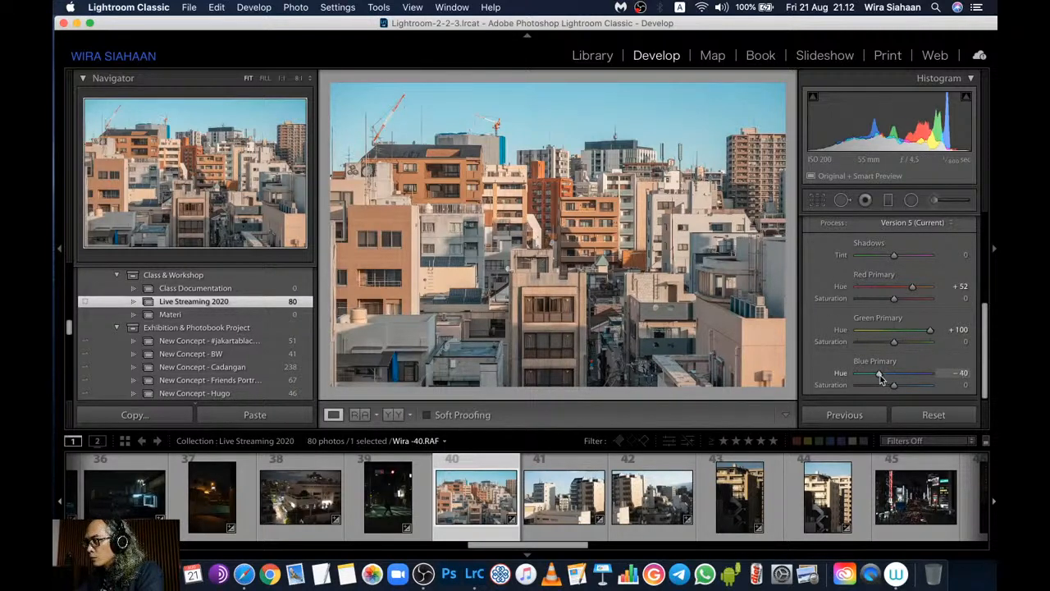
drag(876, 377, 876, 376)
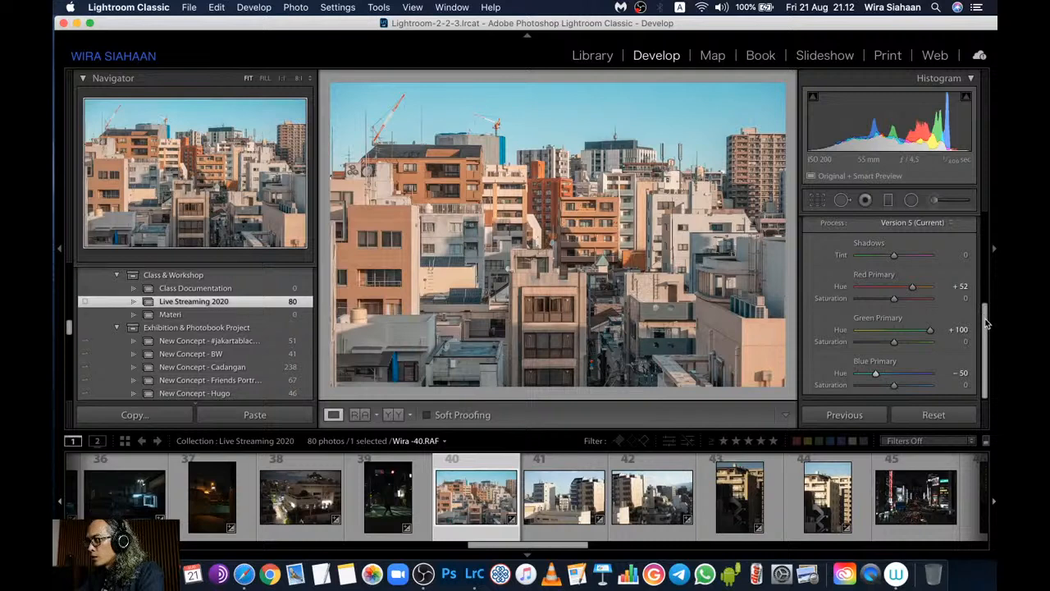
Raise the photo's Exposure to +0.40 in the Basic adjustments
drag(984, 304, 973, 199)
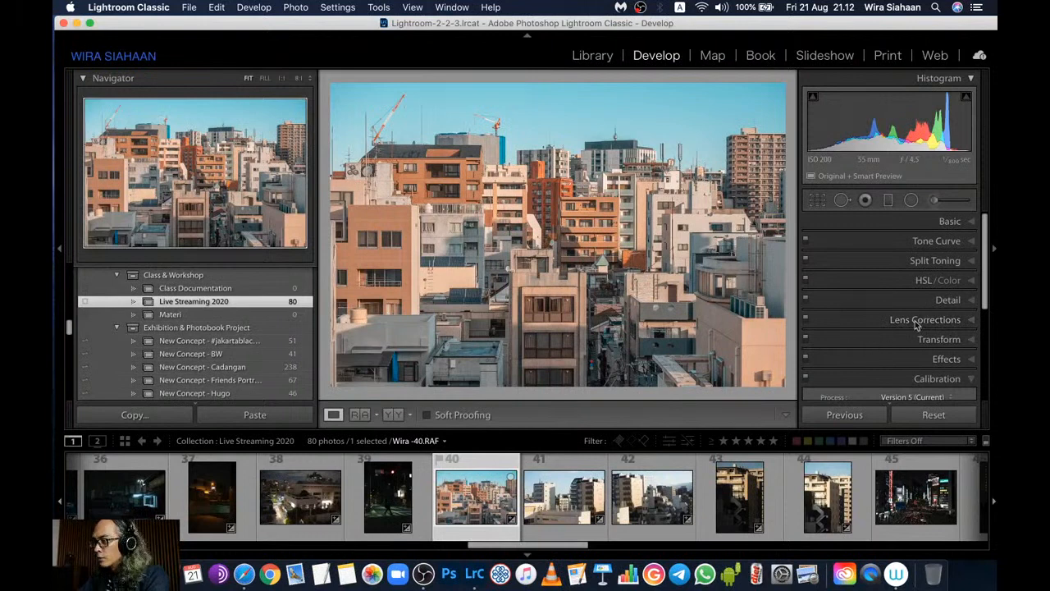
scroll(990, 264, down, 5)
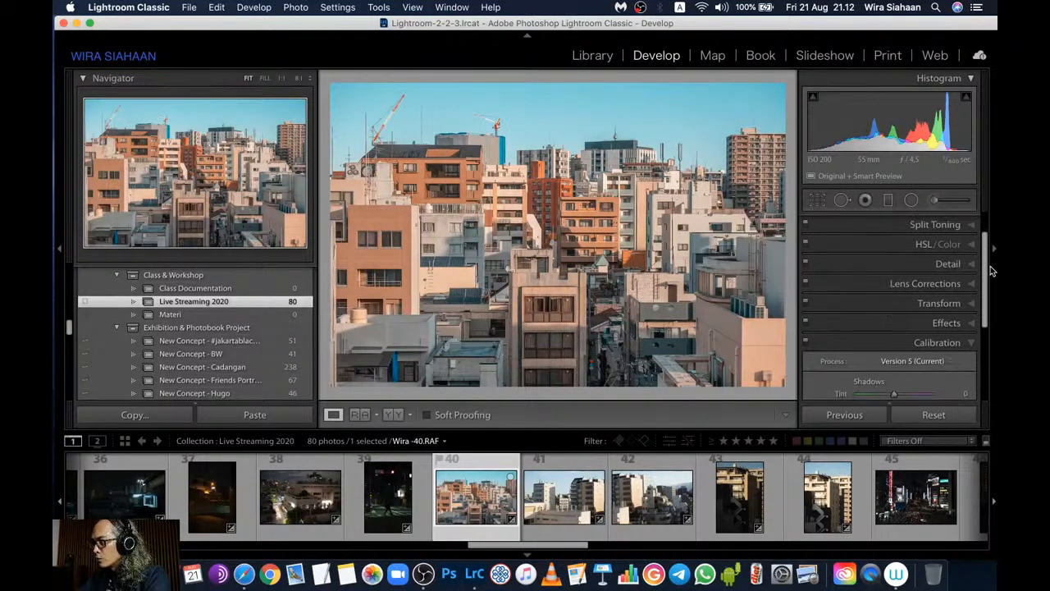
scroll(968, 287, up, 5)
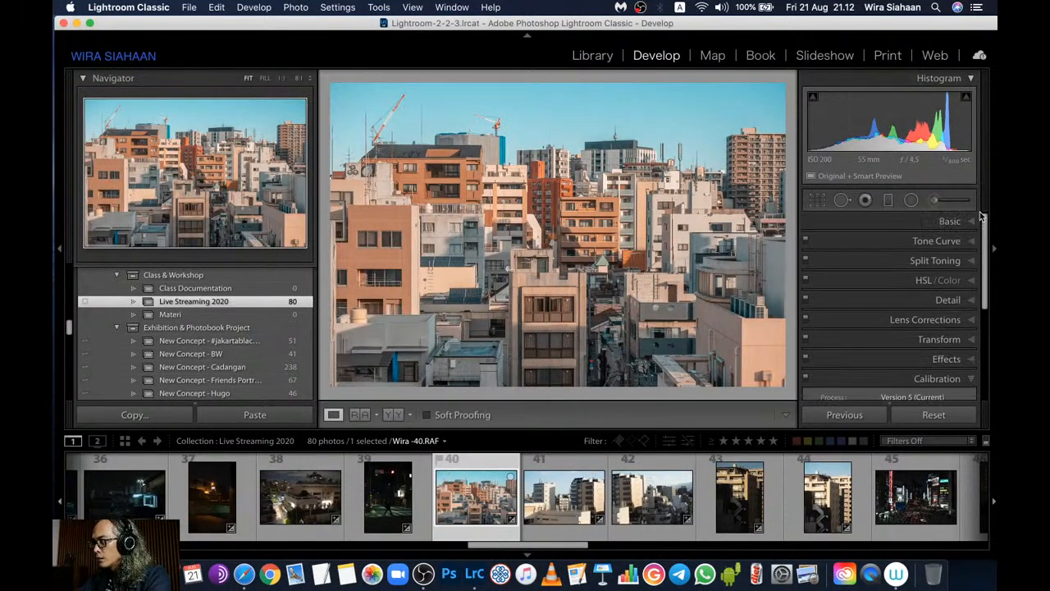
click(948, 222)
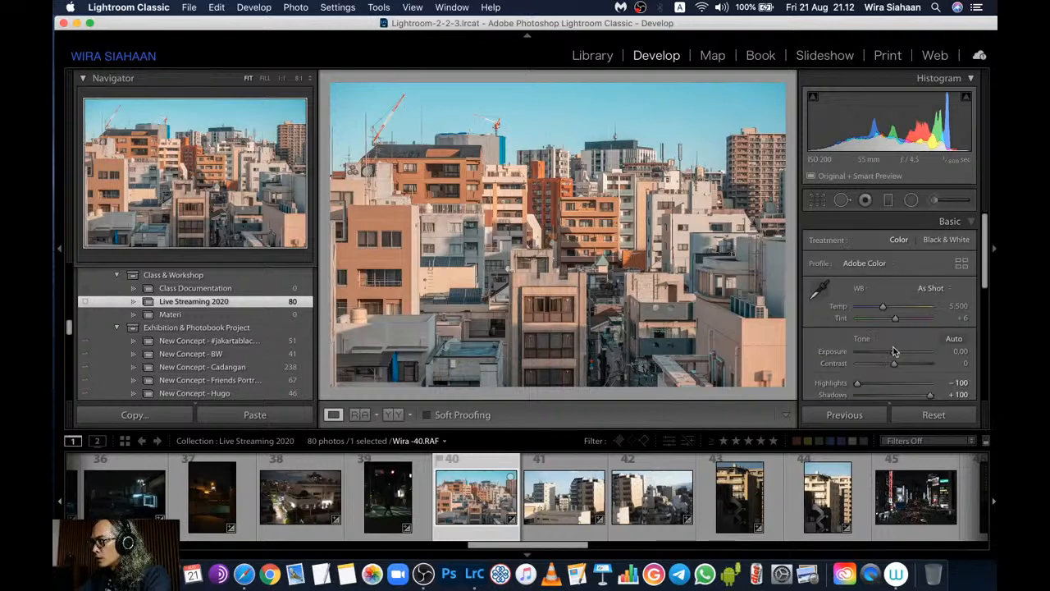
drag(895, 361, 898, 361)
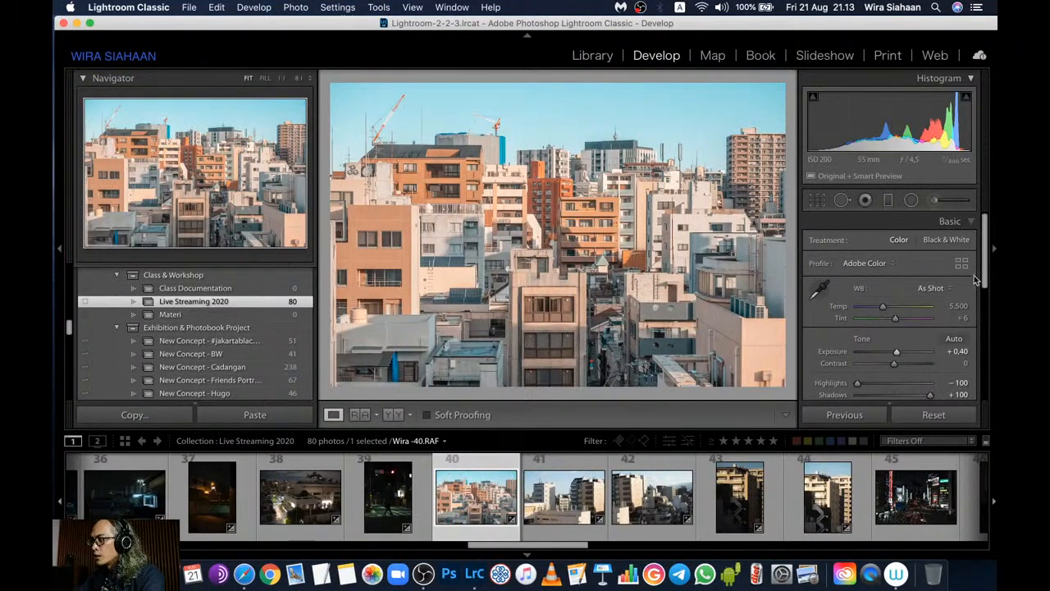
In Split Toning, tint the shadows purple with hue 271 and saturation 31
drag(984, 265, 996, 385)
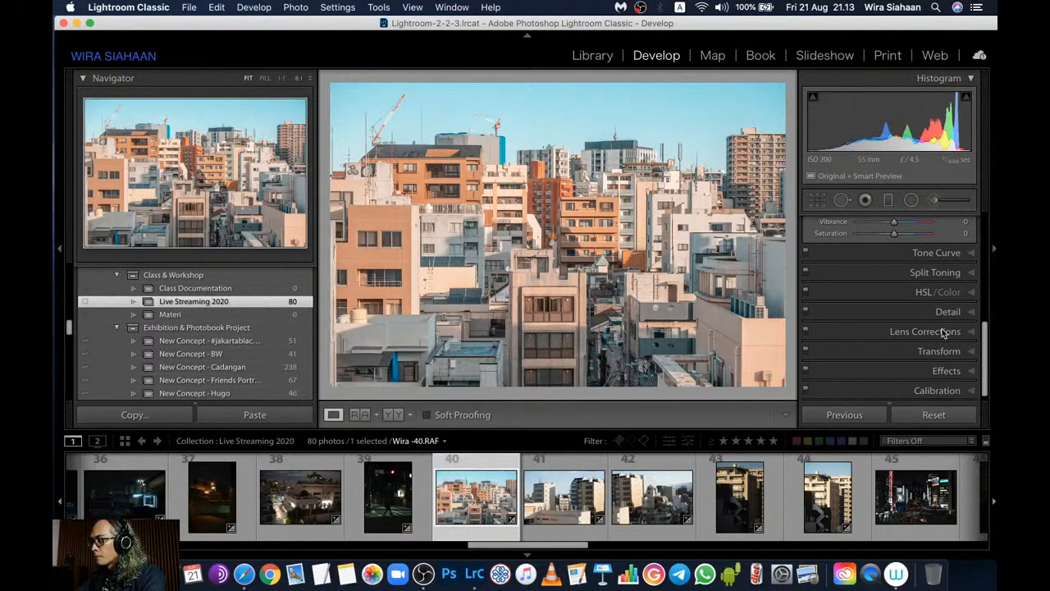
click(948, 275)
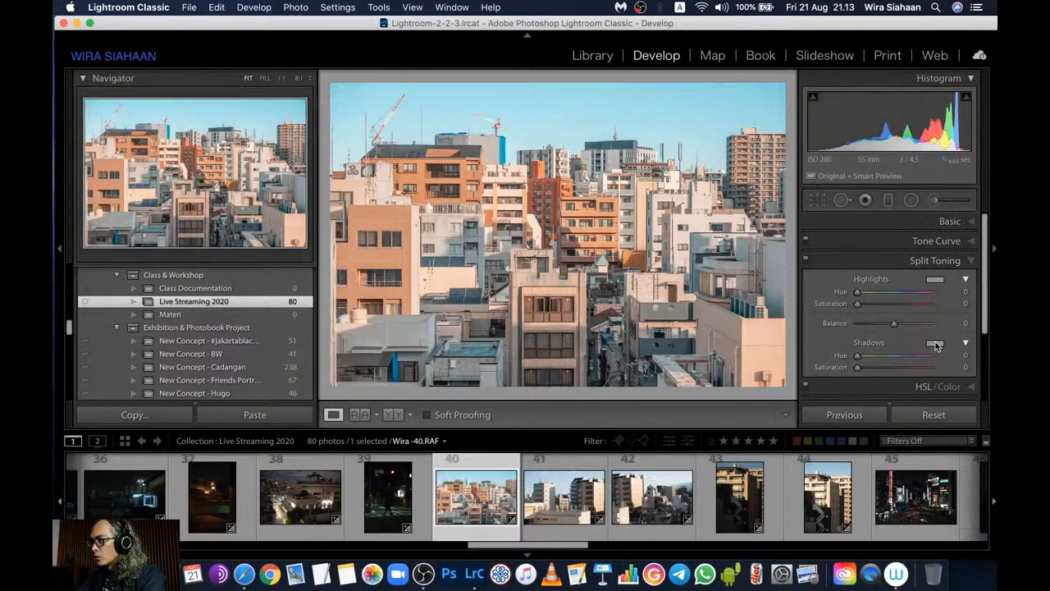
click(936, 343)
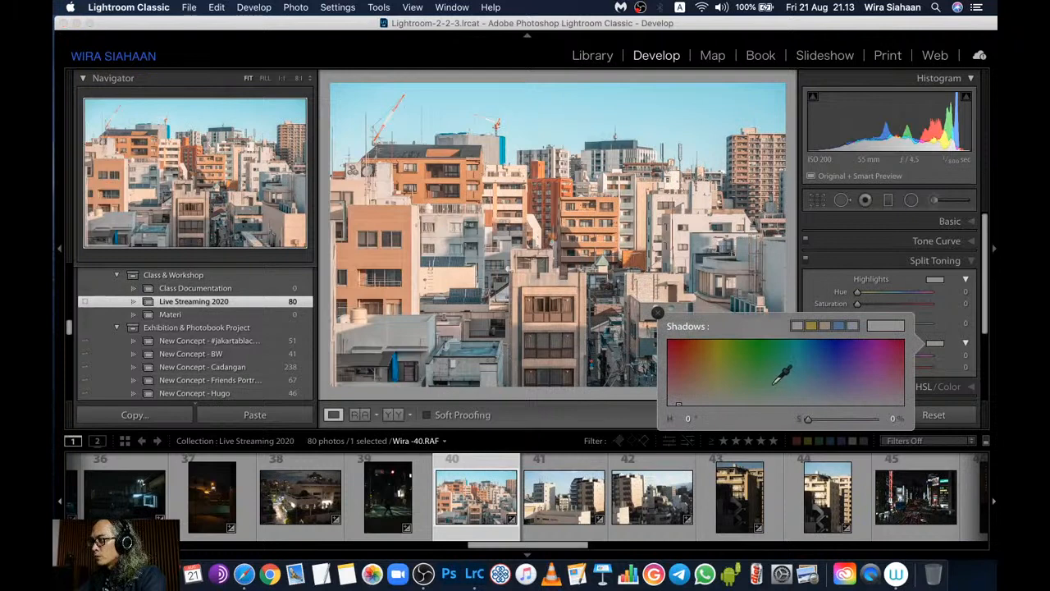
drag(776, 383, 857, 385)
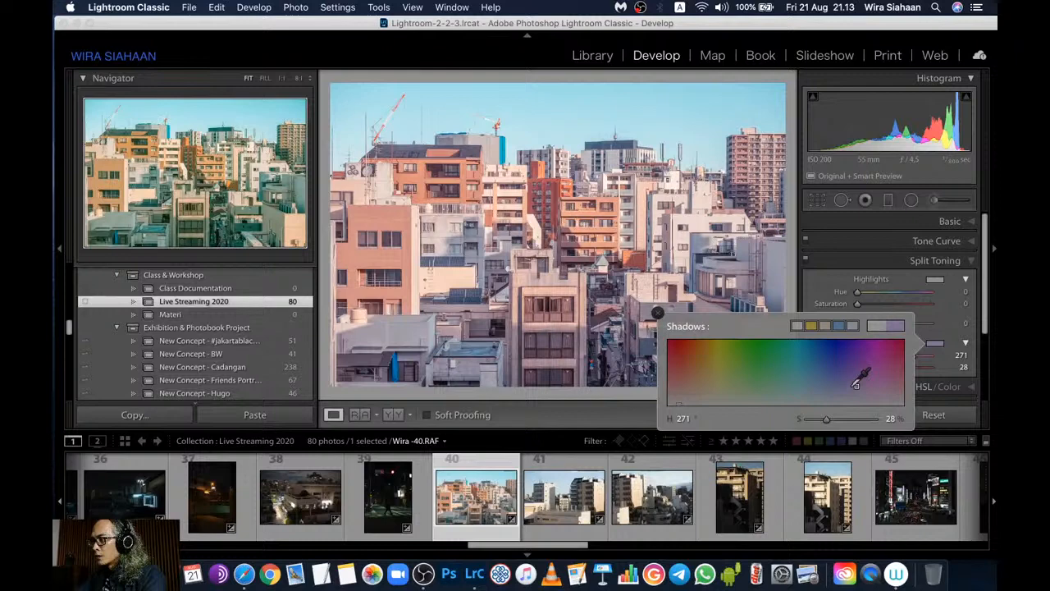
Tint the Split Toning highlights green with hue 128 and saturation 23, and set the Balance to −4
click(935, 279)
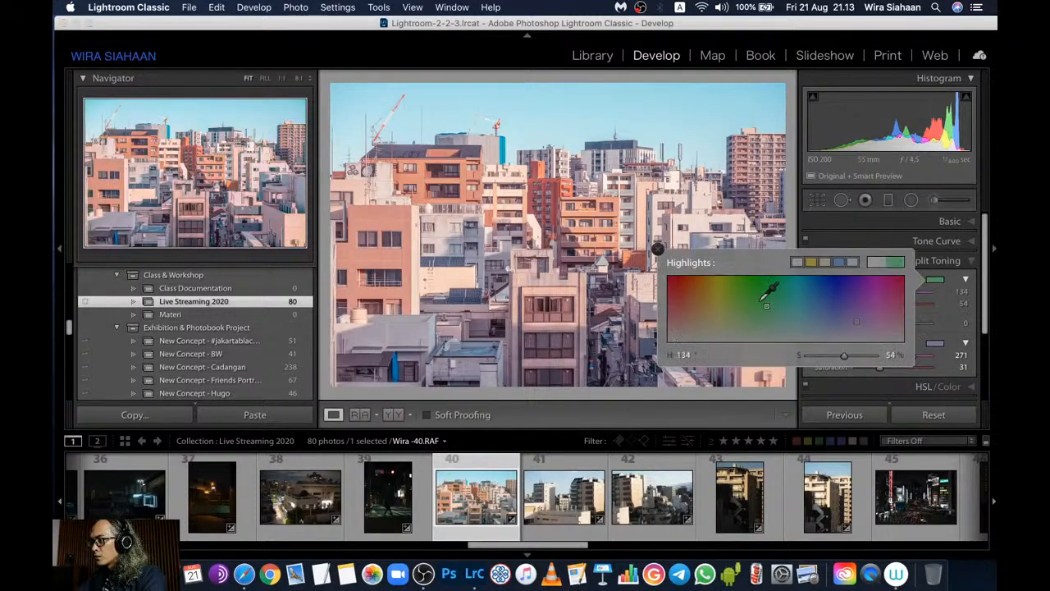
click(733, 296)
mouse_move(762, 285)
mouse_down()
mouse_move(783, 296)
mouse_move(763, 325)
mouse_up()
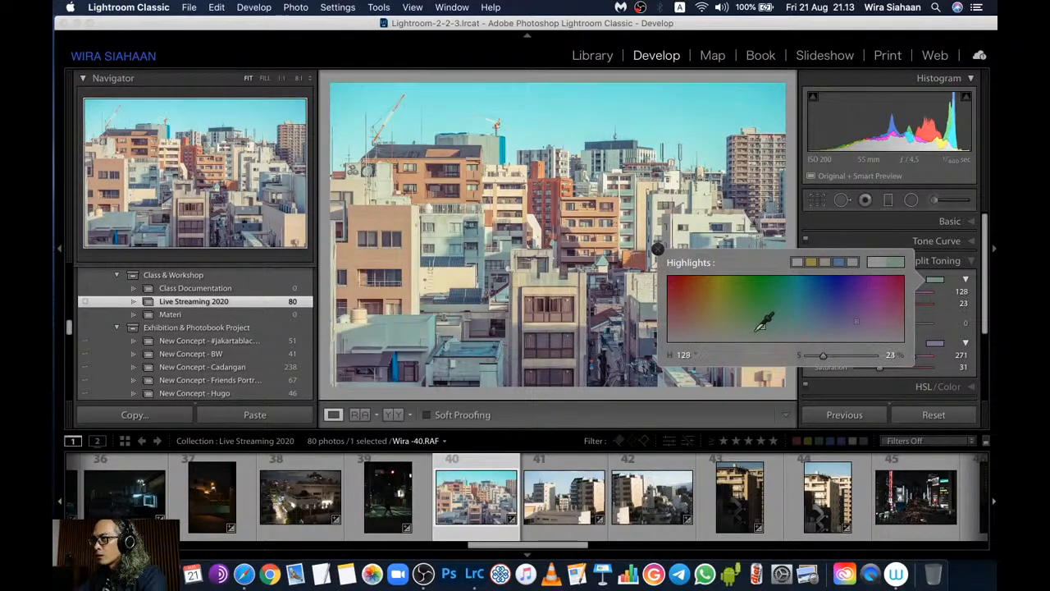
click(658, 249)
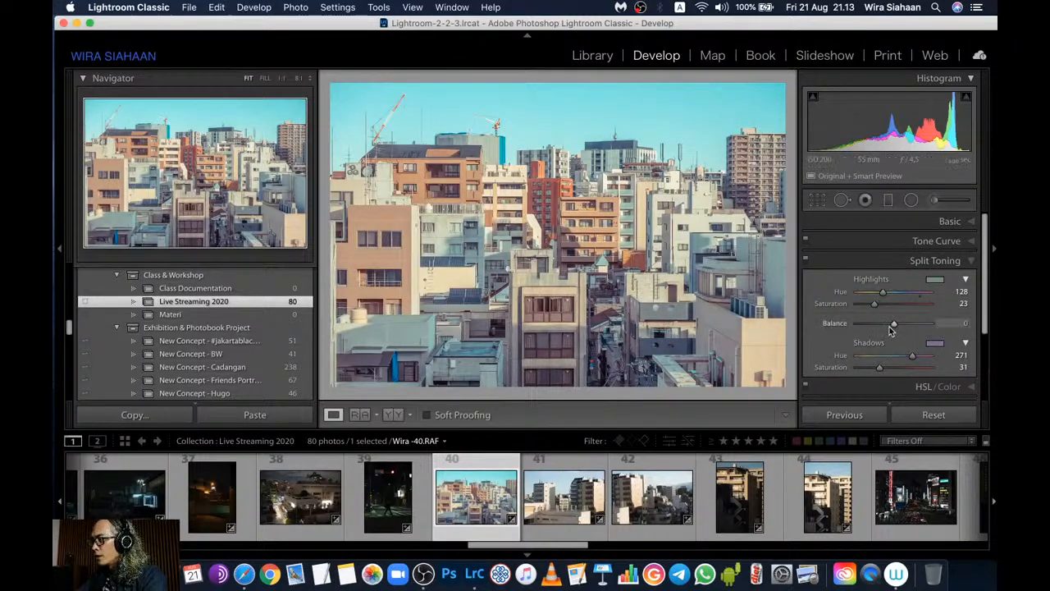
mouse_move(888, 325)
mouse_down()
mouse_move(908, 325)
mouse_move(877, 326)
mouse_move(889, 327)
mouse_up()
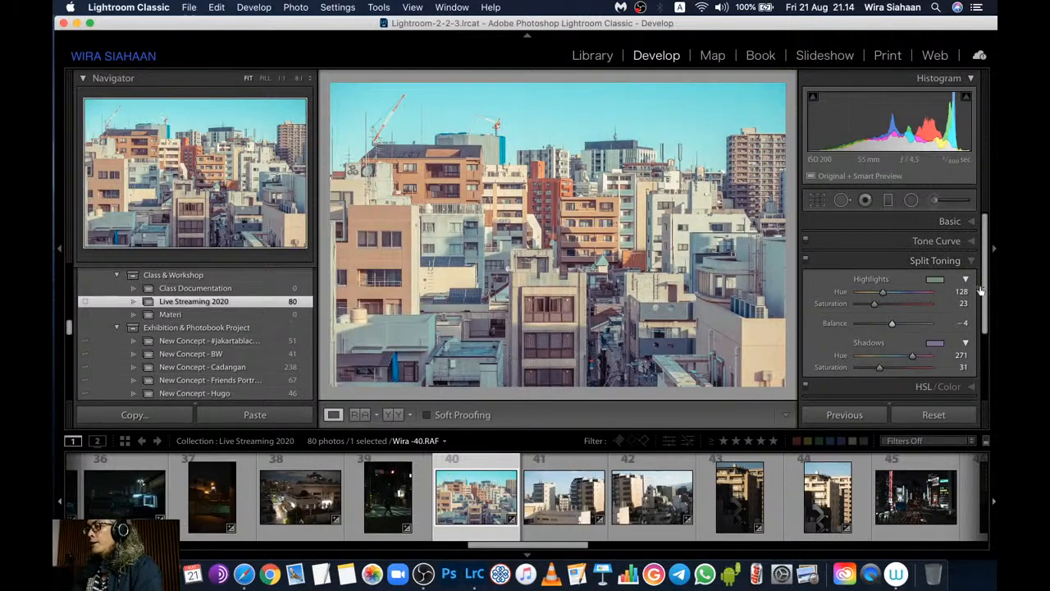
In the HSL Hue adjustments, shift Blue to −44
drag(988, 279, 989, 307)
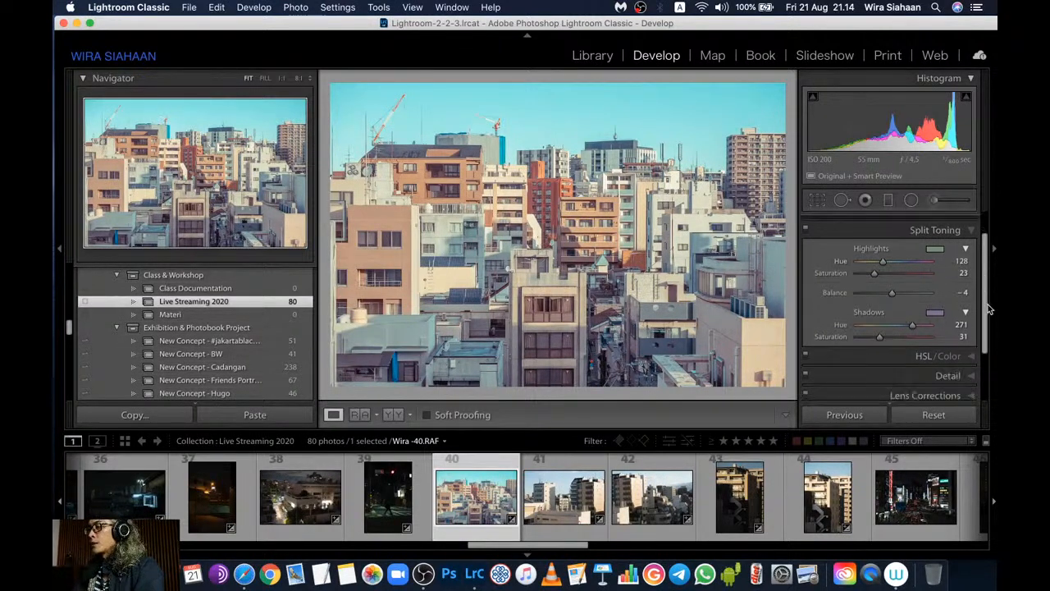
click(960, 353)
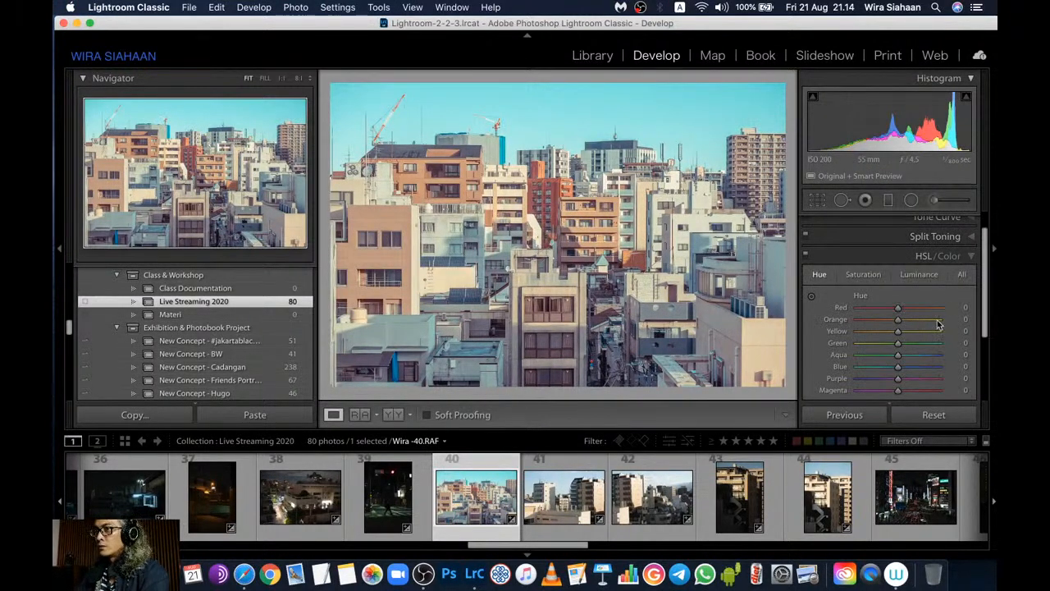
scroll(988, 287, down, 3)
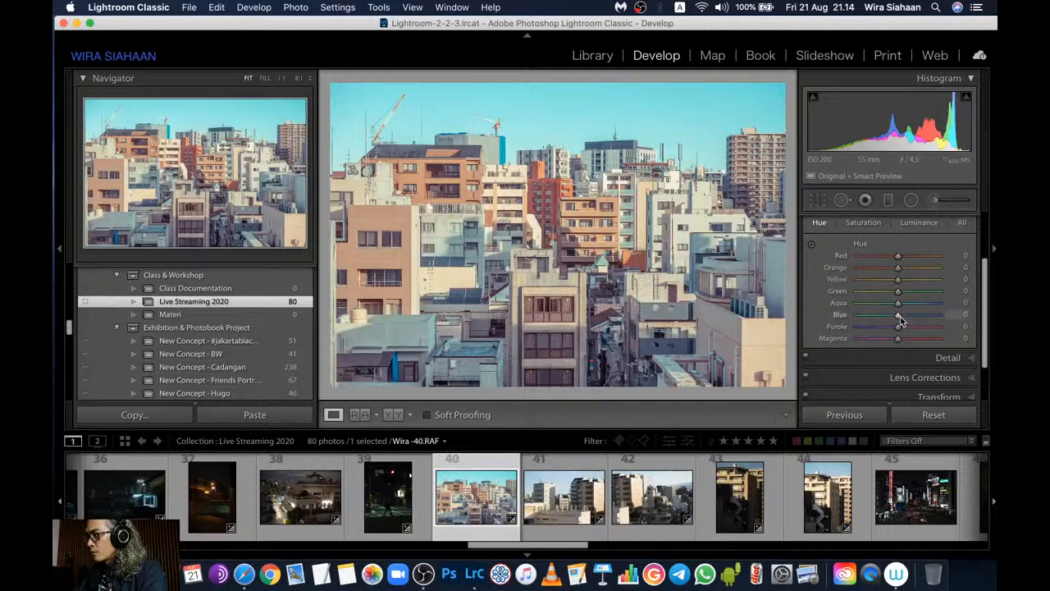
drag(892, 320, 886, 320)
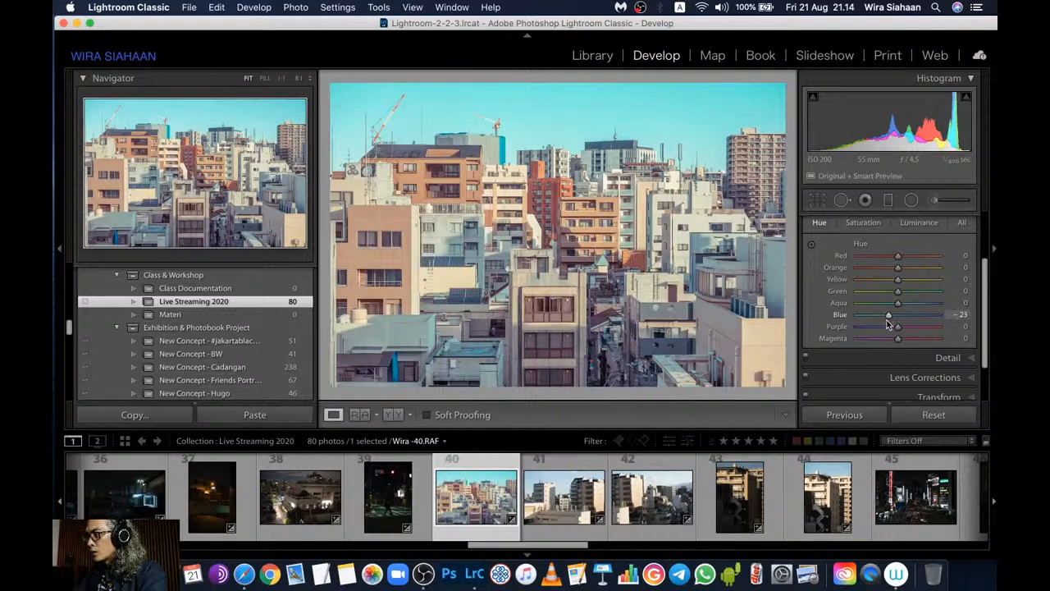
drag(888, 316, 869, 333)
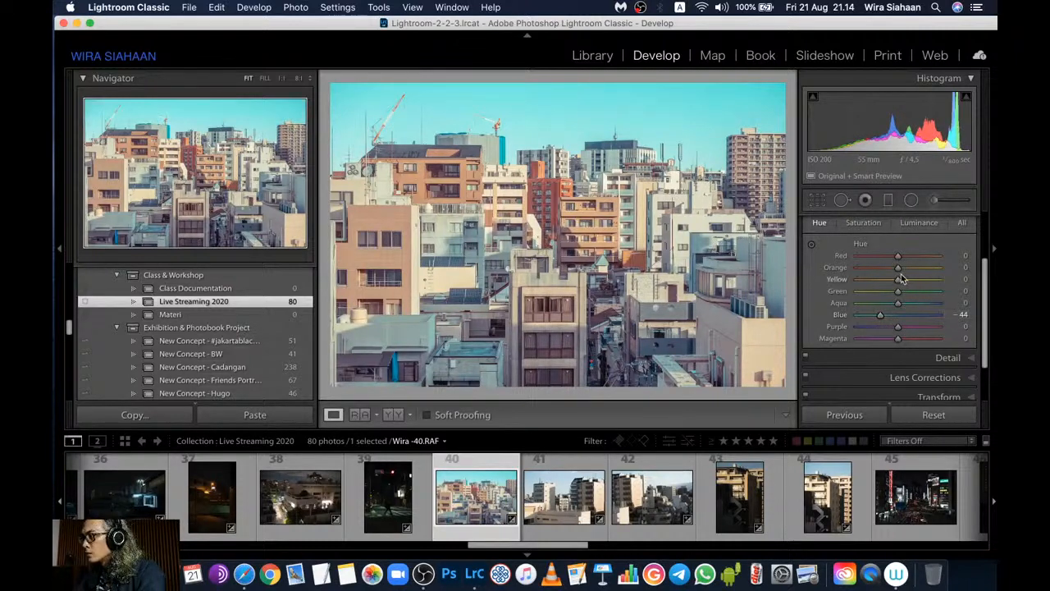
Set the HSL hues of Yellow to −100, Orange to +15, Green to −100 and Aqua to −22
drag(900, 282, 847, 285)
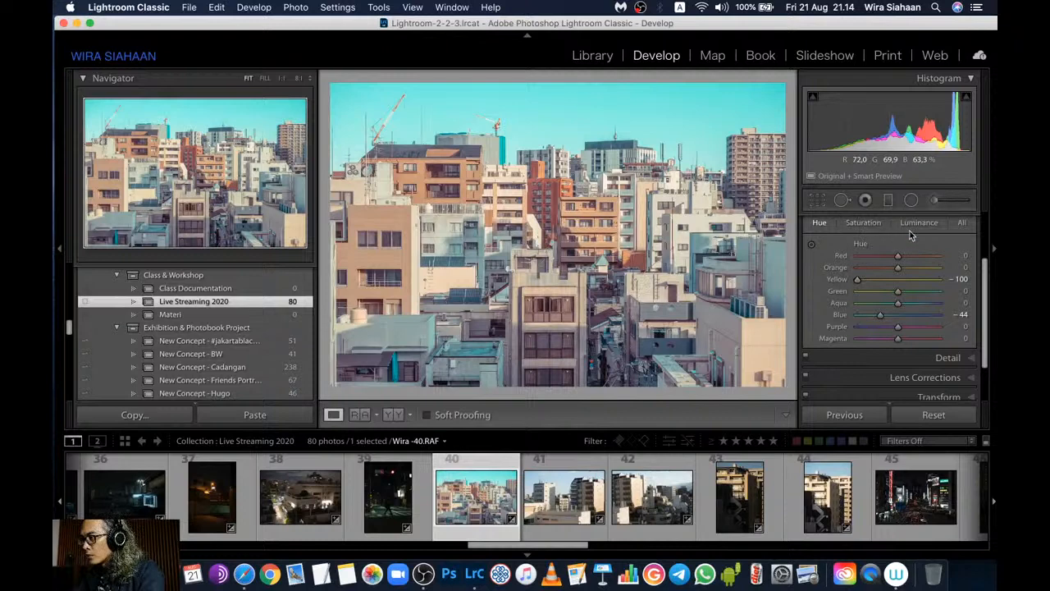
drag(898, 269, 904, 268)
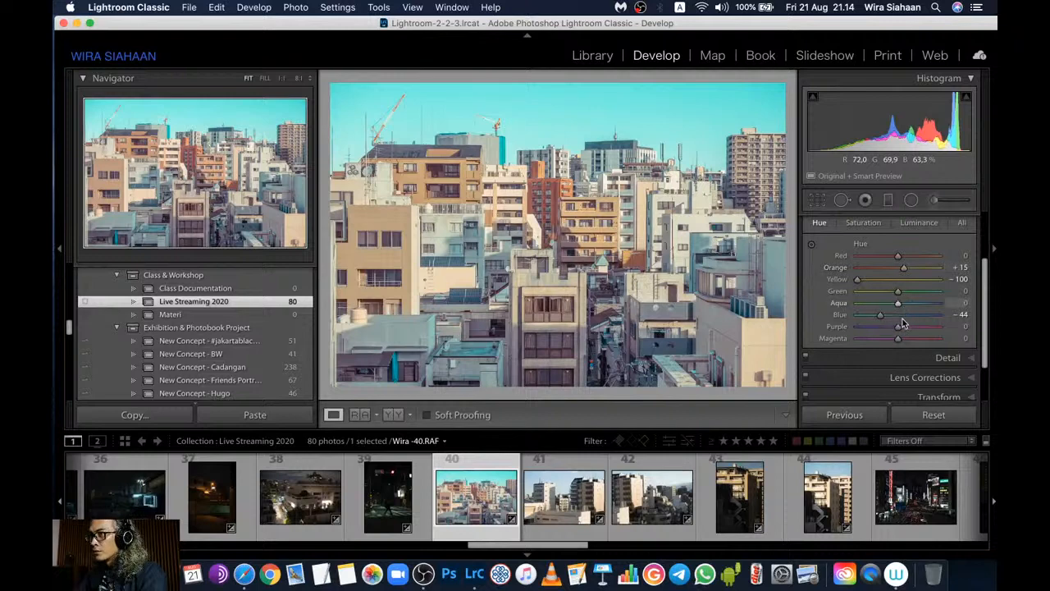
drag(899, 292, 835, 300)
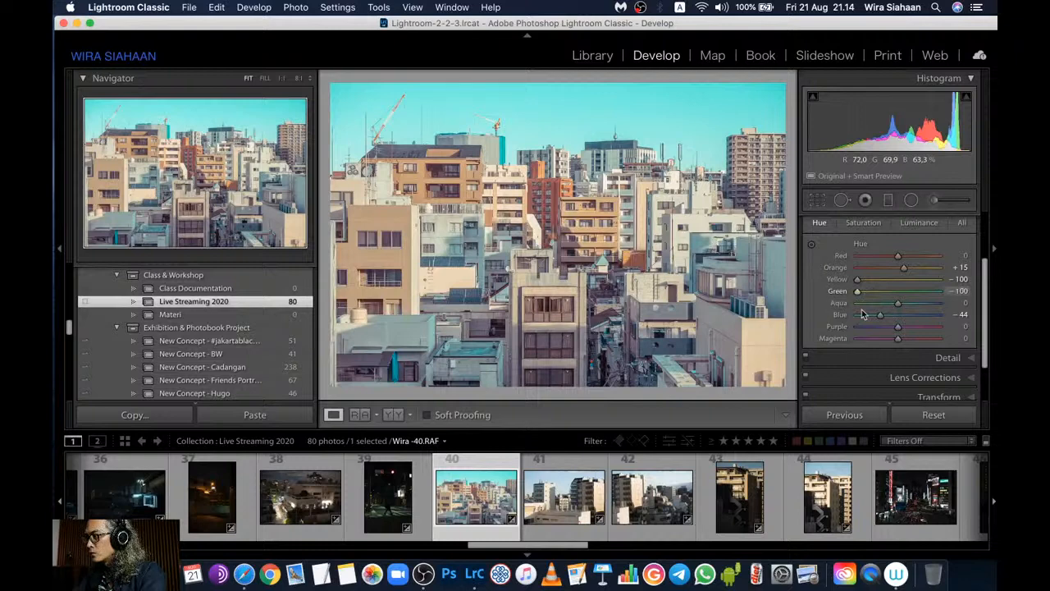
drag(898, 307, 915, 305)
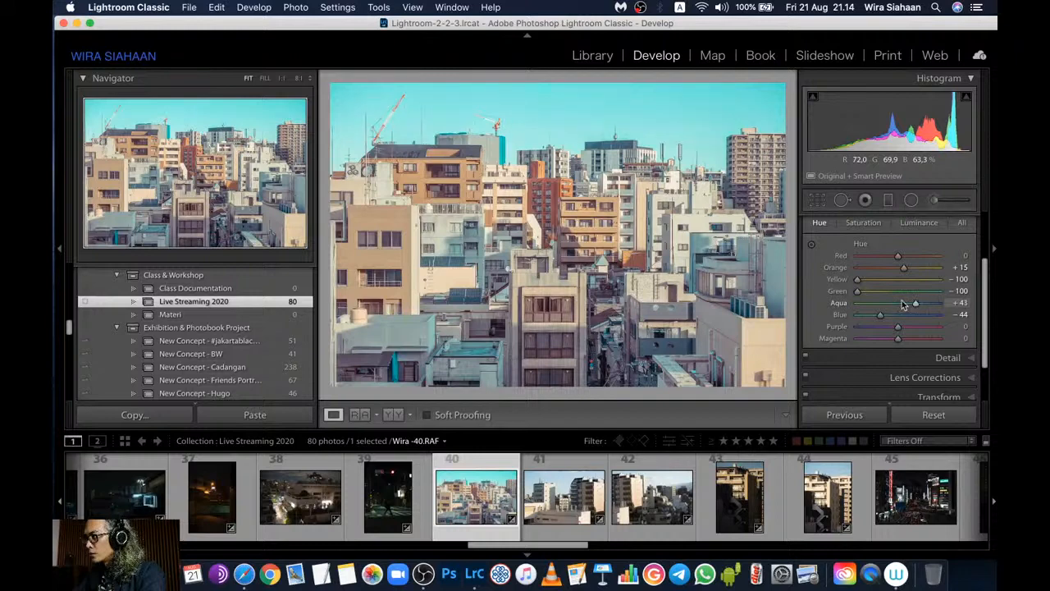
click(886, 306)
drag(886, 306, 889, 306)
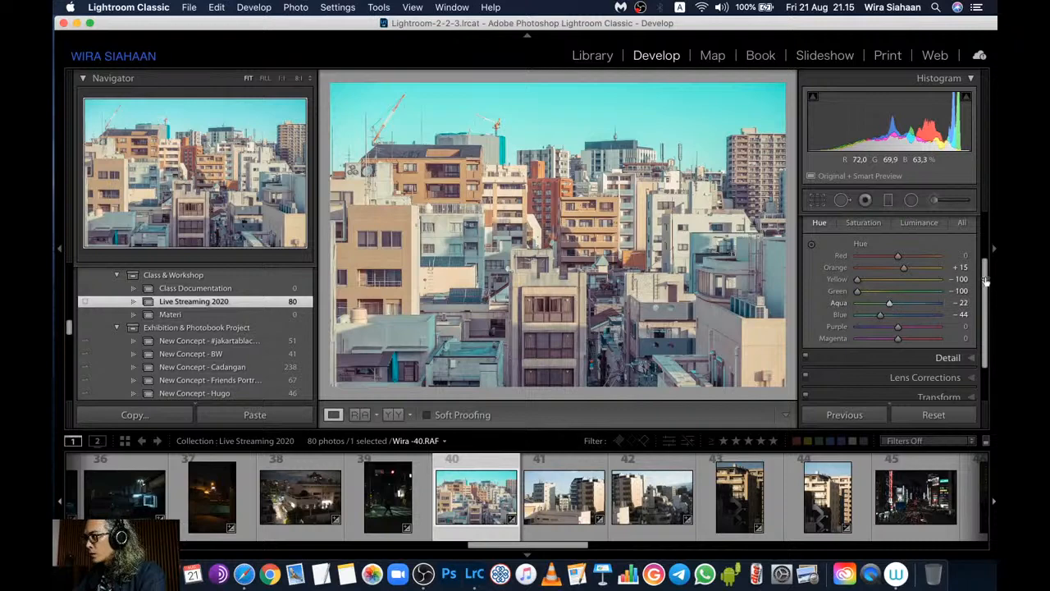
Try different Split Toning balances between highlights and shadows, and settle on a Balance of −19
scroll(985, 277, up, 3)
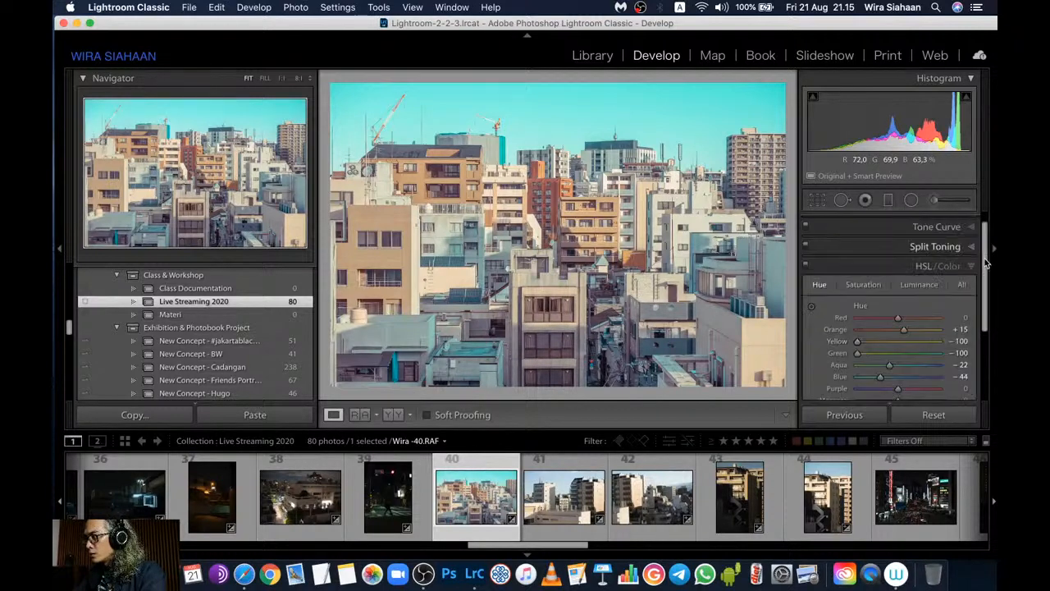
click(934, 261)
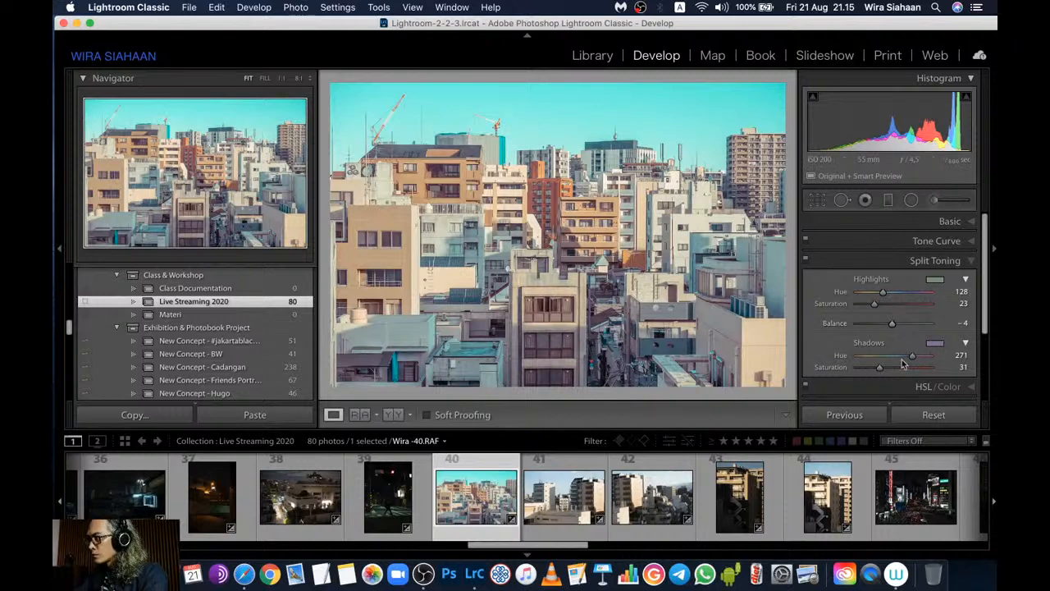
drag(892, 323, 884, 326)
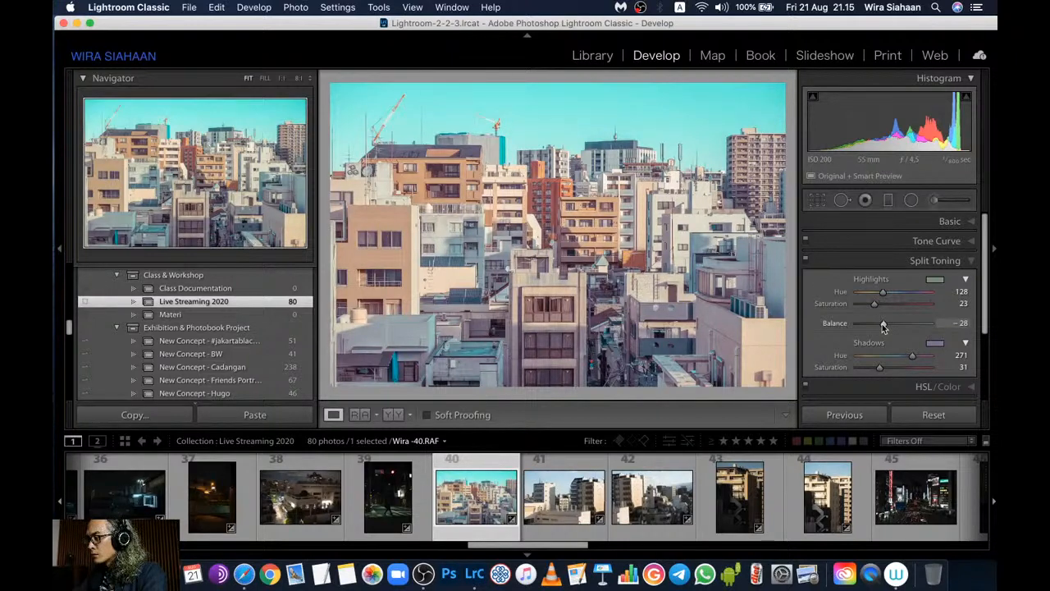
drag(882, 324, 909, 325)
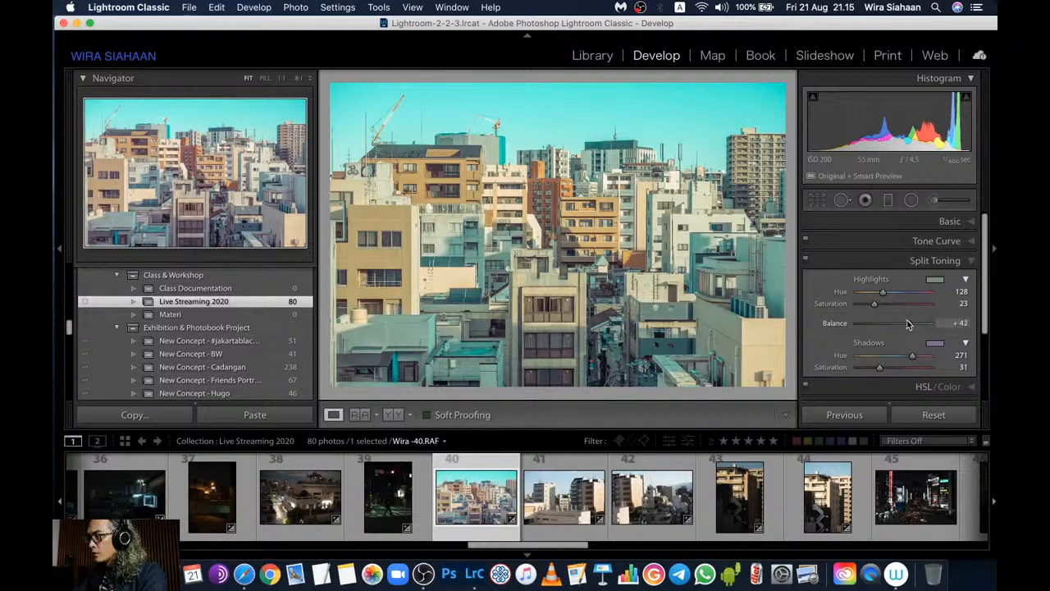
drag(889, 327, 887, 326)
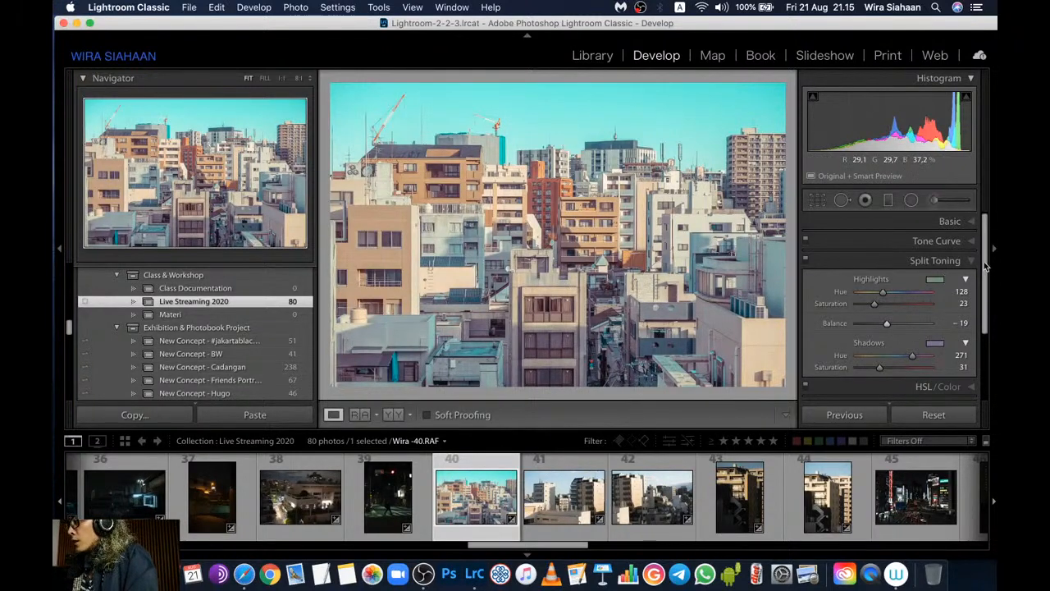
Warm the photo's white balance in the Basic adjustments by setting Temp to 5,986
drag(985, 265, 988, 302)
scroll(944, 263, up, 3)
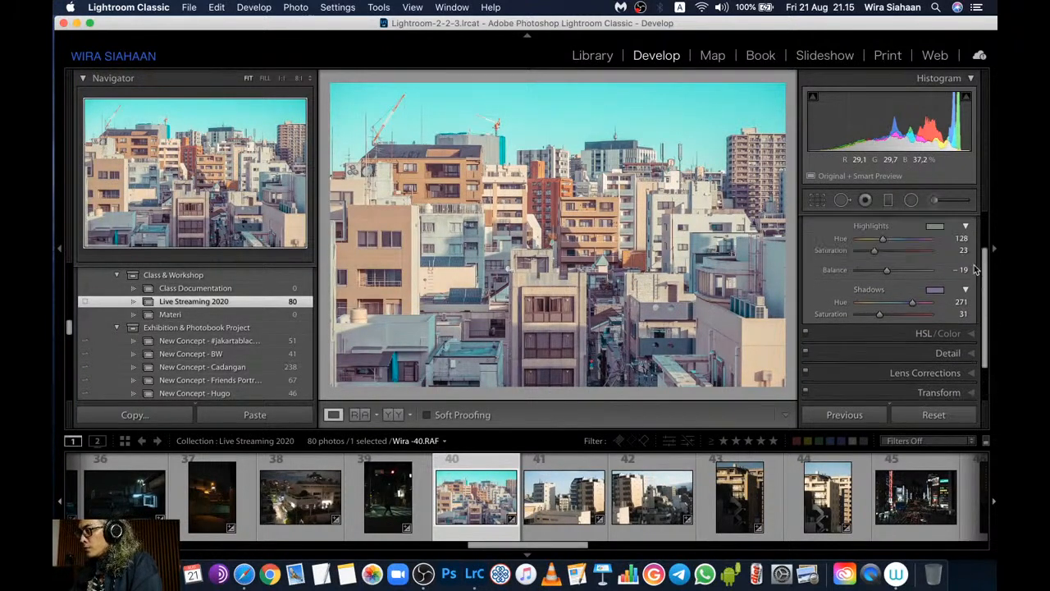
click(948, 222)
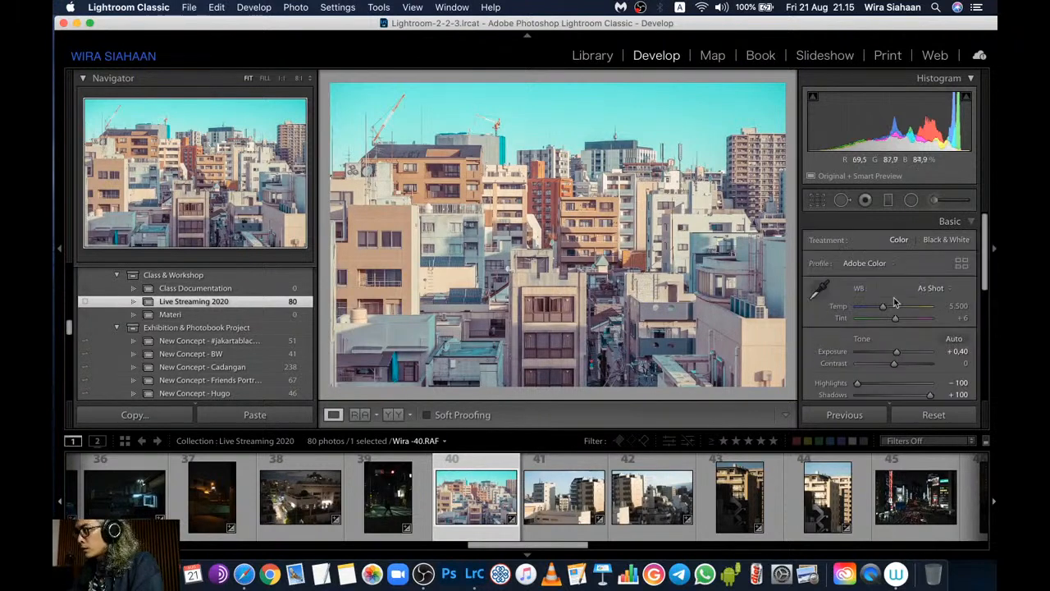
drag(884, 309, 888, 310)
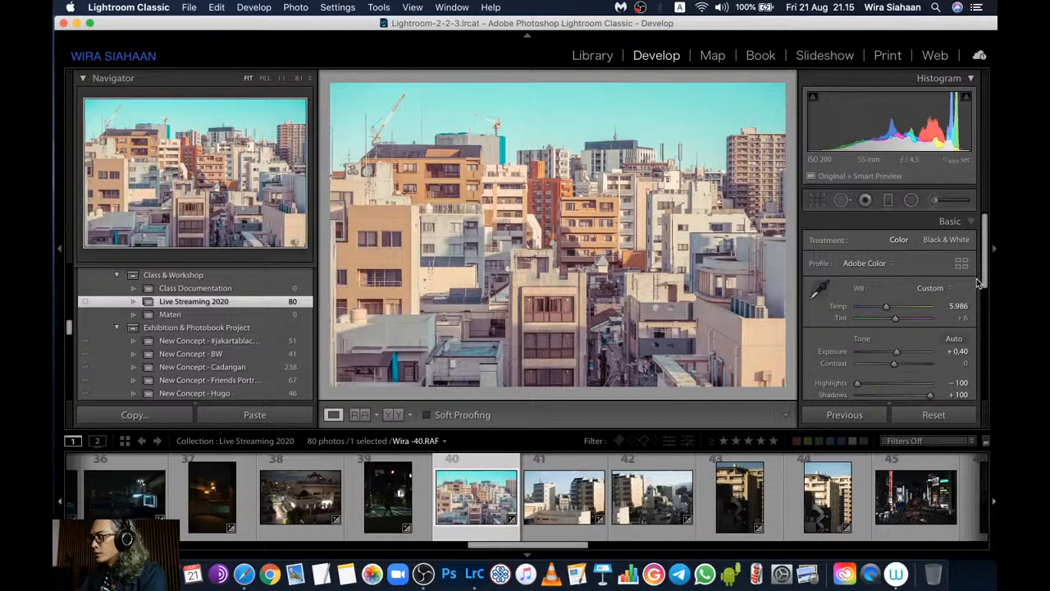
Replace the graduated filter with one placed higher, at mid-building height and covering the lower part of the photo, and check its mask overlay
drag(987, 276, 993, 406)
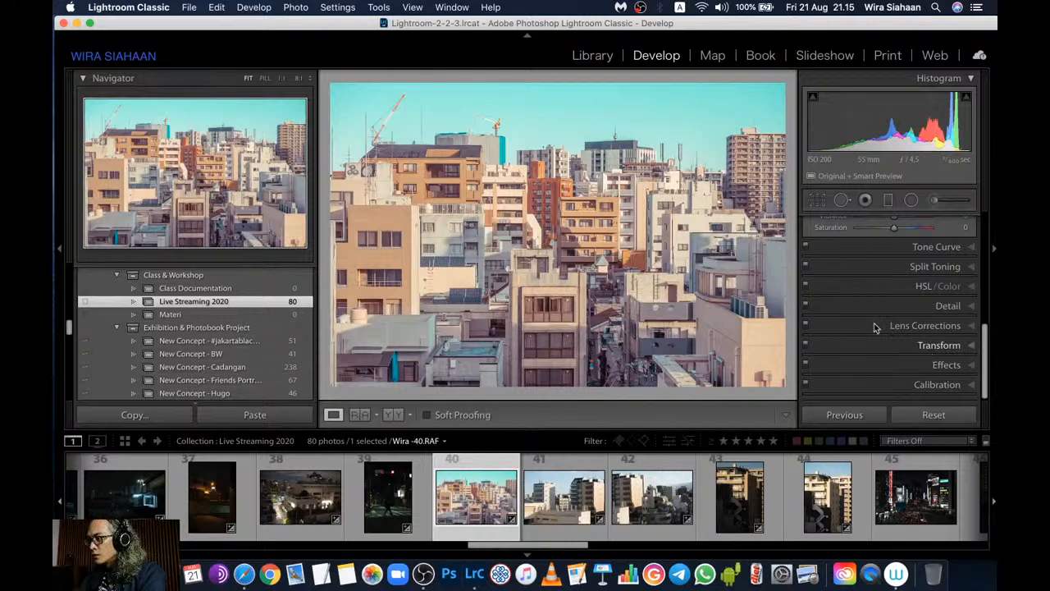
drag(985, 327, 988, 361)
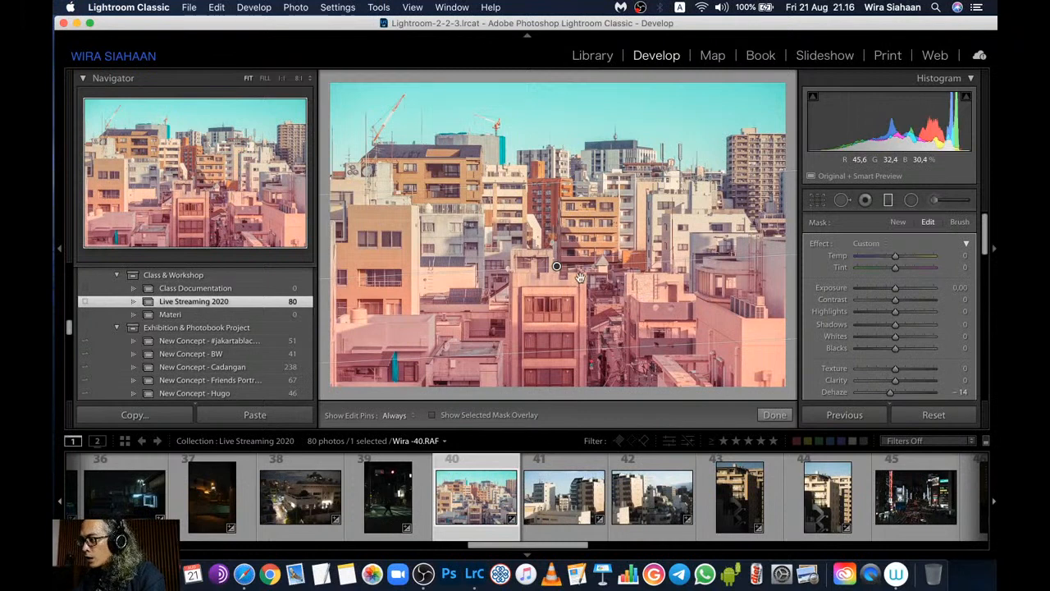
key(Delete)
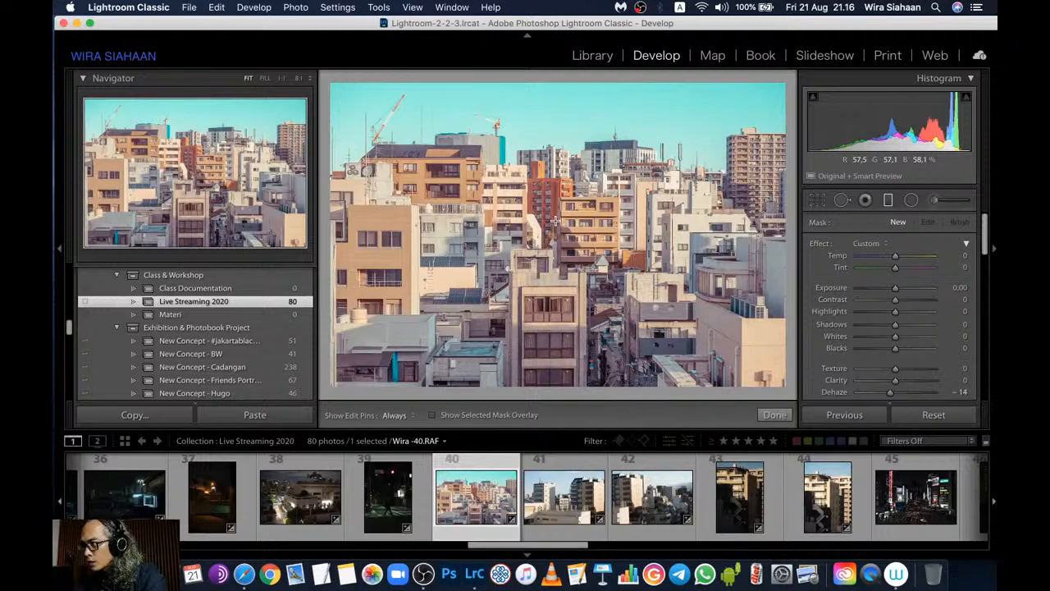
click(555, 220)
drag(555, 220, 551, 203)
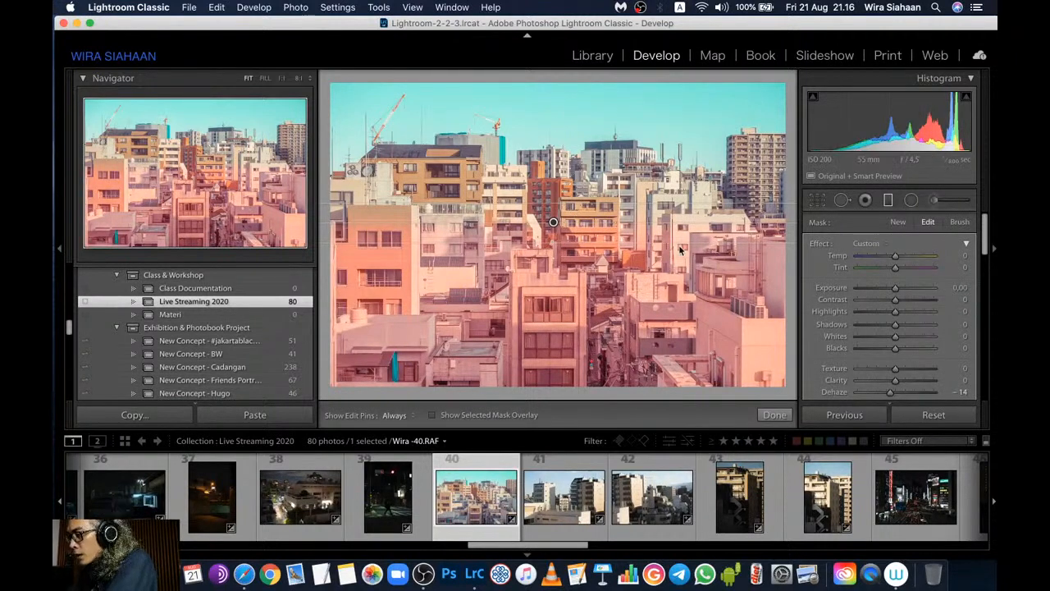
key(o)
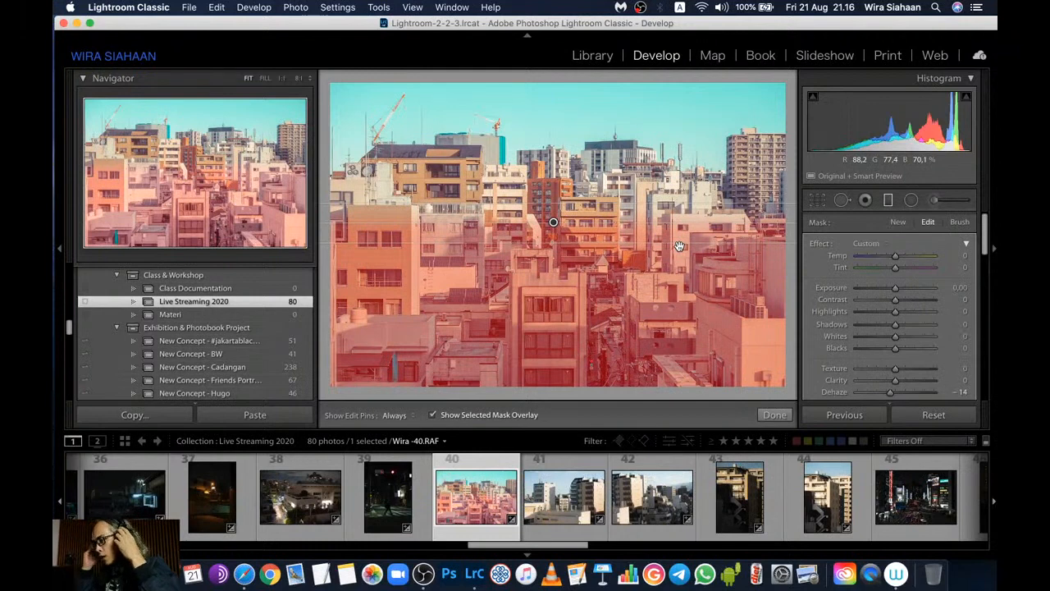
key(o)
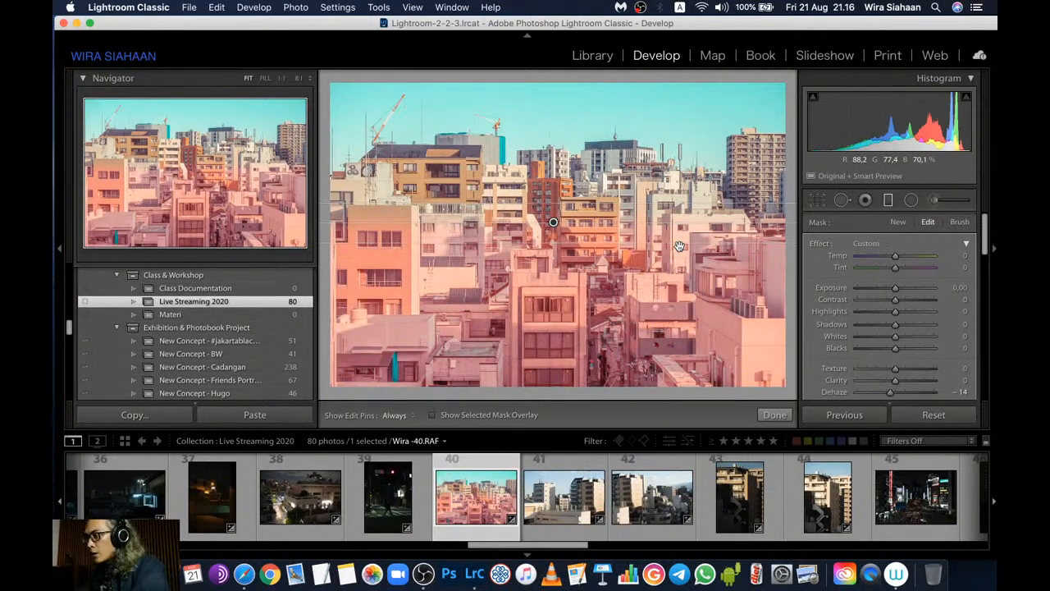
Reset the graduated filter's effect settings and lower its Shadows to −81
double_click(824, 246)
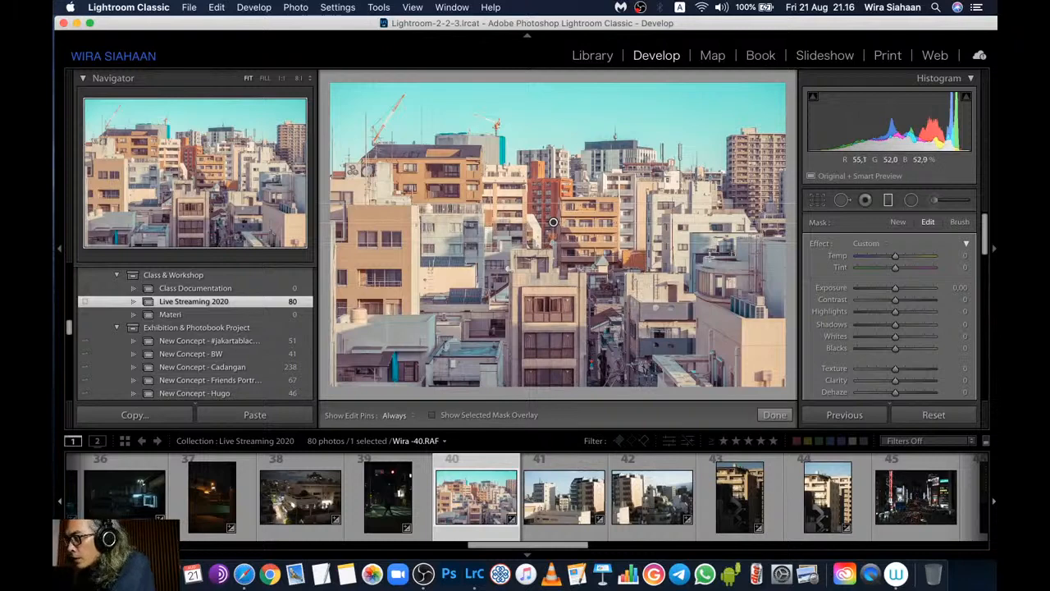
drag(896, 329, 856, 332)
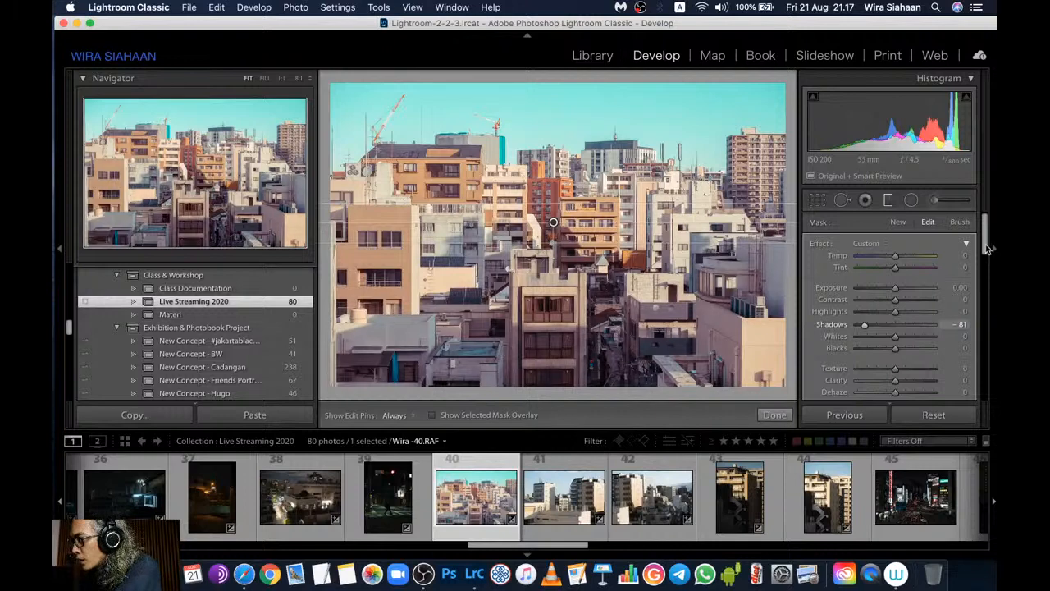
scroll(985, 265, down, 5)
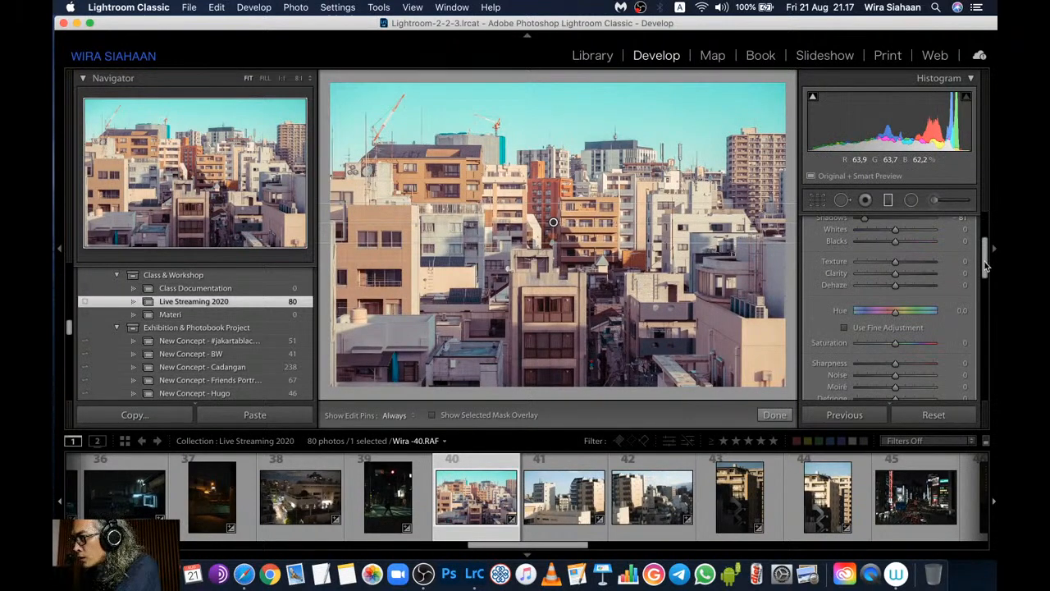
Restrict the graduated filter to the darkest tones with a Luminance range mask, Range 0/5, and finish editing the filter
scroll(987, 291, up, 1)
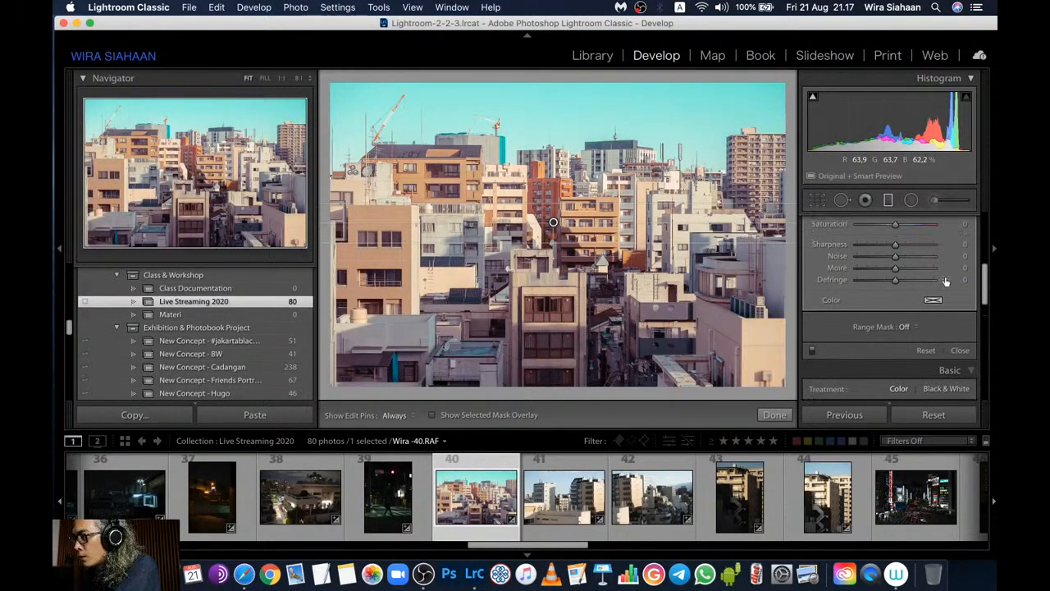
click(907, 327)
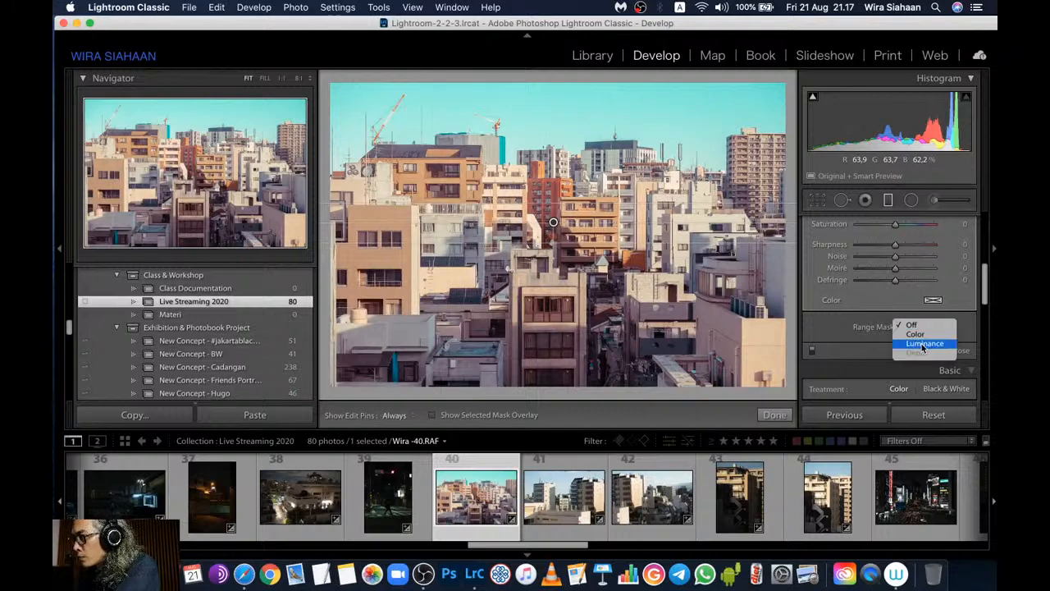
click(924, 343)
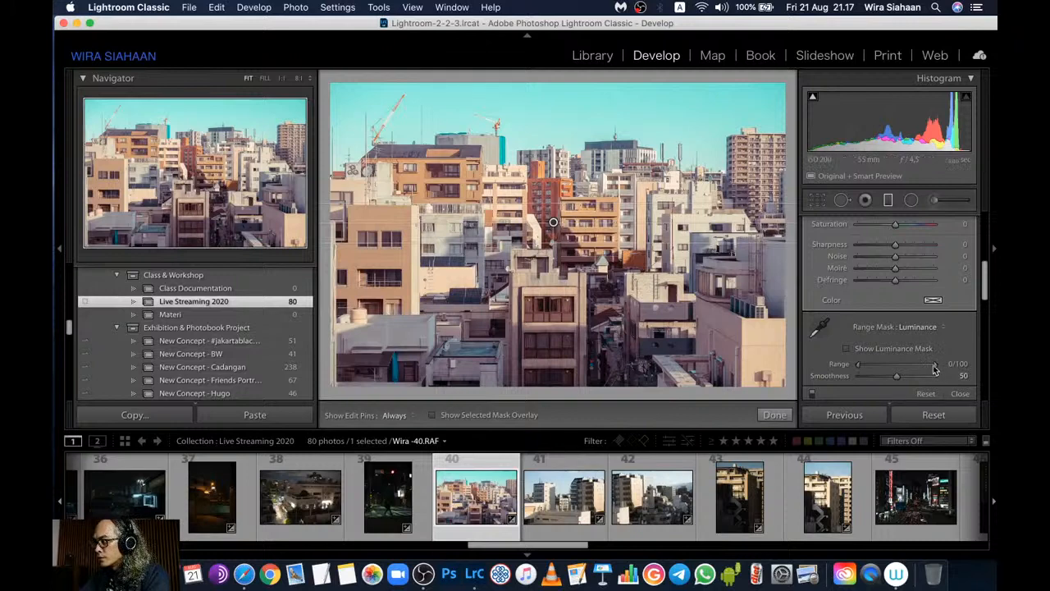
drag(933, 366, 854, 372)
alt+click(870, 370)
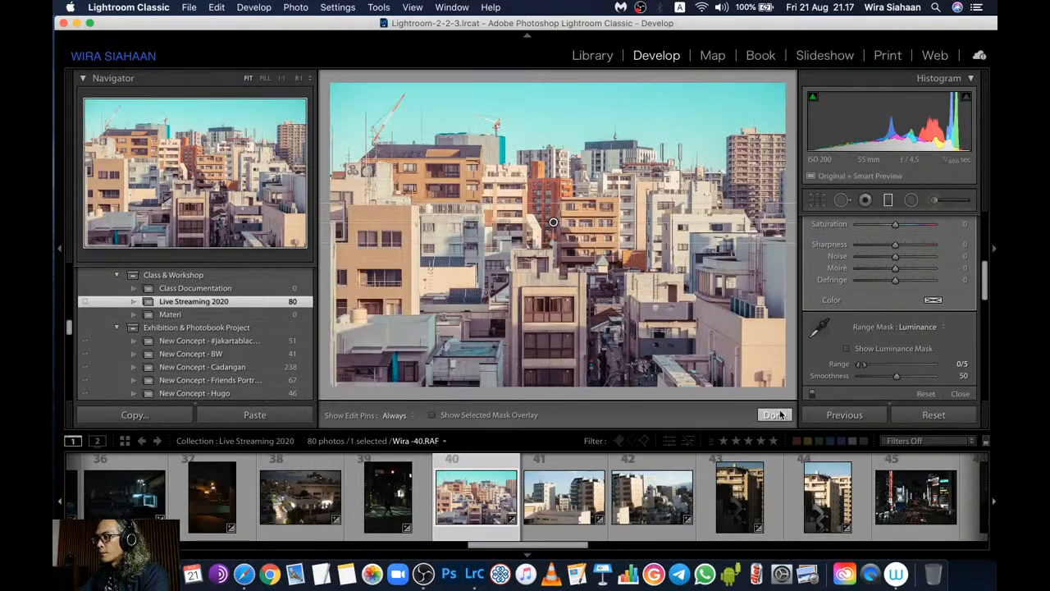
click(775, 414)
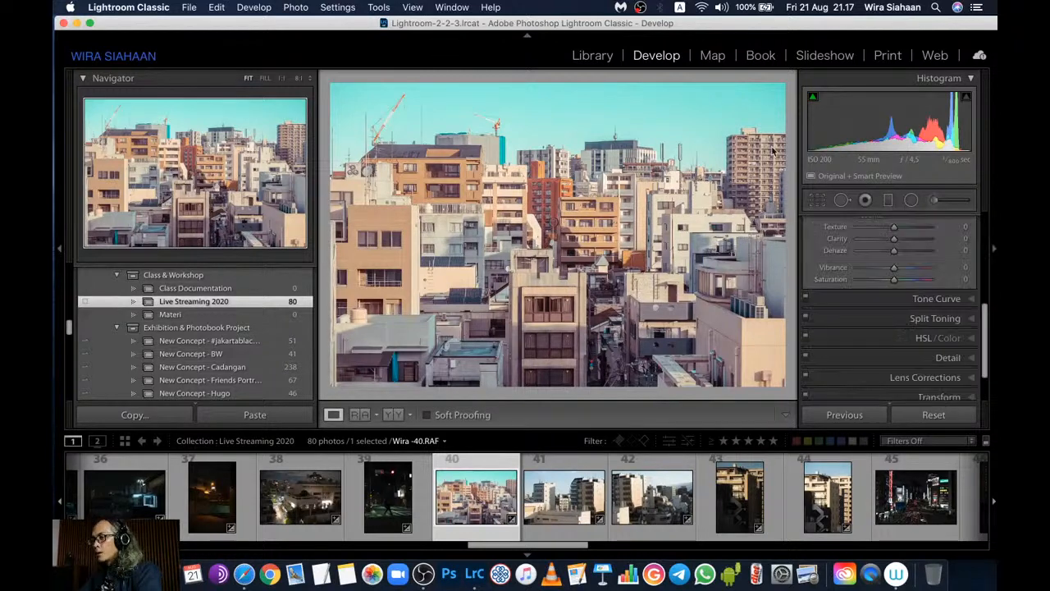
Reopen the graduated filter at mid-building height, lower its Exposure to −0.45, and finish editing it
scroll(986, 309, up, 5)
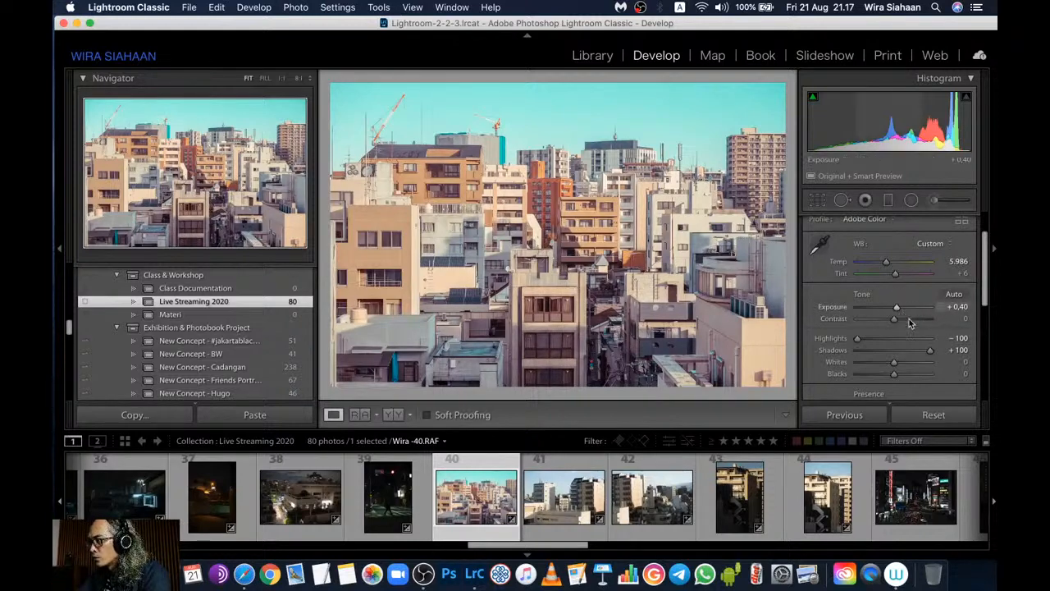
click(823, 248)
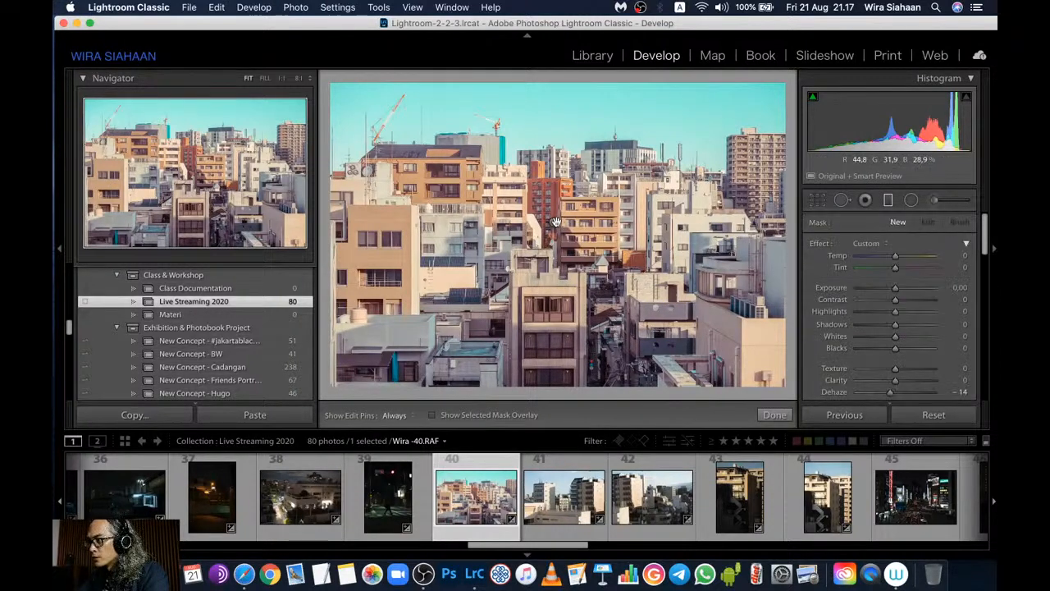
click(553, 222)
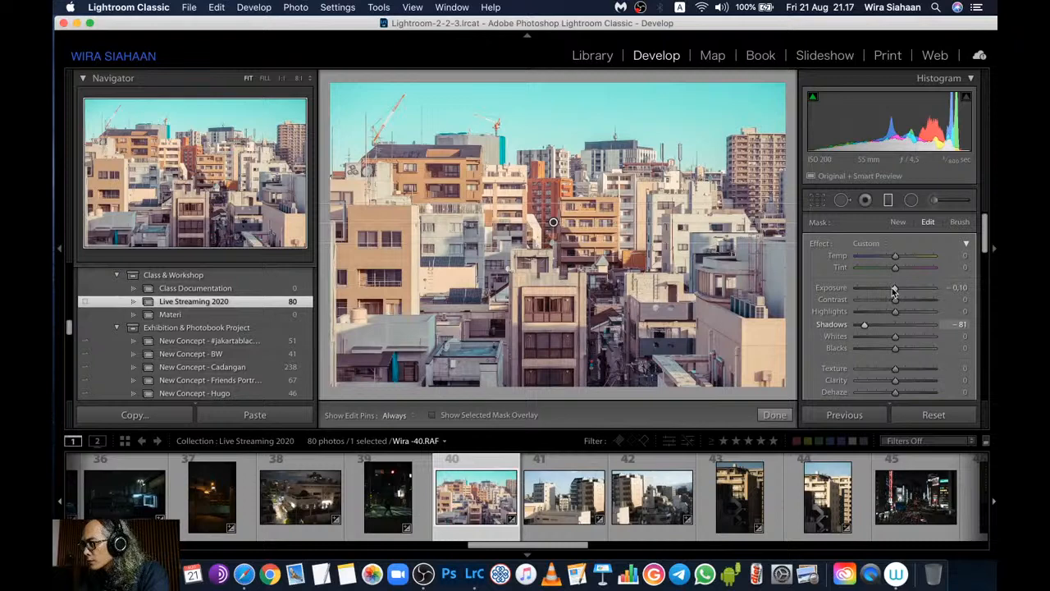
drag(894, 291, 892, 291)
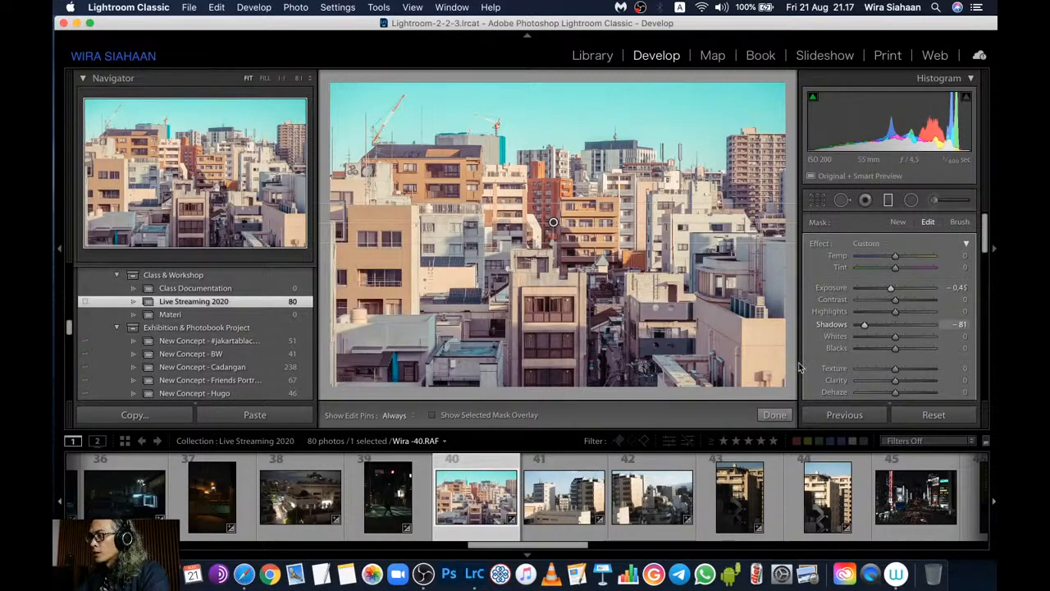
click(775, 416)
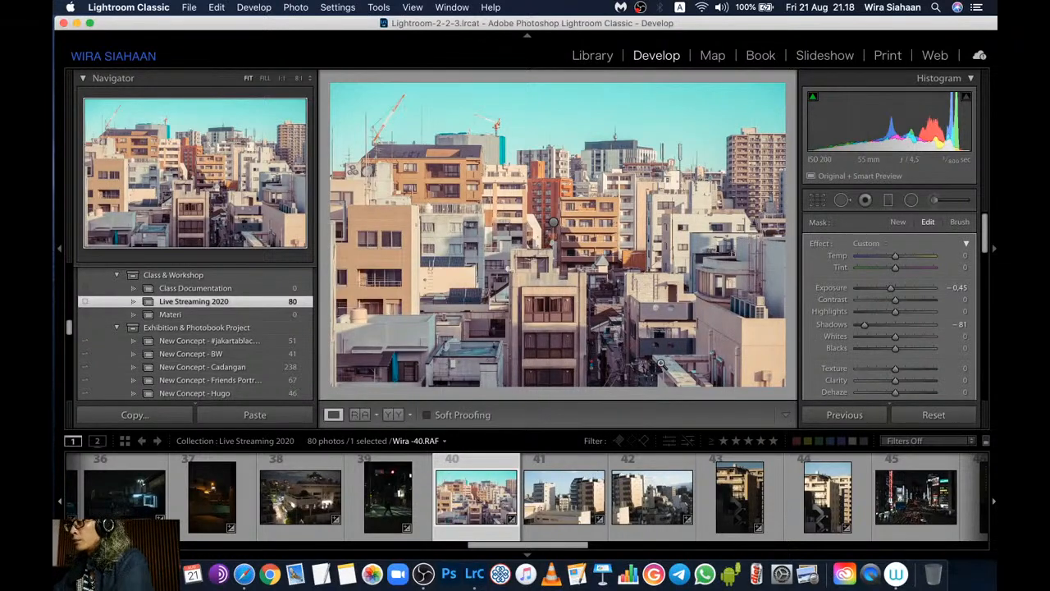
Lift the black point of the RGB Tone Curve to Input 0, Output 14
scroll(882, 324, down, 2)
scroll(872, 333, up, 2)
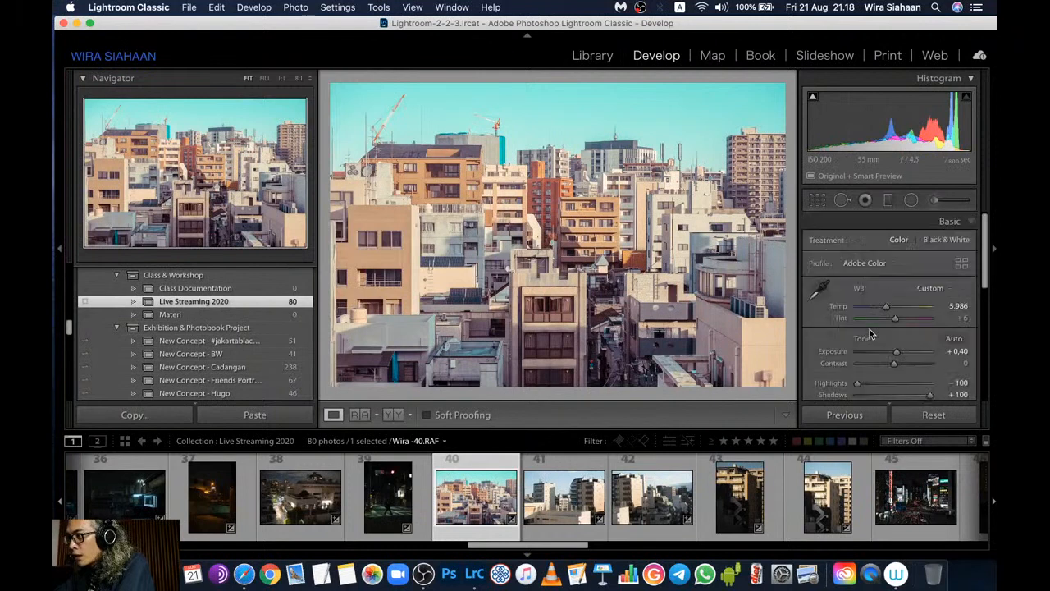
scroll(871, 333, down, 3)
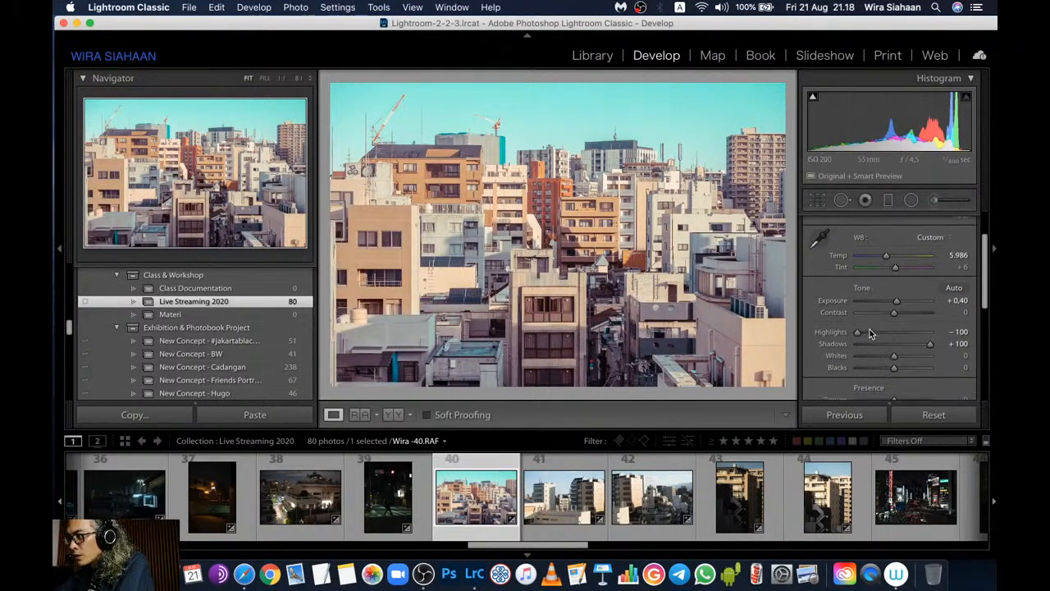
scroll(871, 333, down, 1)
scroll(871, 333, down, 4)
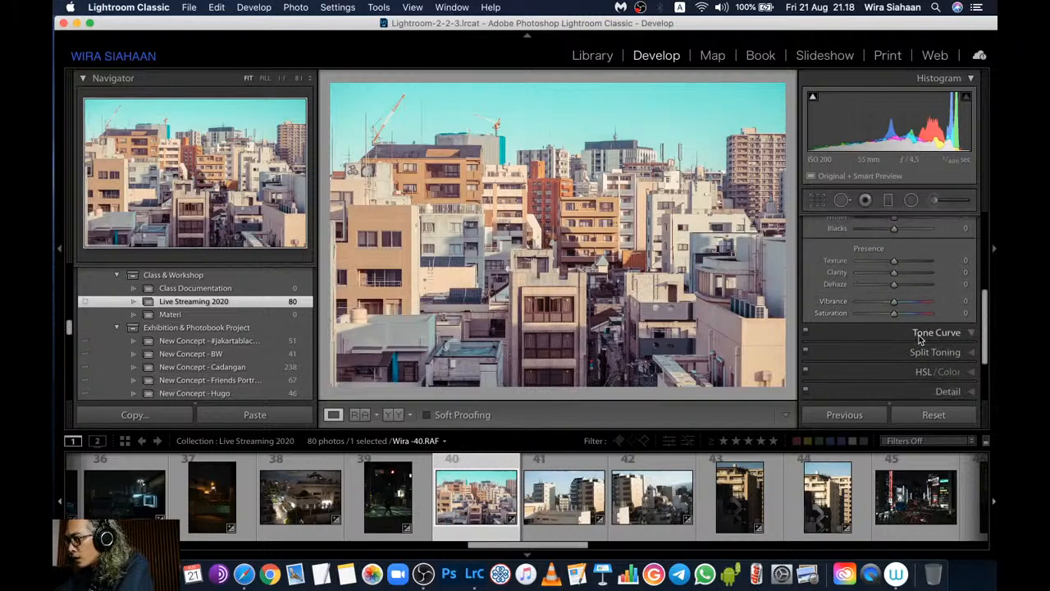
click(920, 339)
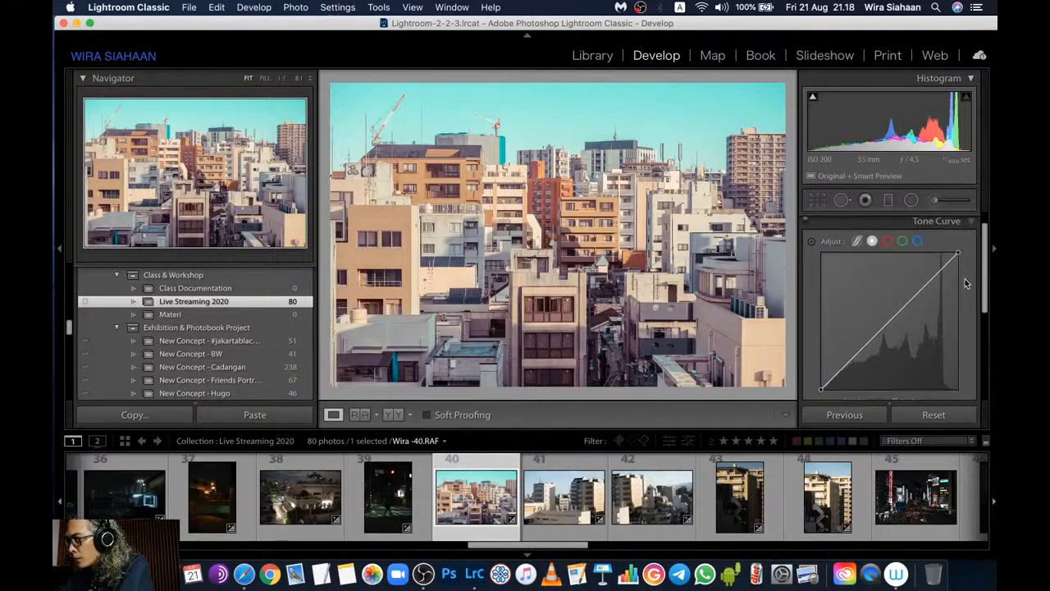
scroll(965, 283, down, 1)
scroll(966, 283, up, 1)
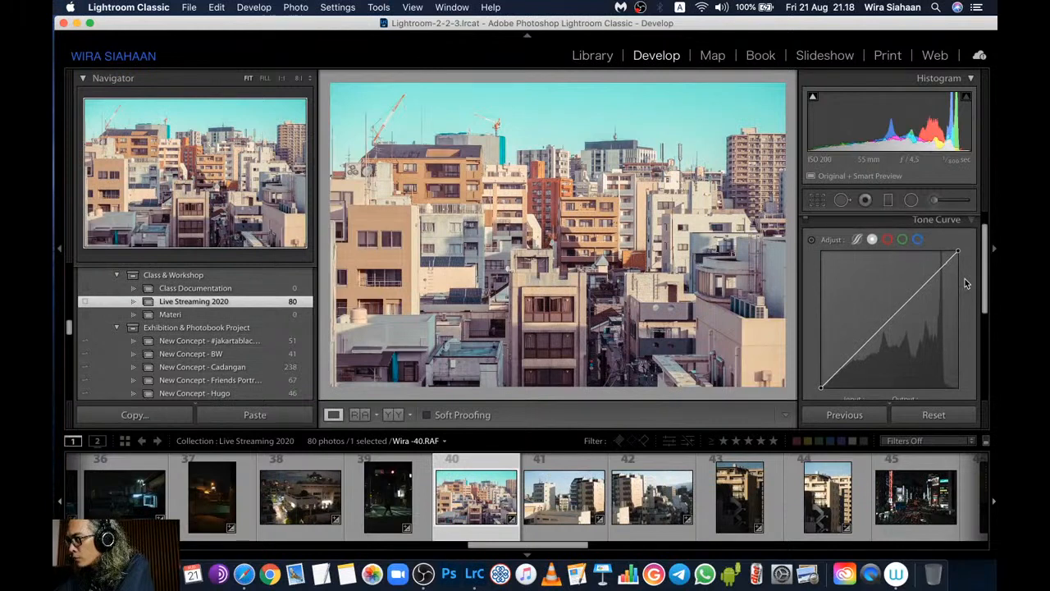
scroll(966, 284, down, 1)
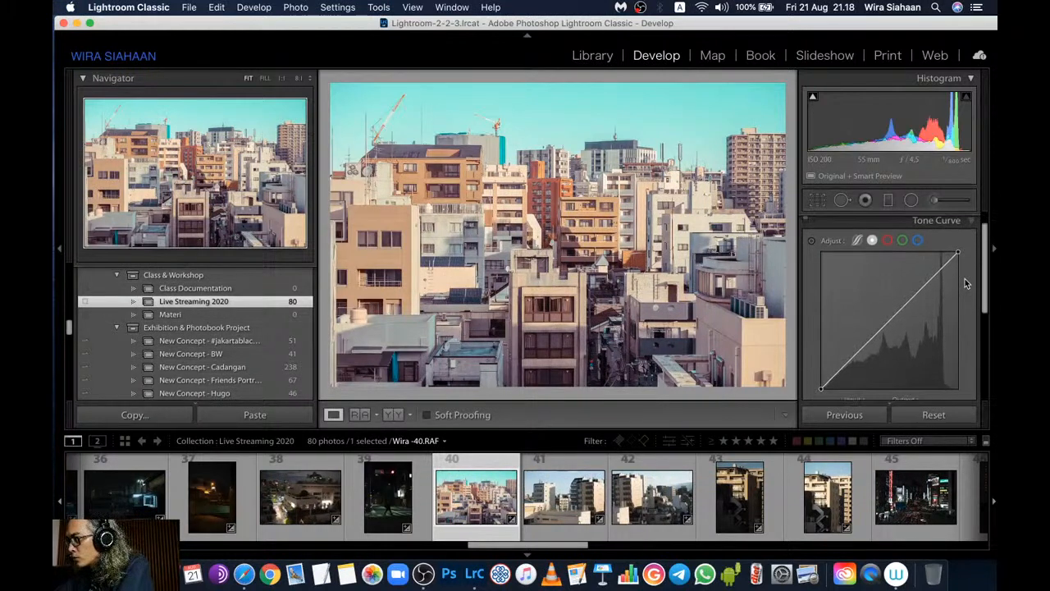
scroll(966, 283, up, 1)
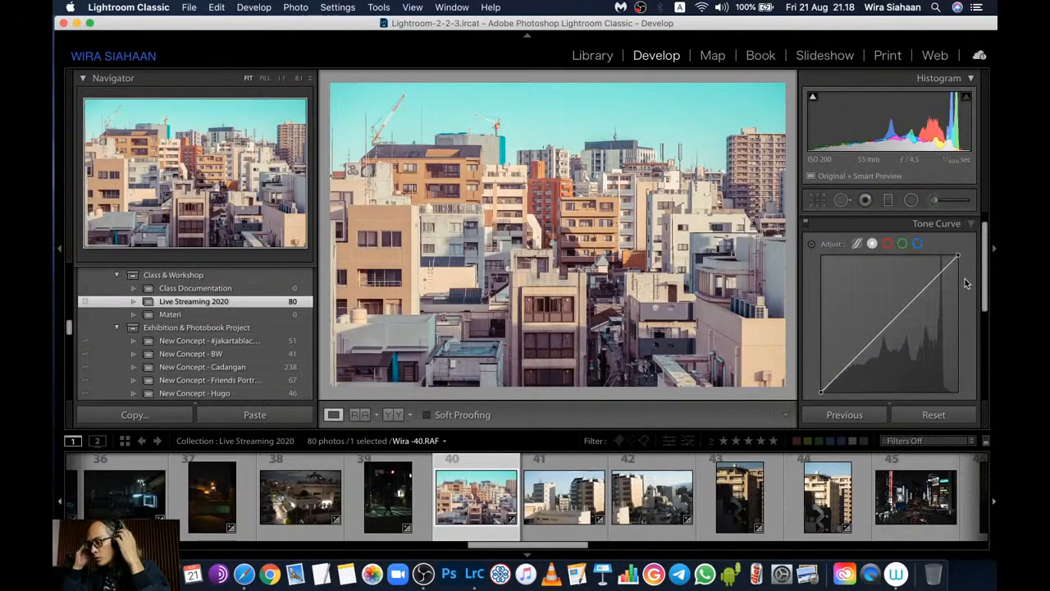
scroll(965, 283, down, 2)
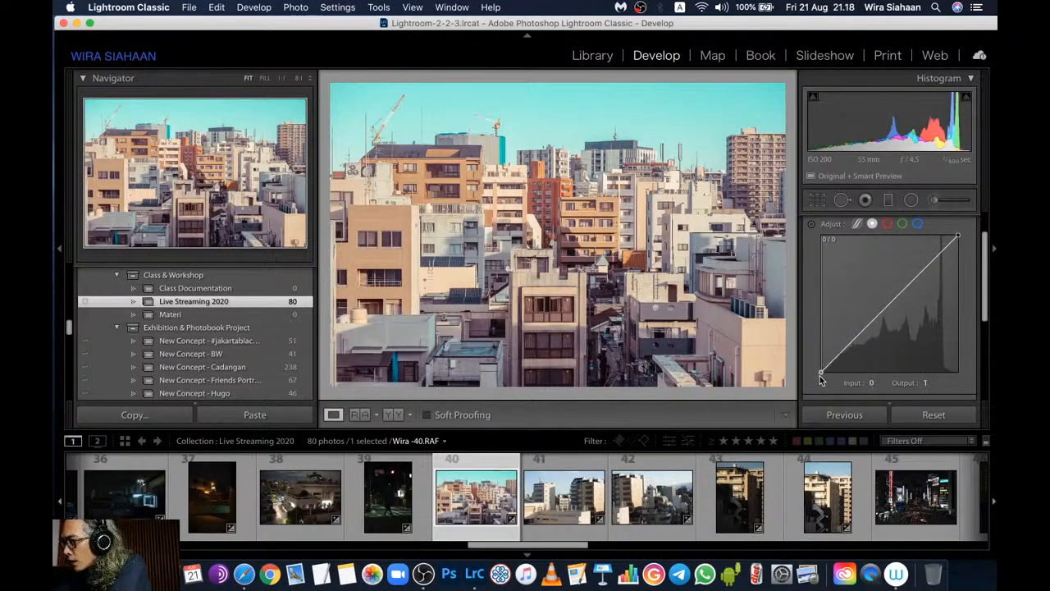
drag(820, 376, 794, 387)
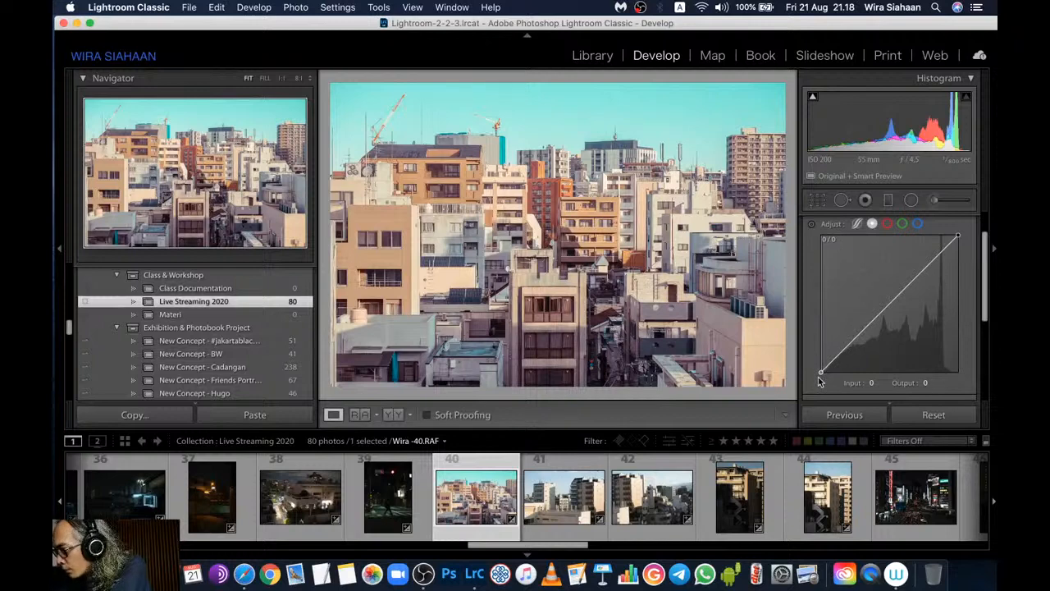
drag(820, 375, 820, 369)
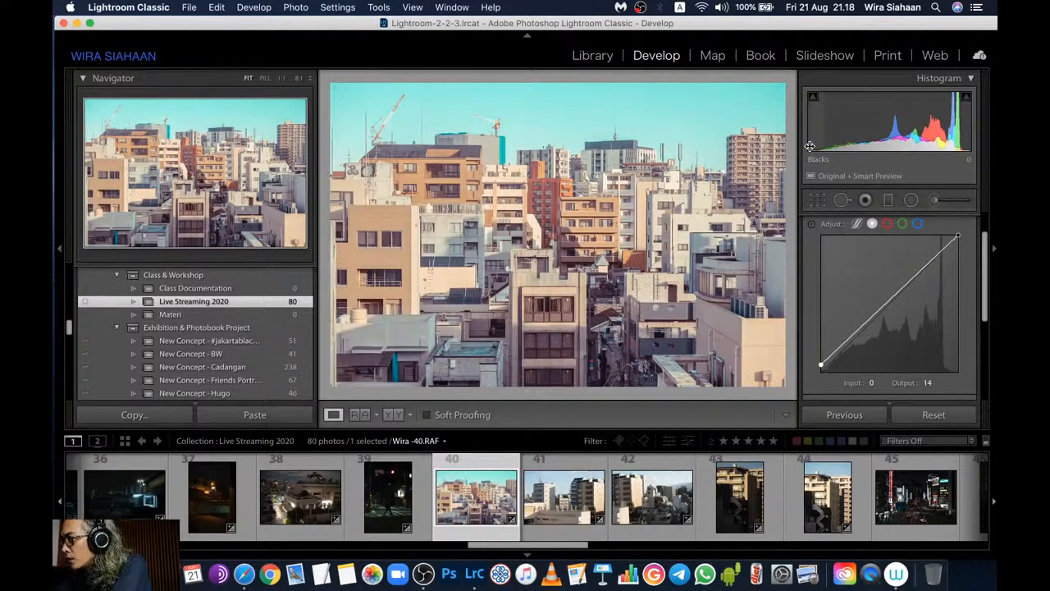
Try the photo's overall Exposure at −5.00 in the Basic adjustments and undo the change
scroll(951, 231, up, 2)
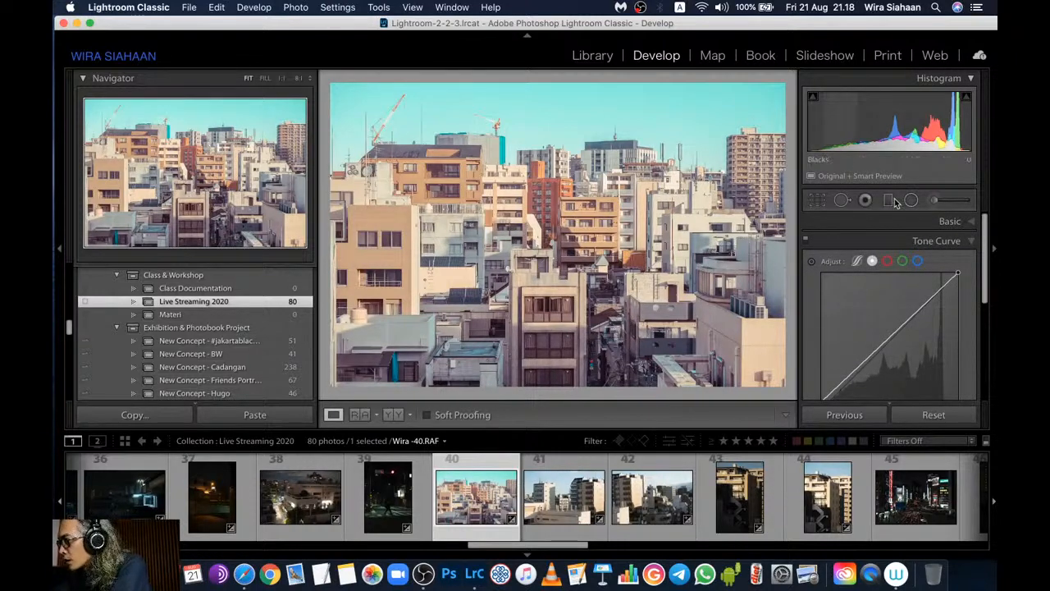
click(944, 221)
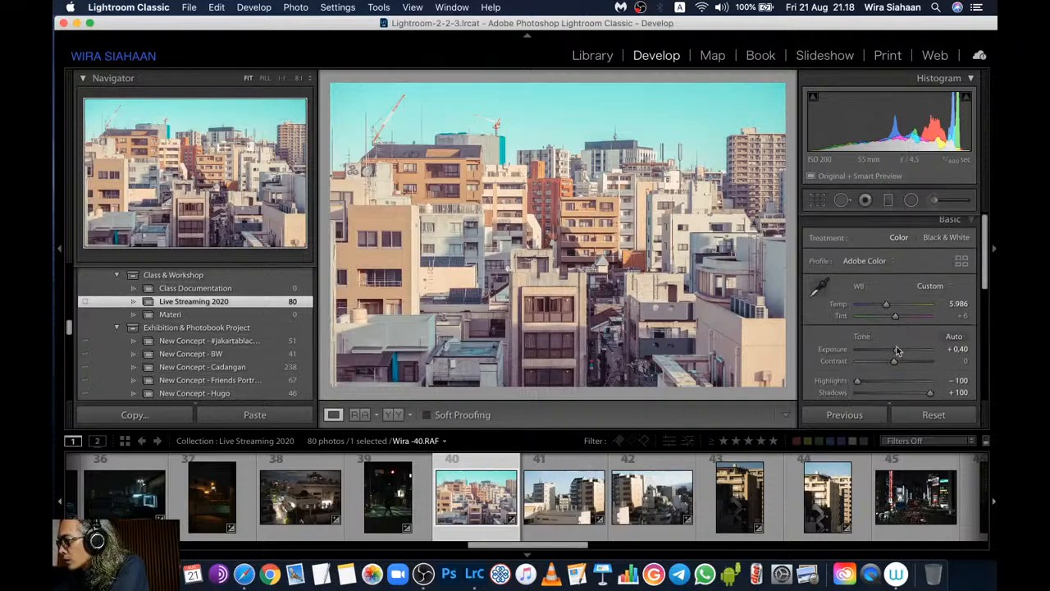
drag(897, 351, 857, 350)
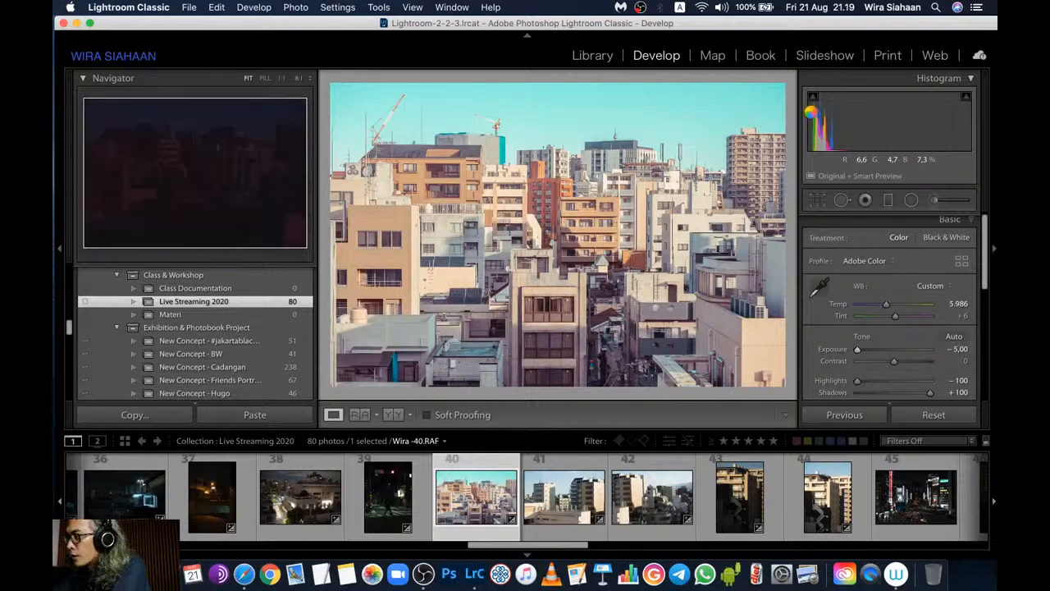
key(super+z)
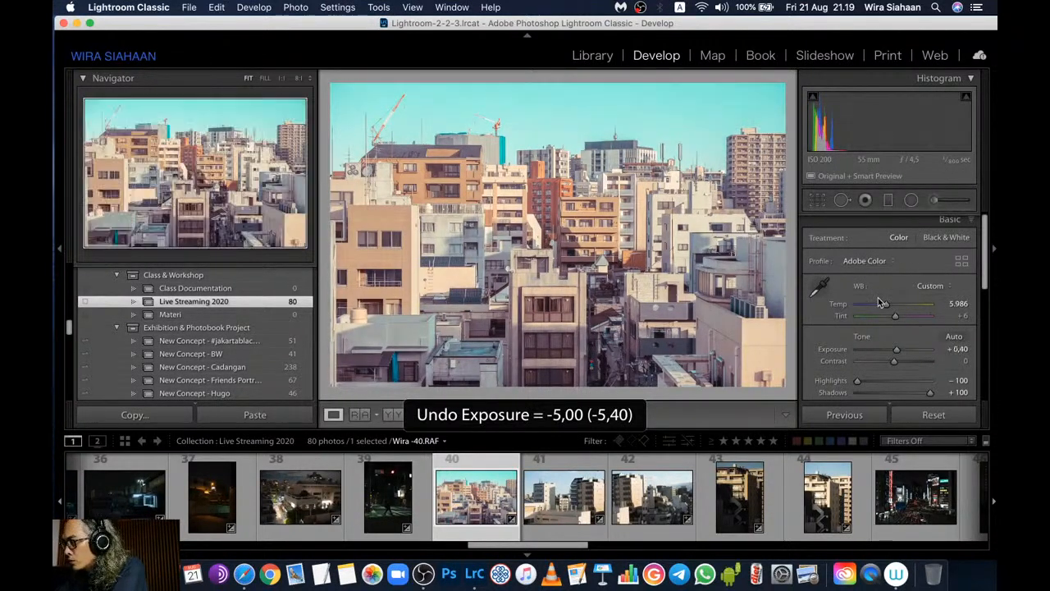
Lower the white point of the RGB Tone Curve to Input 255, Output 249
scroll(878, 304, down, 3)
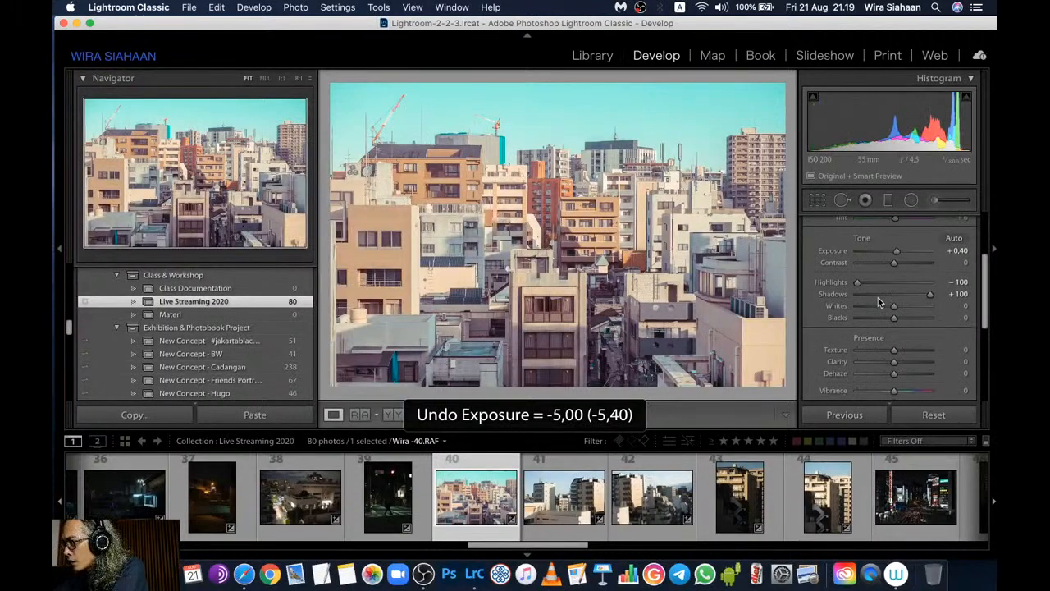
scroll(878, 304, down, 4)
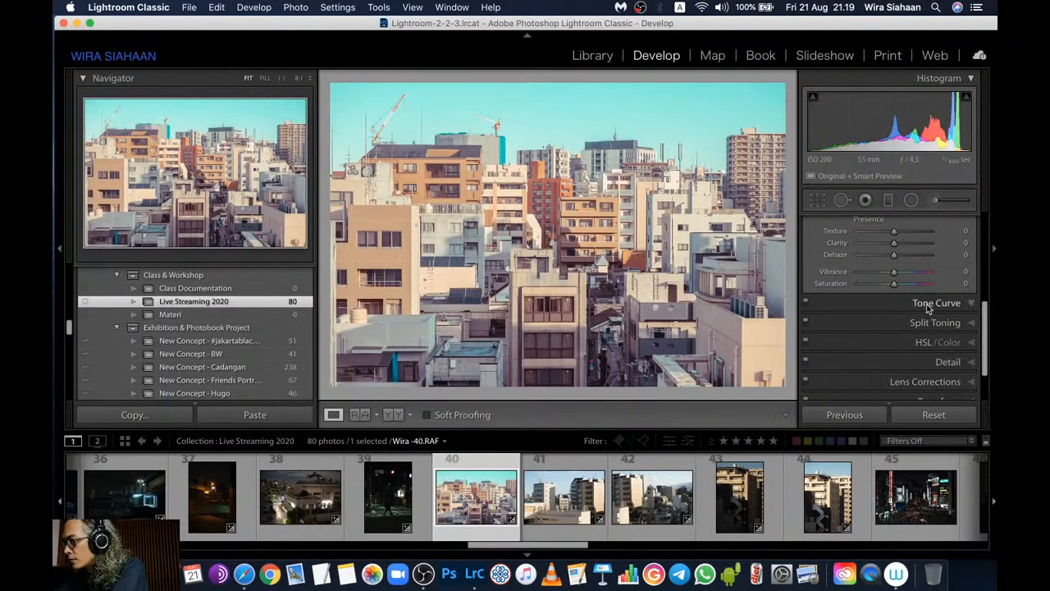
click(936, 303)
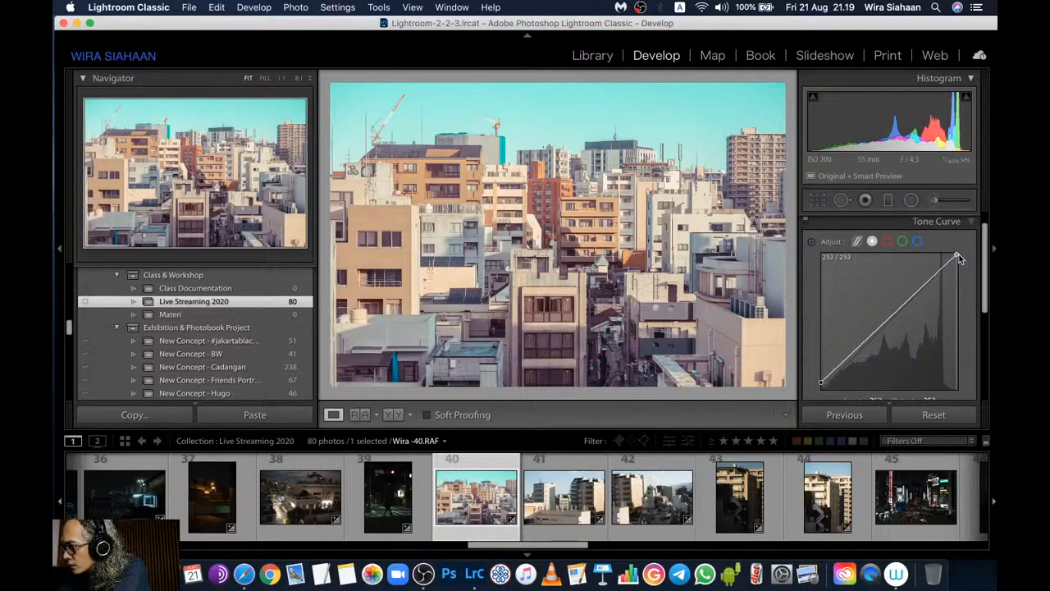
drag(960, 256, 966, 261)
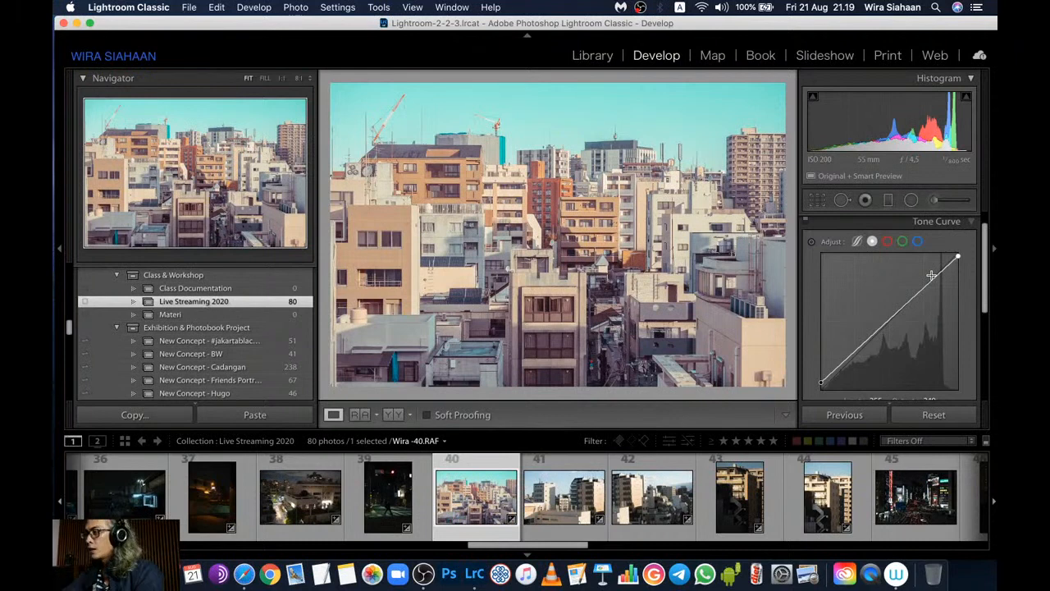
scroll(932, 275, down, 1)
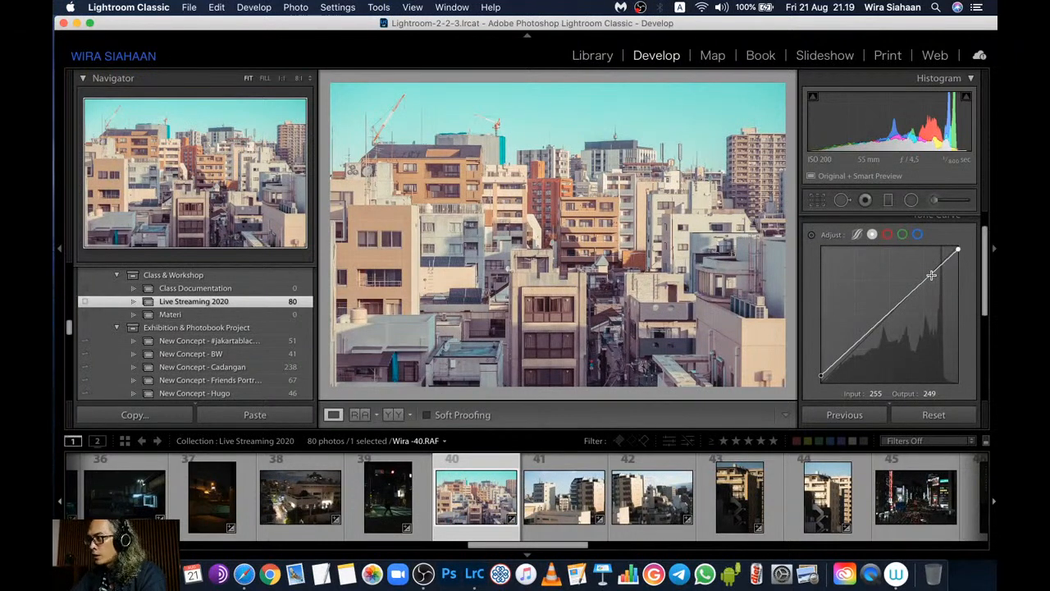
Set the photo's Shadows to +92 and Blacks to +27 in the Basic adjustments
scroll(931, 275, up, 3)
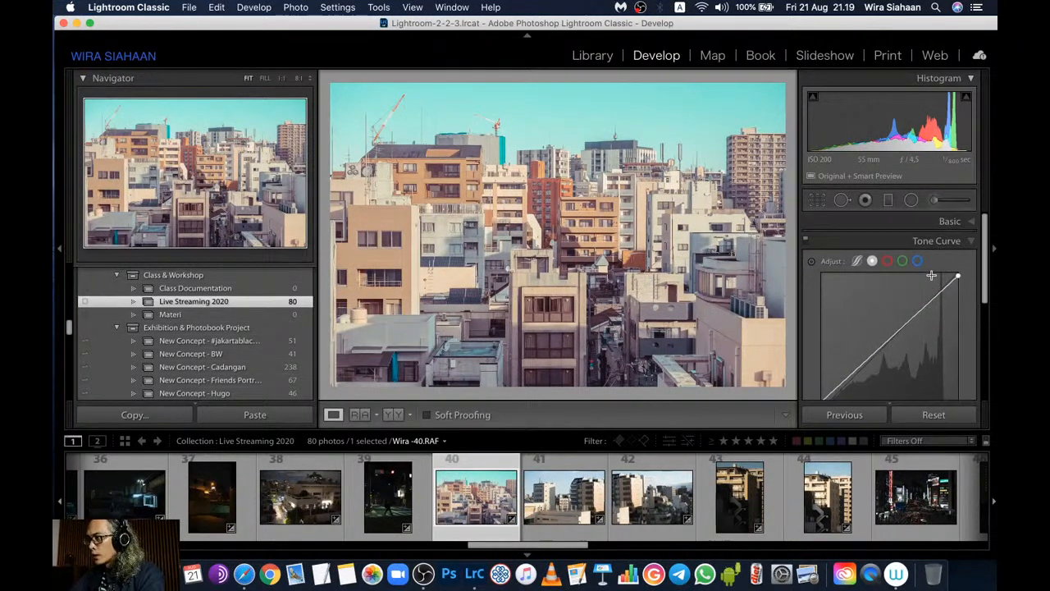
click(948, 220)
scroll(927, 337, down, 2)
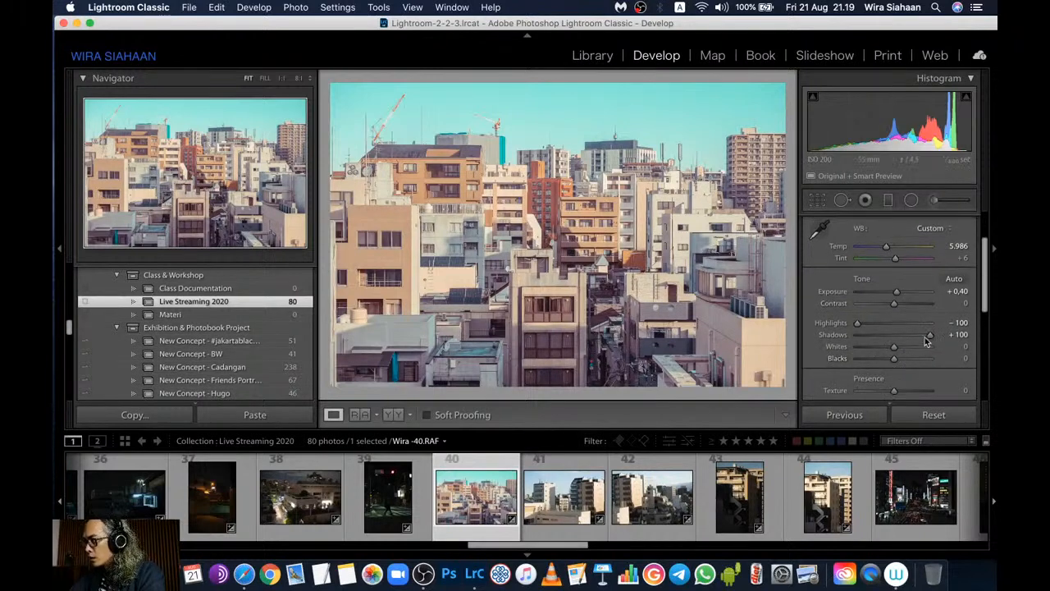
drag(925, 342, 926, 337)
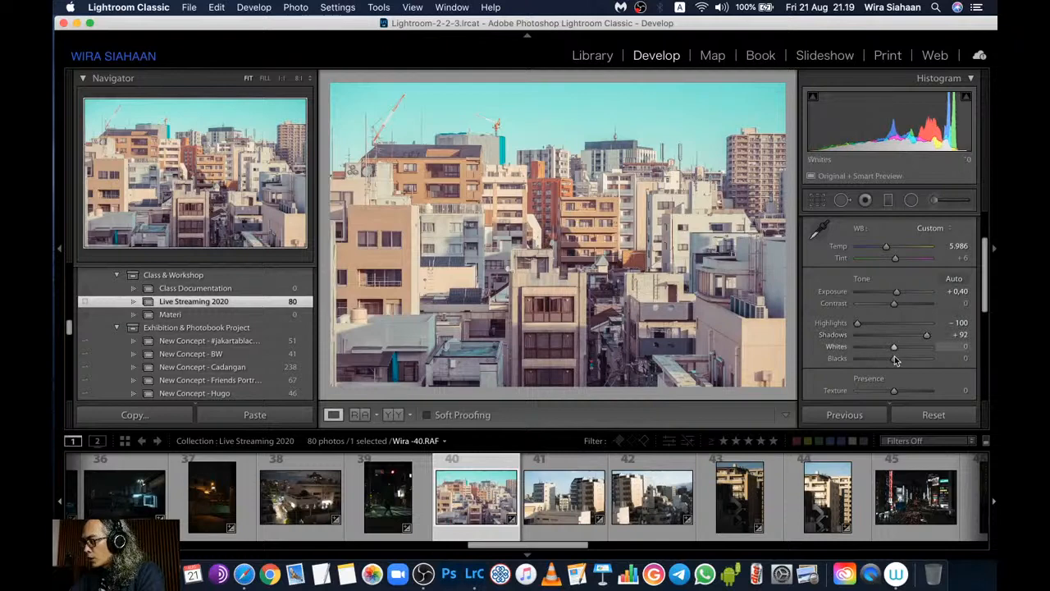
scroll(903, 356, down, 5)
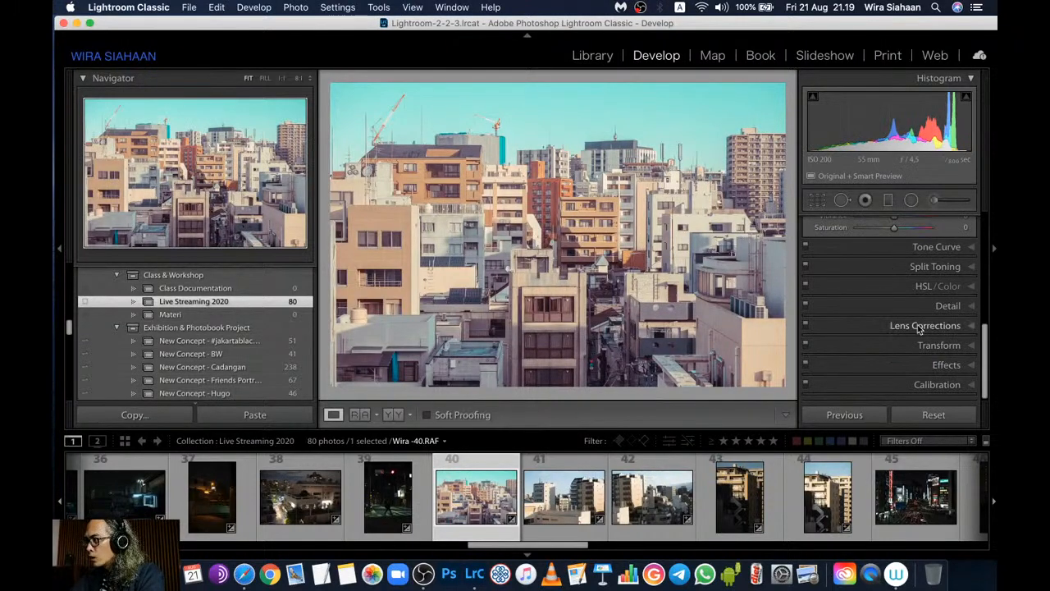
scroll(919, 326, up, 5)
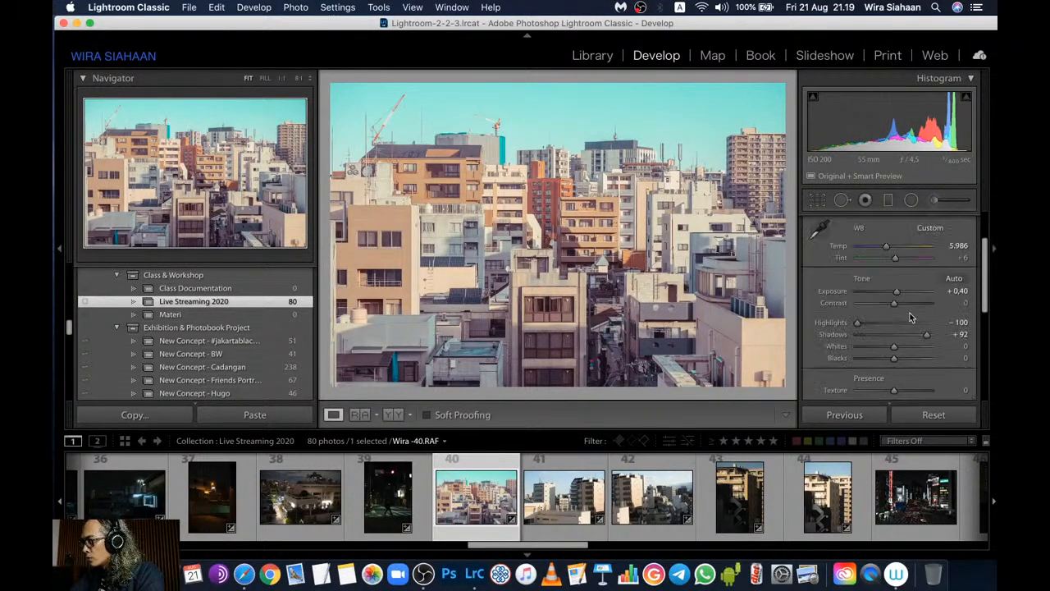
drag(893, 359, 903, 360)
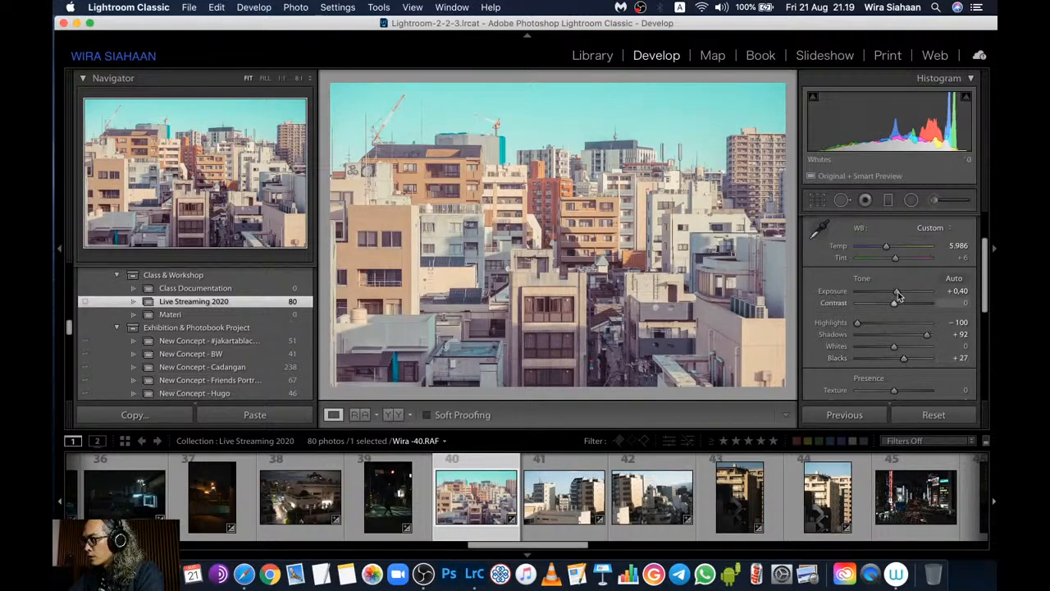
Set the city buildings photo's Exposure to +0.20 in the Basic adjustments
drag(898, 295, 897, 297)
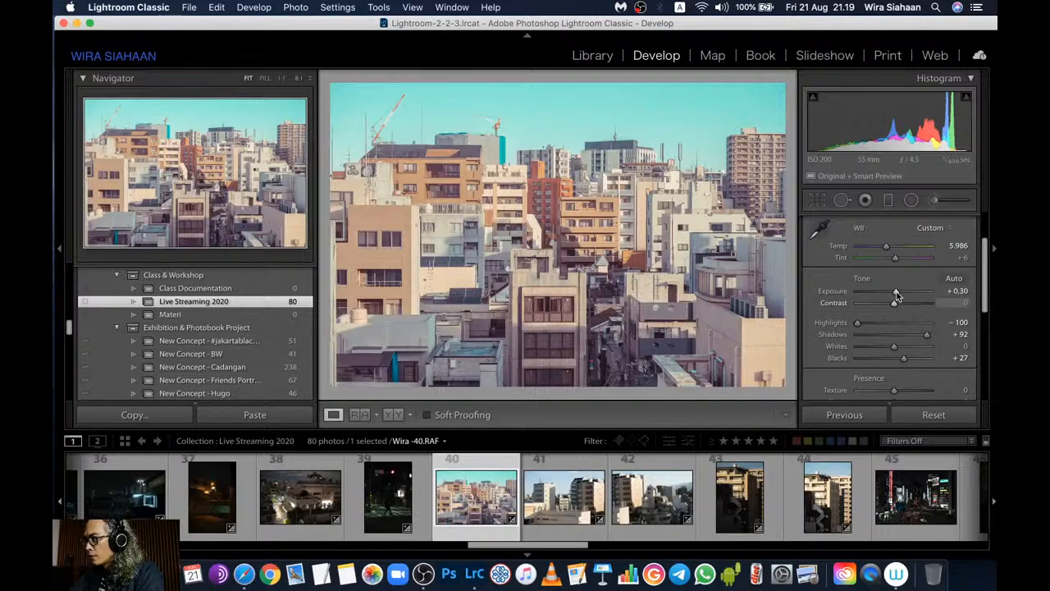
drag(897, 296, 896, 297)
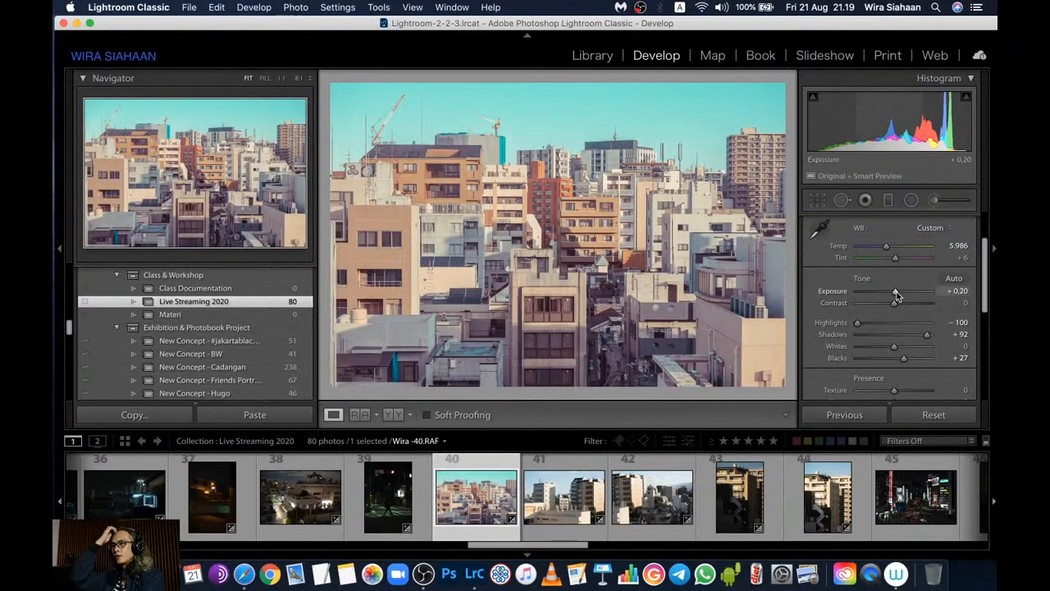
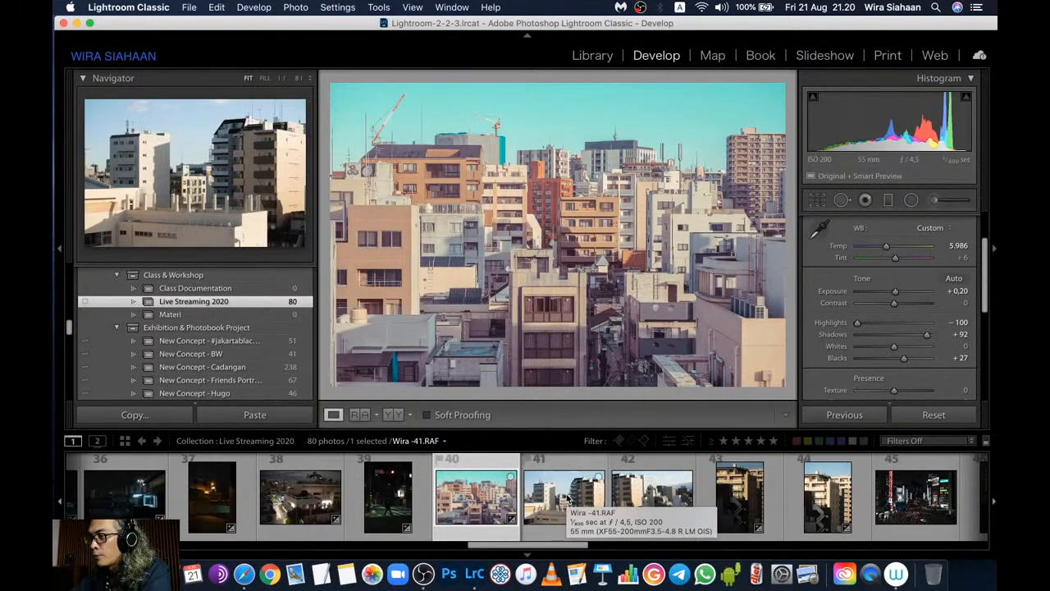
scroll(568, 498, right, 2)
scroll(568, 498, left, 2)
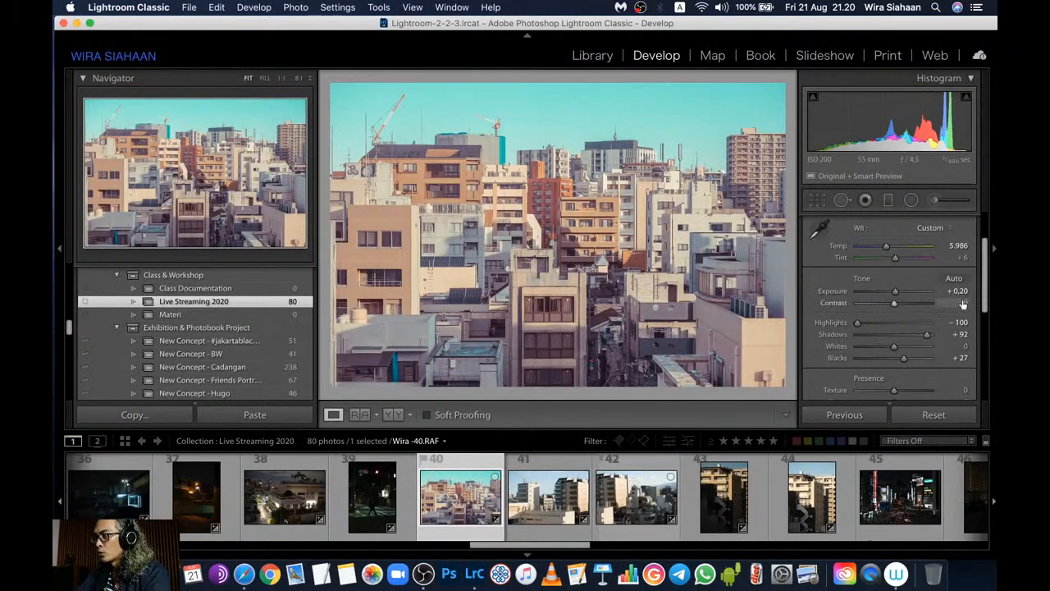
scroll(952, 312, down, 1)
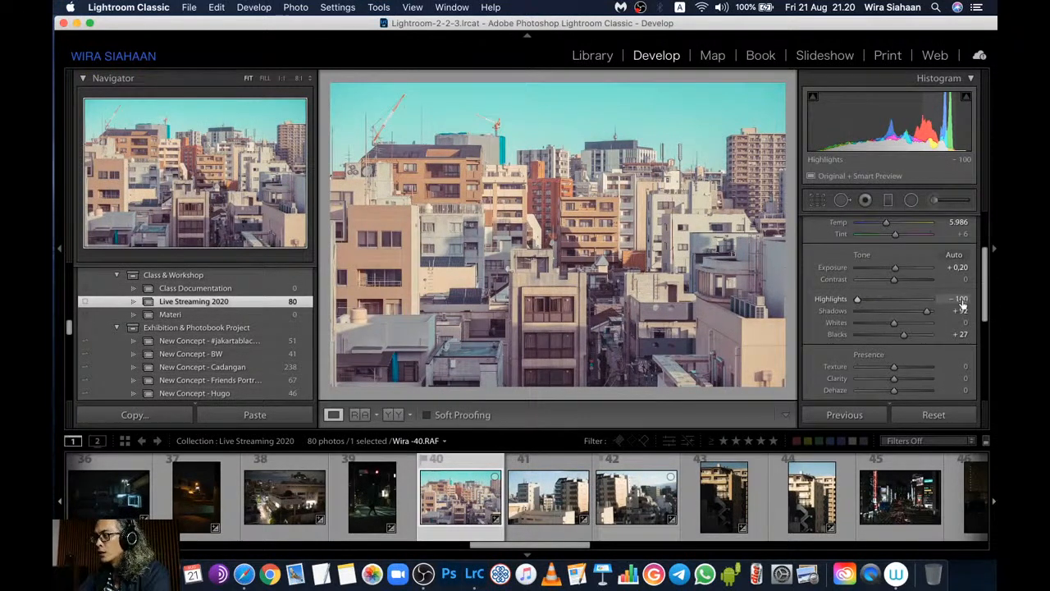
Copy the develop settings of graded photo 40, leaving out Spot Removal, Local Adjustments and Crop
click(534, 514)
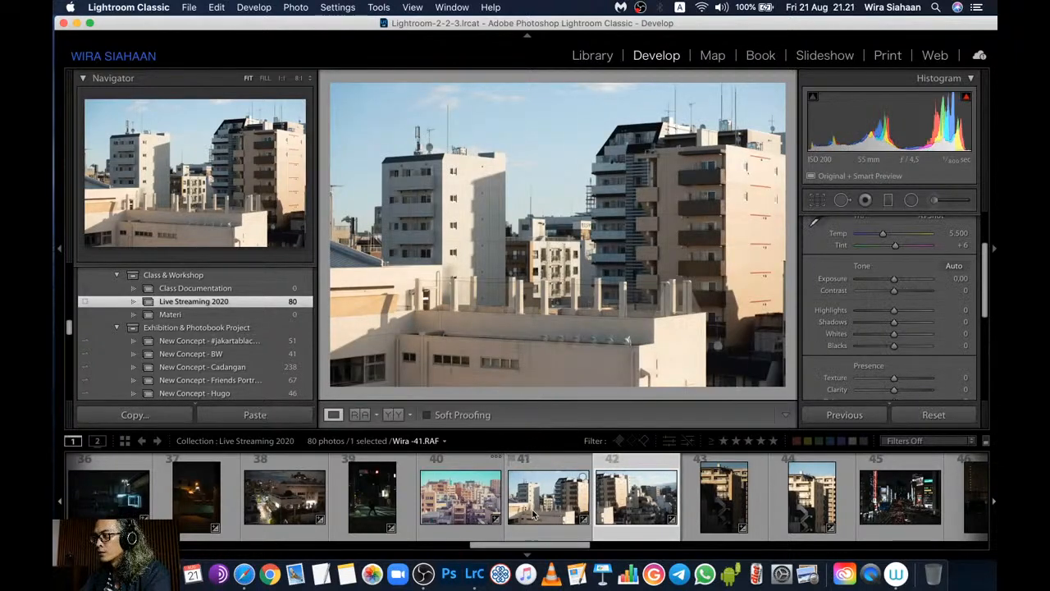
click(457, 511)
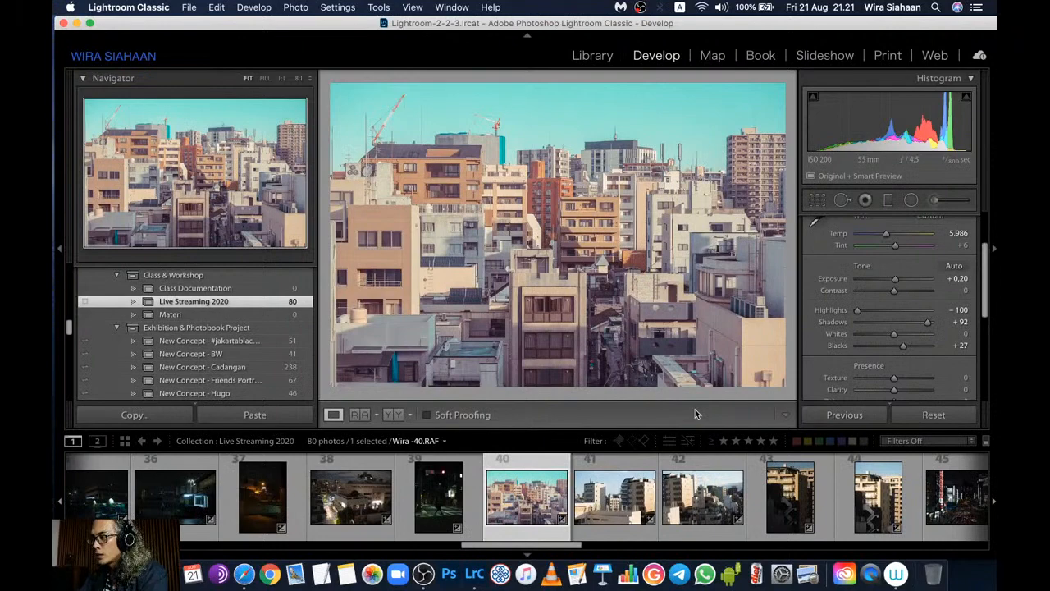
key(super+shift+c)
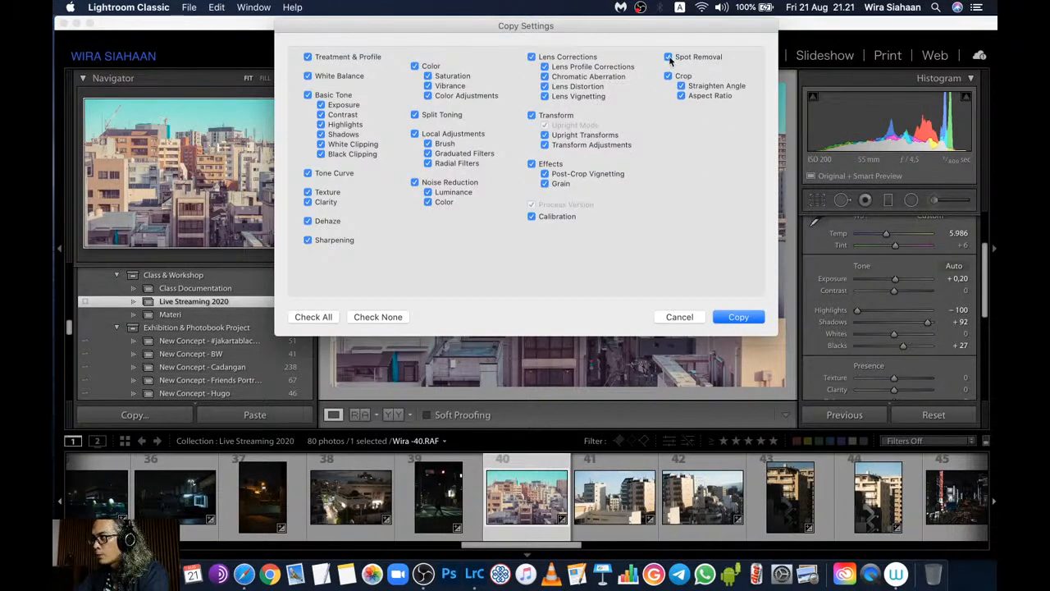
click(425, 134)
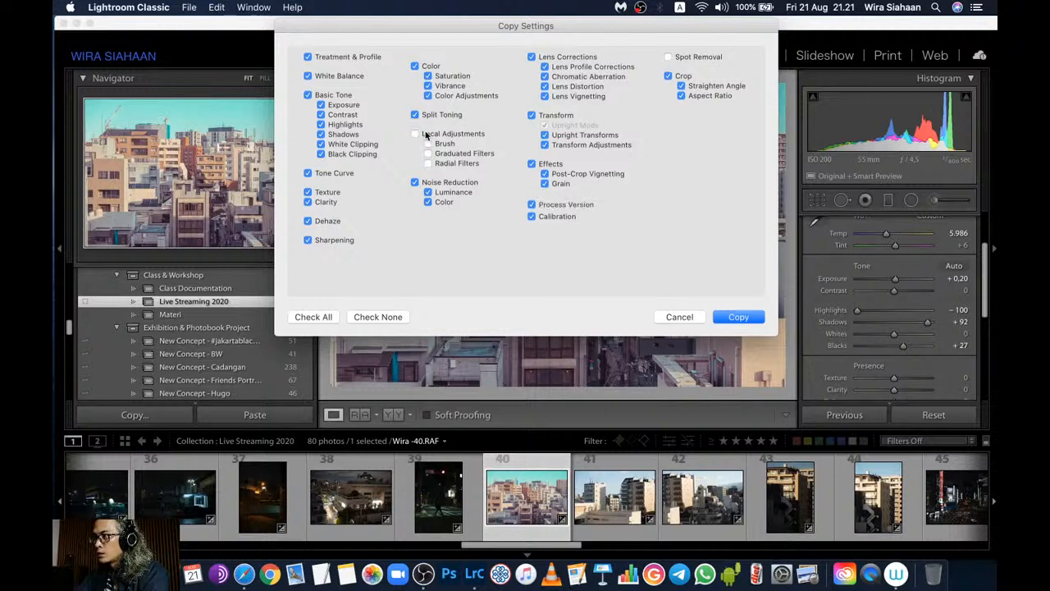
click(684, 77)
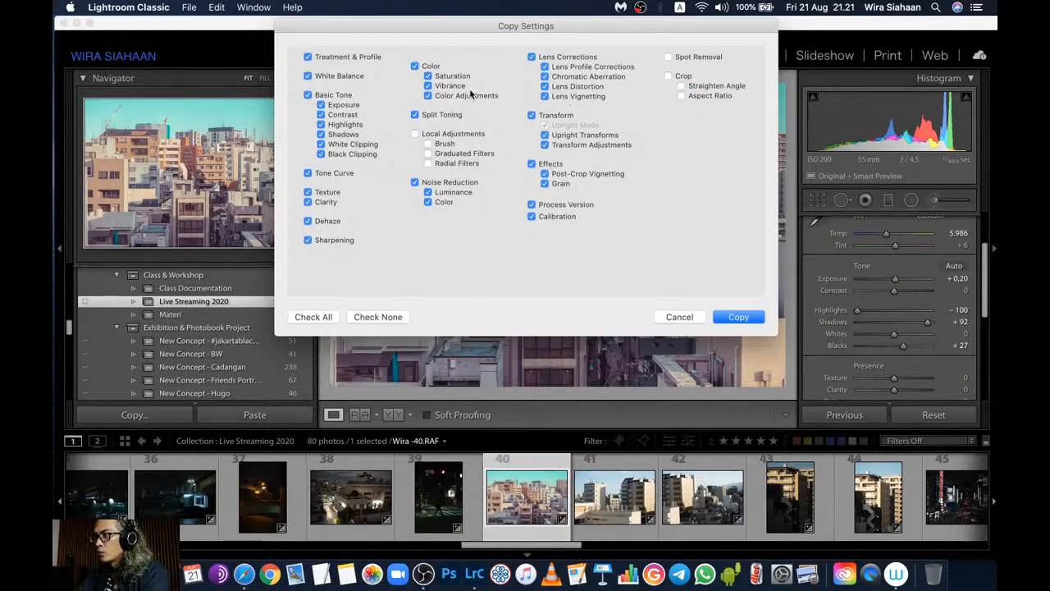
click(738, 317)
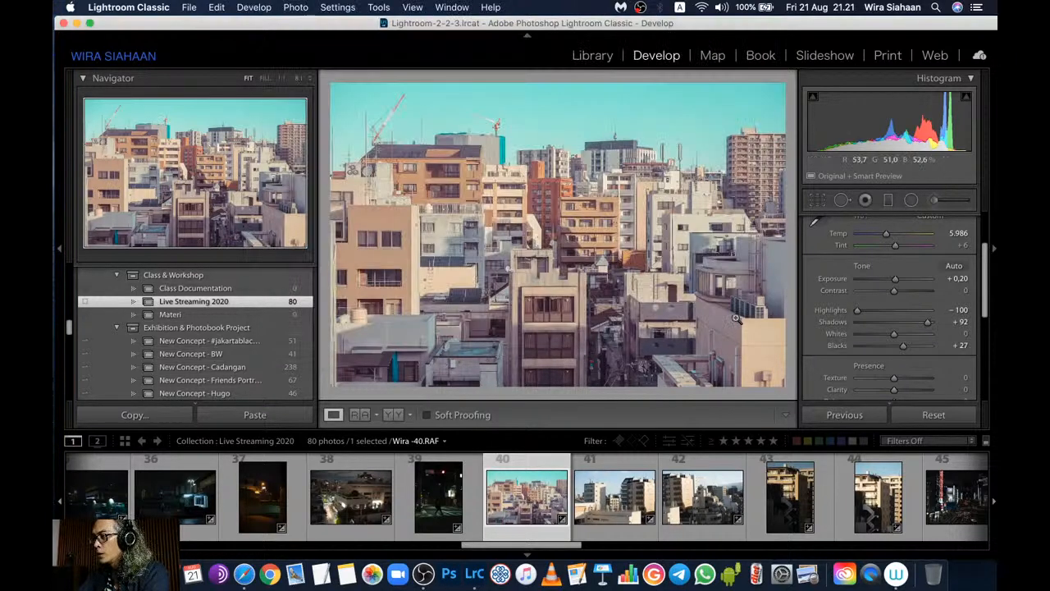
Paste the copied settings onto photo 41 and set its Exposure to +0.05
click(609, 509)
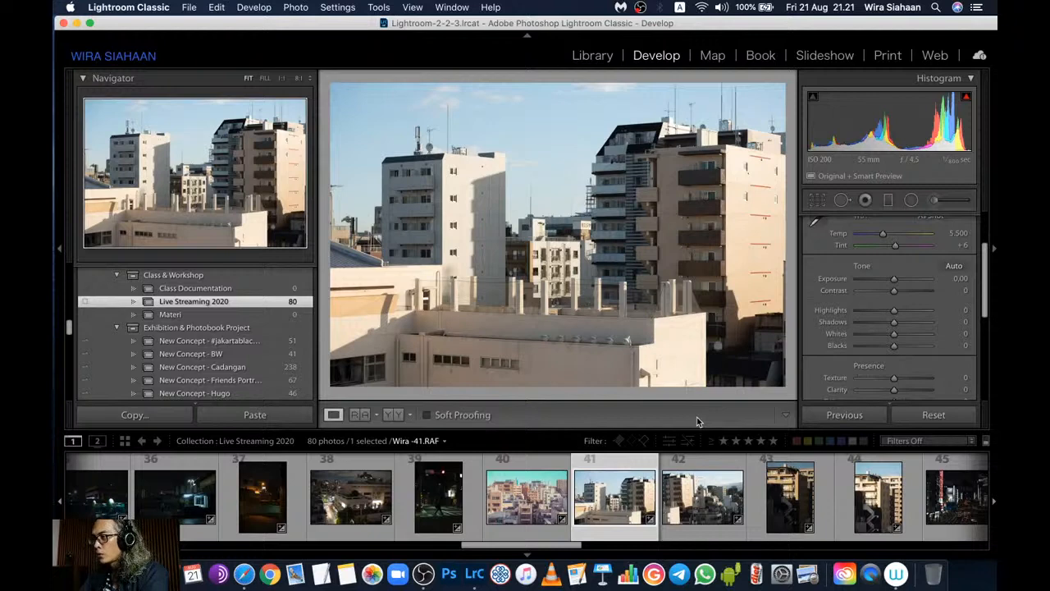
key(super+shift+v)
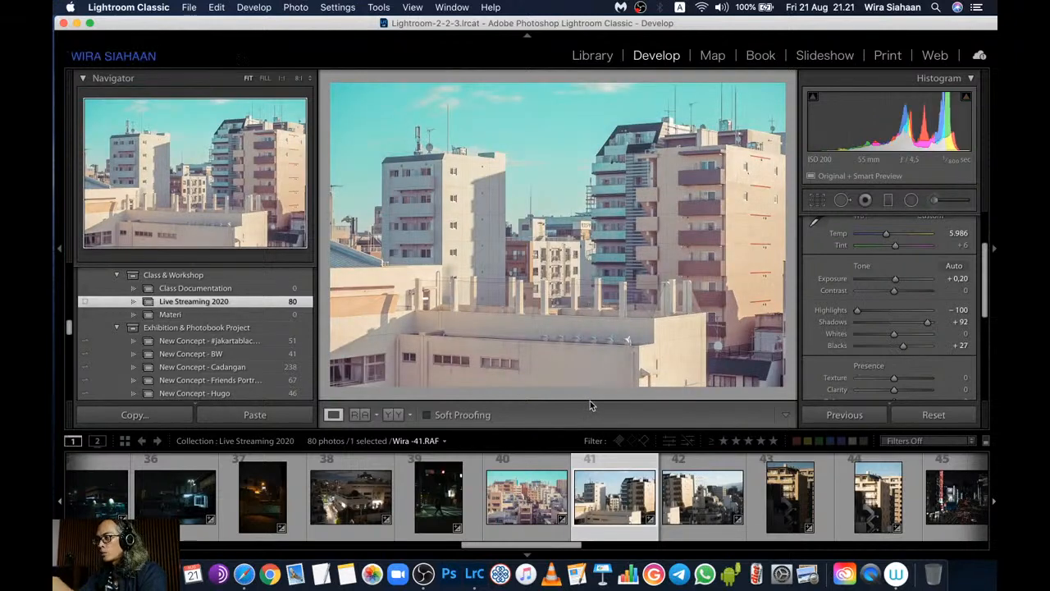
scroll(894, 287, up, 2)
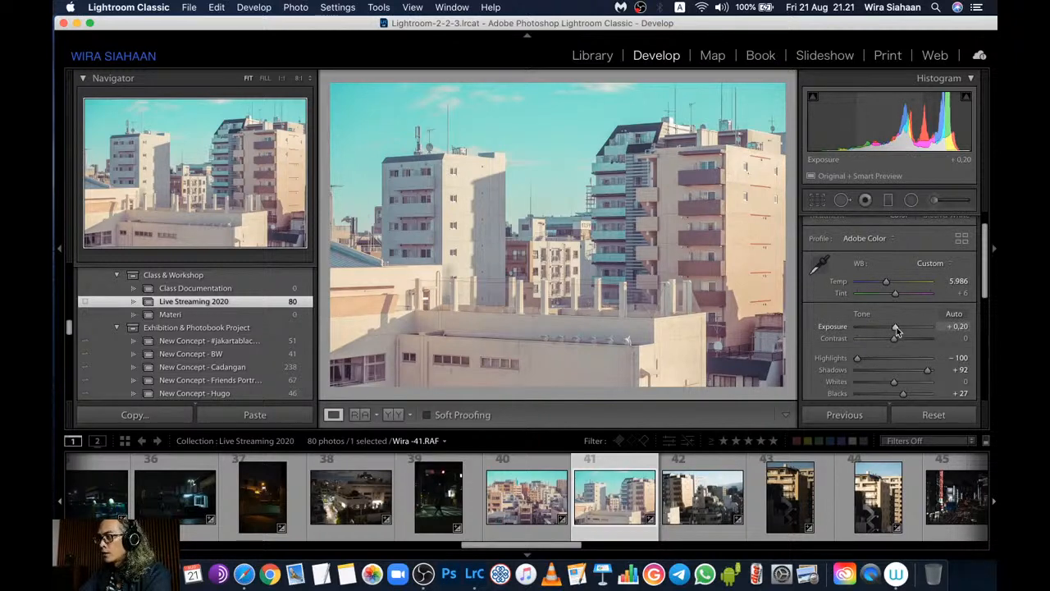
drag(896, 329, 896, 330)
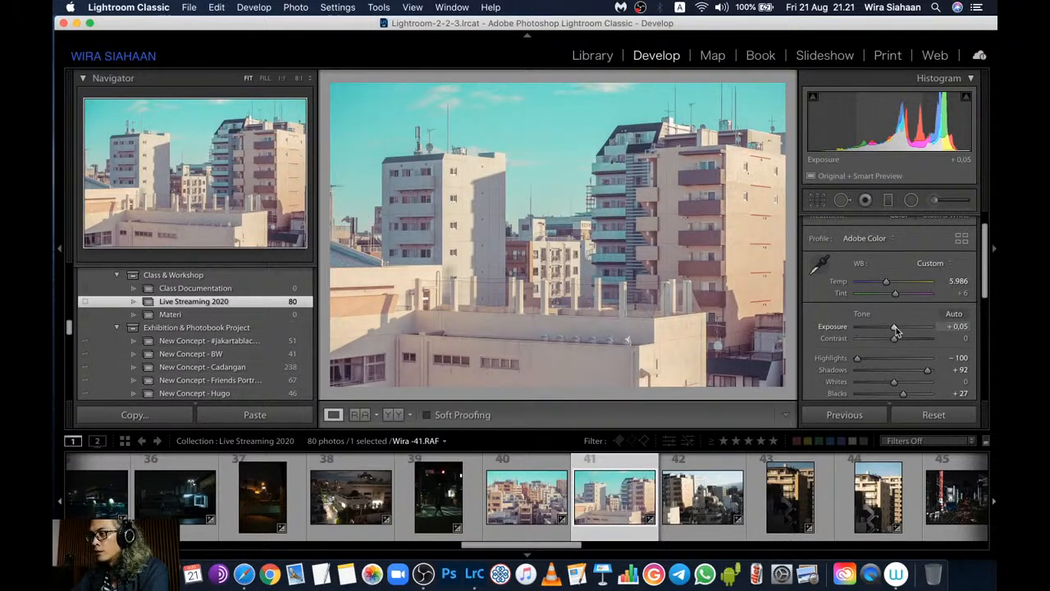
Synchronize photo 41's develop settings to photos 42 through 44, leaving out Spot Removal, Local Adjustments and Crop
scroll(654, 513, down, 5)
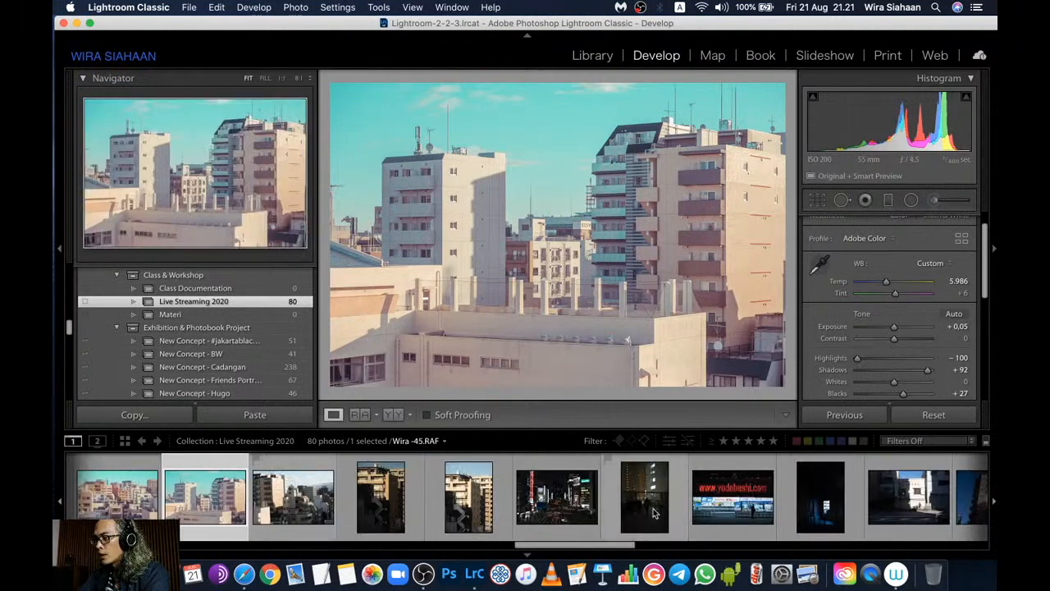
scroll(386, 505, up, 3)
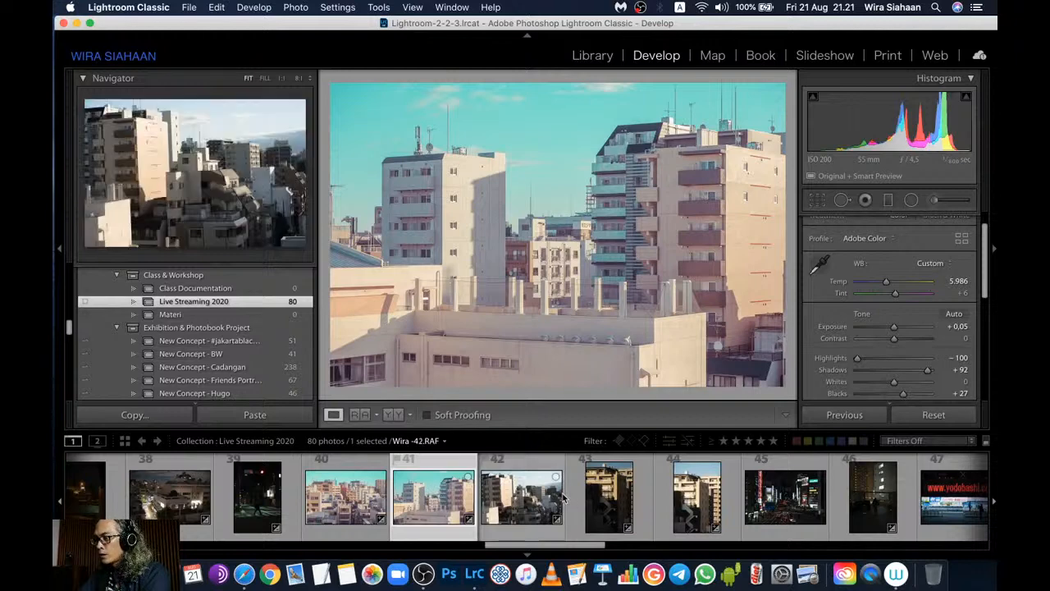
shift+click(701, 503)
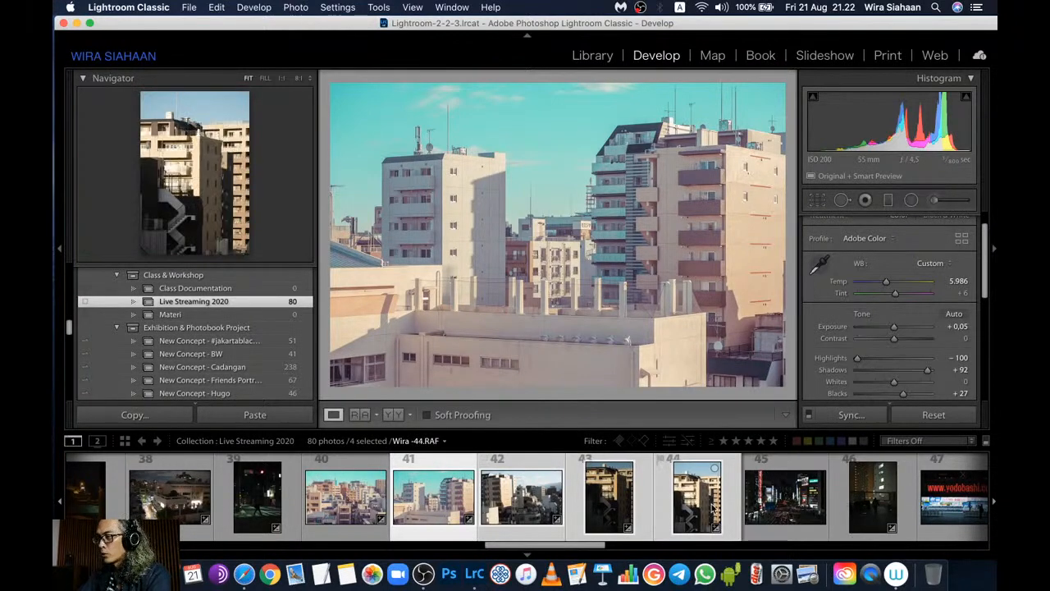
click(849, 416)
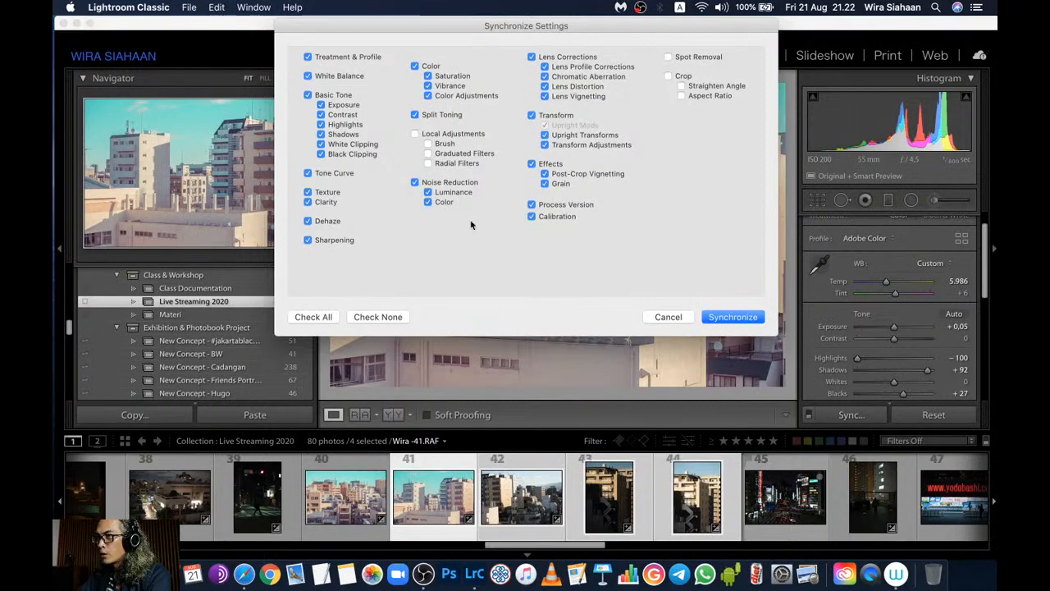
click(732, 317)
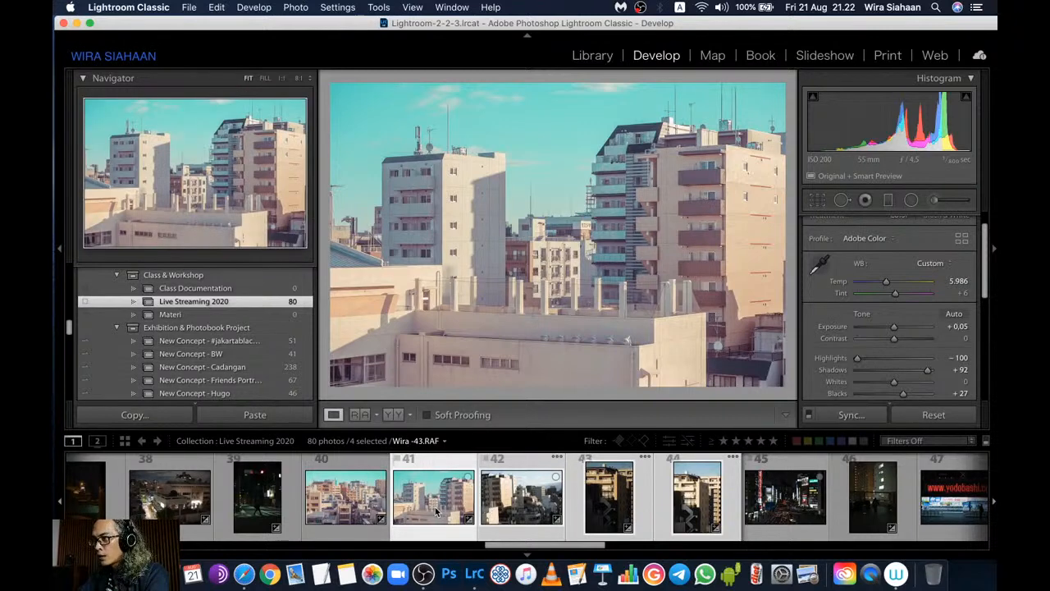
Set the Exposure of photo 43, the dark building with the outdoor staircase, to +1.20
click(534, 532)
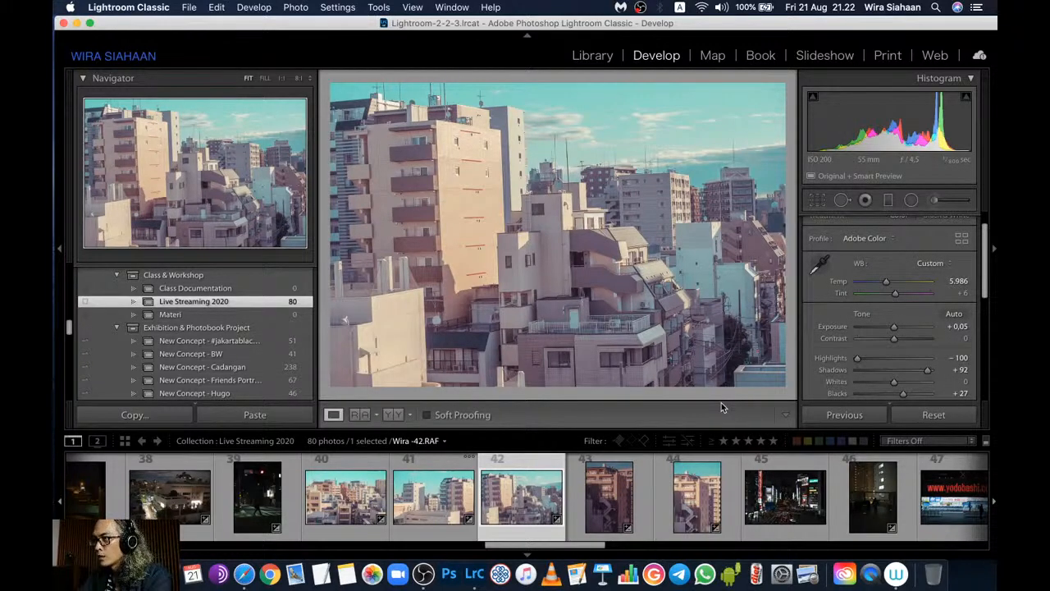
key(Right)
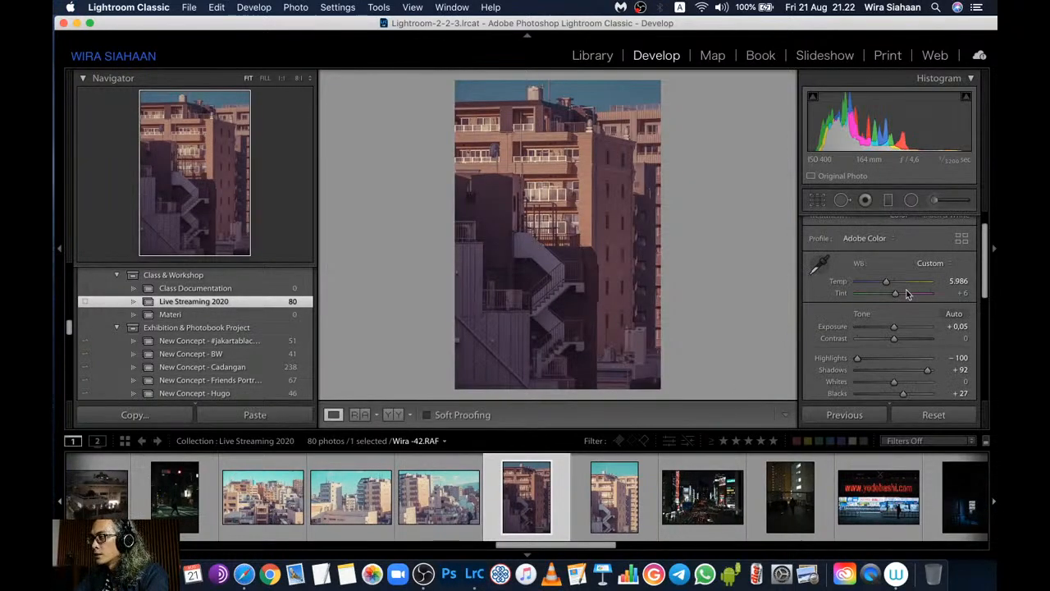
drag(894, 328, 904, 329)
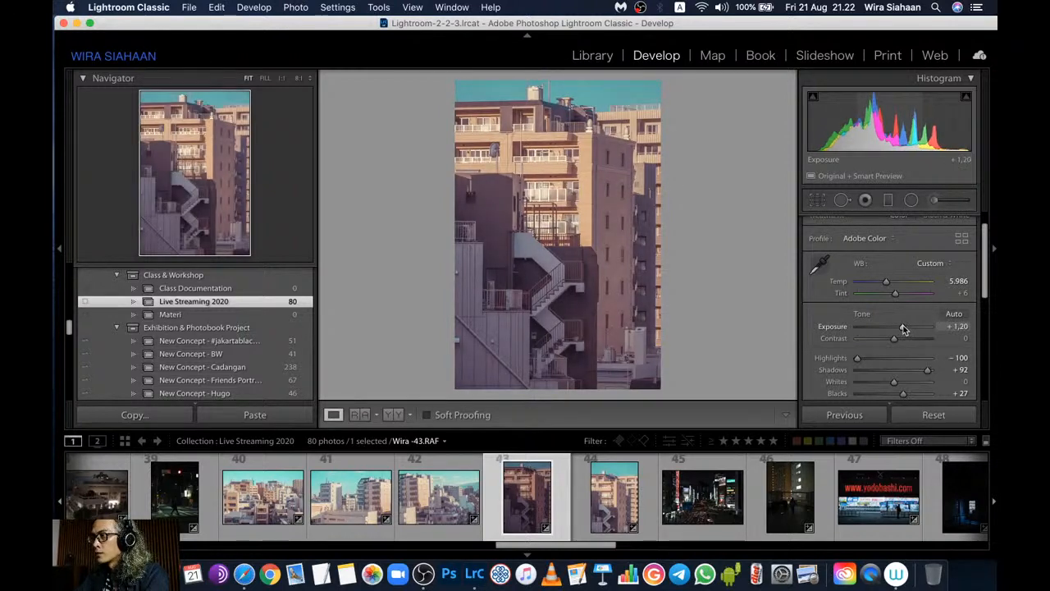
key(Right)
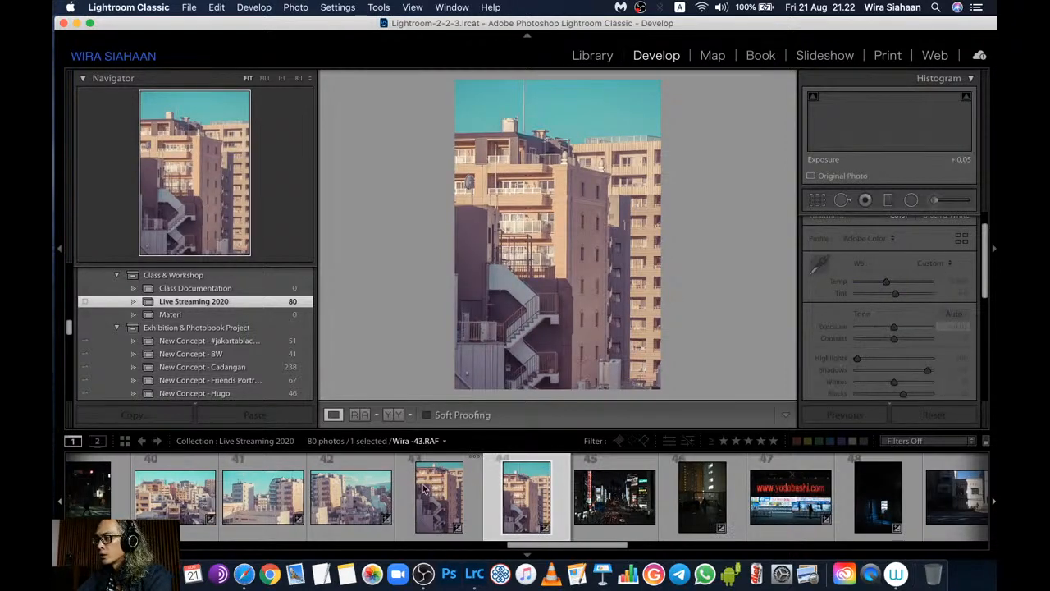
Apply the Auto Upright perspective correction to photo 42
click(349, 502)
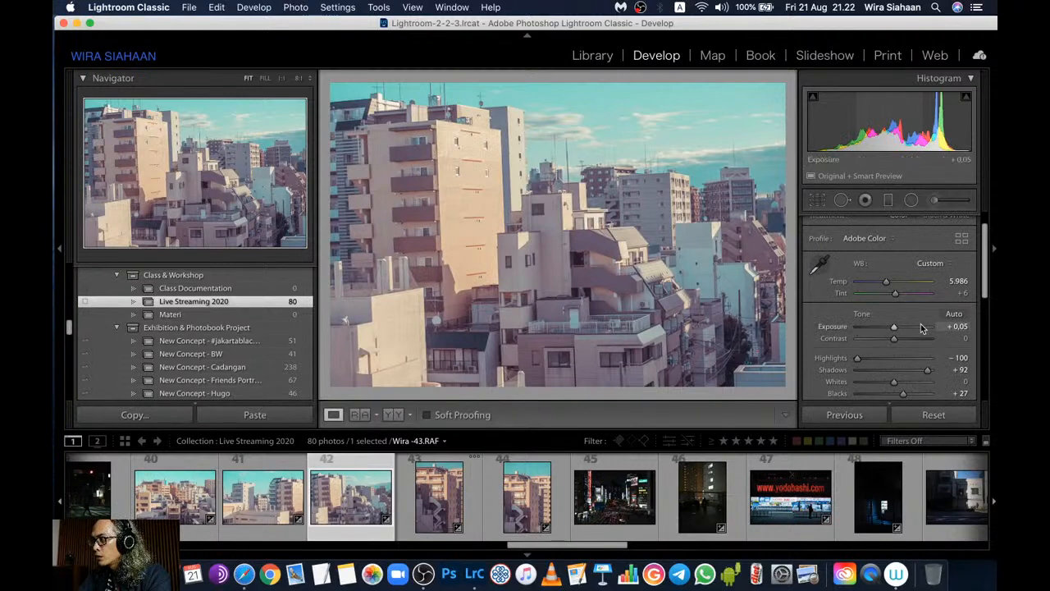
scroll(921, 324, down, 5)
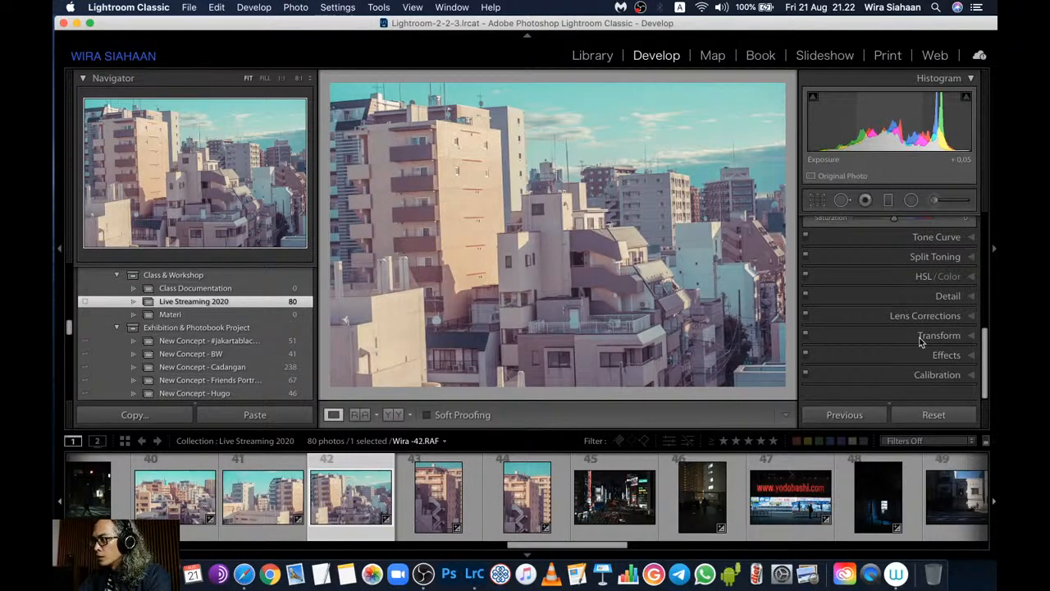
click(921, 341)
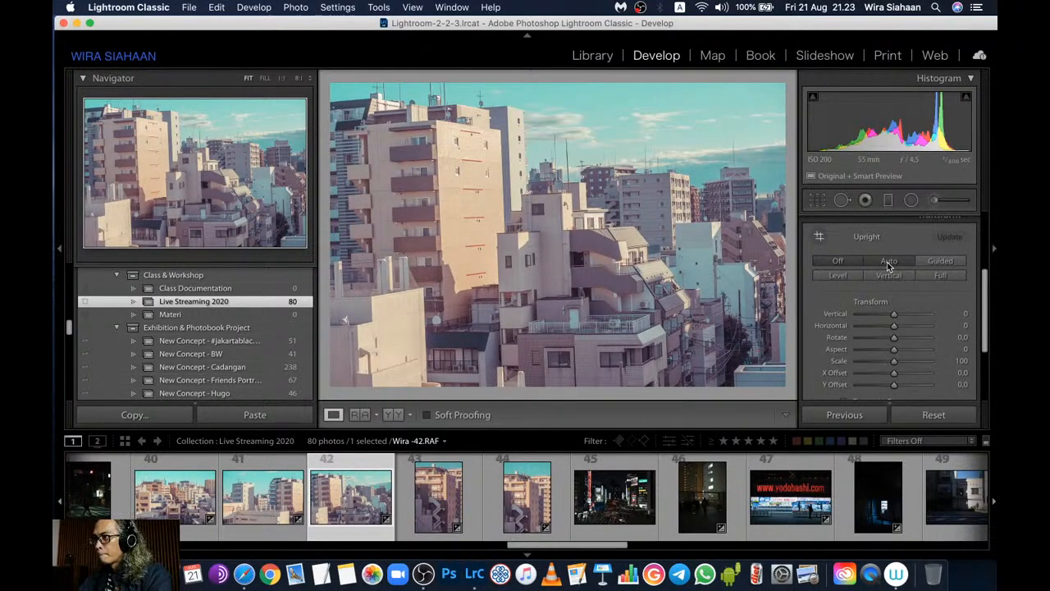
click(887, 261)
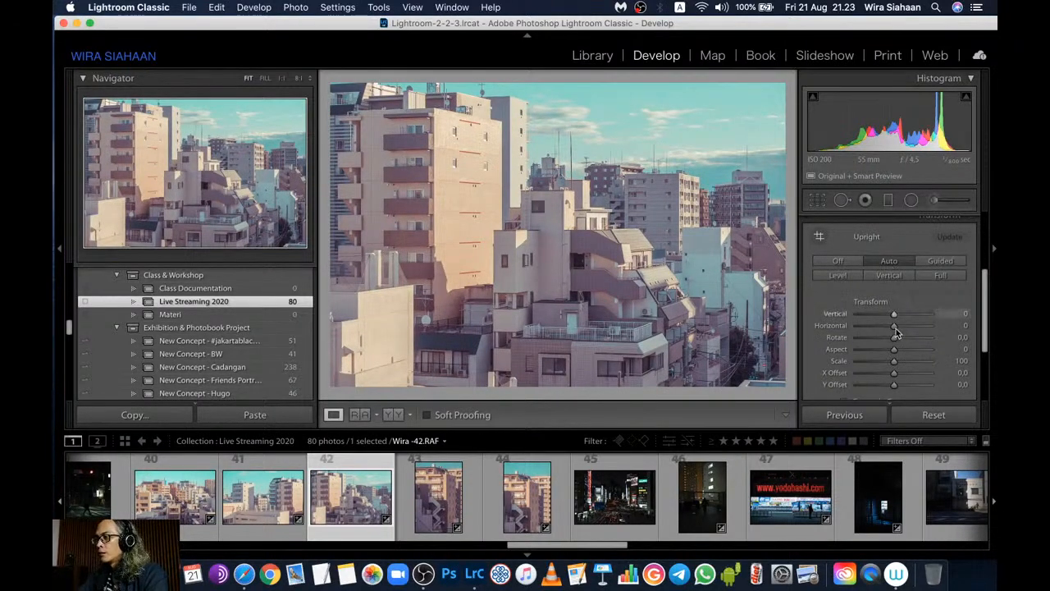
scroll(896, 333, up, 5)
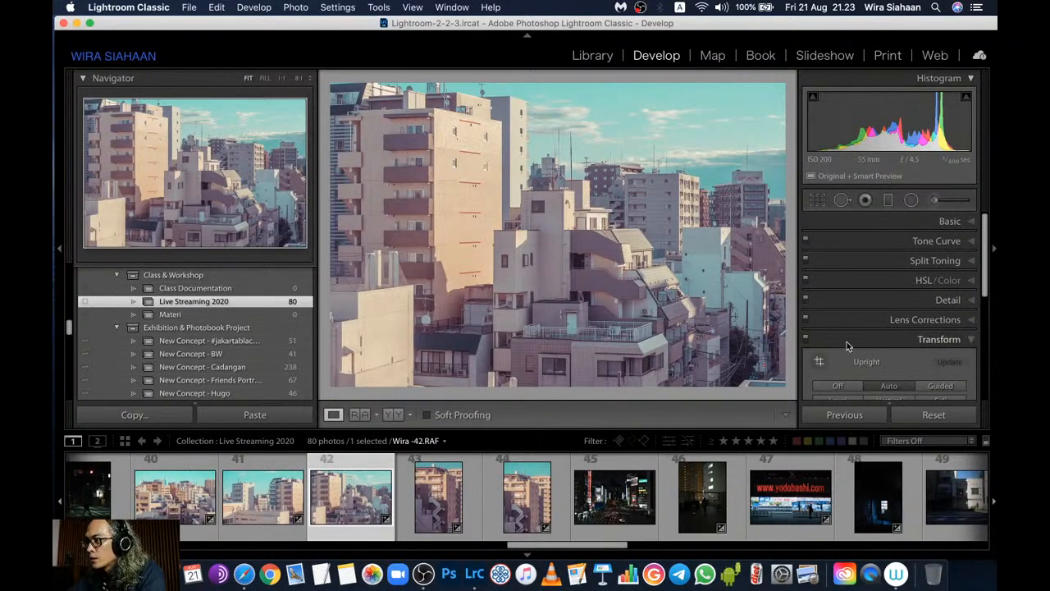
Select photo 45, the night street scene with neon signs, and expand its Basic adjustments
scroll(390, 502, left, 3)
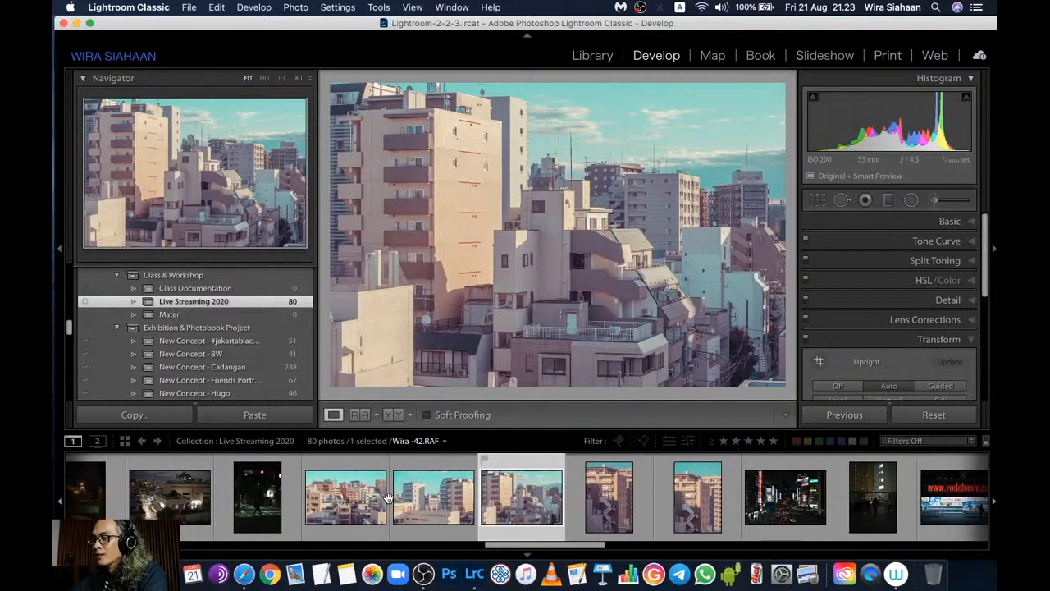
scroll(390, 502, right, 2)
scroll(389, 503, right, 2)
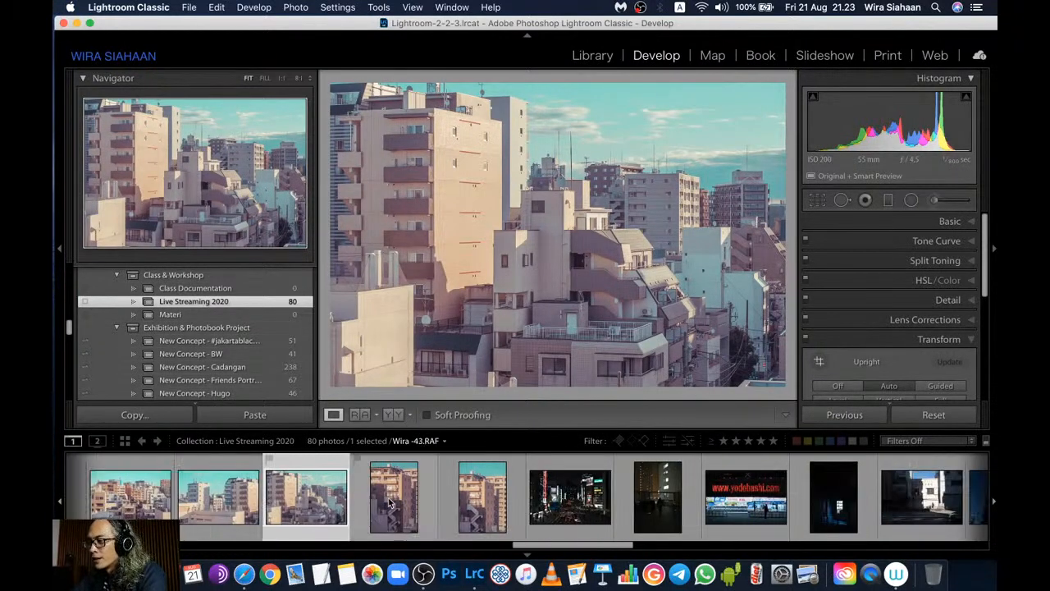
scroll(390, 502, left, 1)
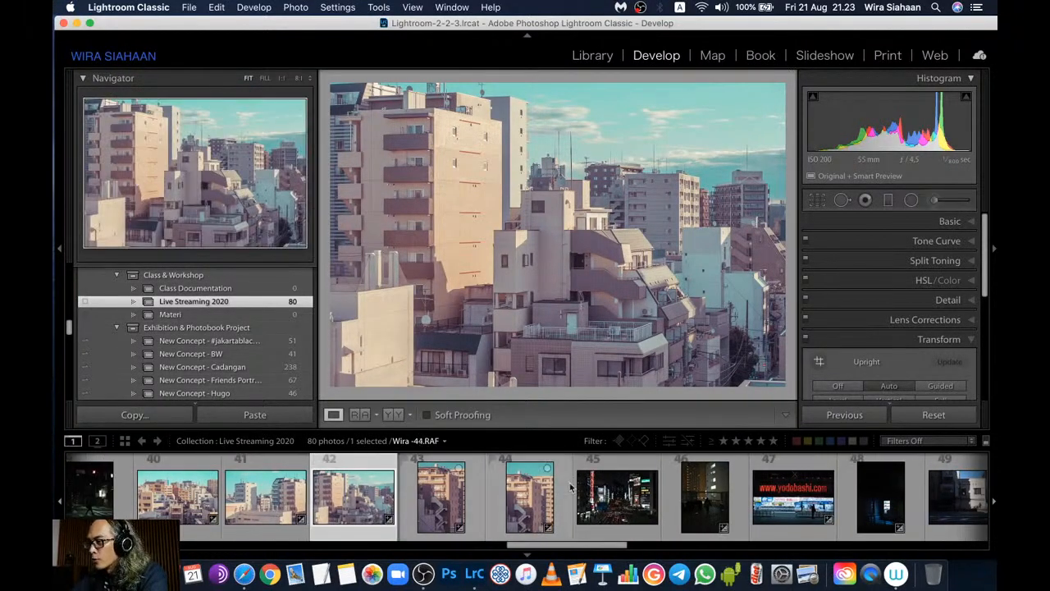
click(621, 512)
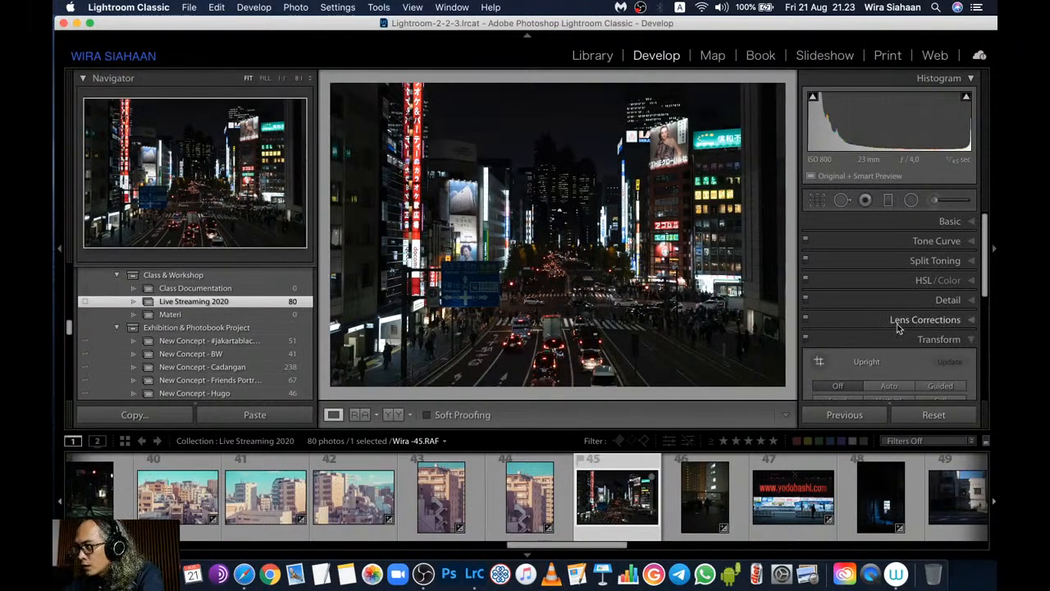
scroll(899, 329, up, 2)
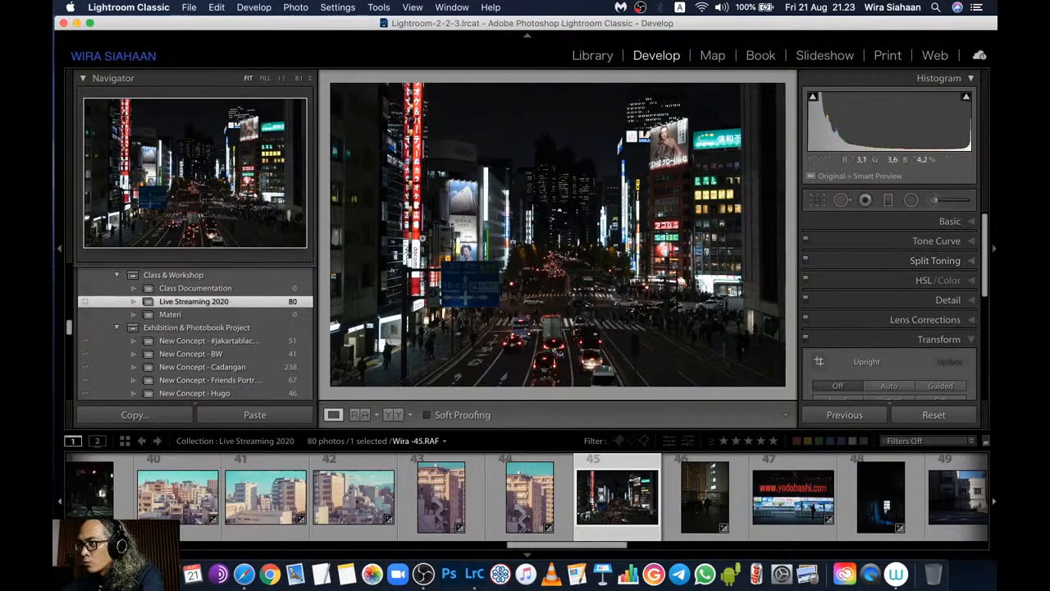
click(956, 225)
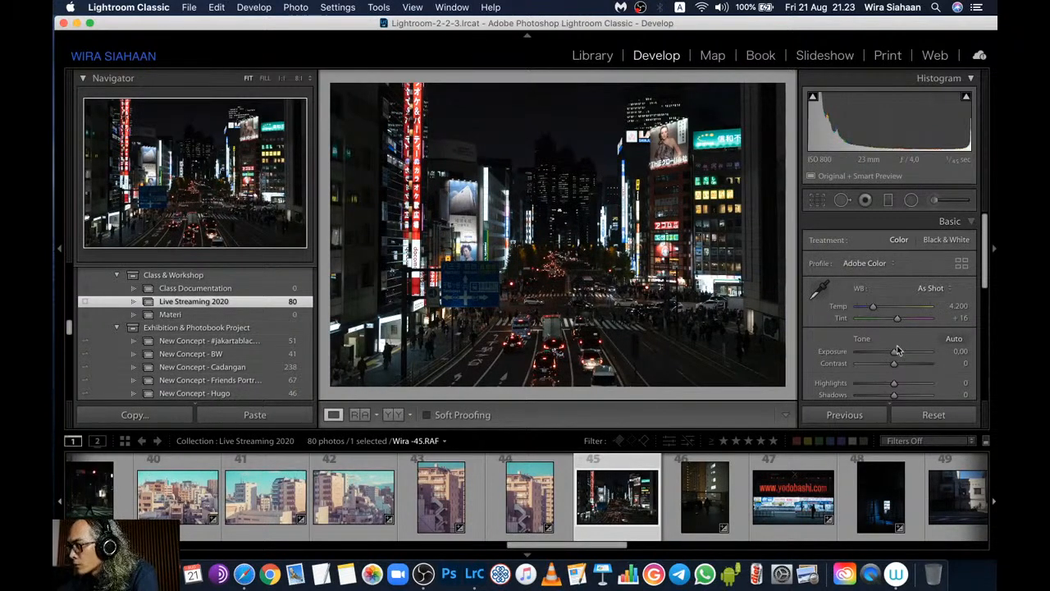
Set photo 45's Exposure to +1.35, Highlights to -100 and Shadows to +100
drag(894, 352, 905, 354)
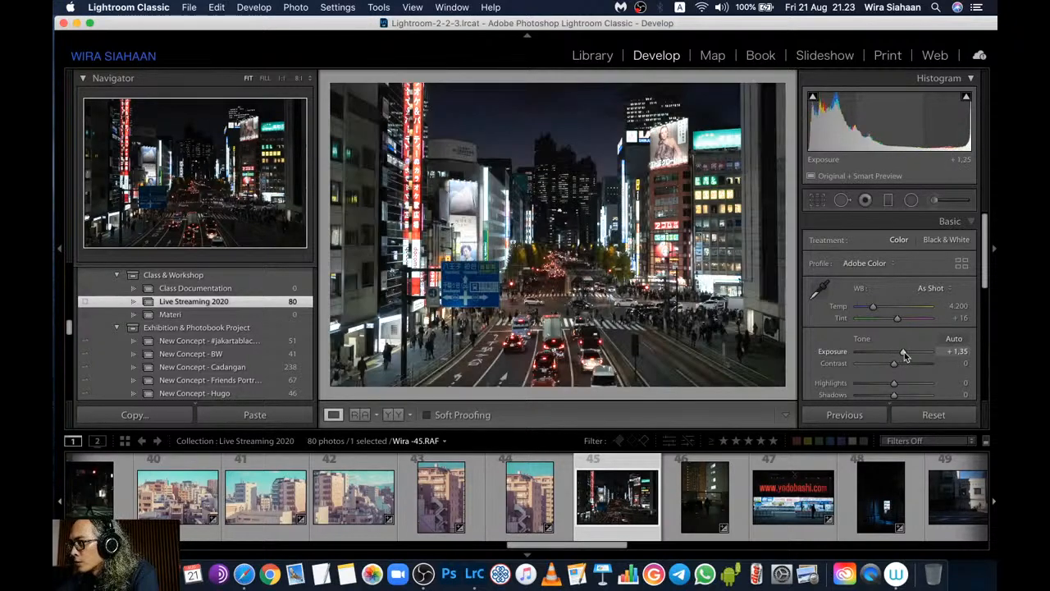
scroll(903, 361, down, 1)
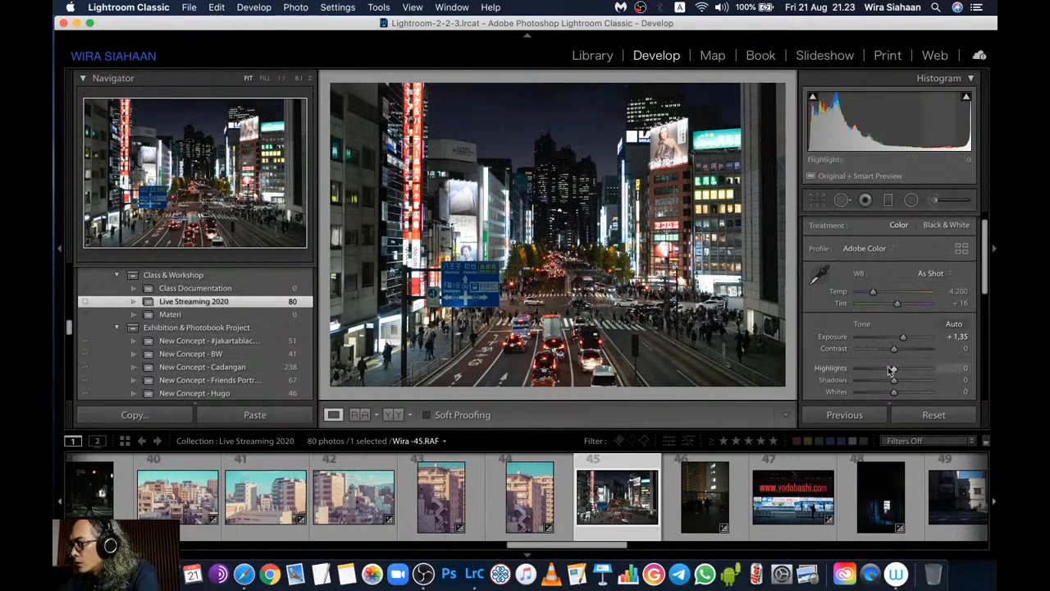
drag(894, 368, 822, 371)
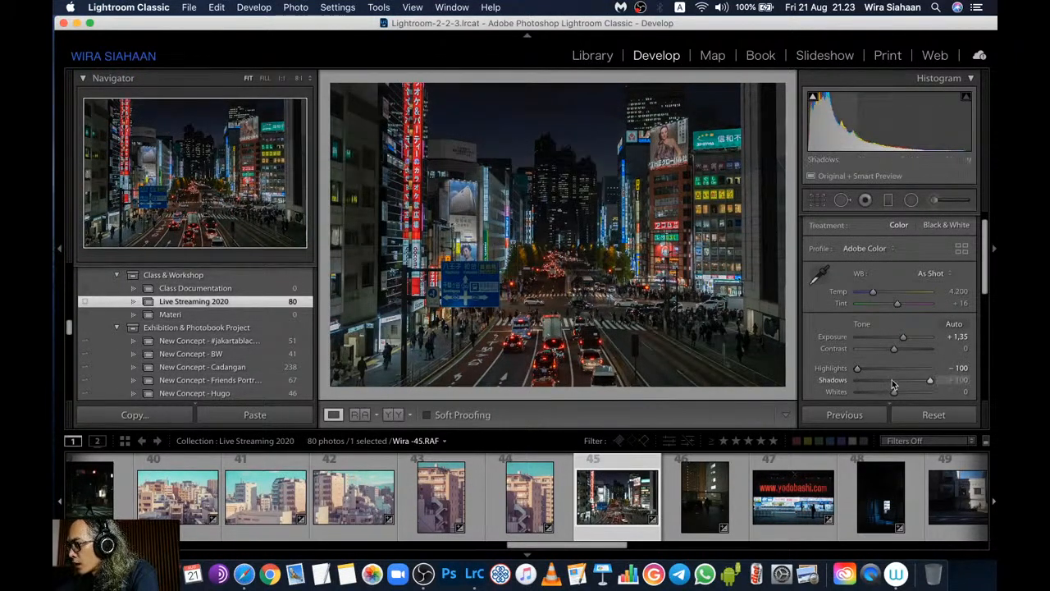
drag(893, 380, 930, 380)
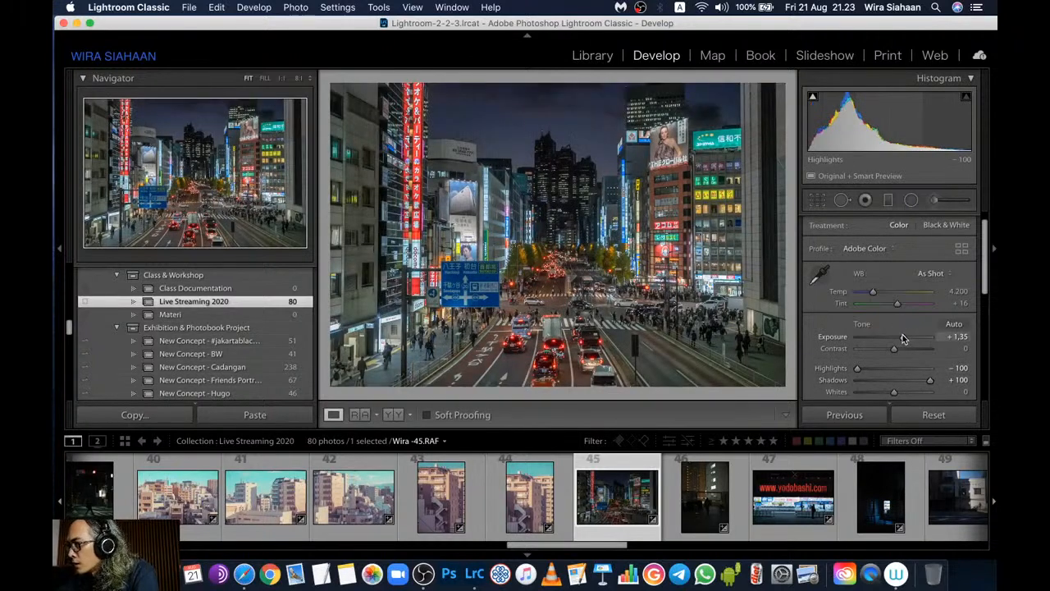
Apply the Auto Upright perspective correction to the night street photo
scroll(911, 340, down, 1)
scroll(910, 335, down, 5)
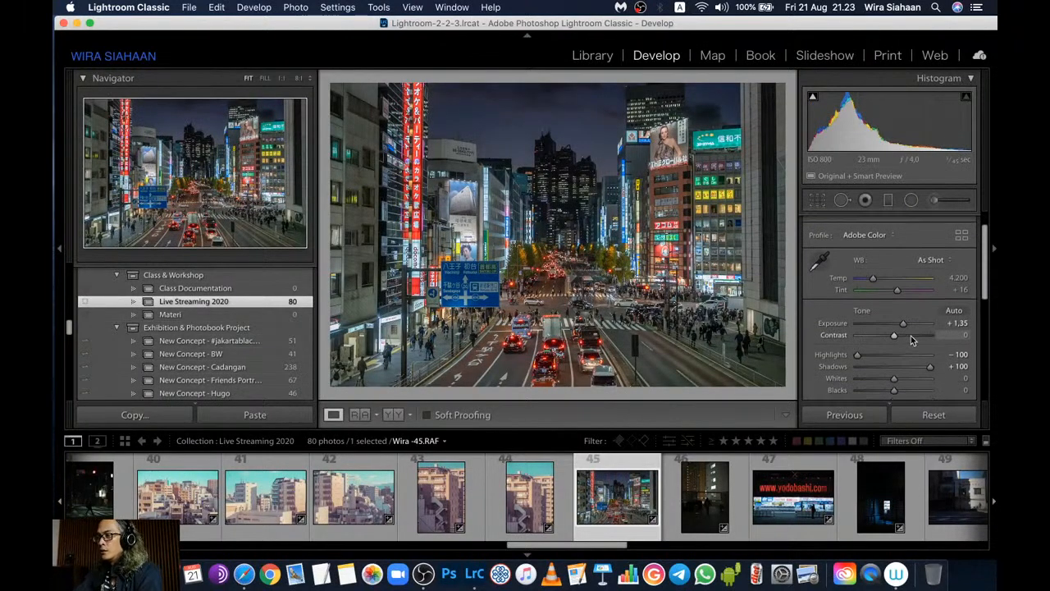
key(super+1)
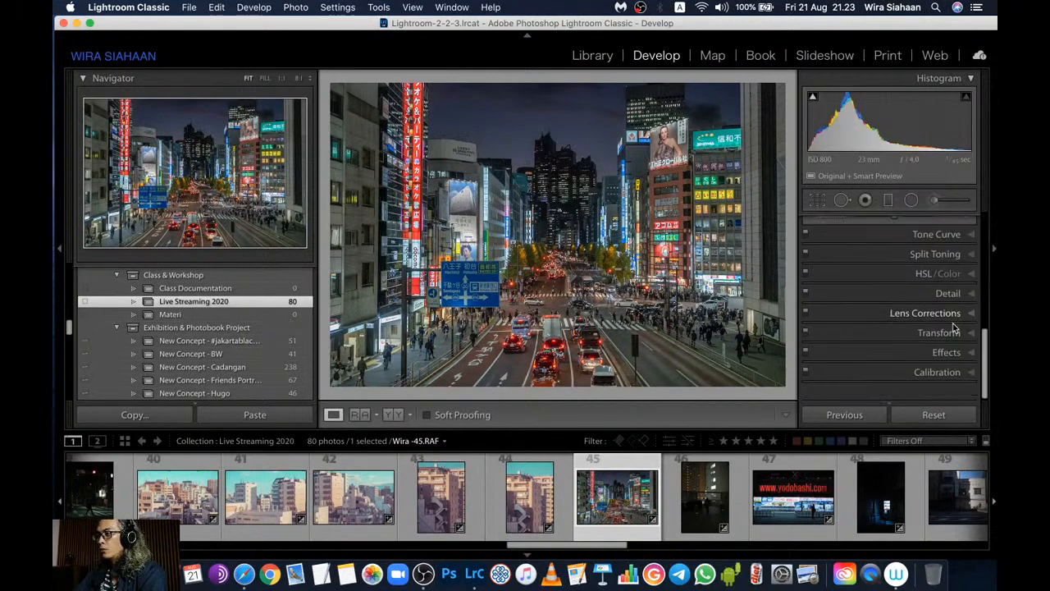
click(938, 341)
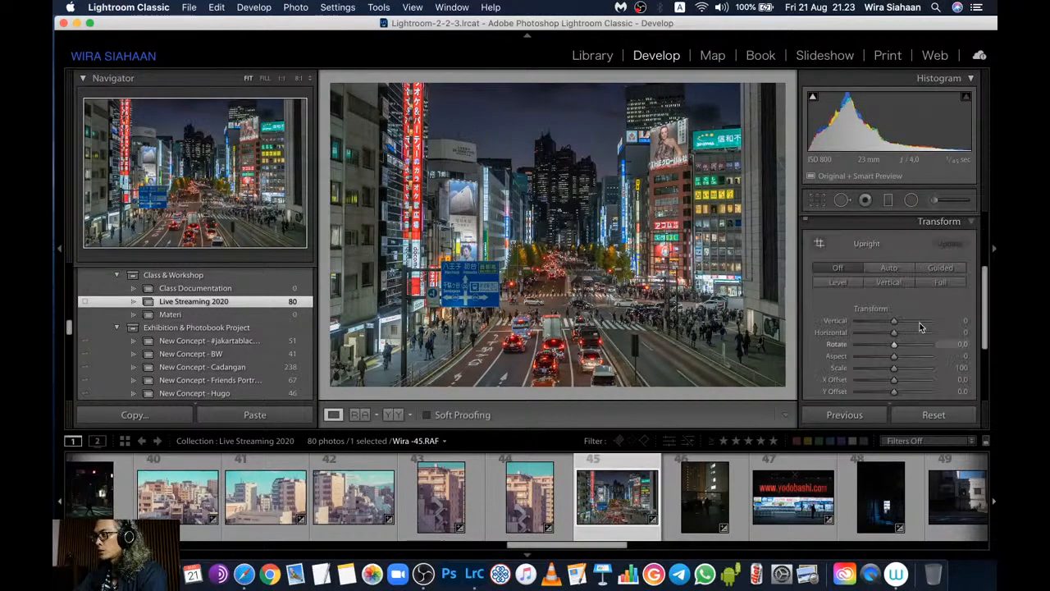
click(888, 271)
In the camera calibration, set the Red Primary Hue to +28 and the Blue Primary Hue to -28
scroll(903, 329, down, 5)
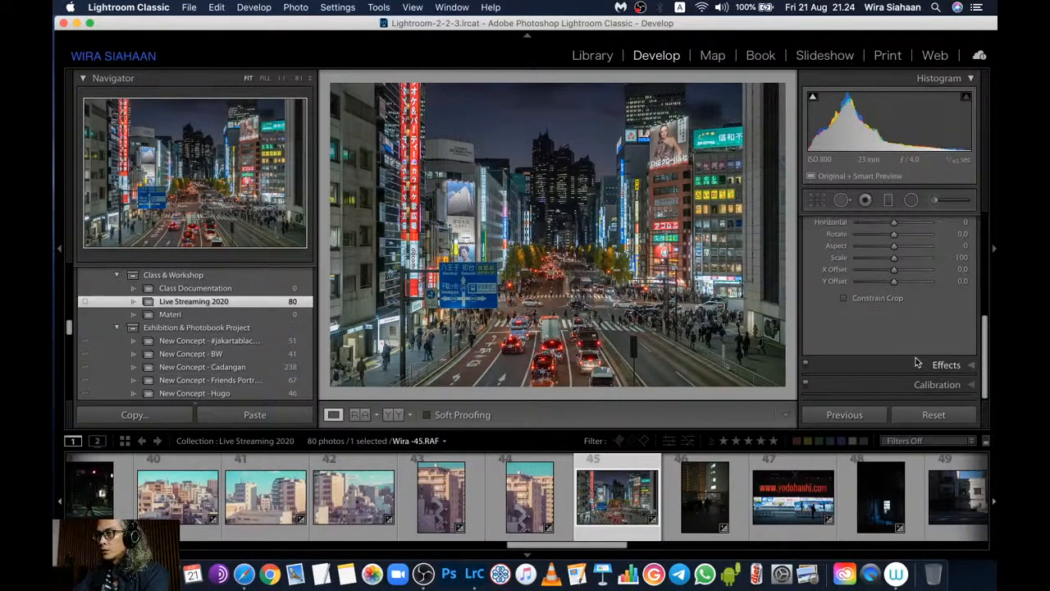
click(923, 384)
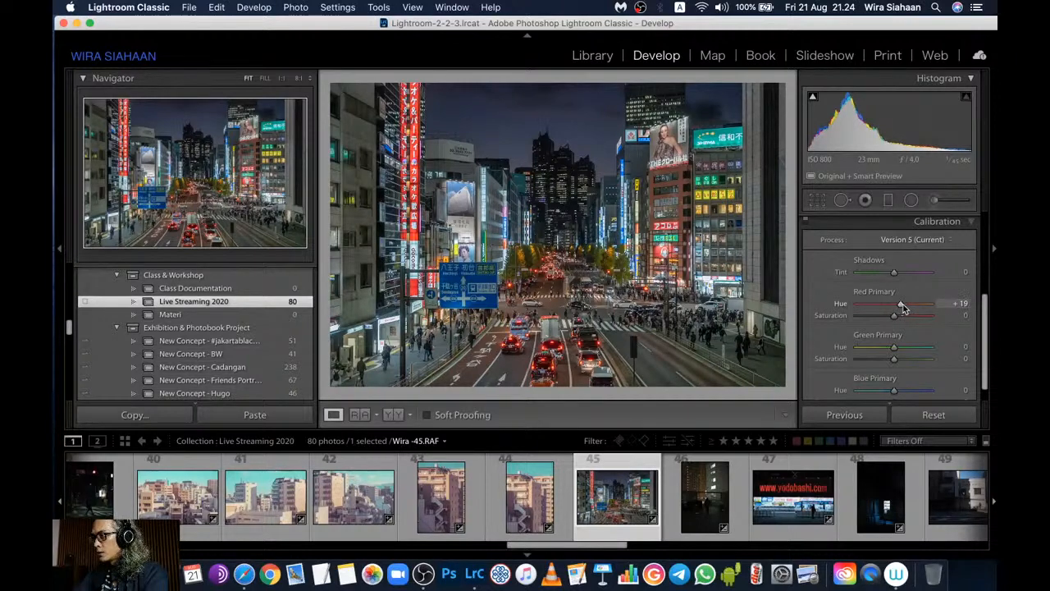
drag(904, 307, 906, 308)
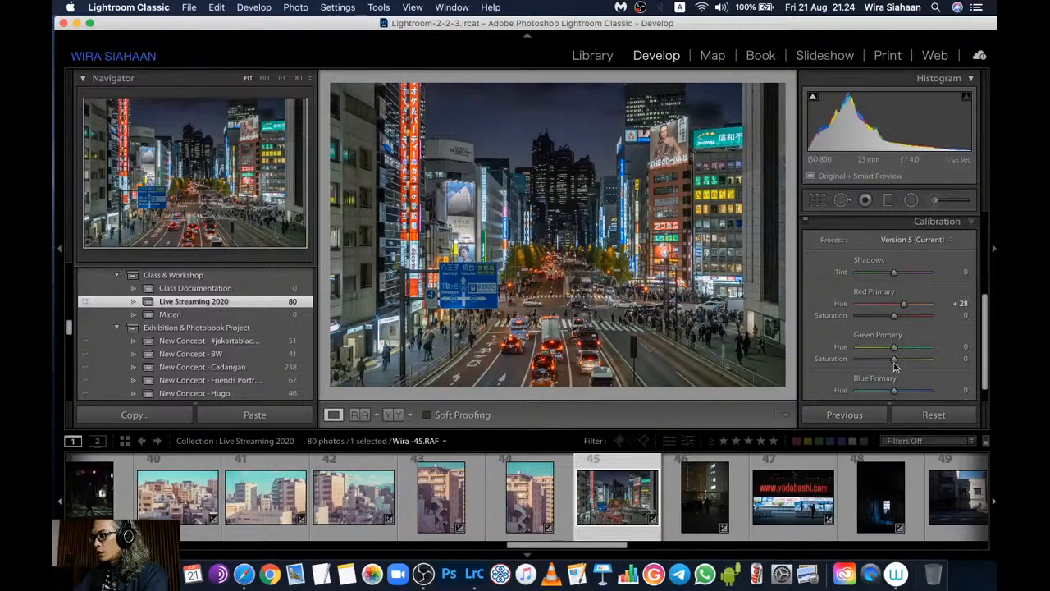
scroll(894, 367, down, 2)
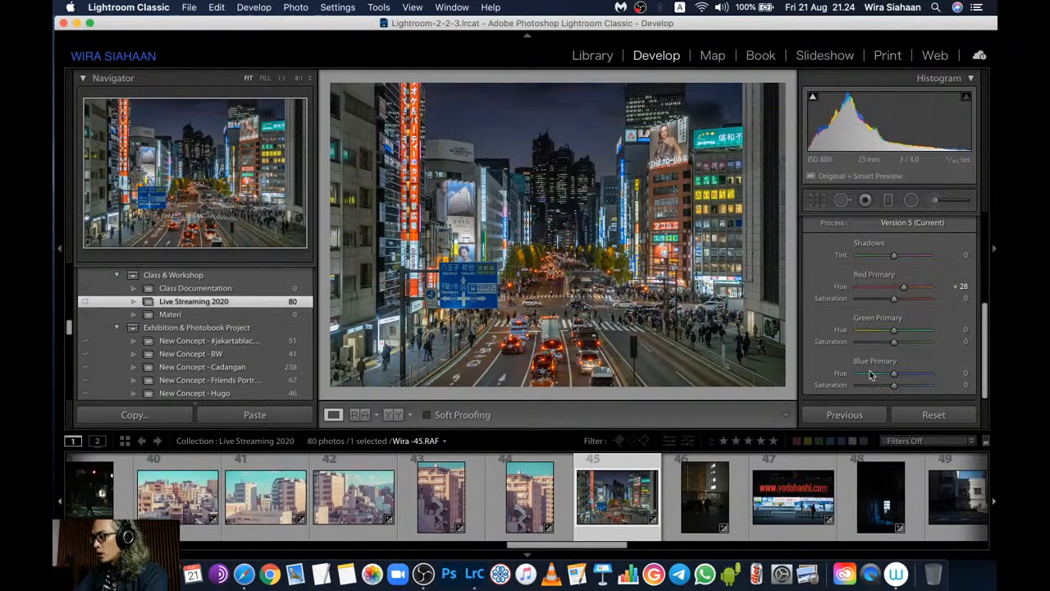
drag(894, 374, 887, 378)
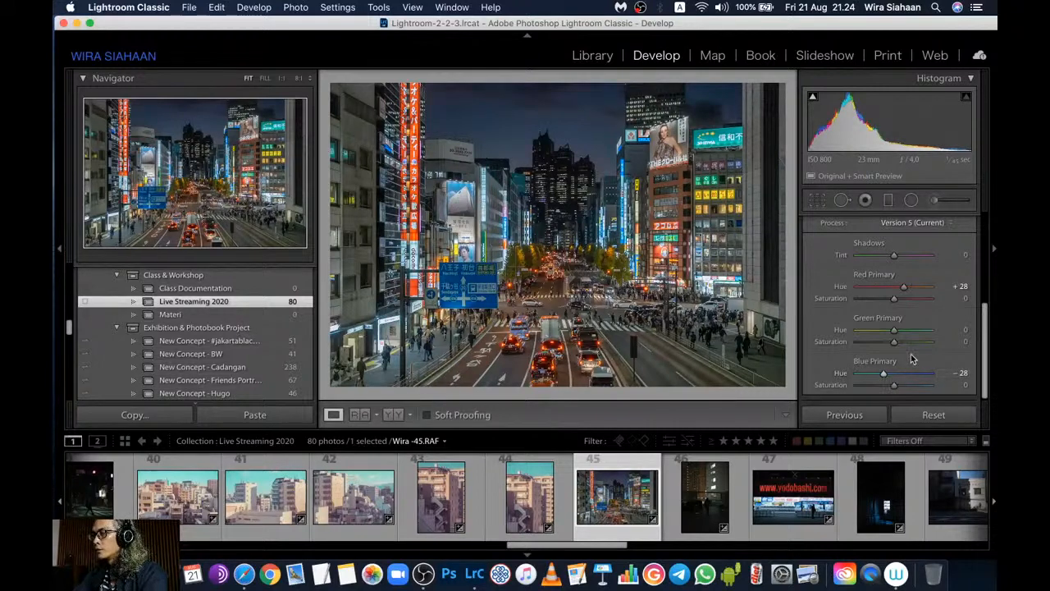
scroll(906, 359, up, 3)
scroll(894, 358, down, 3)
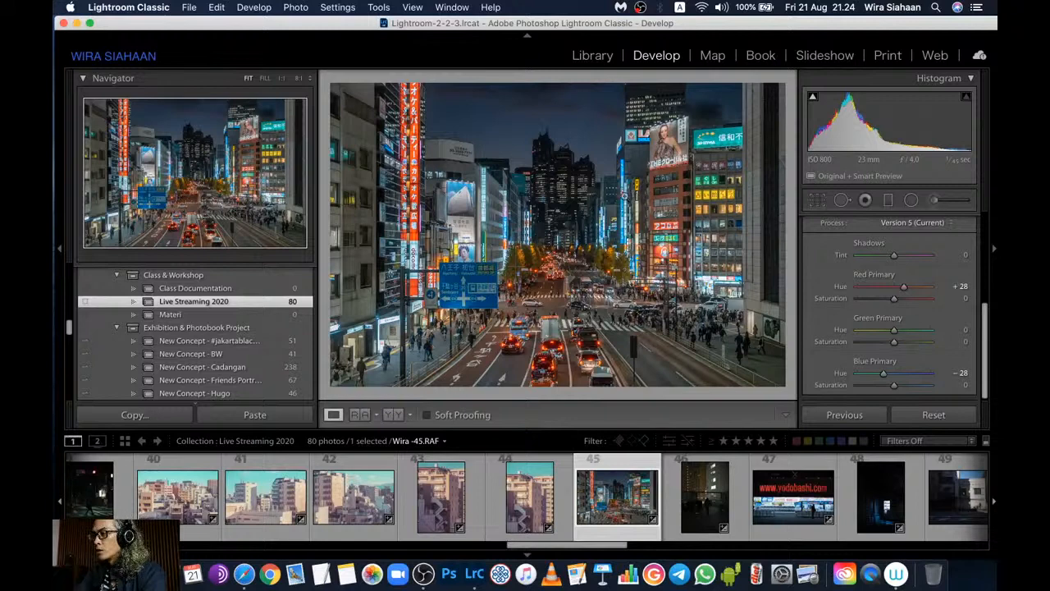
scroll(921, 317, down, 1)
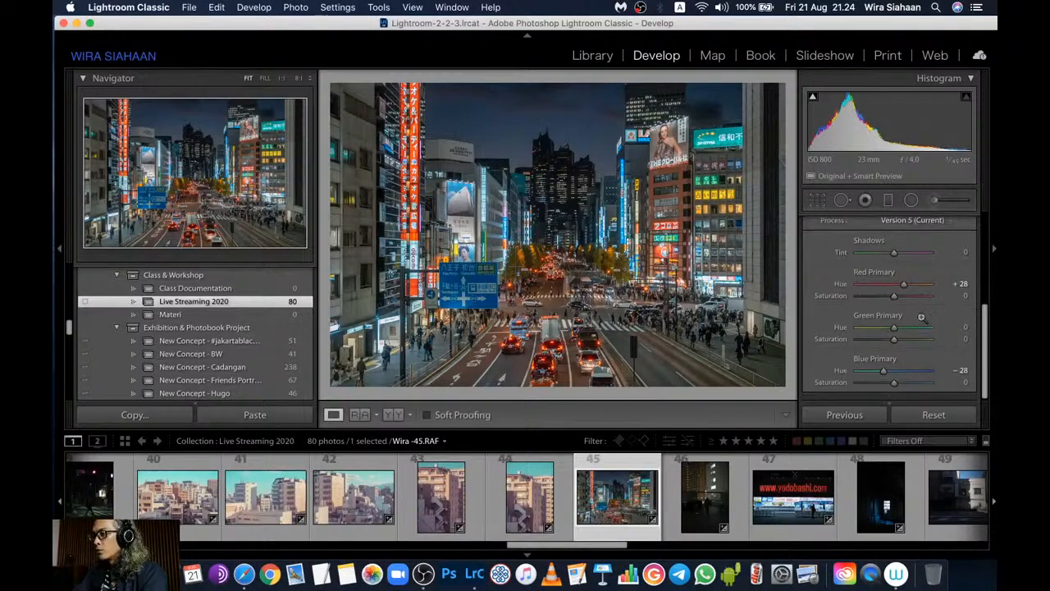
Split-tone the photo with Shadows at Hue 259, Saturation 28 and Highlights at Hue 79, Saturation 57
scroll(922, 320, up, 5)
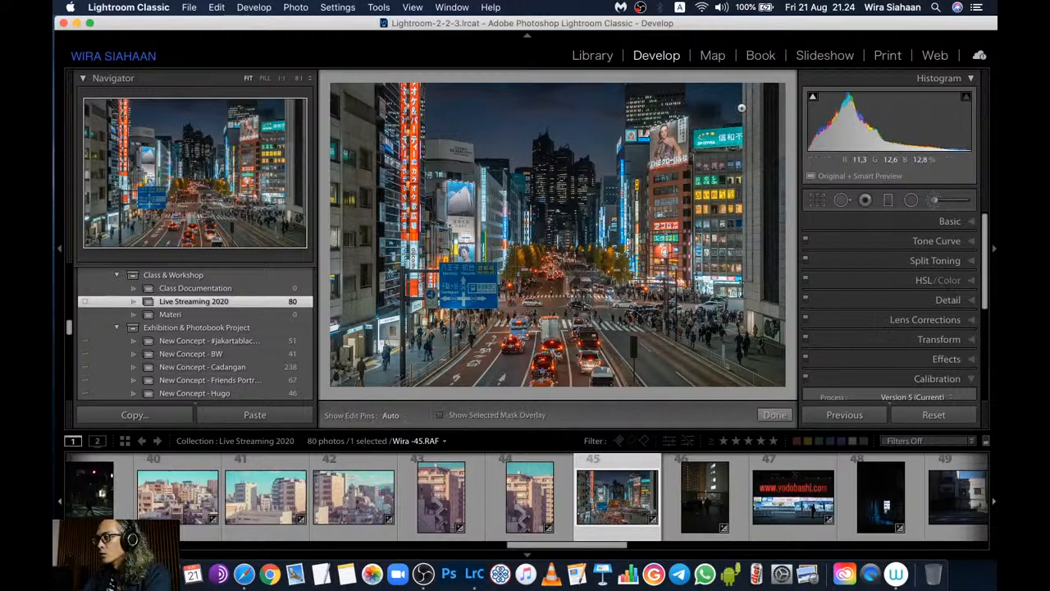
click(934, 201)
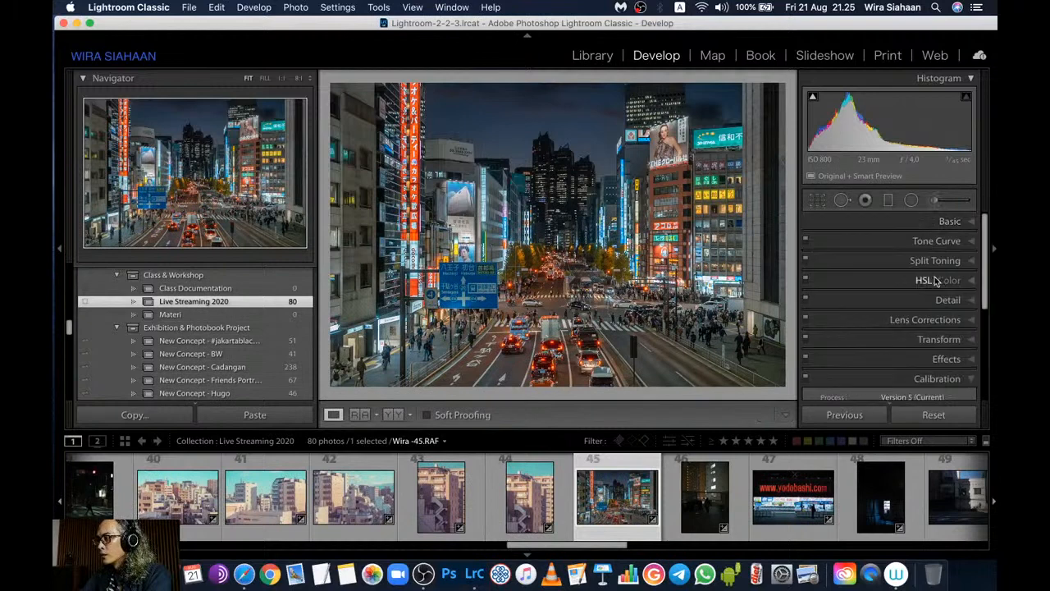
click(934, 261)
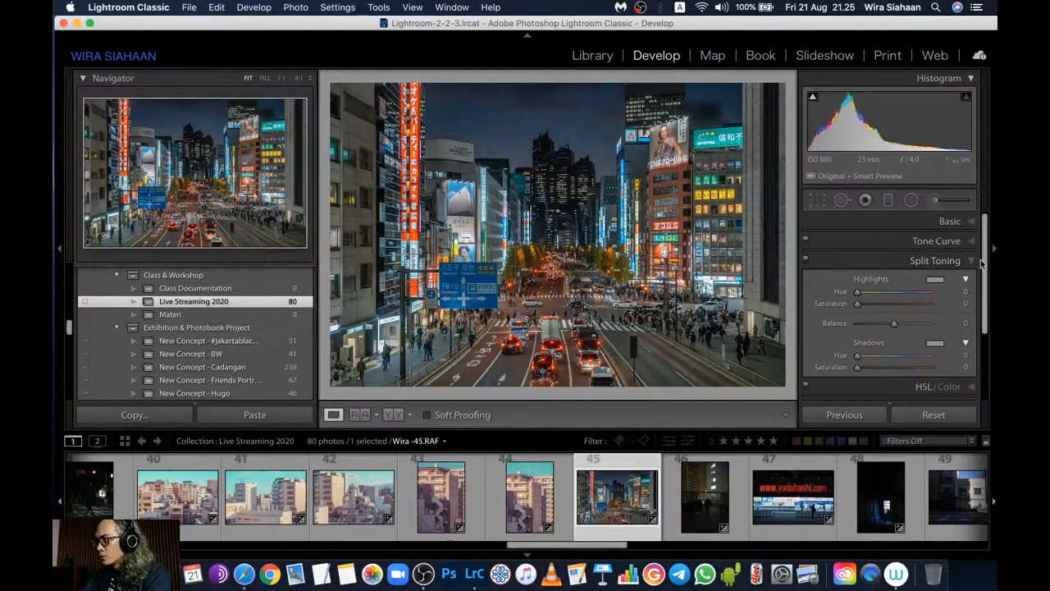
click(935, 343)
click(801, 382)
mouse_move(819, 384)
mouse_down()
mouse_move(861, 379)
mouse_move(850, 386)
mouse_up()
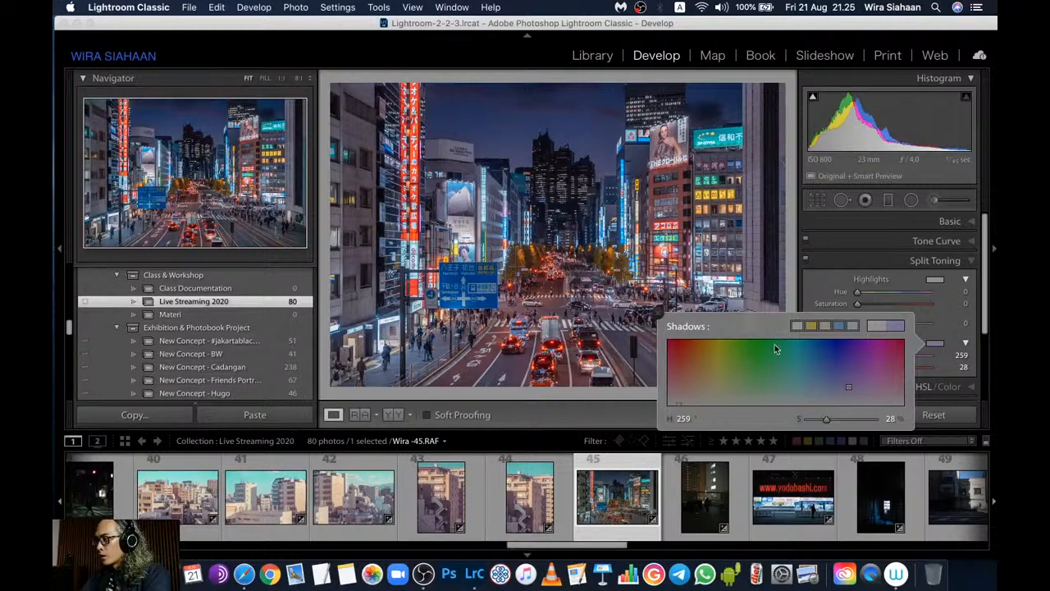
click(935, 279)
drag(760, 317, 729, 304)
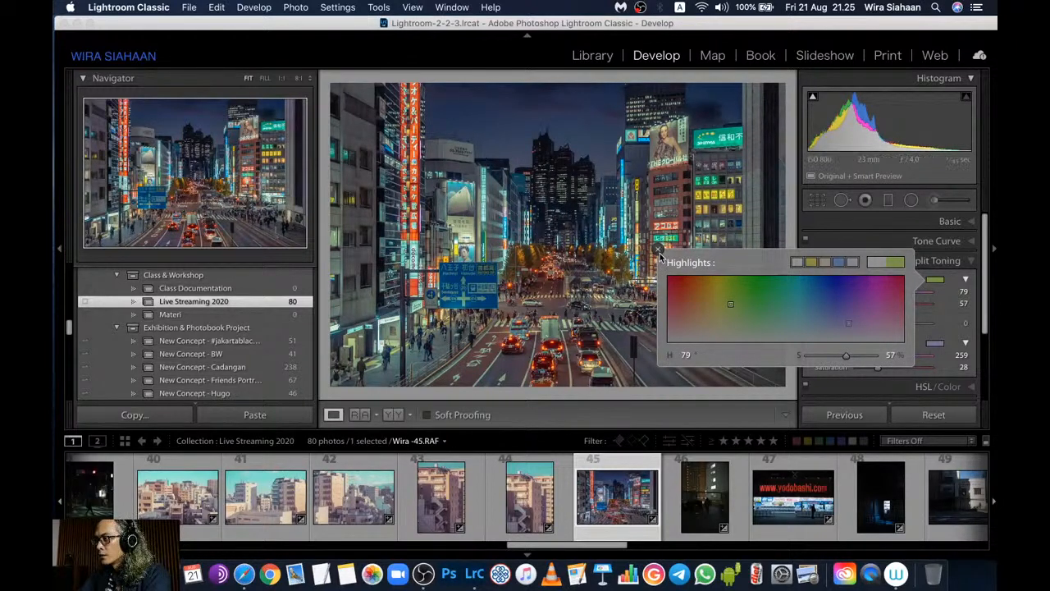
click(615, 246)
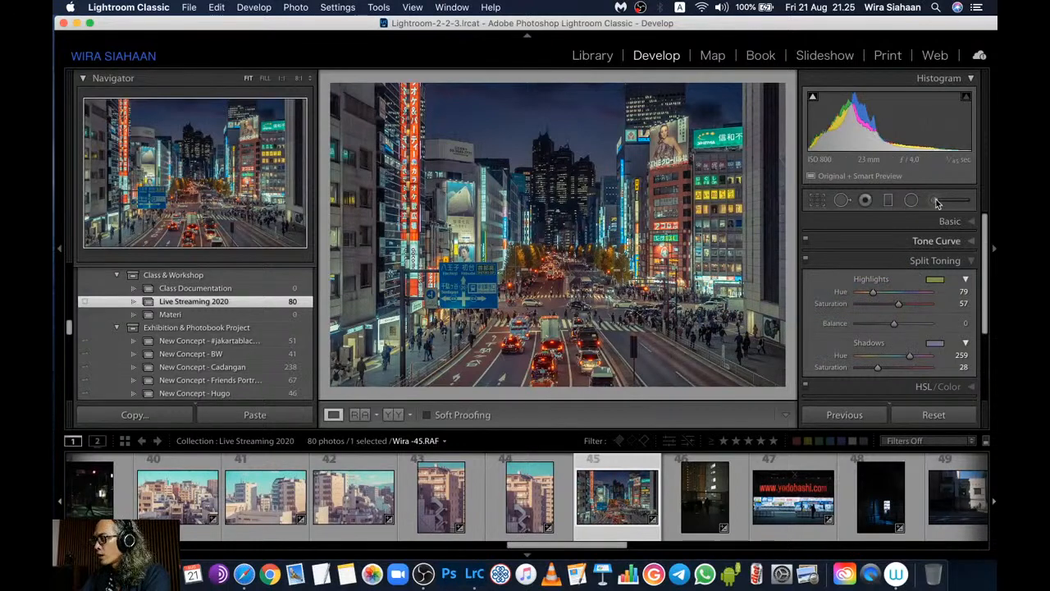
Reset the Adjustment Brush and paint the distant towers in the middle of the photo with a red color, Hue 349 and Saturation 95%
key(k)
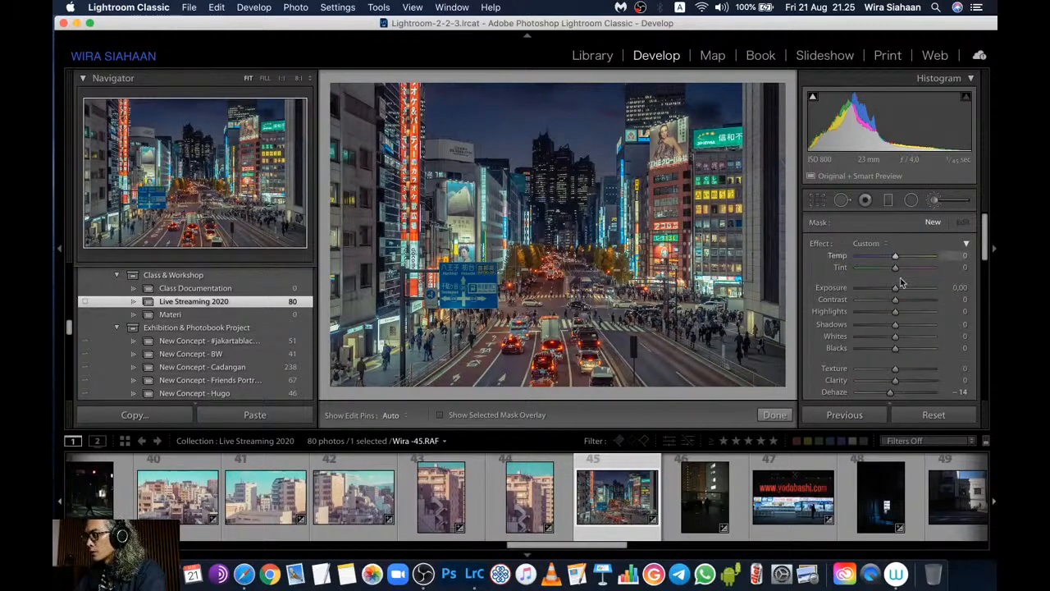
double_click(826, 244)
scroll(988, 262, down, 5)
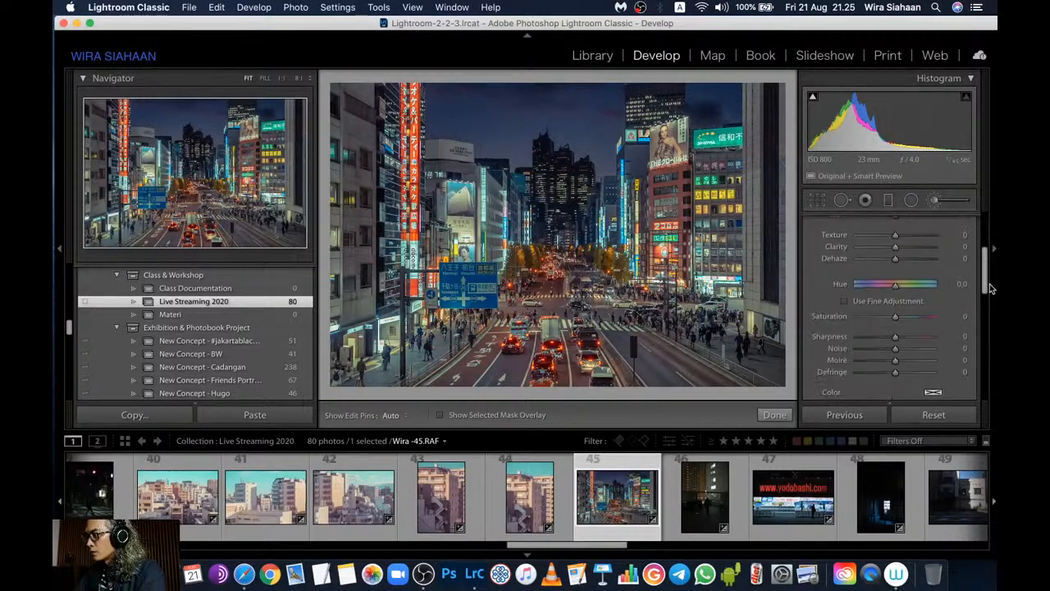
click(933, 340)
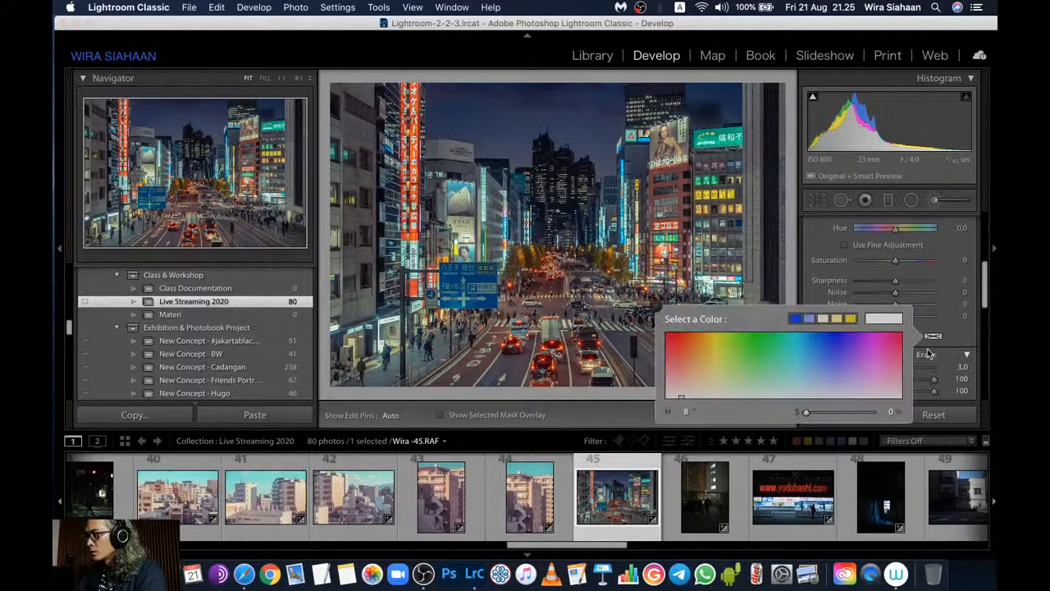
mouse_move(700, 356)
mouse_down()
mouse_move(671, 336)
mouse_move(670, 316)
mouse_up()
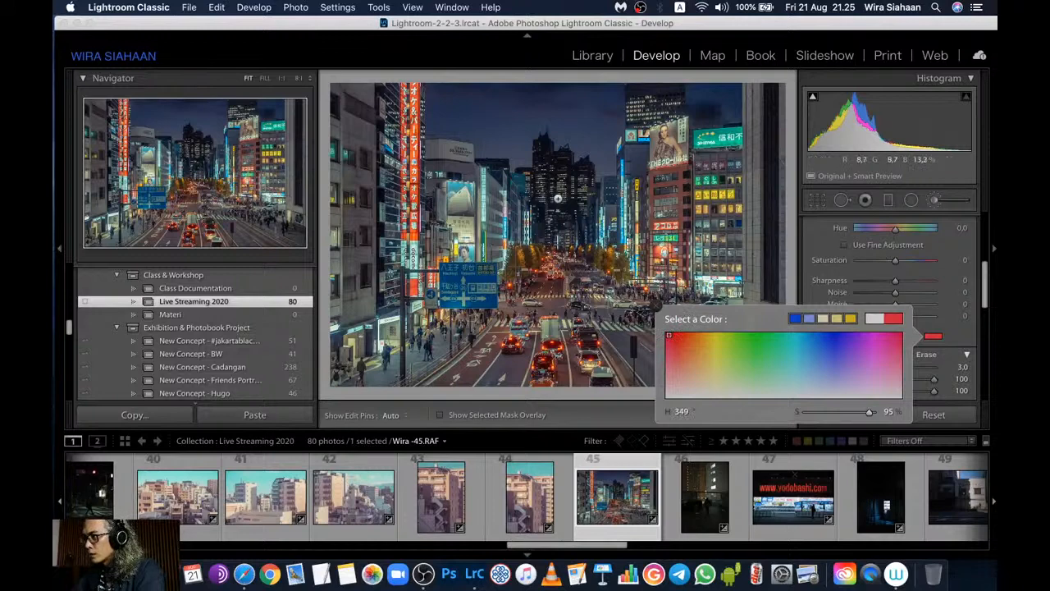
key(h)
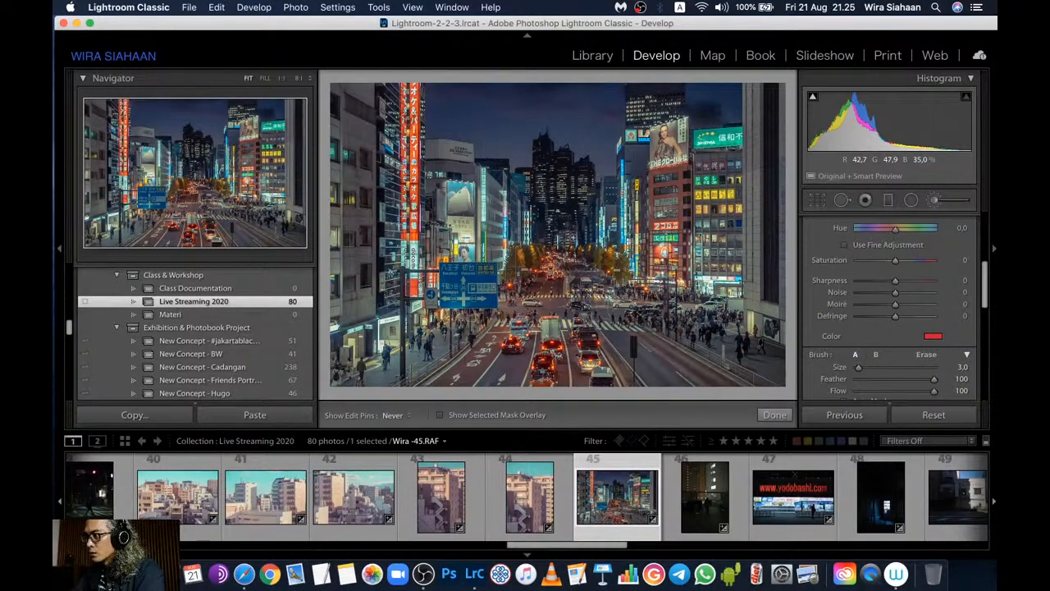
mouse_move(566, 228)
mouse_down()
mouse_move(571, 187)
mouse_move(583, 214)
mouse_move(564, 214)
mouse_move(573, 175)
mouse_up()
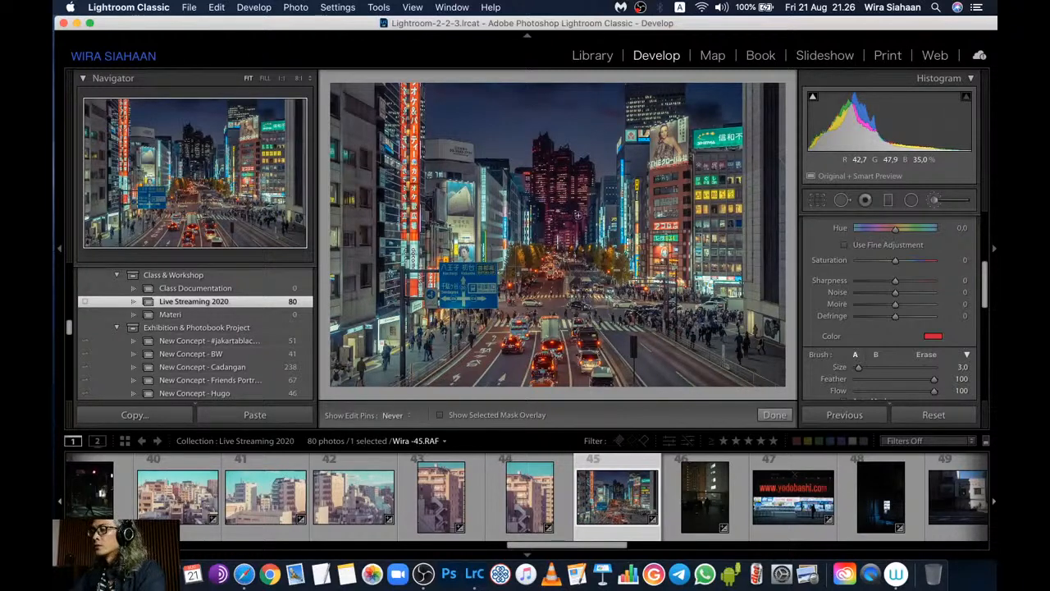
key(h)
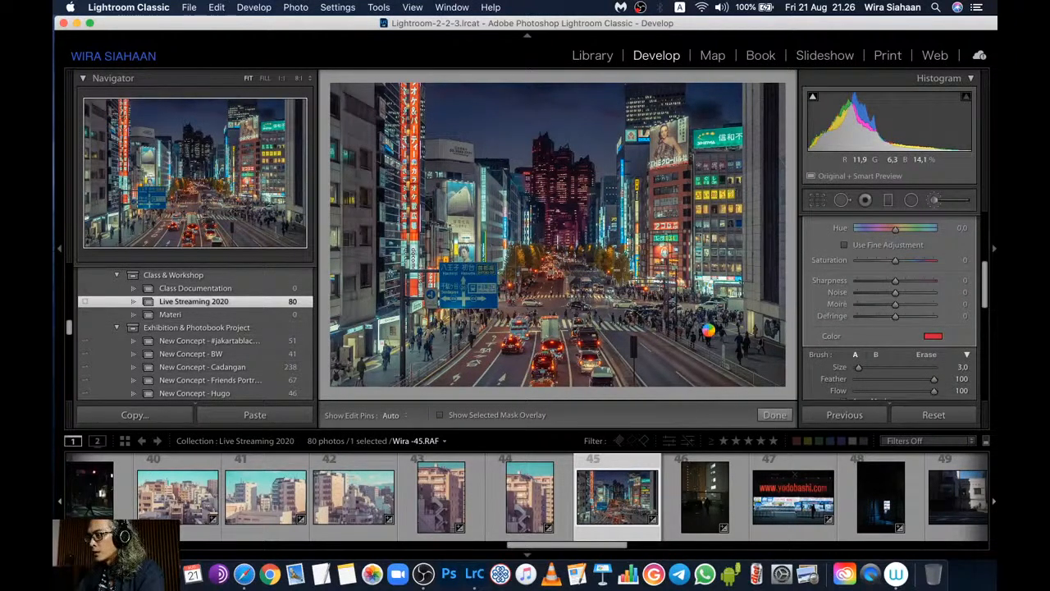
click(771, 415)
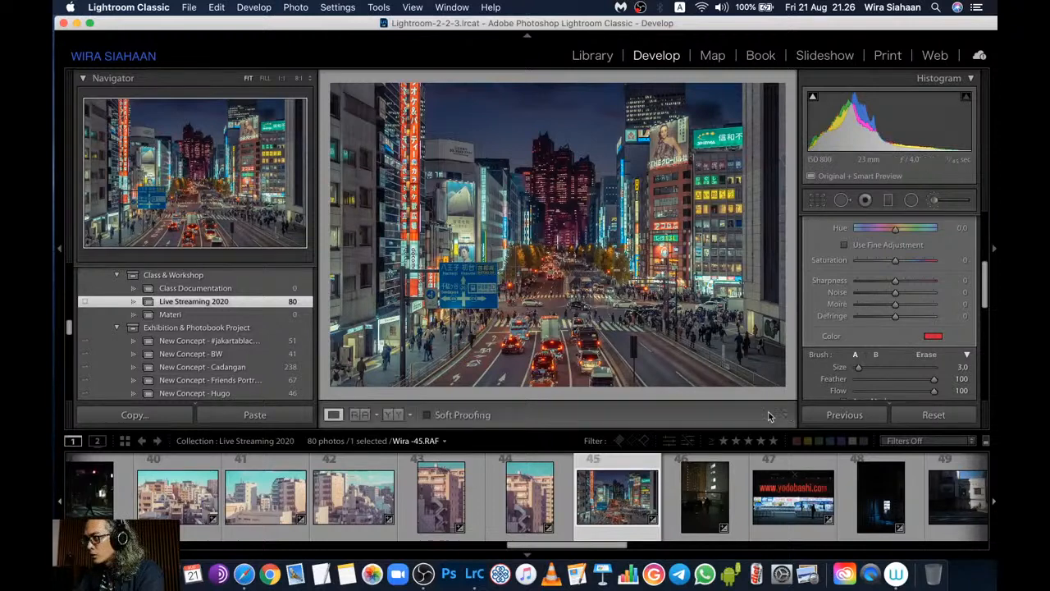
Add a radial filter centered on the red-tinted towers and set its Exposure to -0.71
click(911, 200)
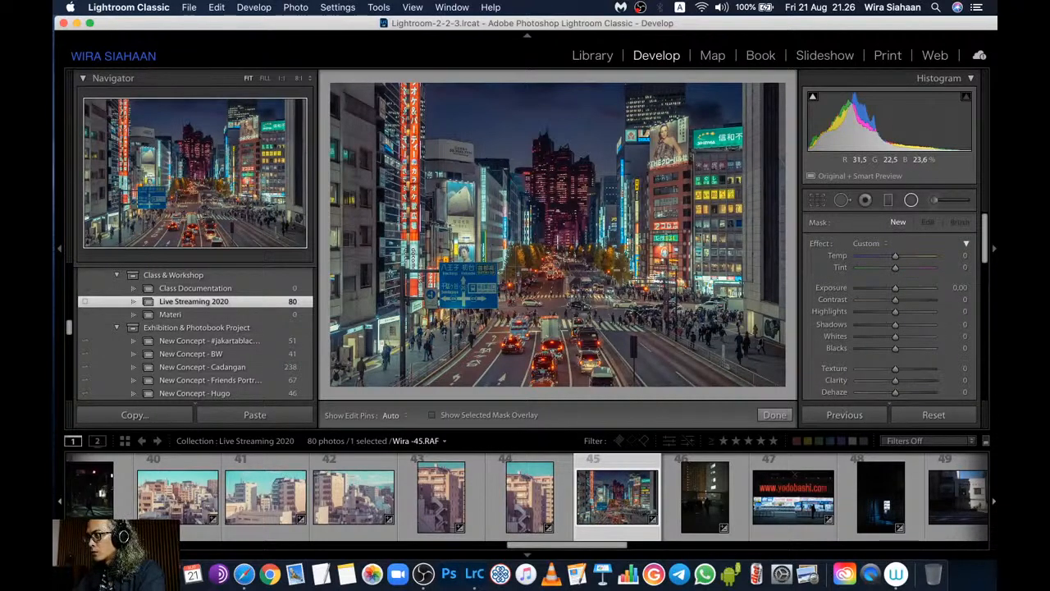
mouse_move(560, 201)
mouse_down()
mouse_move(624, 264)
mouse_move(666, 281)
mouse_move(709, 217)
mouse_up()
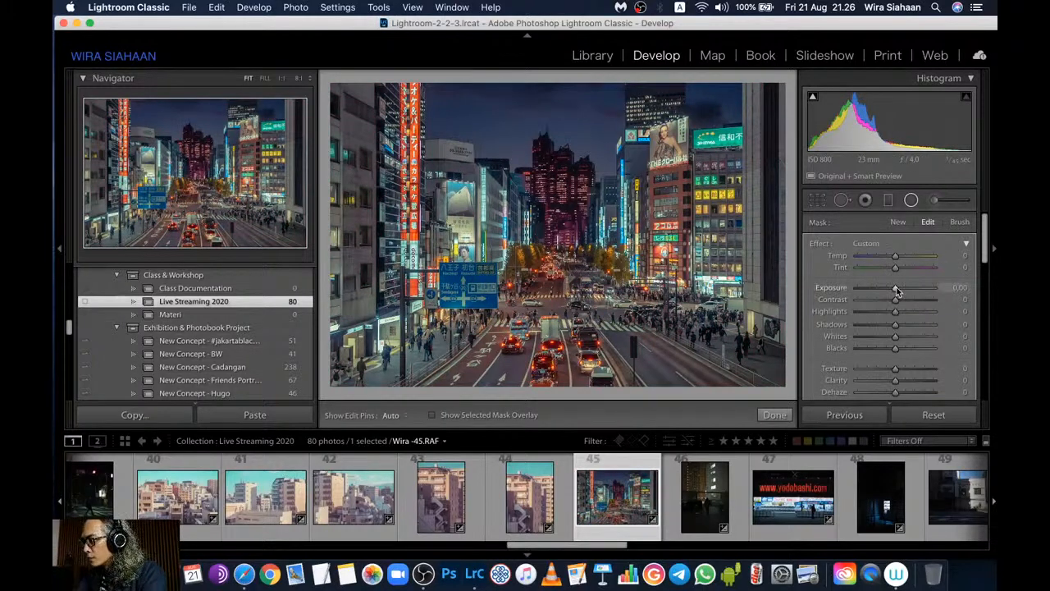
drag(895, 291, 889, 292)
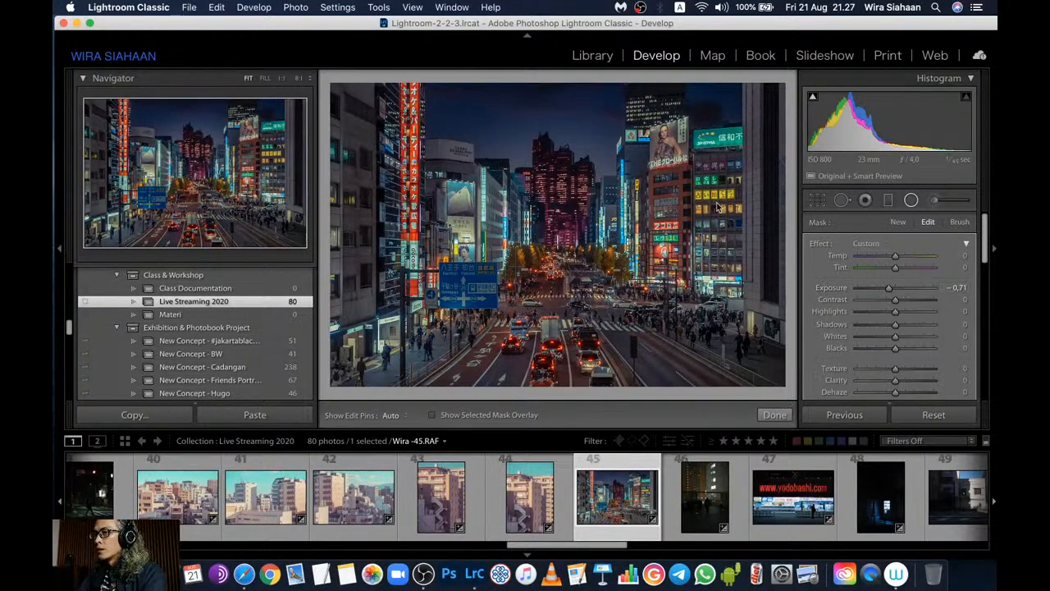
click(775, 414)
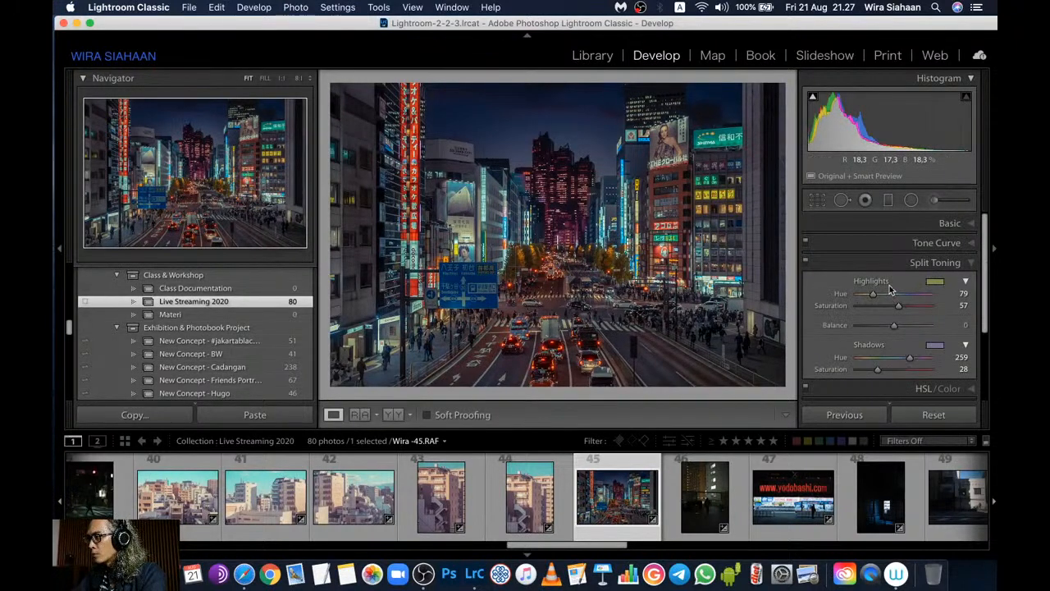
Raise the night street photo's overall Exposure to +1.70
click(943, 223)
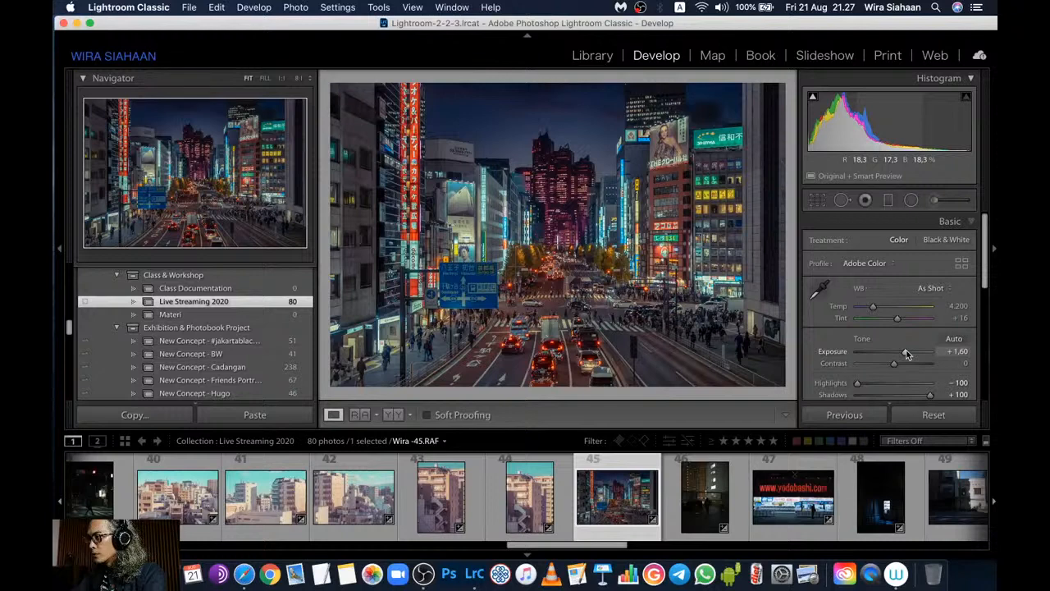
drag(906, 354, 907, 353)
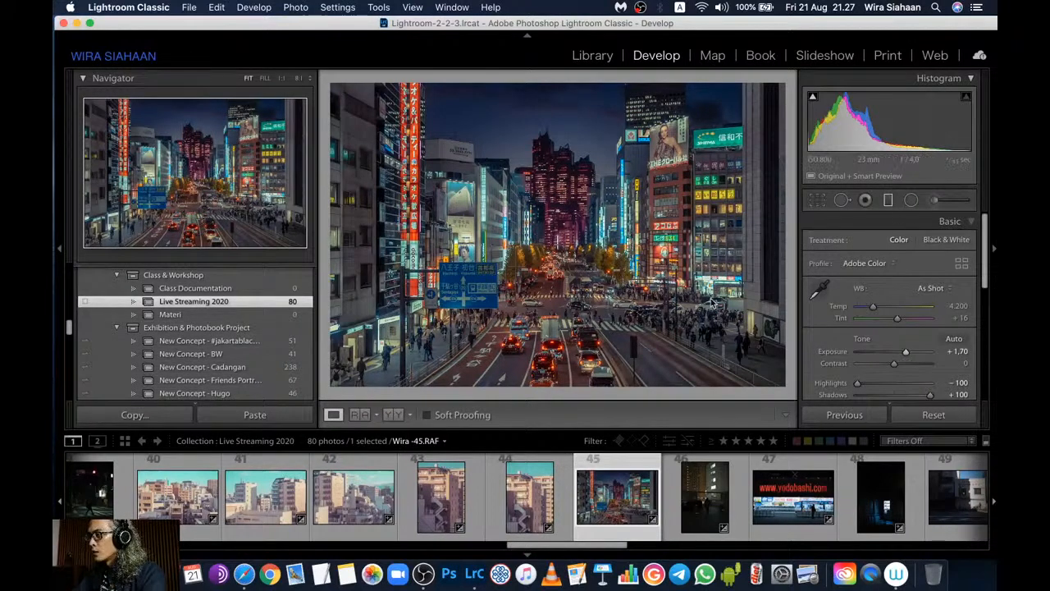
key(m)
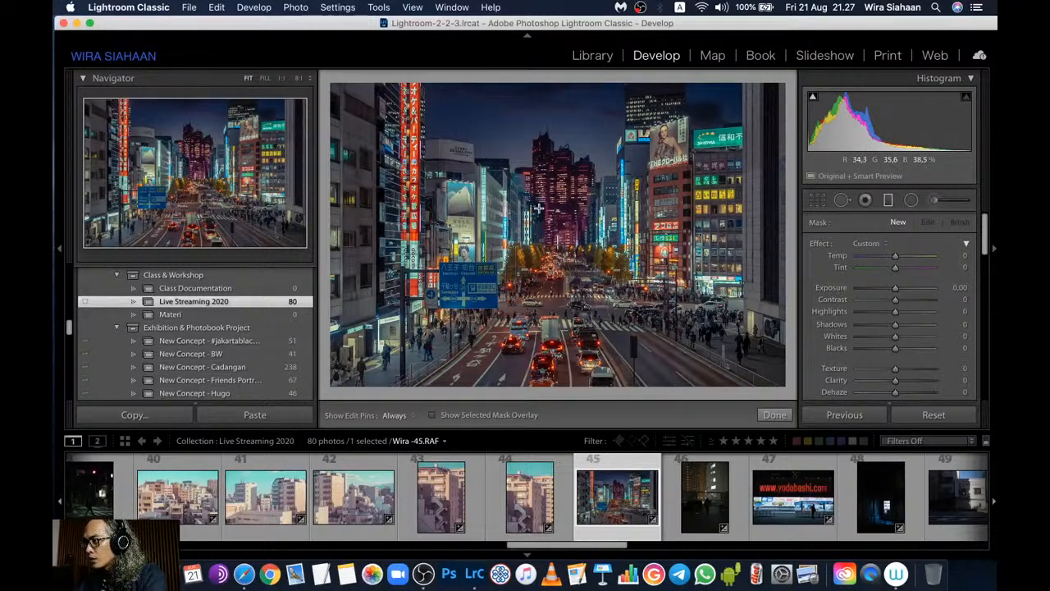
drag(494, 208, 547, 208)
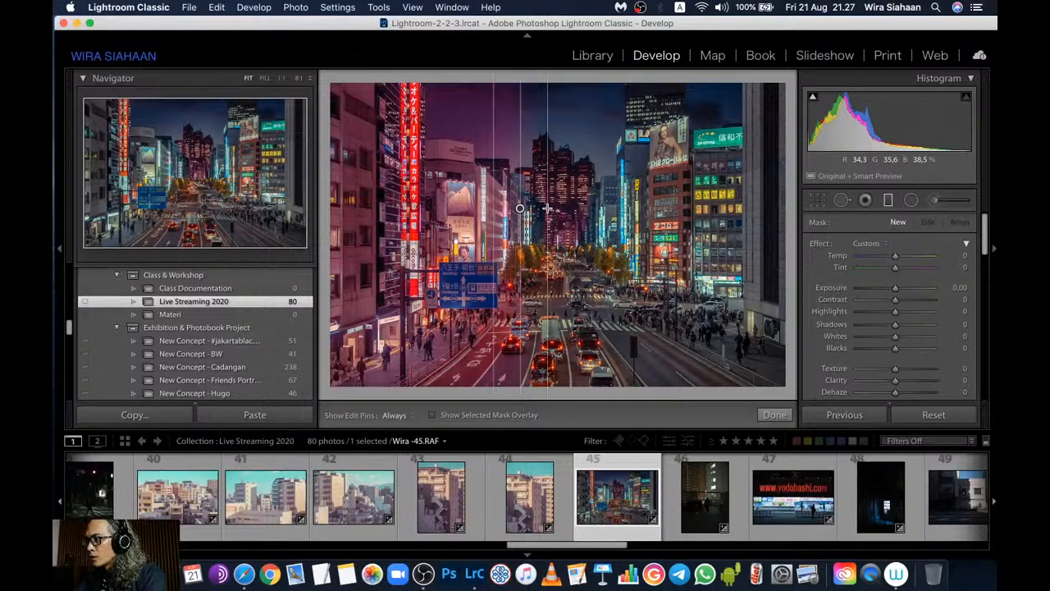
drag(547, 208, 561, 208)
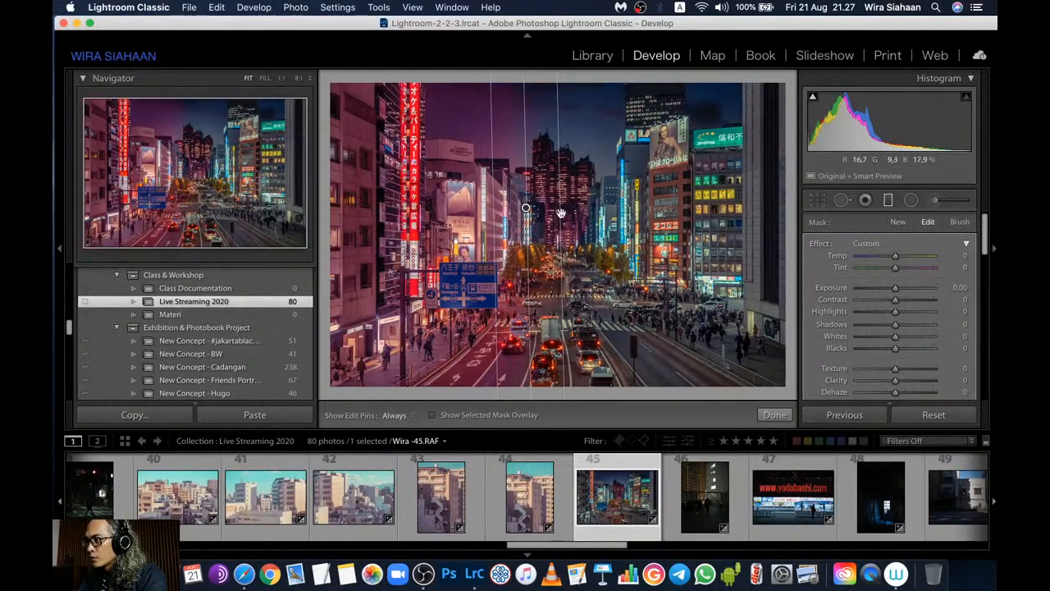
key(super+z)
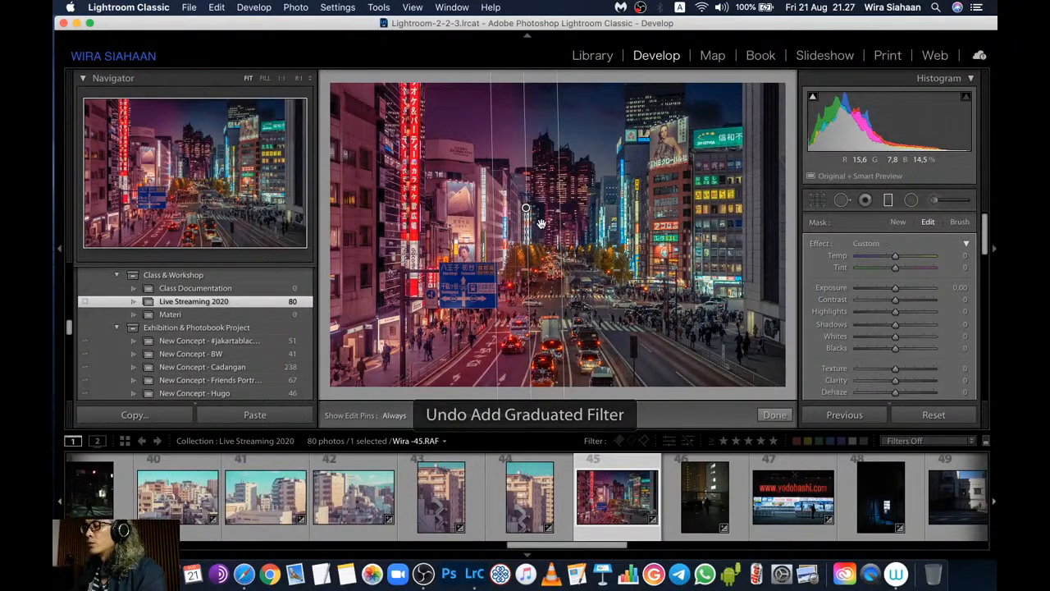
key(super+z)
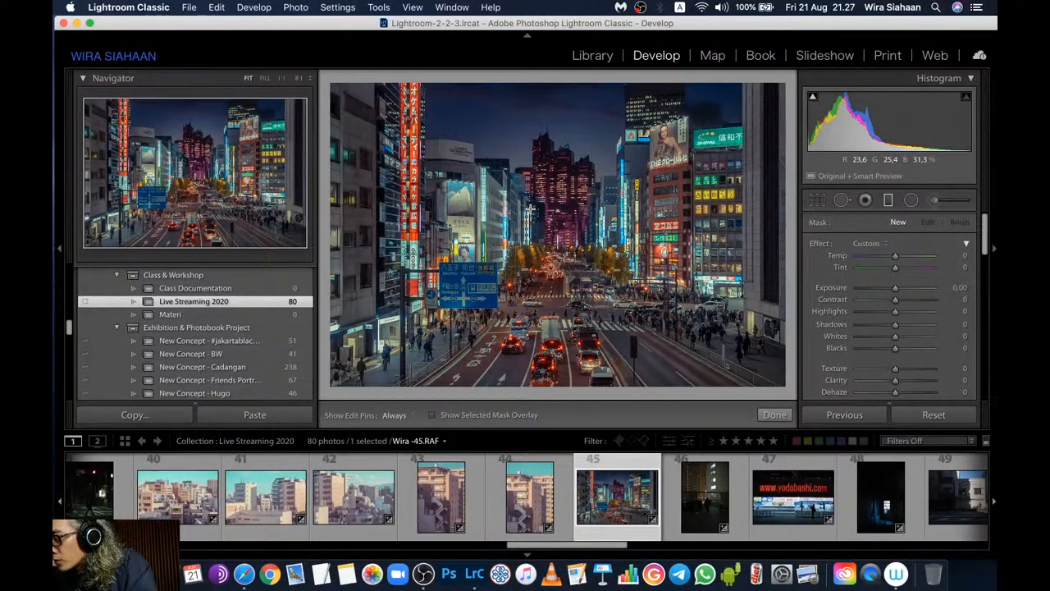
Add a graduated filter with a narrow vertical transition covering the photo's left half, and reset all its effect settings
drag(530, 211, 527, 208)
drag(904, 308, 915, 311)
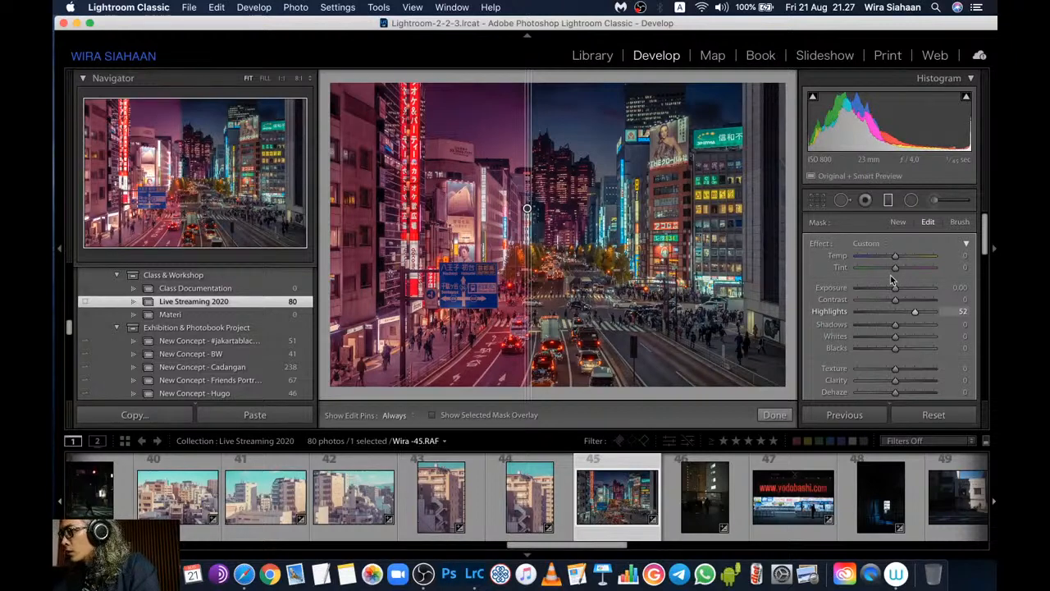
double_click(816, 244)
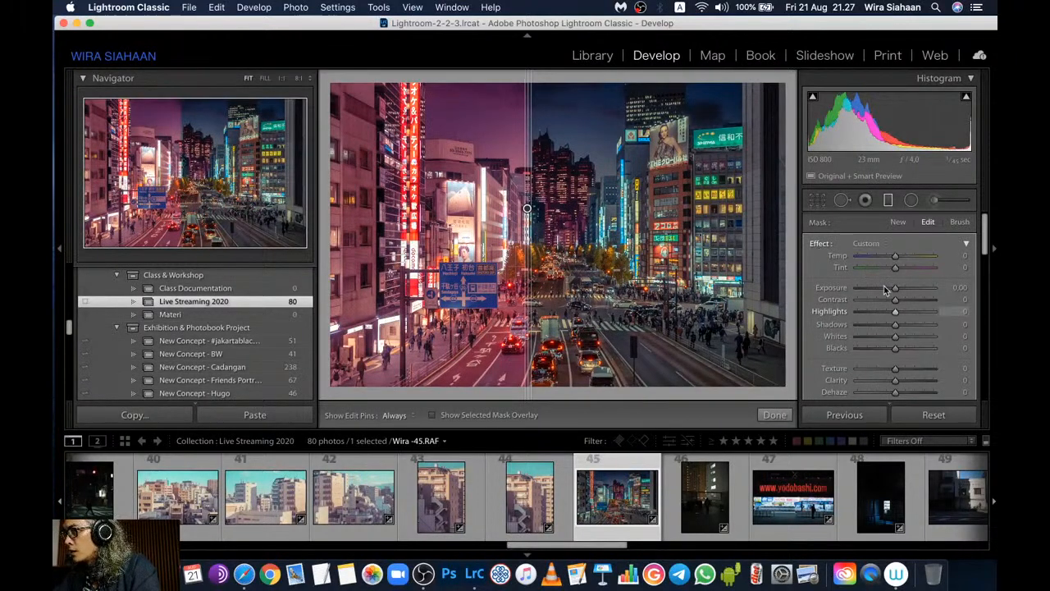
Tint the left-half graduated filter light blue with Hue 195 and Saturation 41%
scroll(884, 291, down, 5)
scroll(884, 291, down, 3)
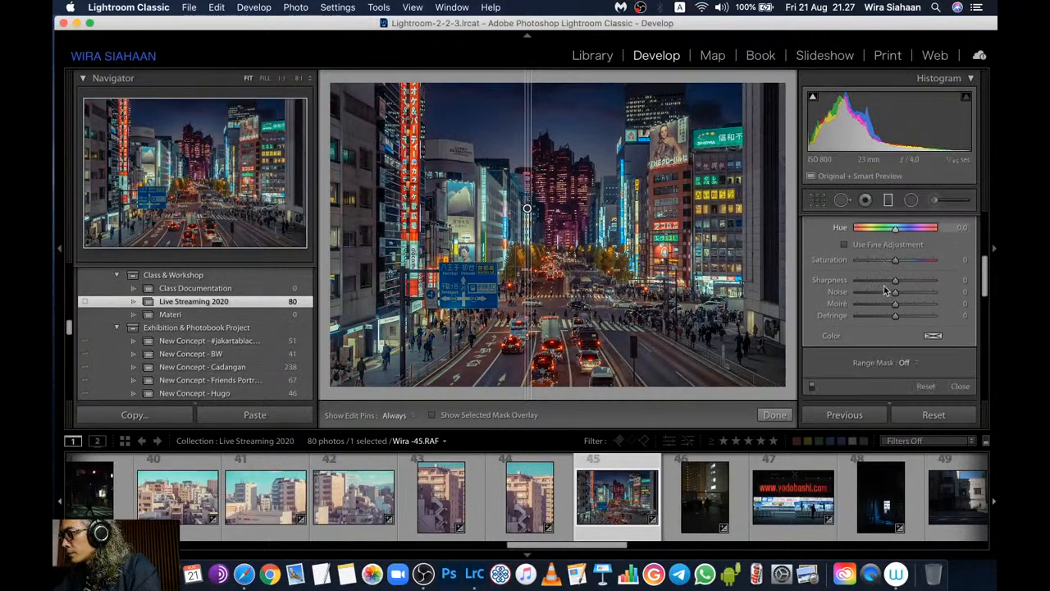
click(933, 336)
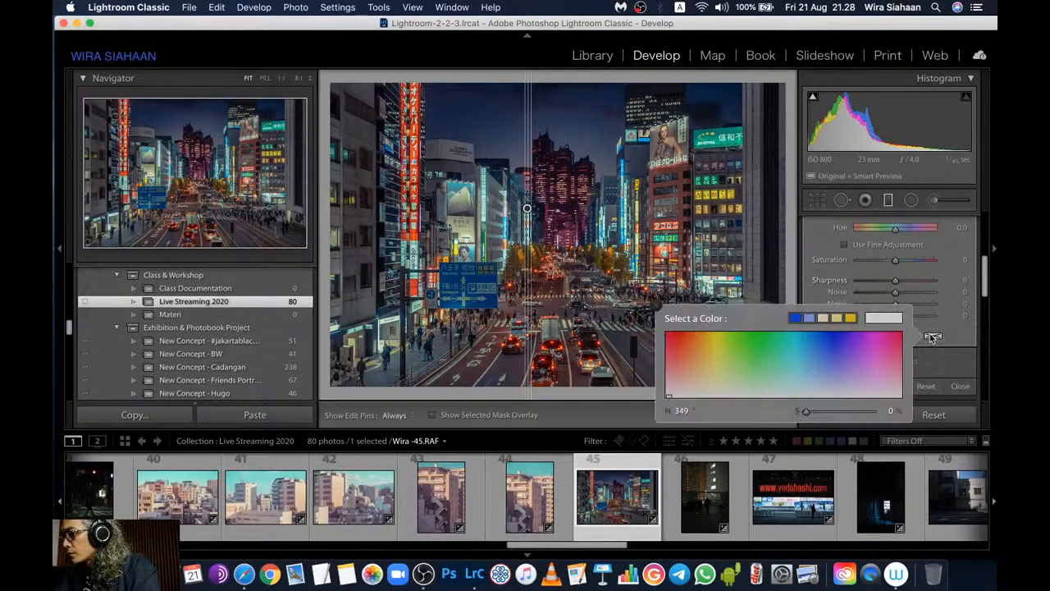
click(809, 357)
drag(808, 358, 807, 368)
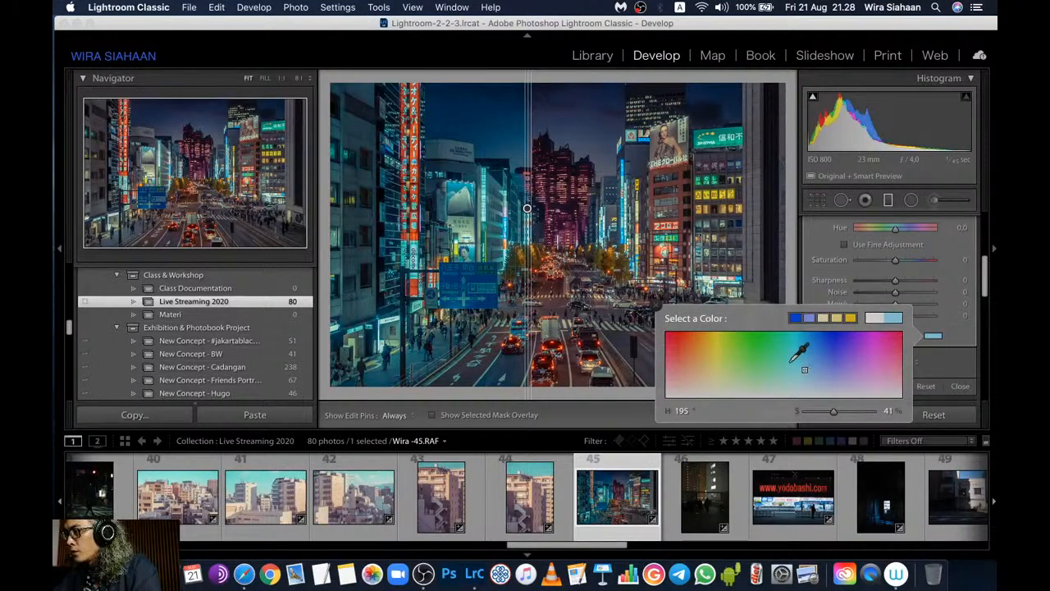
click(659, 308)
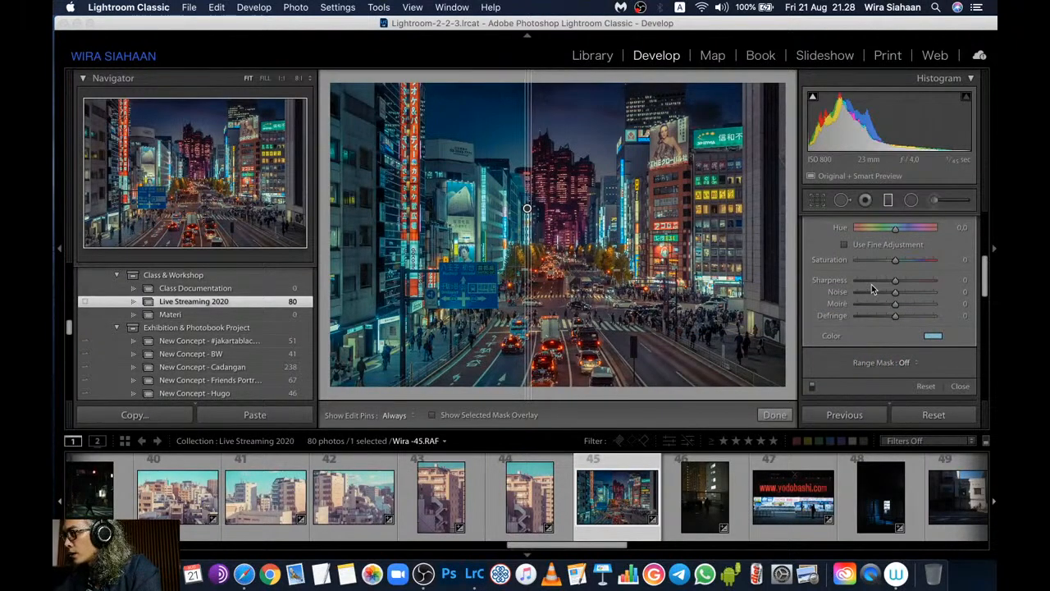
Erase the blue graduated filter's mask from the sky between the left buildings and the distant towers with the mask brush
scroll(871, 287, up, 5)
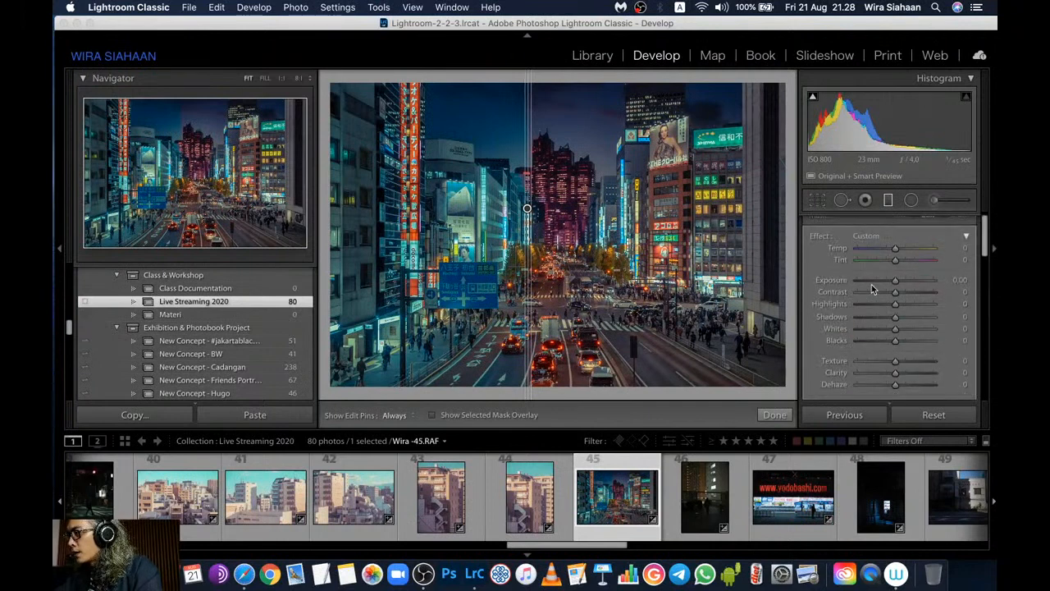
scroll(871, 284, down, 1)
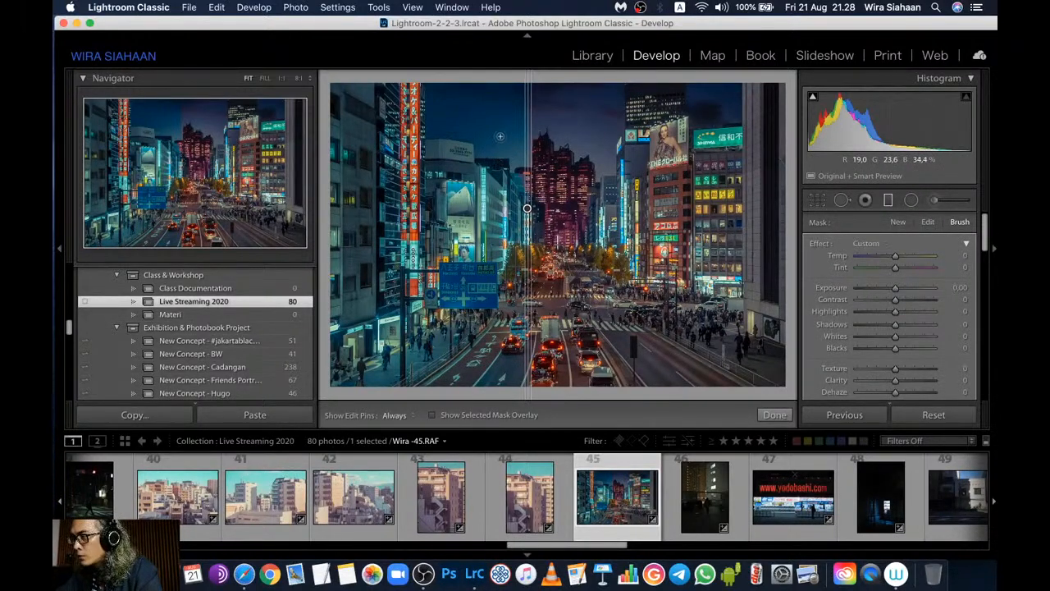
key(alt)
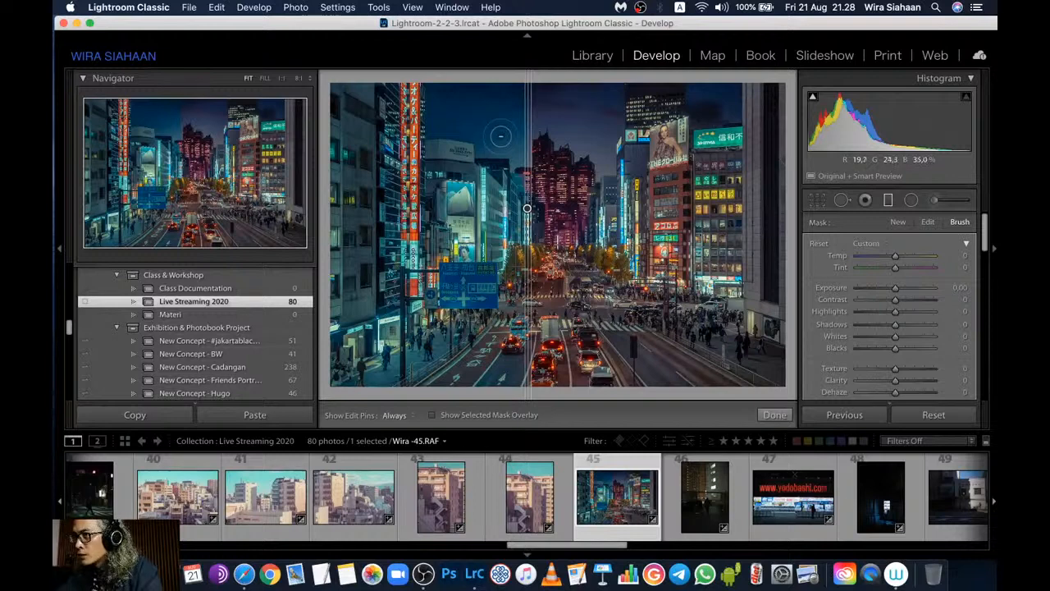
key(h)
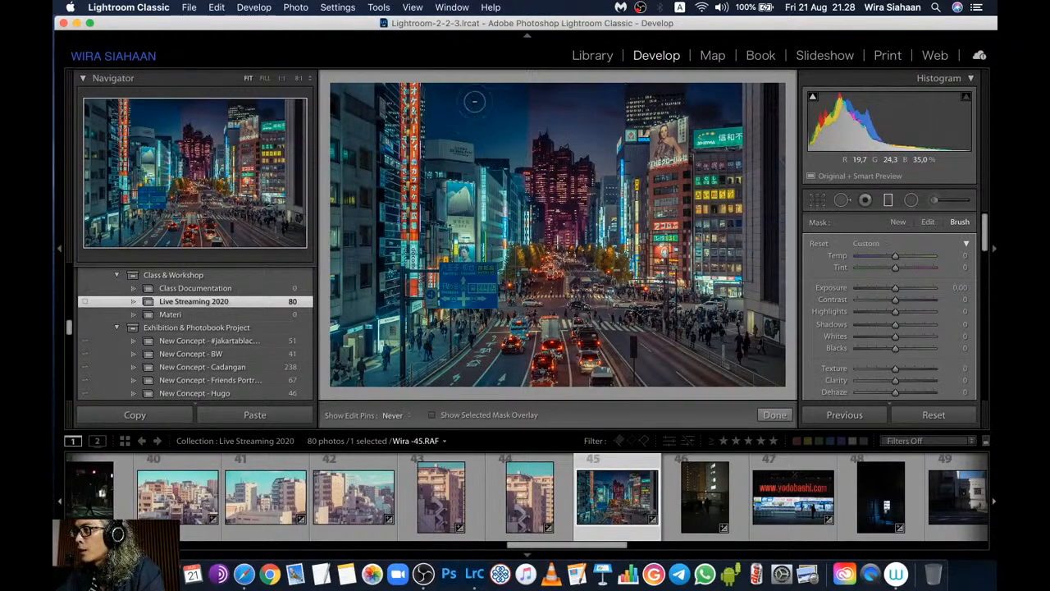
key(h)
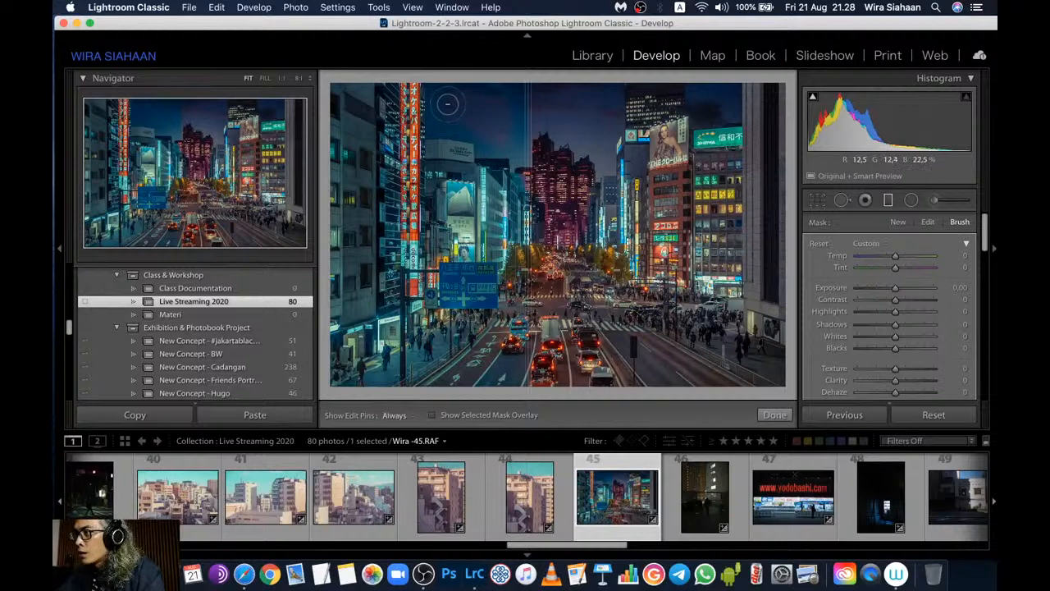
key(h)
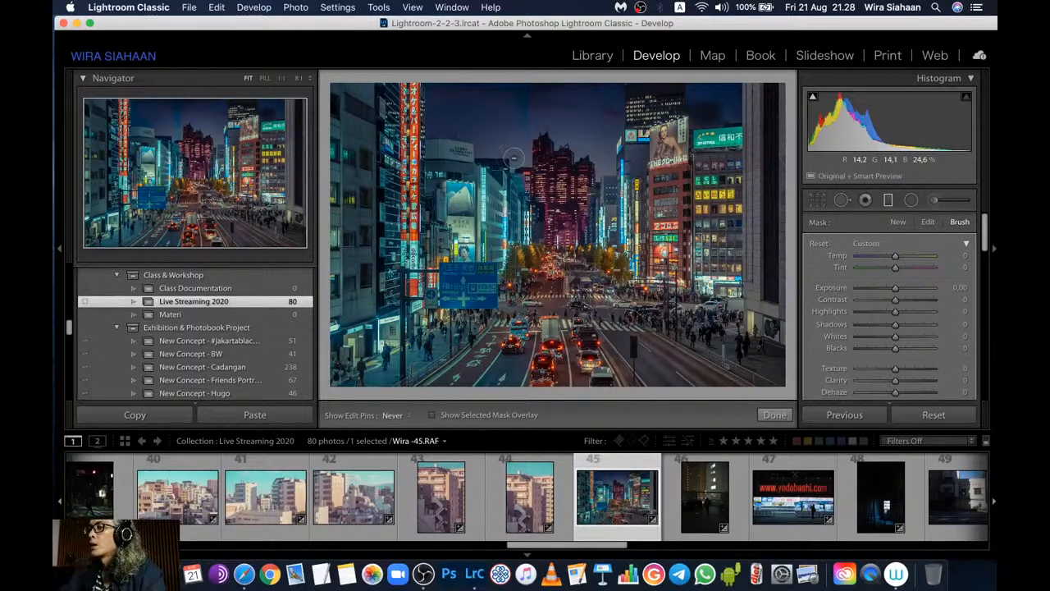
key(h)
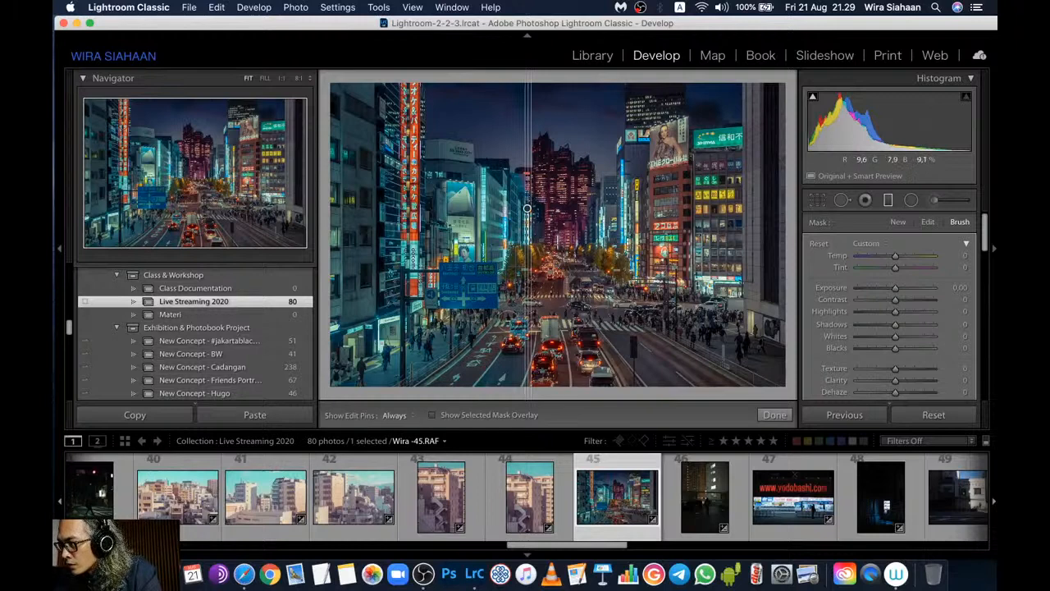
key(h)
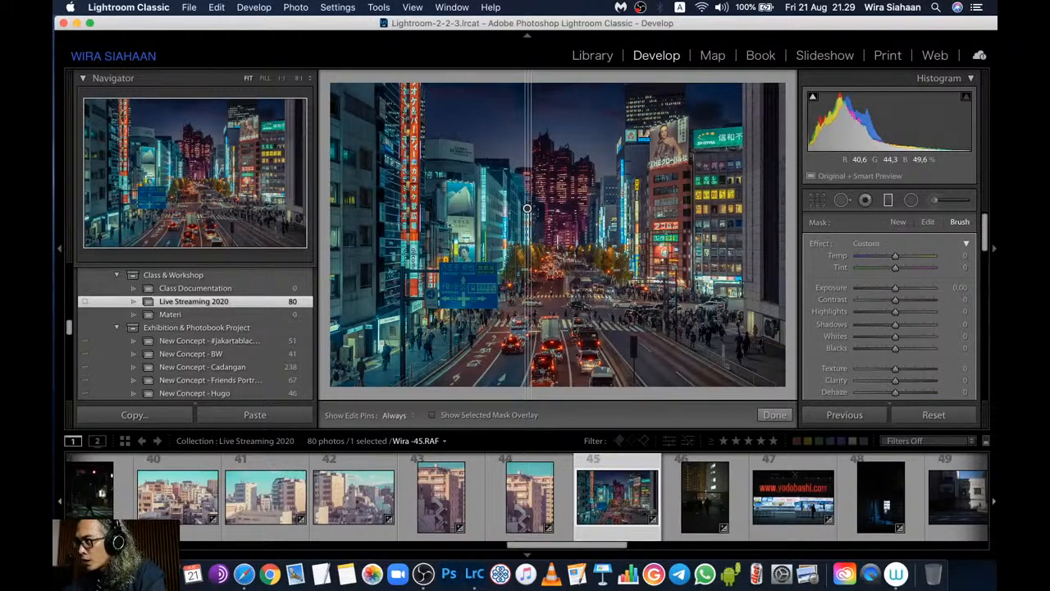
With the mask overlay shown, erase the remaining filter mask from the road and the sky strip beside the towers, then hide the overlay
key(o)
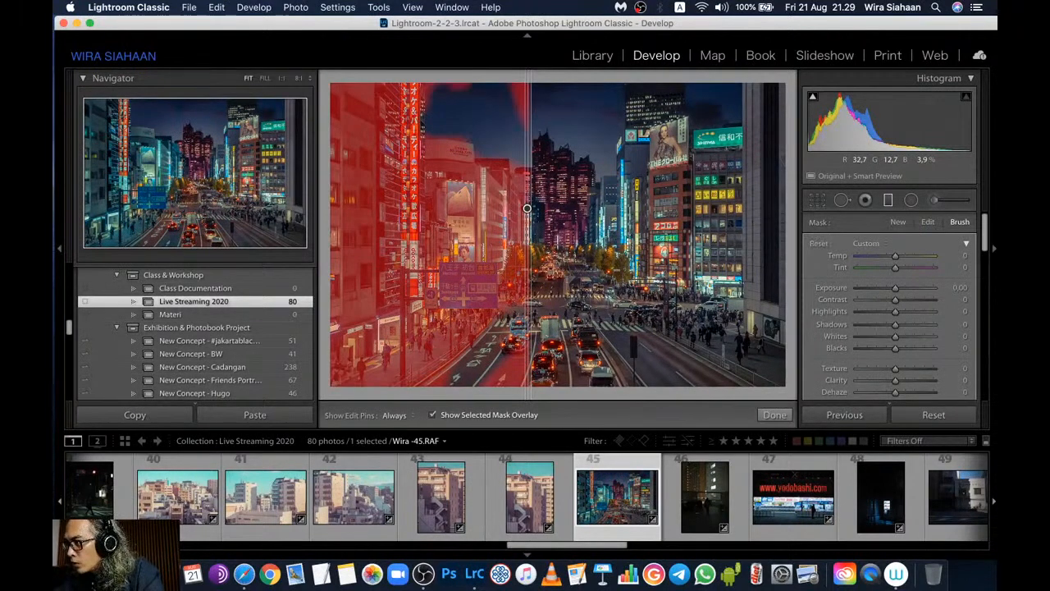
drag(492, 380, 517, 348)
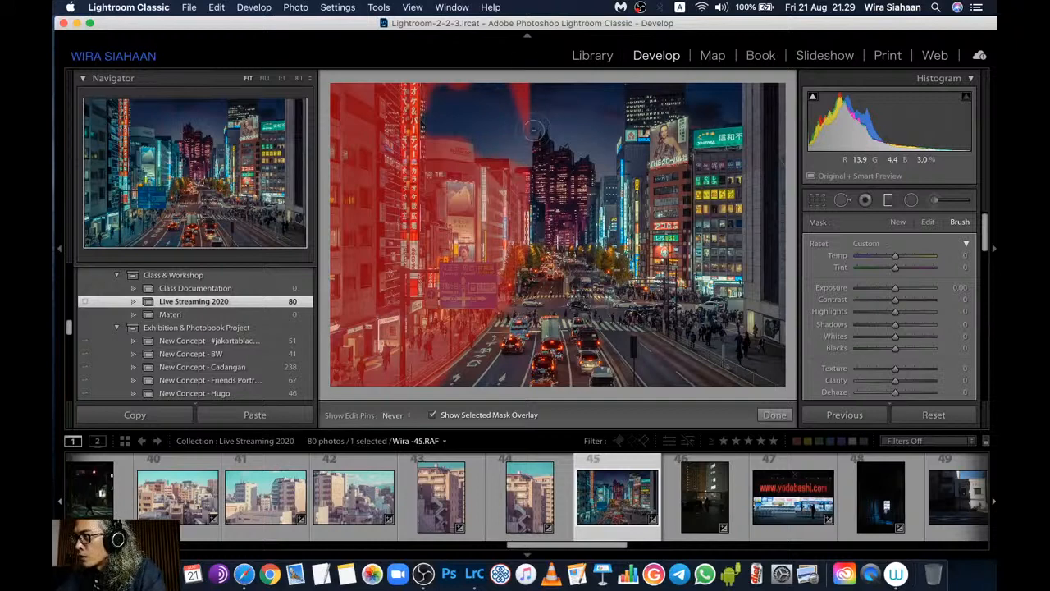
mouse_move(520, 94)
mouse_down()
mouse_move(532, 131)
mouse_move(531, 115)
mouse_move(501, 93)
mouse_move(434, 88)
mouse_move(458, 84)
mouse_move(450, 120)
mouse_move(468, 124)
mouse_move(436, 129)
mouse_move(480, 130)
mouse_move(496, 139)
mouse_move(485, 146)
mouse_move(520, 164)
mouse_up()
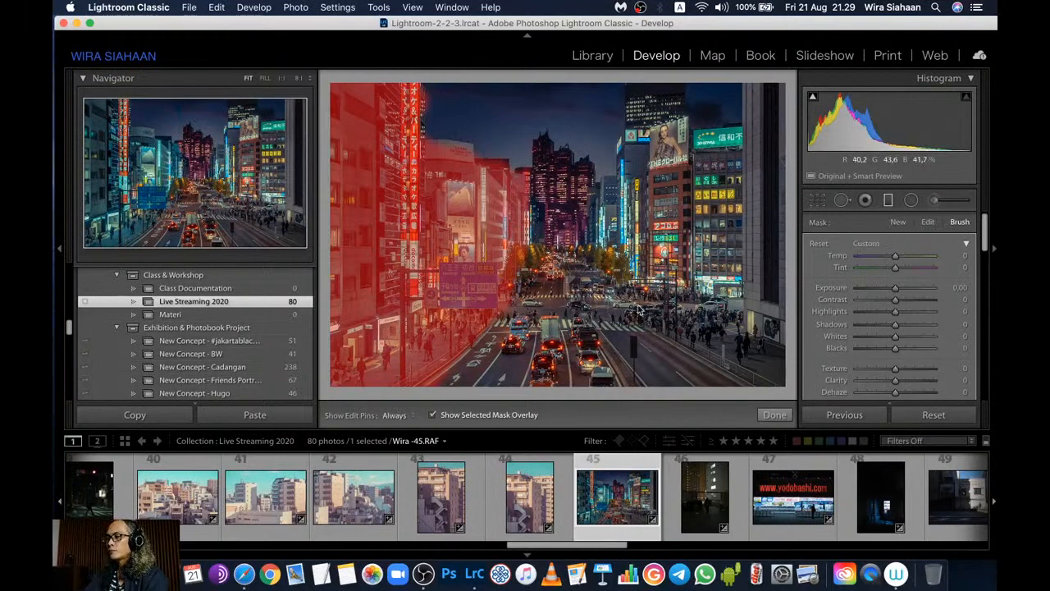
key(o)
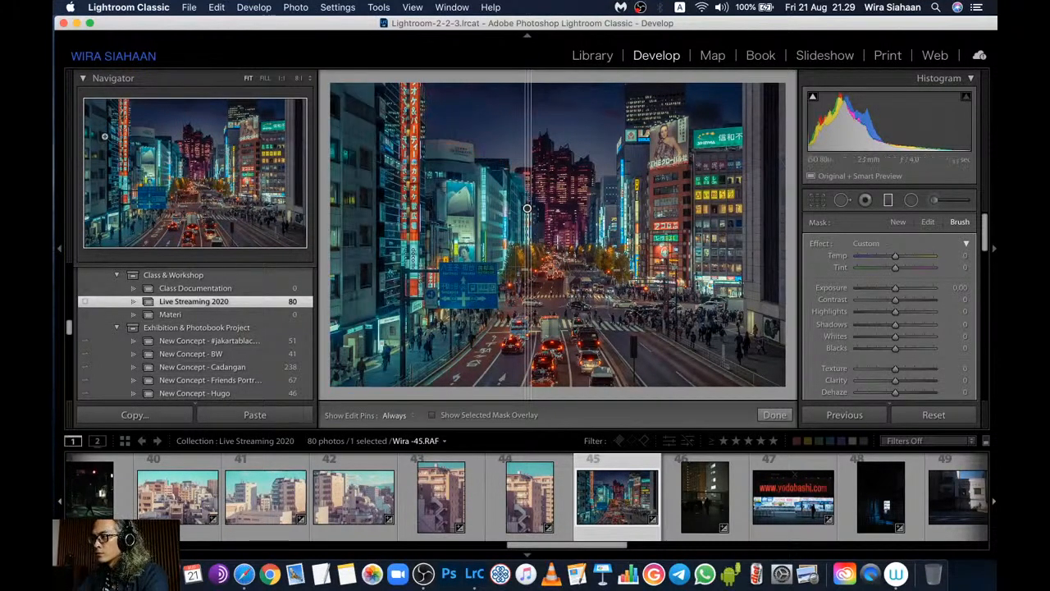
Add a second narrow vertical graduated filter covering the buildings right of the towers and tint it pale green, Hue 112 and Saturation 15%
click(899, 224)
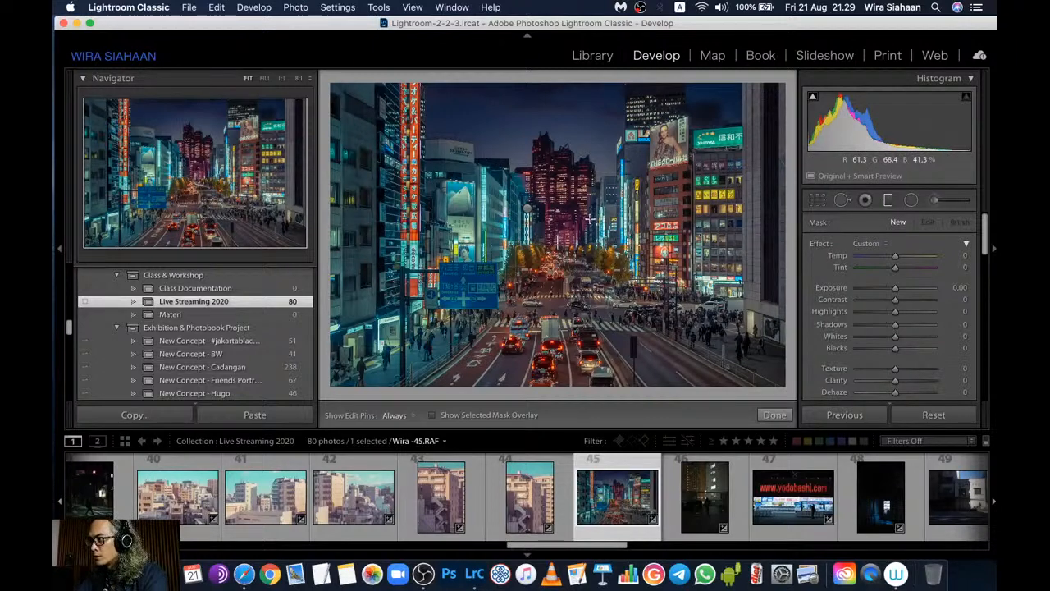
drag(590, 219, 593, 218)
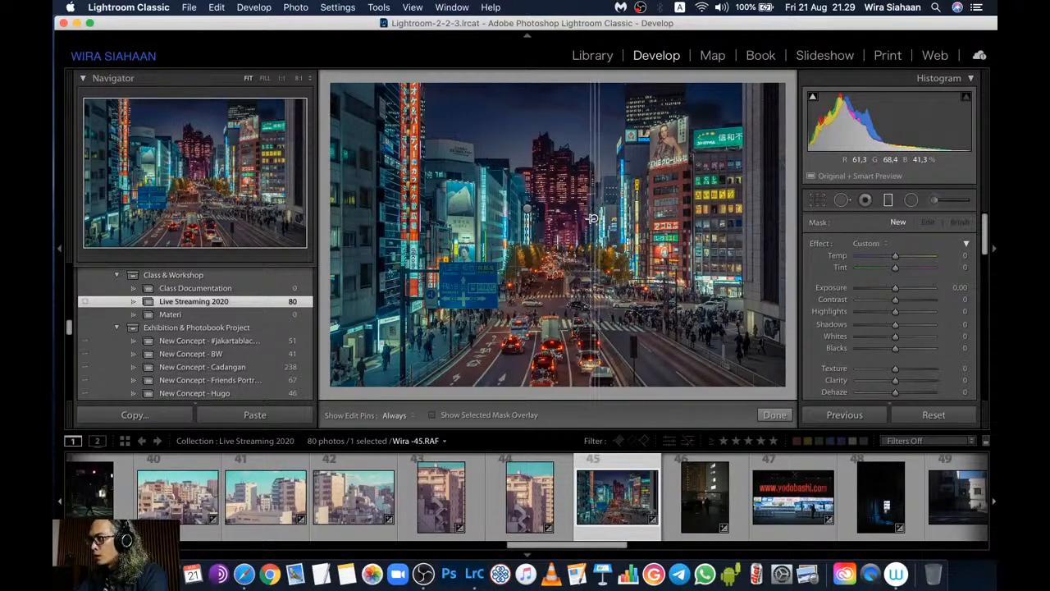
scroll(930, 304, down, 5)
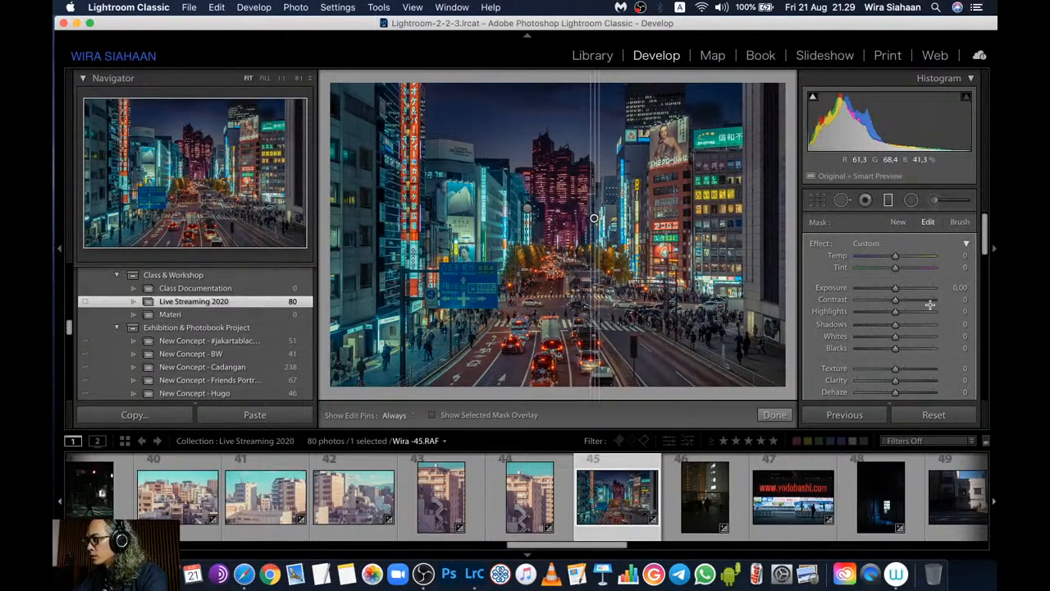
scroll(929, 308, down, 10)
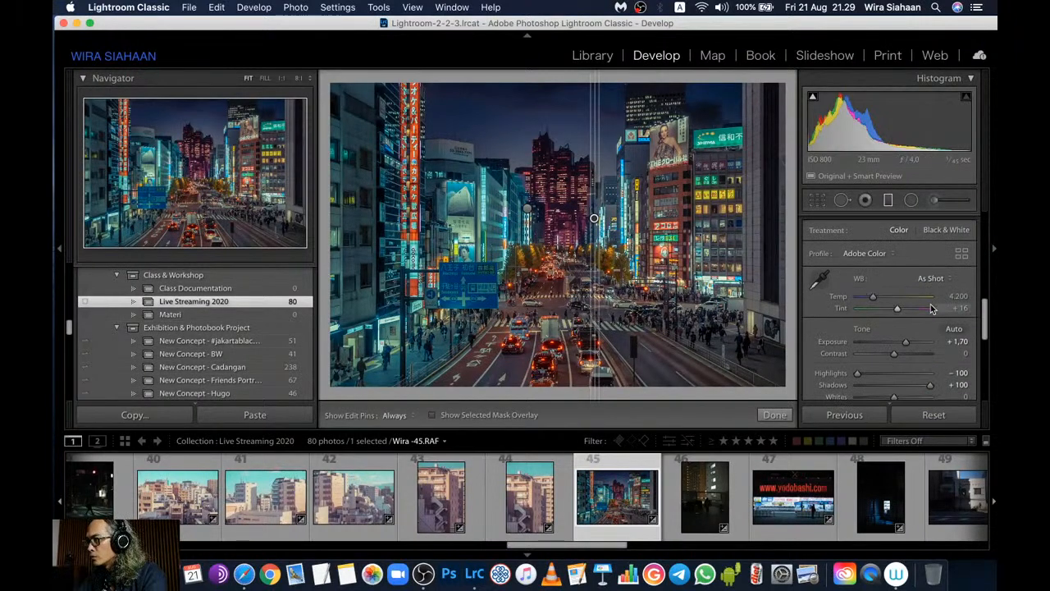
scroll(931, 309, up, 5)
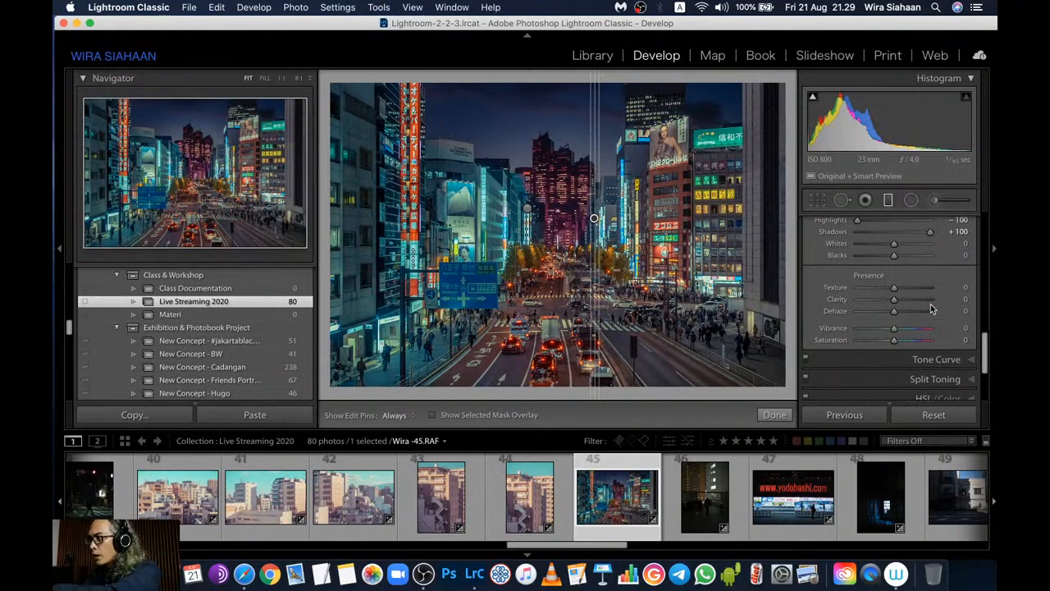
scroll(931, 308, up, 3)
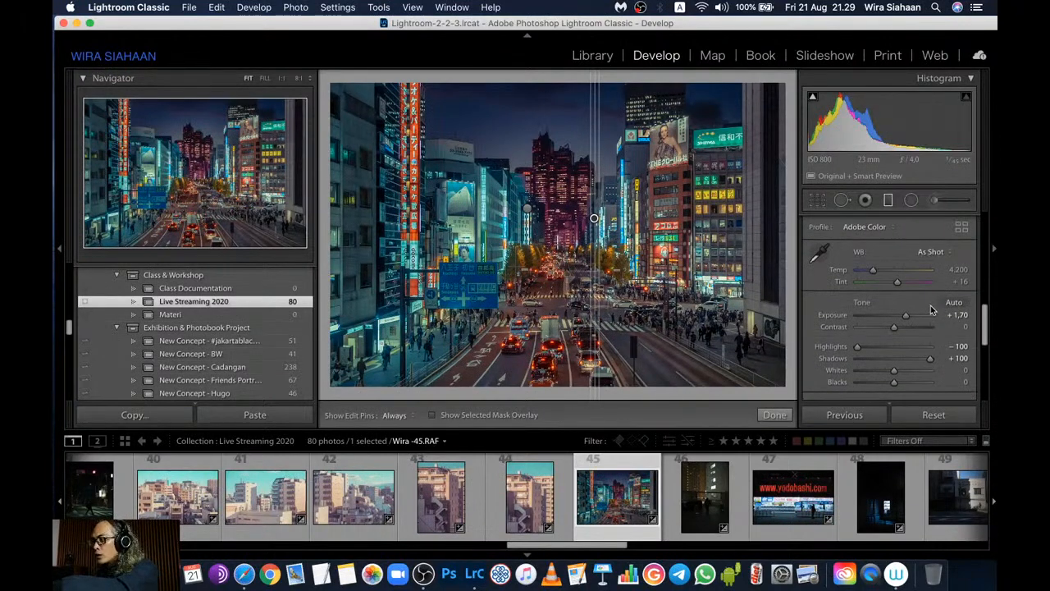
scroll(930, 308, up, 5)
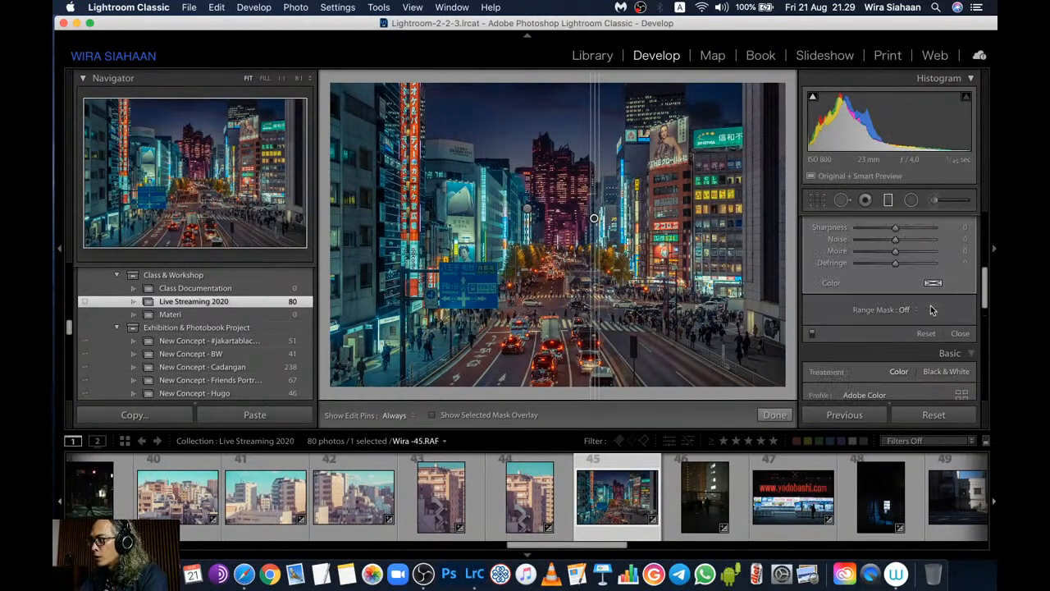
scroll(931, 308, up, 3)
click(933, 320)
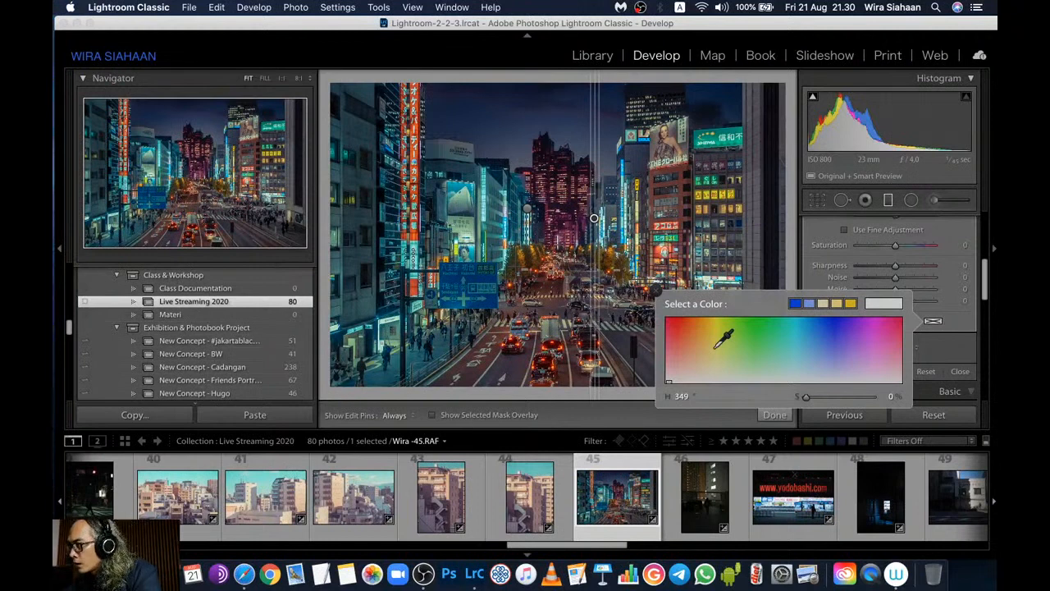
click(776, 337)
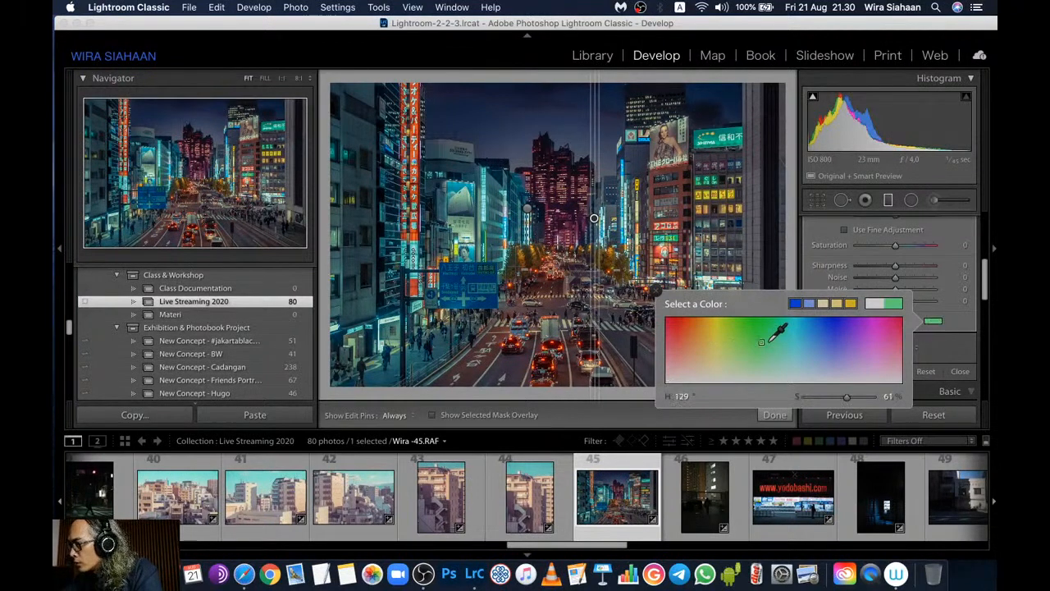
drag(769, 340, 749, 368)
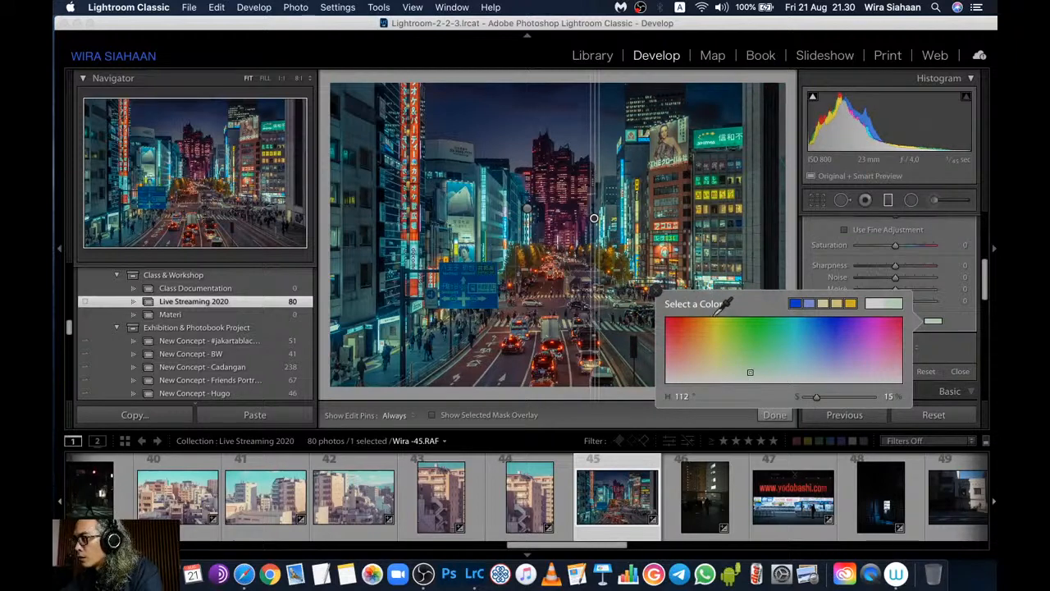
click(654, 296)
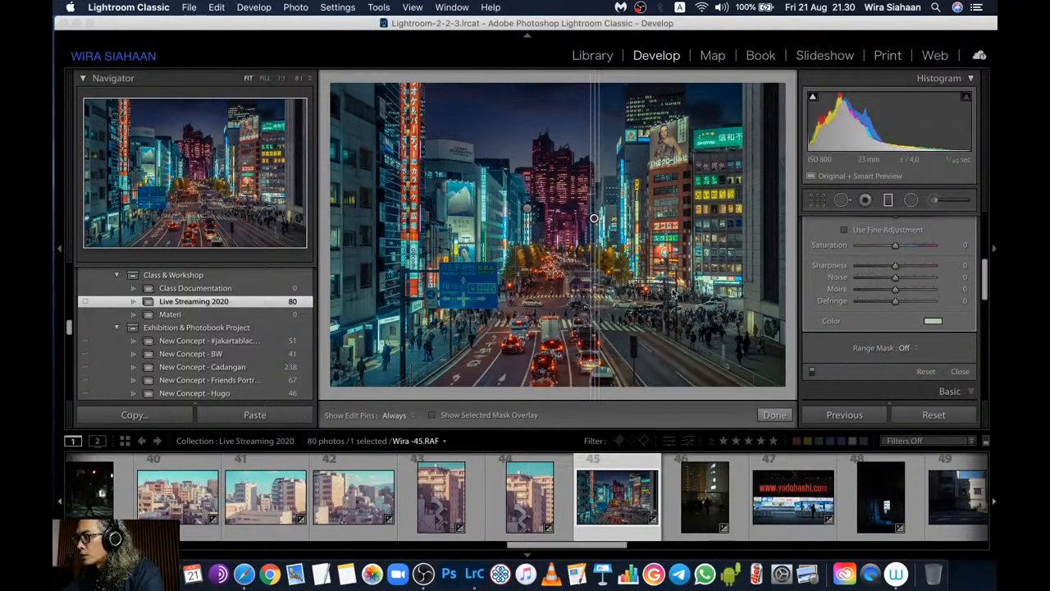
With the mask overlay shown, erase the green graduated filter's mask from the road and sky, then hide the overlay and close the filter
key(o)
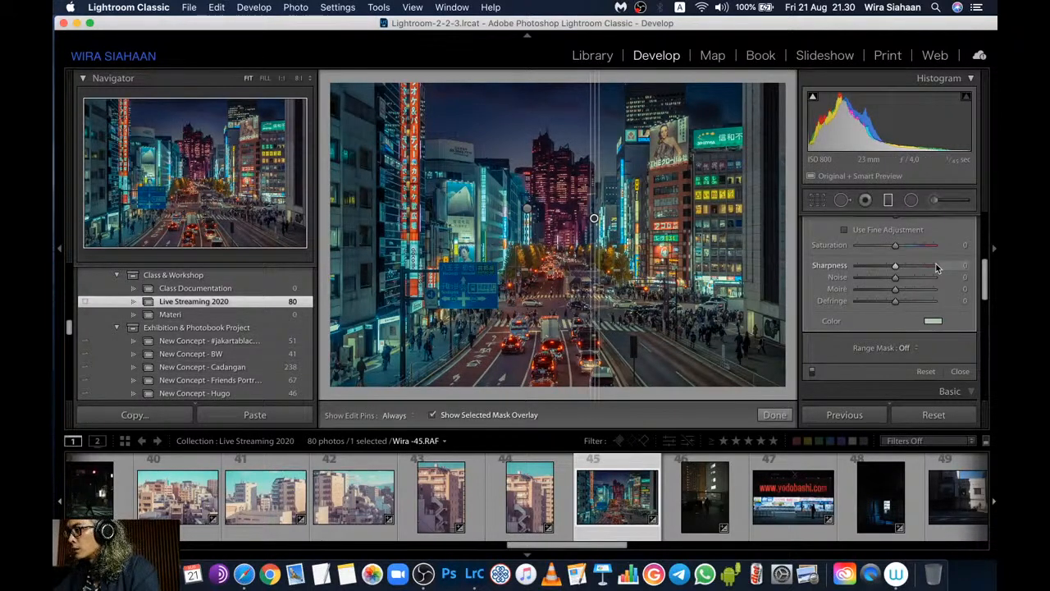
scroll(936, 265, up, 10)
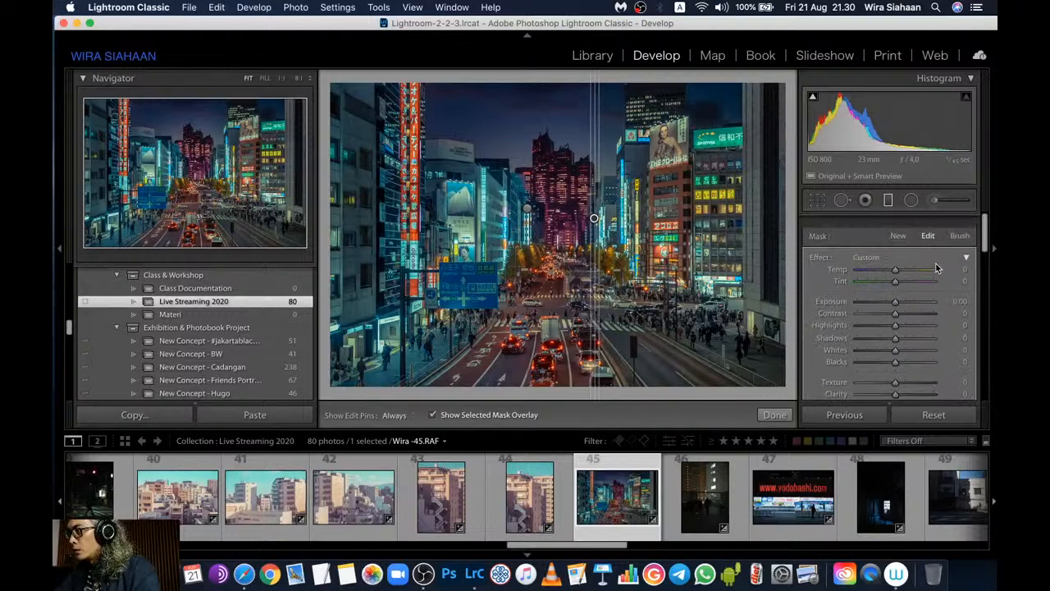
scroll(958, 240, down, 1)
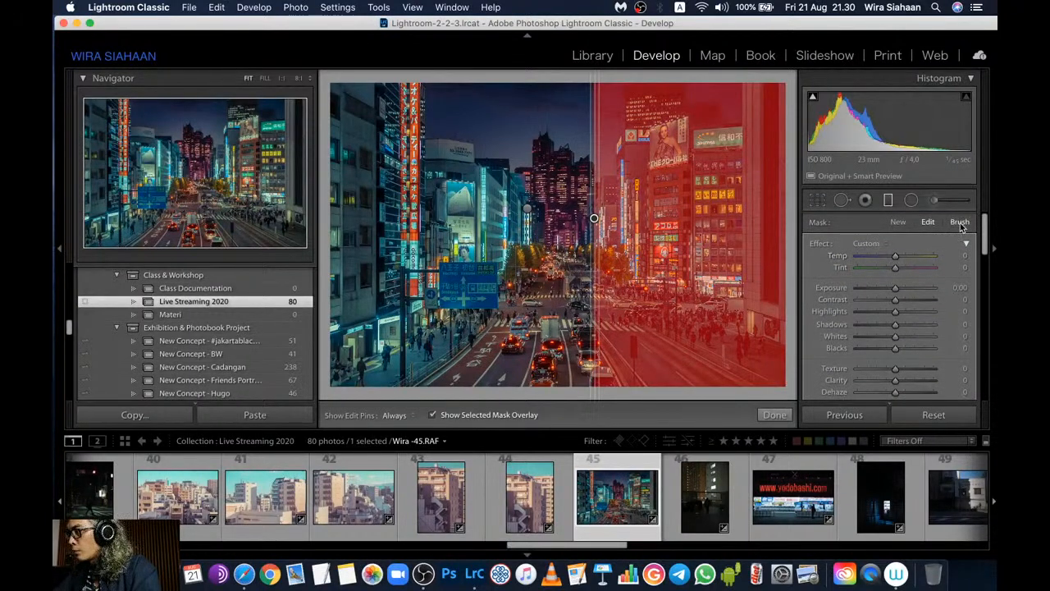
key(alt)
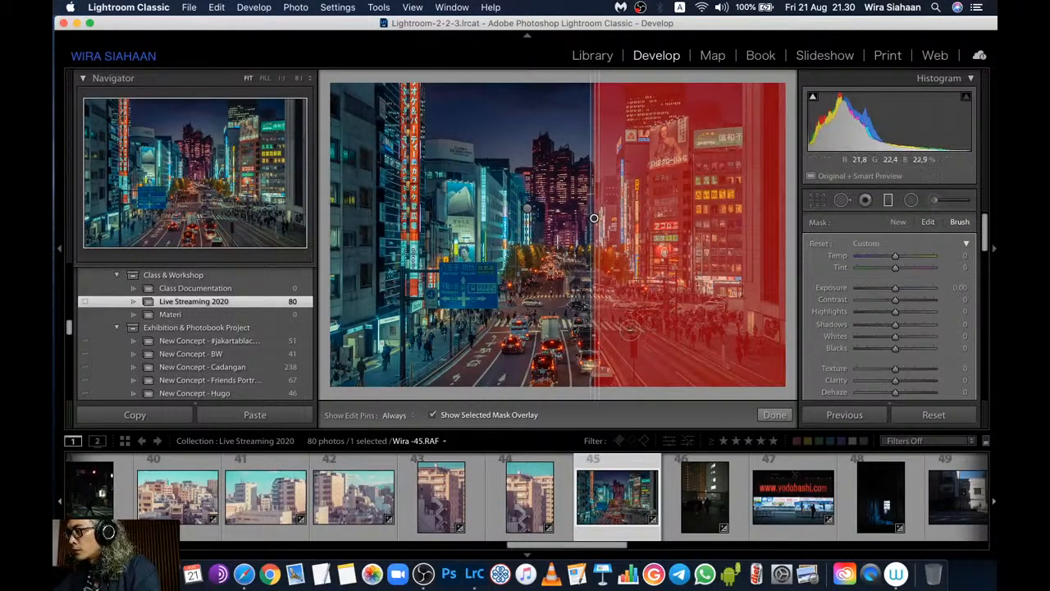
mouse_move(630, 344)
mouse_down()
mouse_move(621, 393)
mouse_move(605, 308)
mouse_move(648, 377)
mouse_move(666, 373)
mouse_move(657, 331)
mouse_move(689, 369)
mouse_move(730, 378)
mouse_move(632, 375)
mouse_move(601, 284)
mouse_move(608, 298)
mouse_up()
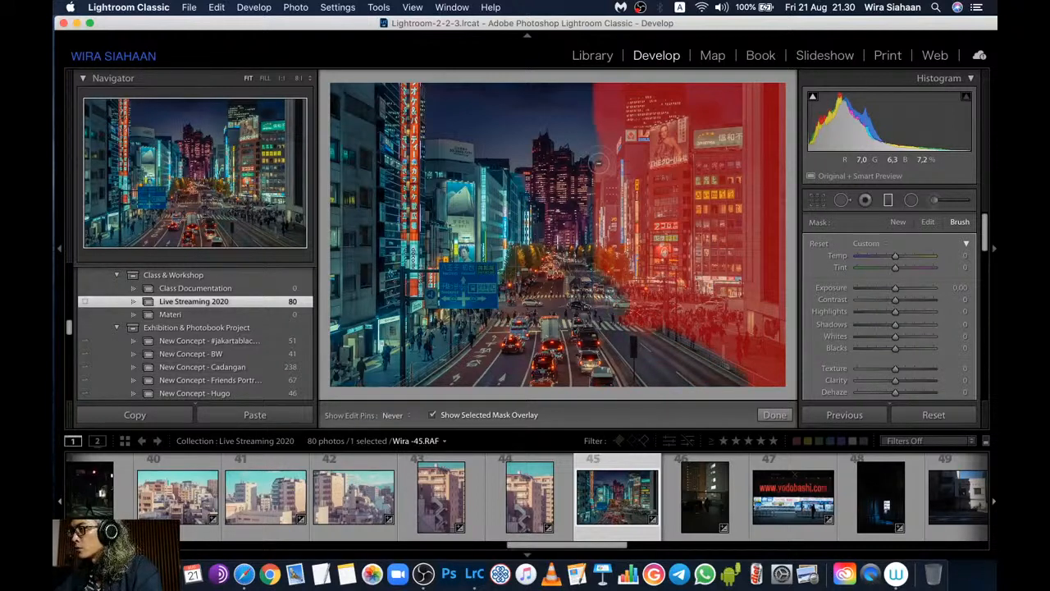
mouse_move(592, 164)
mouse_down()
mouse_move(607, 88)
mouse_move(603, 154)
mouse_move(608, 134)
mouse_move(604, 49)
mouse_move(614, 127)
mouse_move(610, 88)
mouse_up()
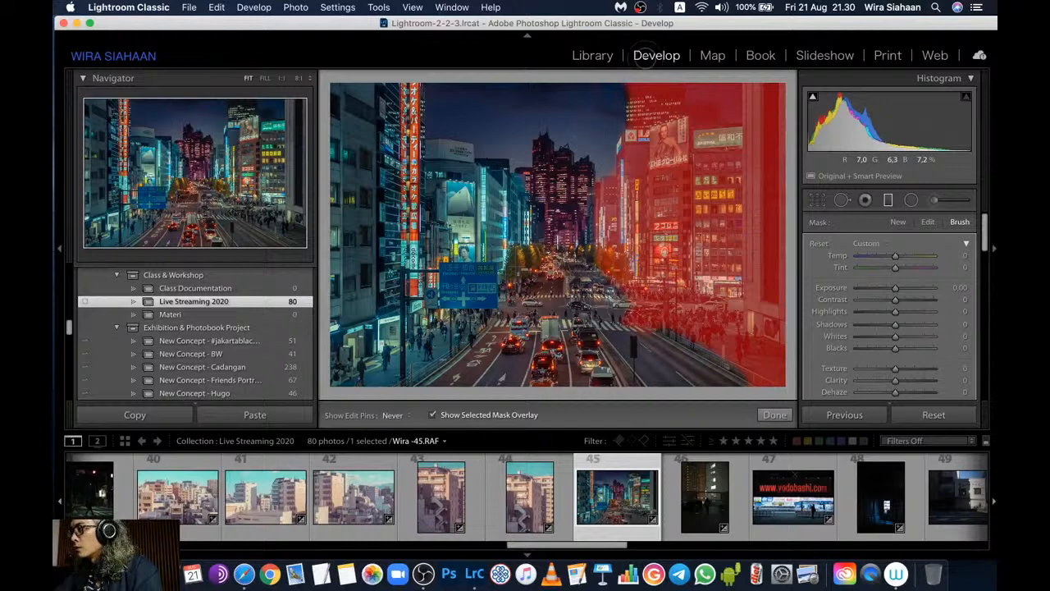
mouse_move(700, 84)
mouse_down()
mouse_move(722, 92)
mouse_move(719, 106)
mouse_move(731, 97)
mouse_move(733, 115)
mouse_move(702, 102)
mouse_move(728, 115)
mouse_move(721, 92)
mouse_move(705, 90)
mouse_up()
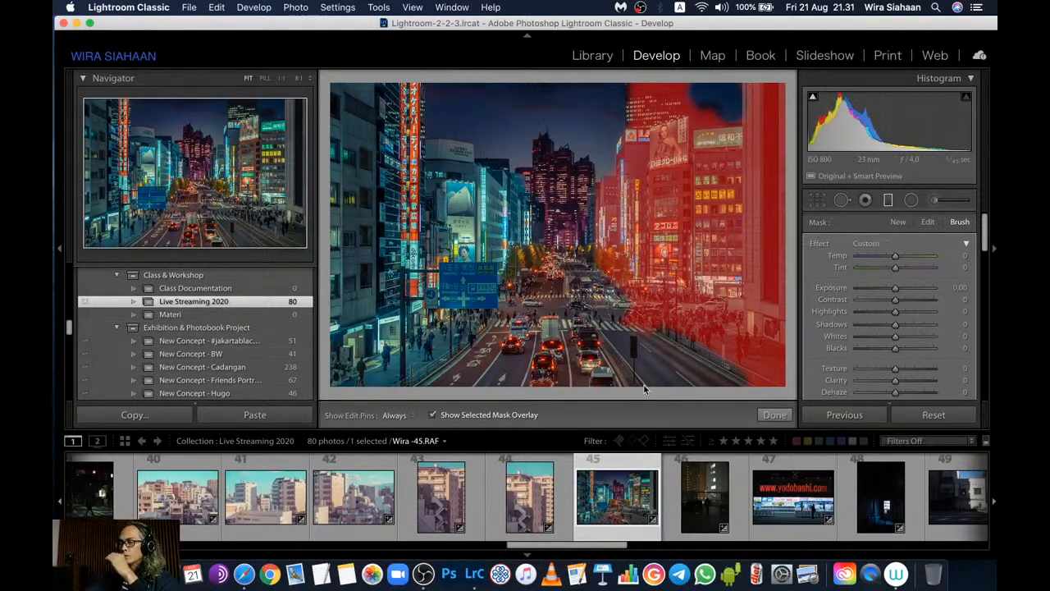
key(o)
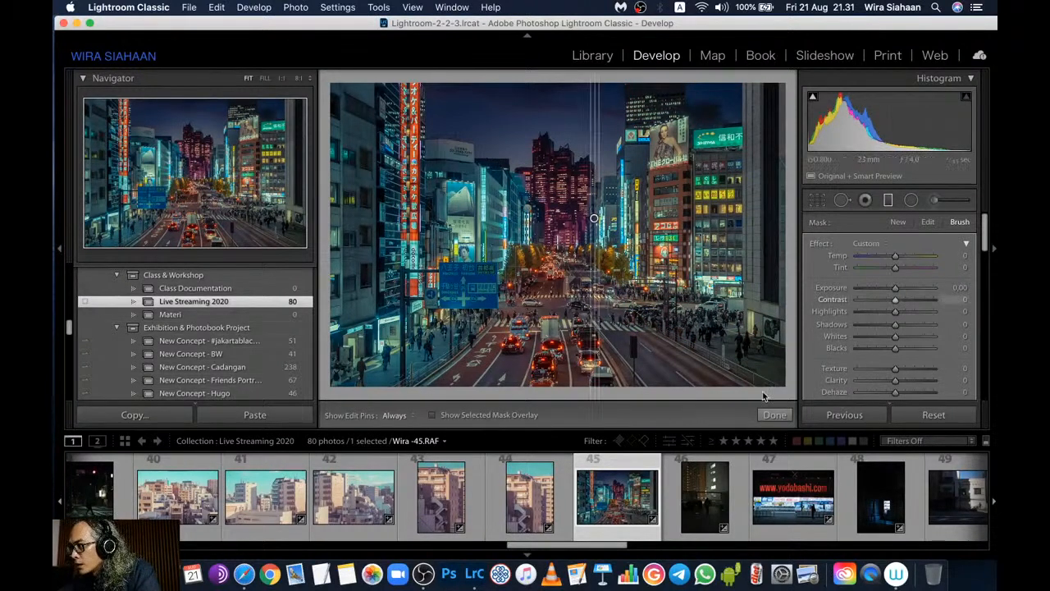
click(775, 415)
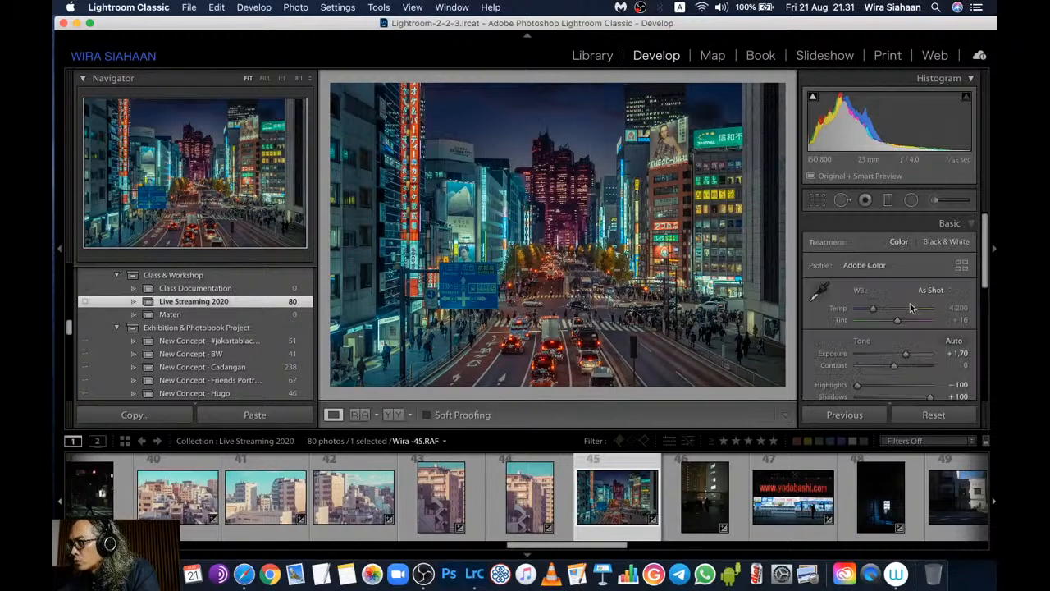
Refine the night street photo's basic adjustments with Clarity +15, Highlights -69, Whites +7 and Temp 3951
scroll(906, 311, down, 6)
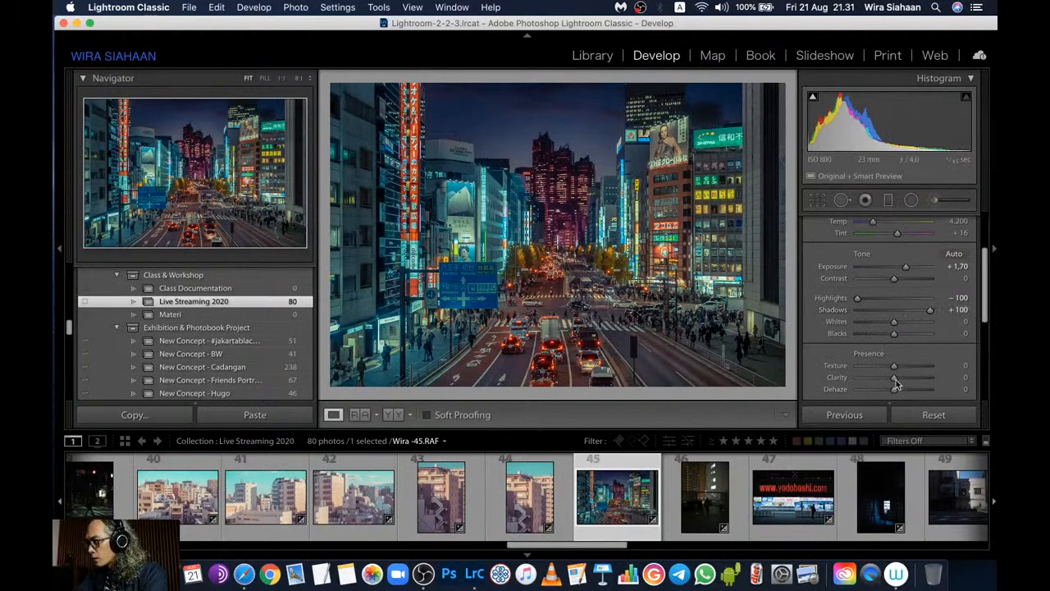
drag(900, 383, 901, 383)
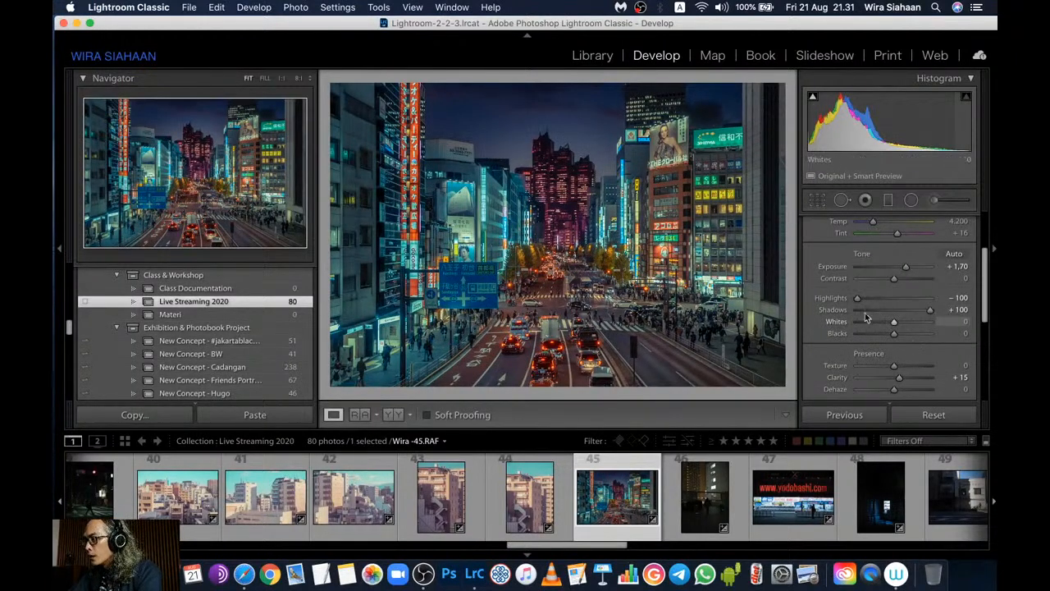
drag(859, 300, 864, 301)
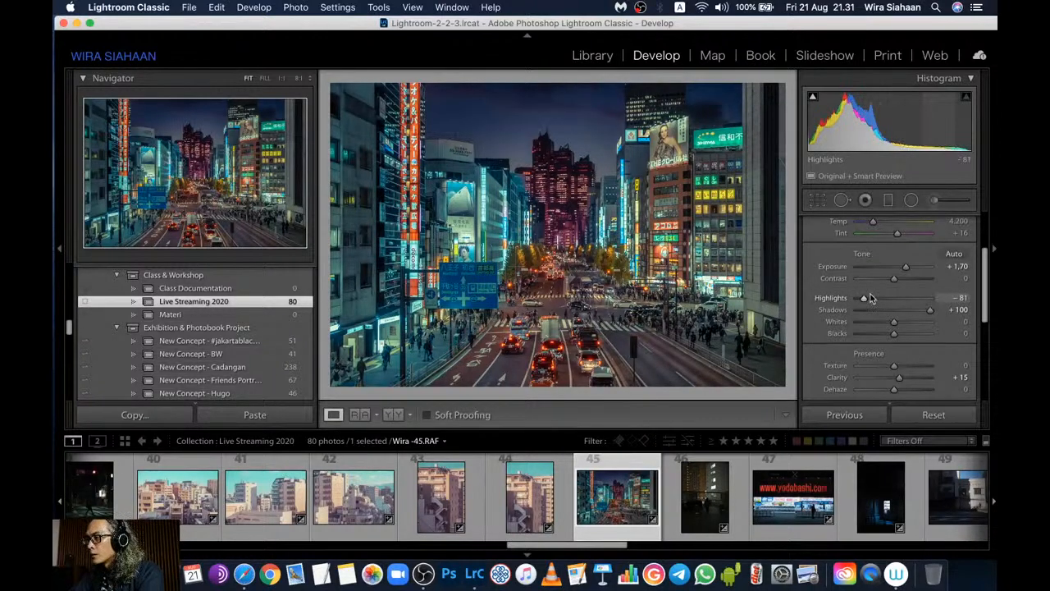
drag(864, 300, 870, 302)
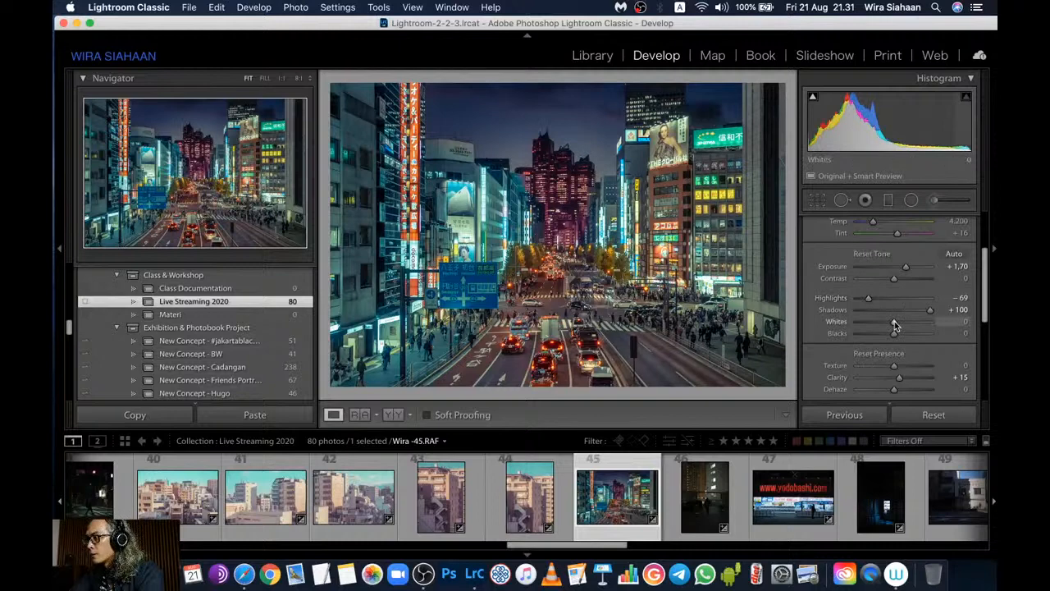
alt+click(895, 323)
drag(895, 325, 897, 325)
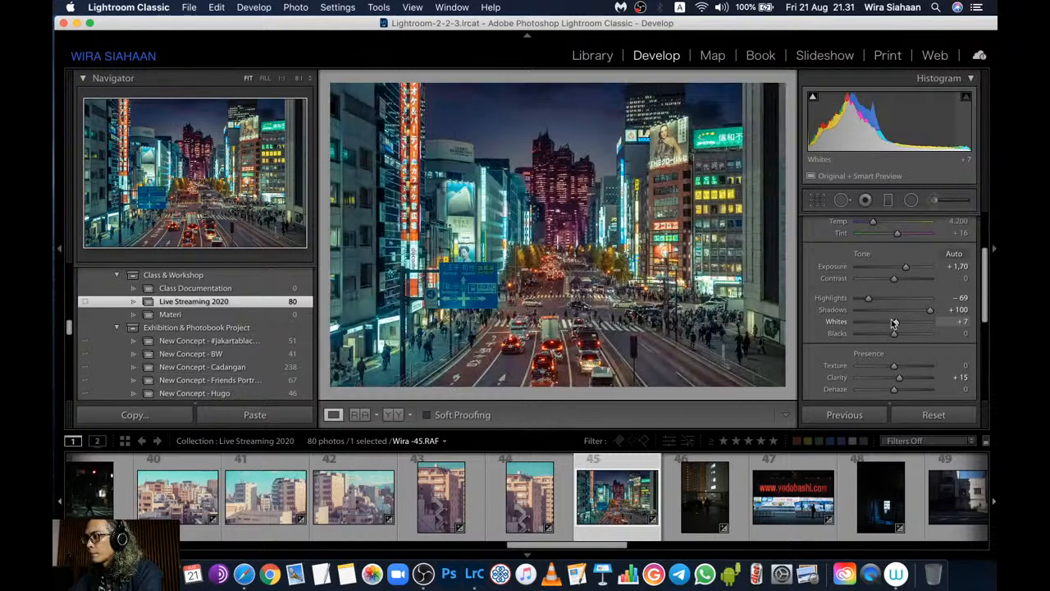
scroll(882, 296, up, 5)
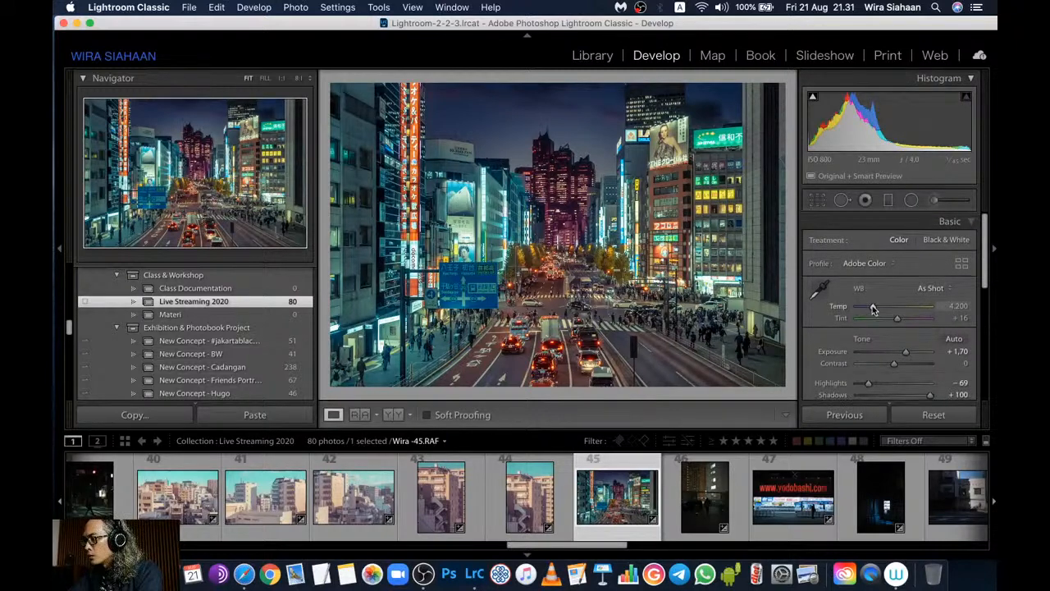
drag(874, 309, 872, 309)
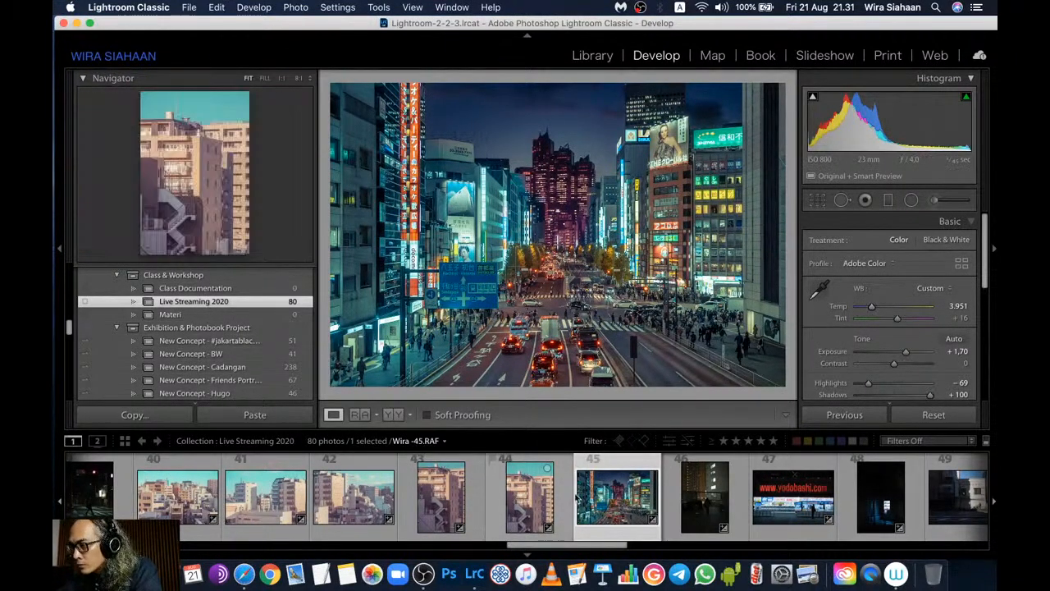
Browse the collection's remaining photos and open Wira -72.RAF, the sloping street with the yellow vending machines
scroll(576, 497, right, 5)
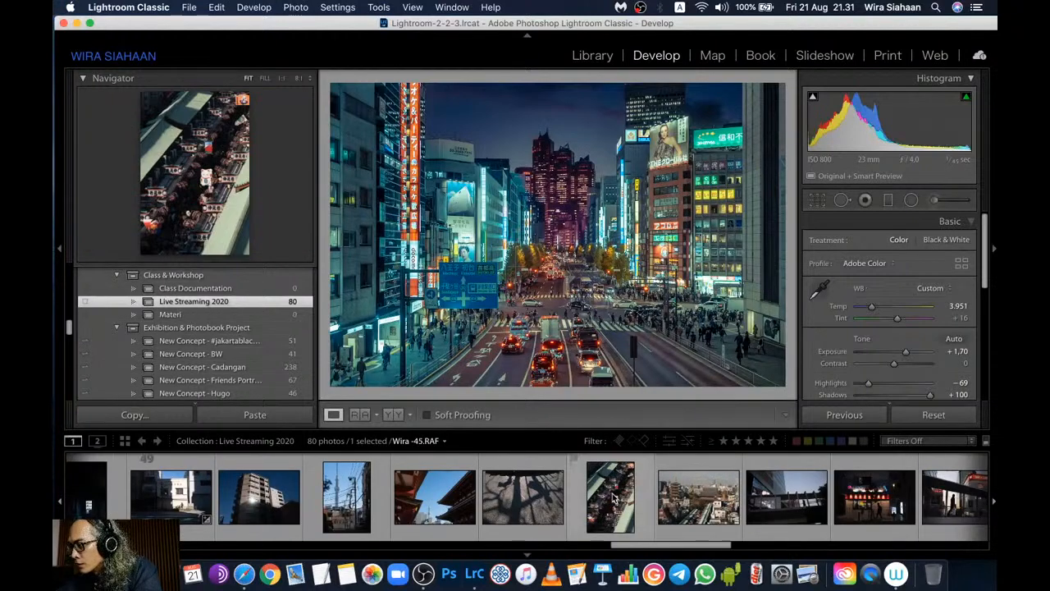
scroll(614, 498, right, 1)
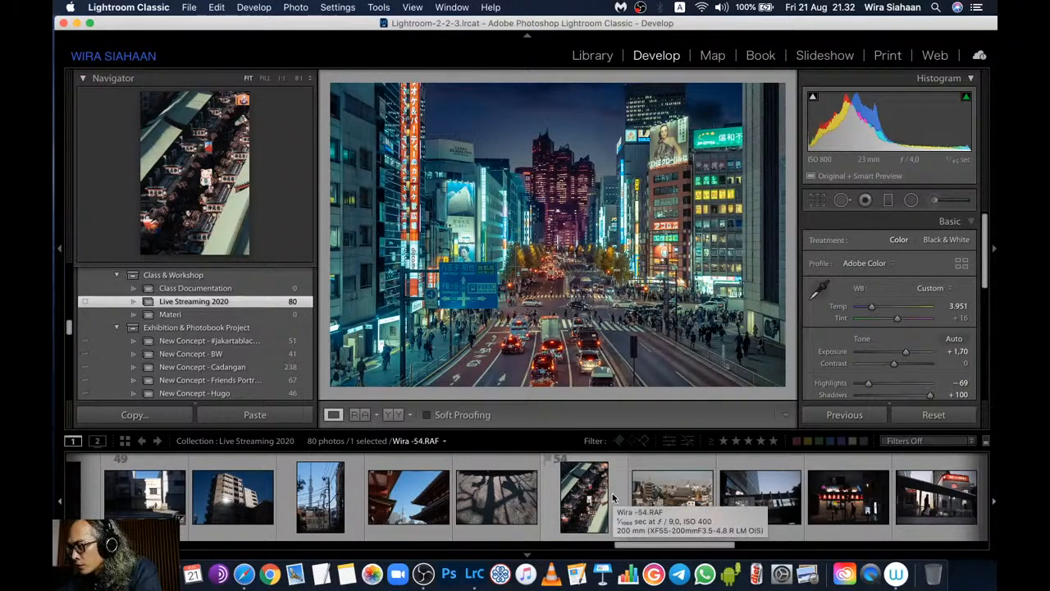
scroll(614, 498, right, 2)
scroll(613, 498, right, 4)
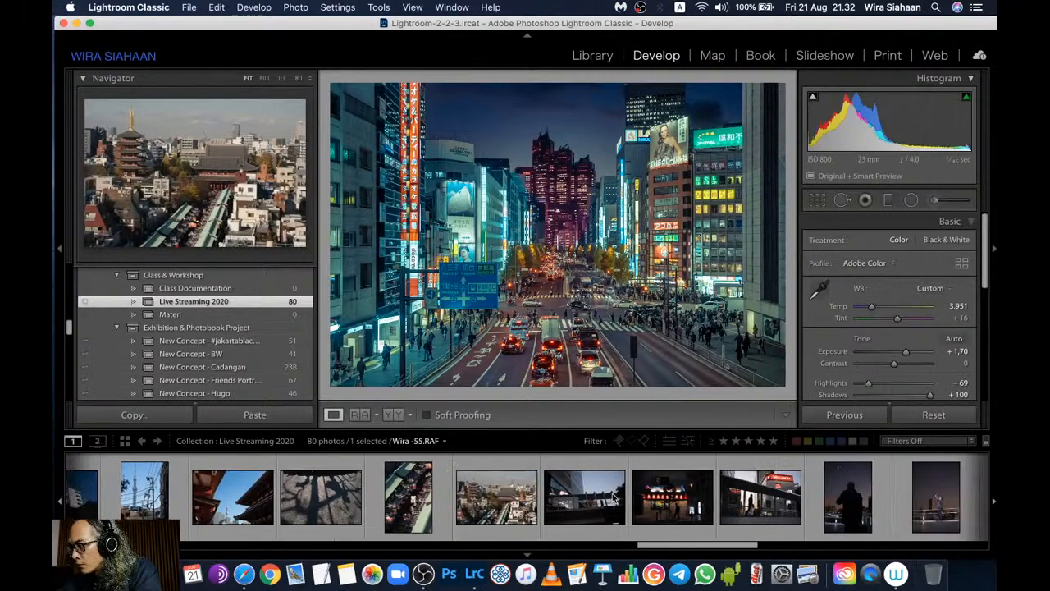
scroll(613, 498, right, 4)
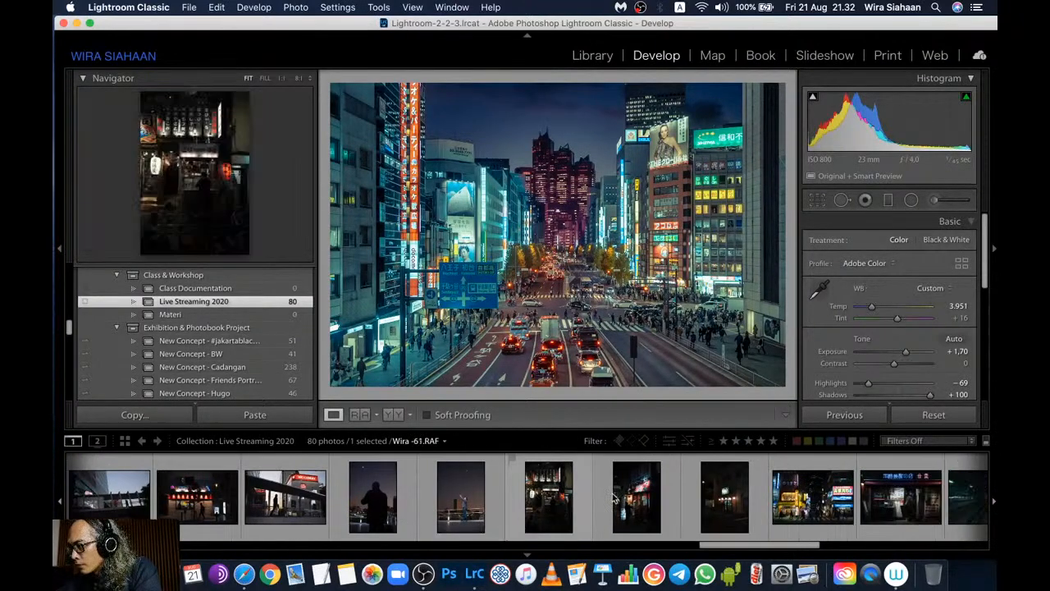
scroll(613, 498, right, 3)
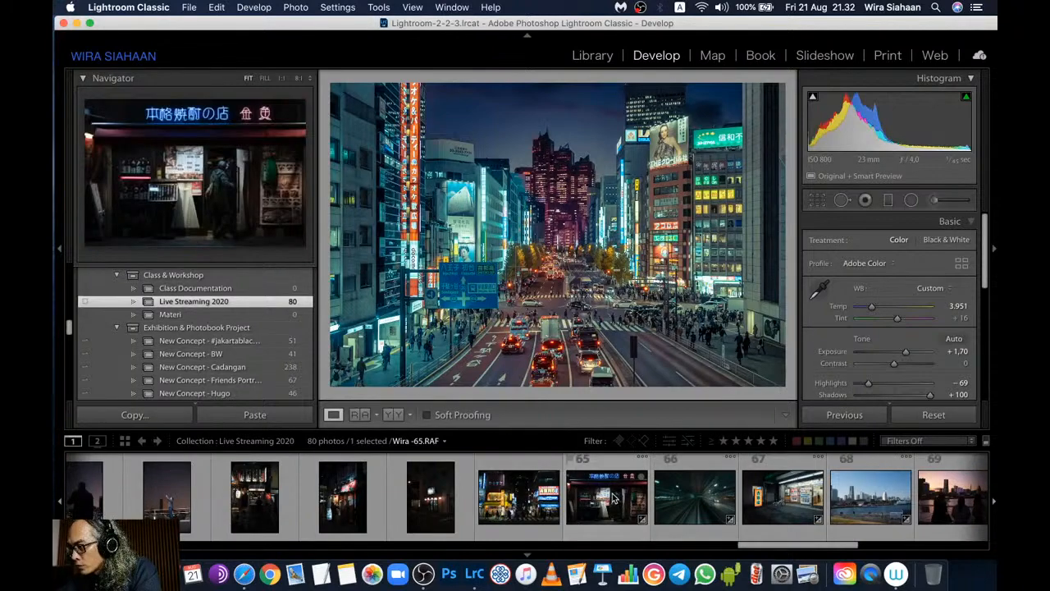
scroll(614, 498, right, 2)
scroll(593, 501, left, 2)
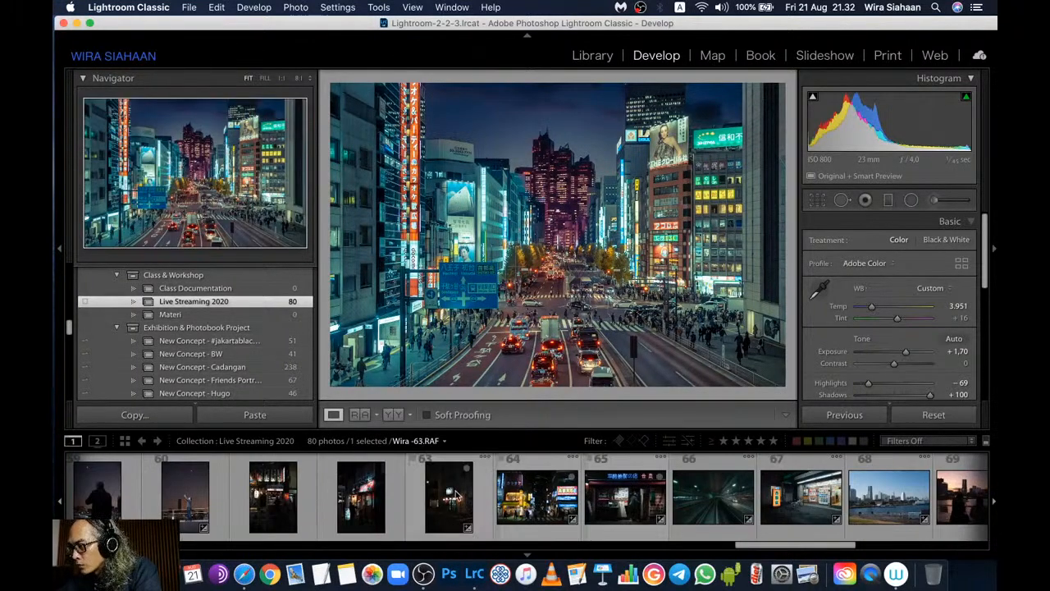
scroll(583, 502, right, 11)
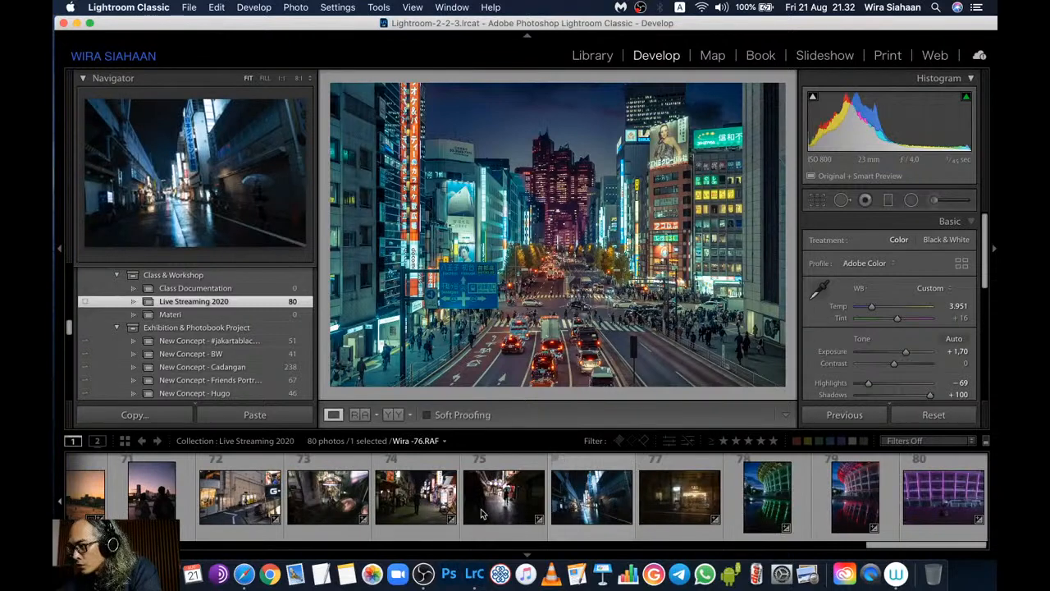
click(243, 507)
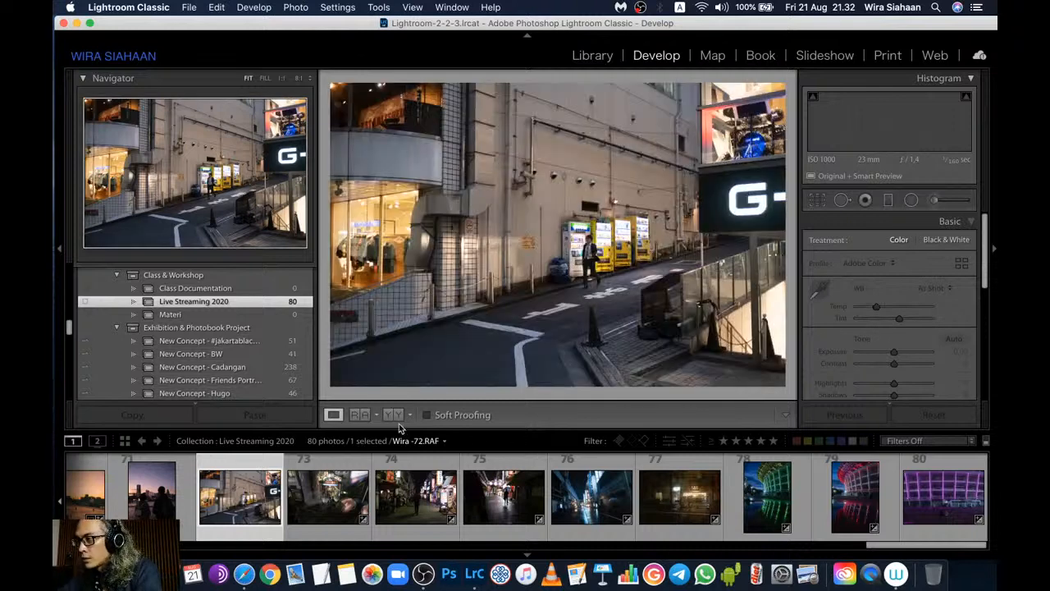
Apply the Wira - Tungsten 02 preset from Foto Malam Preset to the vending machine street photo and set its Exposure to -0.25
scroll(227, 361, up, 3)
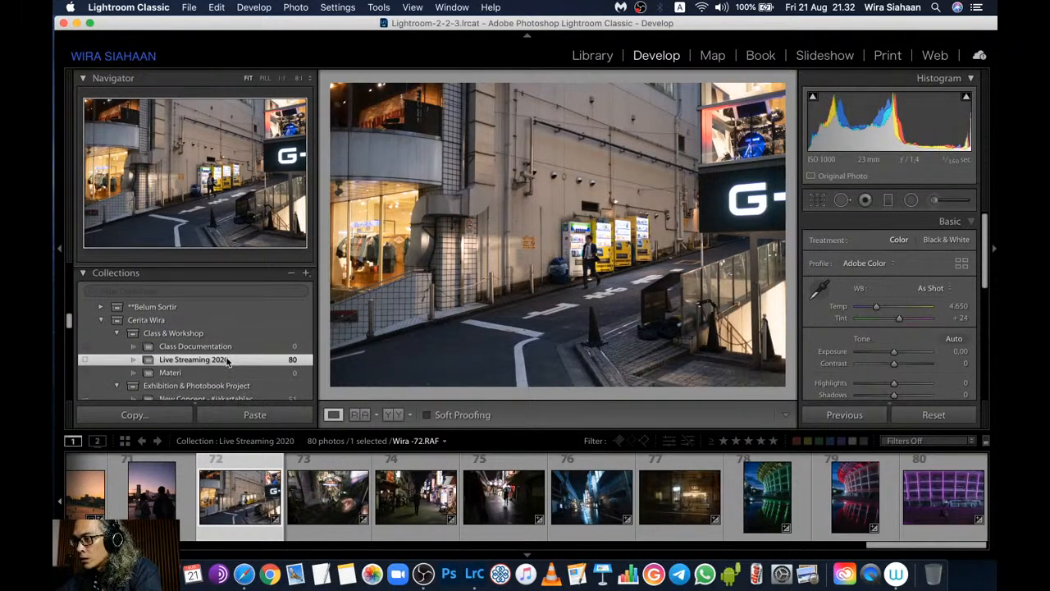
scroll(226, 361, up, 8)
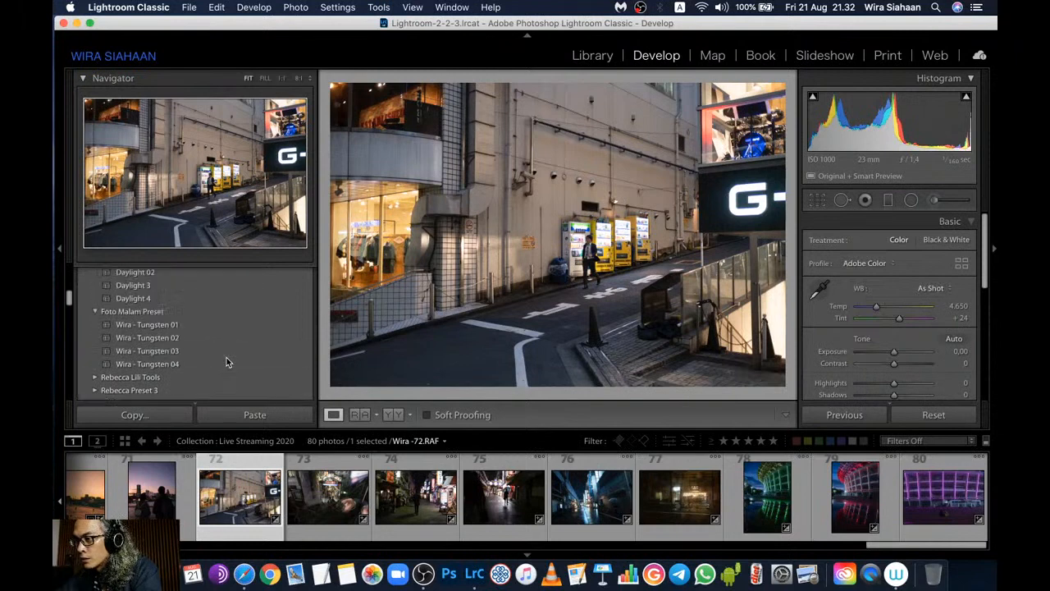
scroll(172, 358, up, 1)
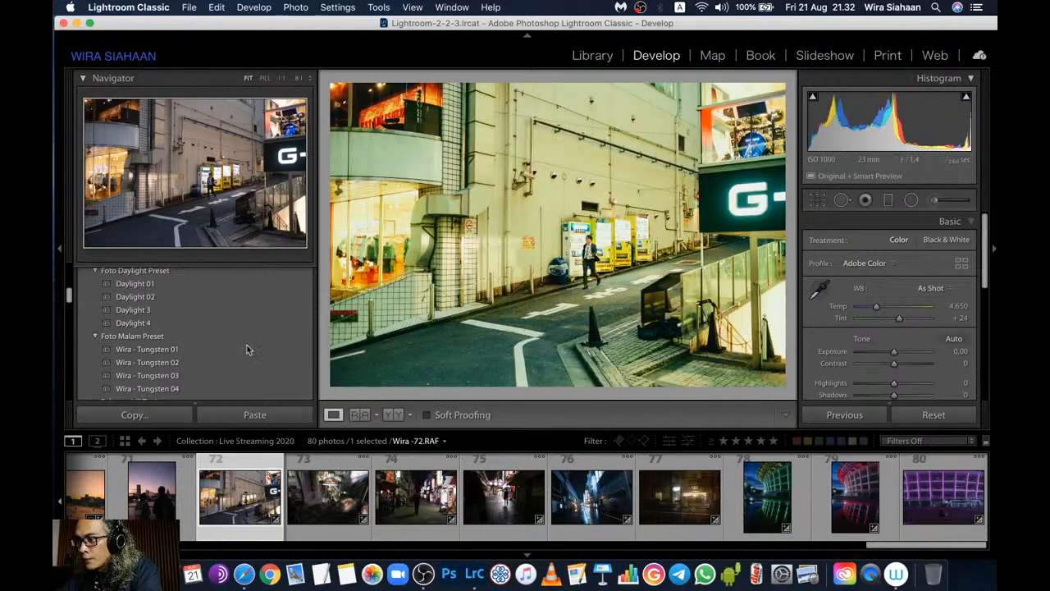
click(171, 364)
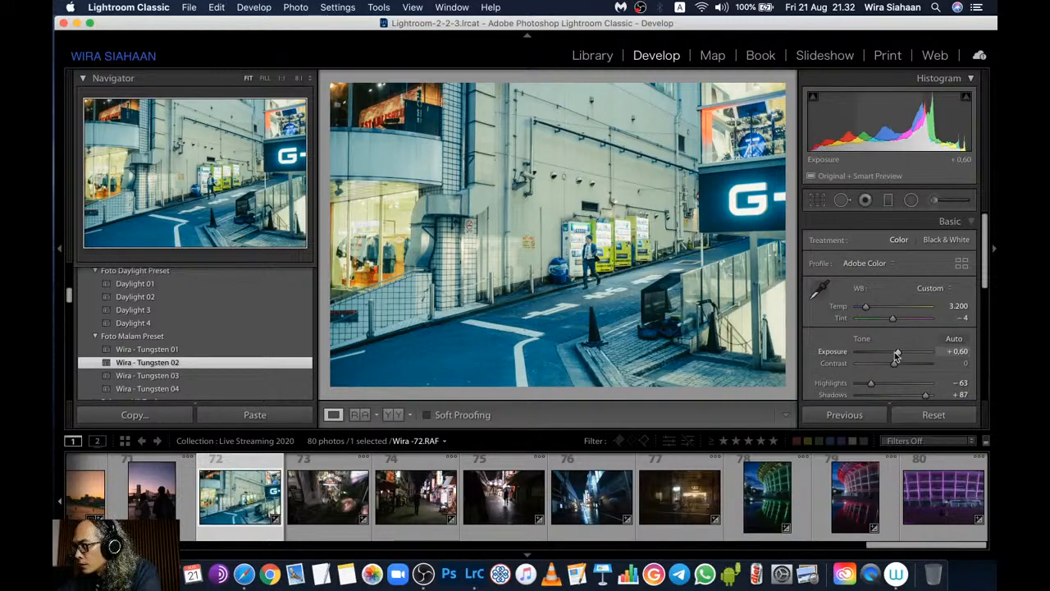
drag(897, 354, 891, 358)
drag(893, 357, 891, 359)
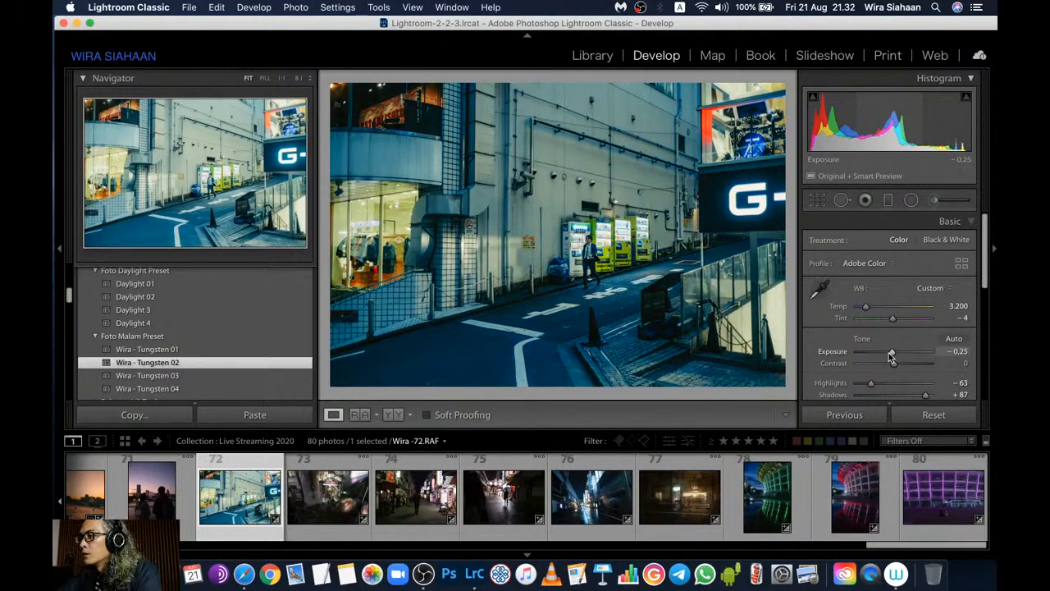
scroll(909, 349, down, 2)
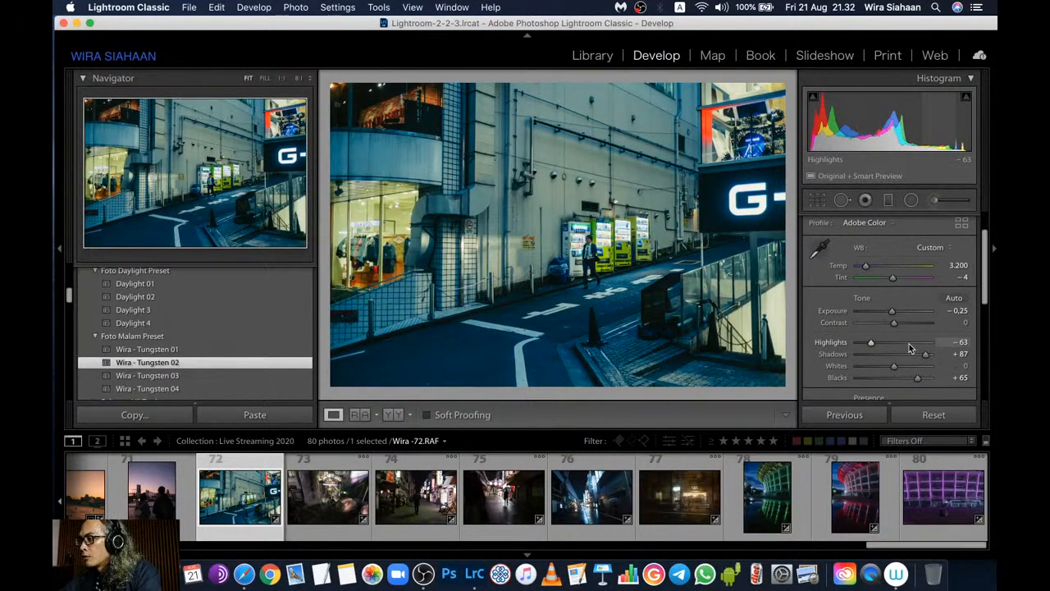
scroll(909, 348, up, 1)
scroll(909, 349, down, 2)
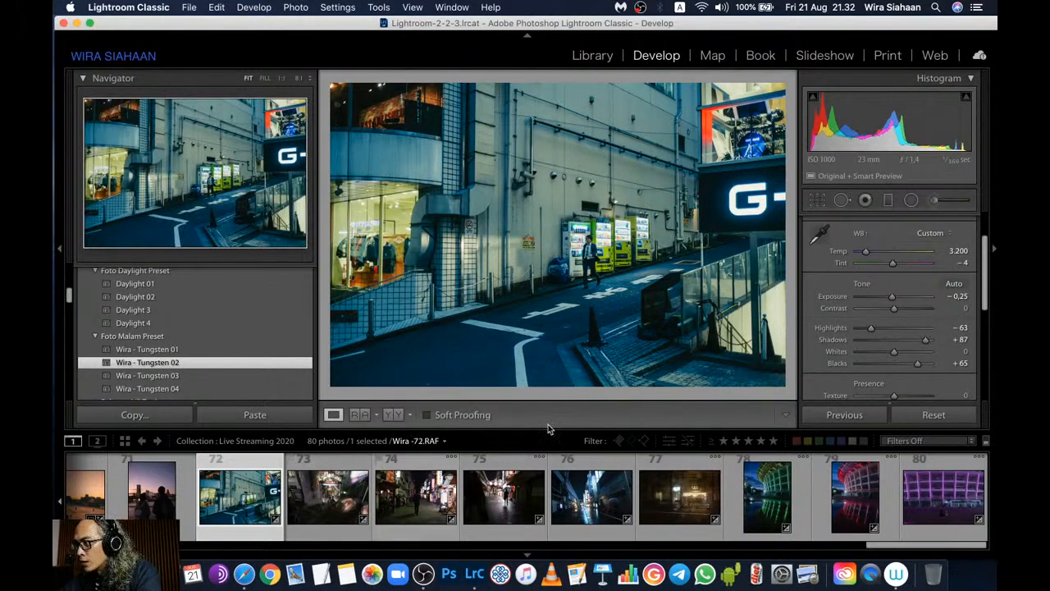
Open Wira -71.RAF, the couple silhouetted against the waterfront skyline, and apply the Wira - Tungsten 02 preset to it
scroll(402, 483, up, 3)
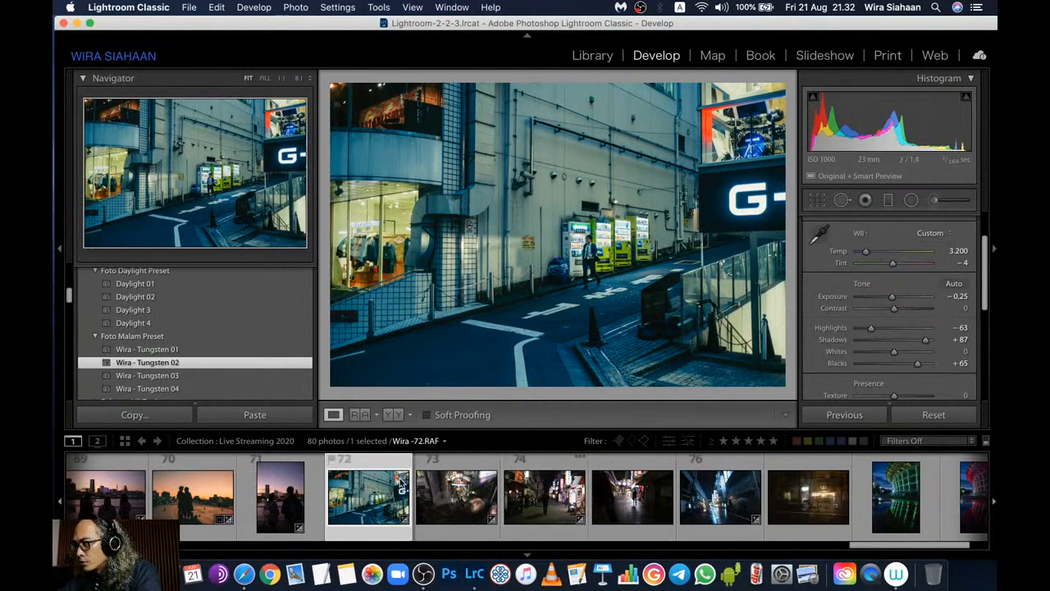
click(273, 507)
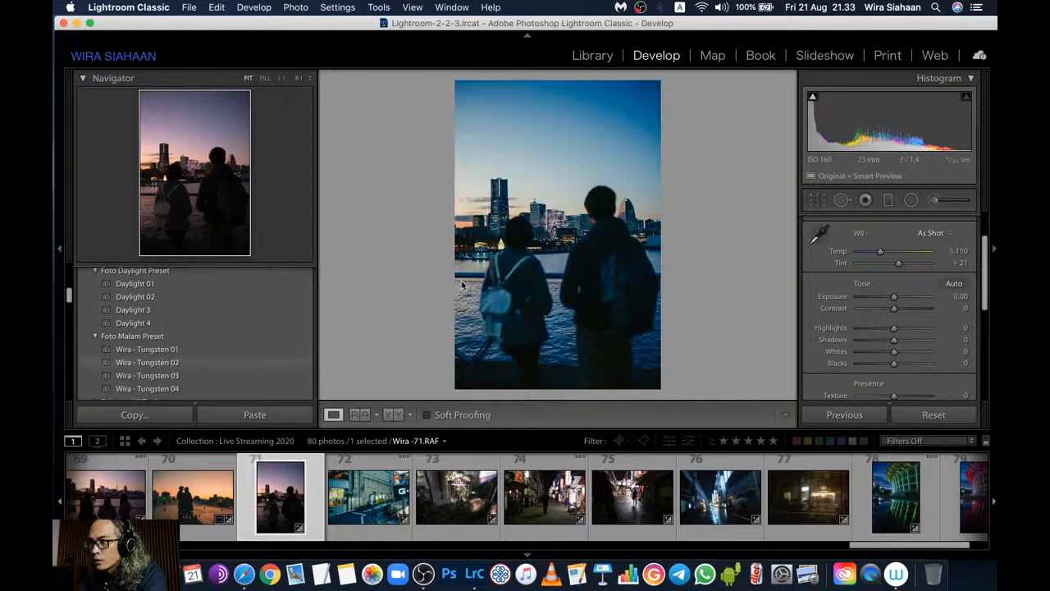
click(184, 363)
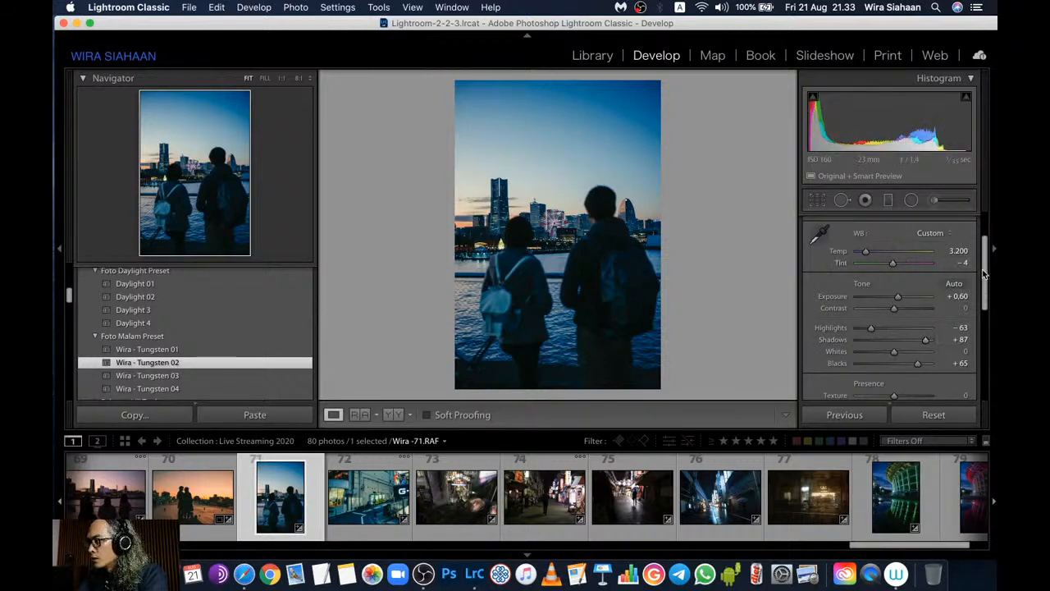
scroll(985, 258, up, 2)
scroll(985, 258, up, 1)
drag(898, 330, 900, 332)
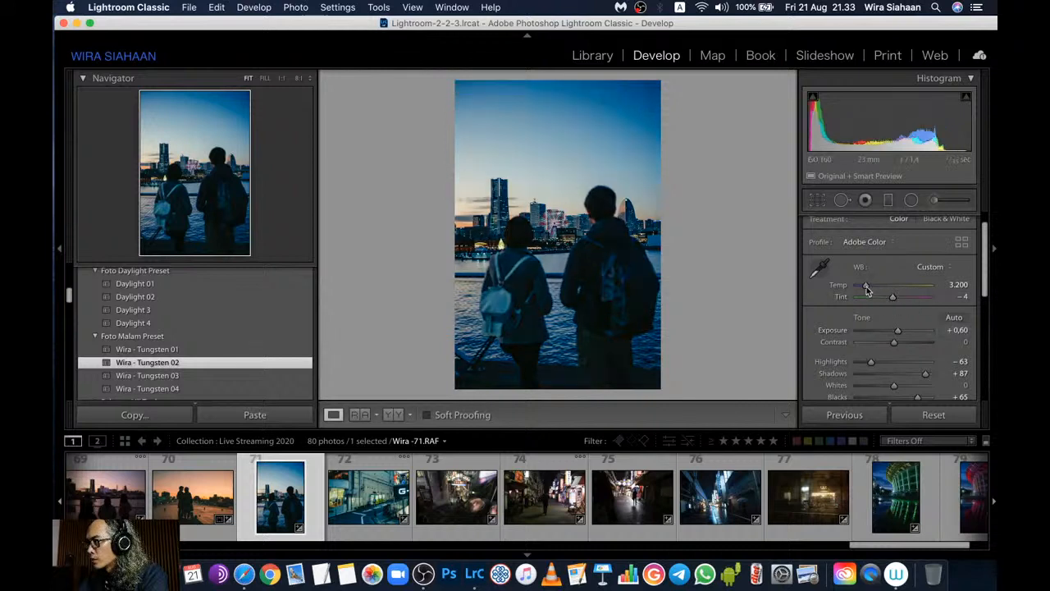
Adjust the waterfront couple photo with Temp 3906, Exposure +0.95 and Shadows +96
drag(866, 289, 872, 287)
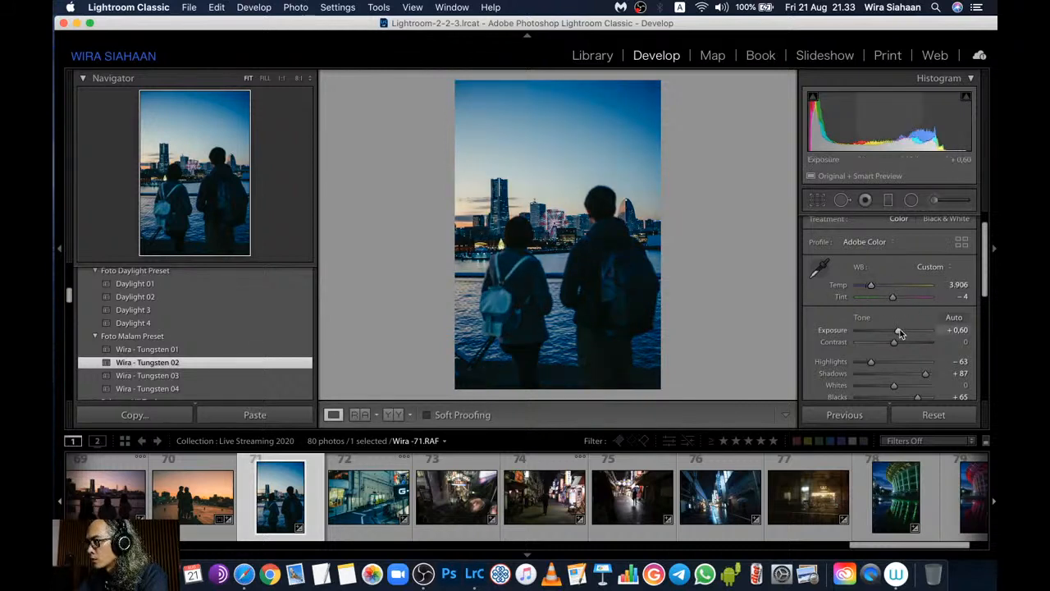
drag(900, 333, 901, 332)
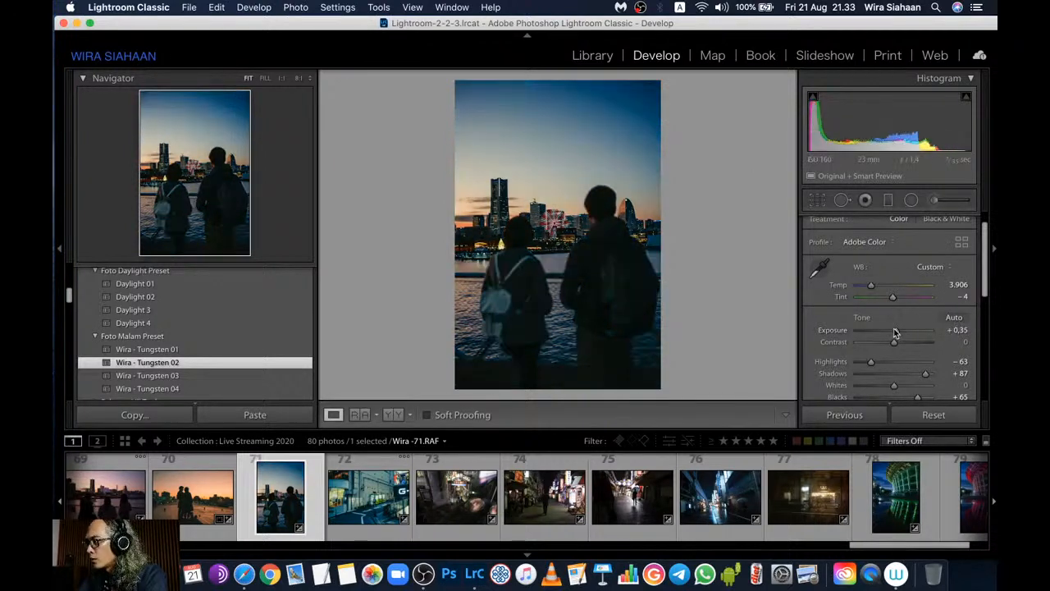
drag(896, 334, 900, 332)
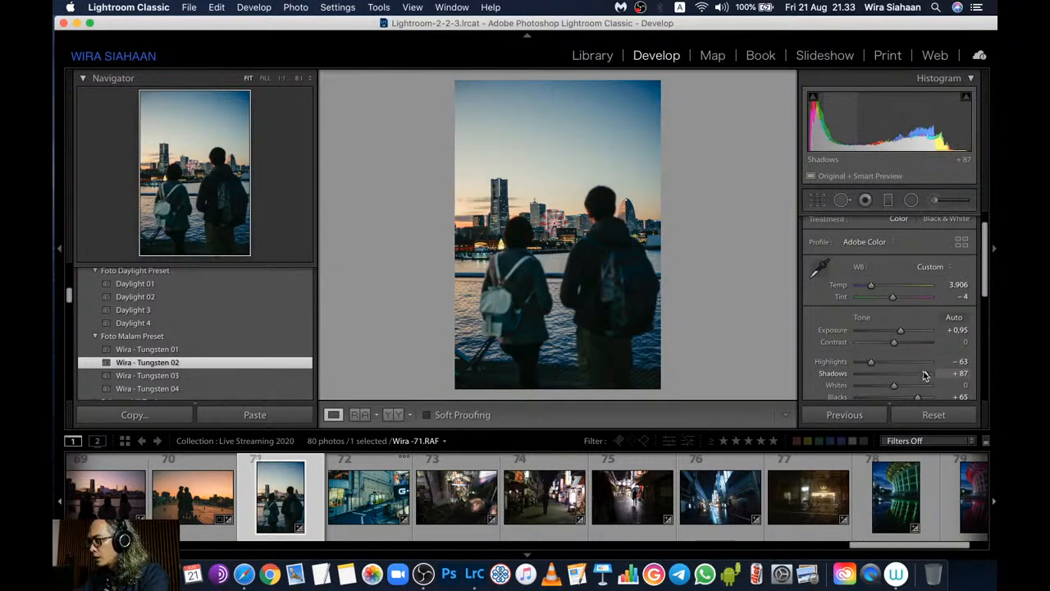
drag(927, 375, 929, 375)
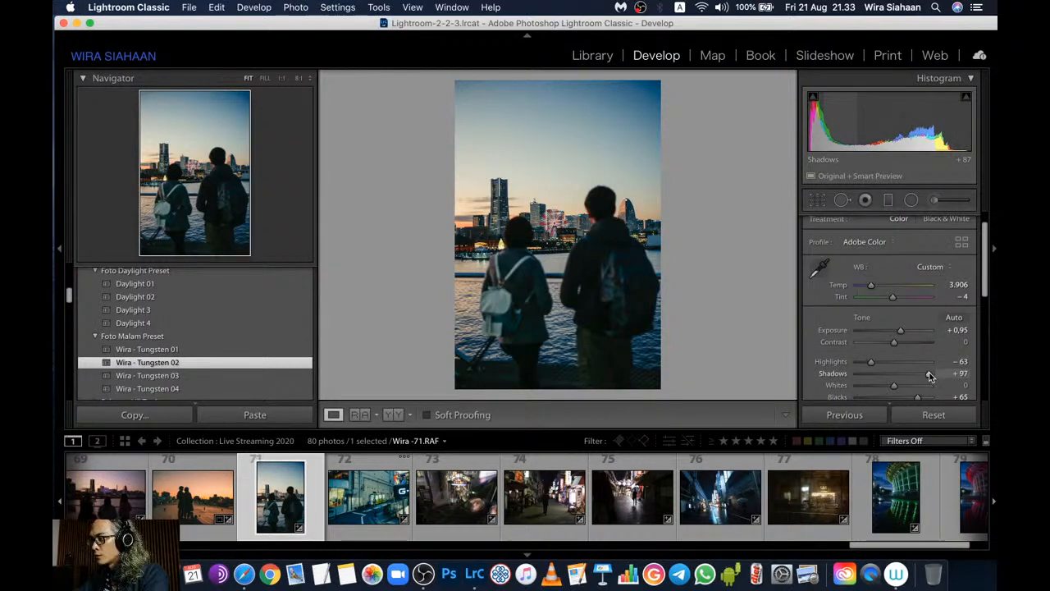
scroll(985, 298, down, 2)
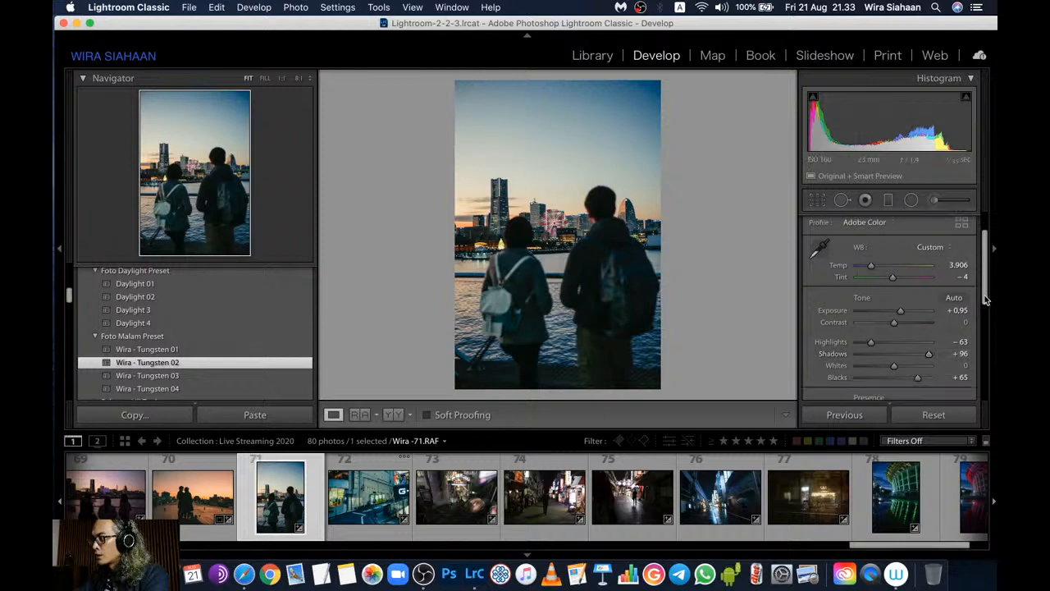
scroll(983, 299, down, 1)
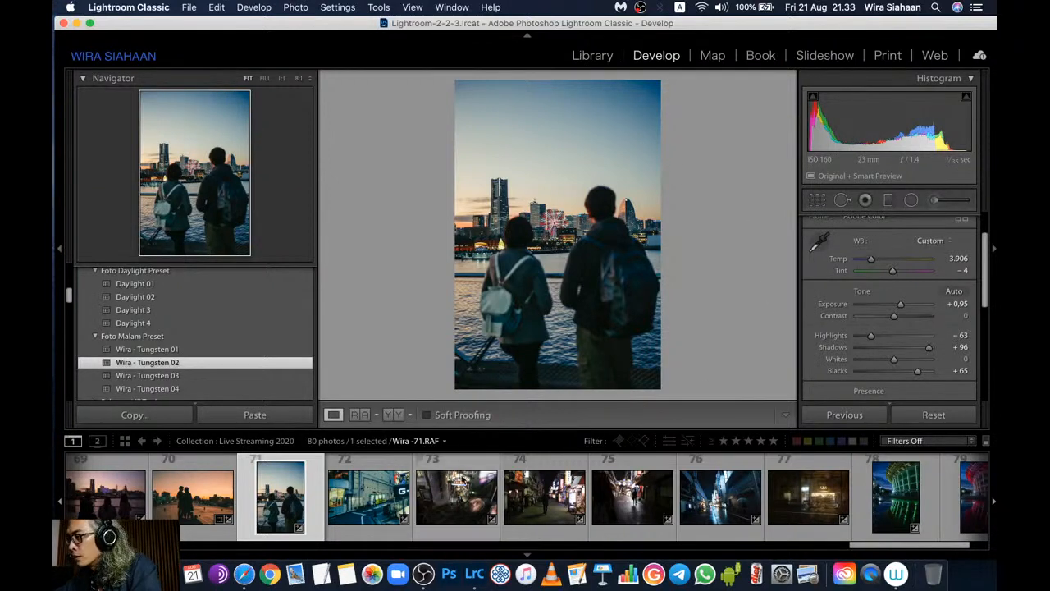
Open the Dropbox text note from the desktop and select the link listed under Preset
key(F11)
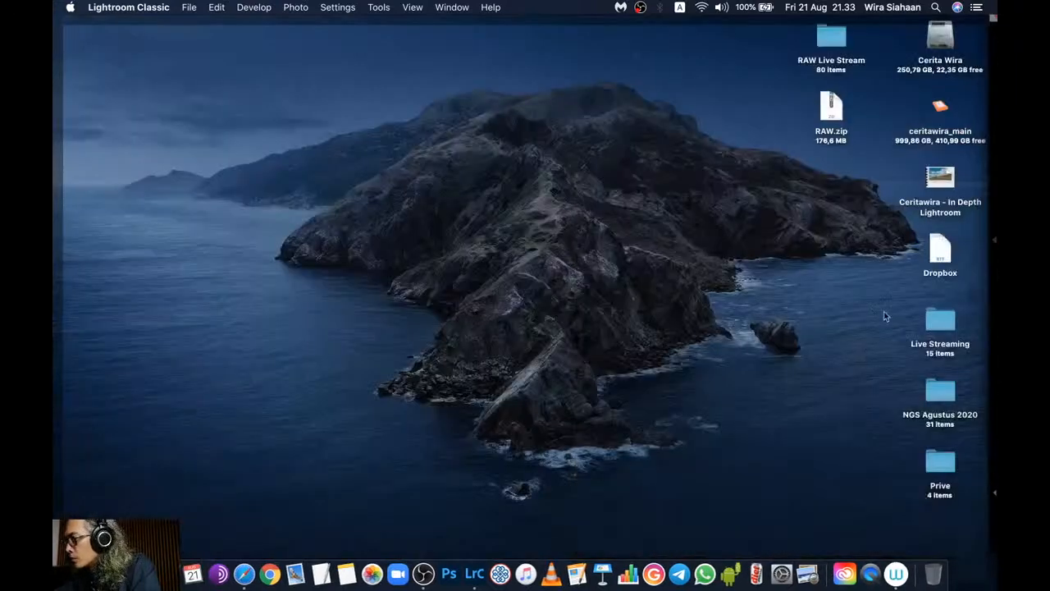
click(939, 252)
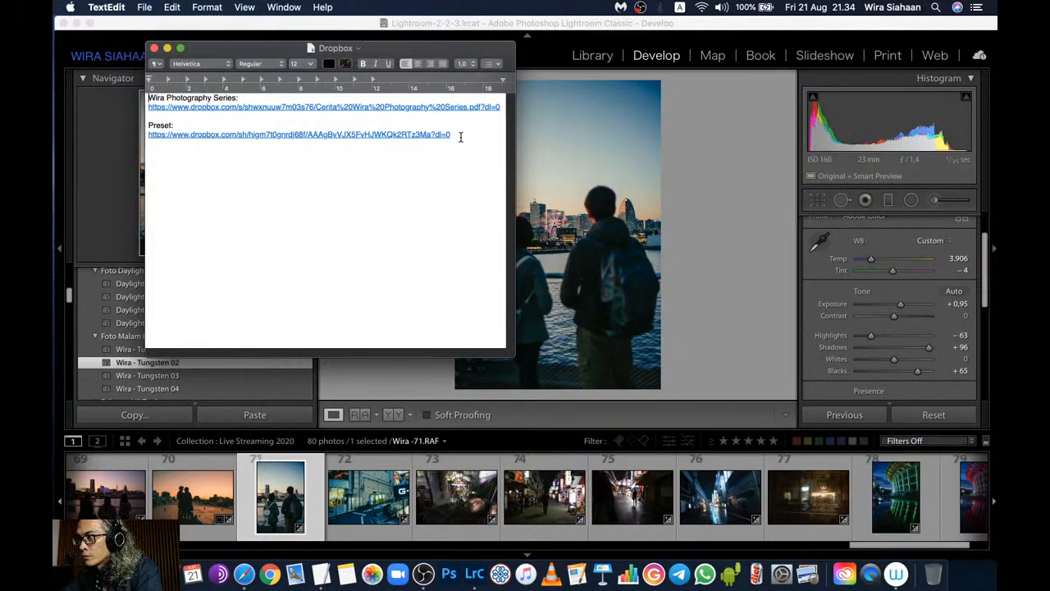
drag(460, 137, 141, 135)
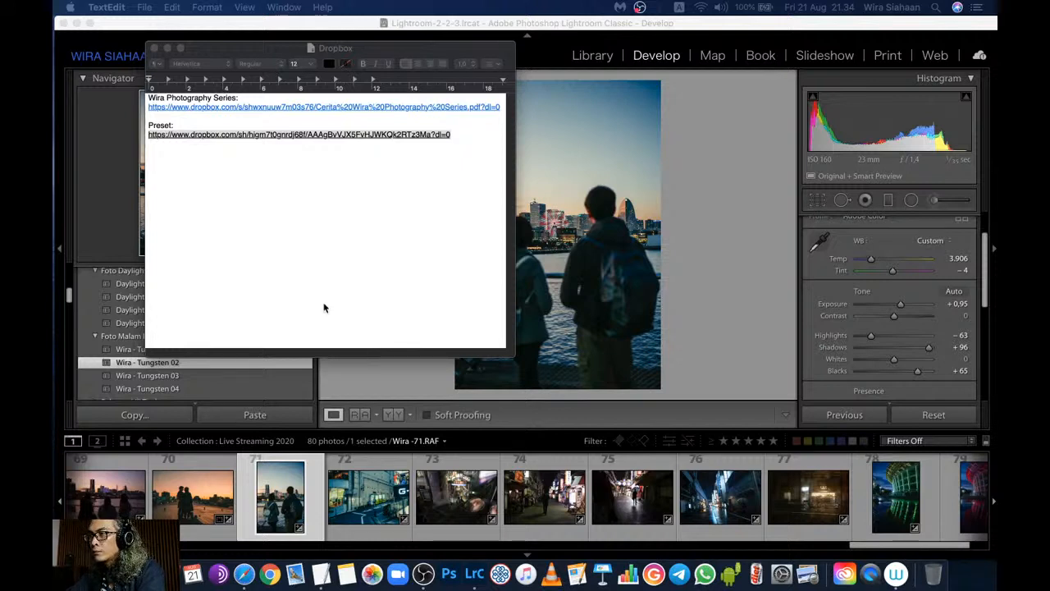
Copy the Wira Photography Series heading with its link from the note, then minimize the note to return to the photo
click(501, 109)
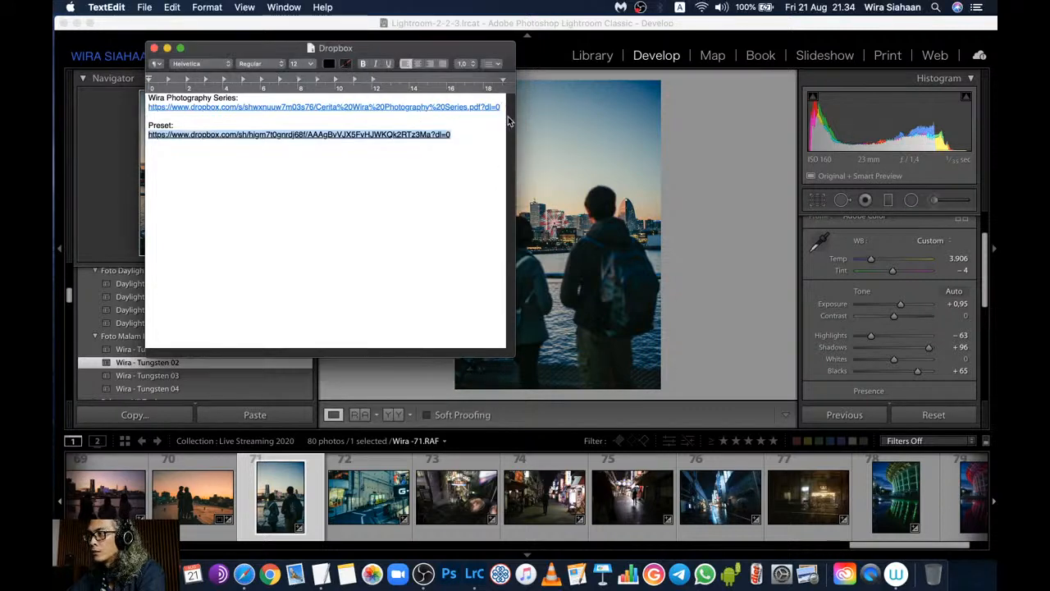
drag(501, 108, 144, 100)
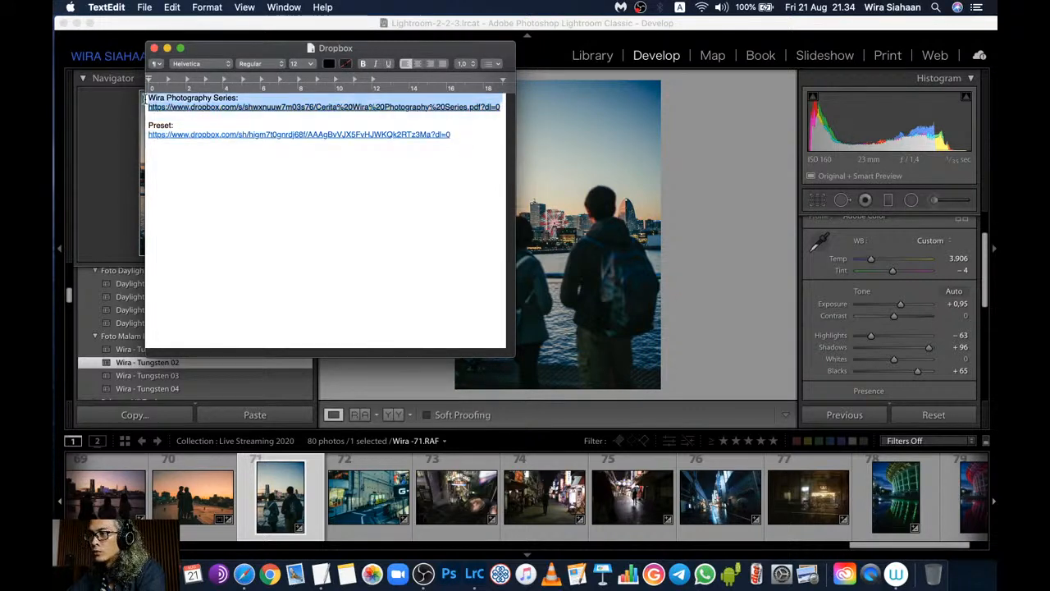
key(super+c)
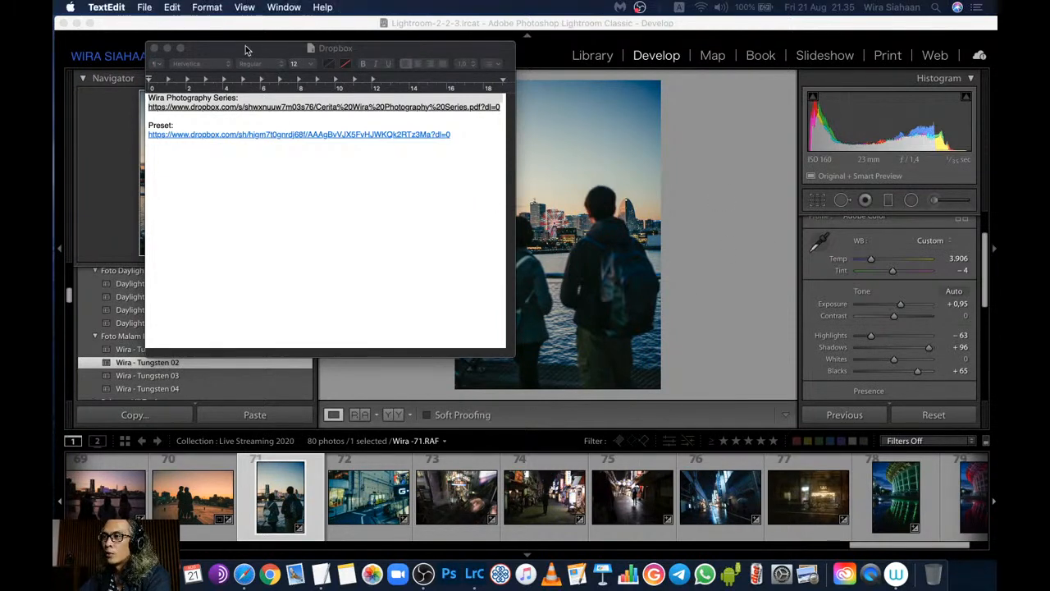
drag(246, 51, 248, 53)
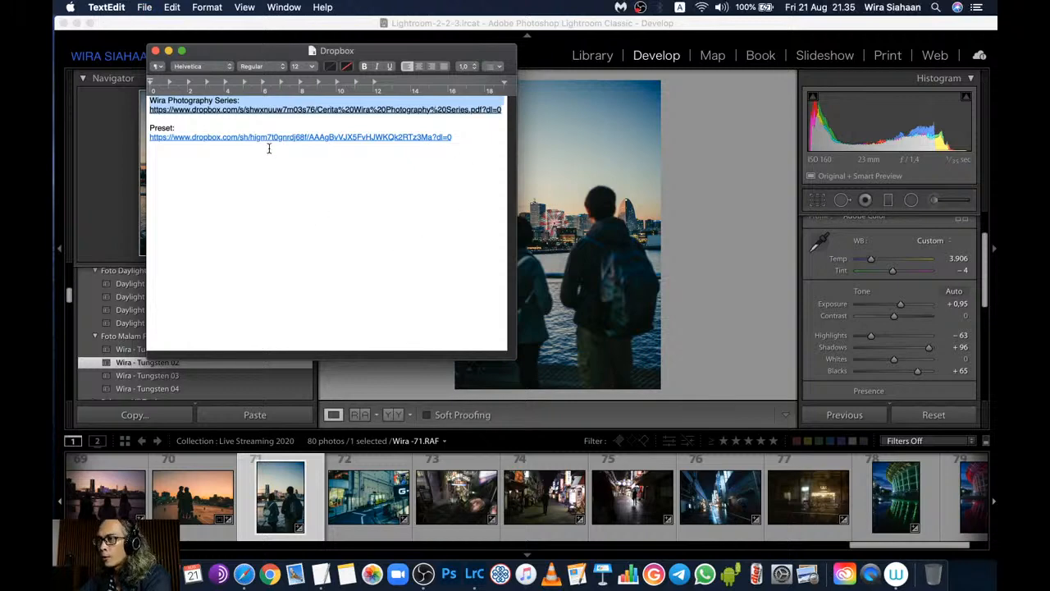
click(169, 51)
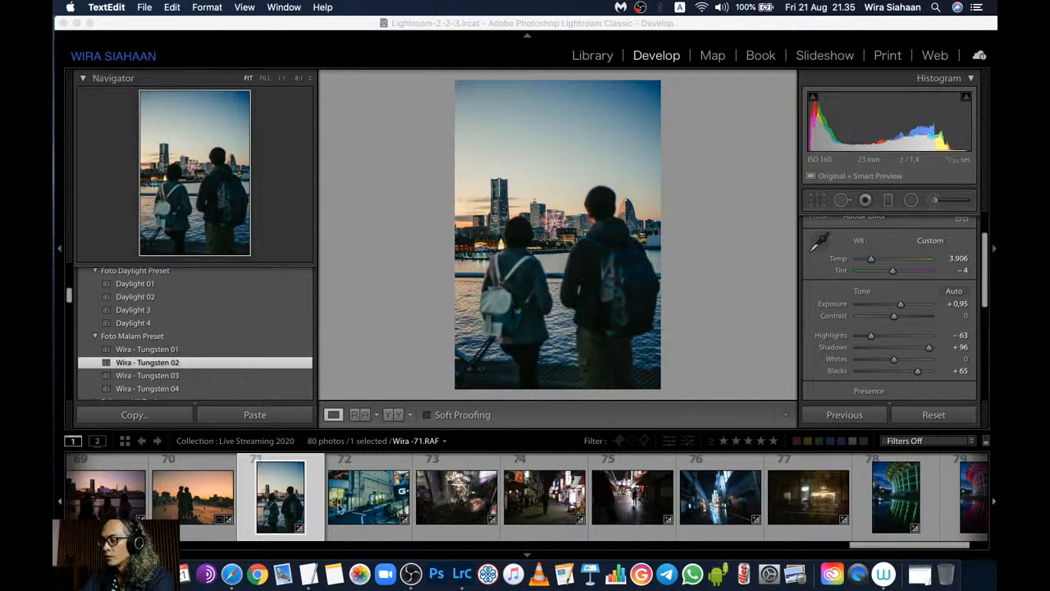
Open Wira -80.RAF, the purple-lit stadium facade, and apply the Wira - Tungsten 02 preset to it
scroll(461, 513, down, 3)
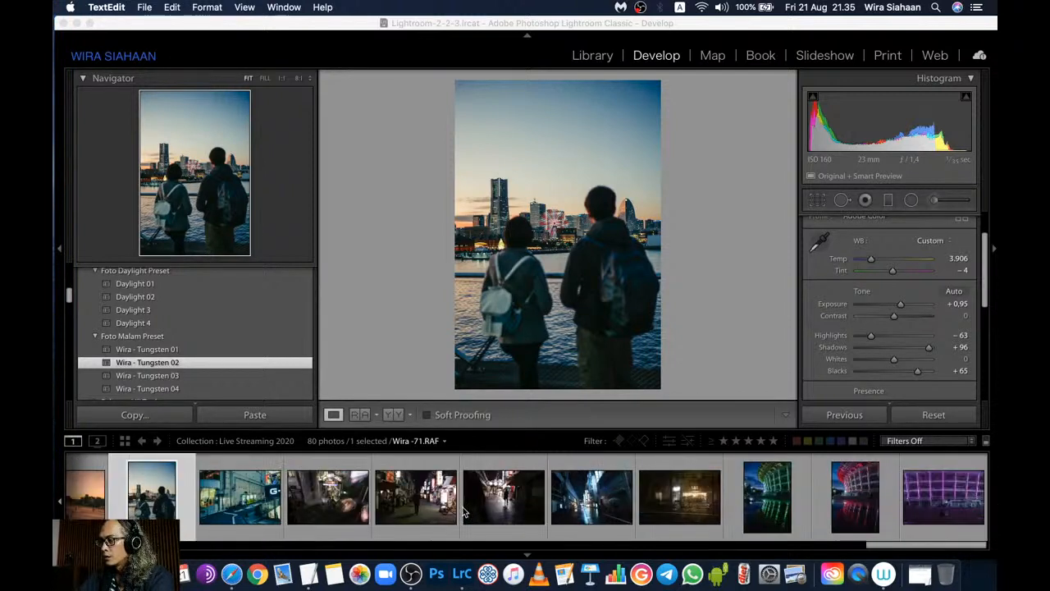
click(779, 497)
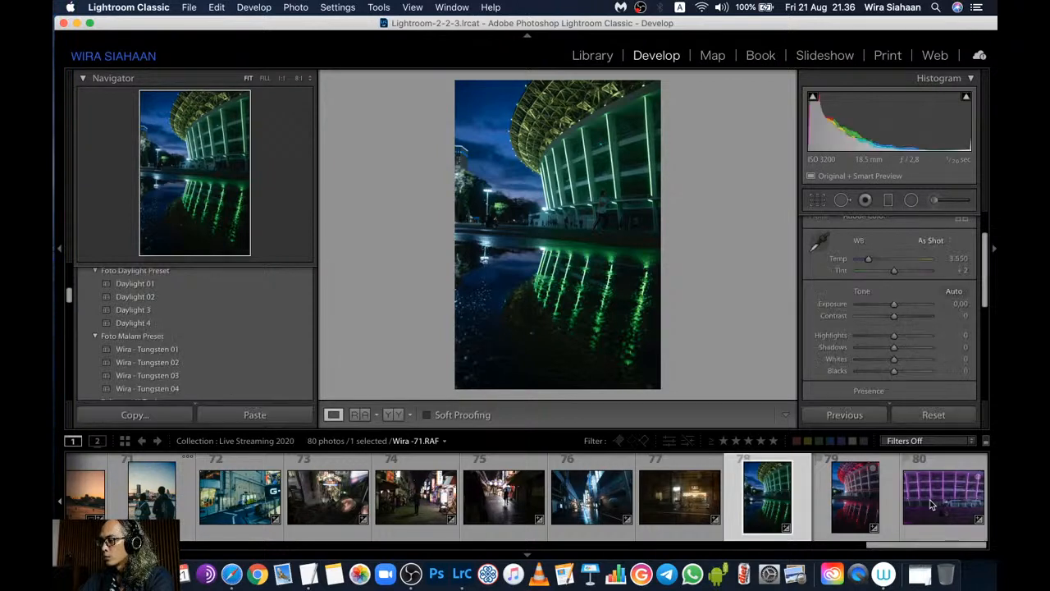
click(932, 505)
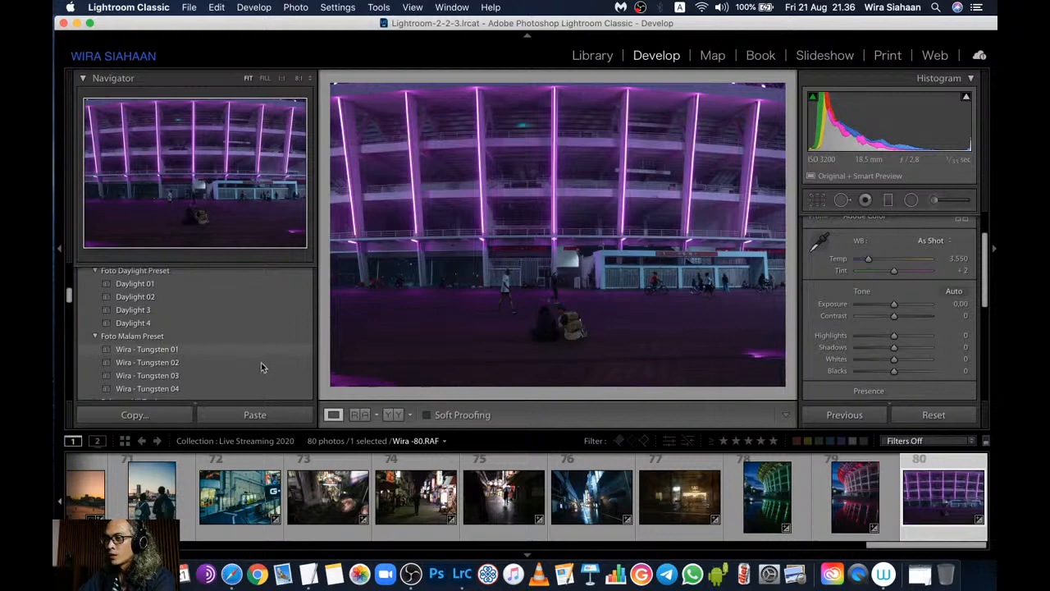
click(169, 363)
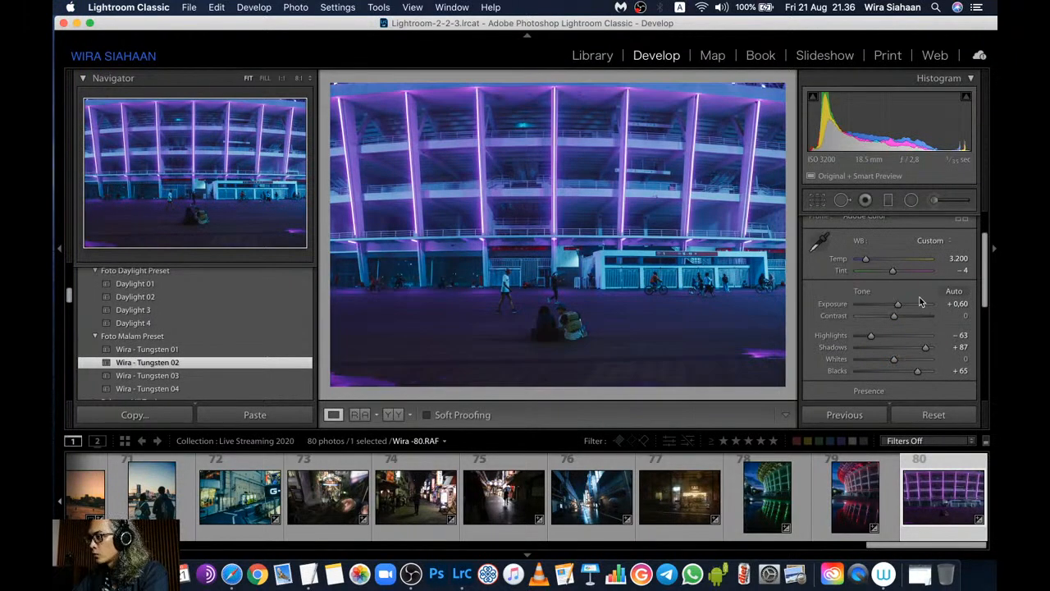
Raise the purple stadium photo's Exposure to +0.90
scroll(920, 297, up, 2)
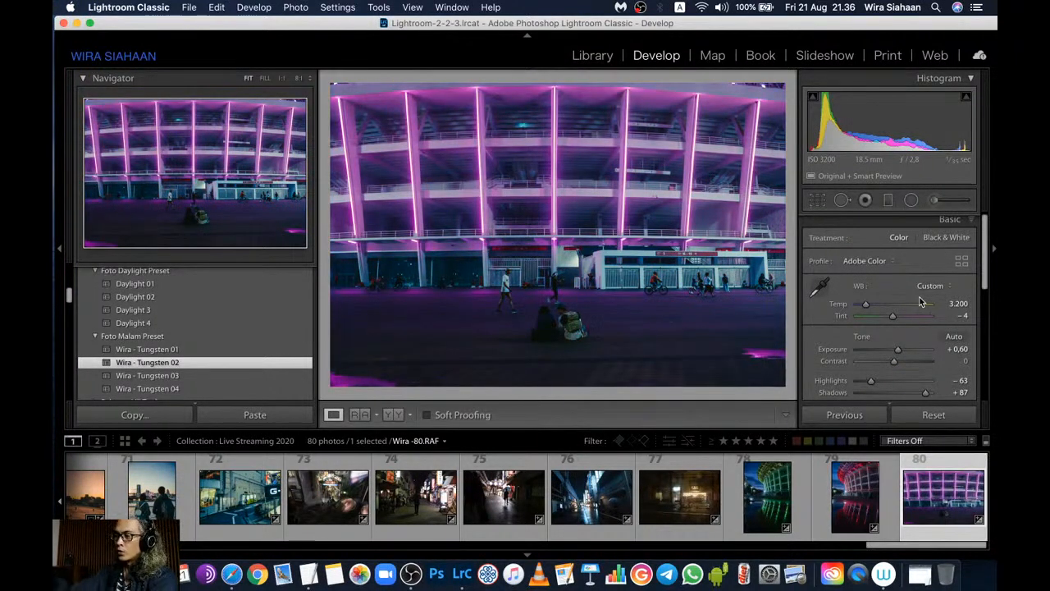
scroll(919, 297, down, 3)
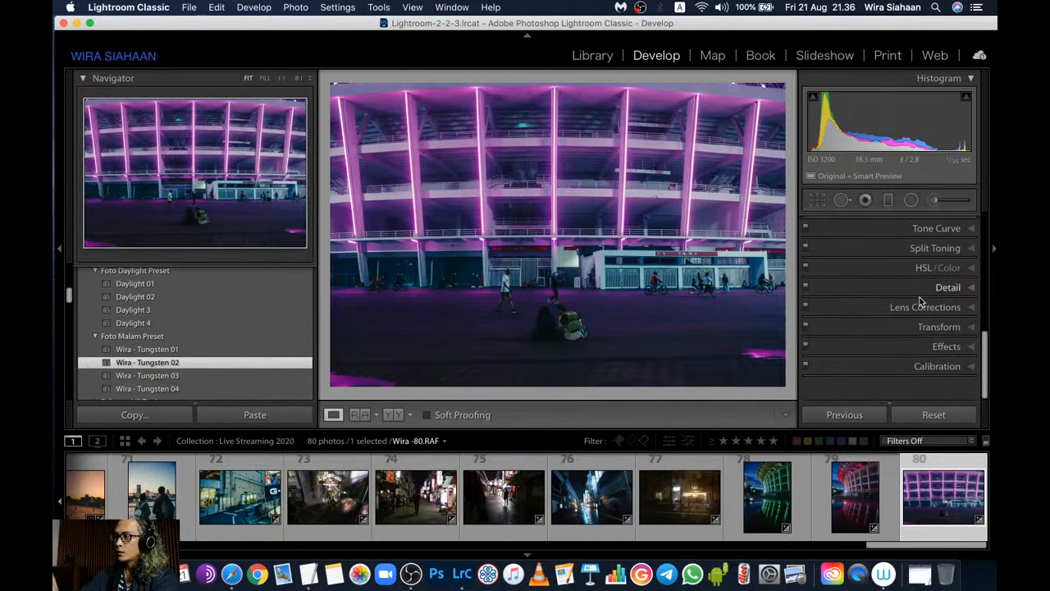
drag(897, 262, 900, 265)
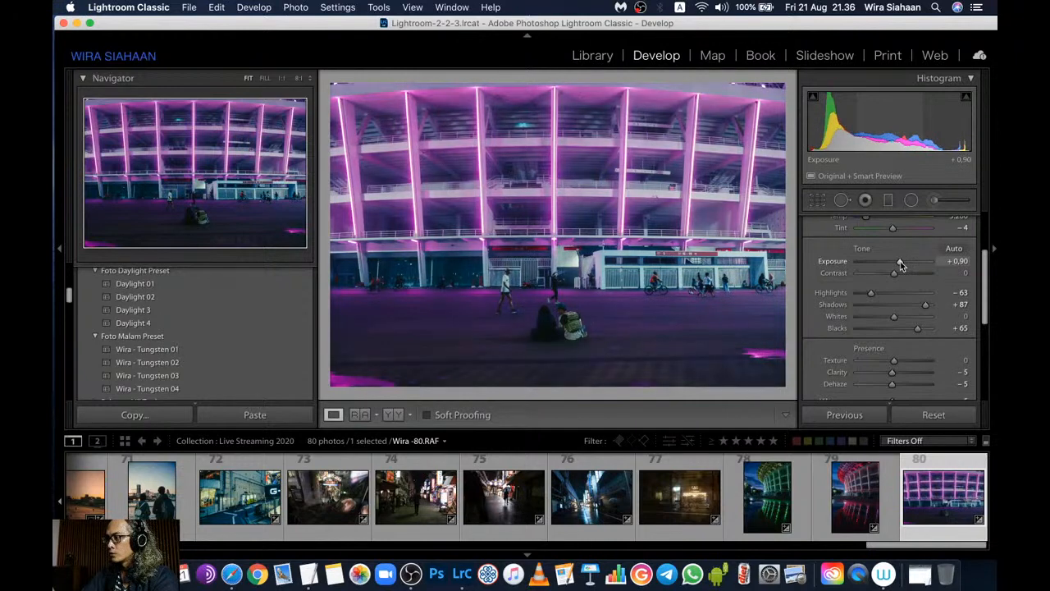
scroll(896, 325, down, 2)
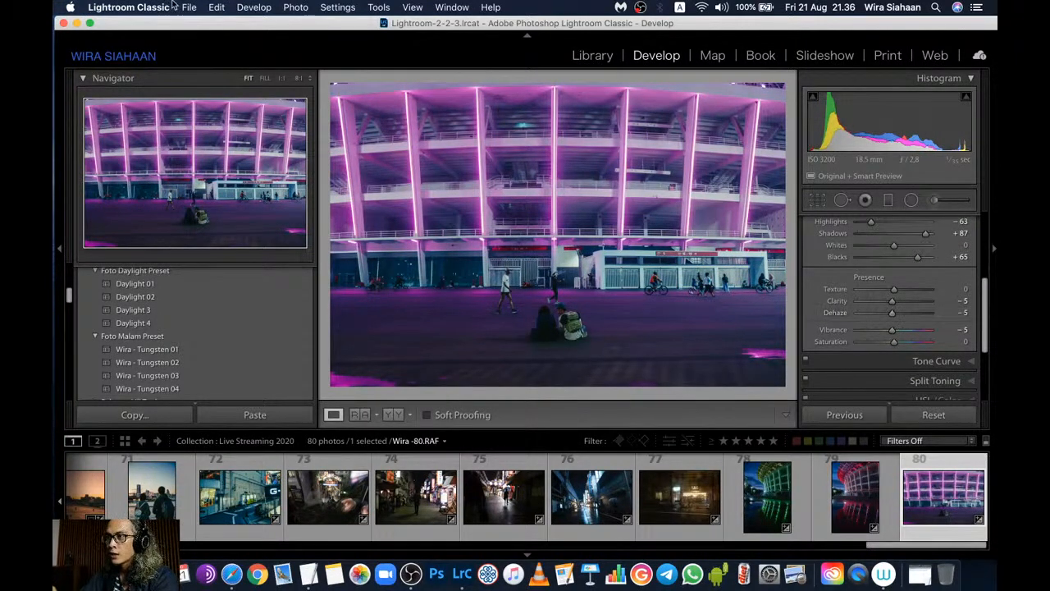
Try to save the stadium photo's settings as a new preset named Tungsten 3 in the Foto Malam Preset group
click(244, 7)
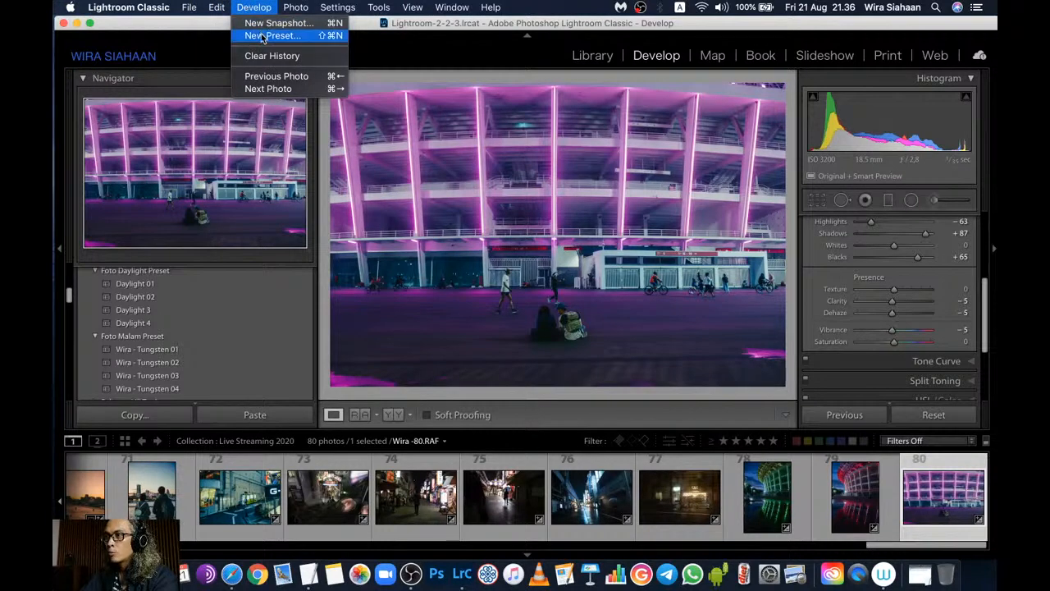
click(261, 36)
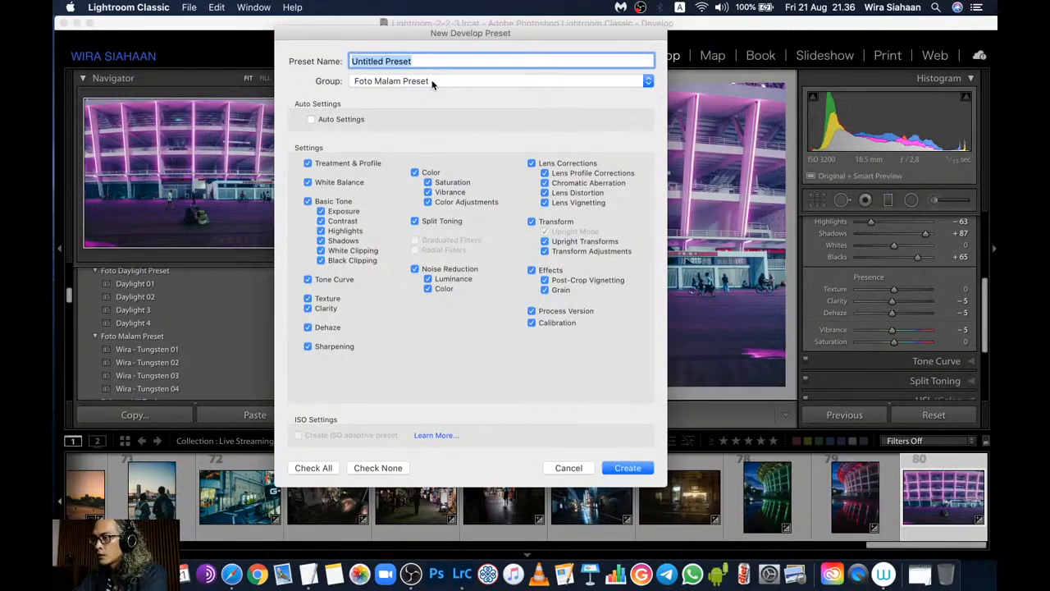
text(Tungsten 3)
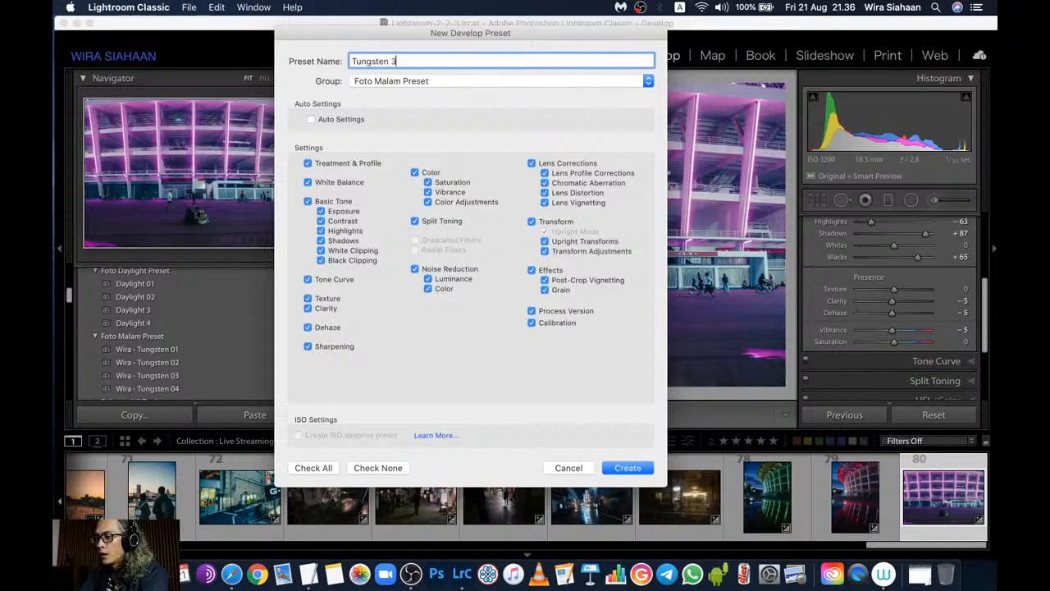
key(Return)
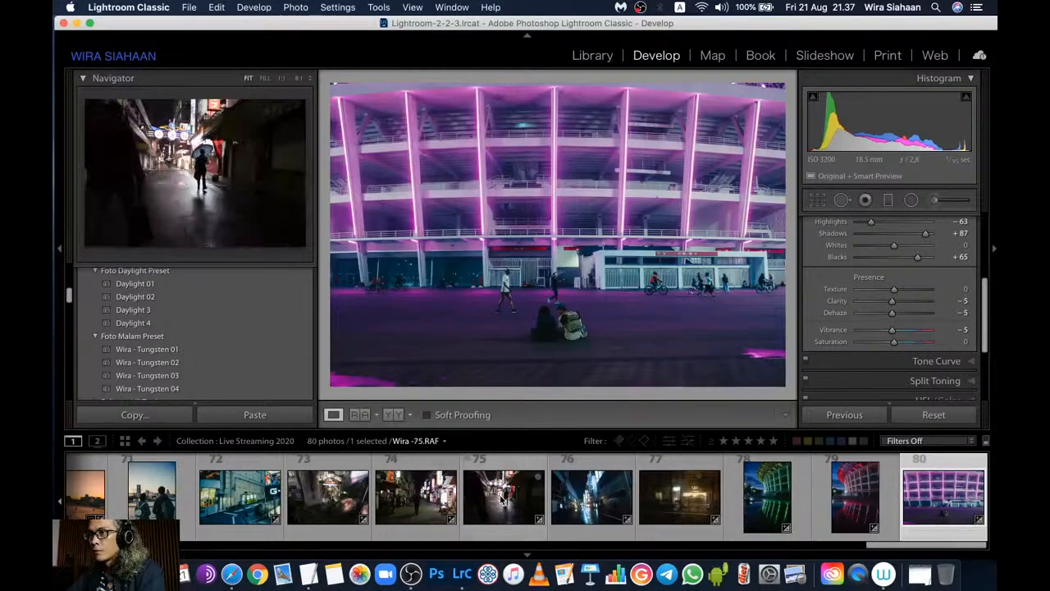
Open Wira -74.RAF, the man walking through the shop-lined alley, and apply the Wira - Tungsten 02 preset to it
click(502, 496)
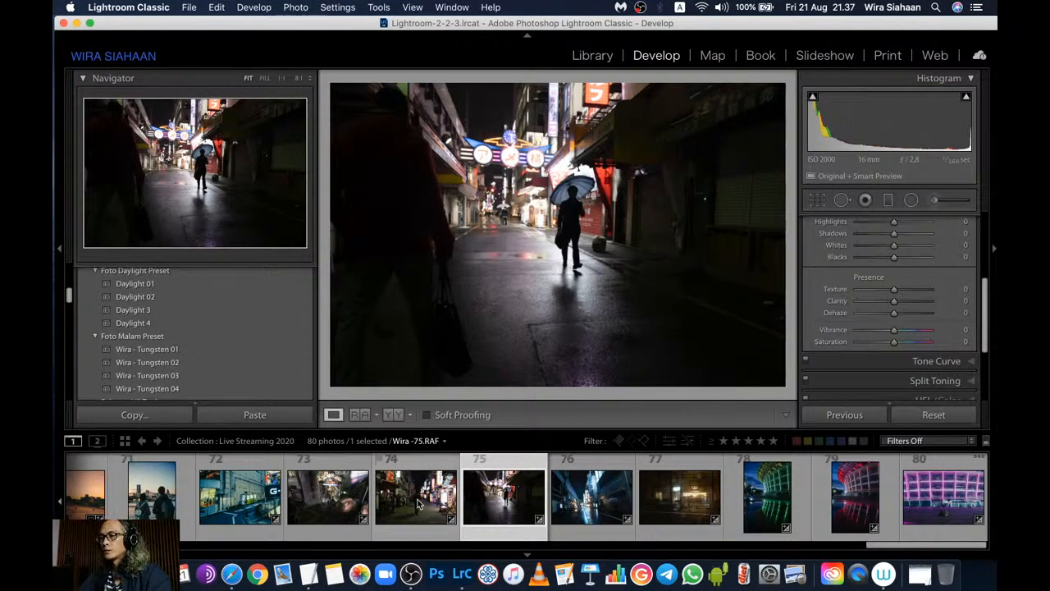
click(419, 504)
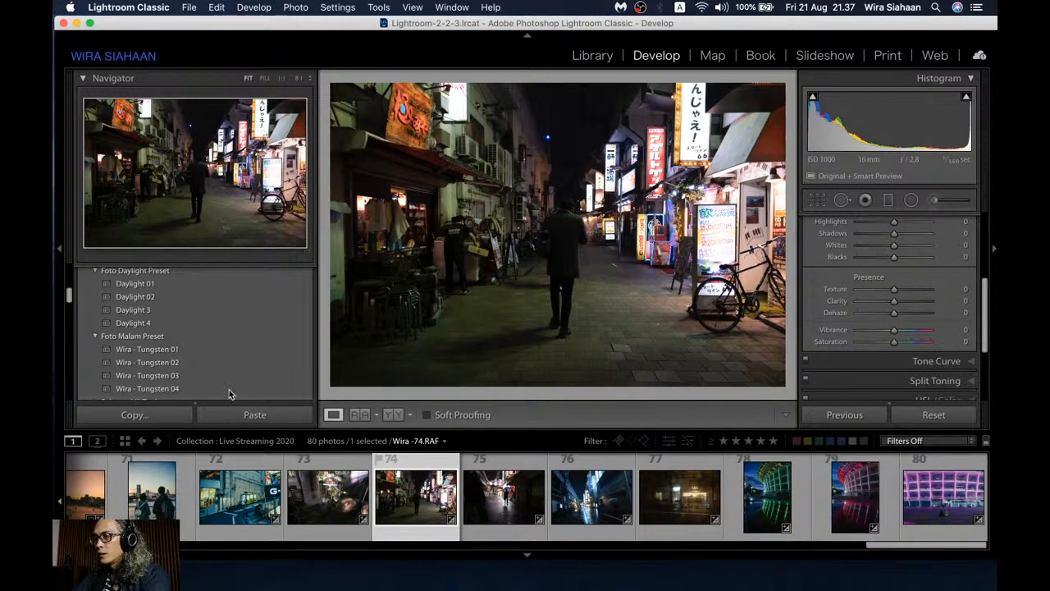
click(200, 362)
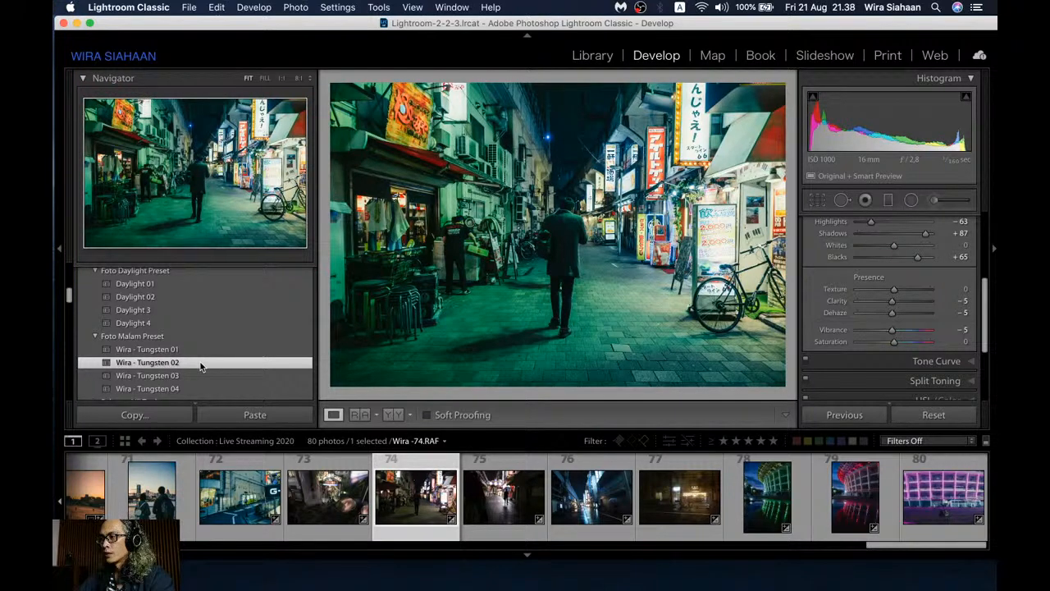
Set the alley photo's white balance Tint to -7
scroll(875, 275, up, 2)
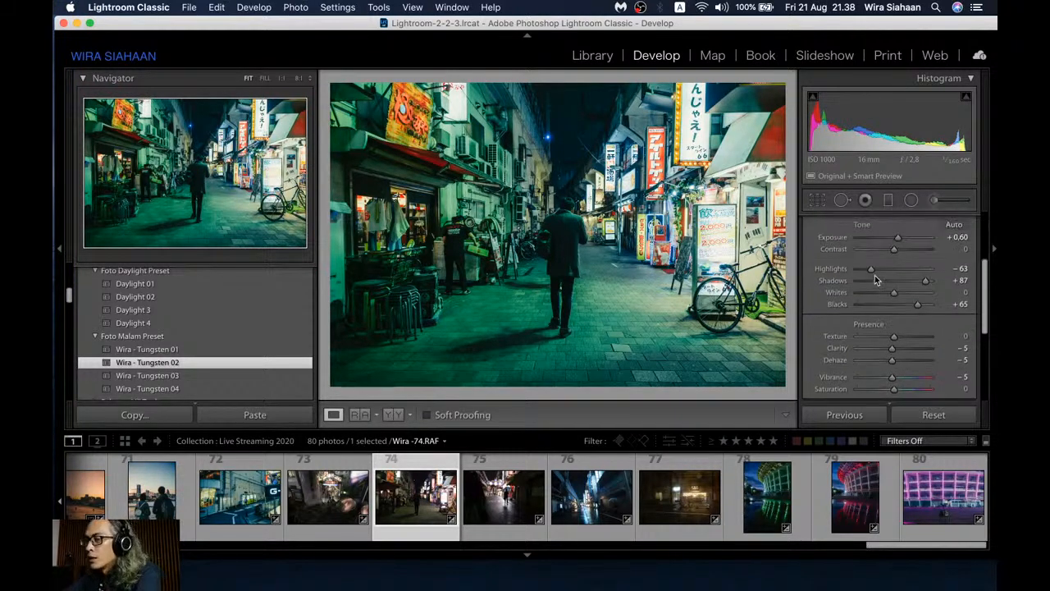
scroll(875, 274, down, 1)
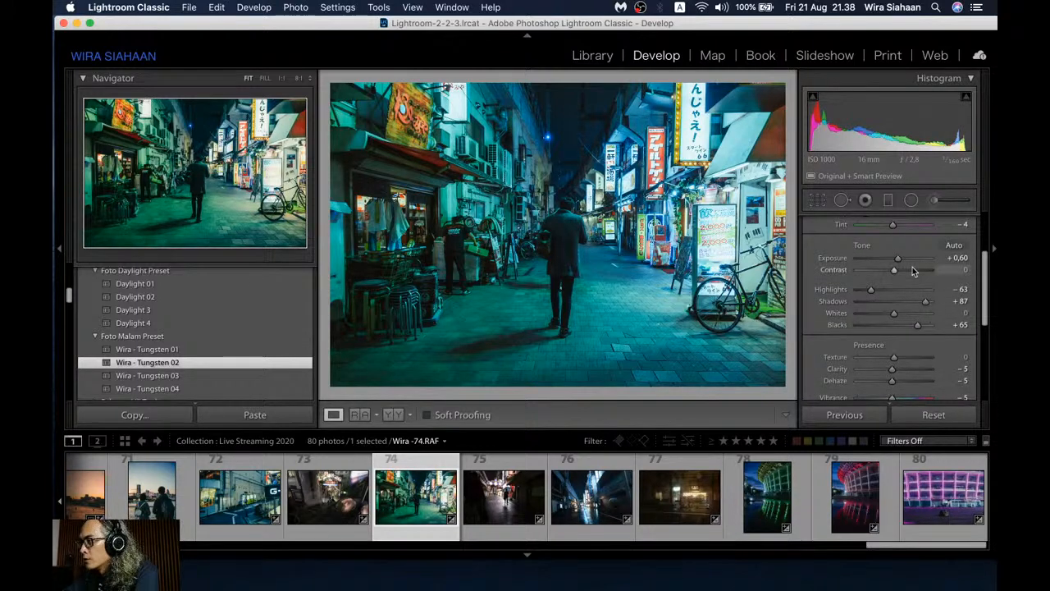
scroll(911, 273, up, 3)
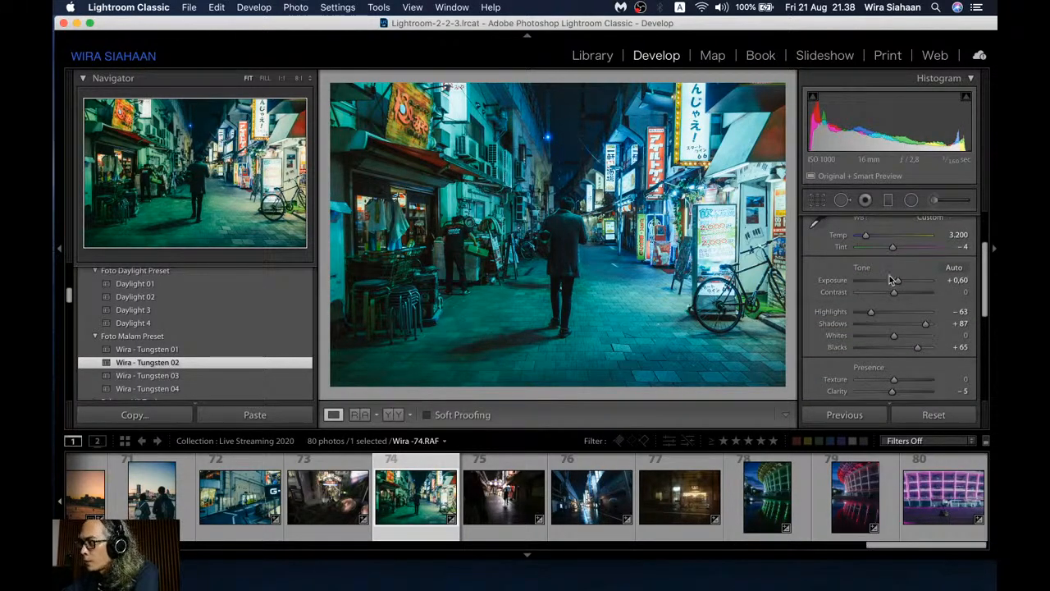
drag(892, 247, 893, 254)
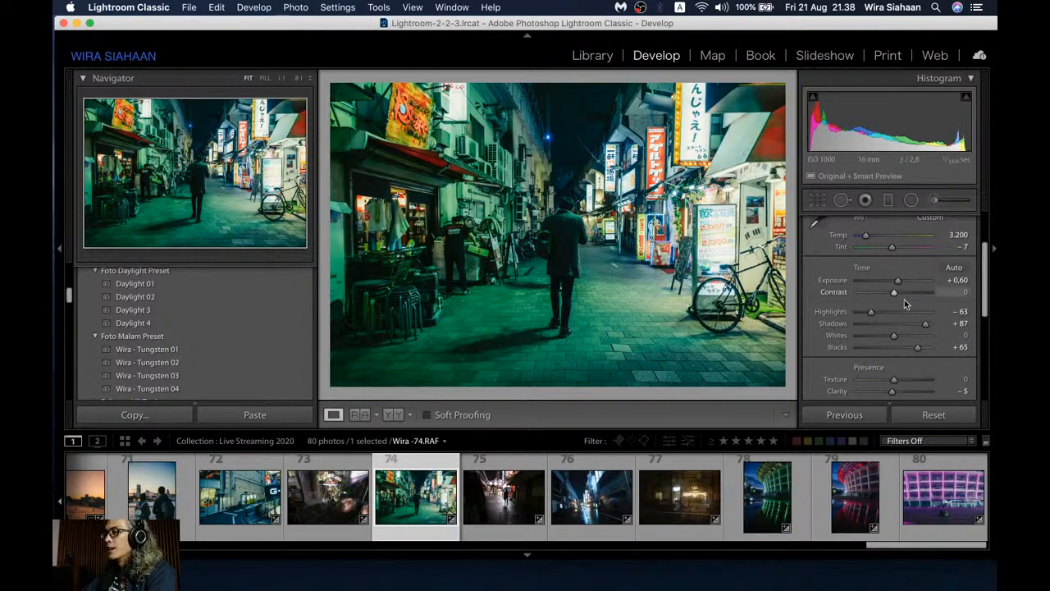
scroll(906, 305, up, 3)
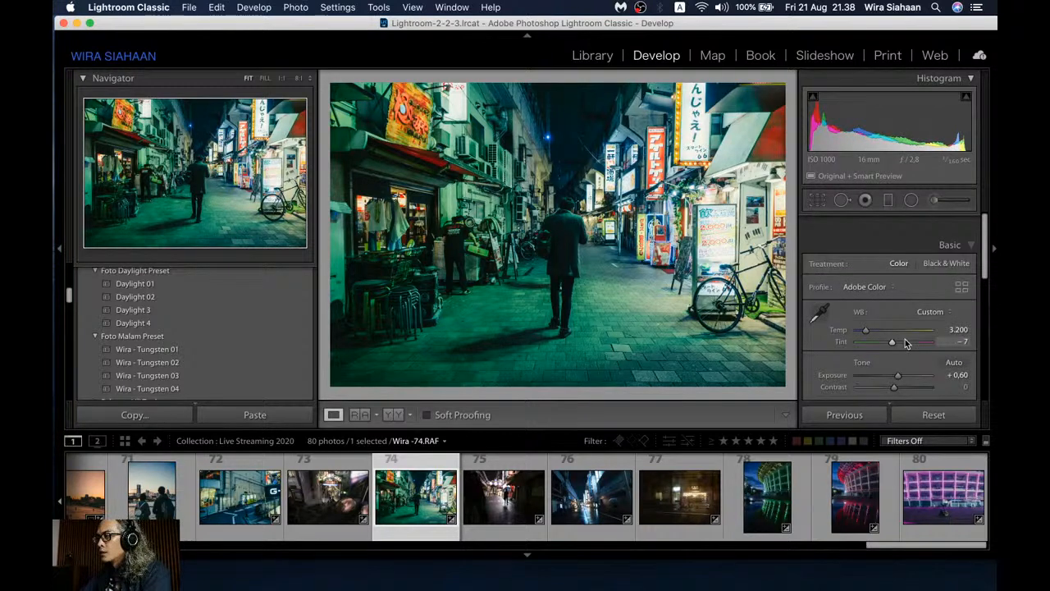
scroll(905, 343, down, 1)
scroll(906, 343, down, 1)
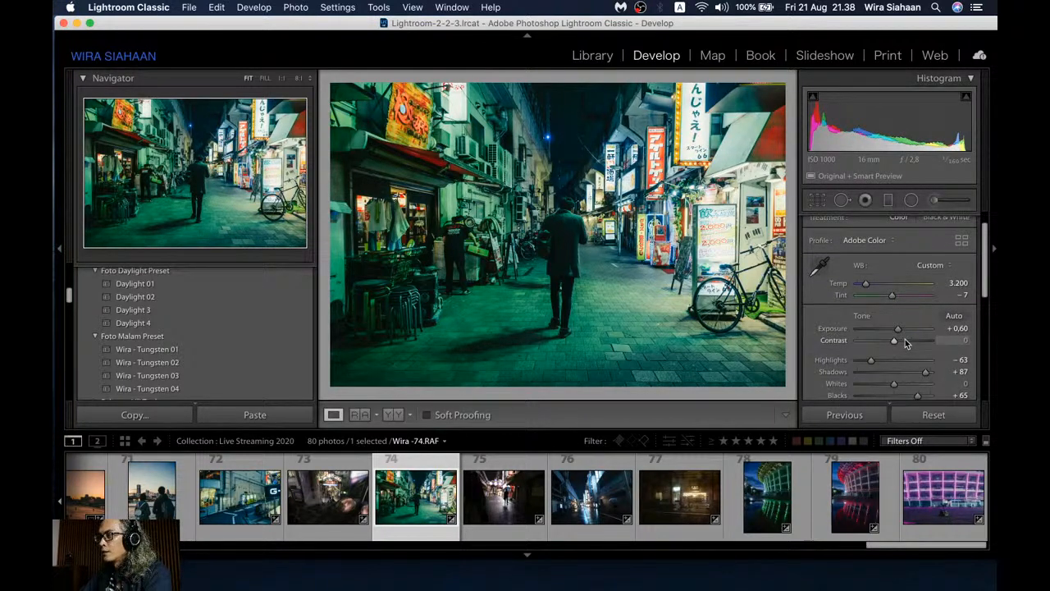
Browse the Live Streaming 2020 collection's thumbnails for another photo to grade
scroll(287, 500, left, 20)
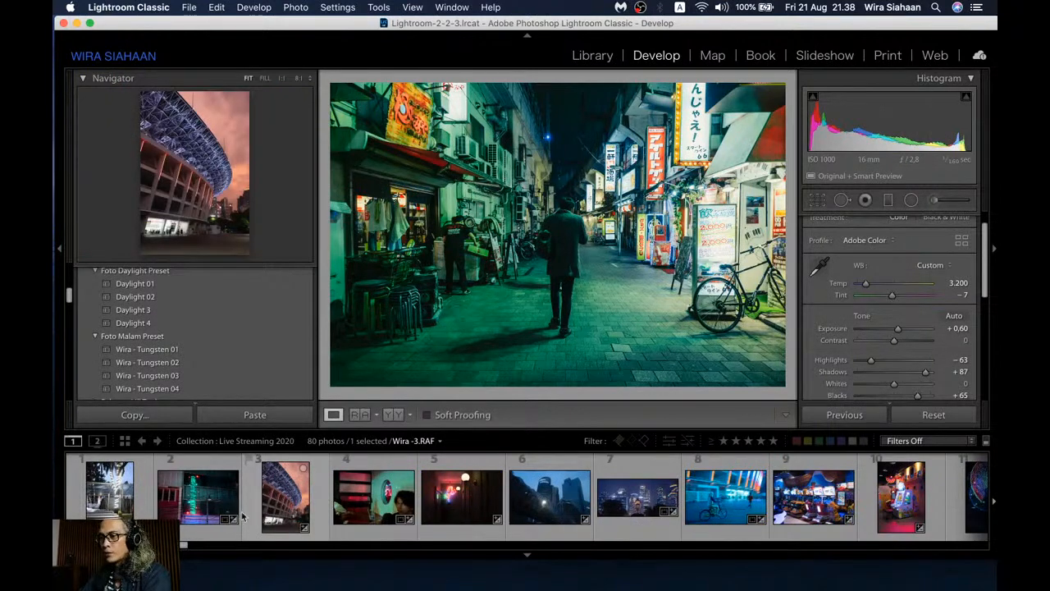
scroll(355, 513, right, 8)
scroll(354, 513, right, 10)
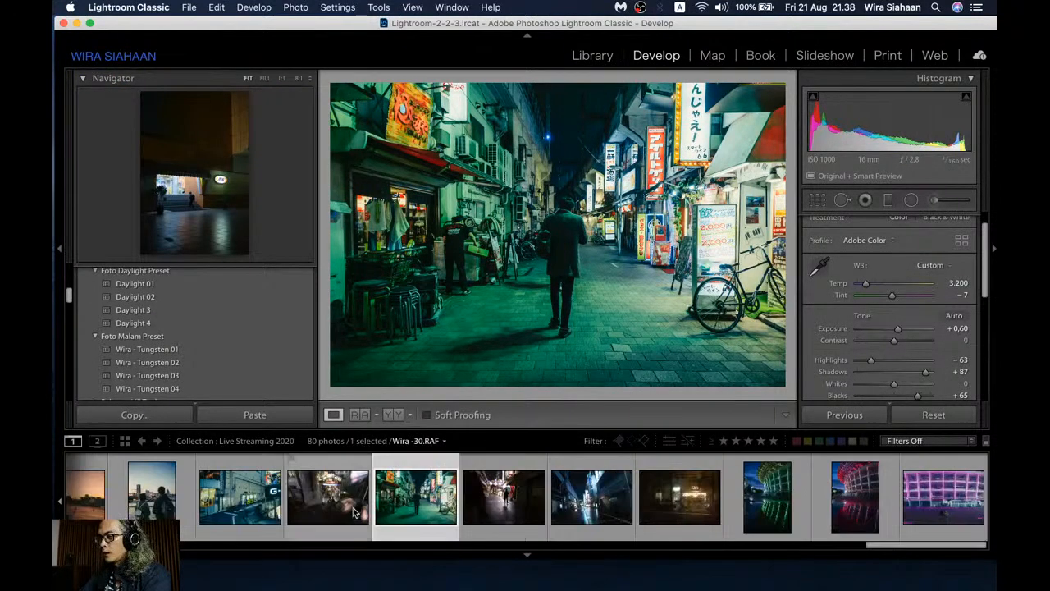
scroll(353, 513, left, 10)
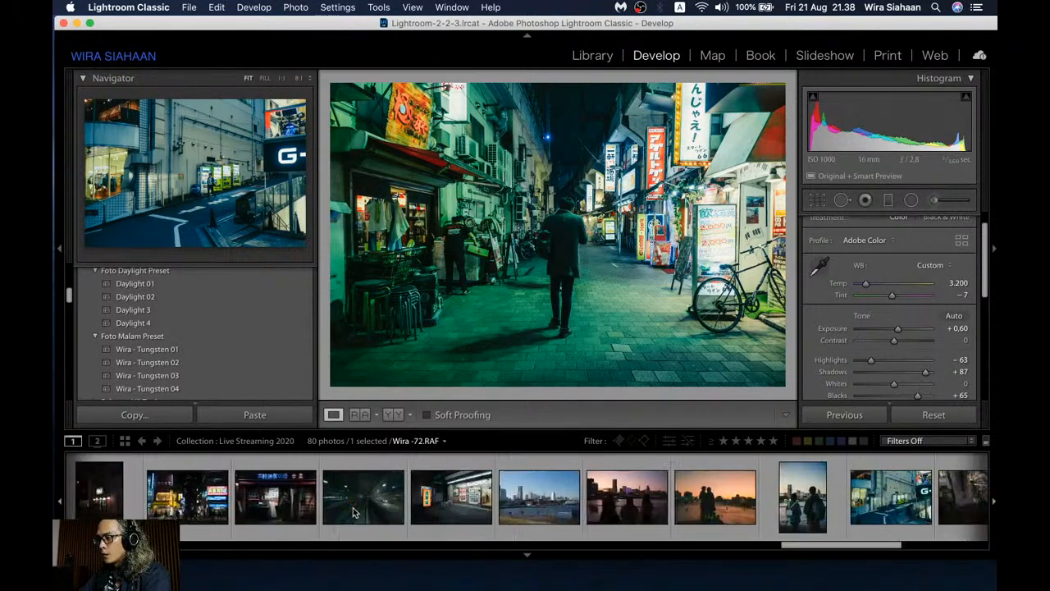